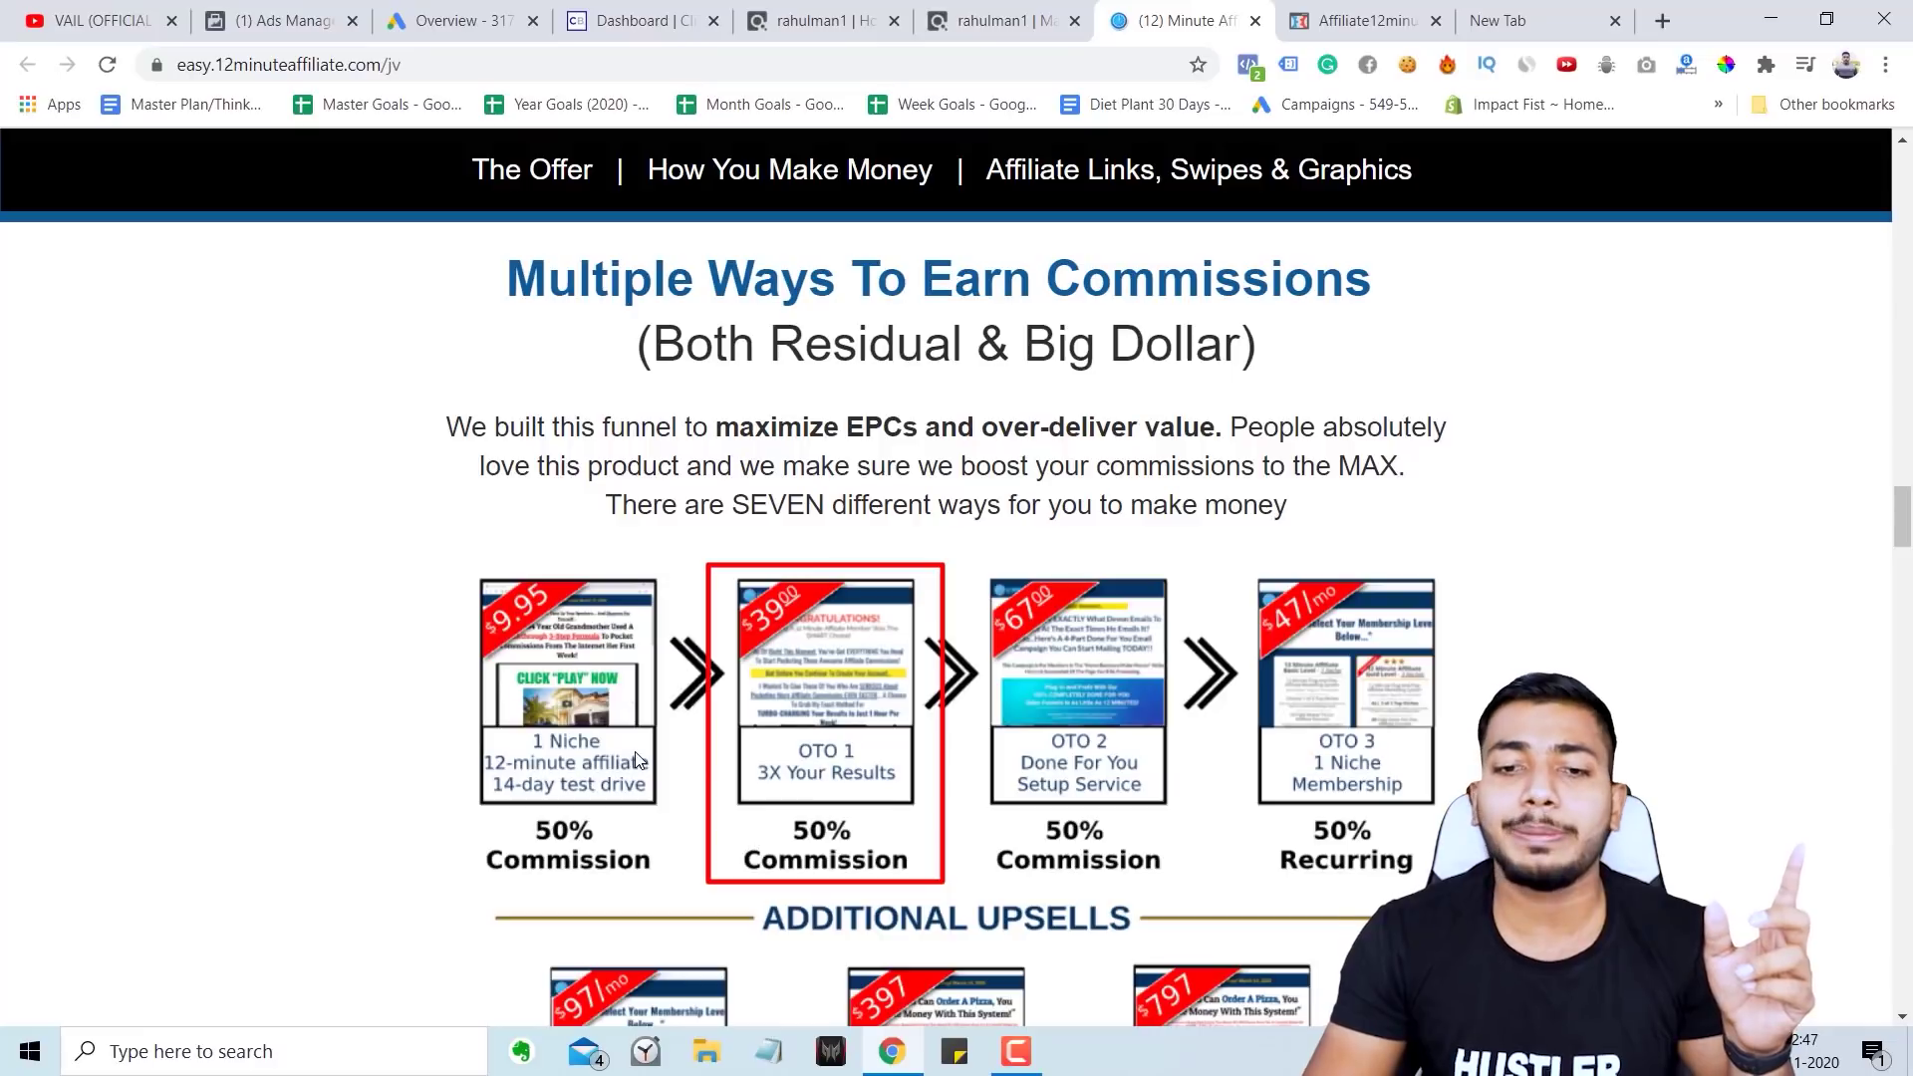
Step: Copy the Nov03 gross sales amount from the ClickBank account home and look up its value in rupees on Google
{"action": "left_click", "coordinate": [927, 5]}
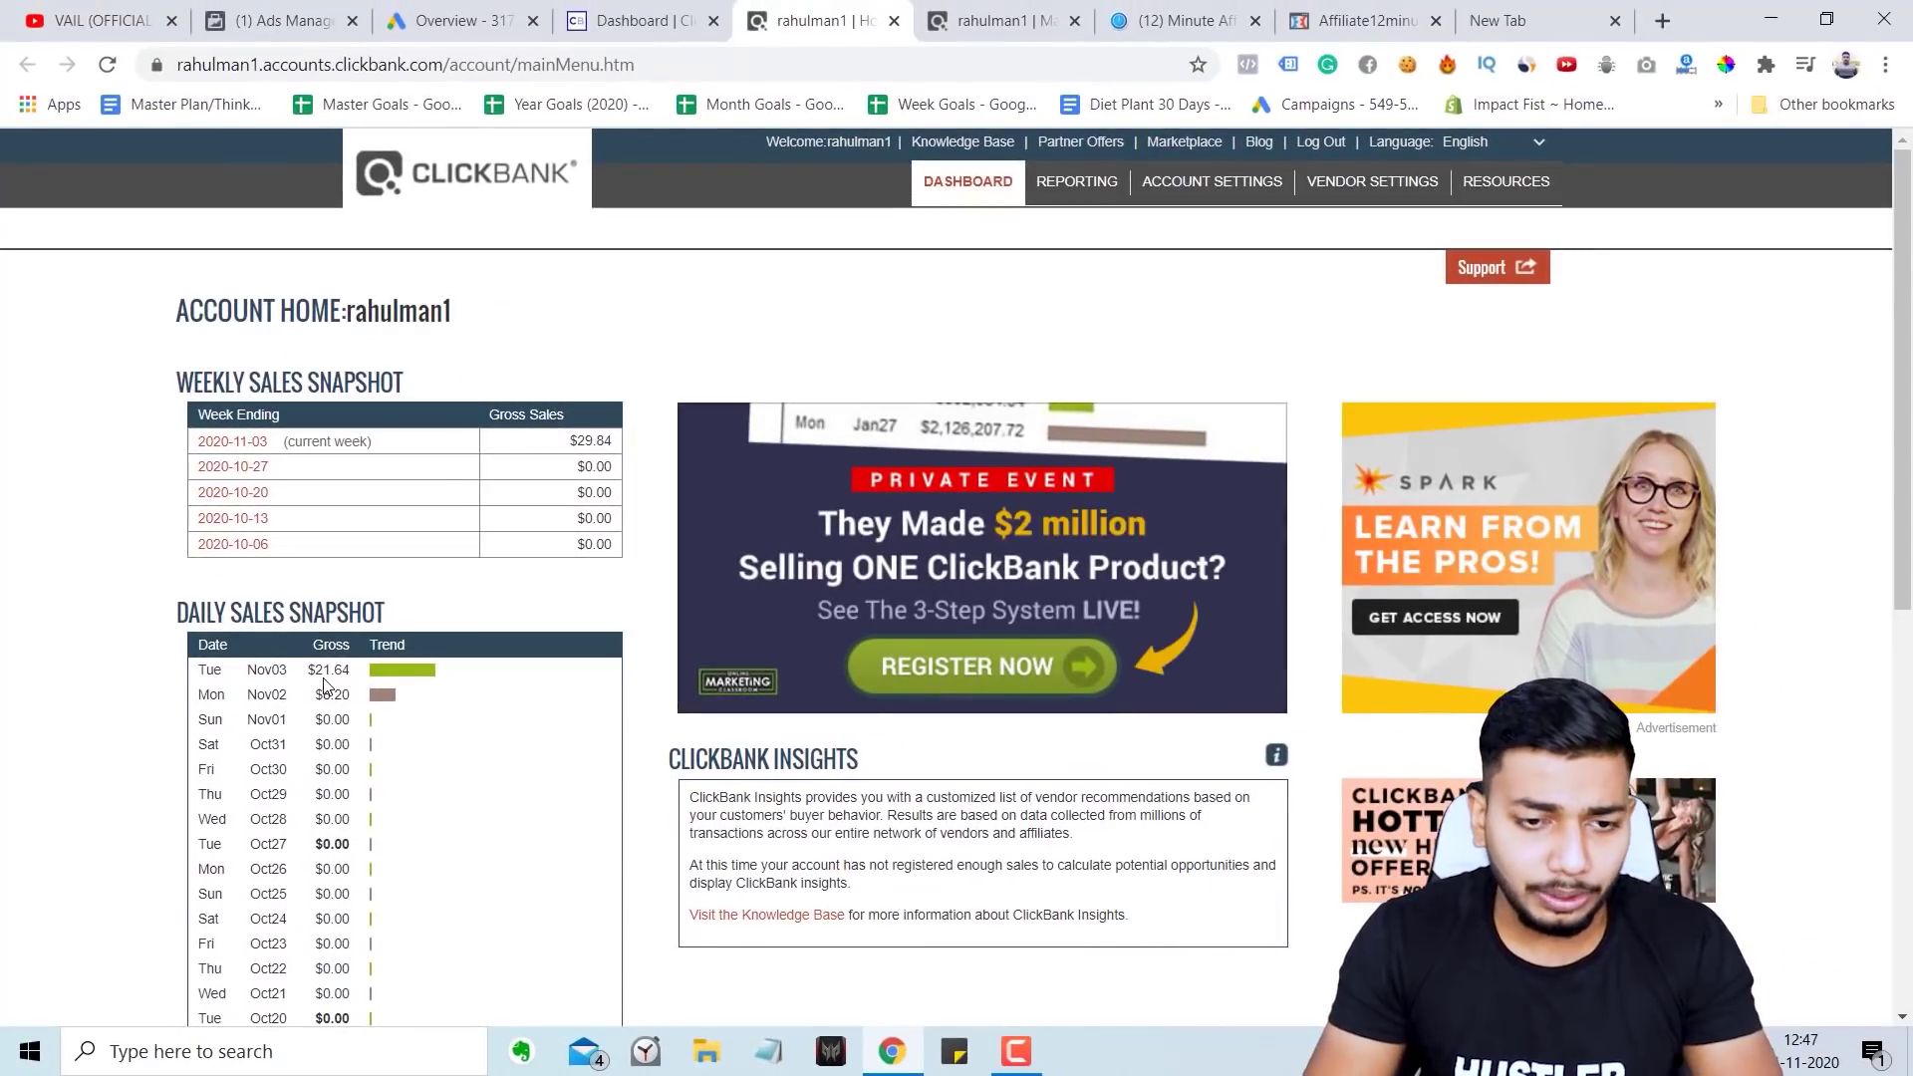
{"action": "left_click_drag", "start_coordinate": [310, 672], "coordinate": [350, 670]}
{"action": "key", "text": "ctrl+c"}
{"action": "left_click", "coordinate": [1535, 20]}
{"action": "key", "text": "ctrl+v"}
{"action": "type", "text": "IN"}
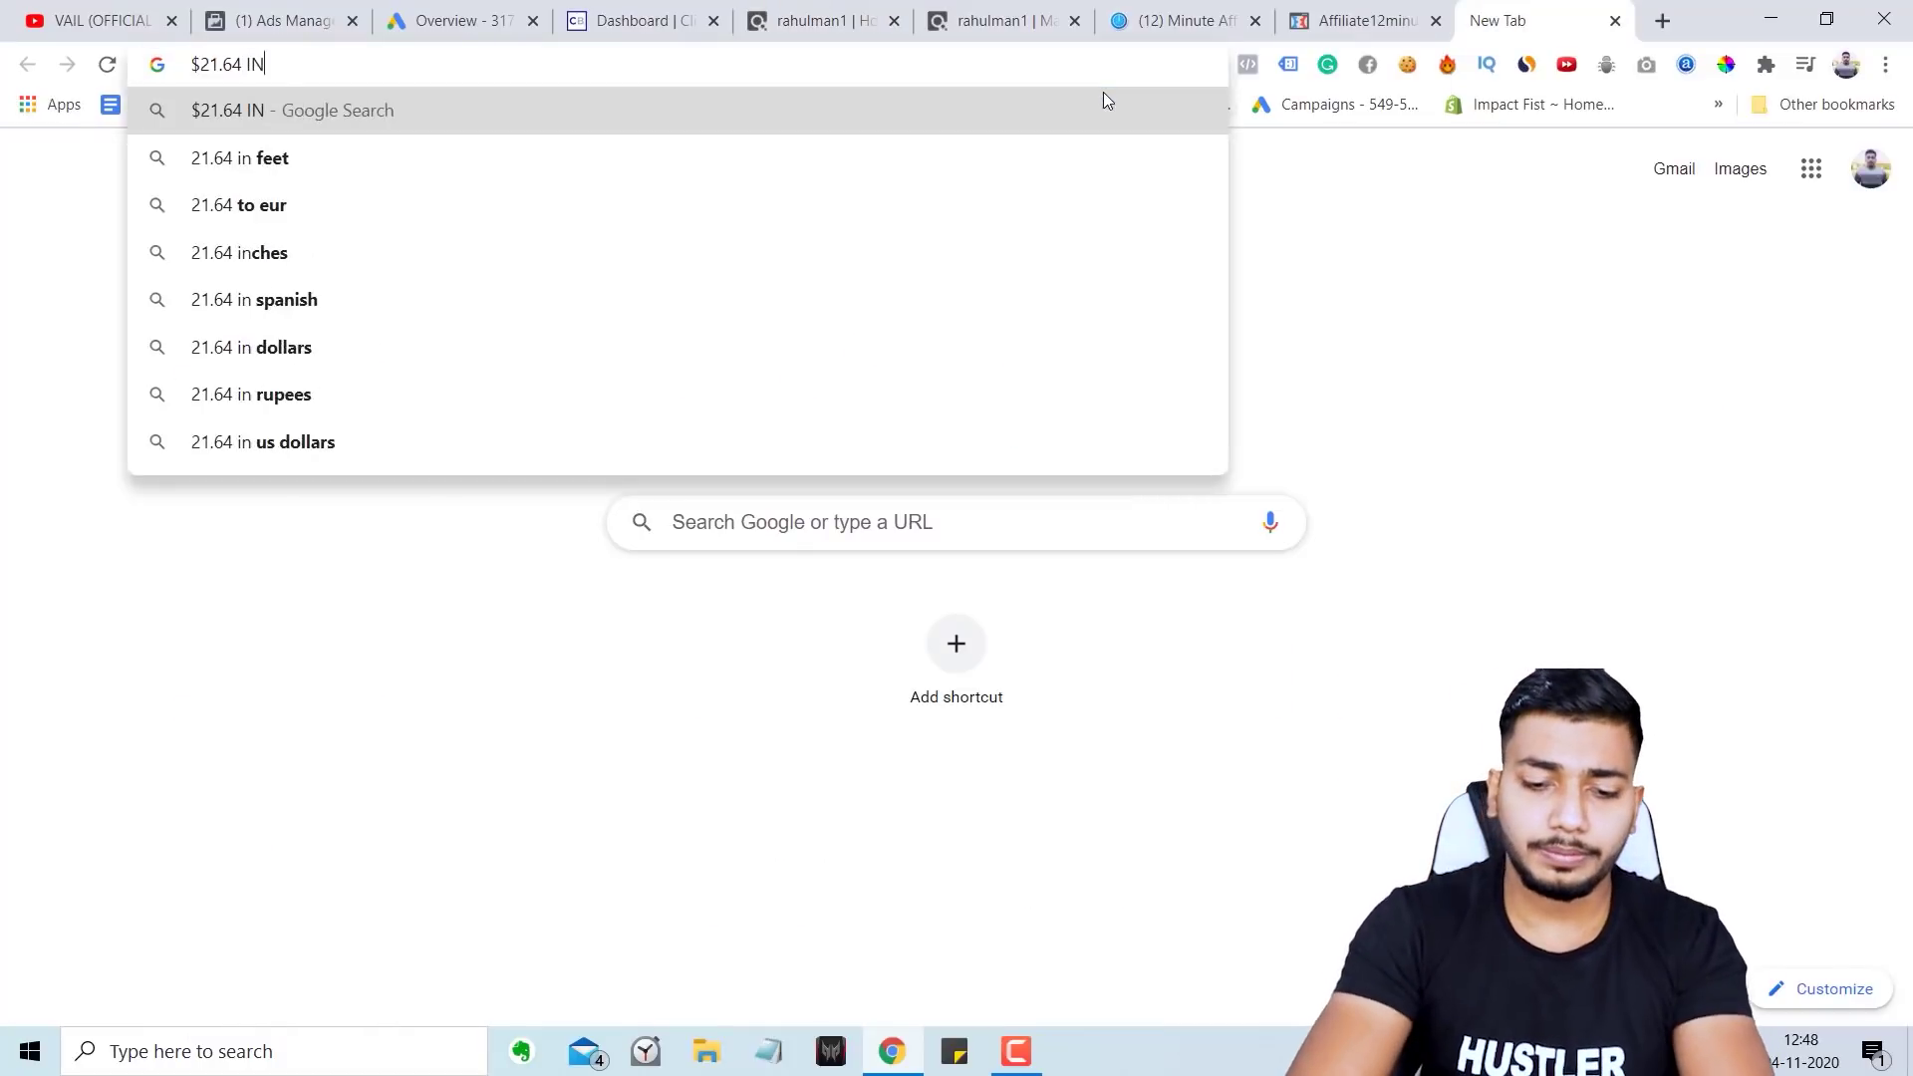
{"action": "type", "text": "TO RUPPE"}
{"action": "left_click", "coordinate": [847, 151]}
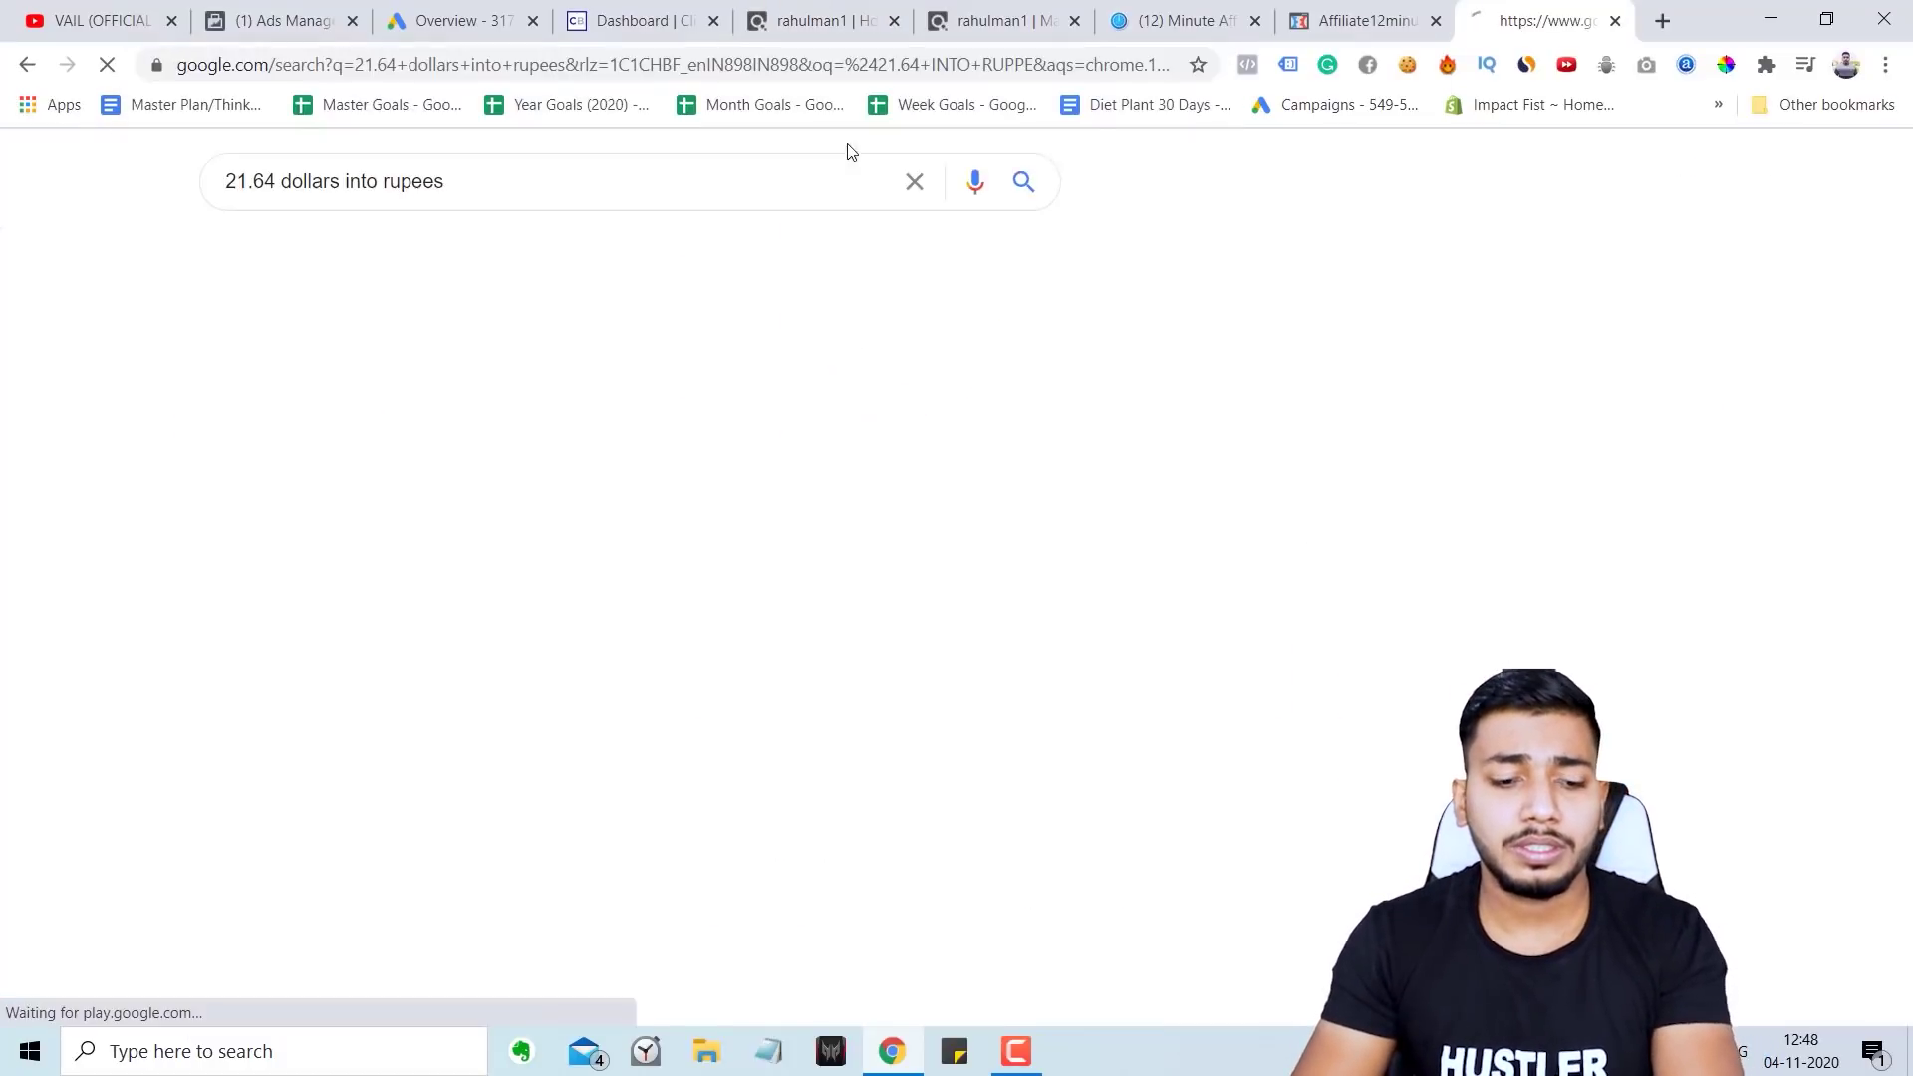
{"action": "key", "text": "Caps_Lock"}
{"action": "left_click_drag", "start_coordinate": [248, 424], "coordinate": [379, 480]}
Step: Review the daily sales chart and Sales by Account table on the ClickBank master dashboard, and return to the account home
{"action": "left_click", "coordinate": [640, 20]}
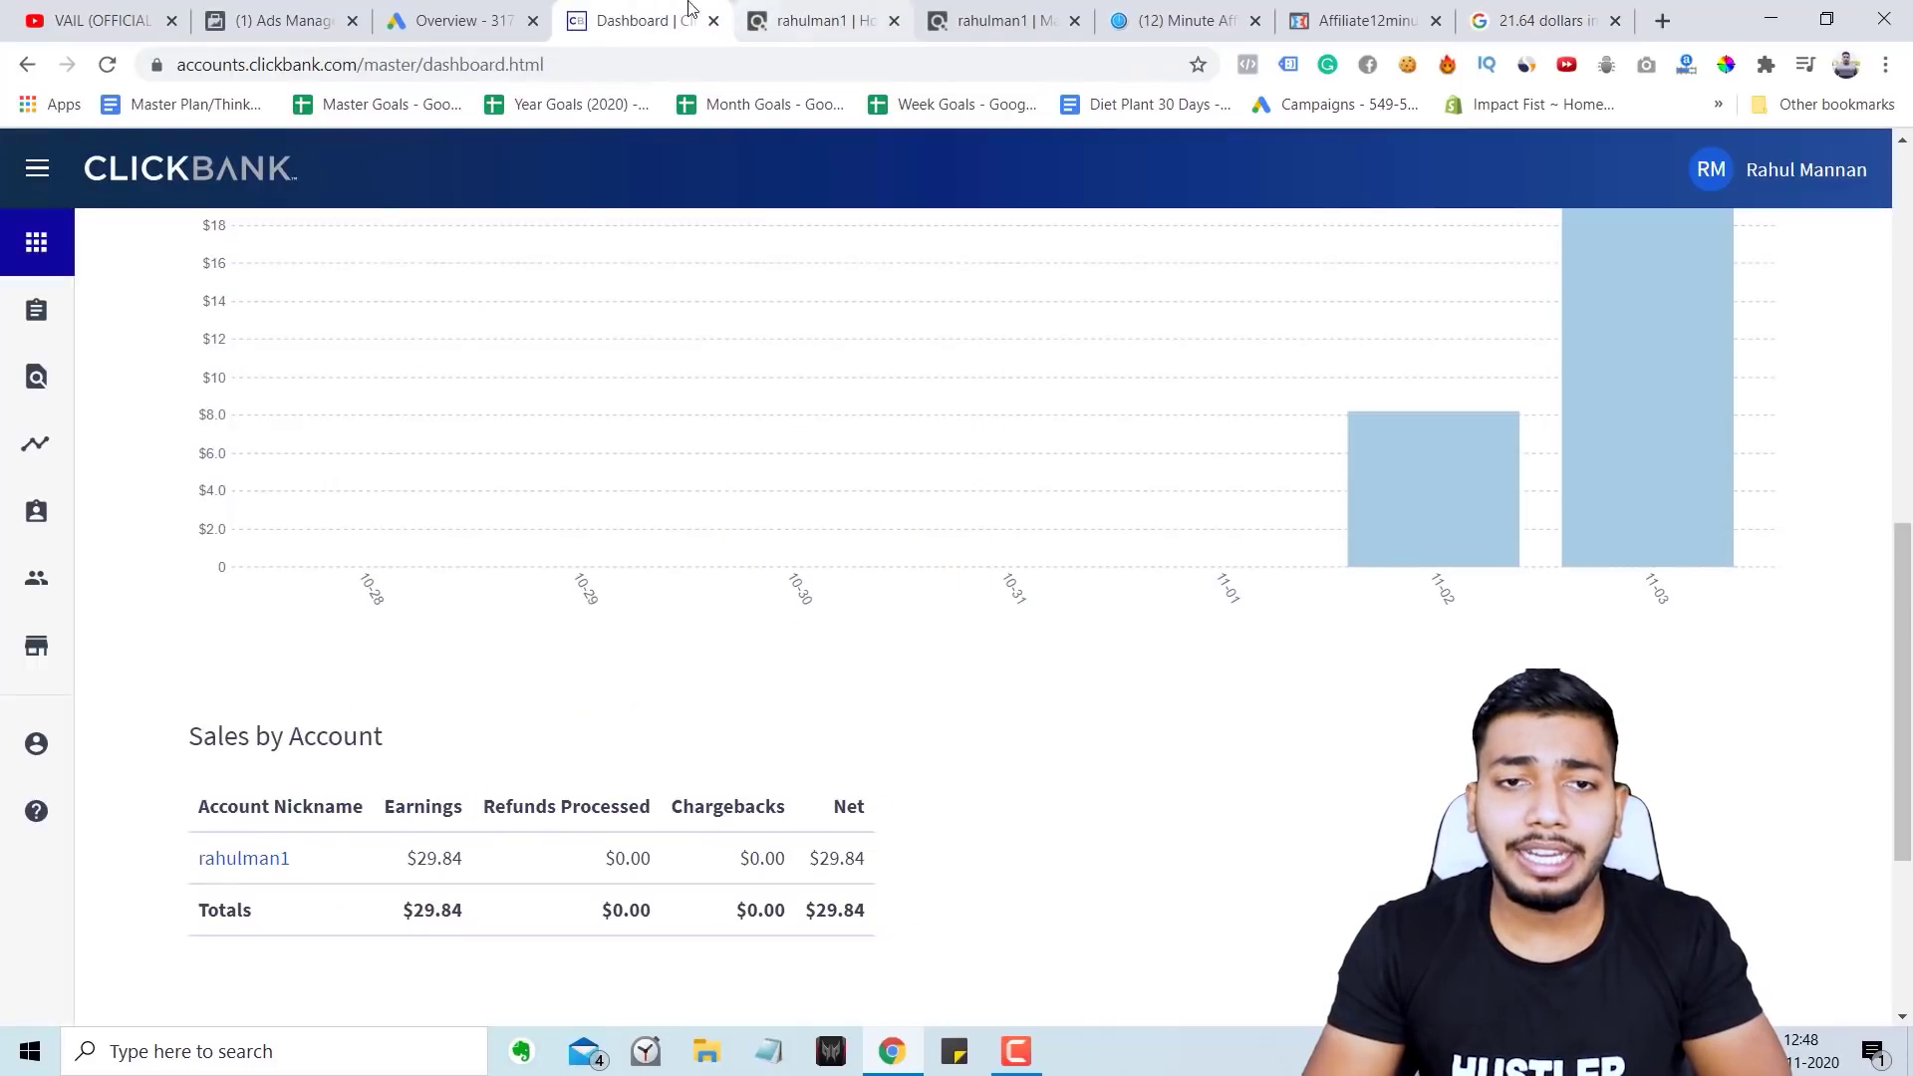
{"action": "left_click", "coordinate": [832, 18]}
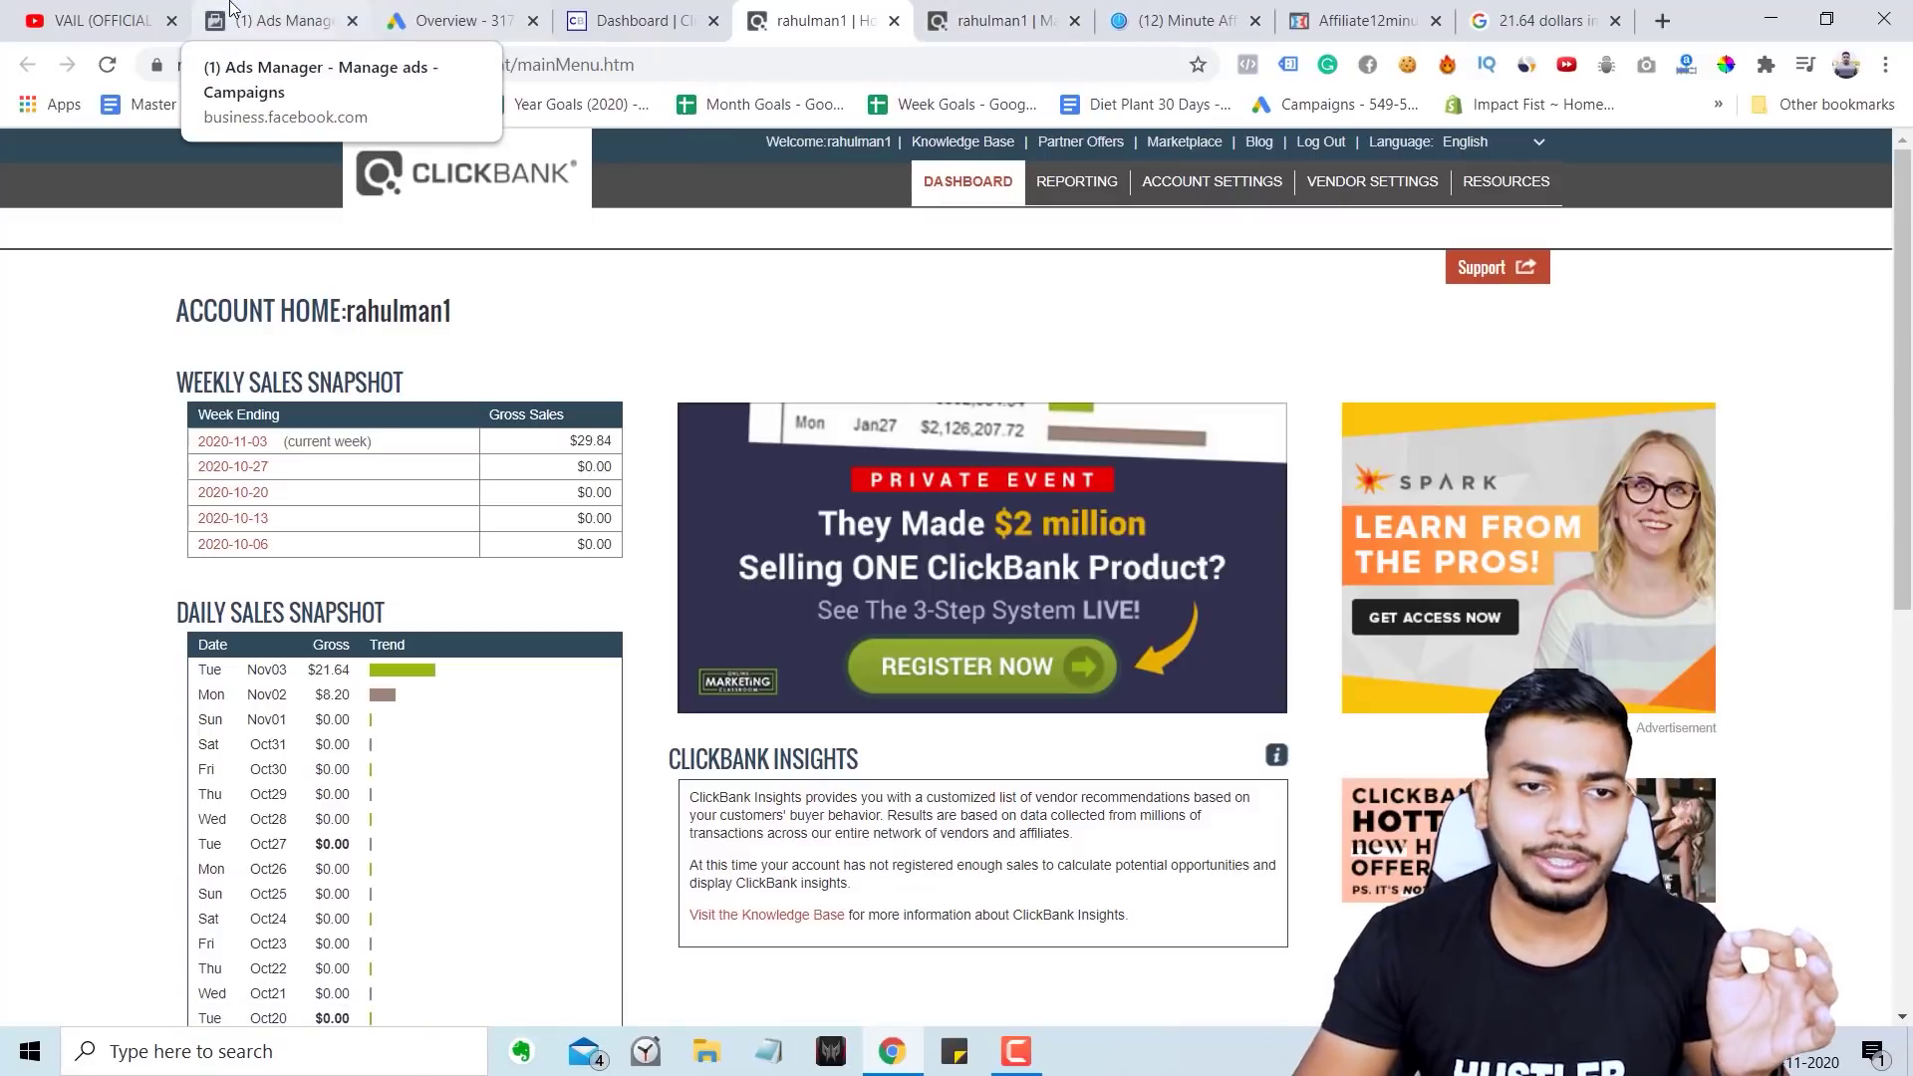
Step: Move the Ads Manager tab just before the 12 Minute Affiliate tab and reload the 12 MAS campaign's lifetime results
{"action": "left_click_drag", "start_coordinate": [289, 20], "coordinate": [941, 13]}
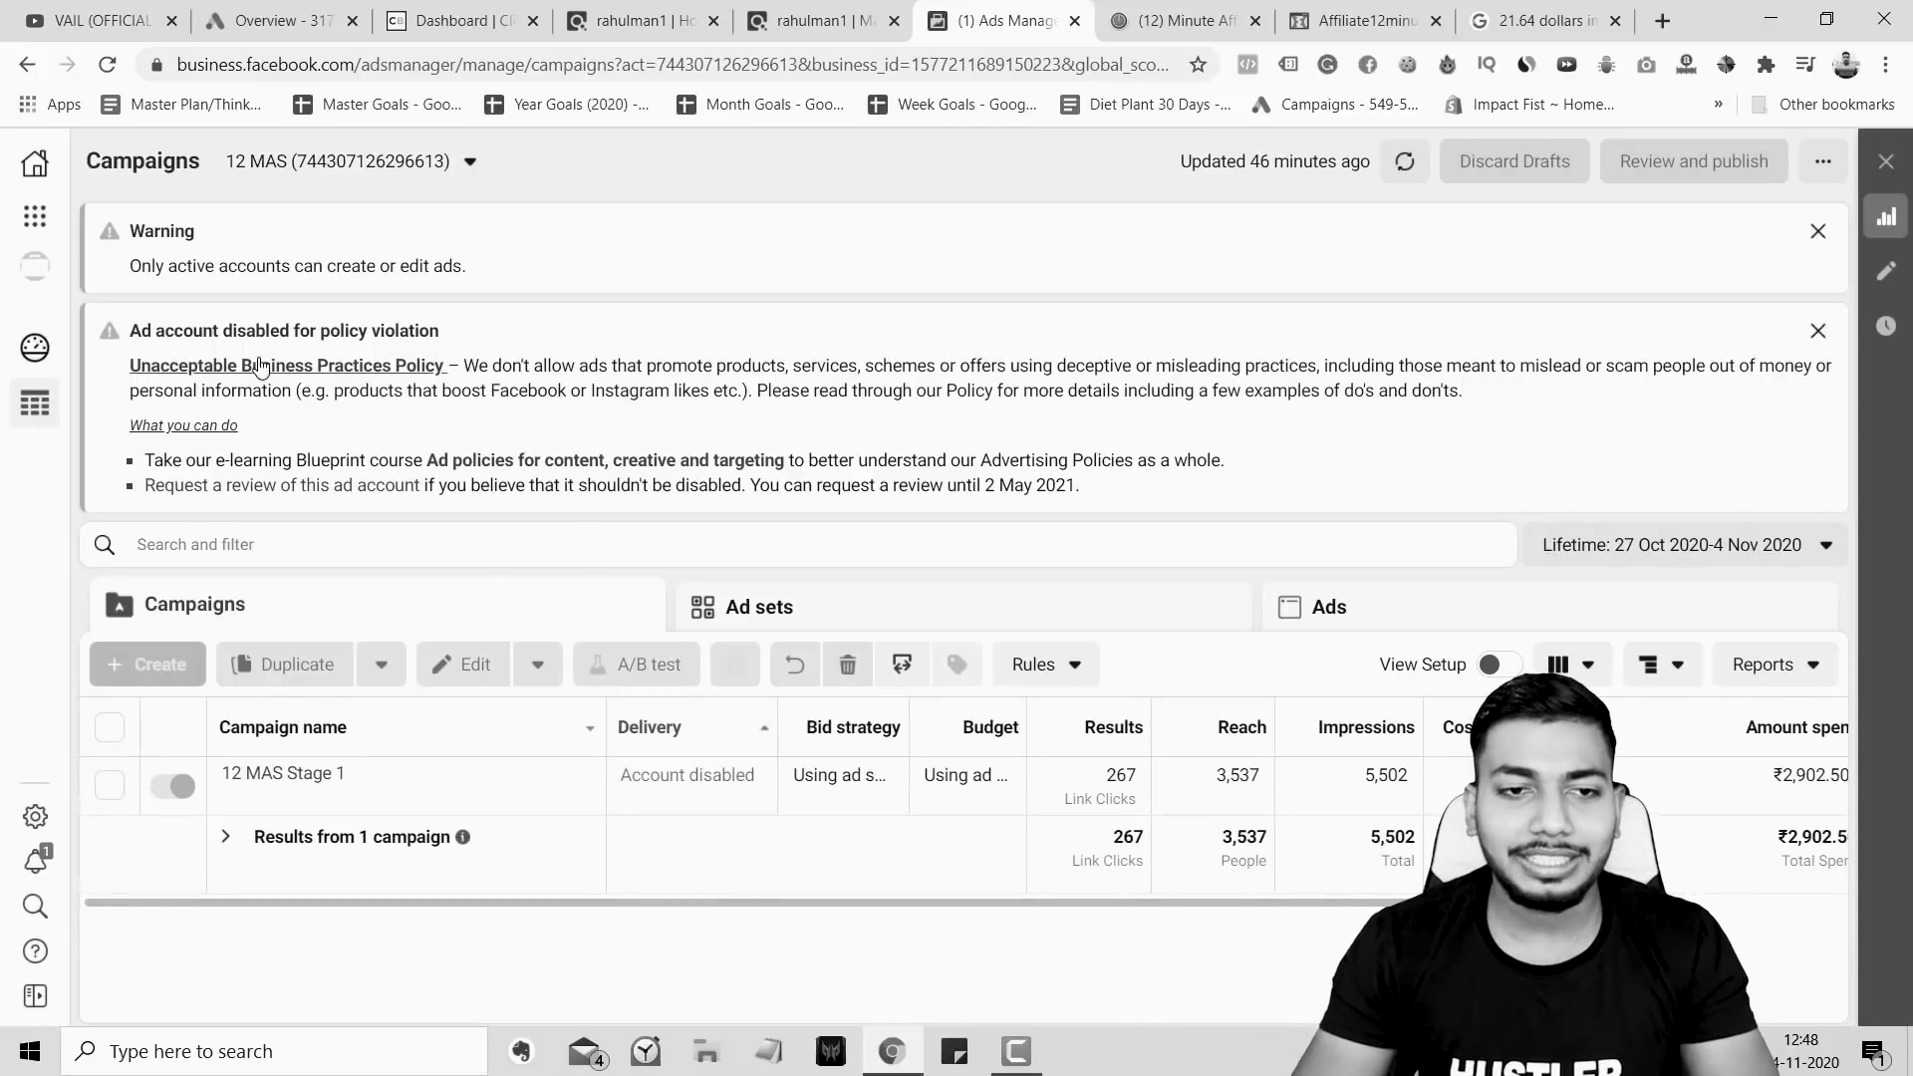
{"action": "left_click", "coordinate": [106, 64]}
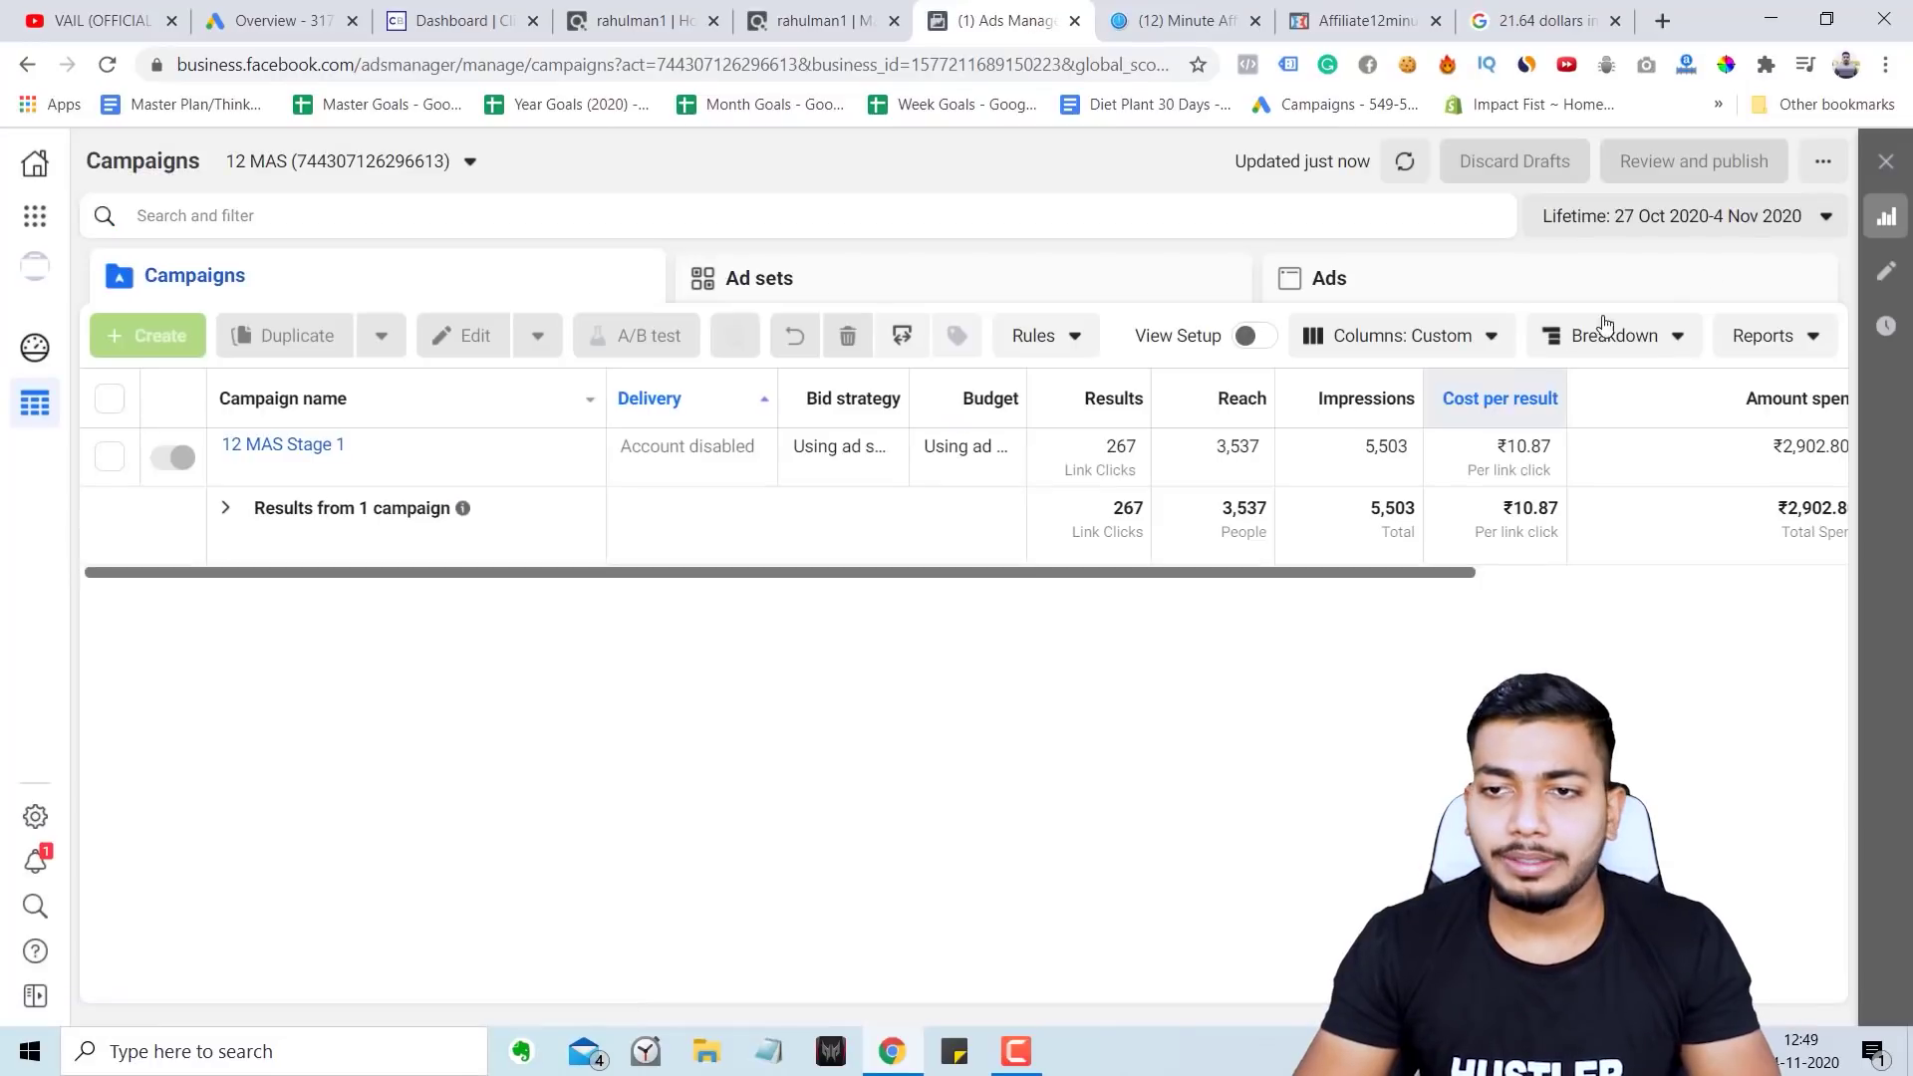
{"action": "left_click", "coordinate": [1666, 329]}
{"action": "left_click", "coordinate": [1625, 642]}
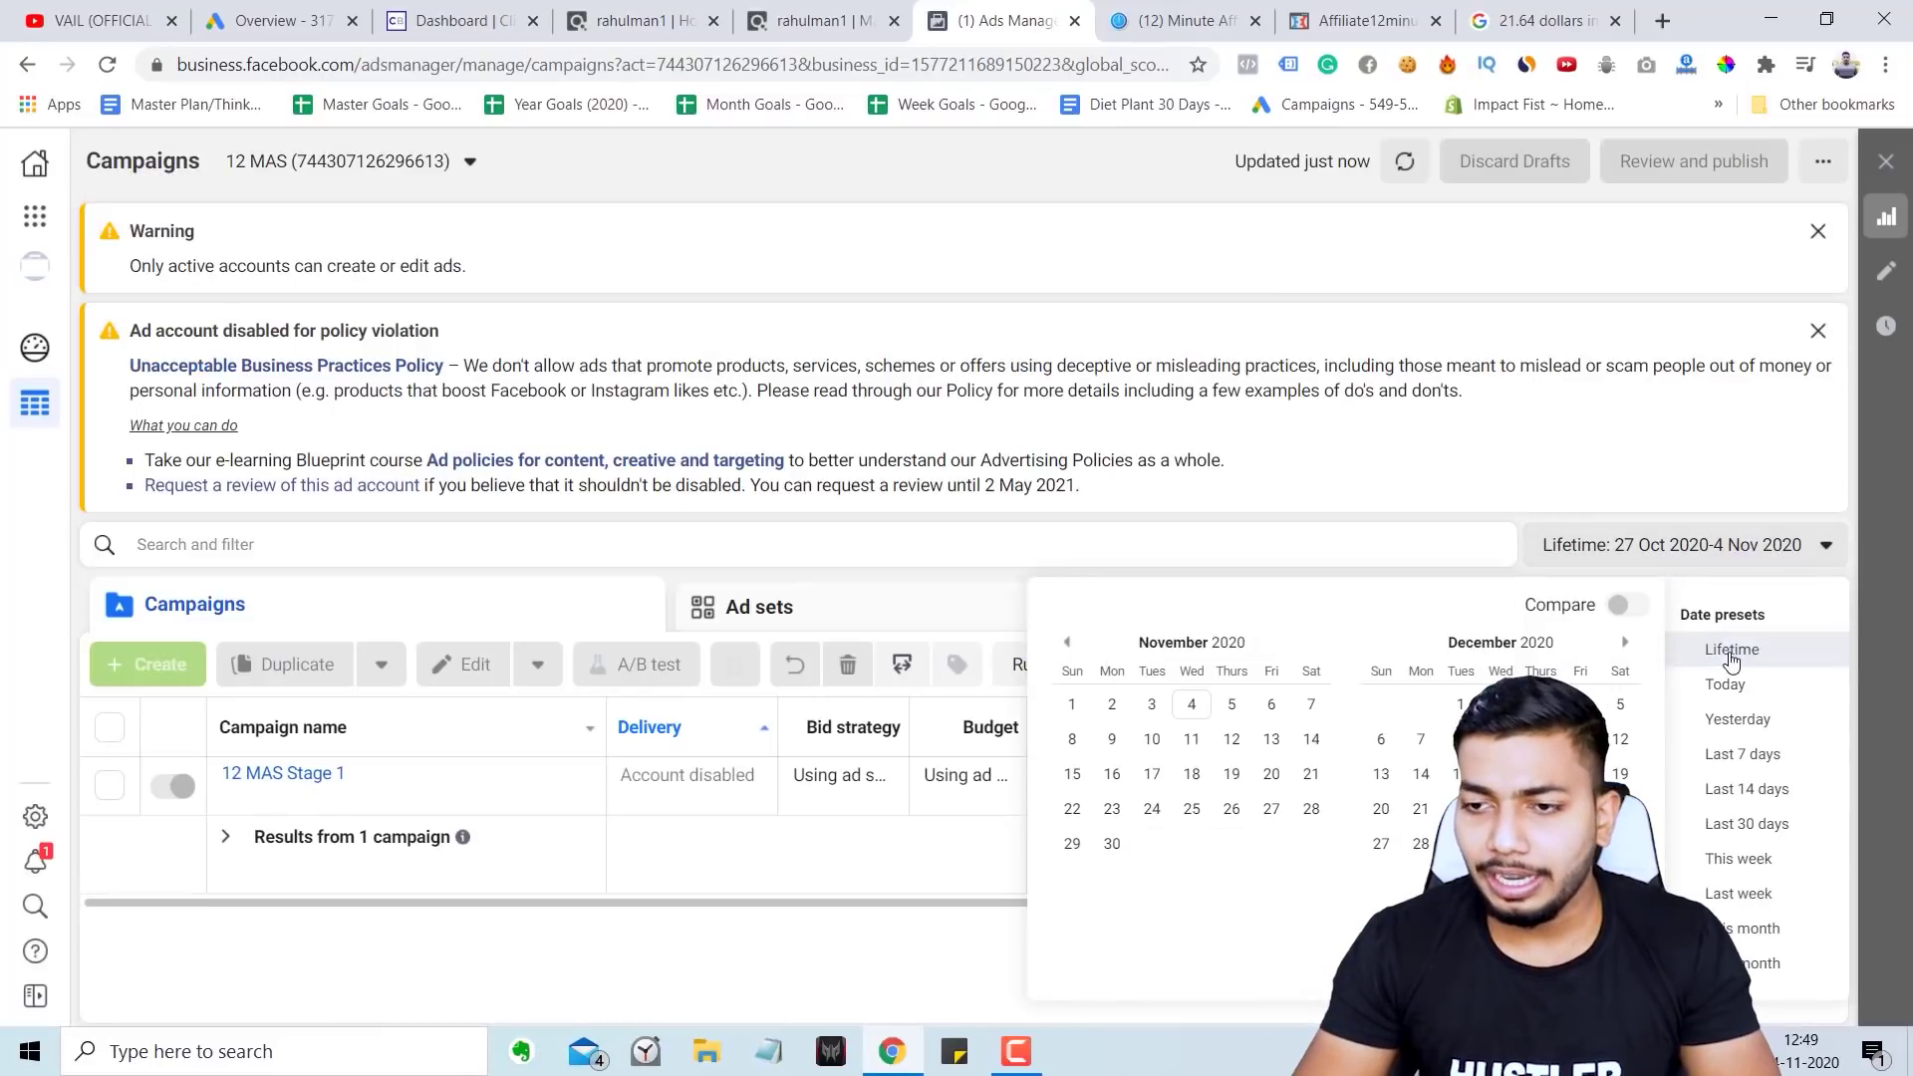
{"action": "key", "text": "Escape"}
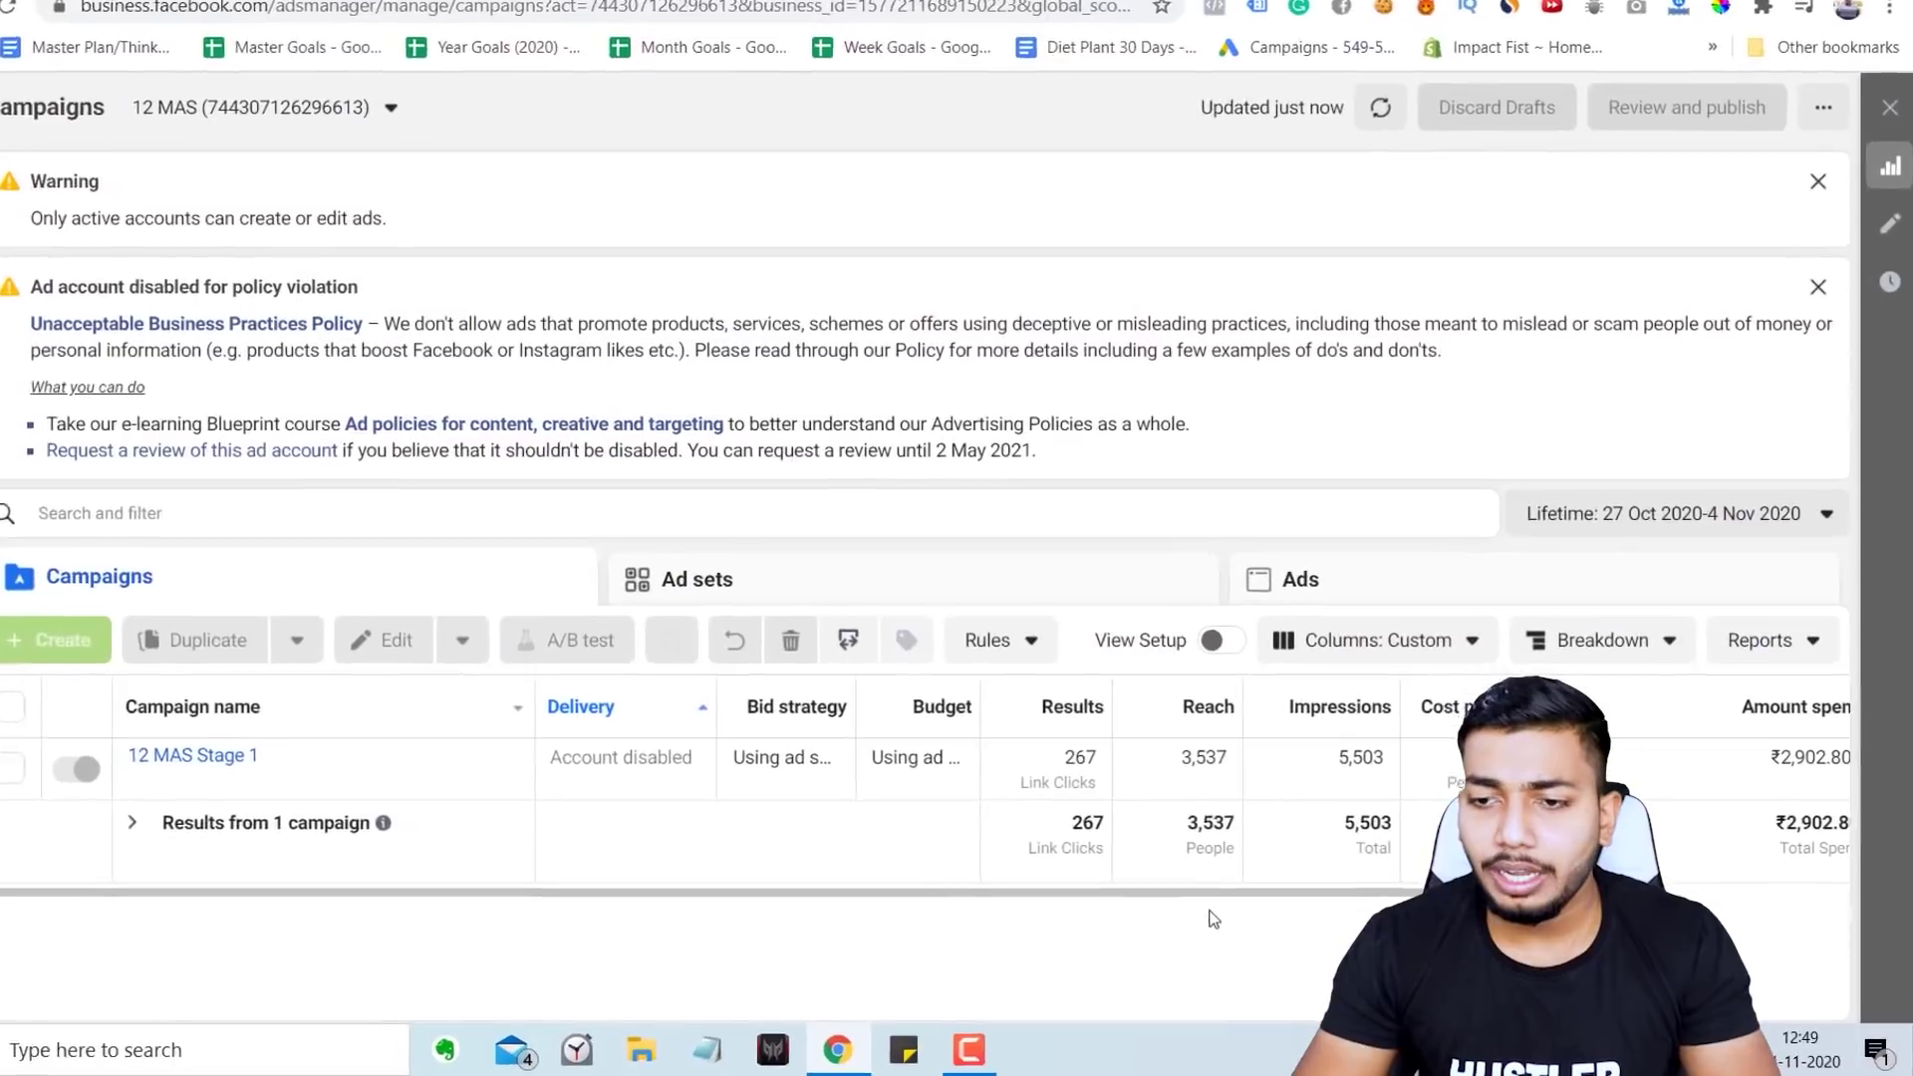
{"action": "left_click_drag", "start_coordinate": [1263, 914], "coordinate": [1503, 934]}
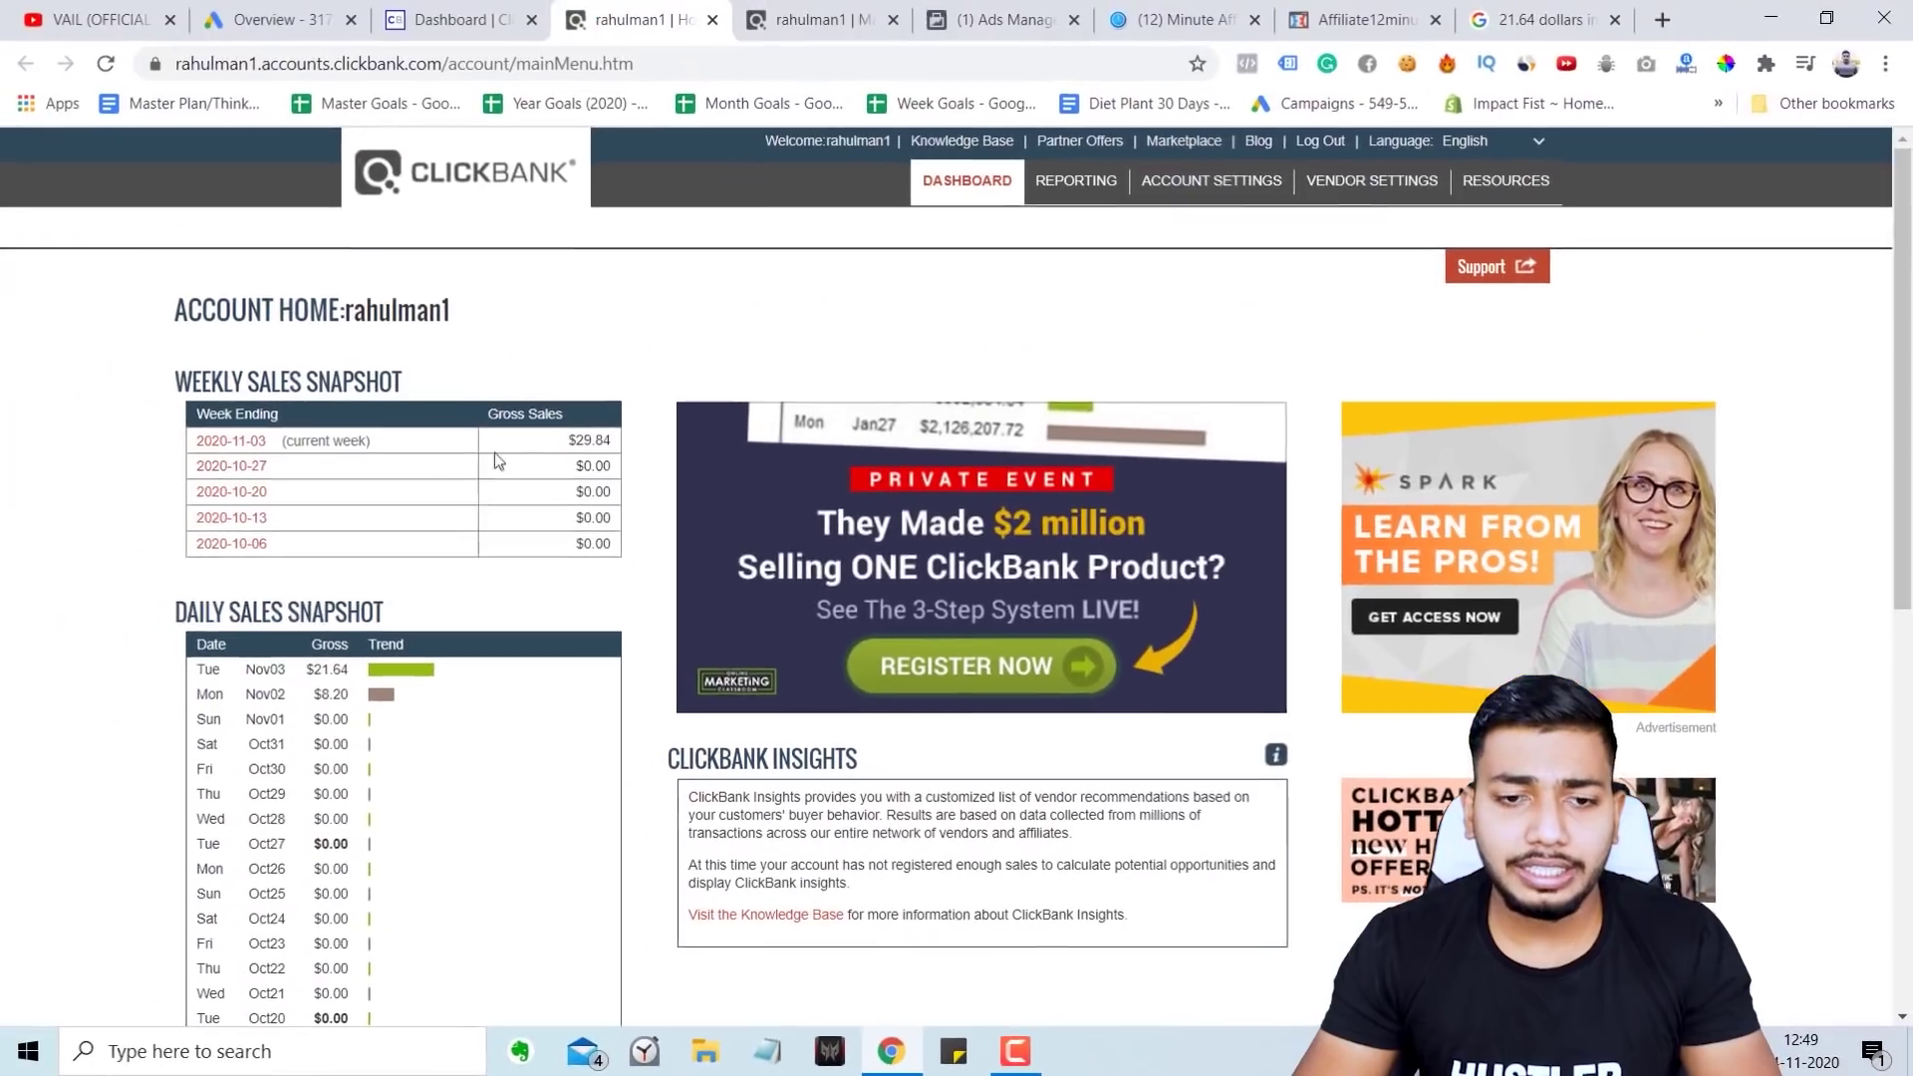
Step: Check the Nov03 and Nov02 gross sales in ClickBank and the commission funnel on the 12 Minute Affiliate page
{"action": "left_click_drag", "start_coordinate": [309, 669], "coordinate": [346, 691]}
{"action": "left_click", "coordinate": [480, 809]}
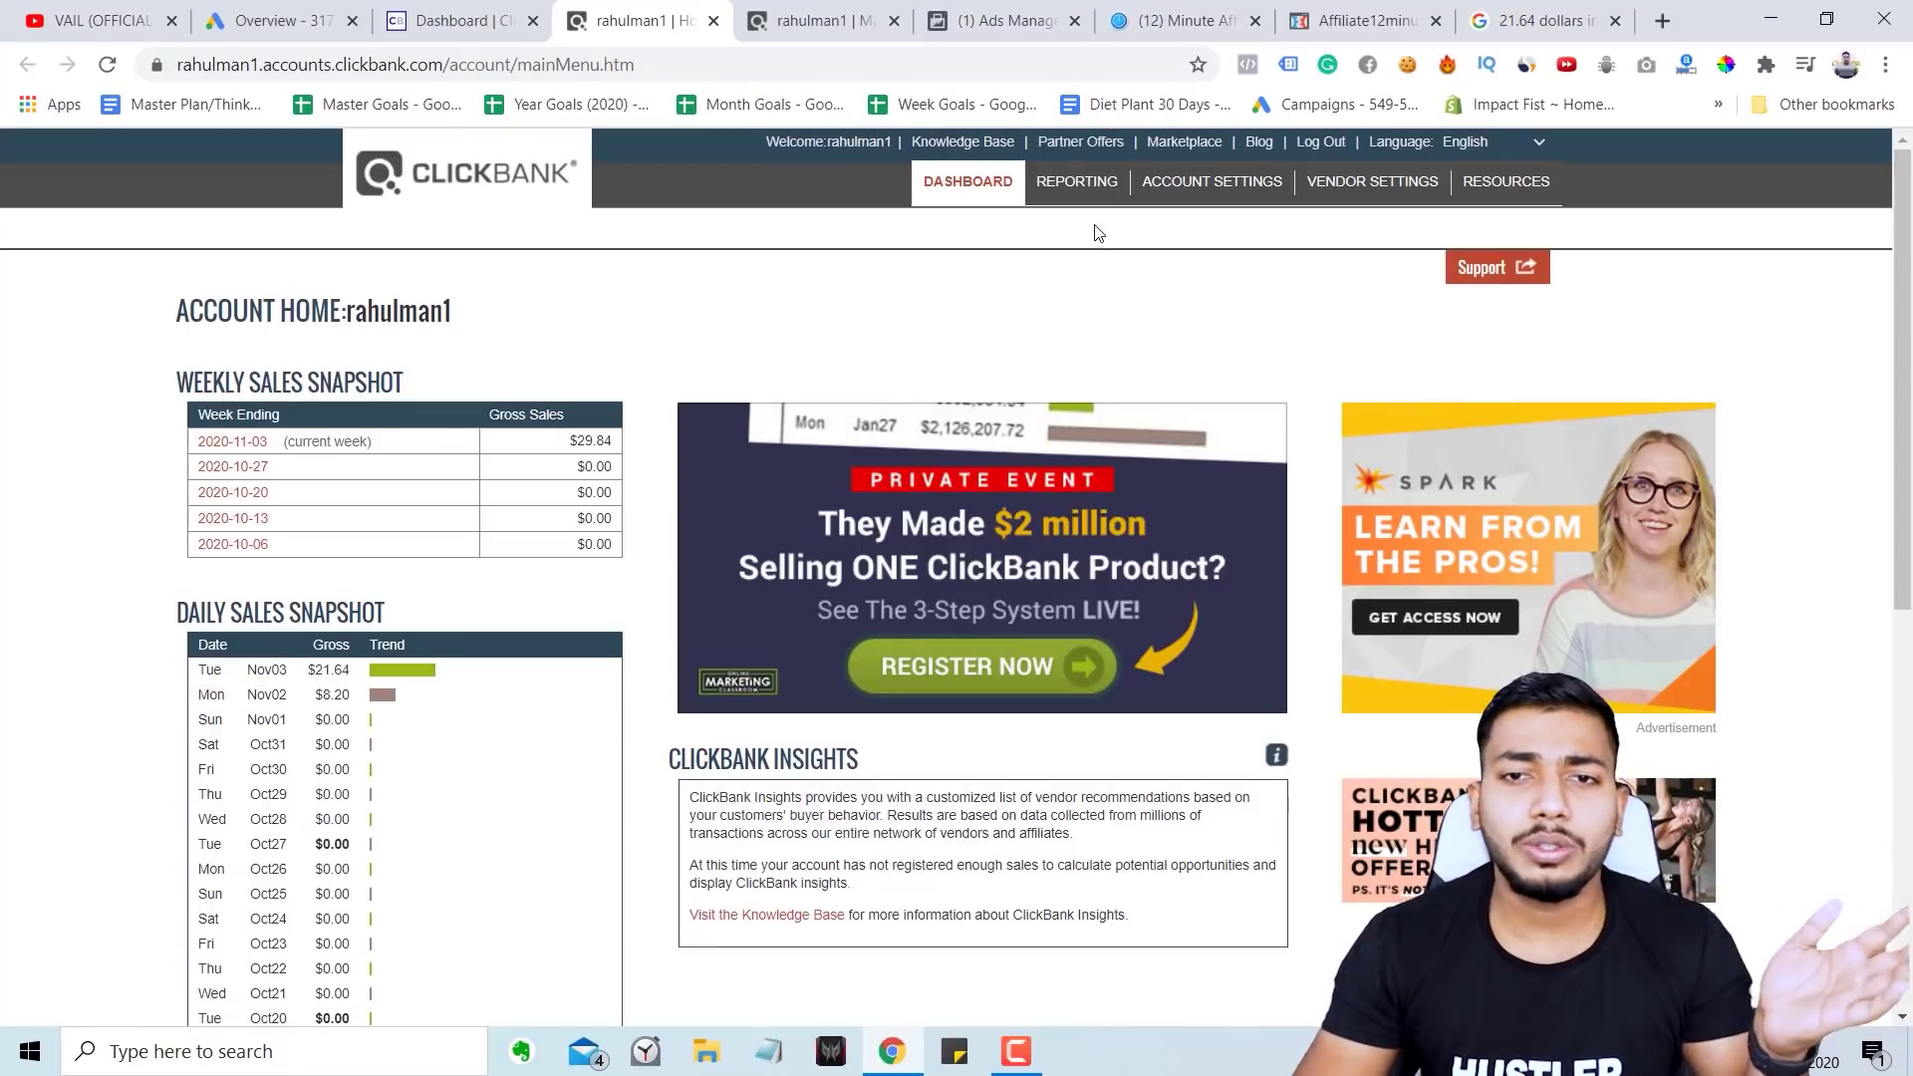
{"action": "left_click", "coordinate": [1179, 14]}
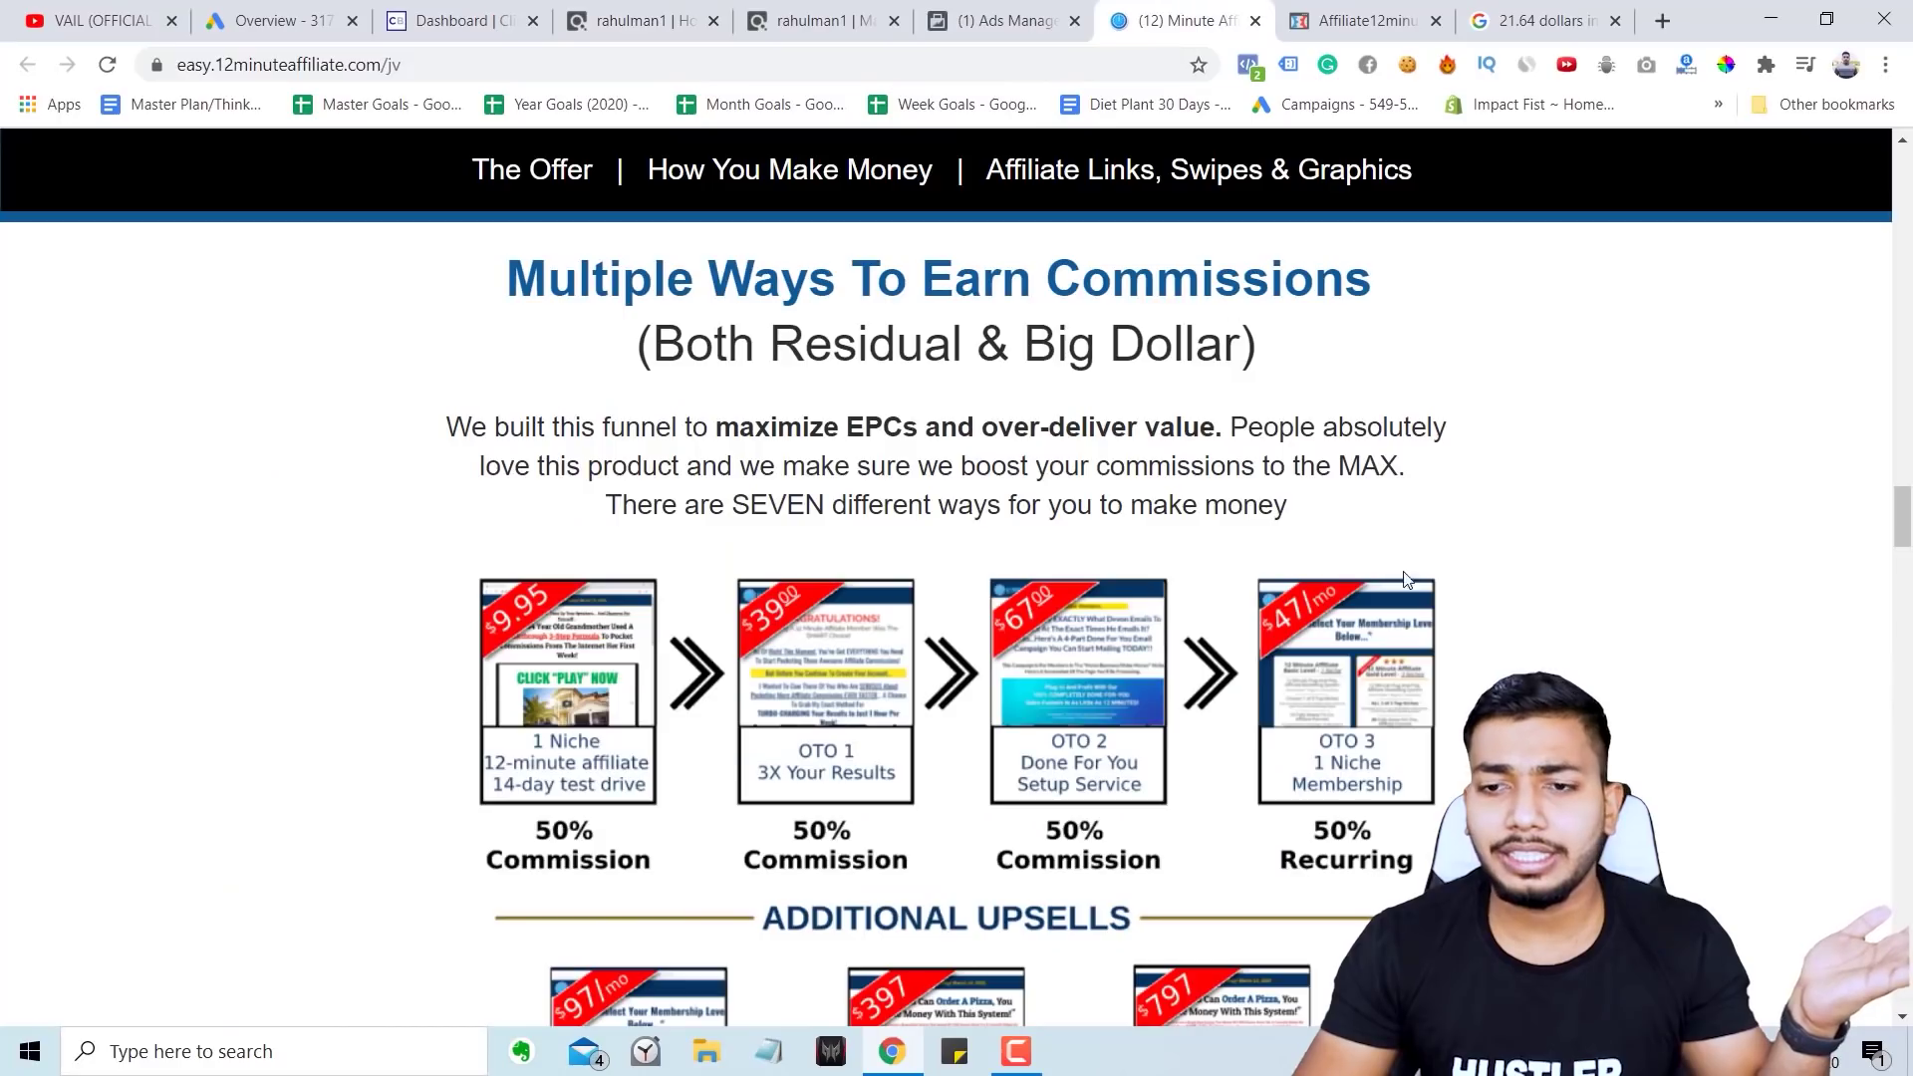
Step: Examine the results, reach, impressions, cost per result and amount spent of the 12 MAS Stage 1 campaign in Ads Manager
{"action": "left_click", "coordinate": [989, 10]}
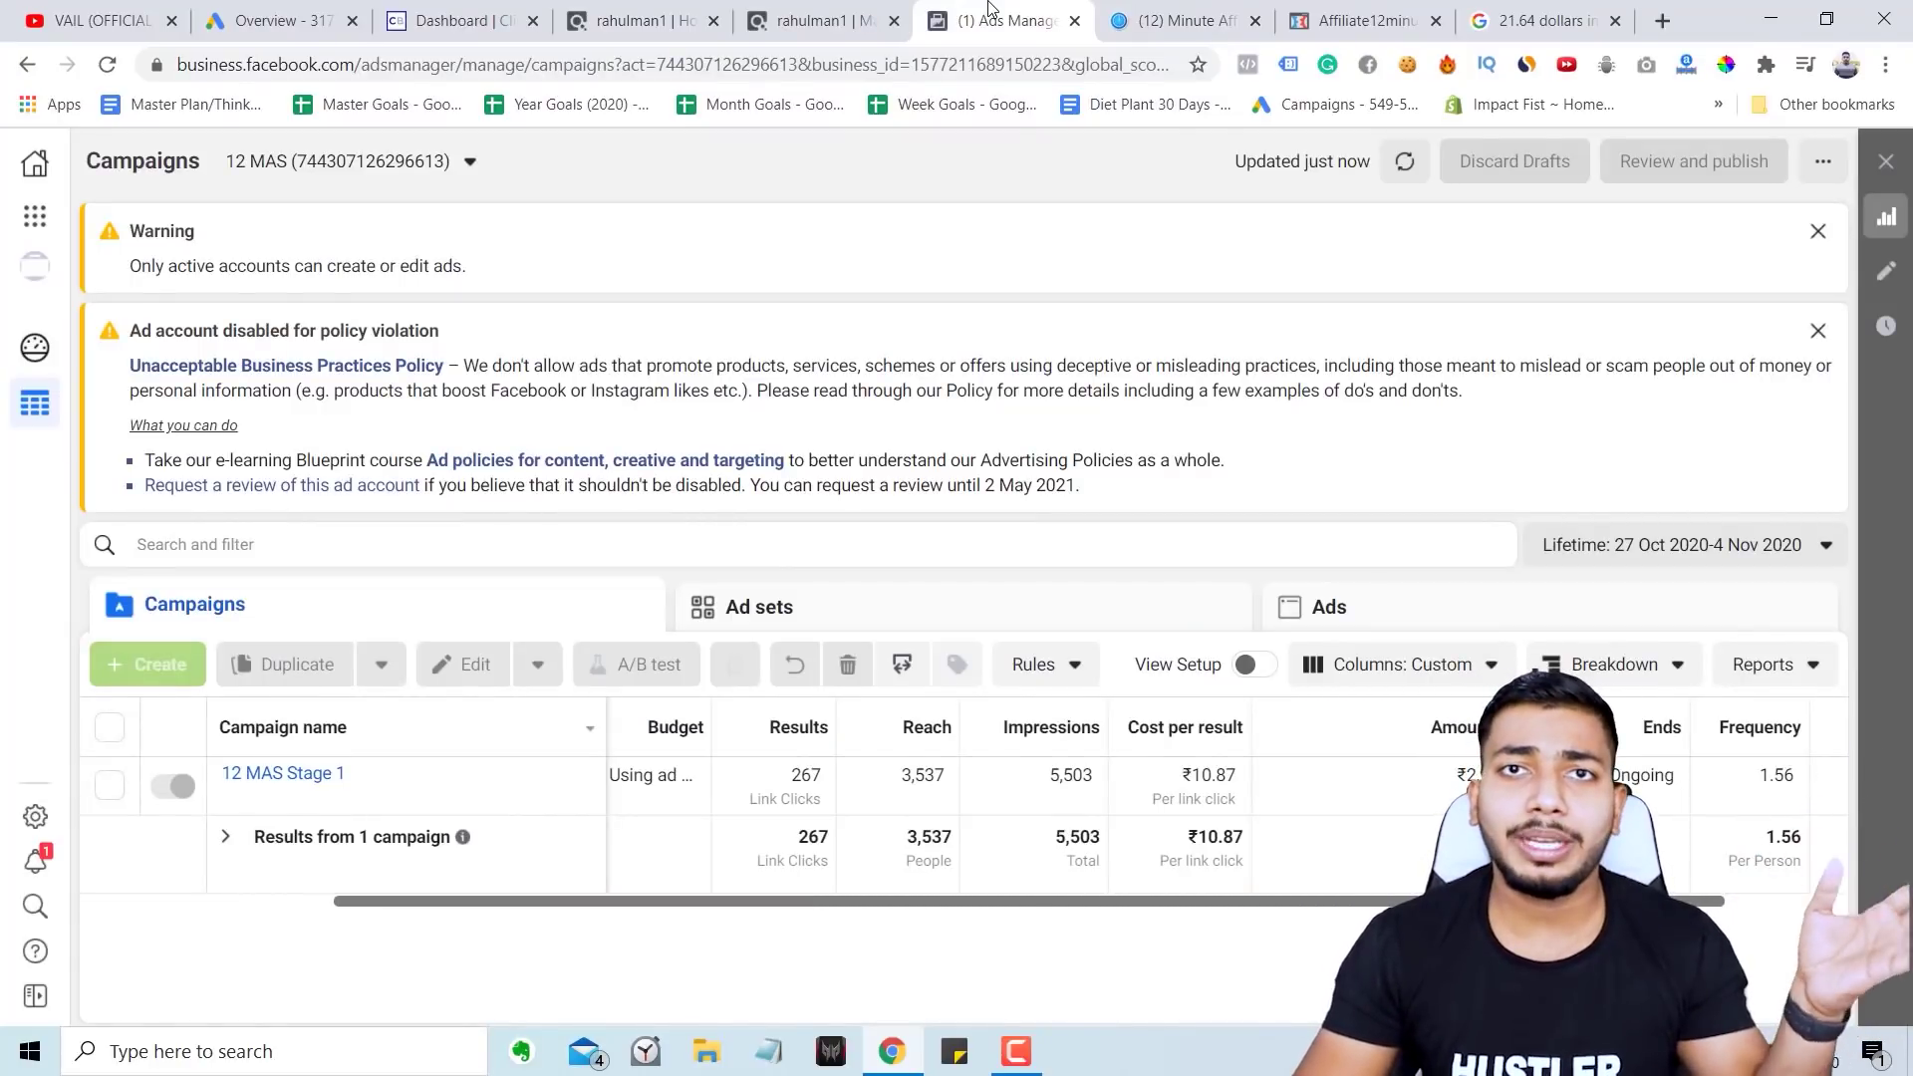
{"action": "scroll", "coordinate": [1197, 877], "scroll_direction": "left", "scroll_amount": 3}
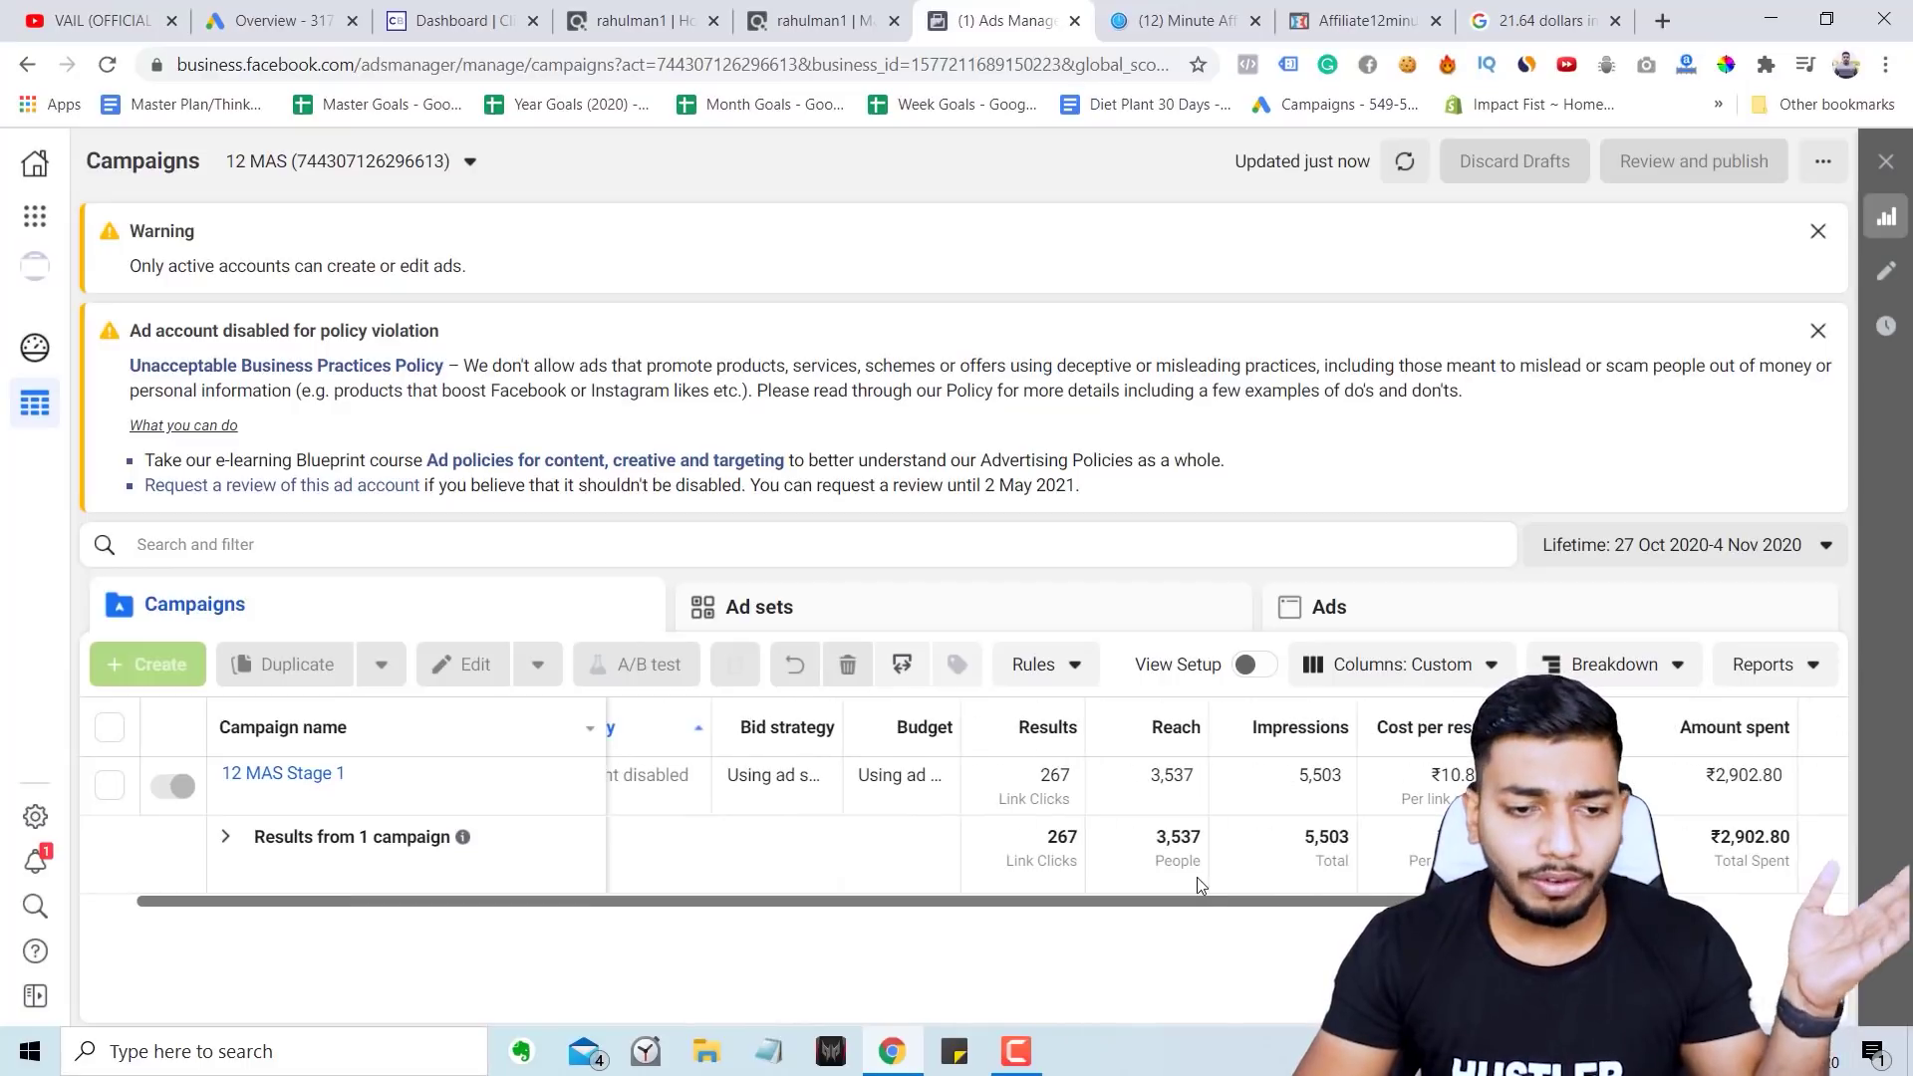
{"action": "scroll", "coordinate": [1197, 877], "scroll_direction": "right", "scroll_amount": 3}
{"action": "scroll", "coordinate": [1079, 911], "scroll_direction": "left", "scroll_amount": 4}
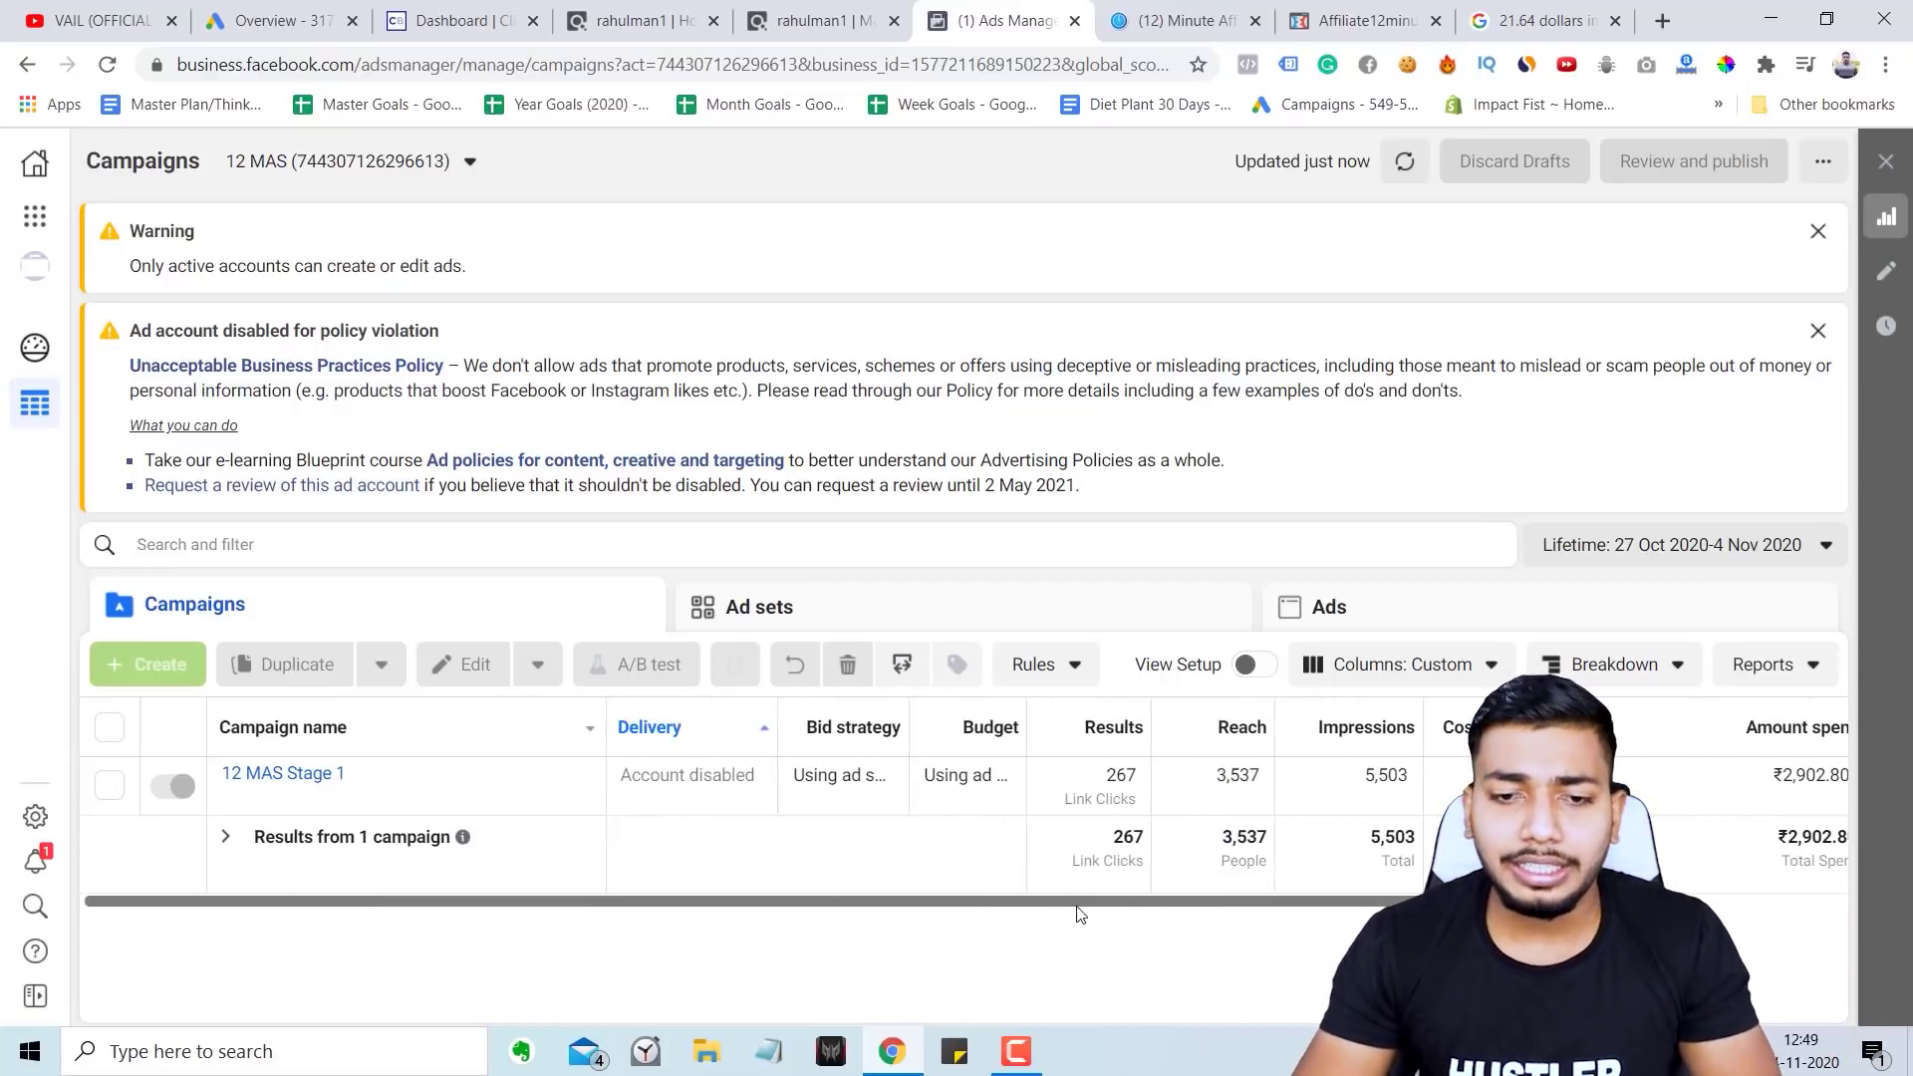
{"action": "left_click_drag", "start_coordinate": [1079, 909], "coordinate": [1344, 922]}
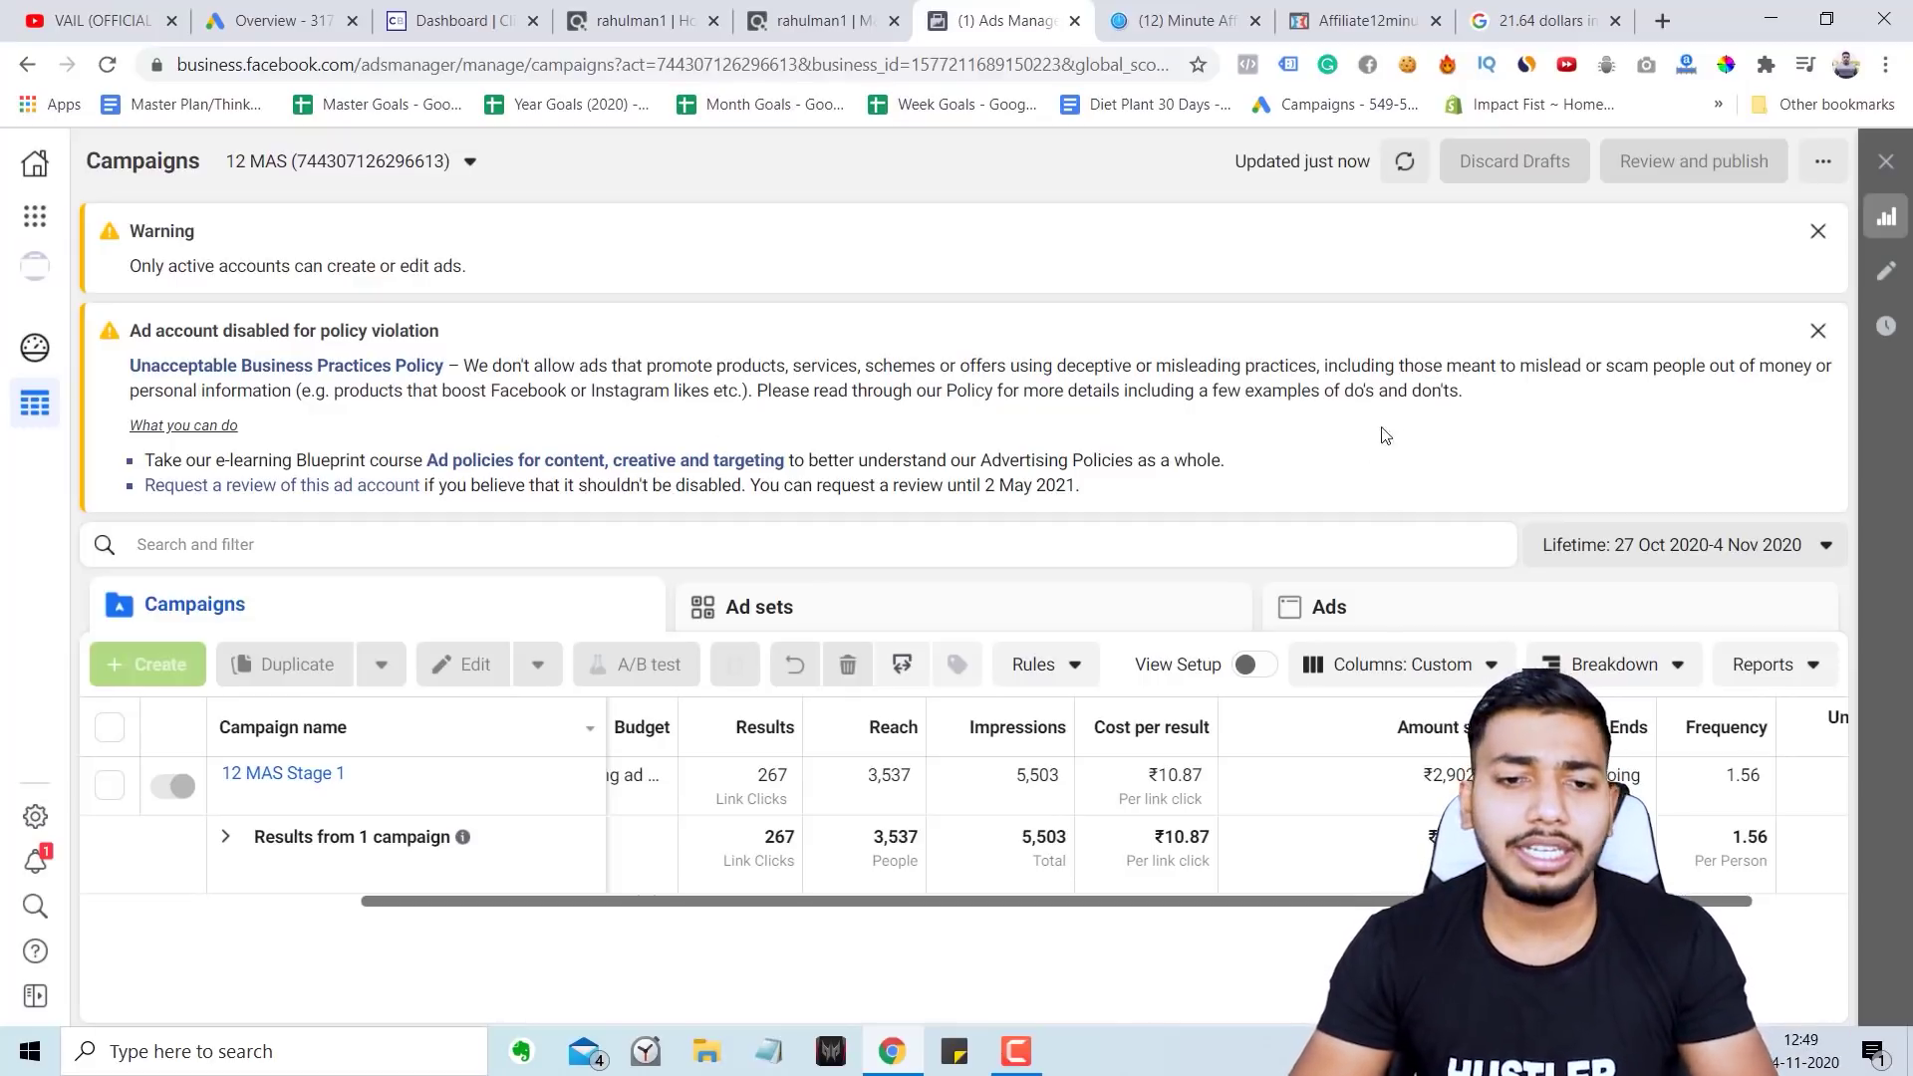
{"action": "left_click_drag", "start_coordinate": [1040, 901], "coordinate": [764, 902]}
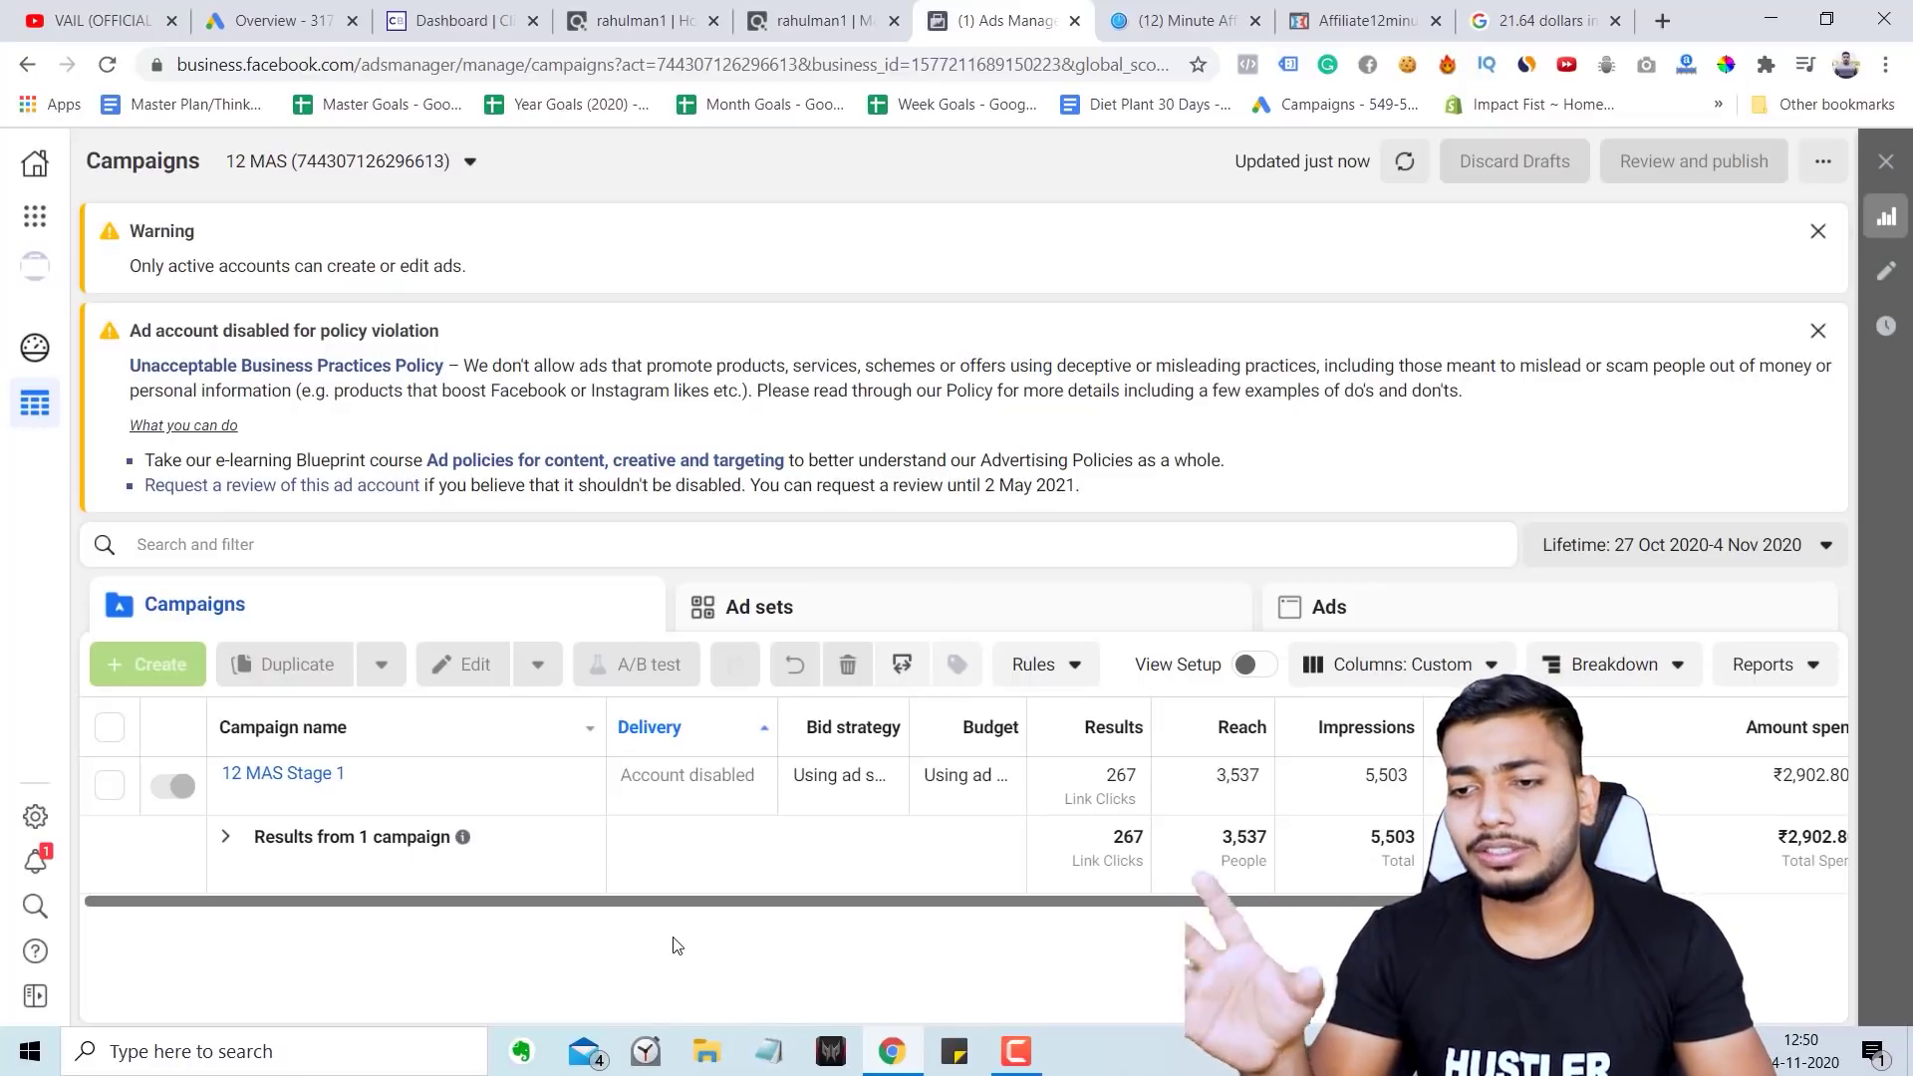
{"action": "left_click_drag", "start_coordinate": [665, 904], "coordinate": [541, 984]}
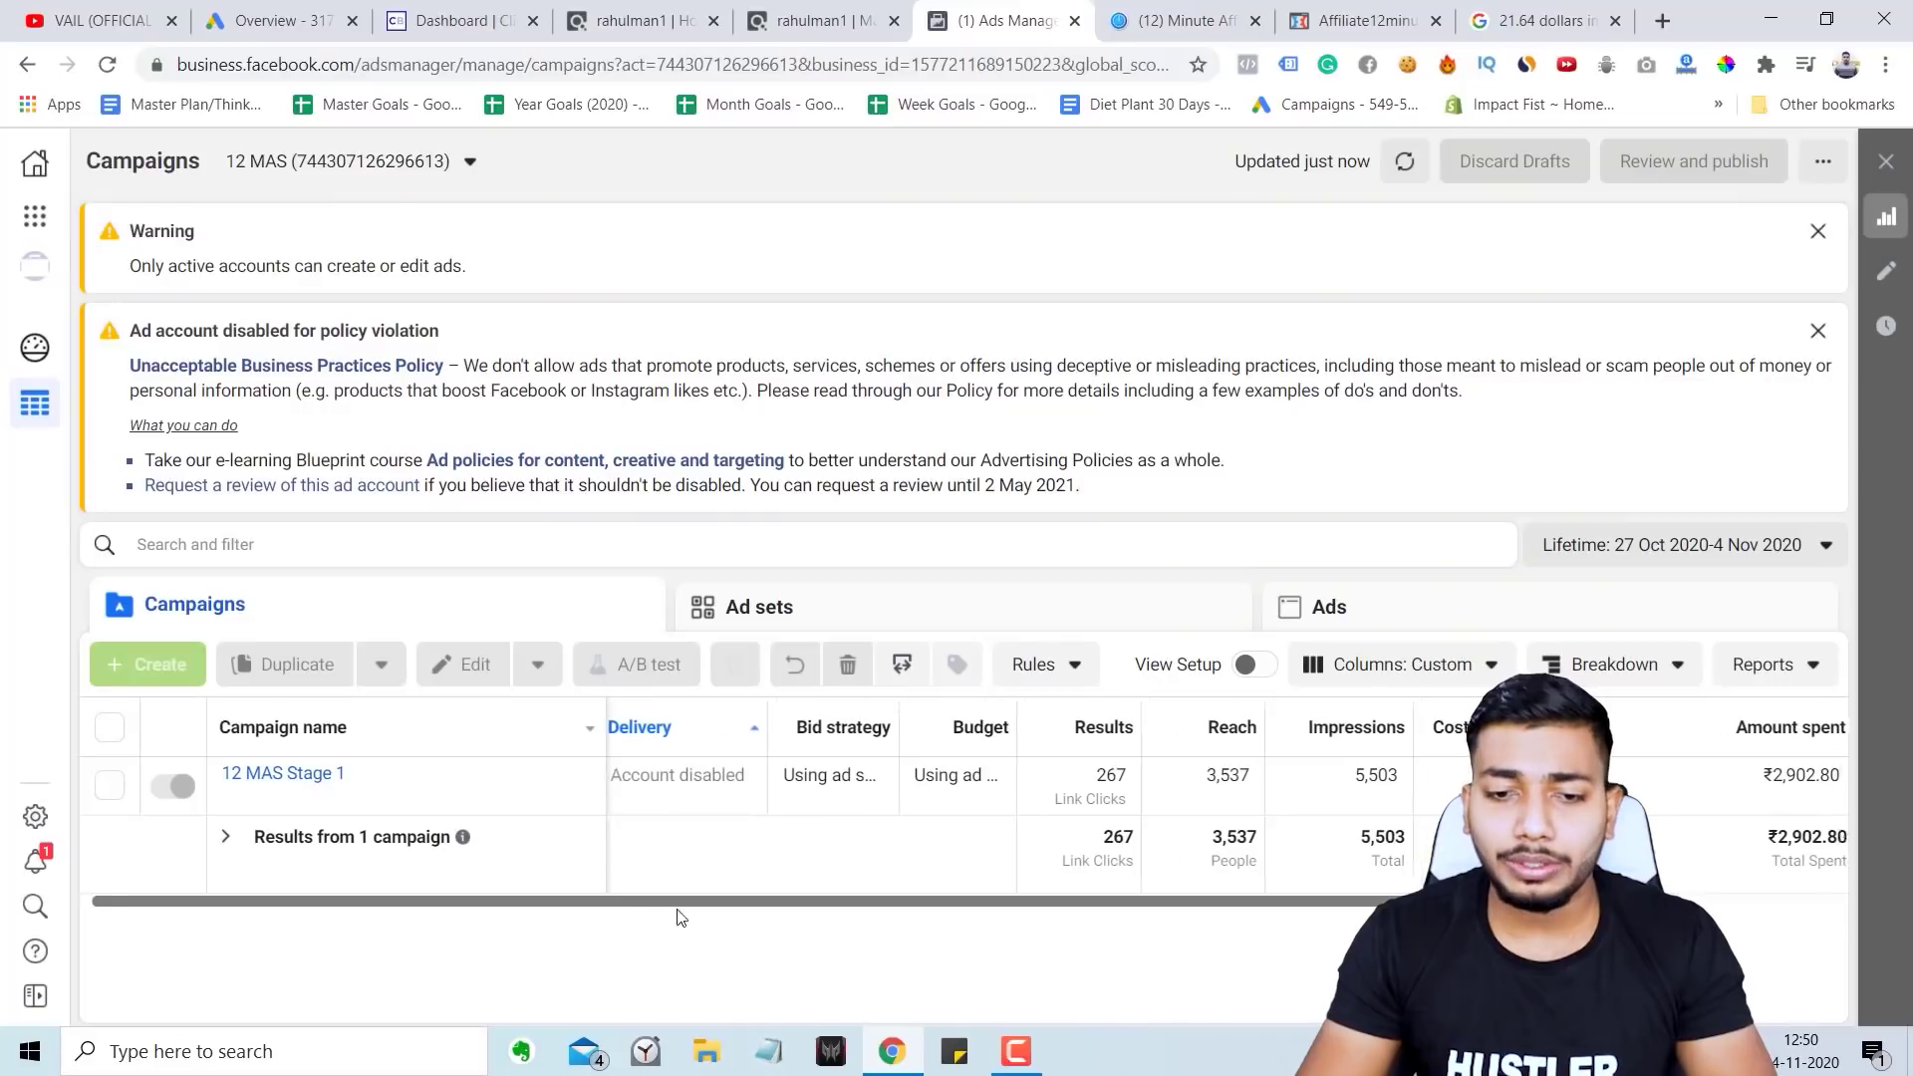
{"action": "left_click_drag", "start_coordinate": [674, 913], "coordinate": [530, 922]}
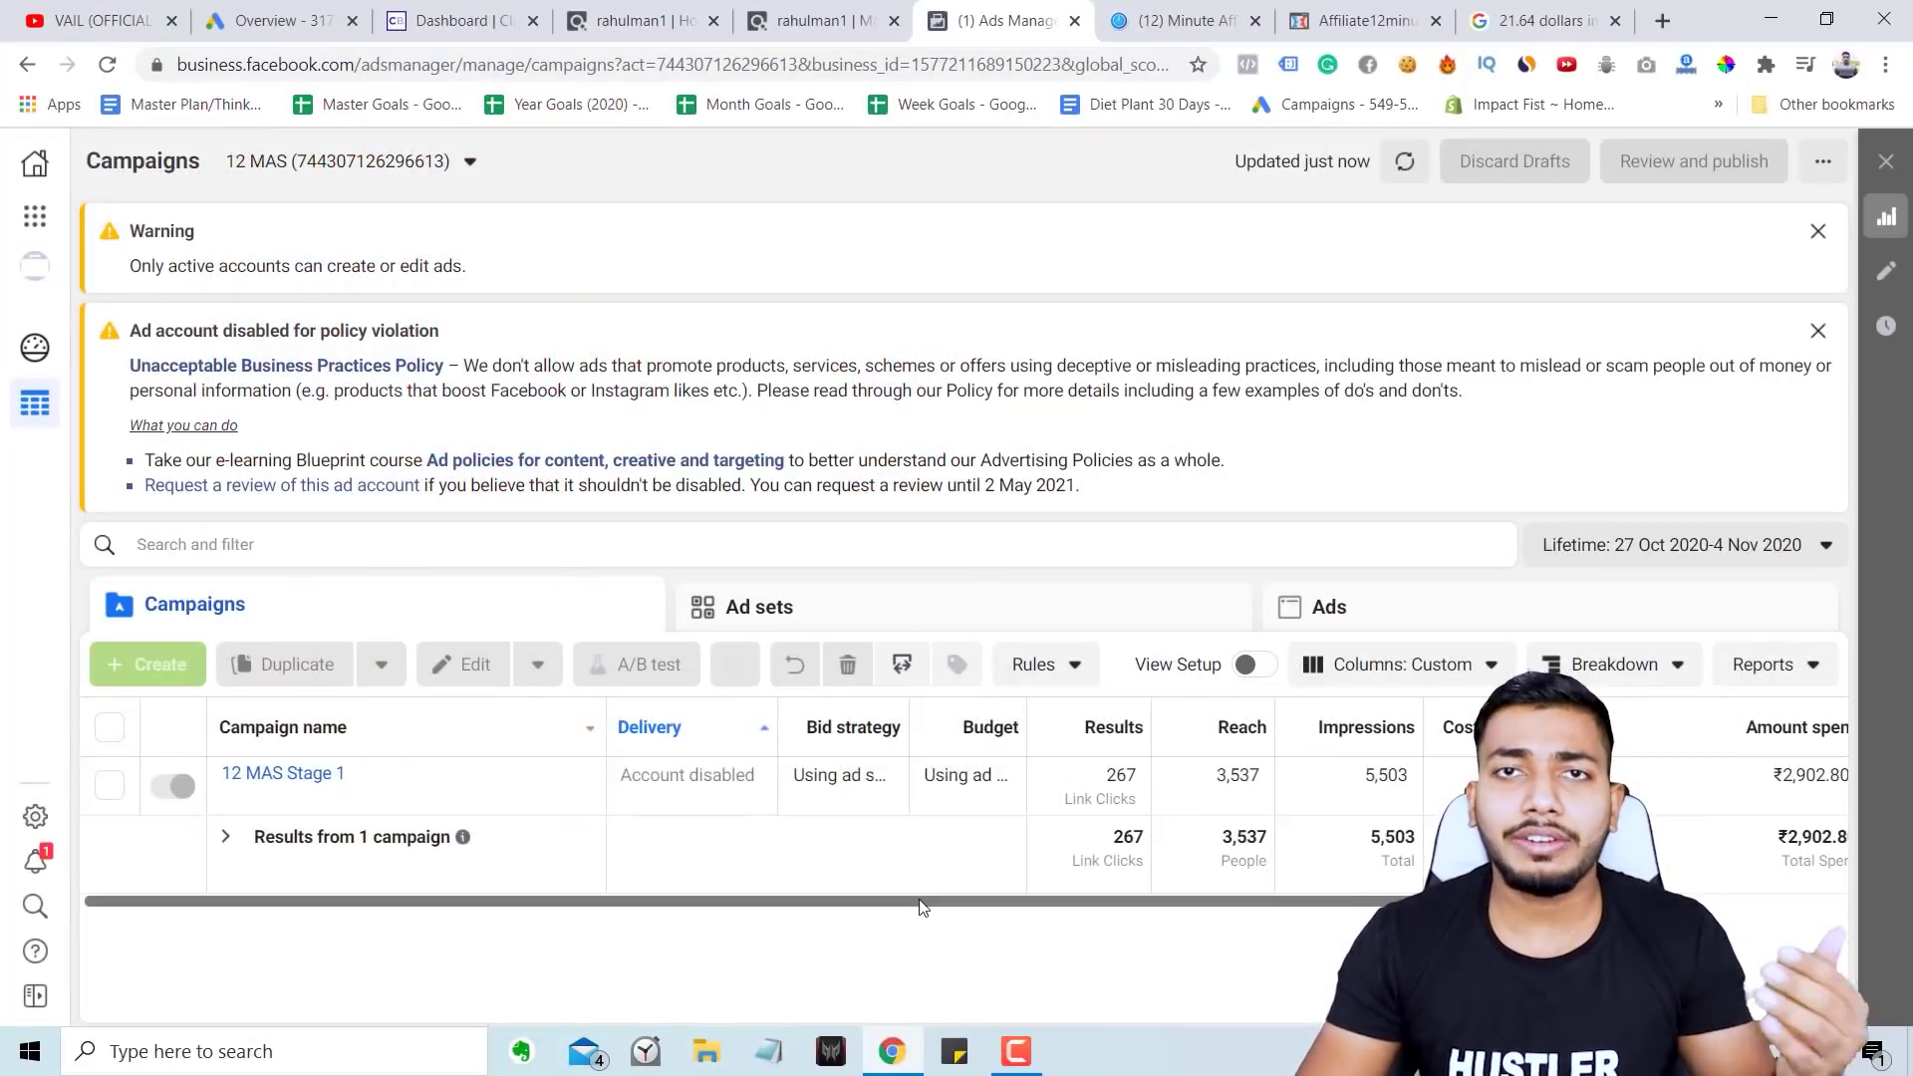
{"action": "left_click_drag", "start_coordinate": [921, 905], "coordinate": [1200, 960]}
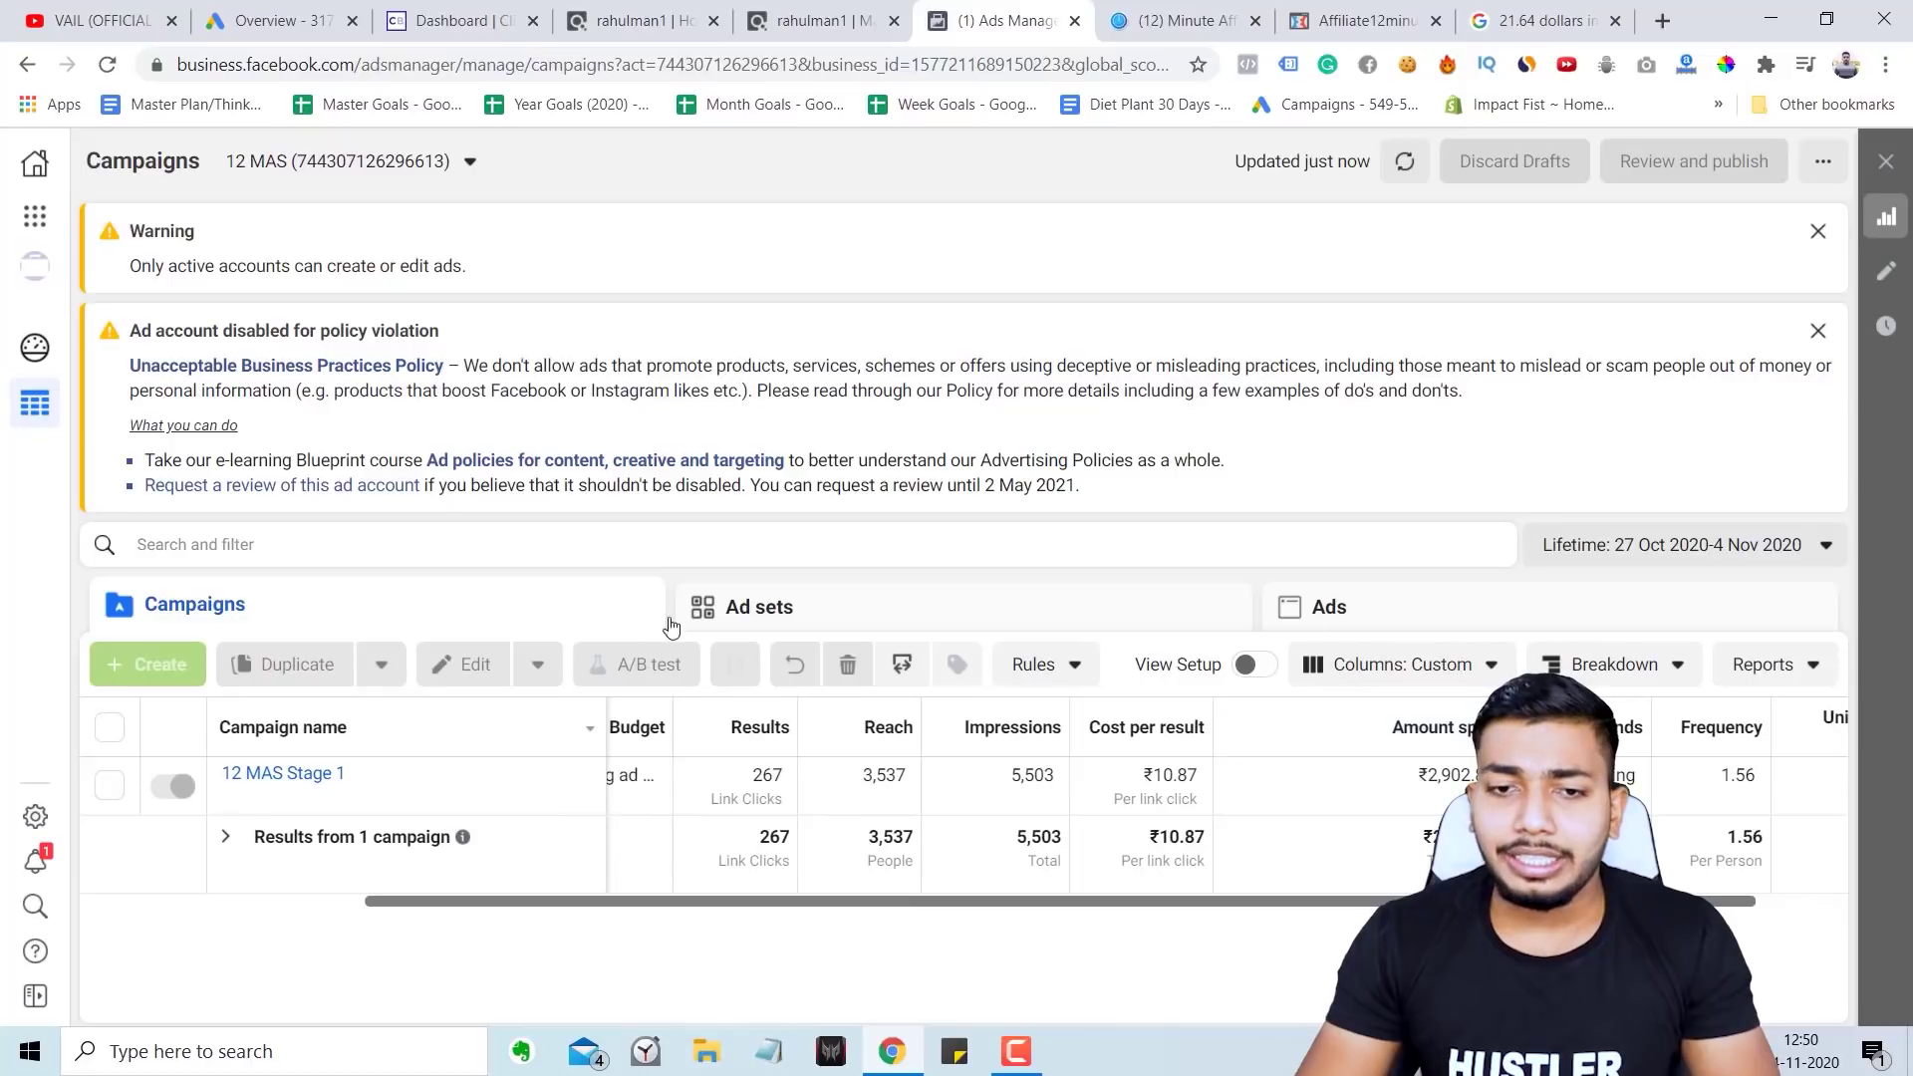
Step: View the individual ads of the 12 MAS account and return to its campaign list
{"action": "left_click", "coordinate": [1329, 605]}
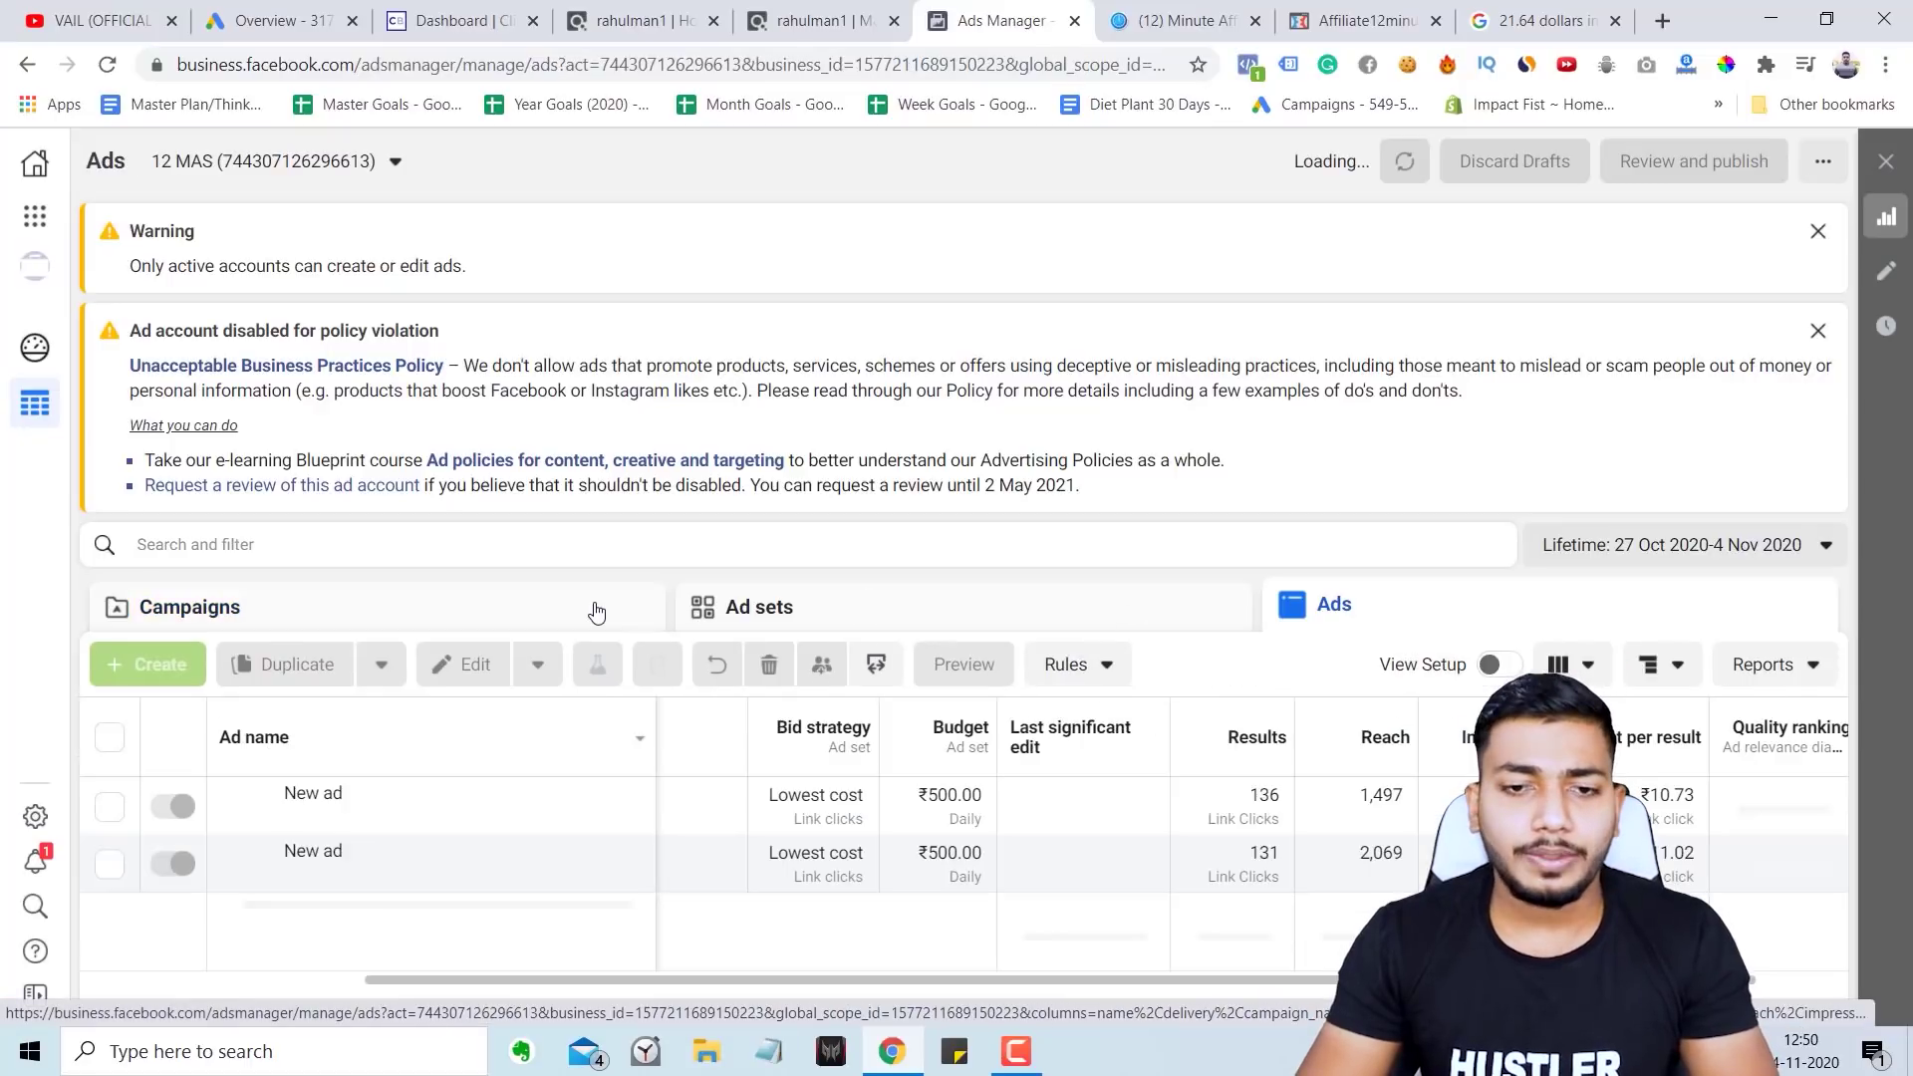
{"action": "left_click", "coordinate": [595, 611]}
{"action": "left_click", "coordinate": [1317, 627]}
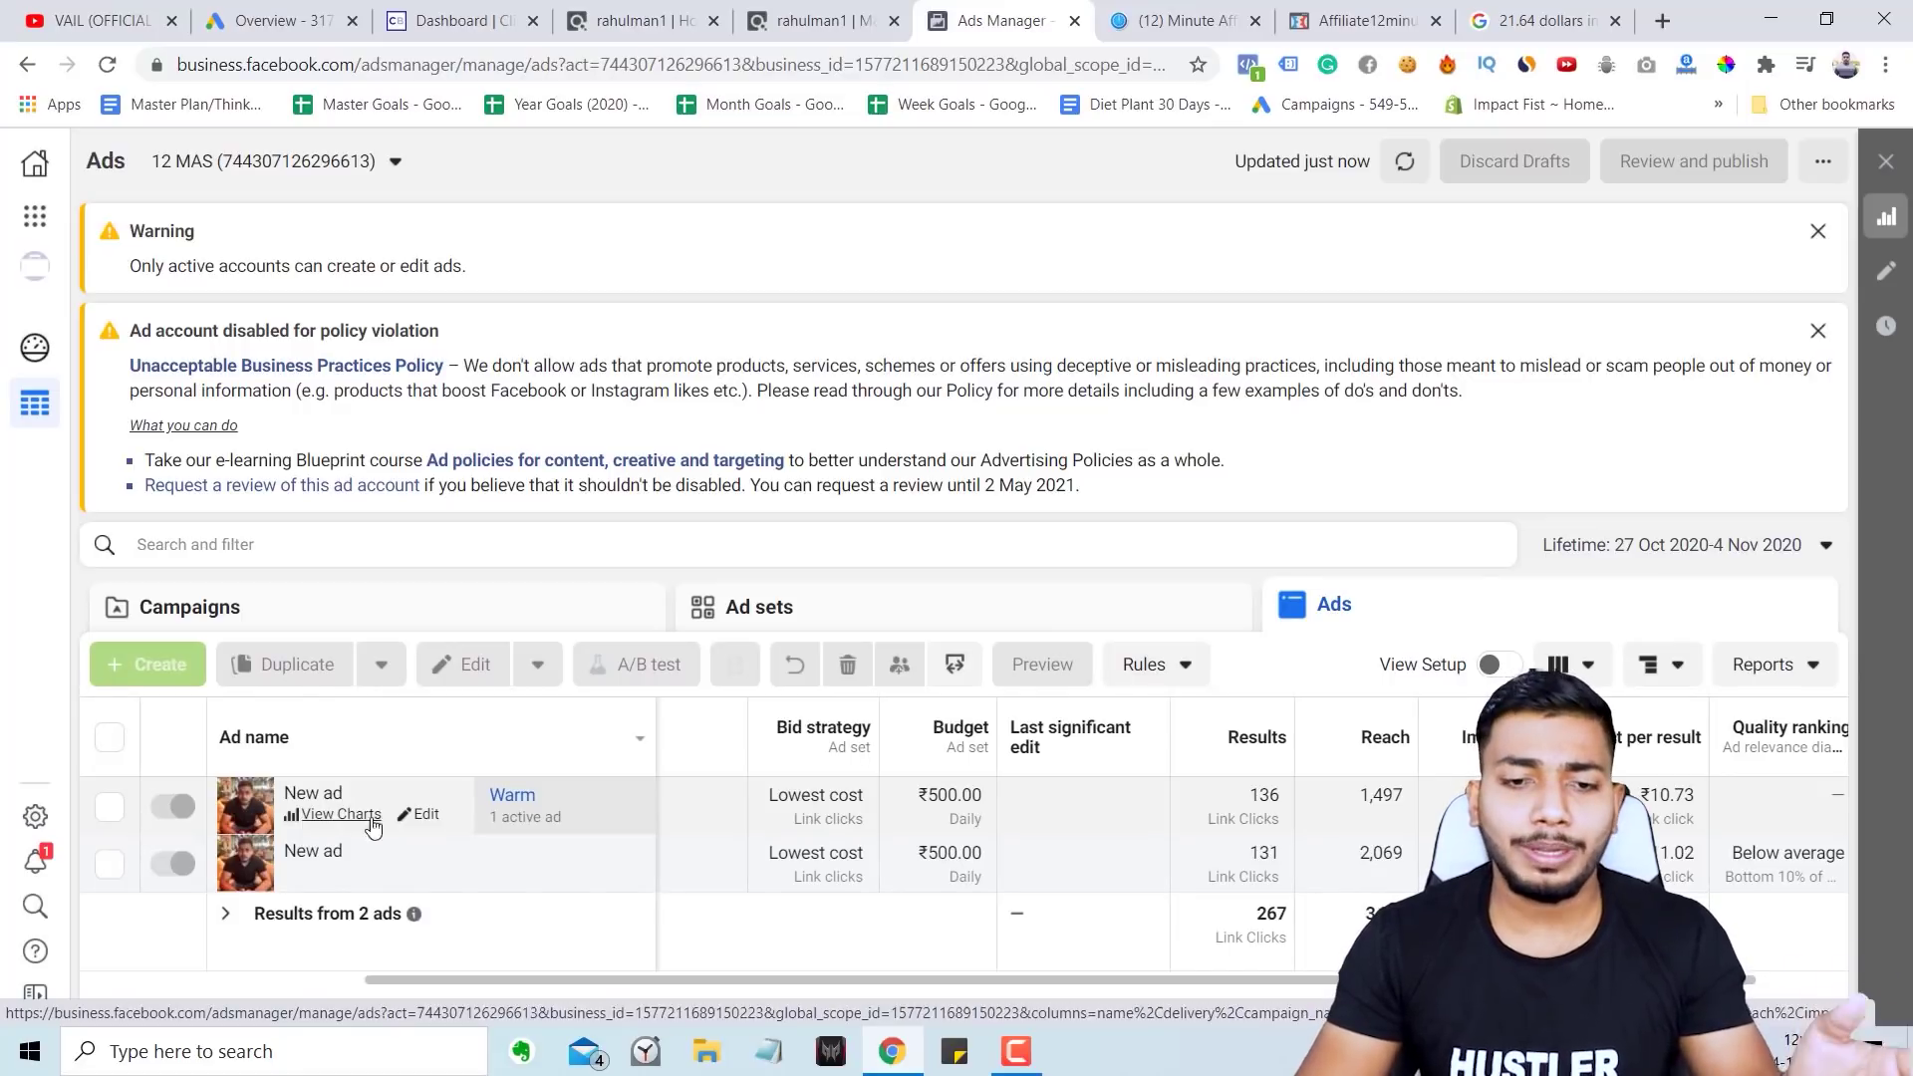
{"action": "left_click", "coordinate": [520, 623]}
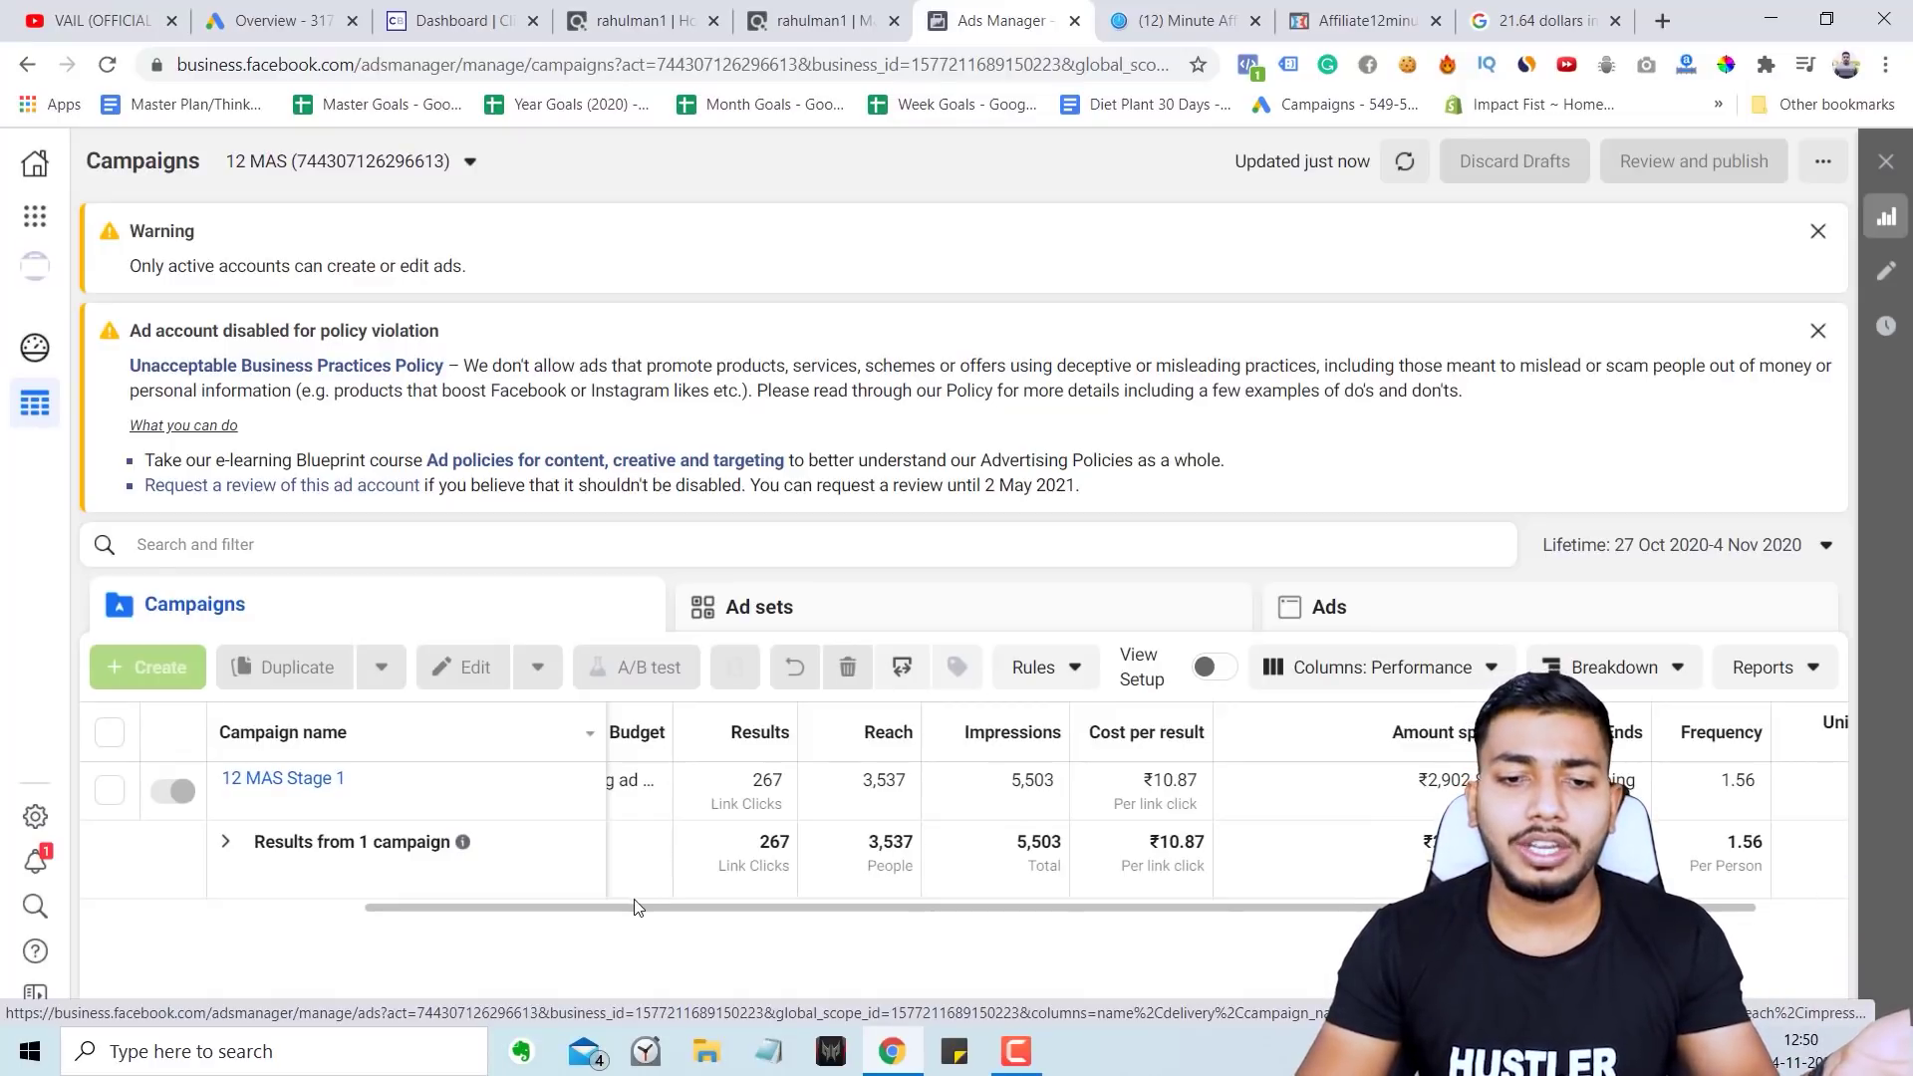
{"action": "left_click_drag", "start_coordinate": [639, 907], "coordinate": [482, 939]}
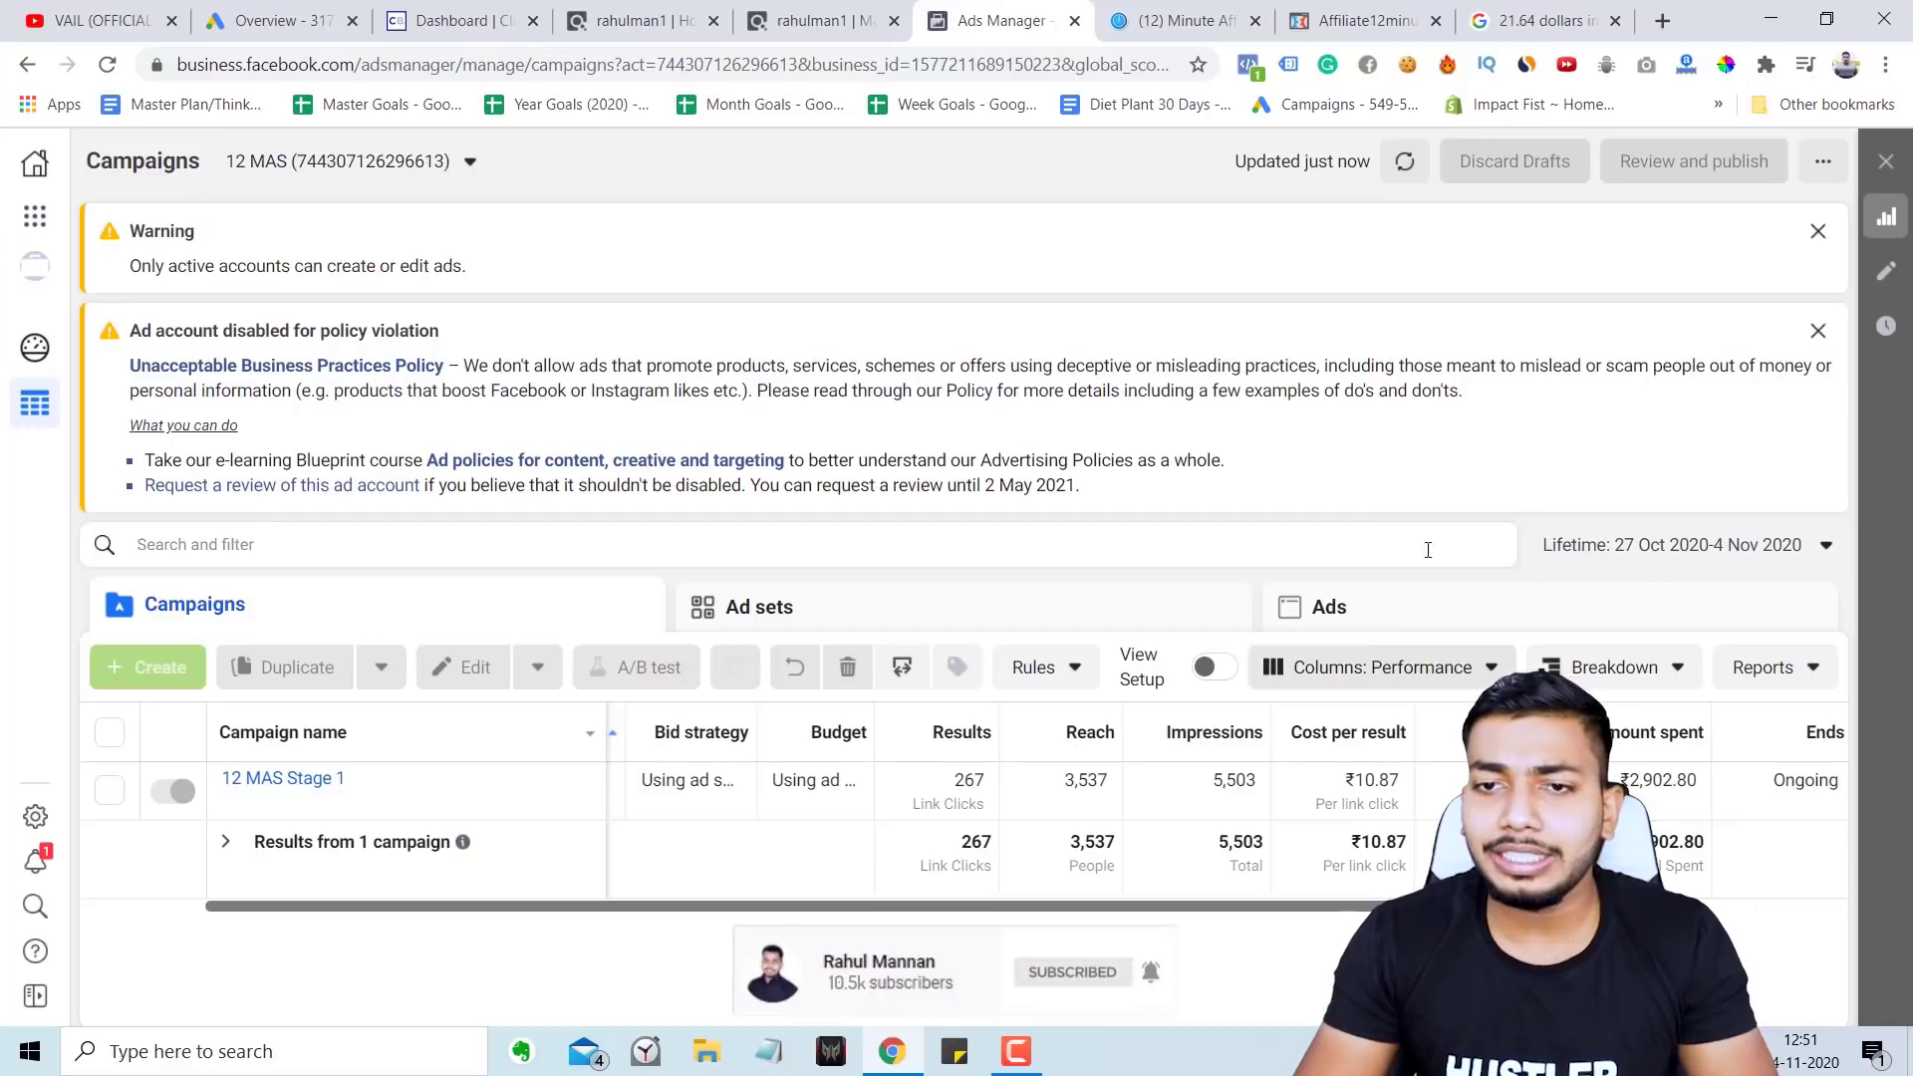
Step: Switch to the Impact Fist ad account to view its campaign results, and return to the 12 MAS account
{"action": "left_click", "coordinate": [299, 161]}
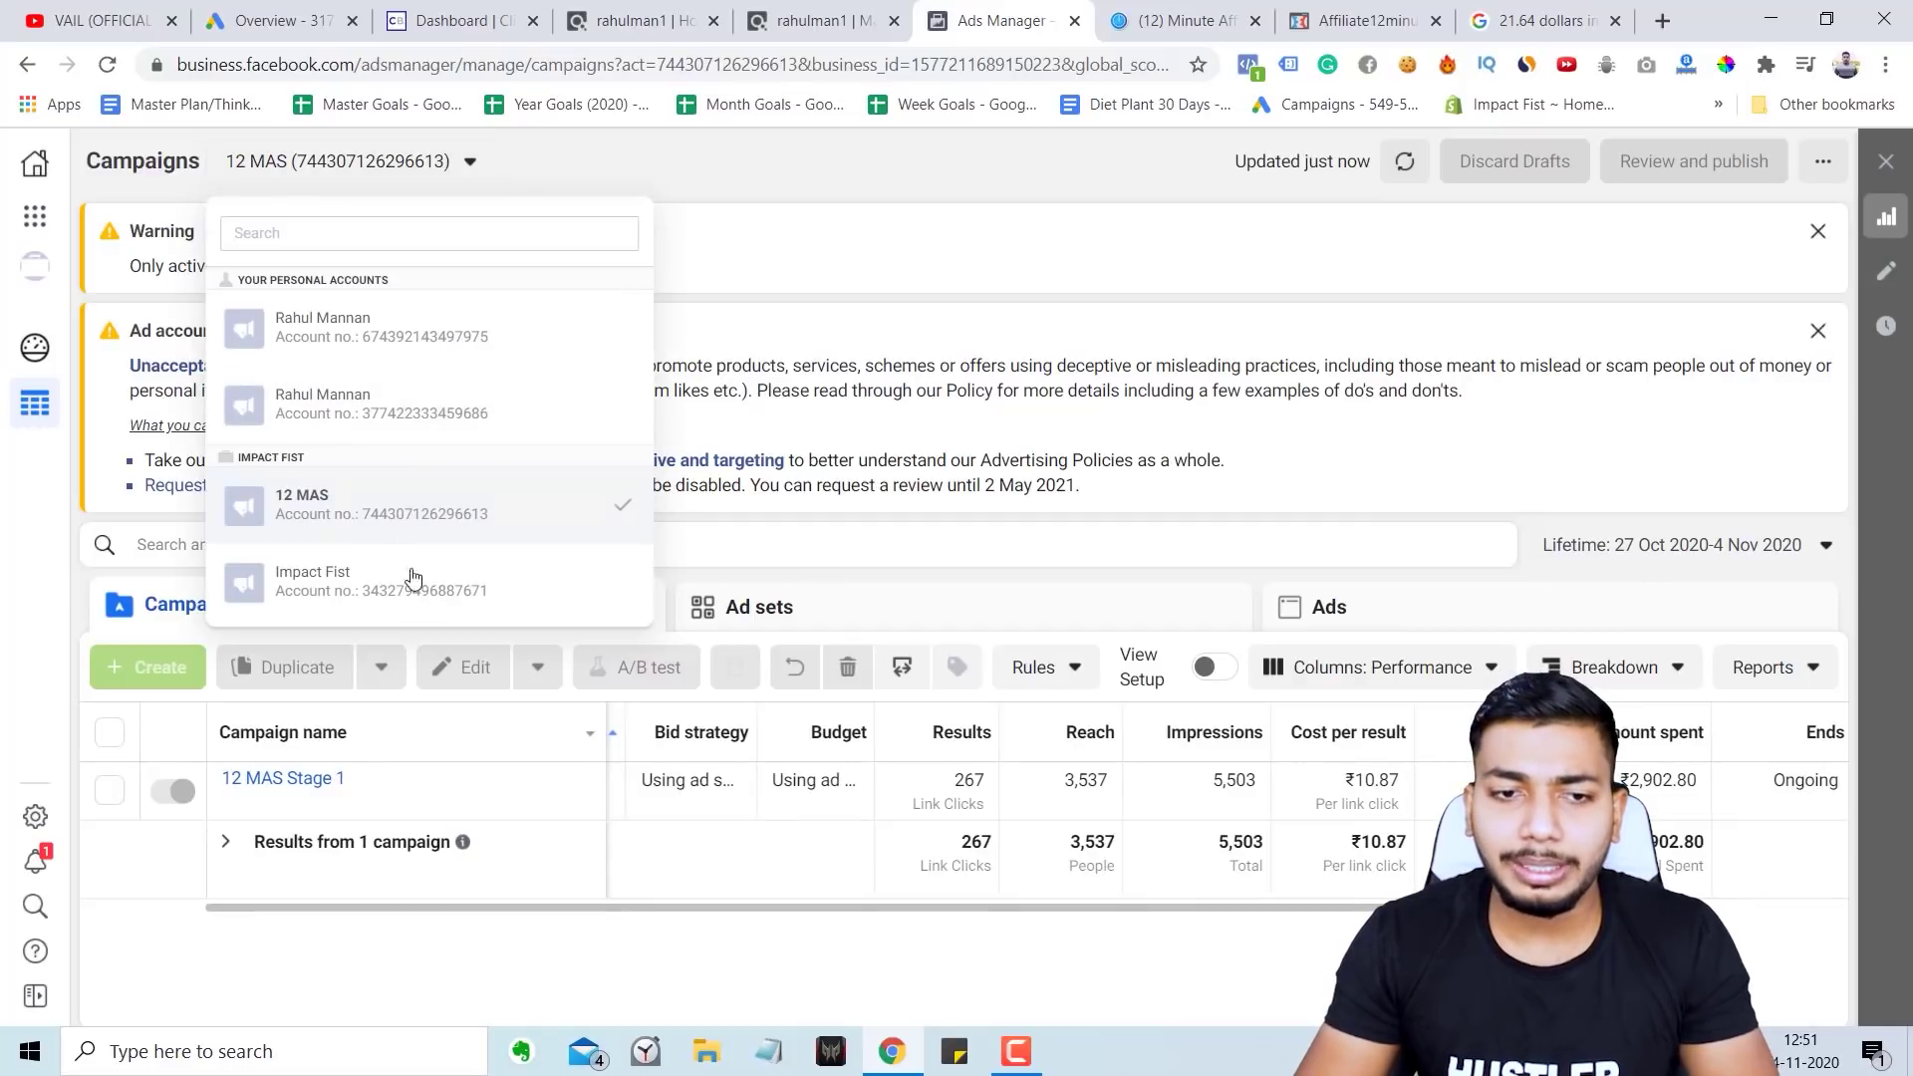
{"action": "left_click", "coordinate": [413, 592]}
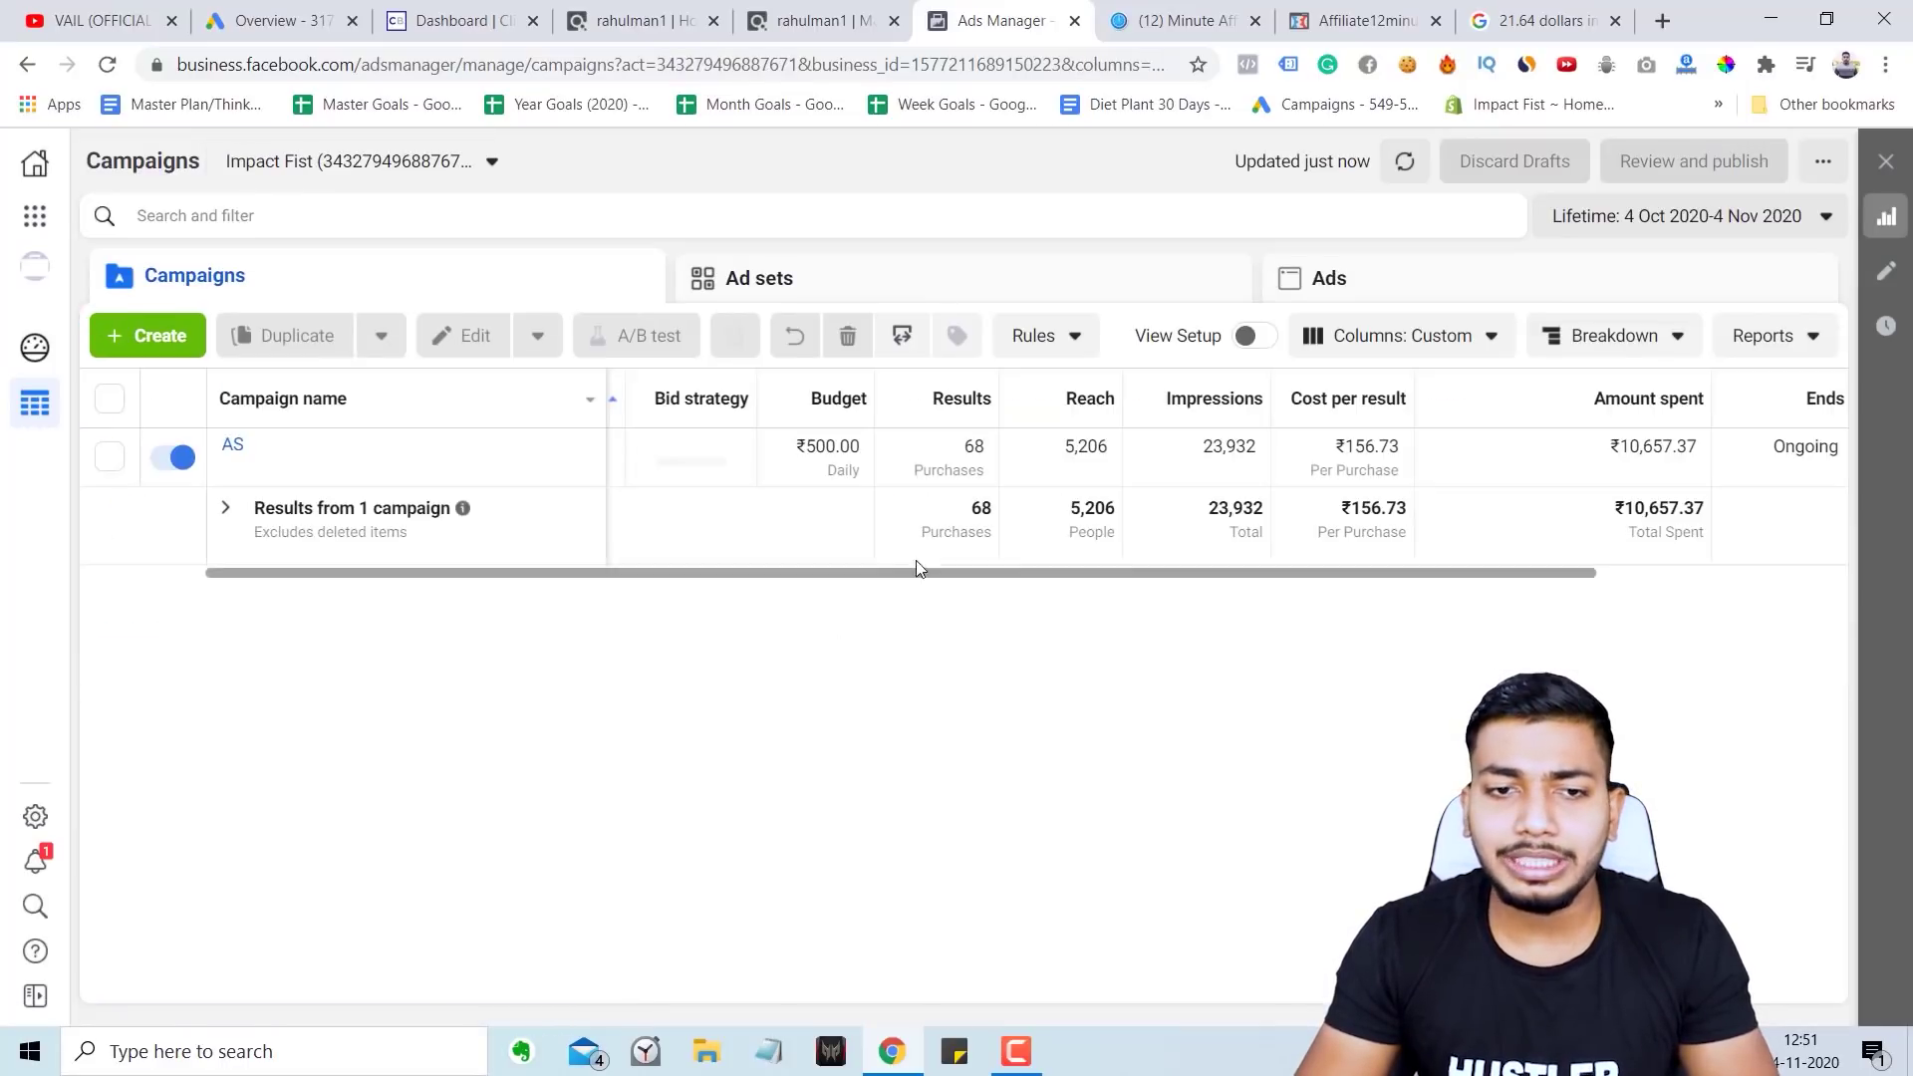
{"action": "left_click", "coordinate": [343, 163]}
{"action": "left_click", "coordinate": [384, 513]}
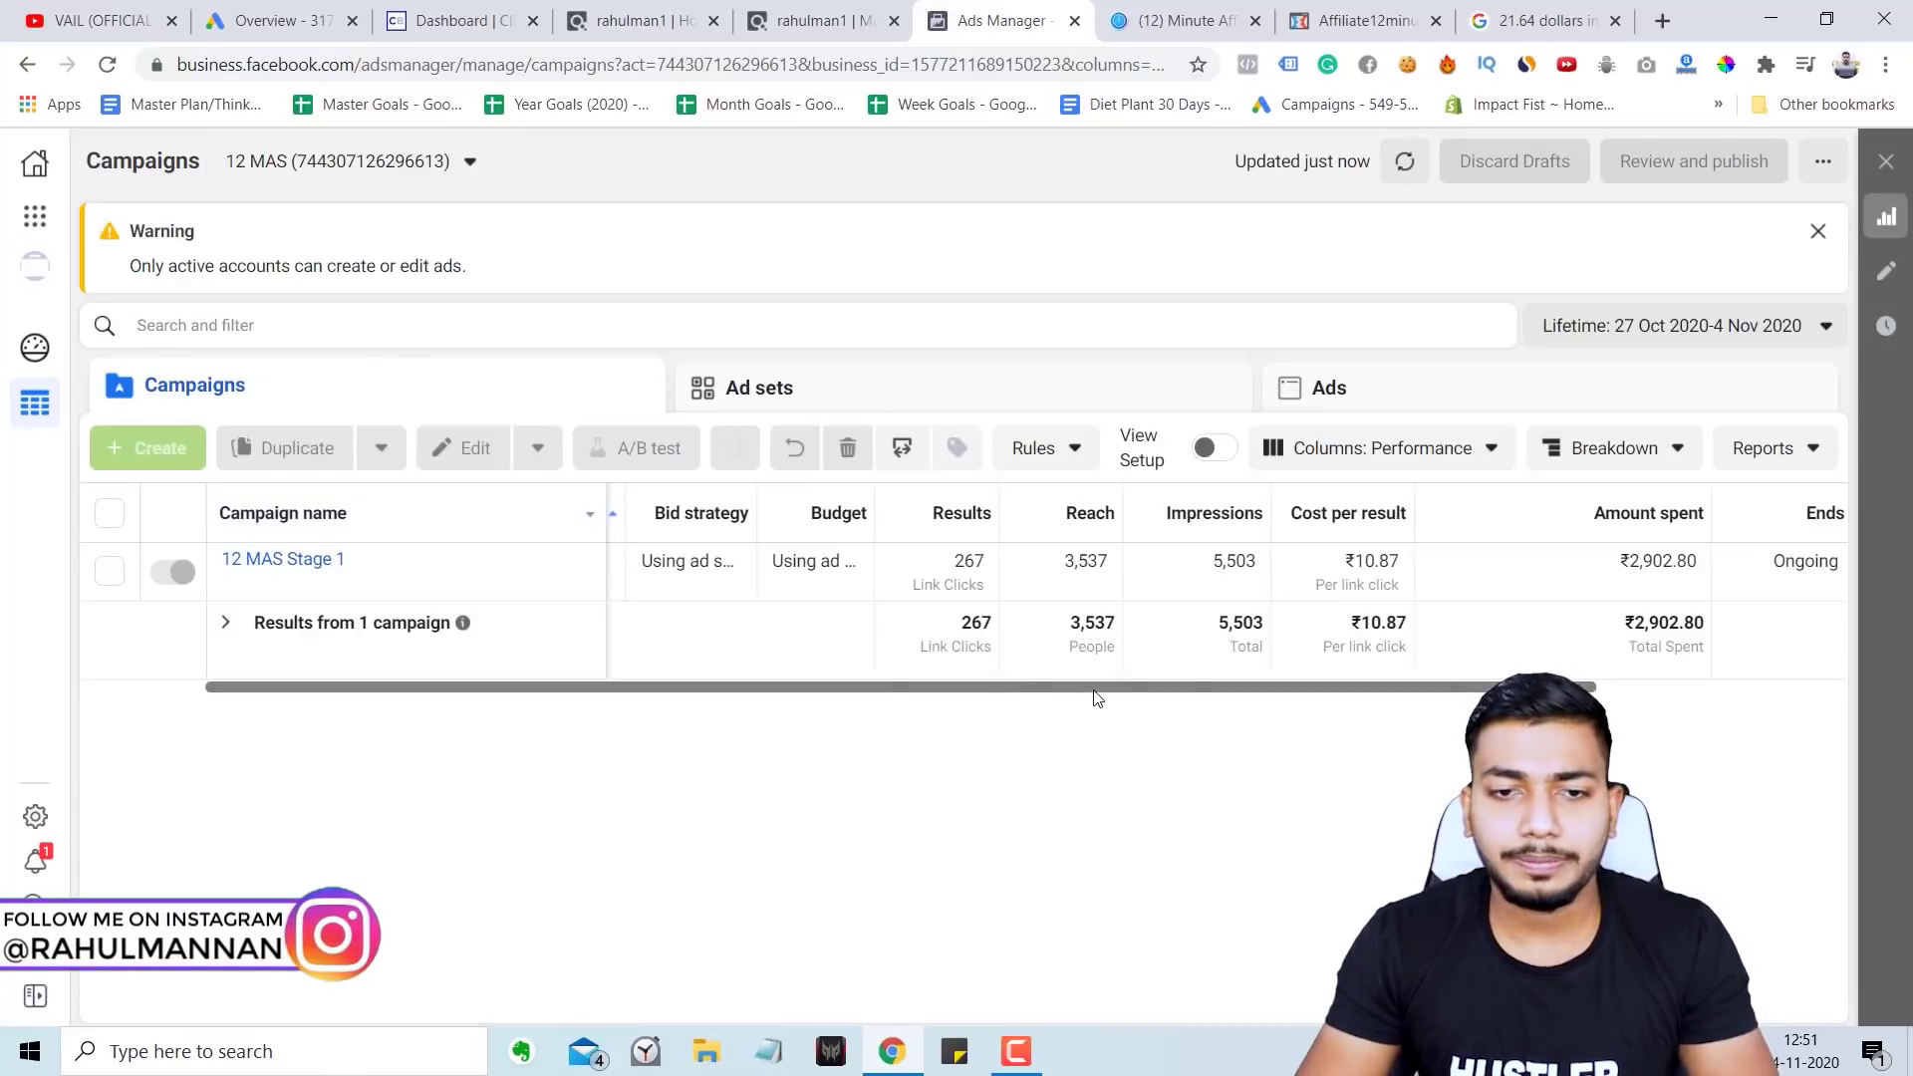
Step: Inspect the 12 MAS campaign's cost columns and read through the notice about the ad account's policy violation
{"action": "left_click_drag", "start_coordinate": [841, 909], "coordinate": [1120, 913]}
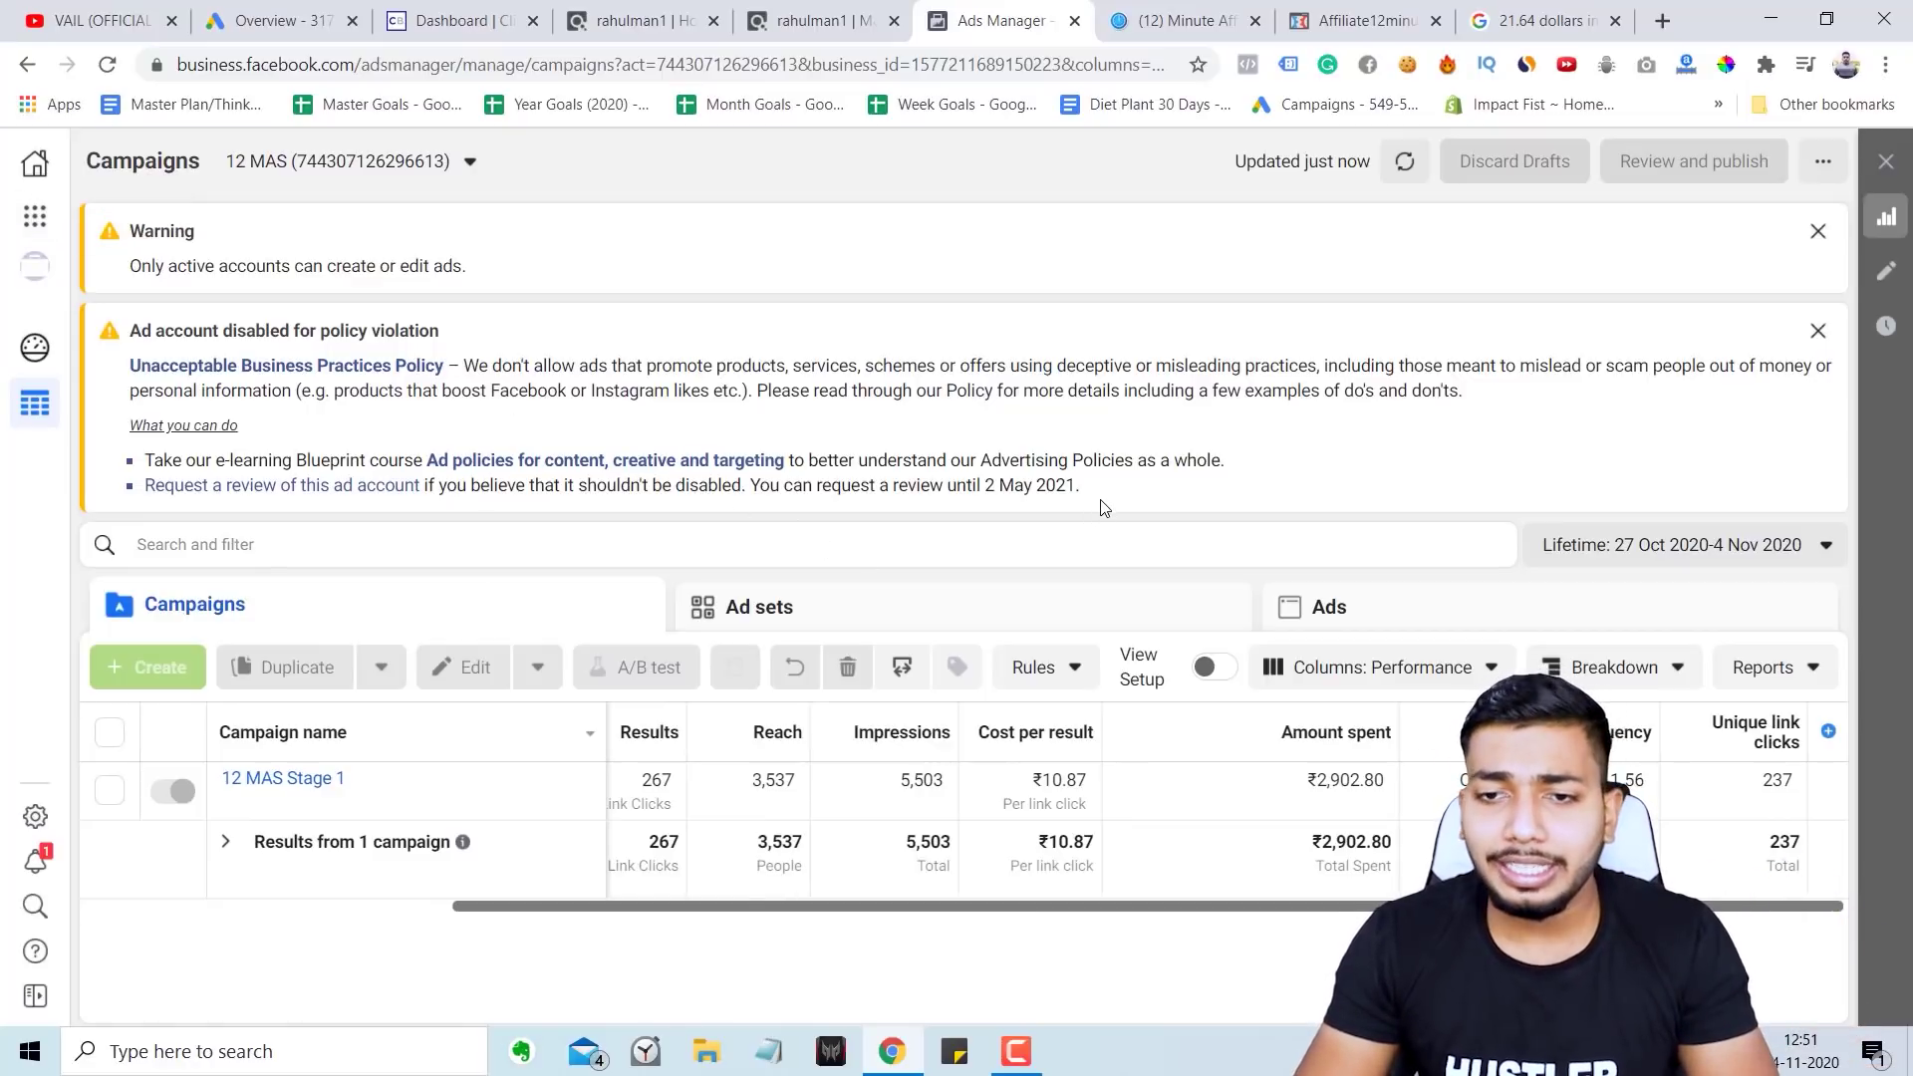
{"action": "left_click_drag", "start_coordinate": [1101, 508], "coordinate": [184, 329]}
{"action": "left_click_drag", "start_coordinate": [130, 339], "coordinate": [140, 336]}
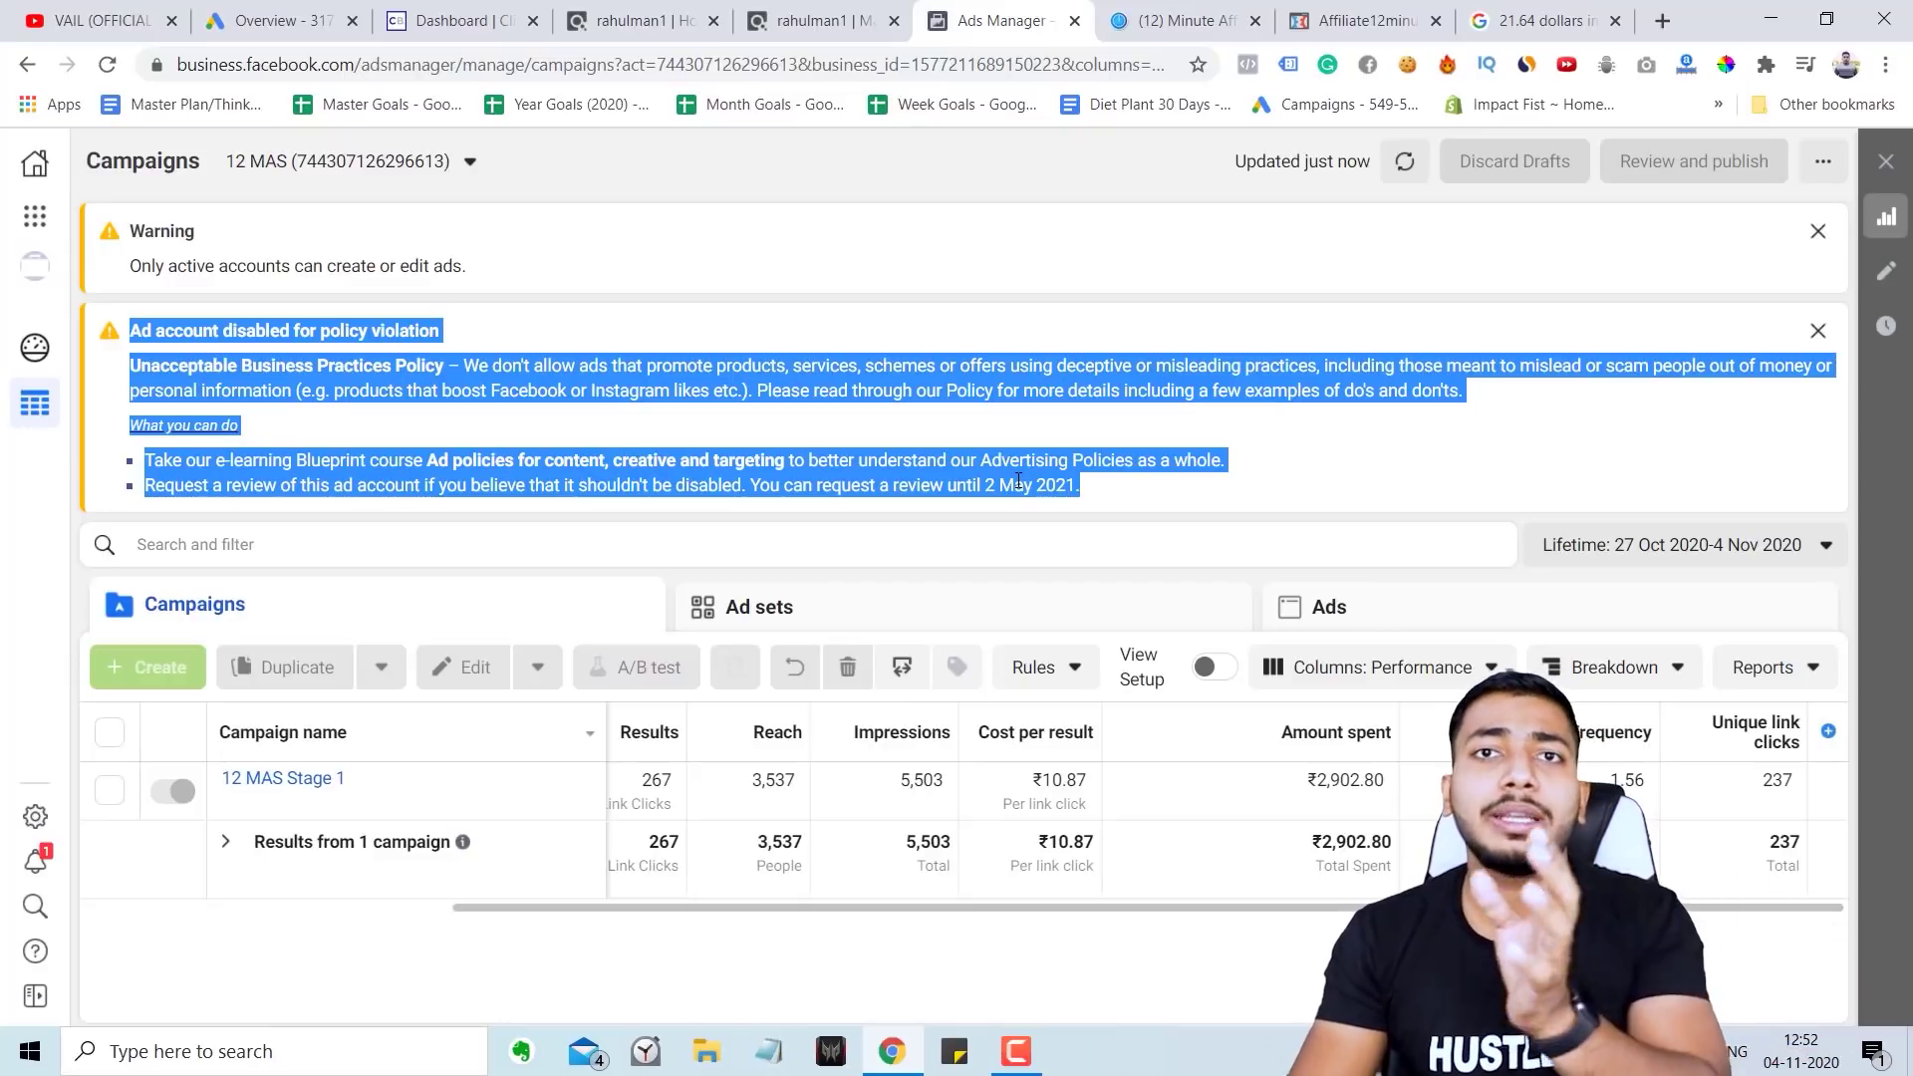
{"action": "left_click", "coordinate": [1074, 241]}
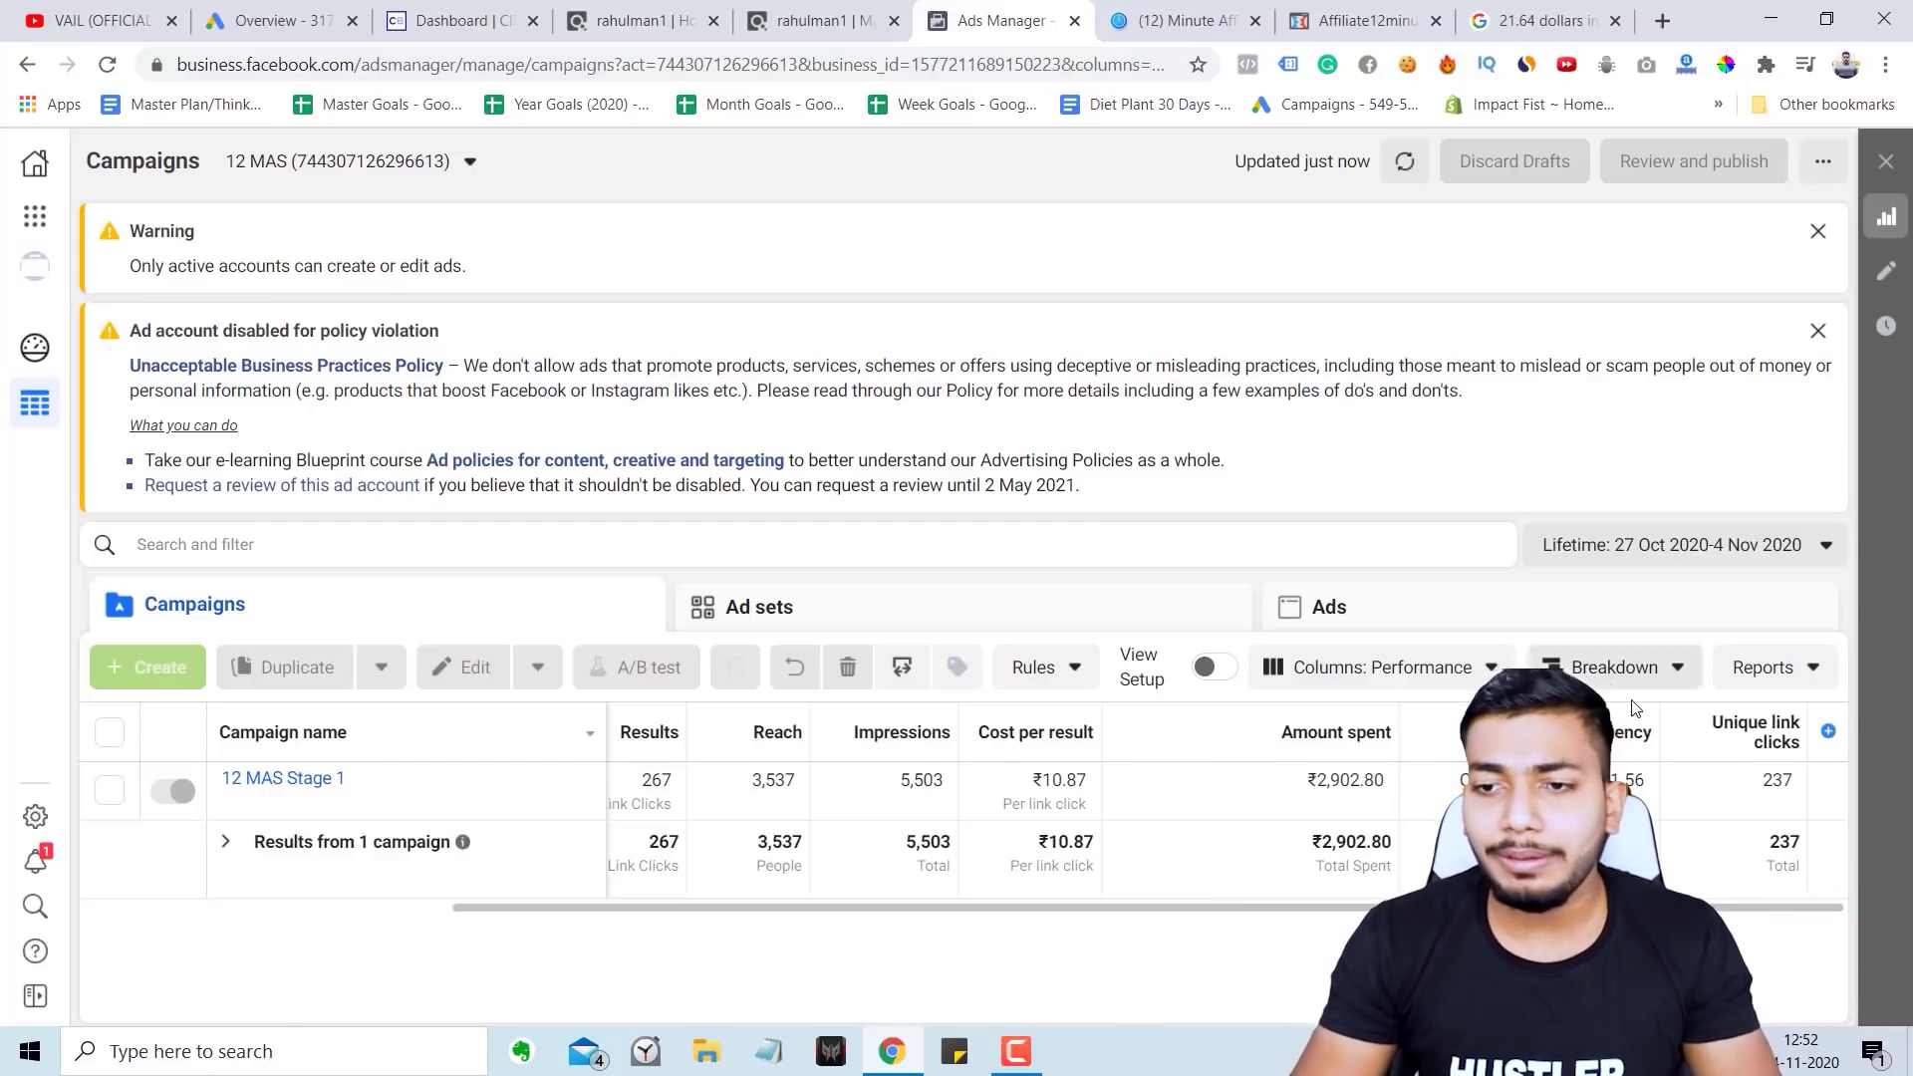
Step: Preview the first ad of the 12 MAS account in its Mobile News Feed format and close the preview
{"action": "left_click", "coordinate": [1325, 607]}
{"action": "left_click", "coordinate": [111, 812]}
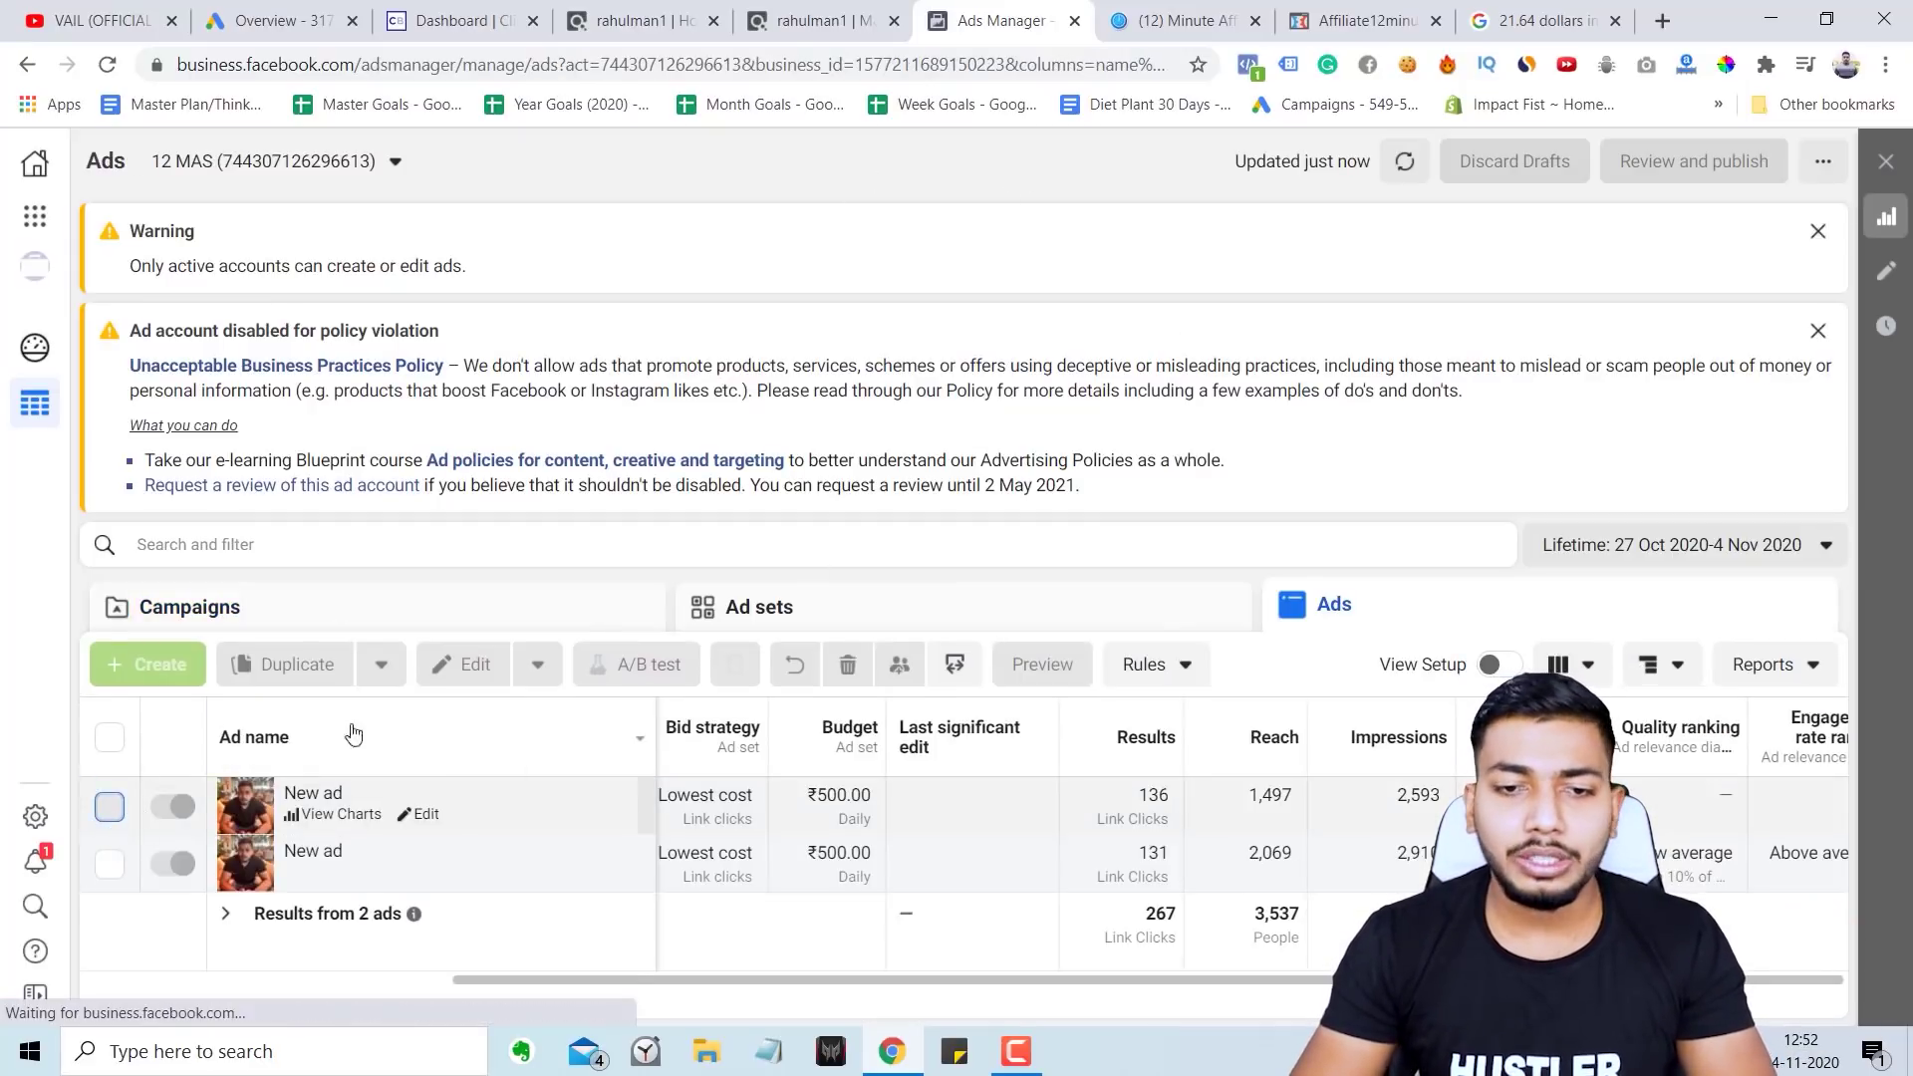
{"action": "left_click", "coordinate": [1042, 665]}
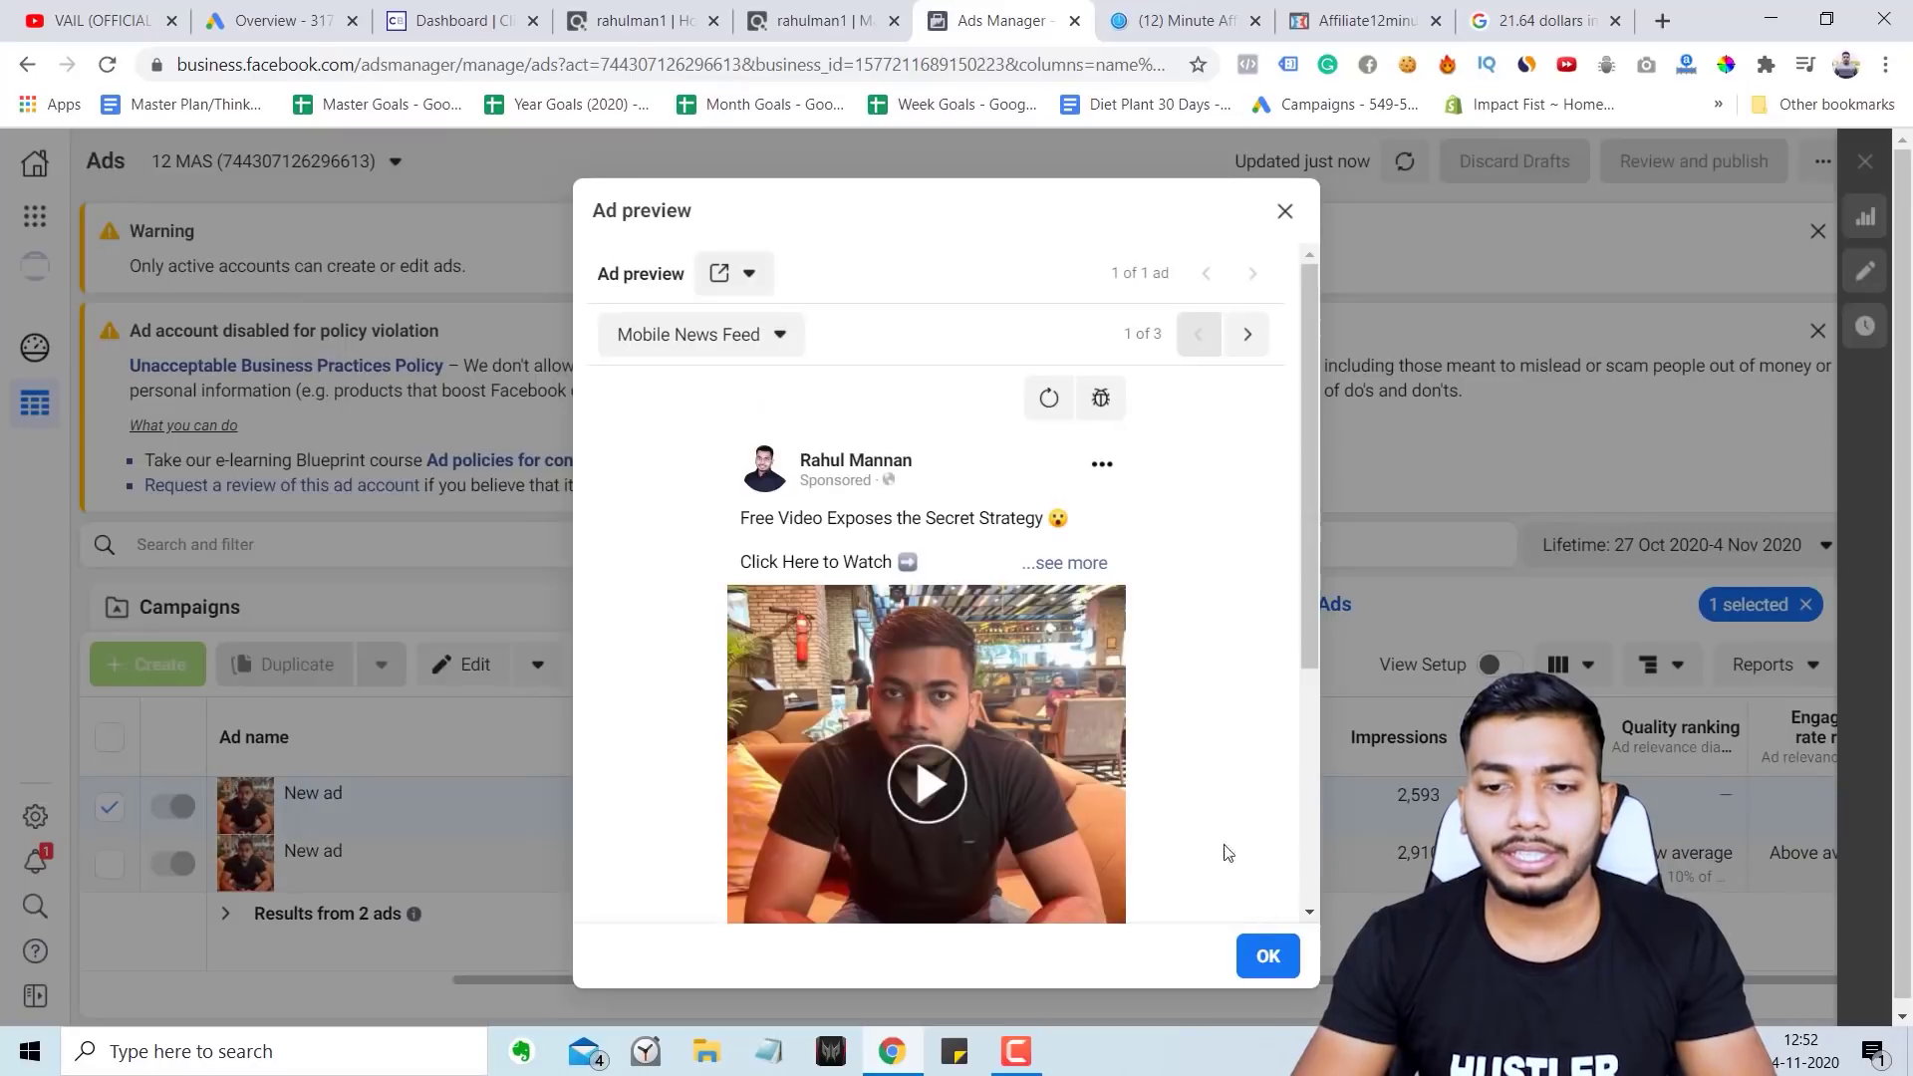
{"action": "left_click", "coordinate": [1283, 212]}
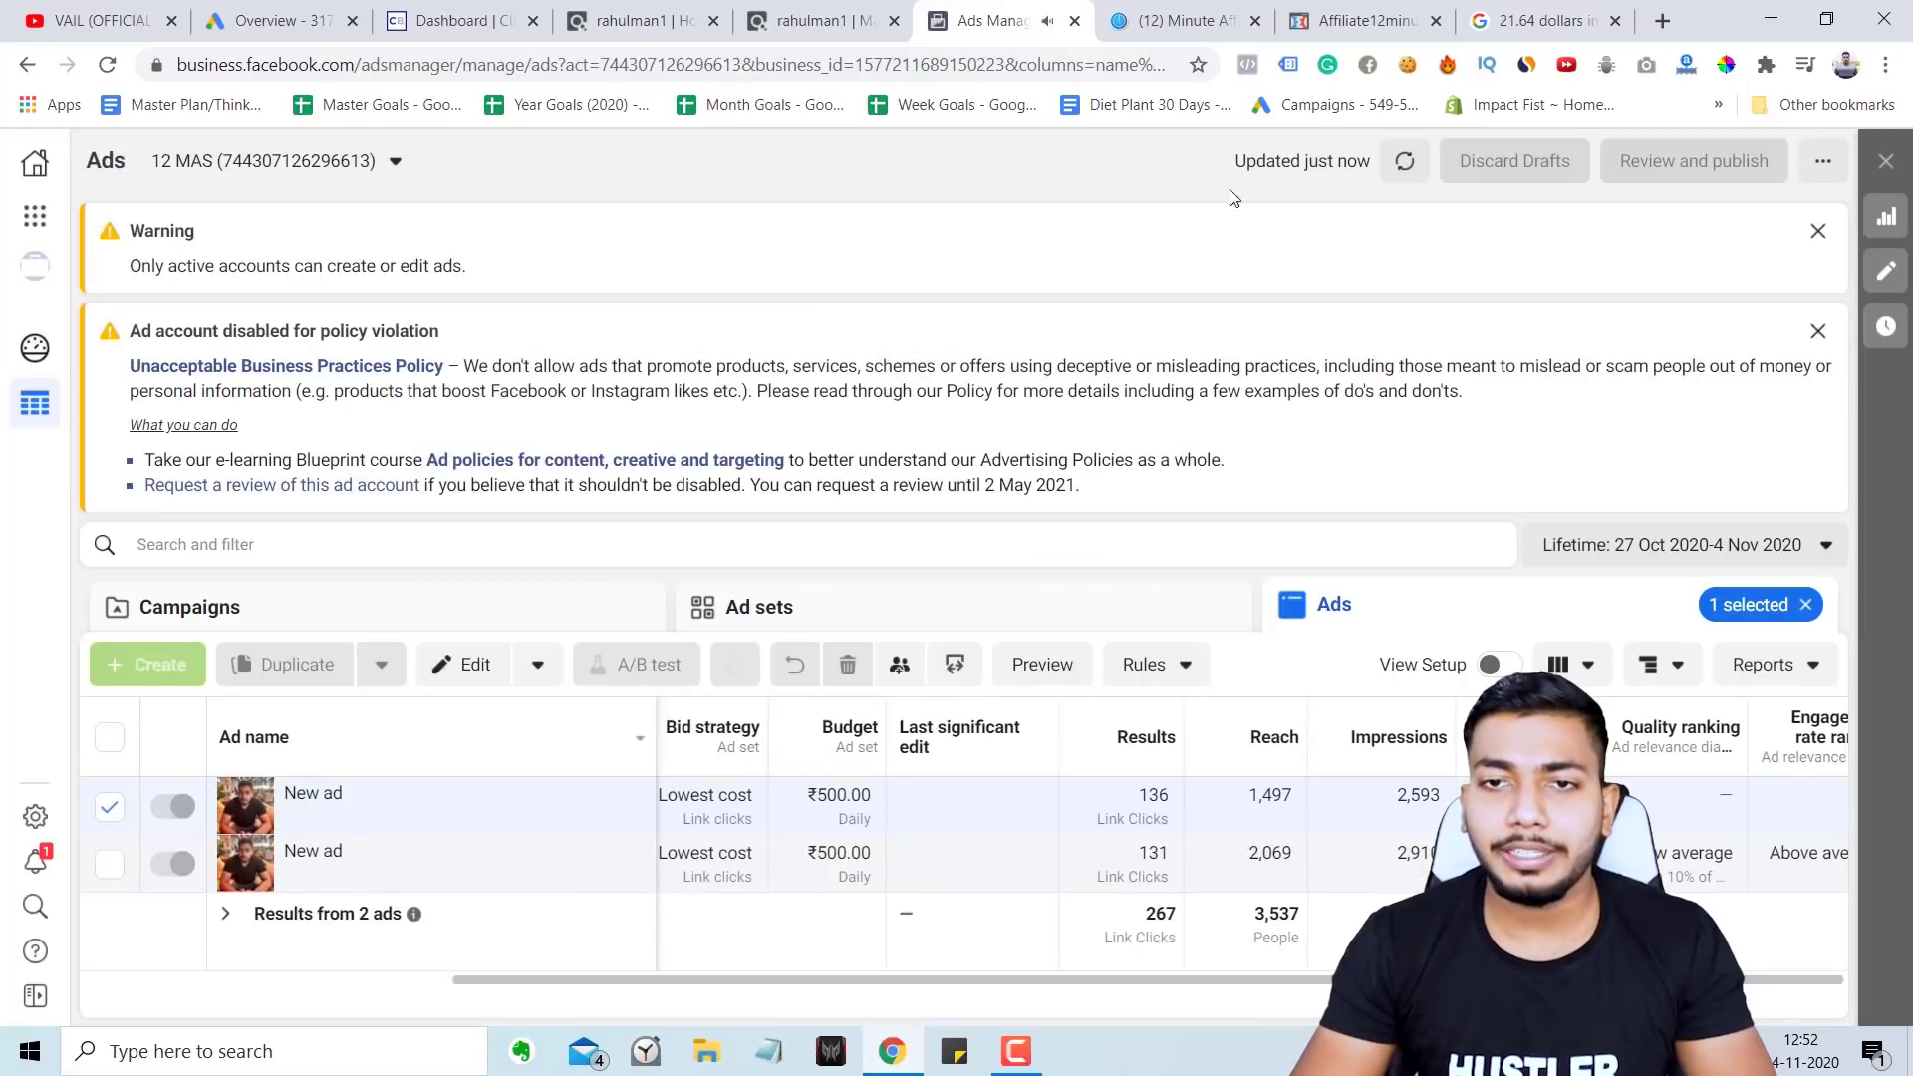
Step: Open the Google Ads campaigns in a new browser tab and check the account's notifications
{"action": "left_click", "coordinate": [1662, 20]}
{"action": "left_click", "coordinate": [1345, 105]}
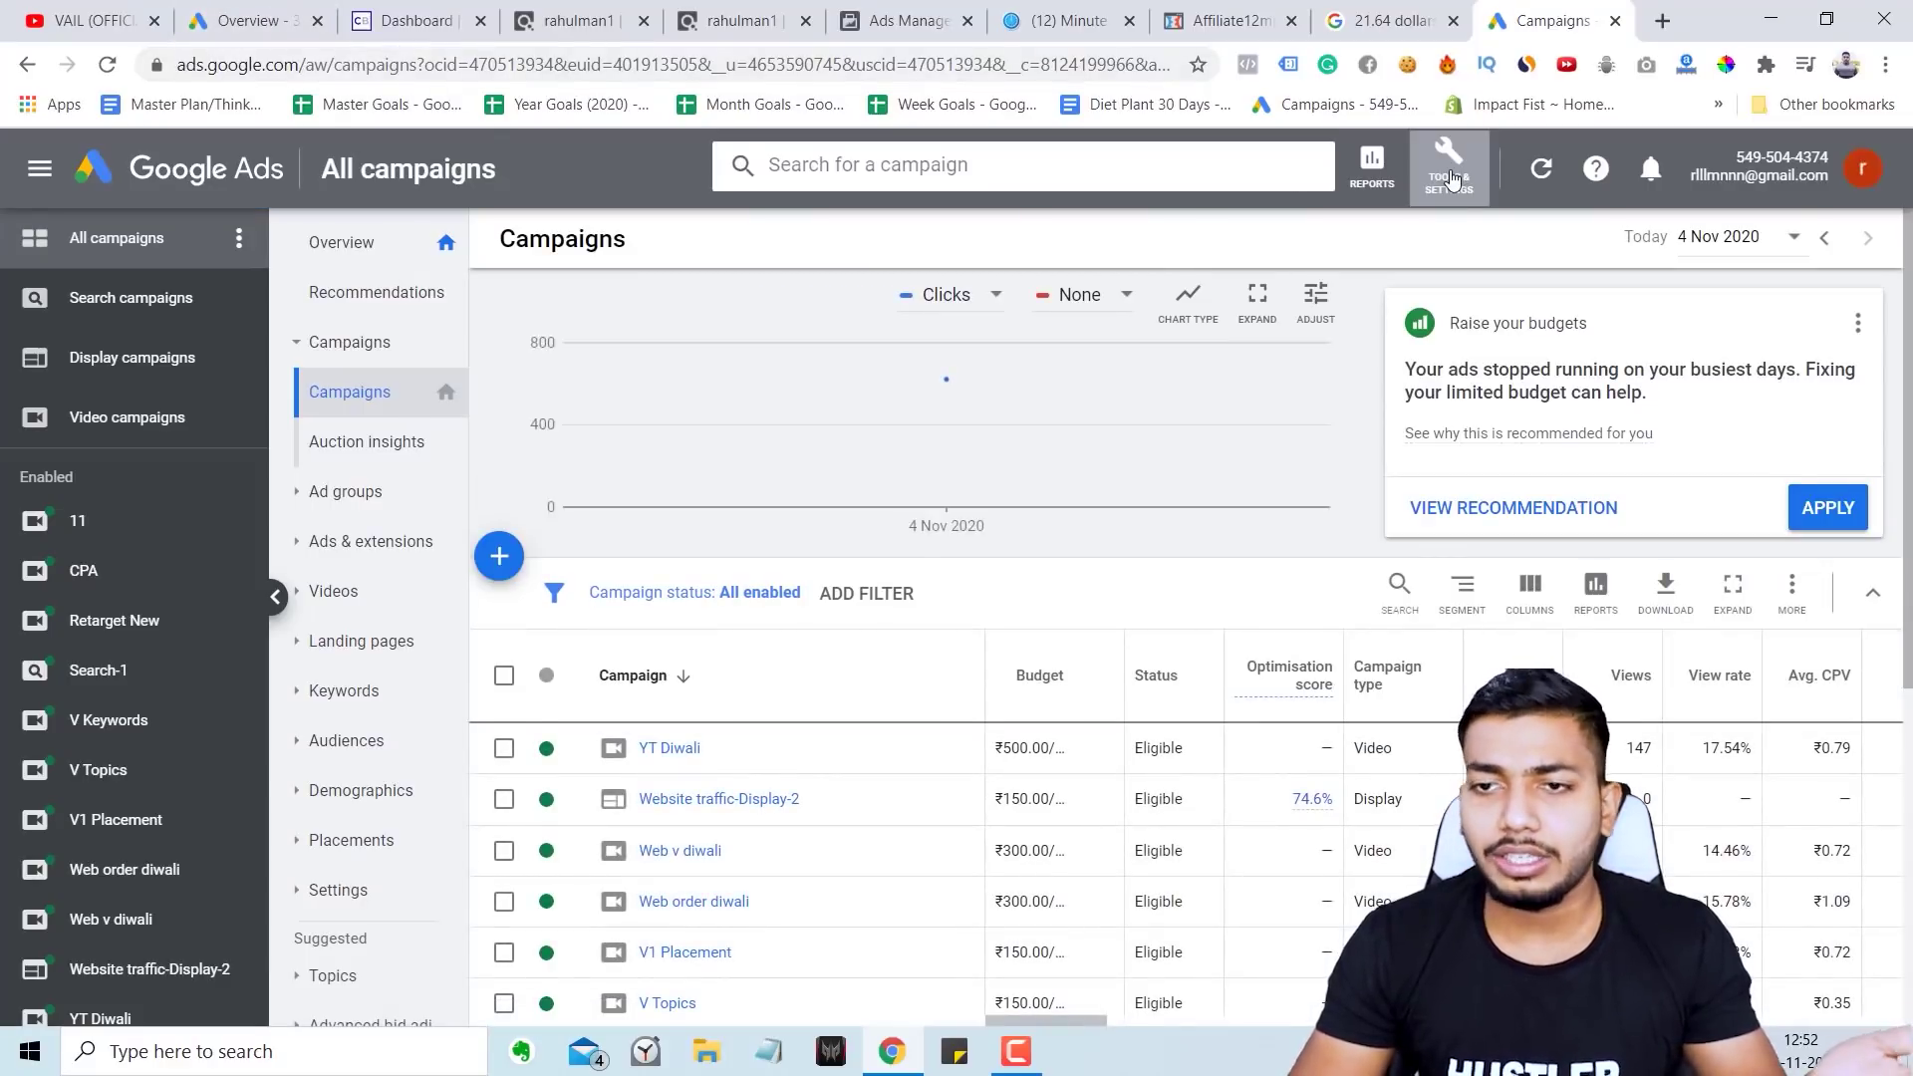
{"action": "left_click", "coordinate": [1449, 169]}
{"action": "left_click", "coordinate": [1664, 161]}
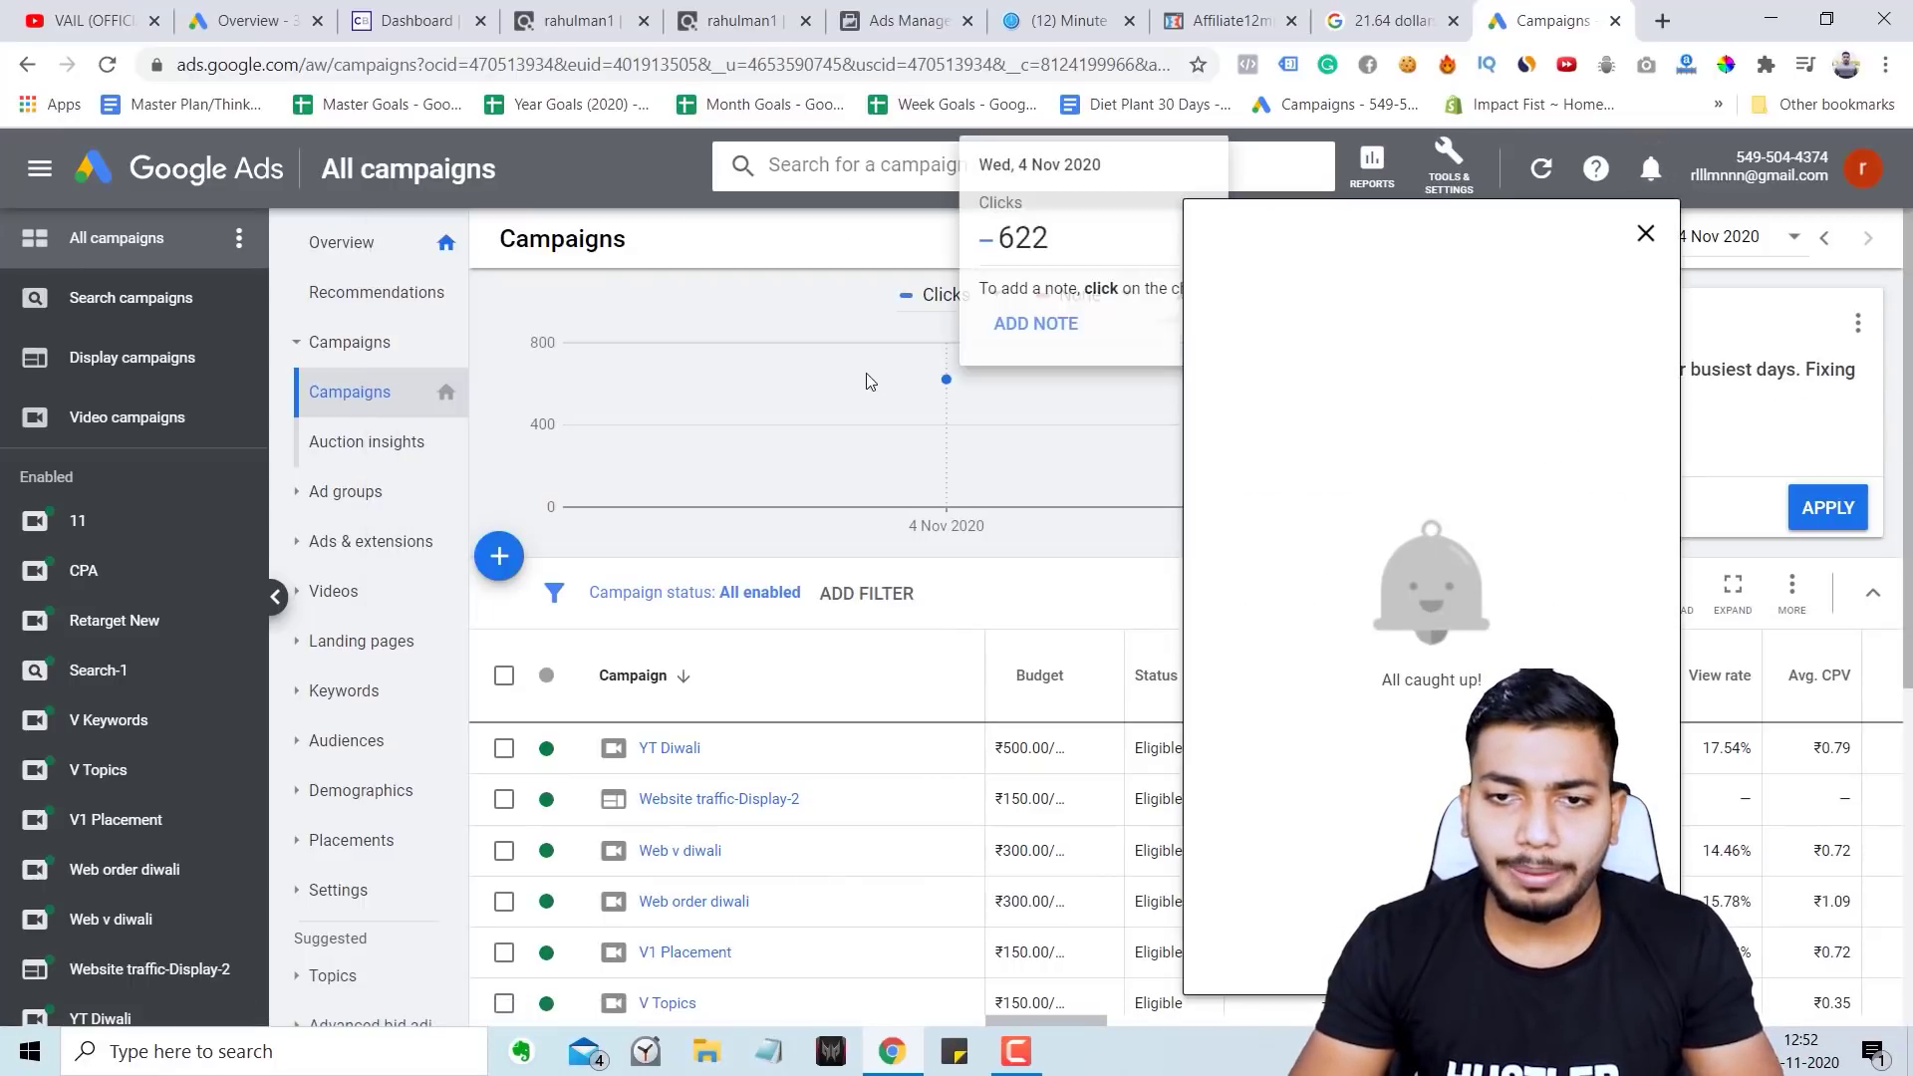
Step: Switch to the second Google Ads account and close the first account's campaigns tab
{"action": "left_click", "coordinate": [1682, 286]}
{"action": "left_click", "coordinate": [1856, 171]}
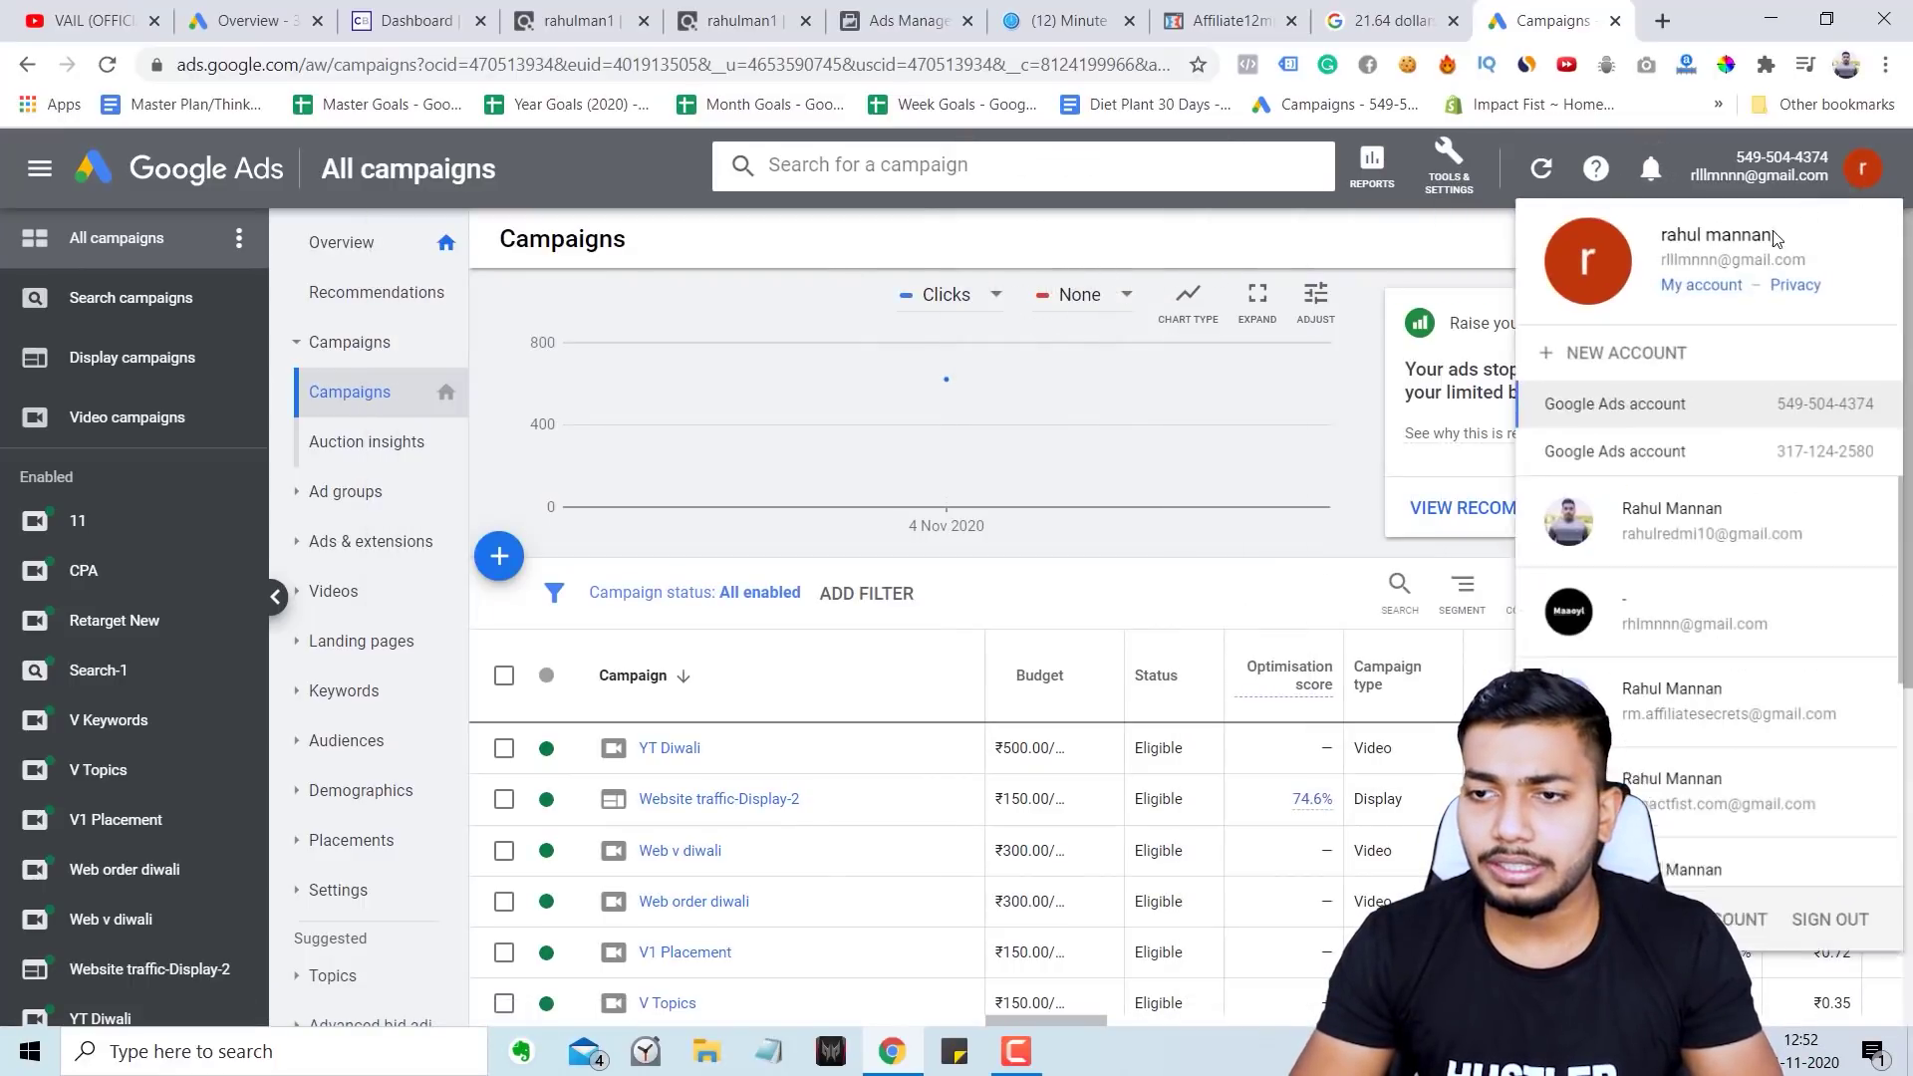
{"action": "left_click", "coordinate": [1658, 450]}
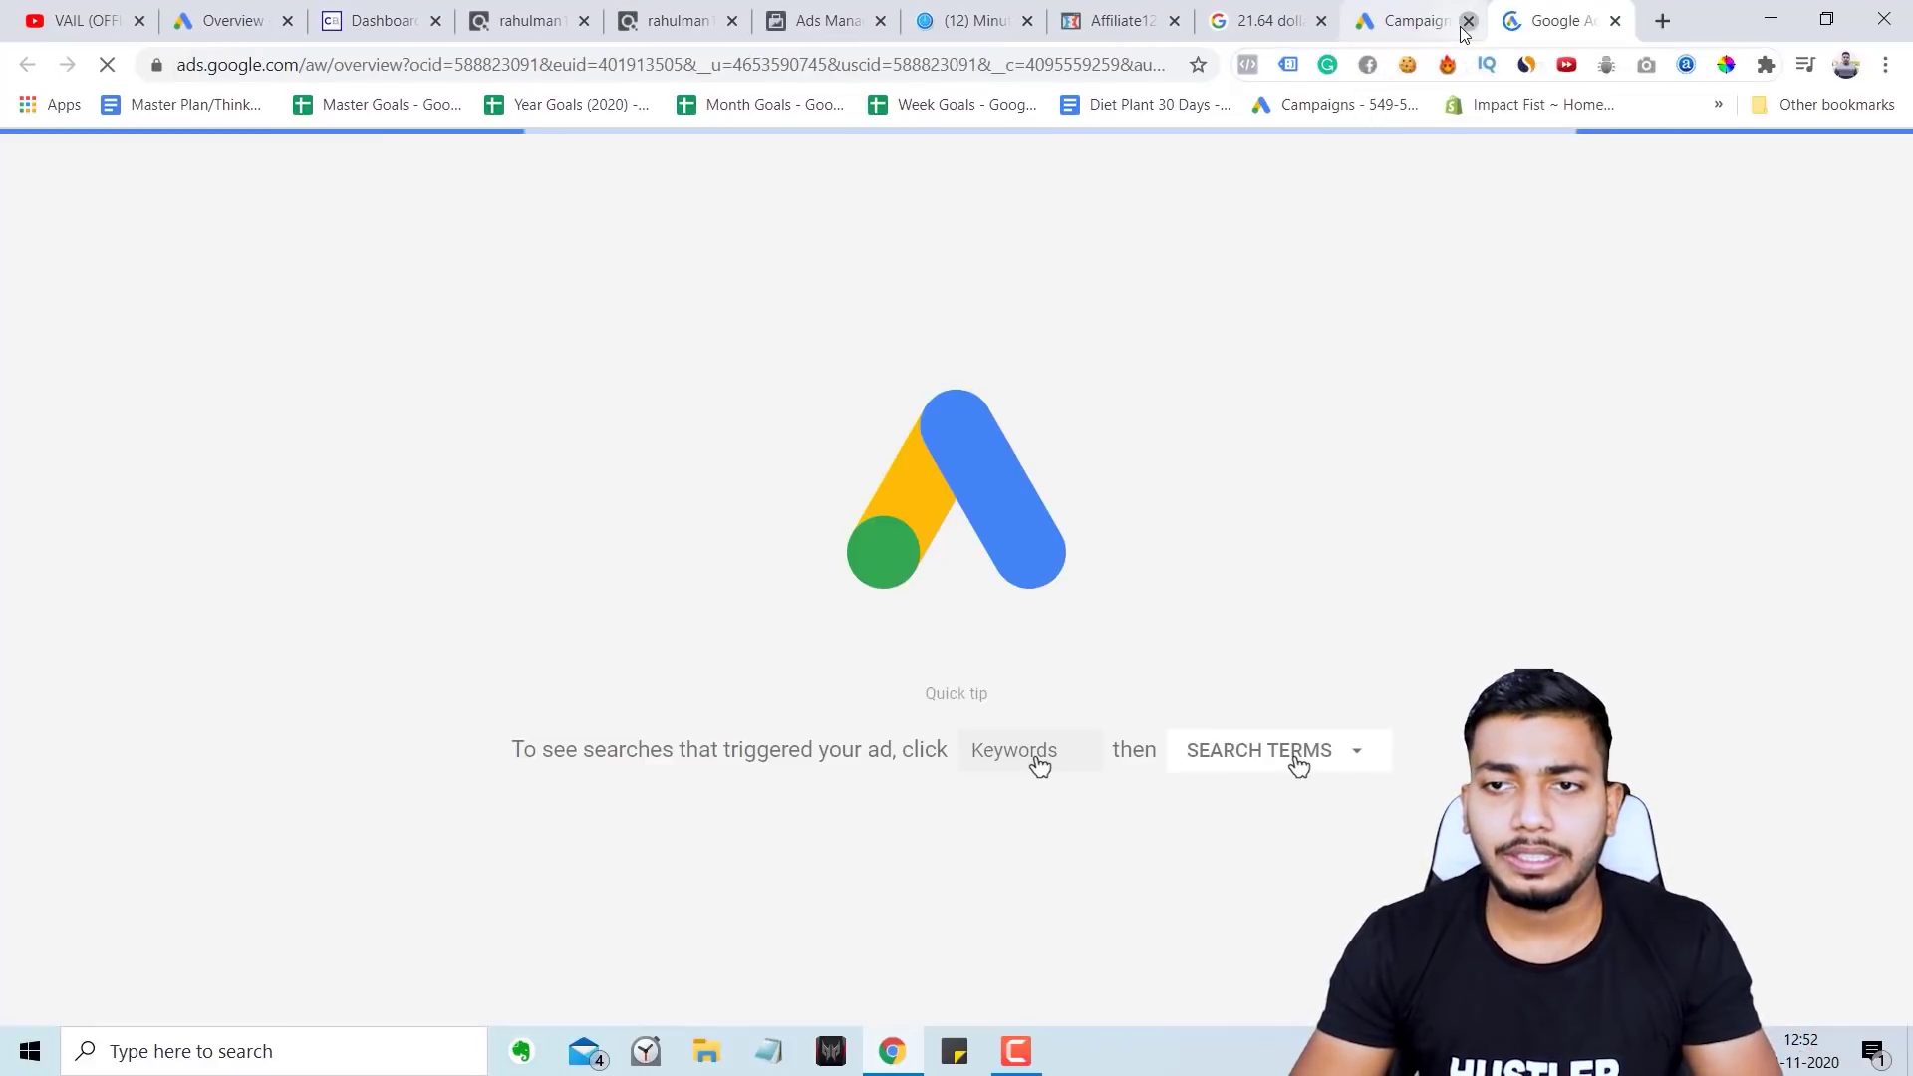
{"action": "left_click", "coordinate": [1468, 21]}
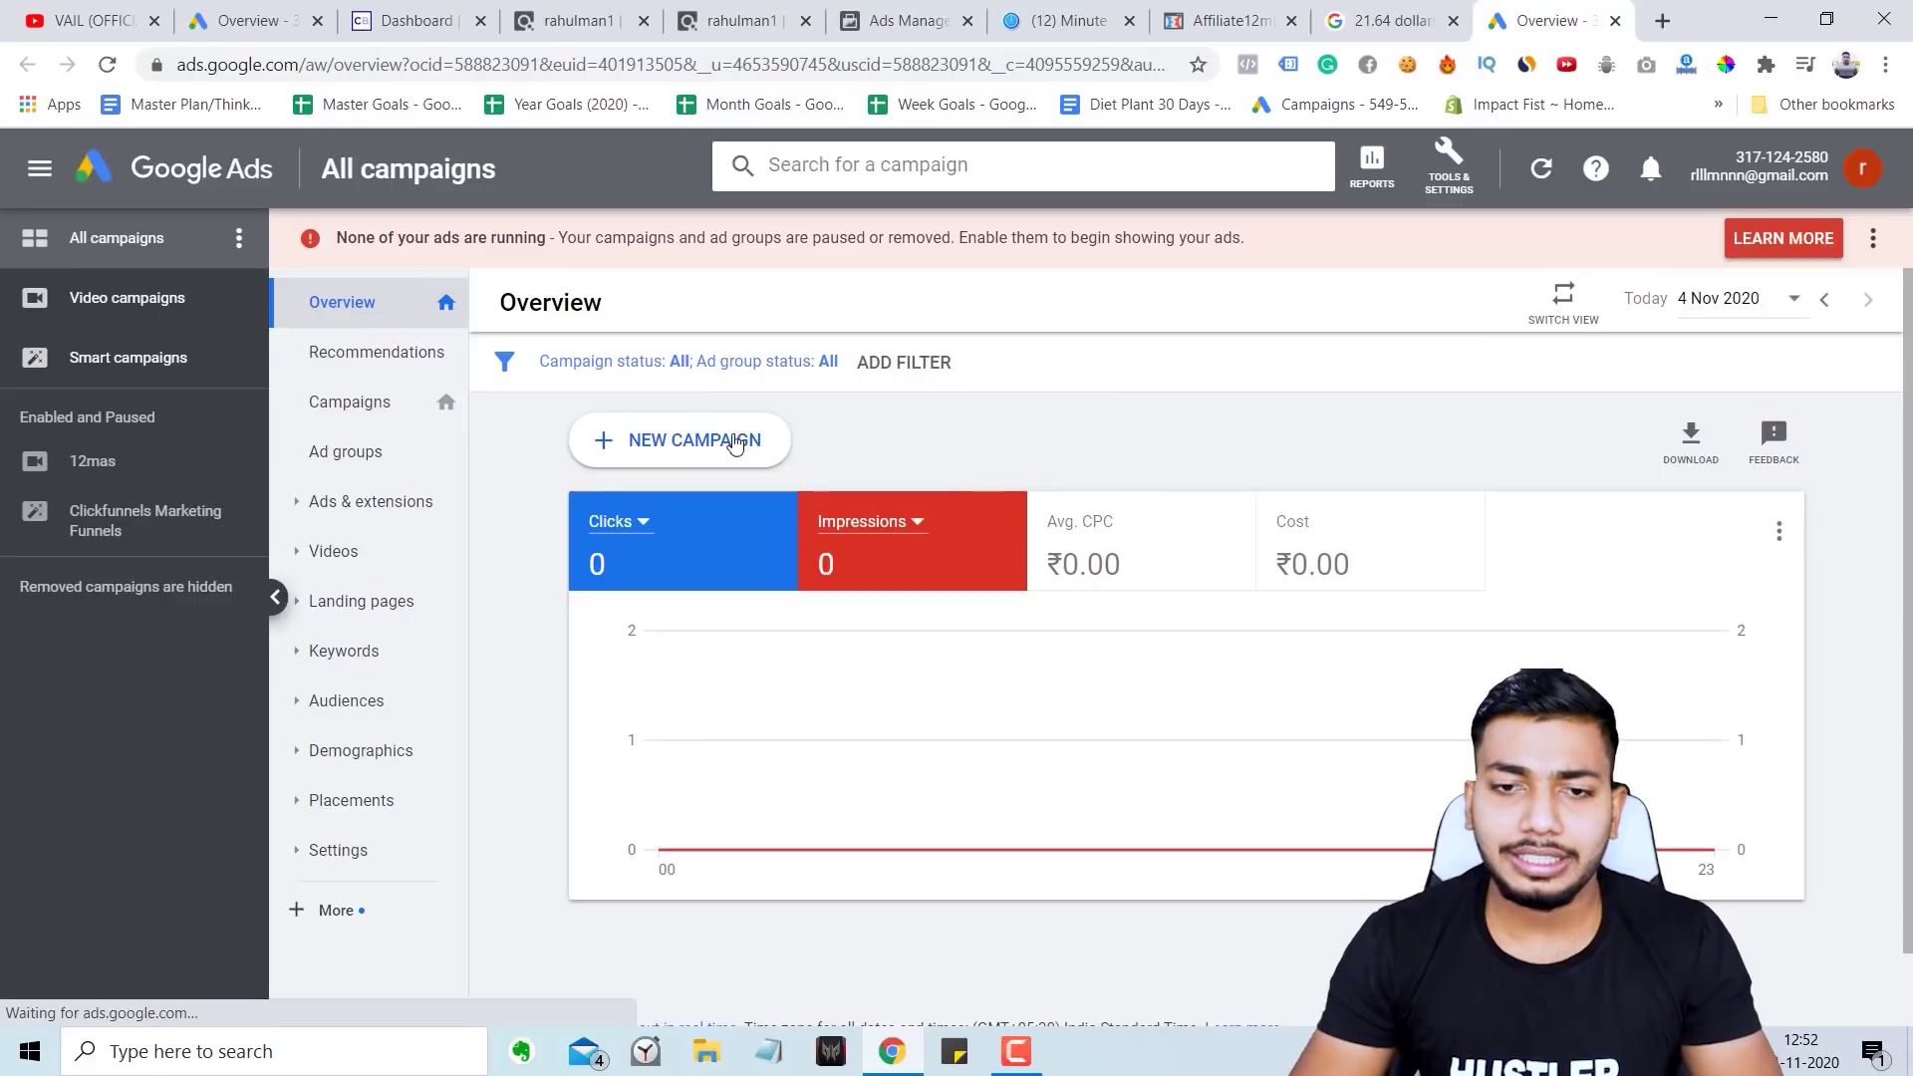
{"action": "left_click", "coordinate": [735, 445]}
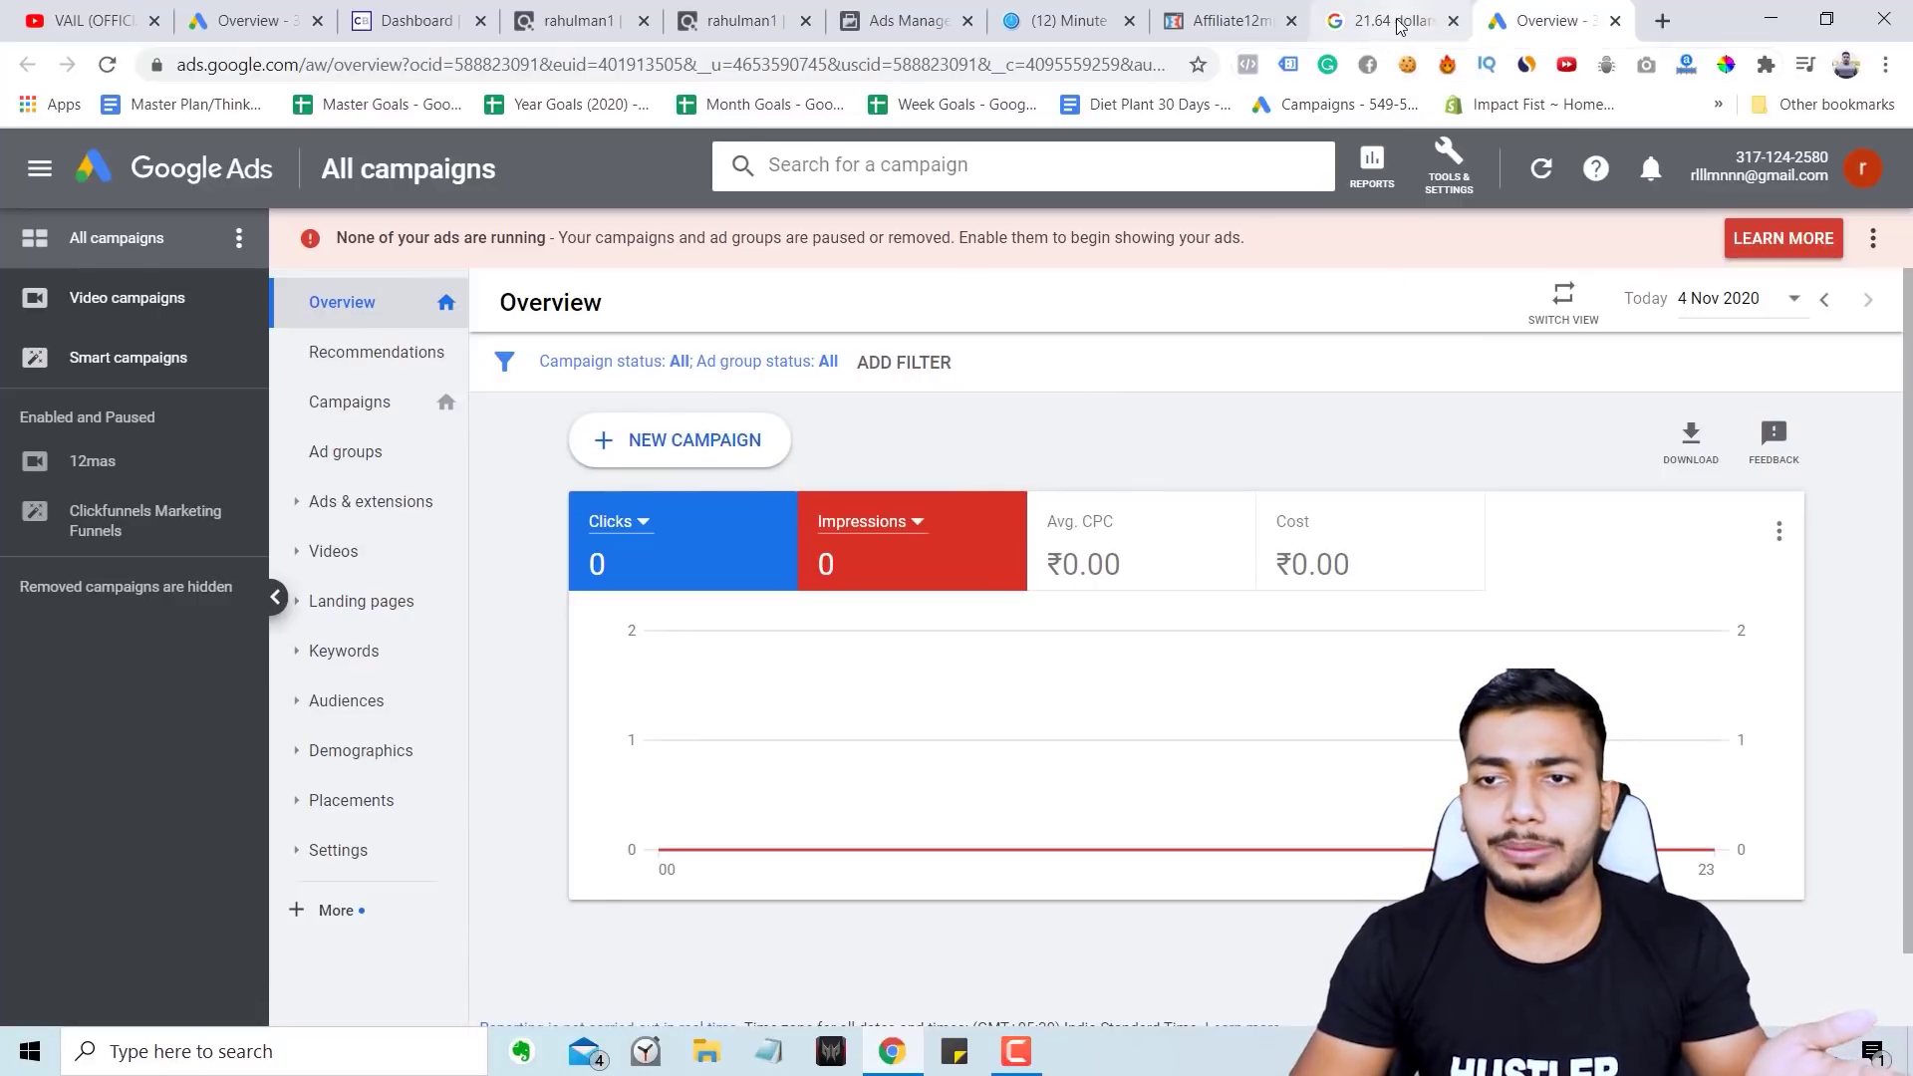
Step: Return to Facebook Ads Manager and display the campaign-level results of the 12 MAS account
{"action": "left_click", "coordinate": [906, 19]}
{"action": "left_click", "coordinate": [742, 10]}
{"action": "left_click", "coordinate": [907, 20]}
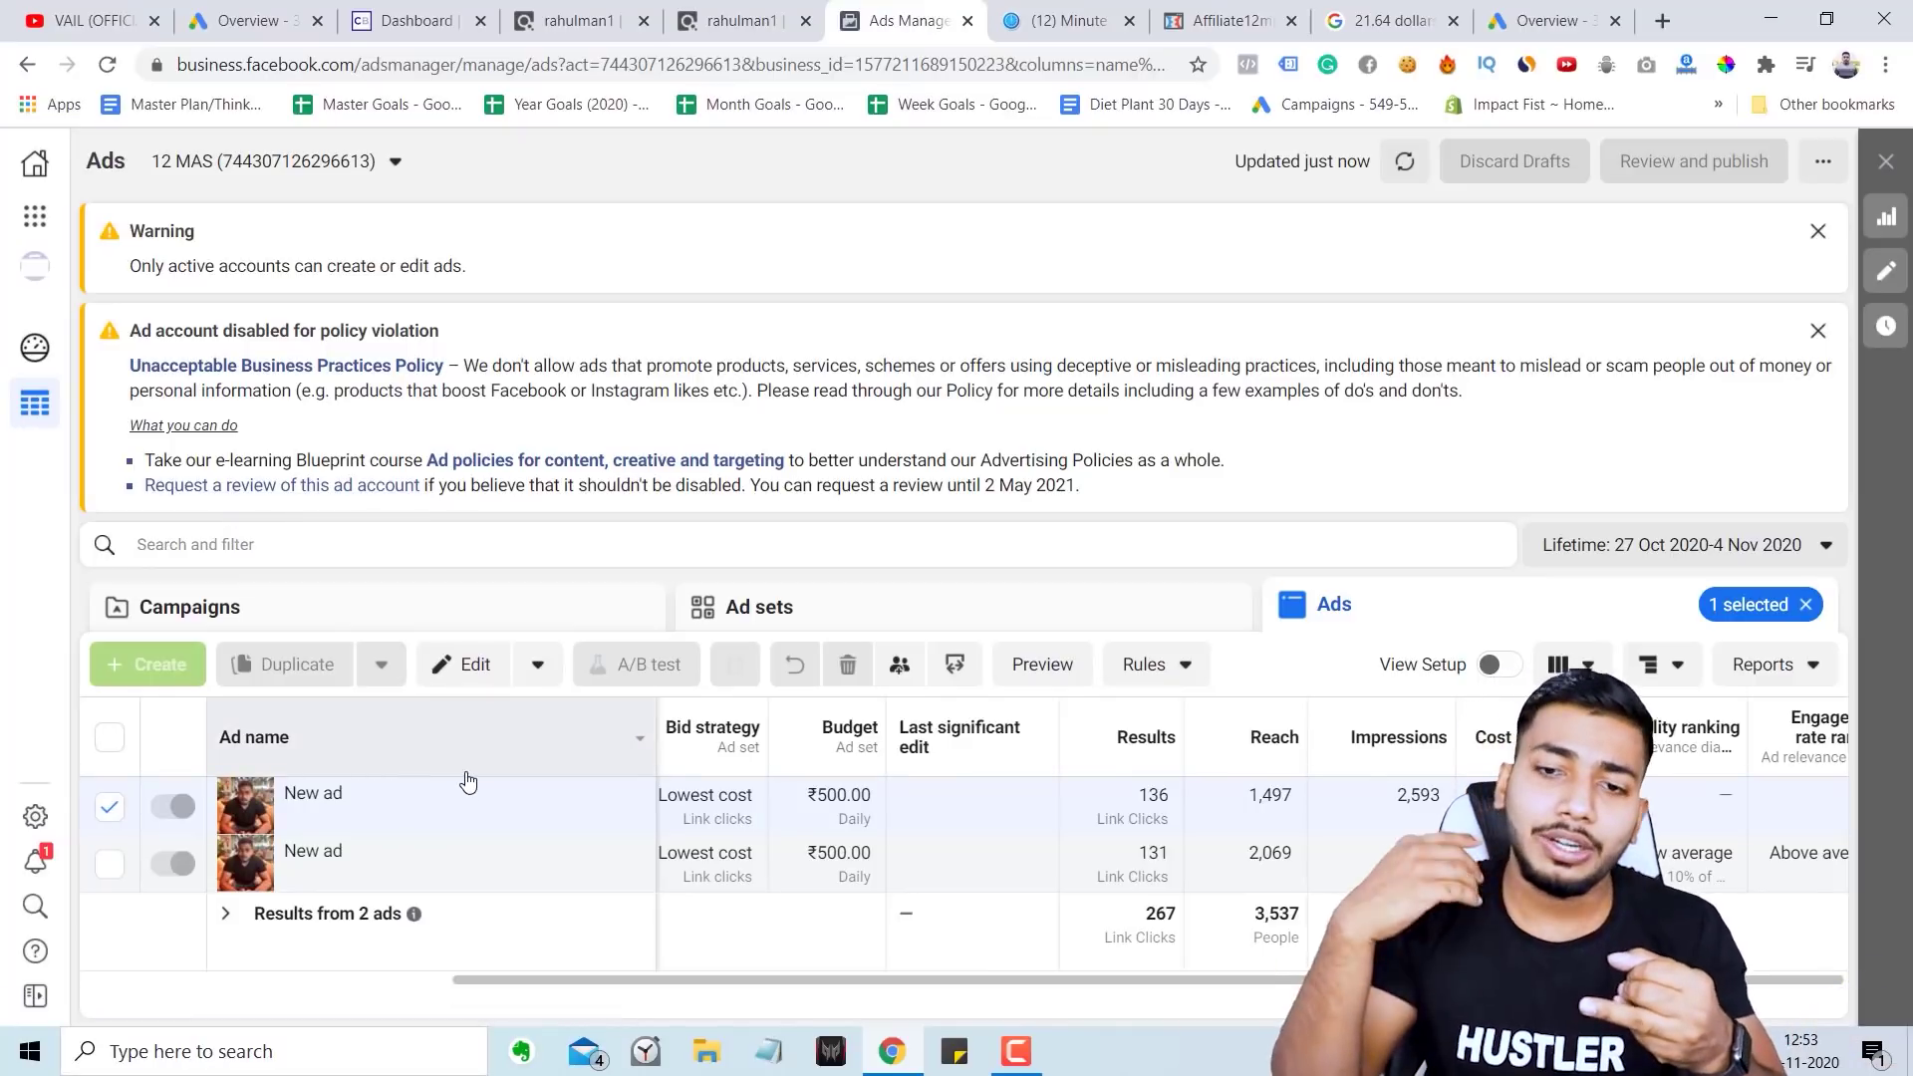
{"action": "left_click", "coordinate": [525, 603]}
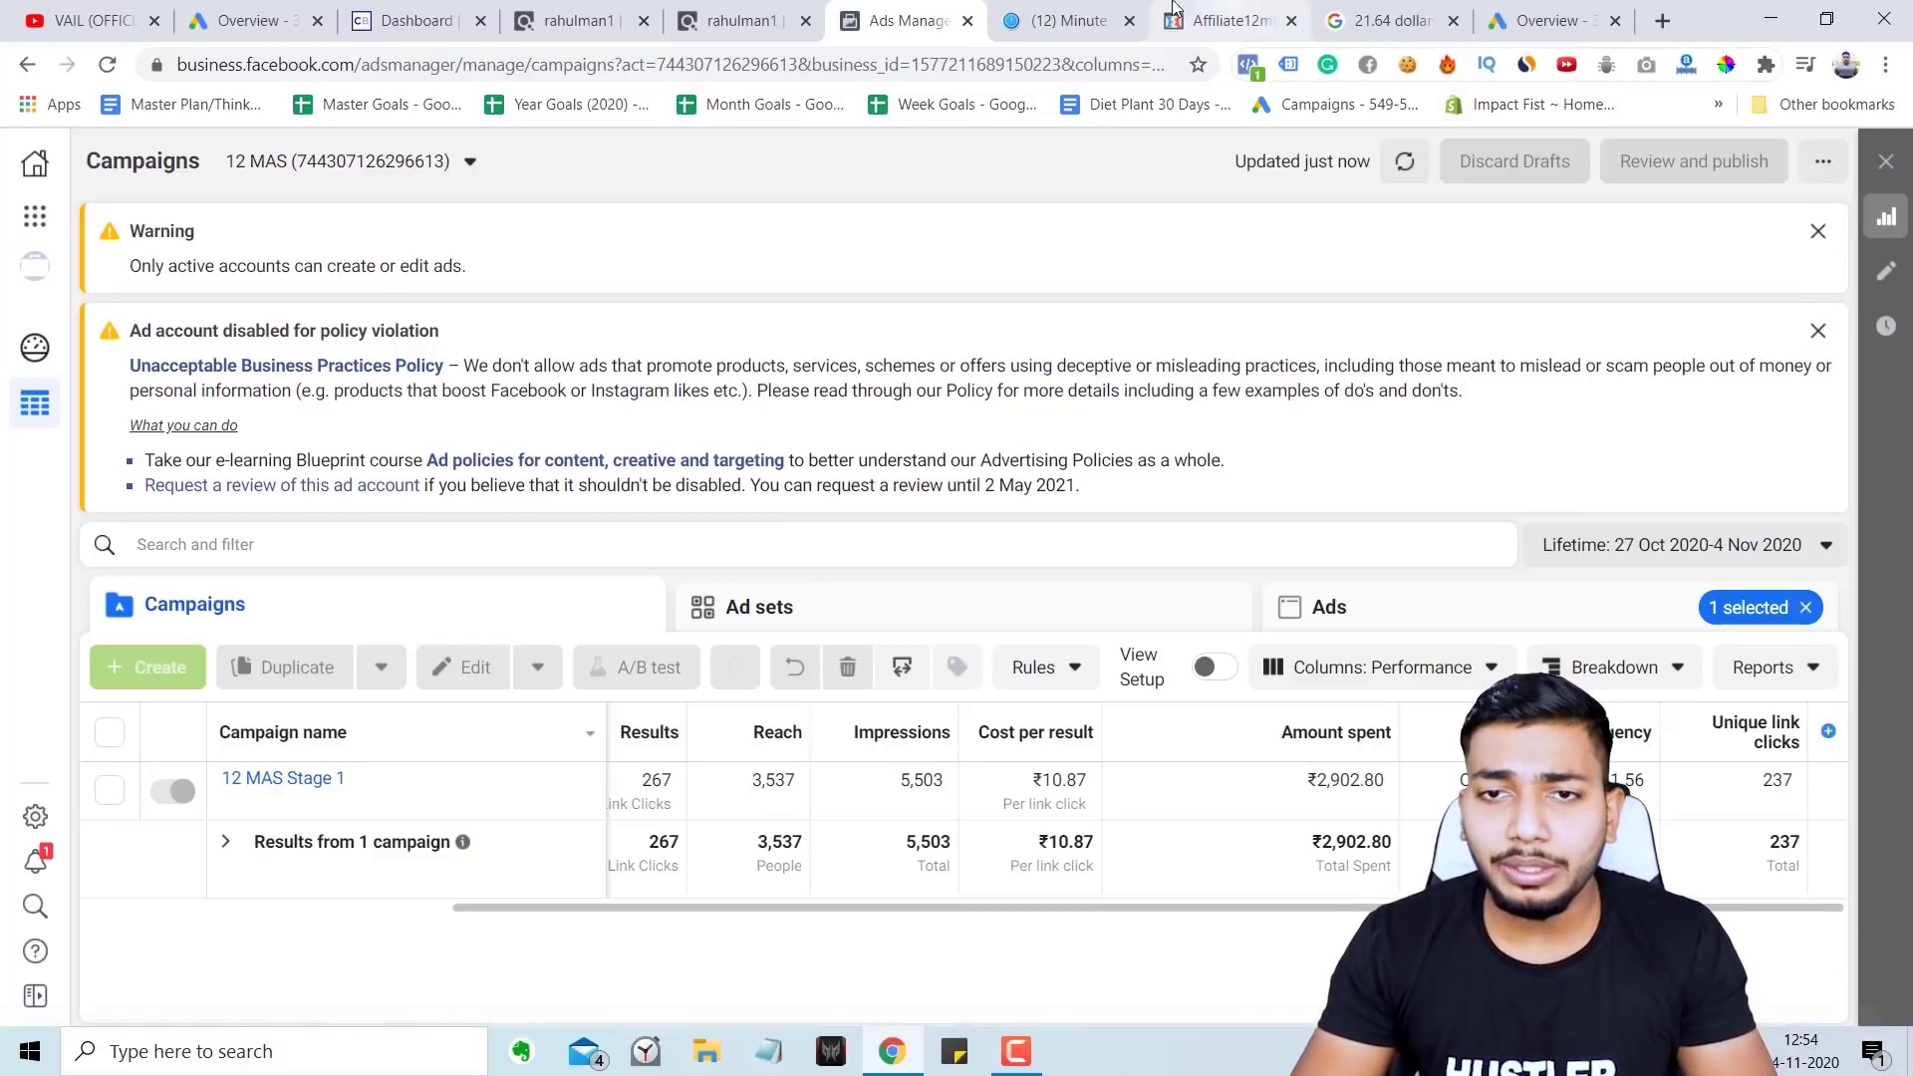
Step: Check the second Google Ads account's overview again and return to the 12 MAS campaigns in Ads Manager
{"action": "left_click", "coordinate": [1512, 10]}
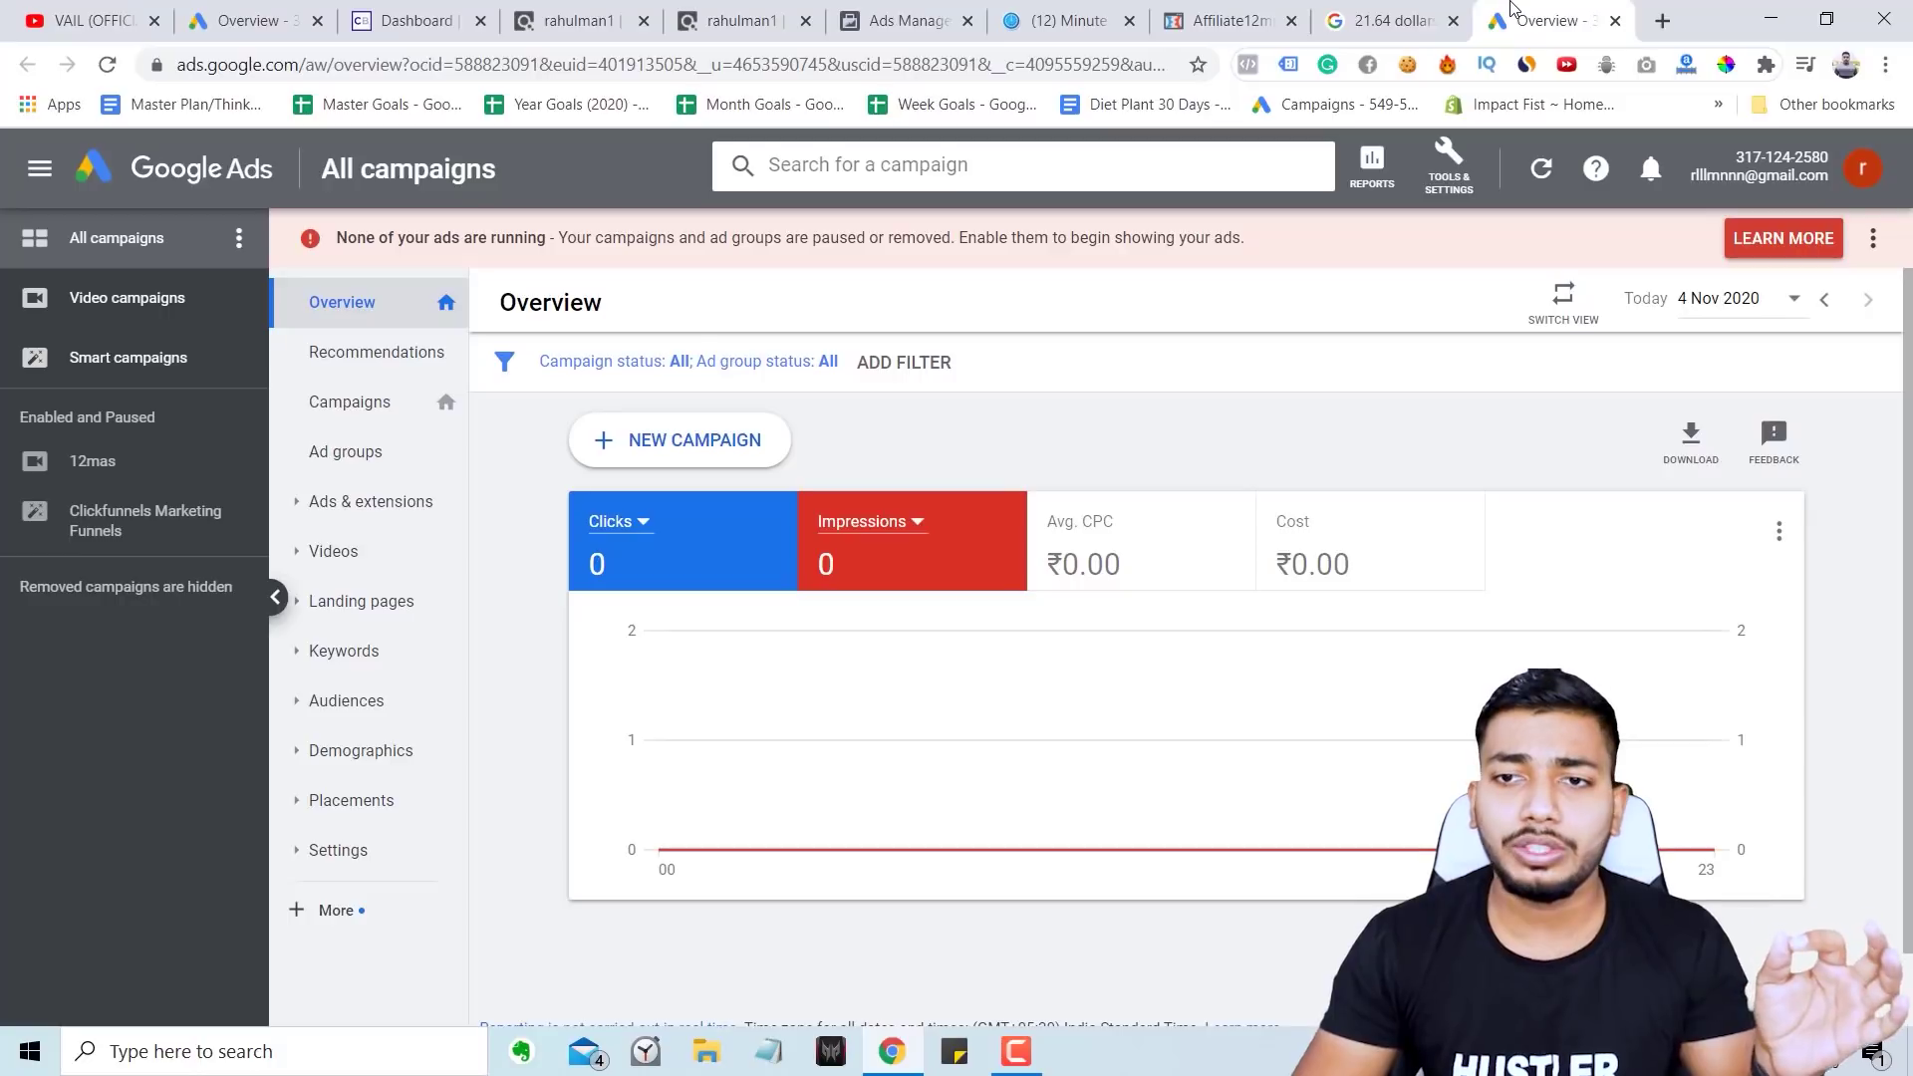
{"action": "left_click", "coordinate": [742, 10]}
{"action": "left_click", "coordinate": [876, 10]}
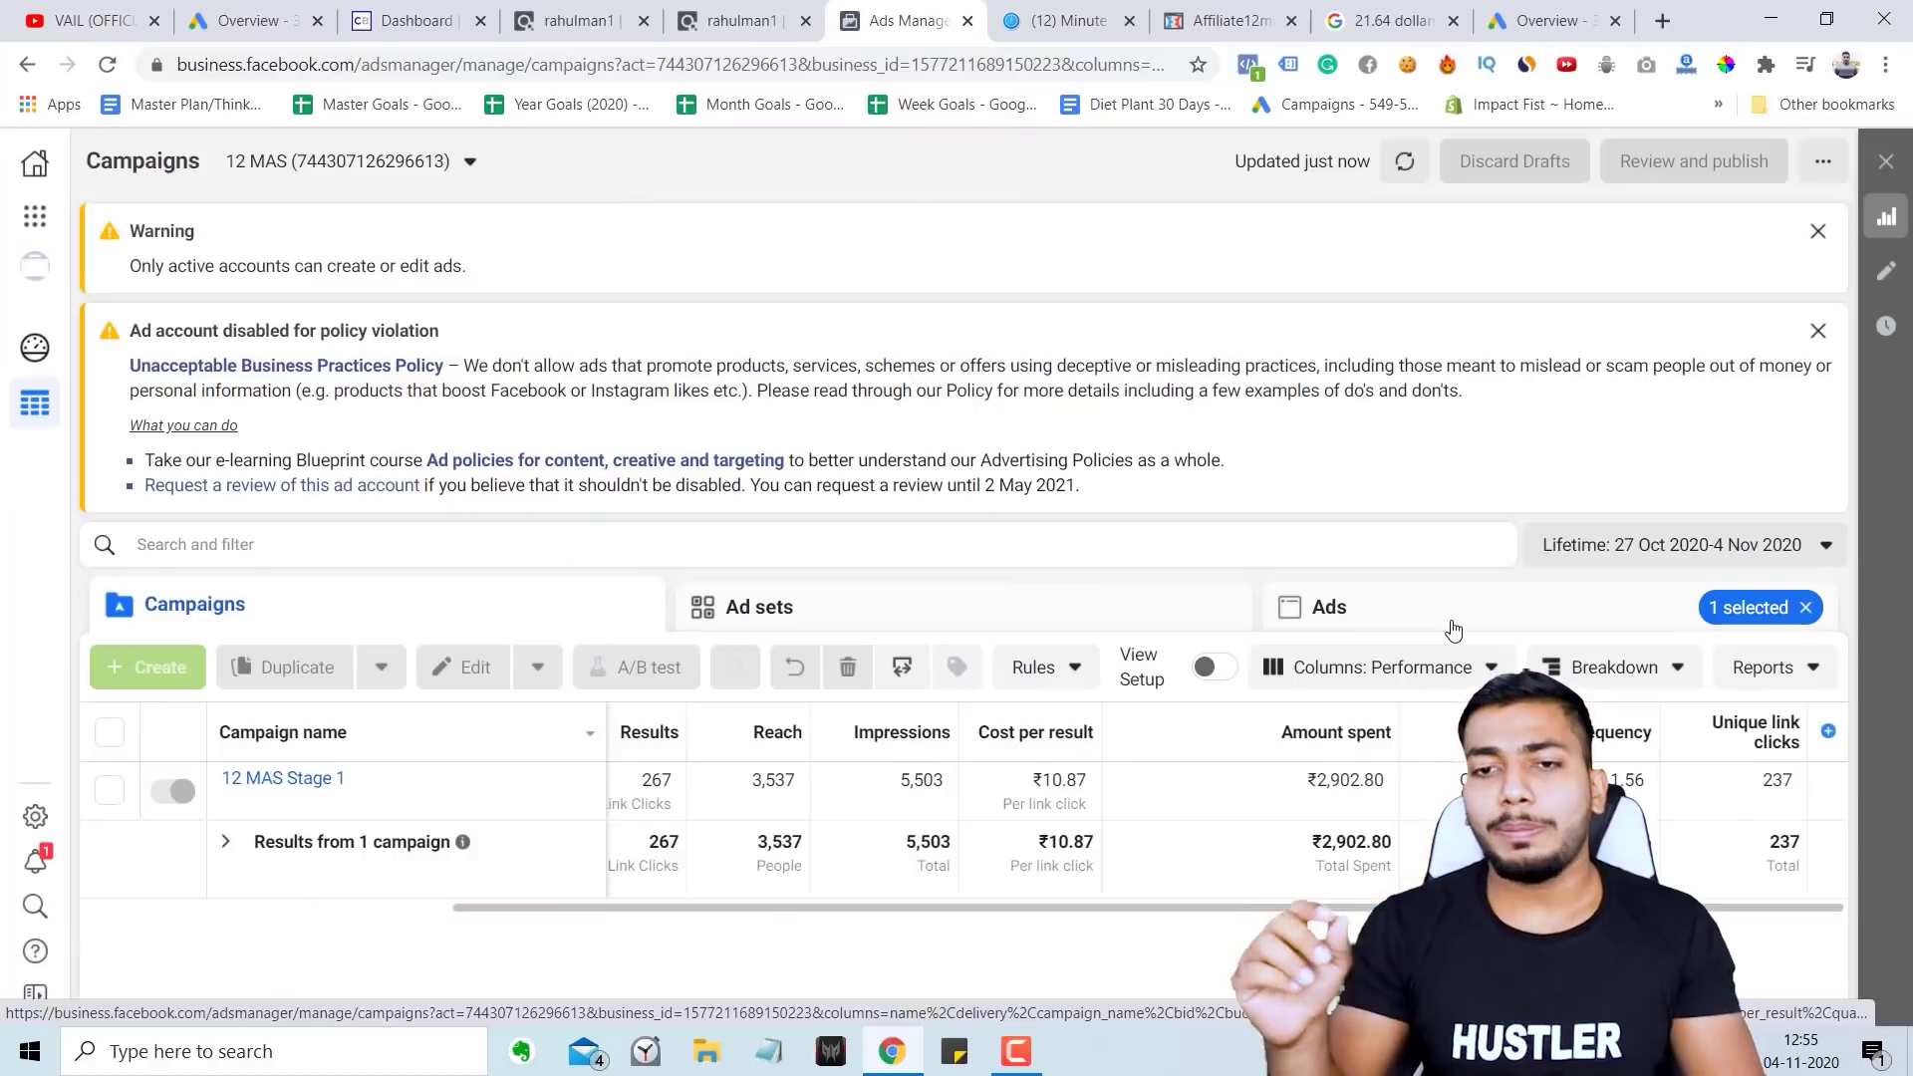
Step: Open Fiverr in a new browser tab, search for "spokesperson" and browse the offered services
{"action": "left_click", "coordinate": [1678, 22]}
{"action": "type", "text": "fi"}
{"action": "key", "text": "Return"}
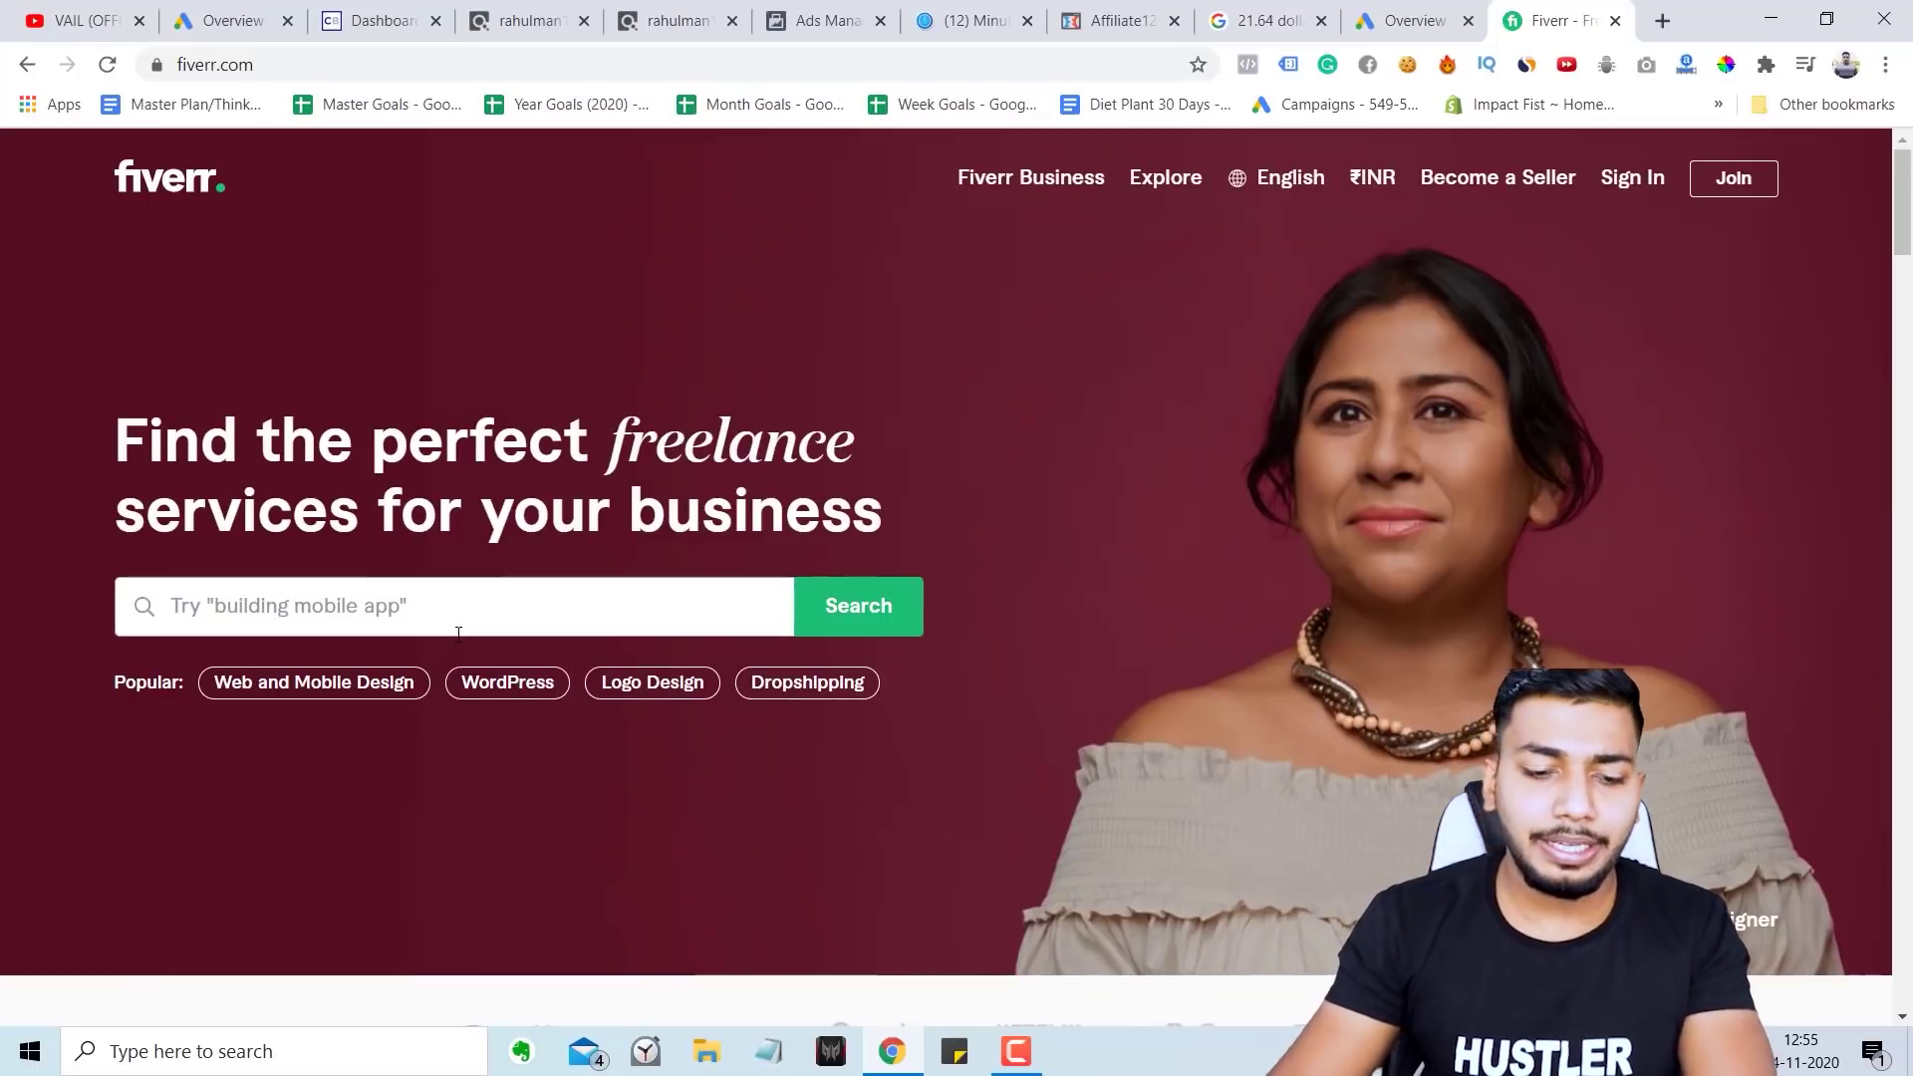
{"action": "left_click", "coordinate": [458, 633]}
{"action": "type", "text": "spo"}
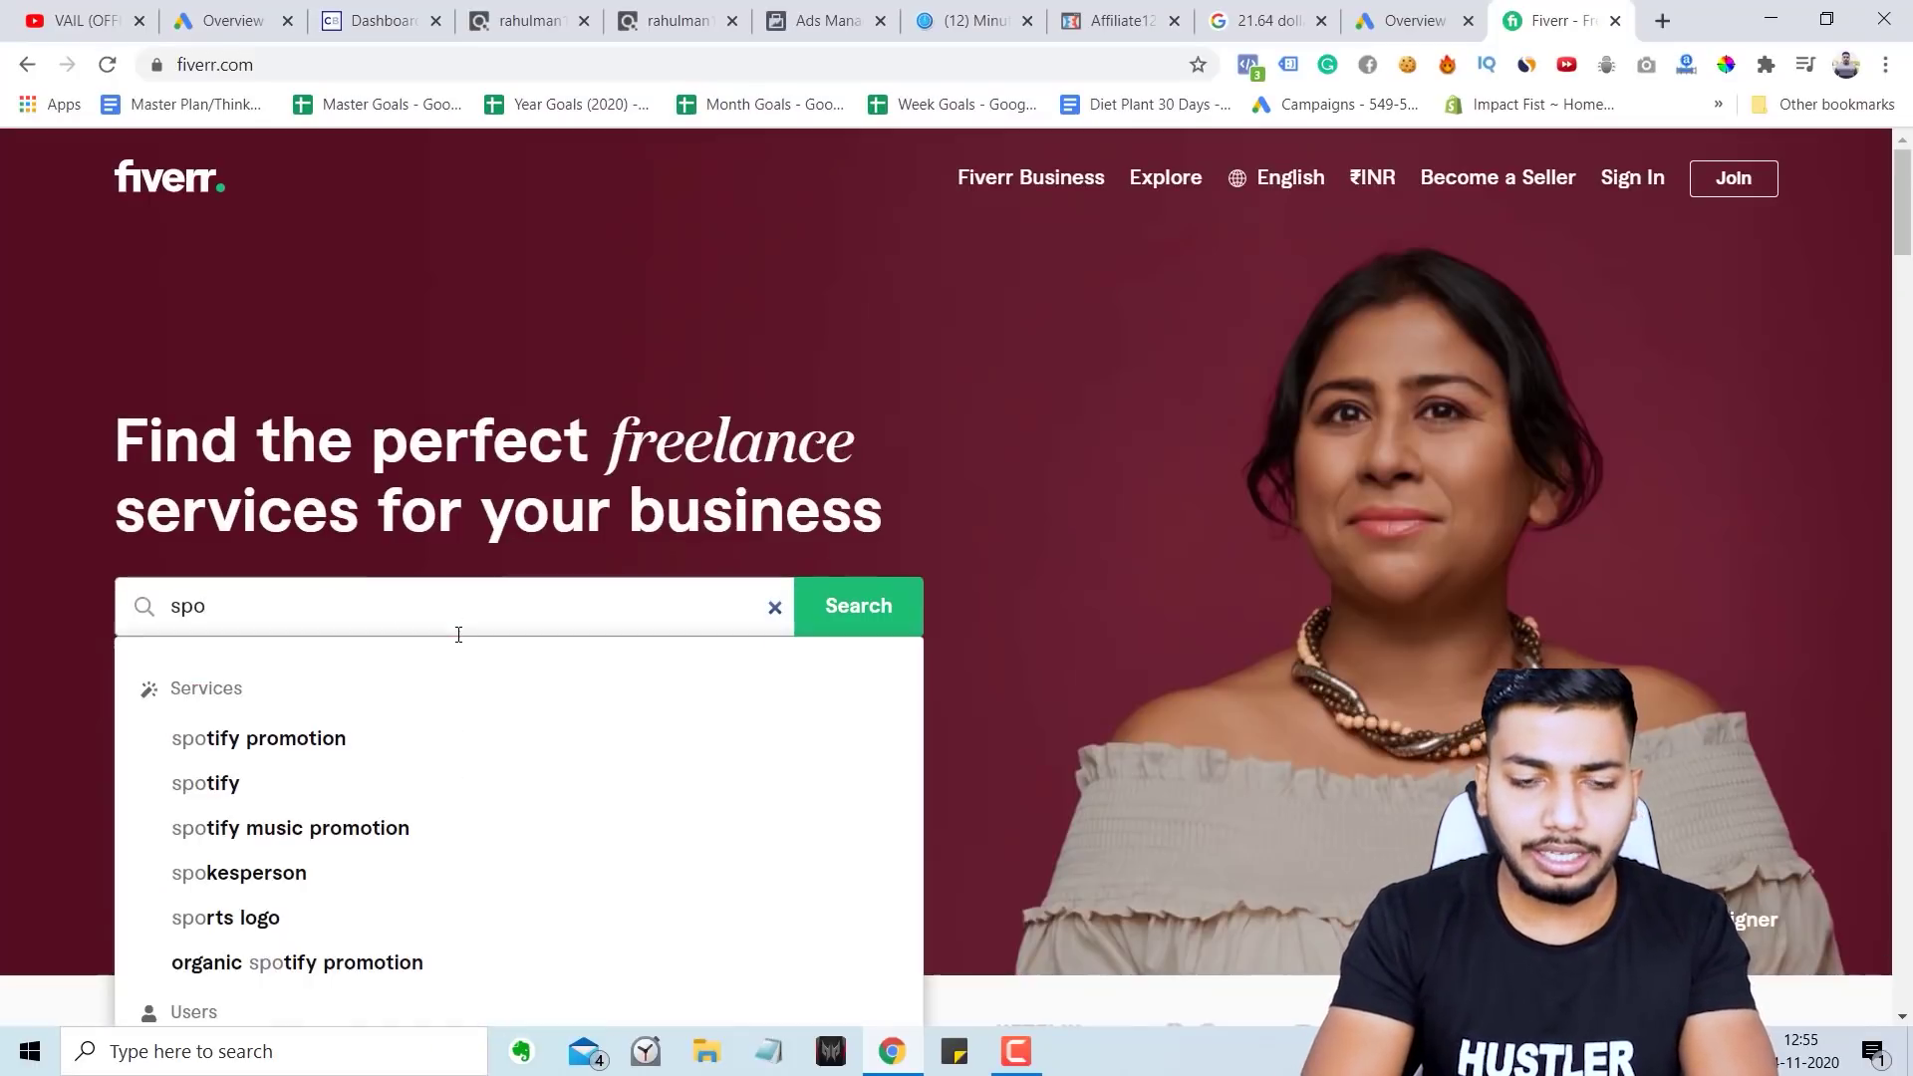
{"action": "type", "text": "kesperson"}
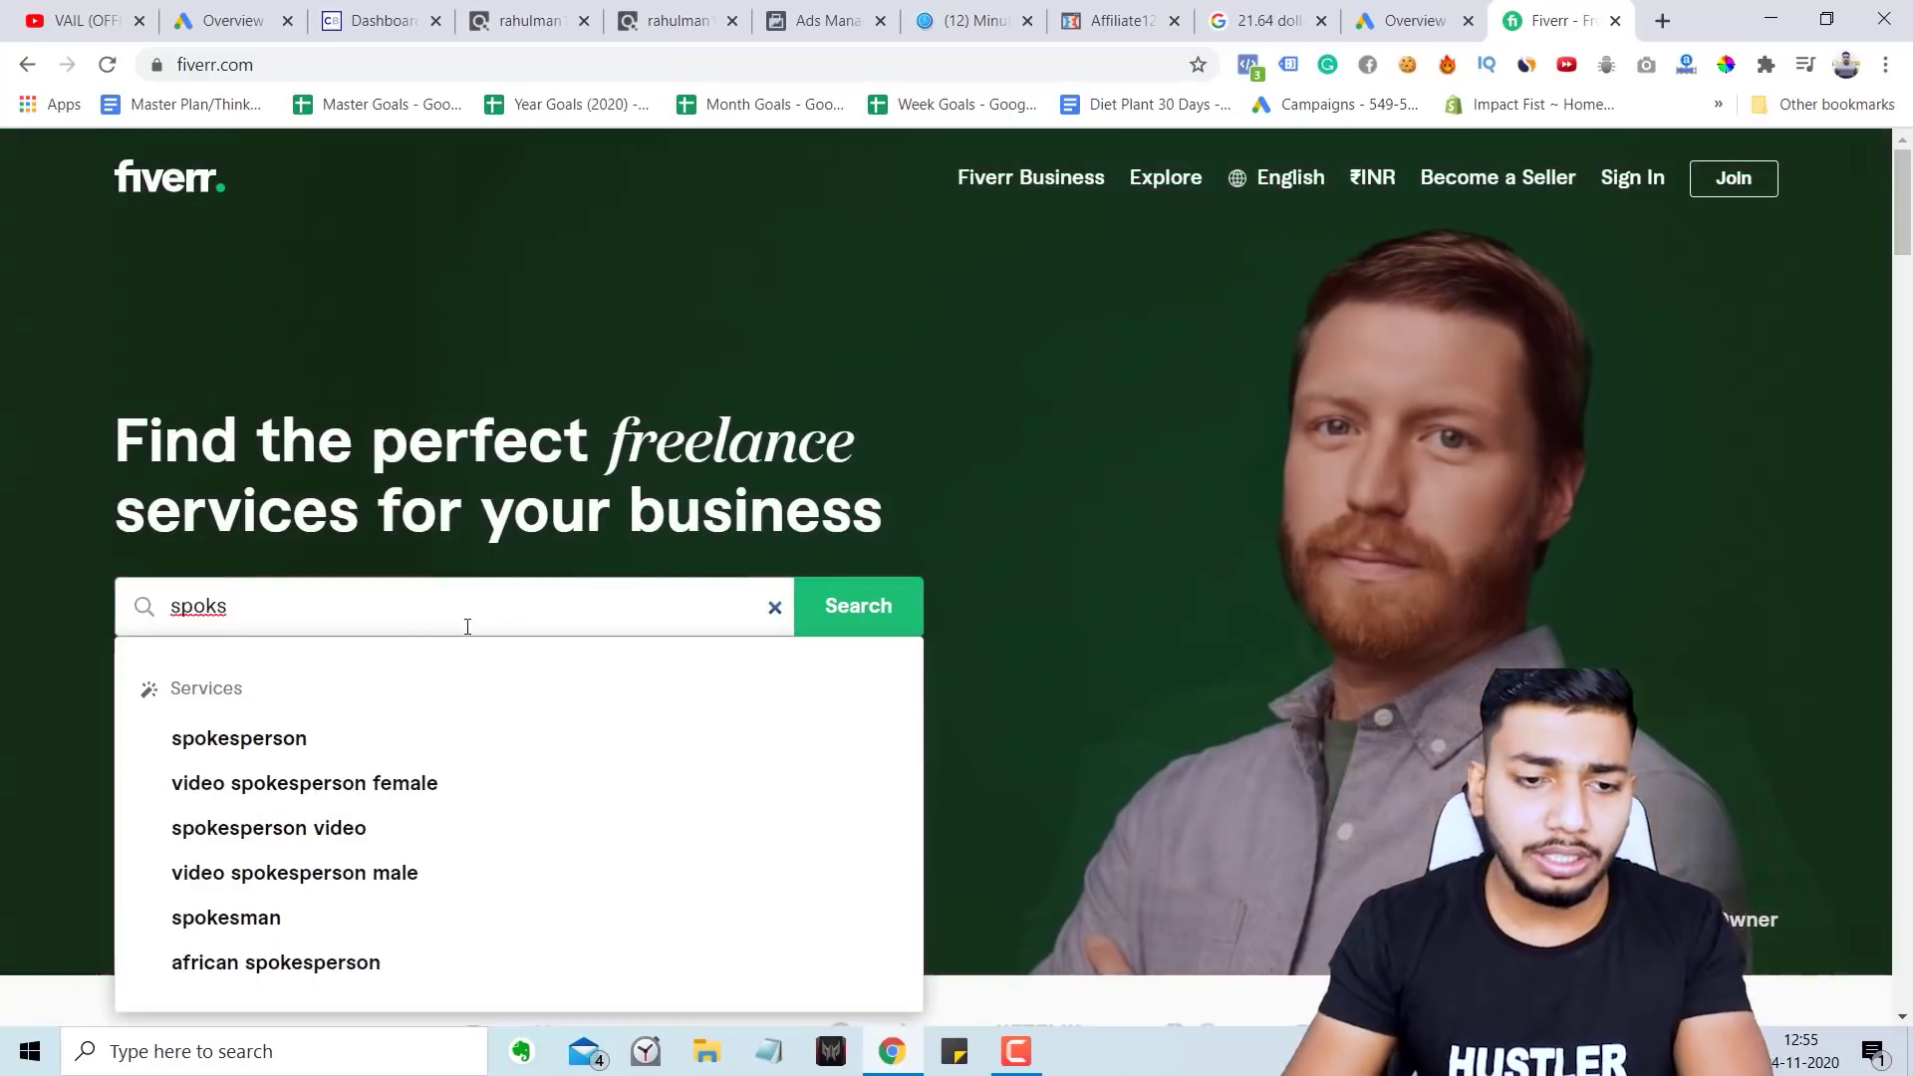
{"action": "left_click", "coordinate": [895, 618]}
{"action": "scroll", "coordinate": [896, 755], "scroll_direction": "down", "scroll_amount": 1}
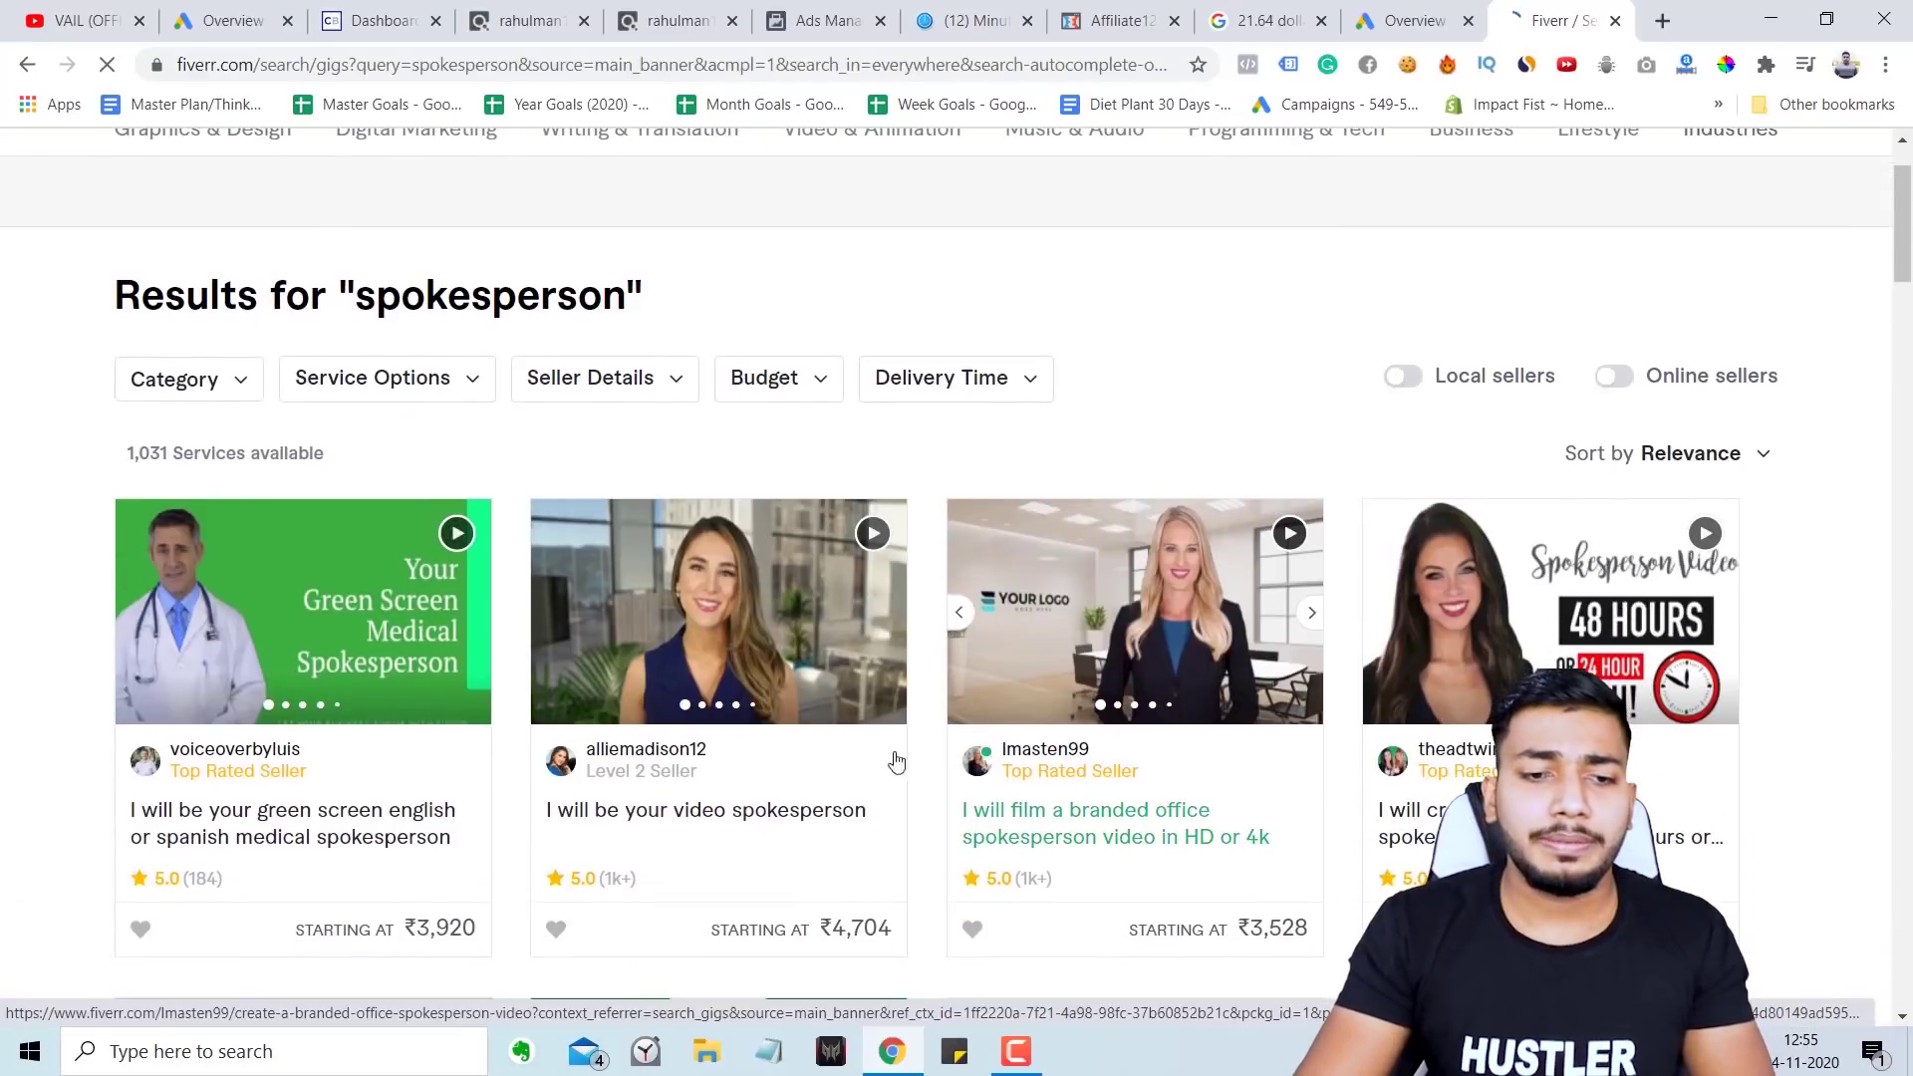
{"action": "scroll", "coordinate": [790, 628], "scroll_direction": "down", "scroll_amount": 1}
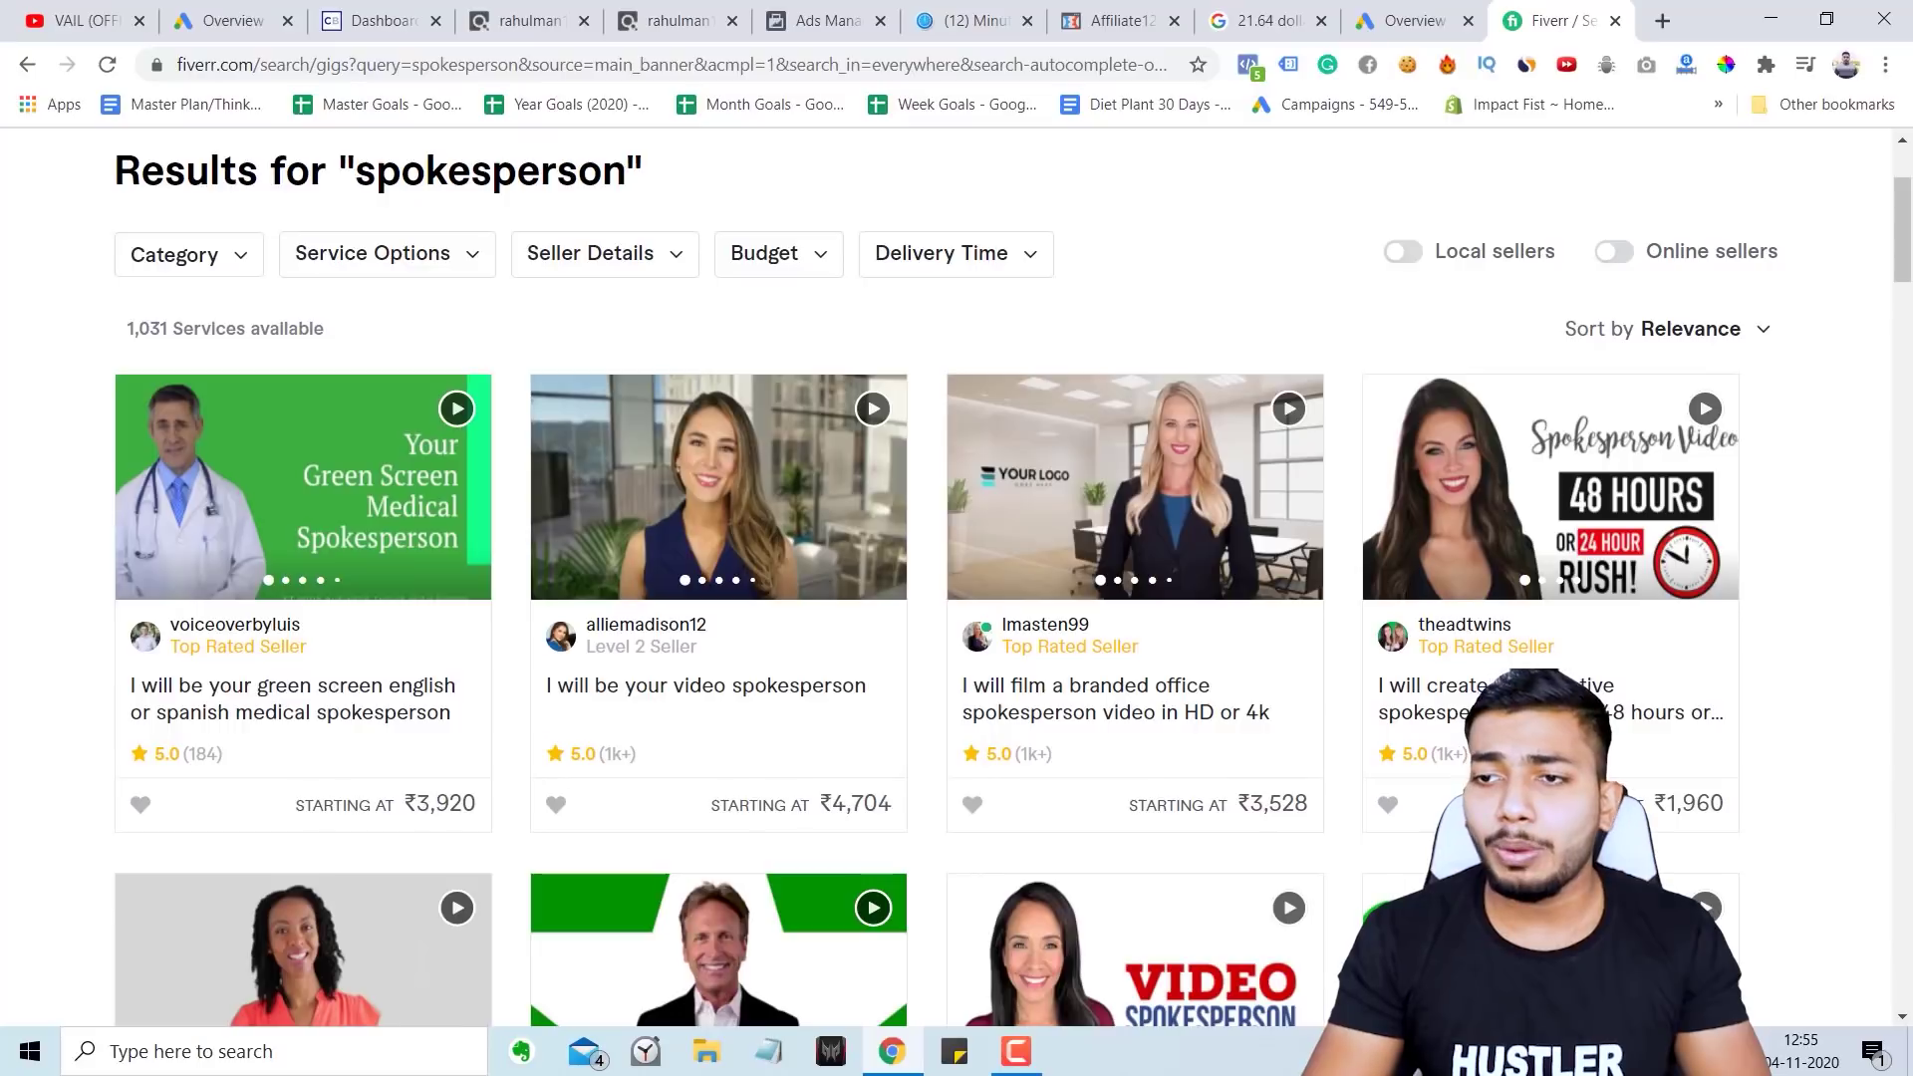
{"action": "scroll", "coordinate": [1909, 265], "scroll_direction": "up", "scroll_amount": 1}
{"action": "scroll", "coordinate": [1908, 265], "scroll_direction": "up", "scroll_amount": 3}
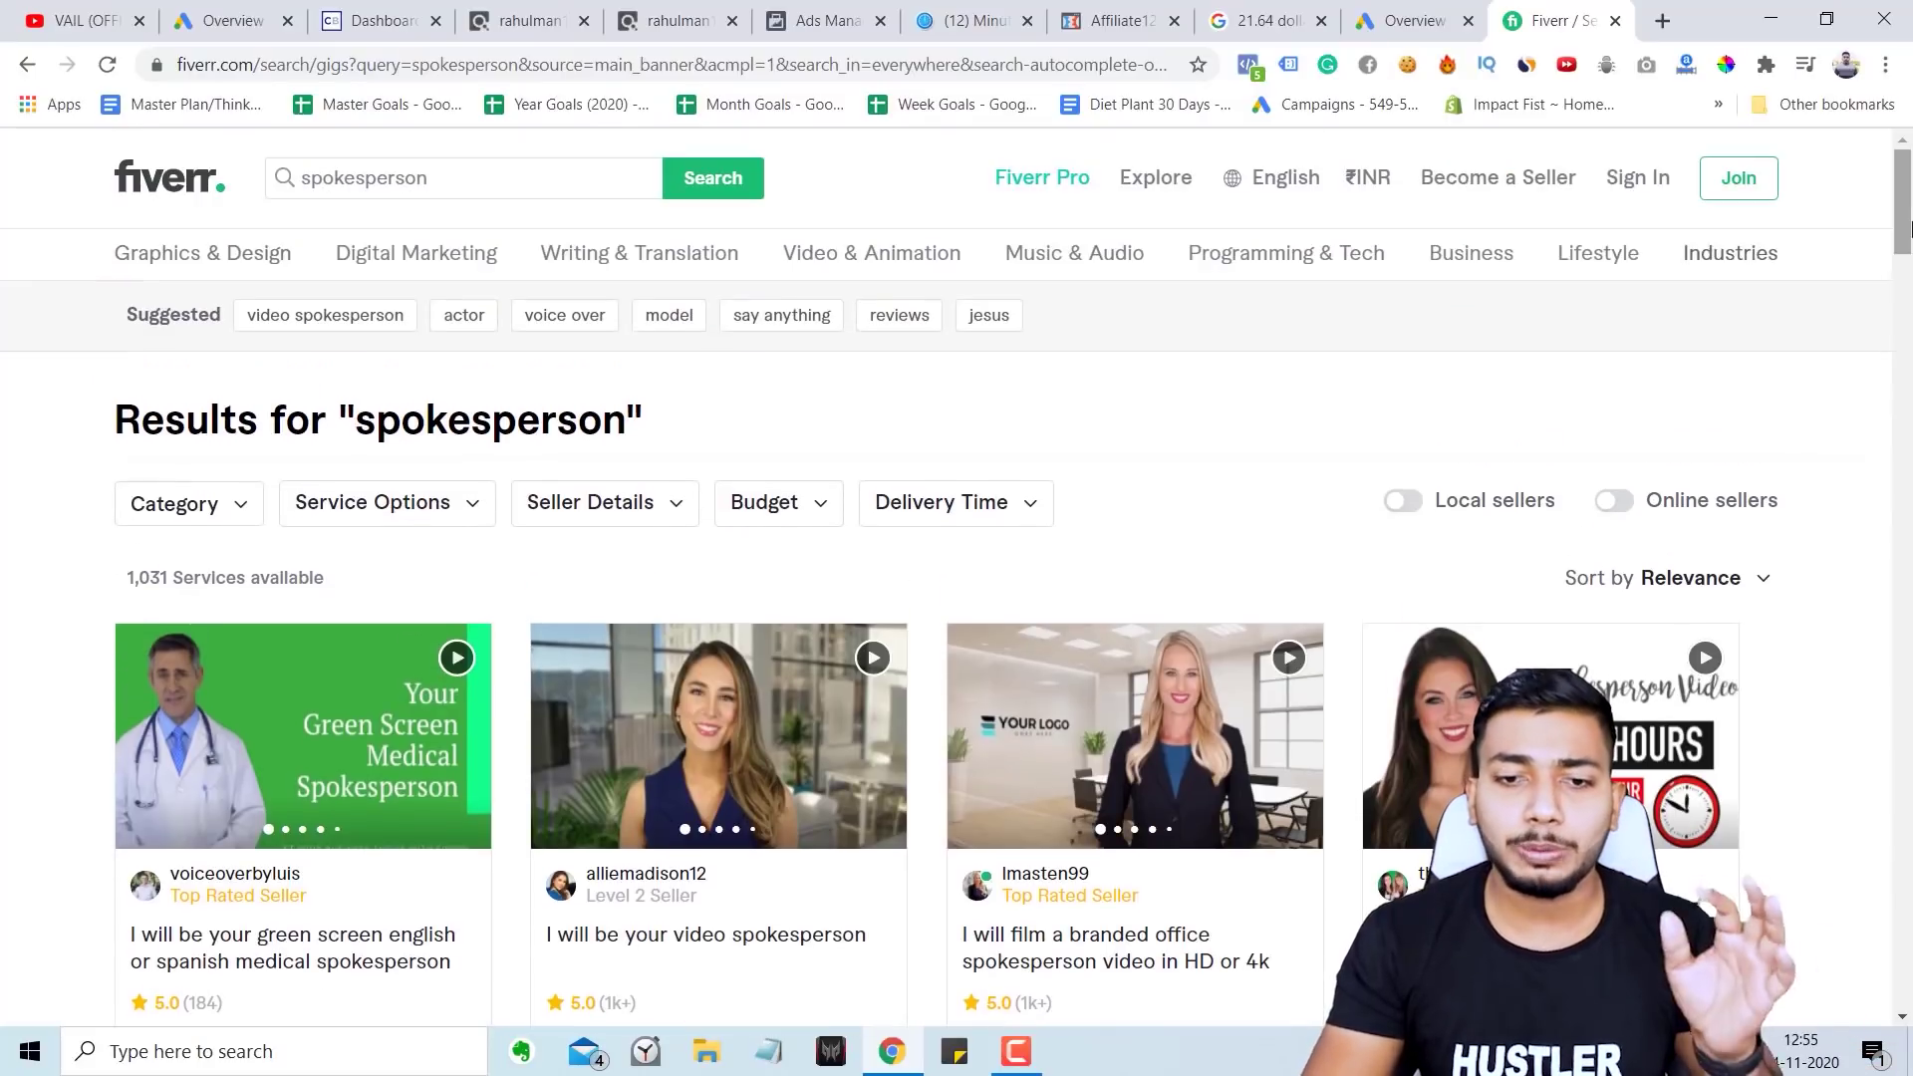
Step: Search Fiverr for "voice over" services and dismiss the sign-up dialog
{"action": "left_click_drag", "start_coordinate": [564, 196], "coordinate": [196, 214]}
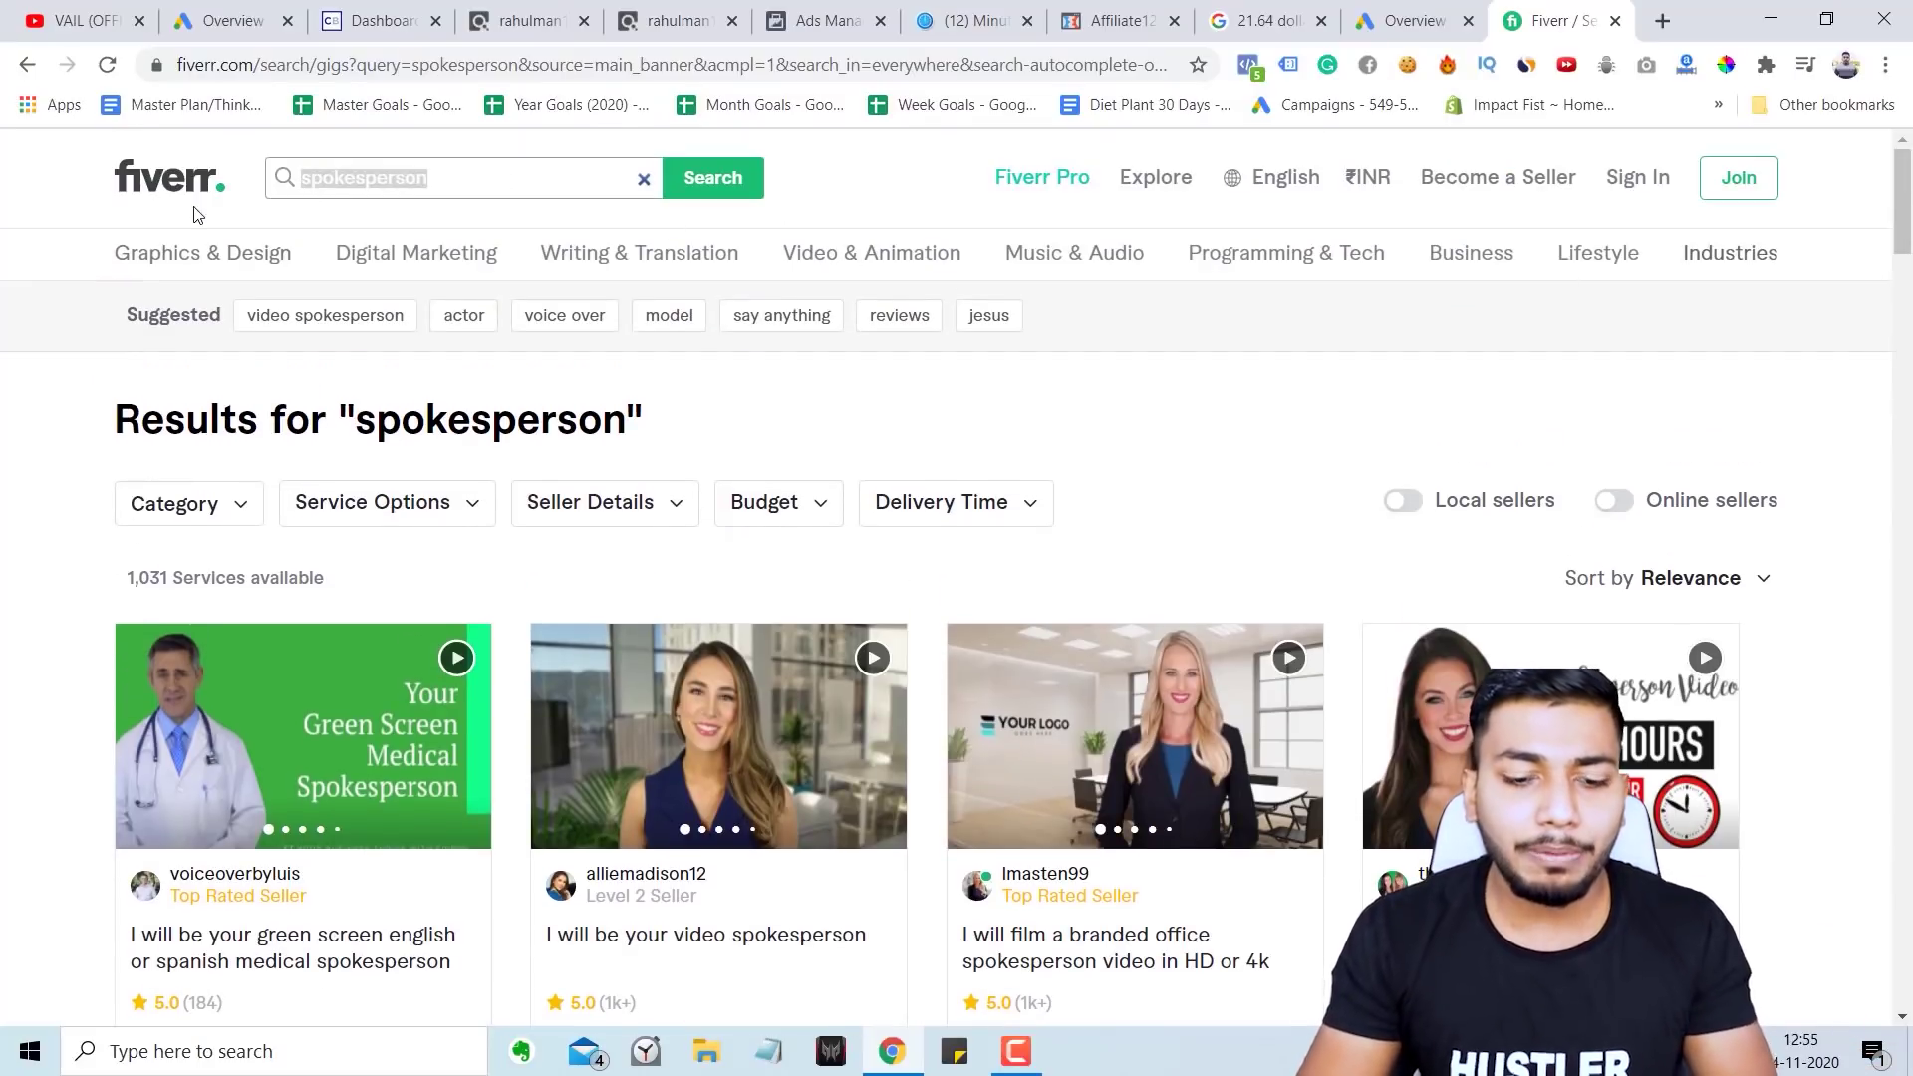
{"action": "type", "text": "voice"}
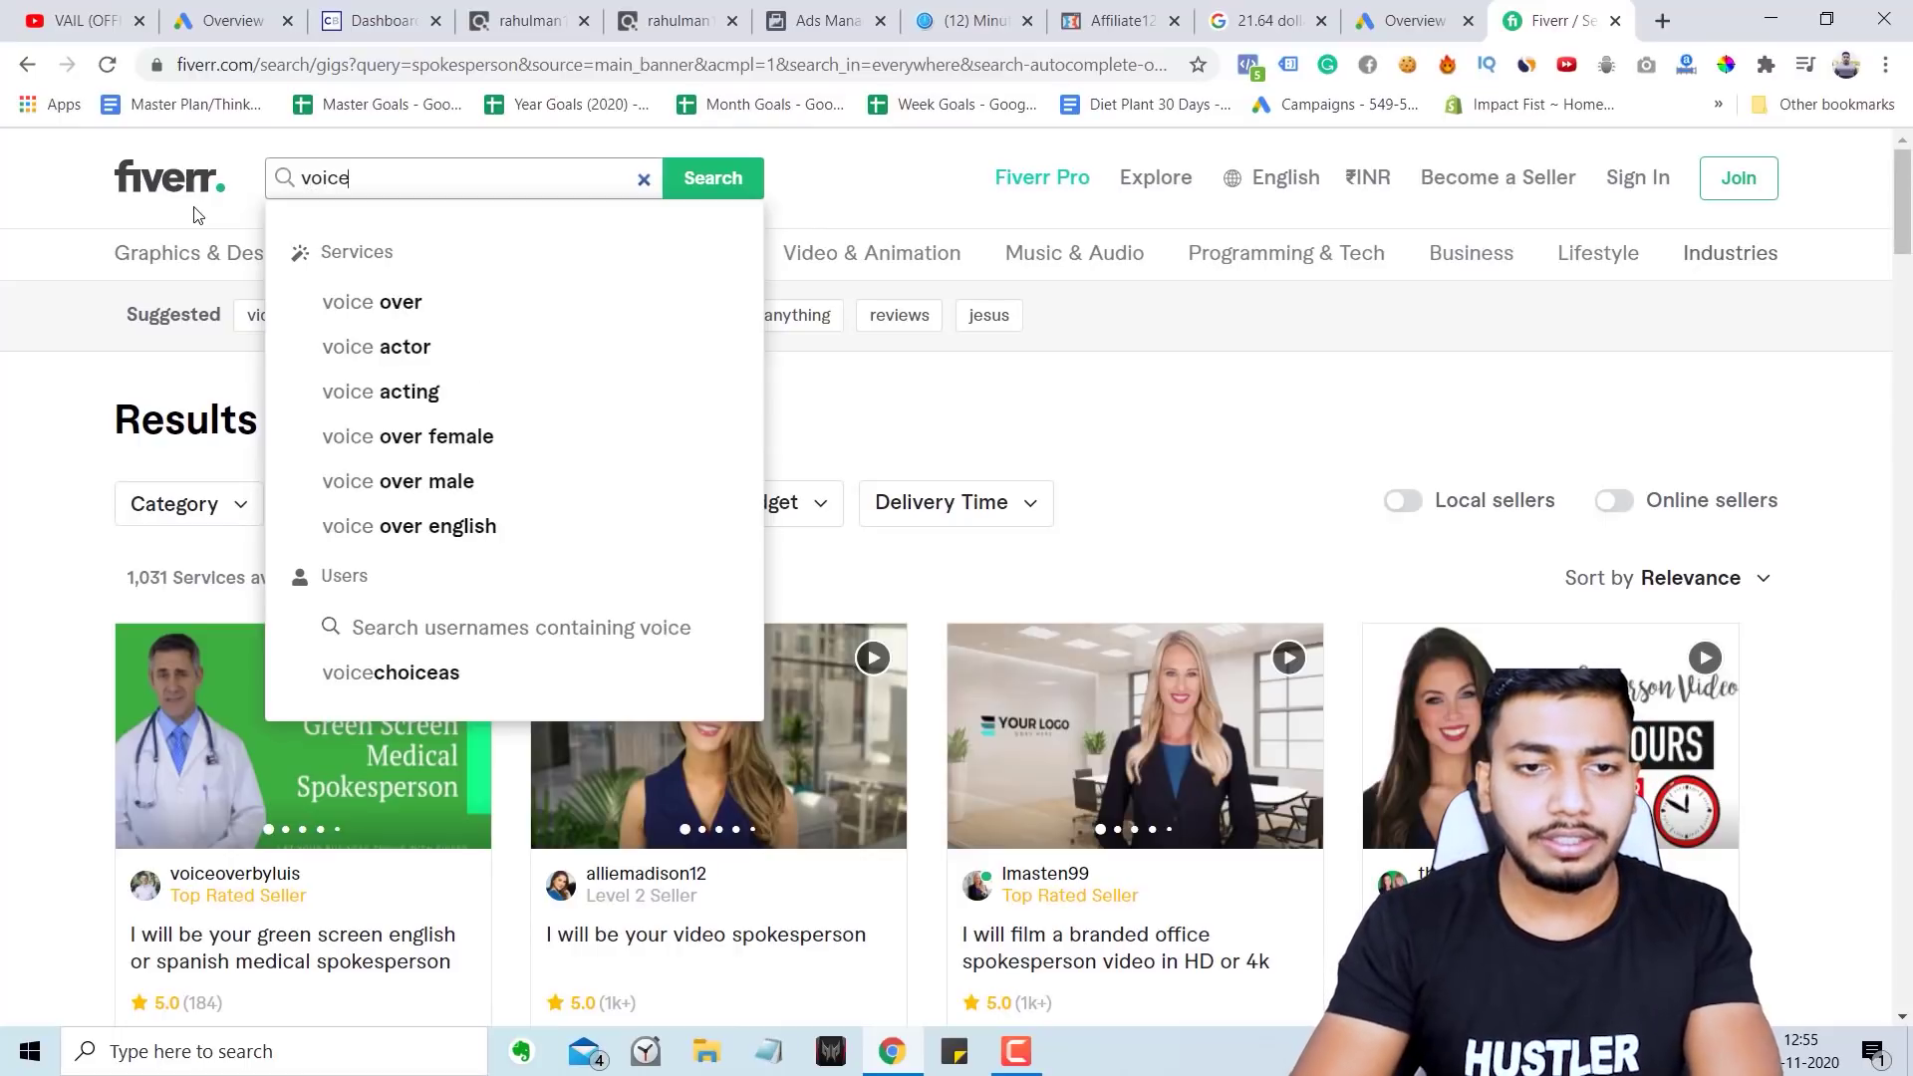
{"action": "left_click", "coordinate": [374, 308]}
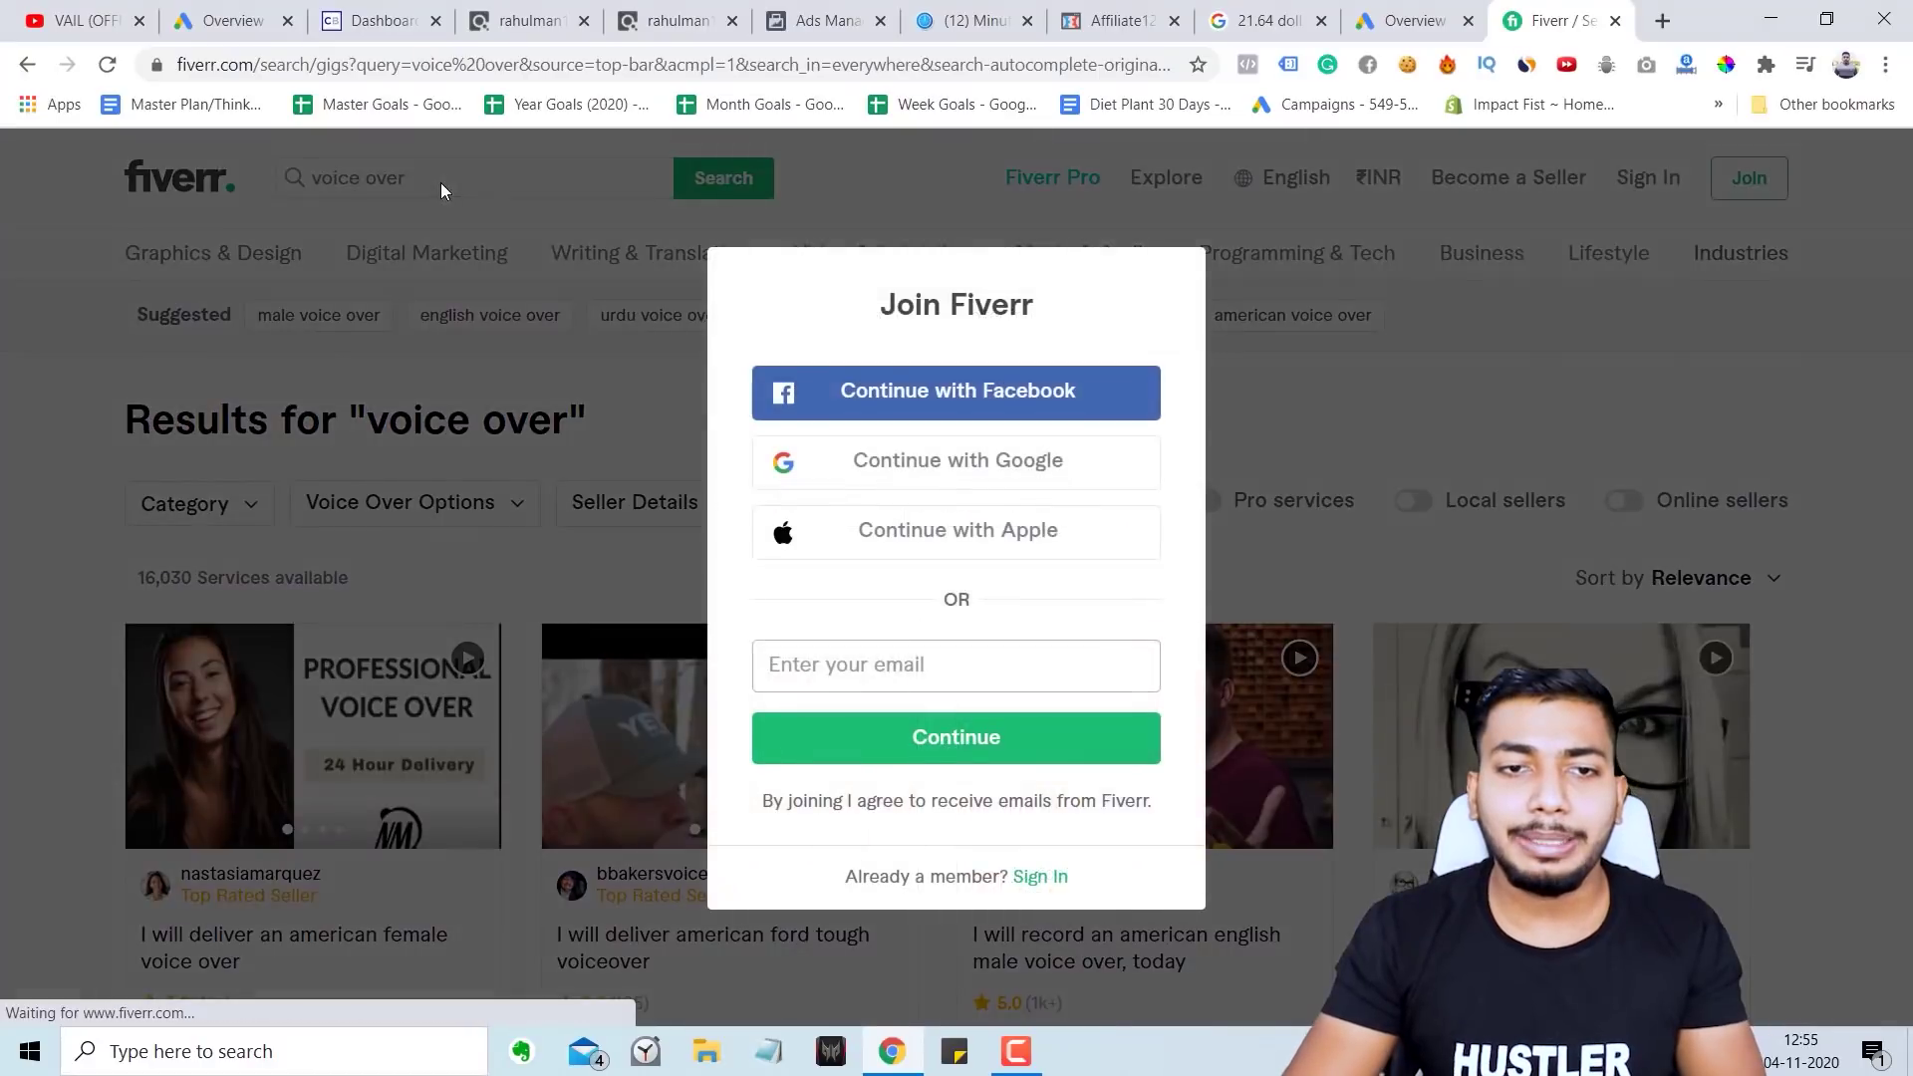
{"action": "left_click", "coordinate": [1124, 264]}
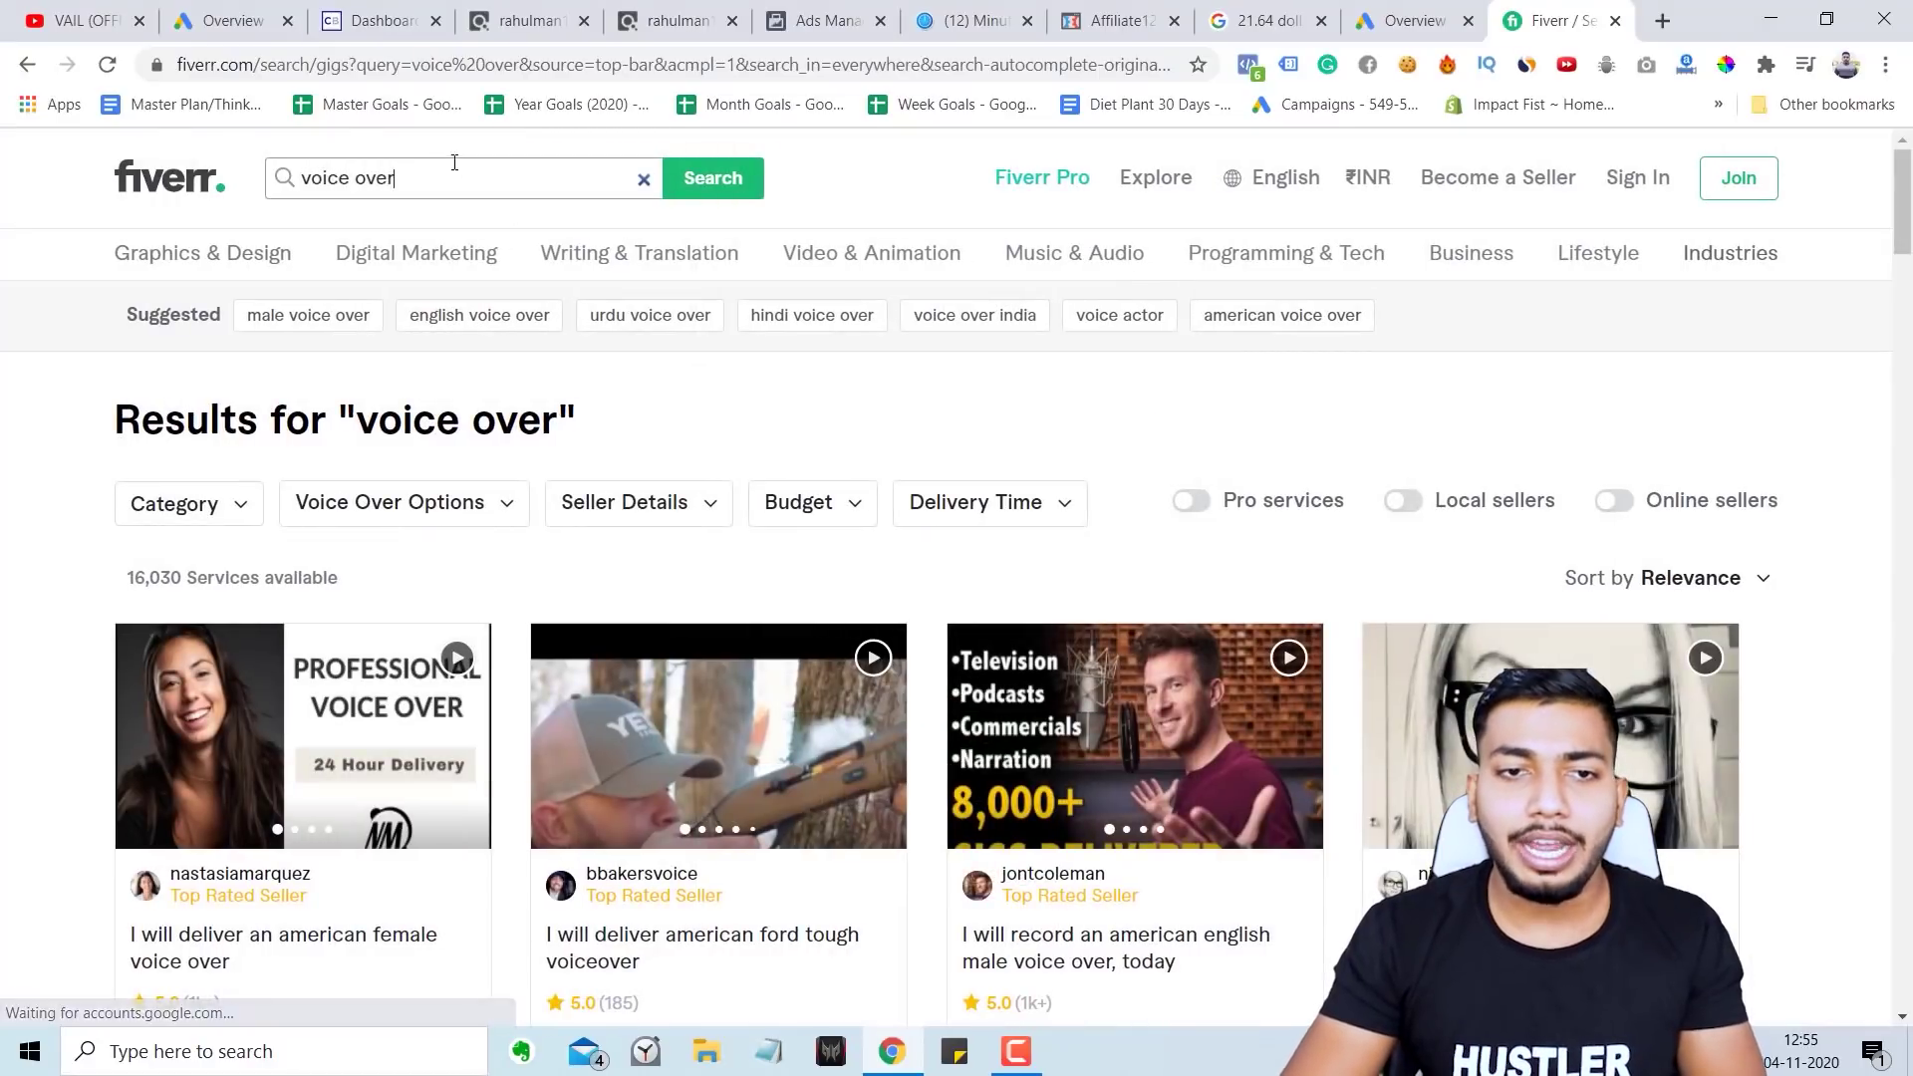
Step: Search Fiverr for "videoscribe" services and browse the listed whiteboard animation gigs
{"action": "left_click_drag", "start_coordinate": [448, 164], "coordinate": [267, 163]}
{"action": "type", "text": "video s"}
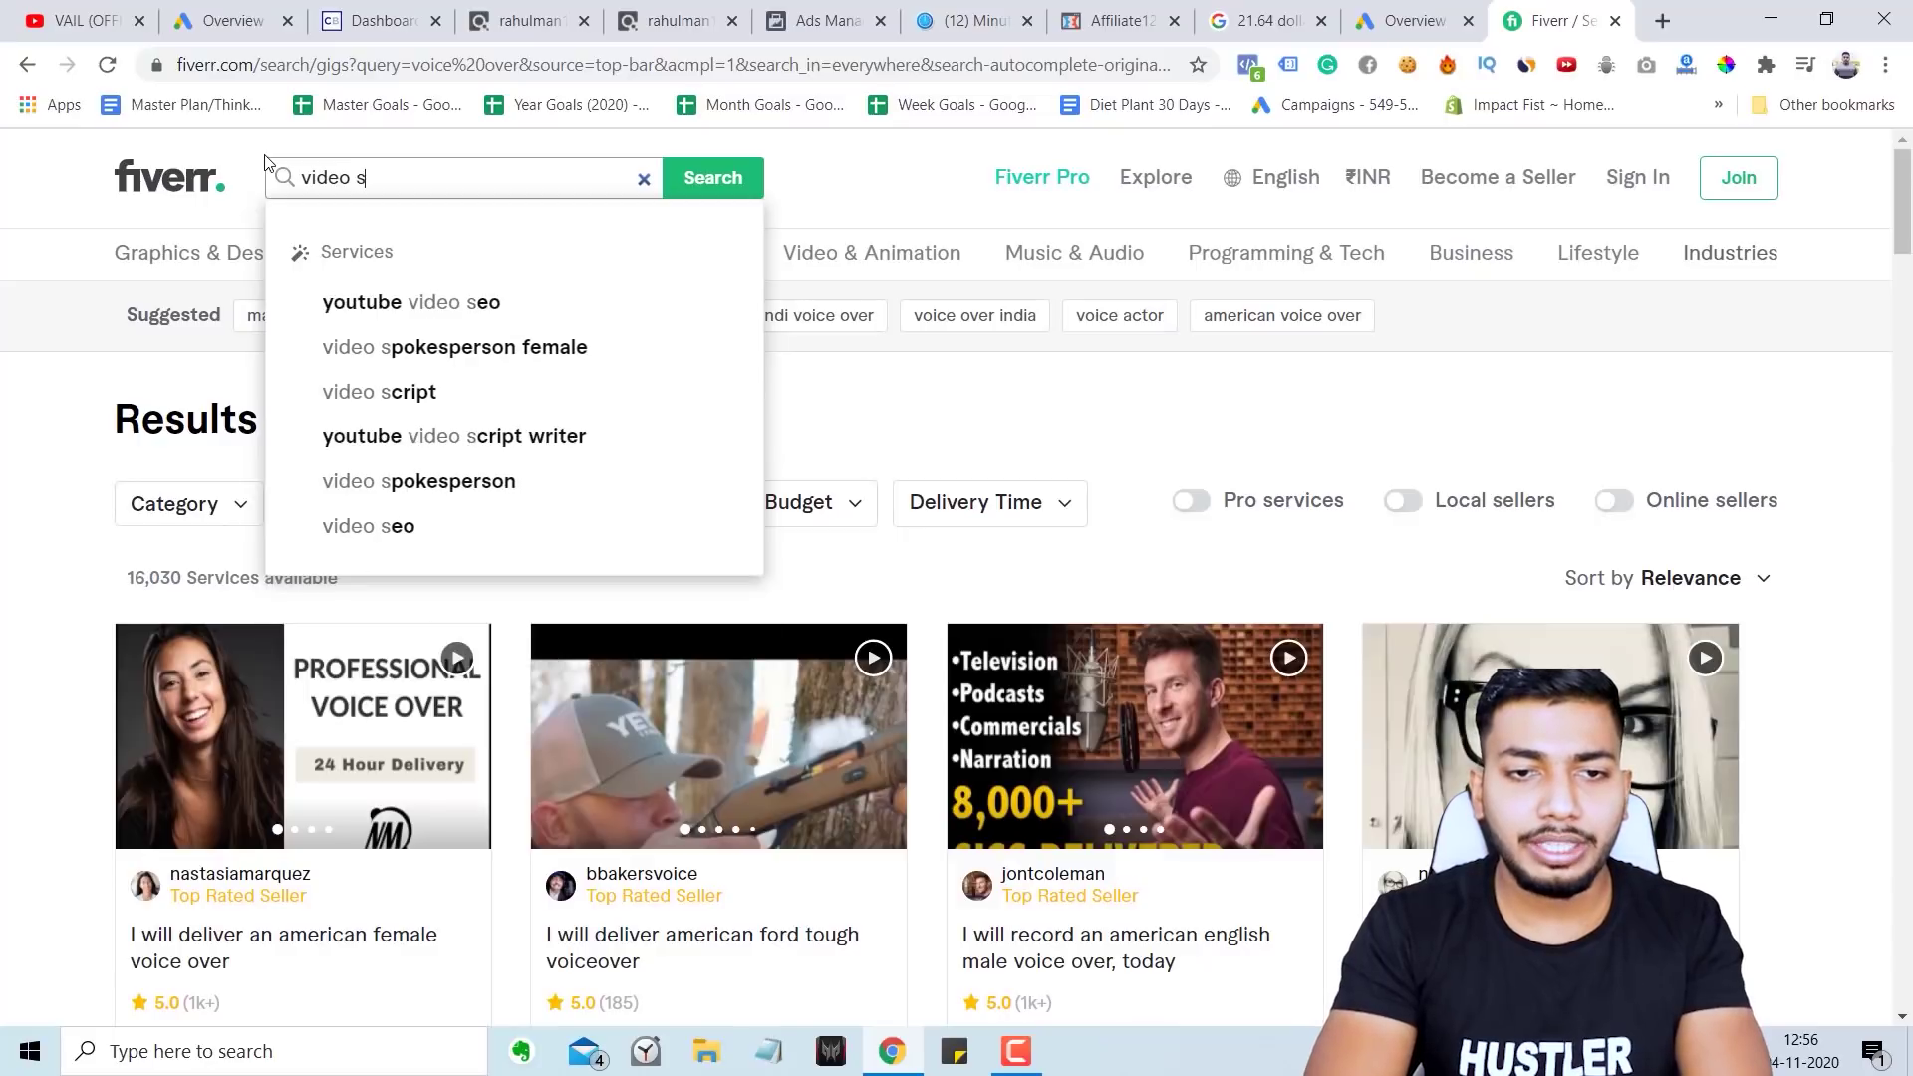
{"action": "type", "text": "cribe"}
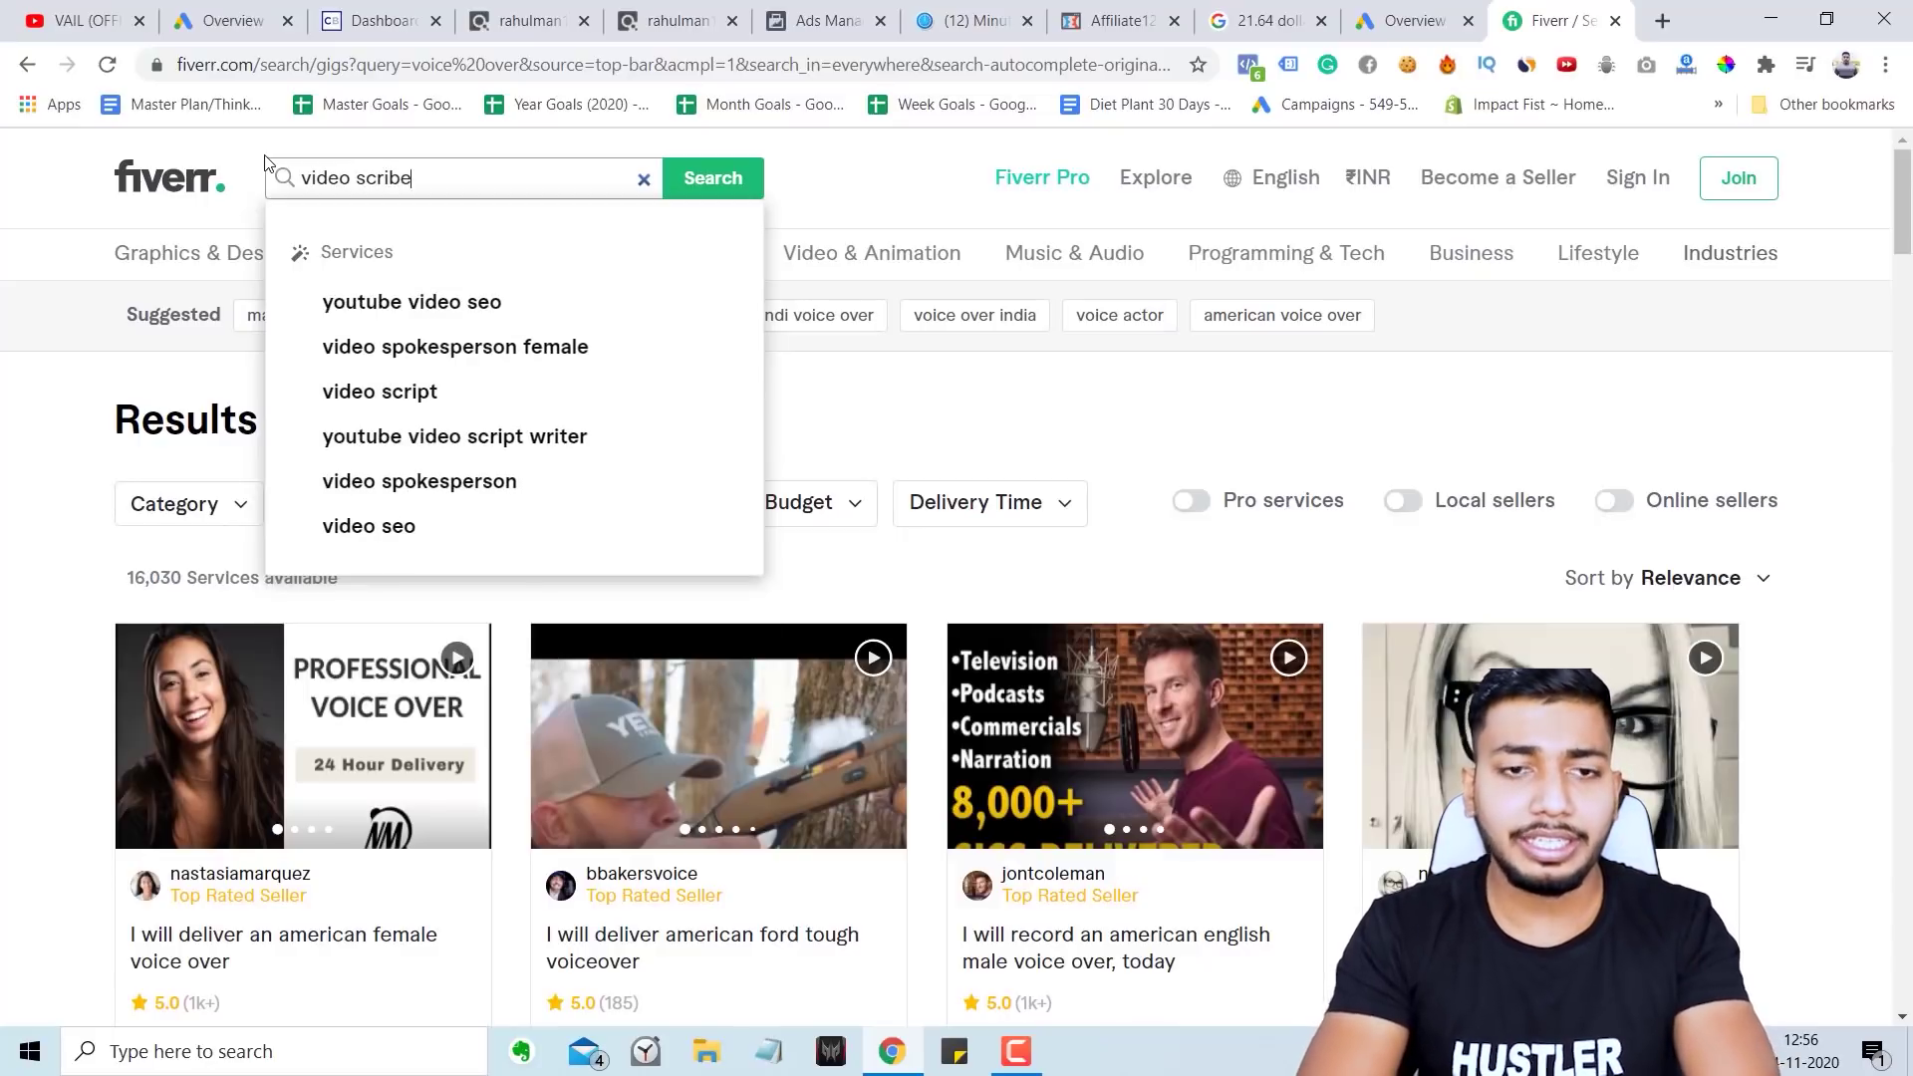
{"action": "left_click", "coordinate": [461, 321]}
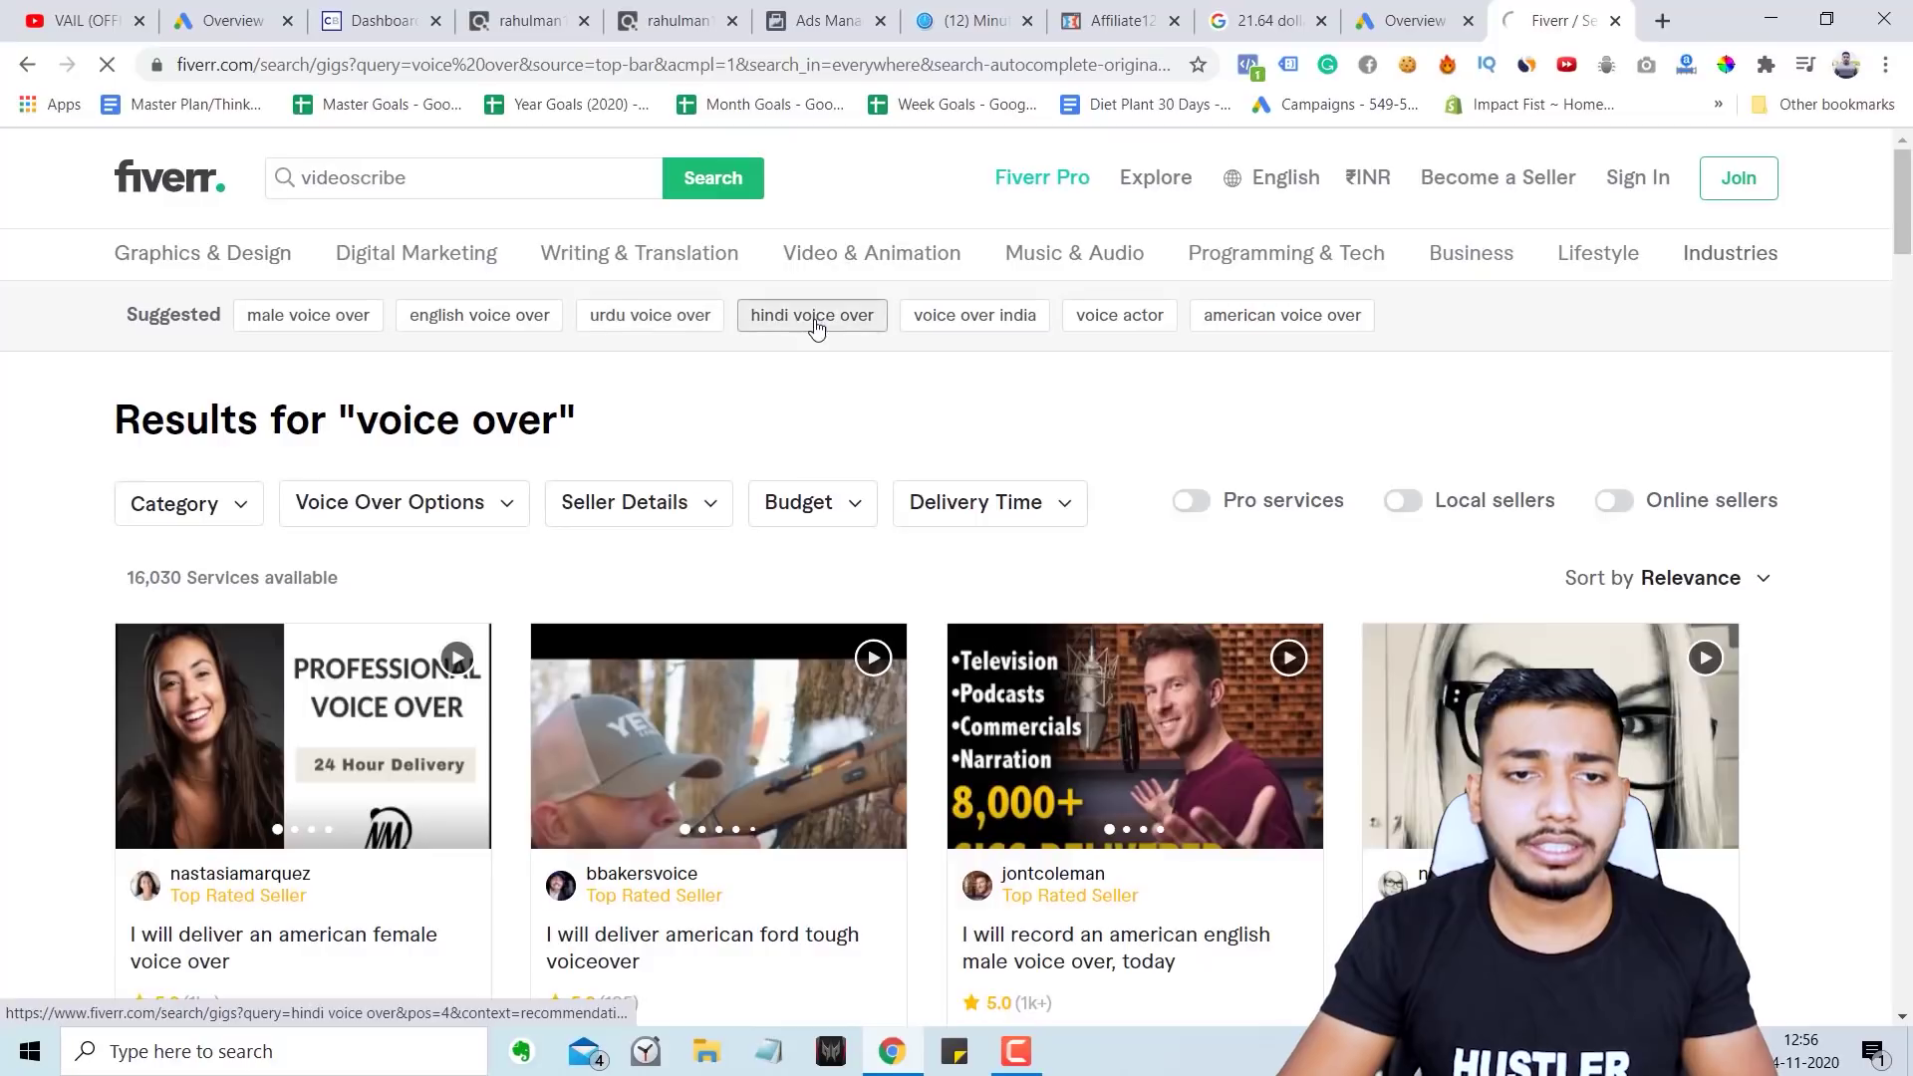
{"action": "scroll", "coordinate": [1067, 580], "scroll_direction": "down", "scroll_amount": 3}
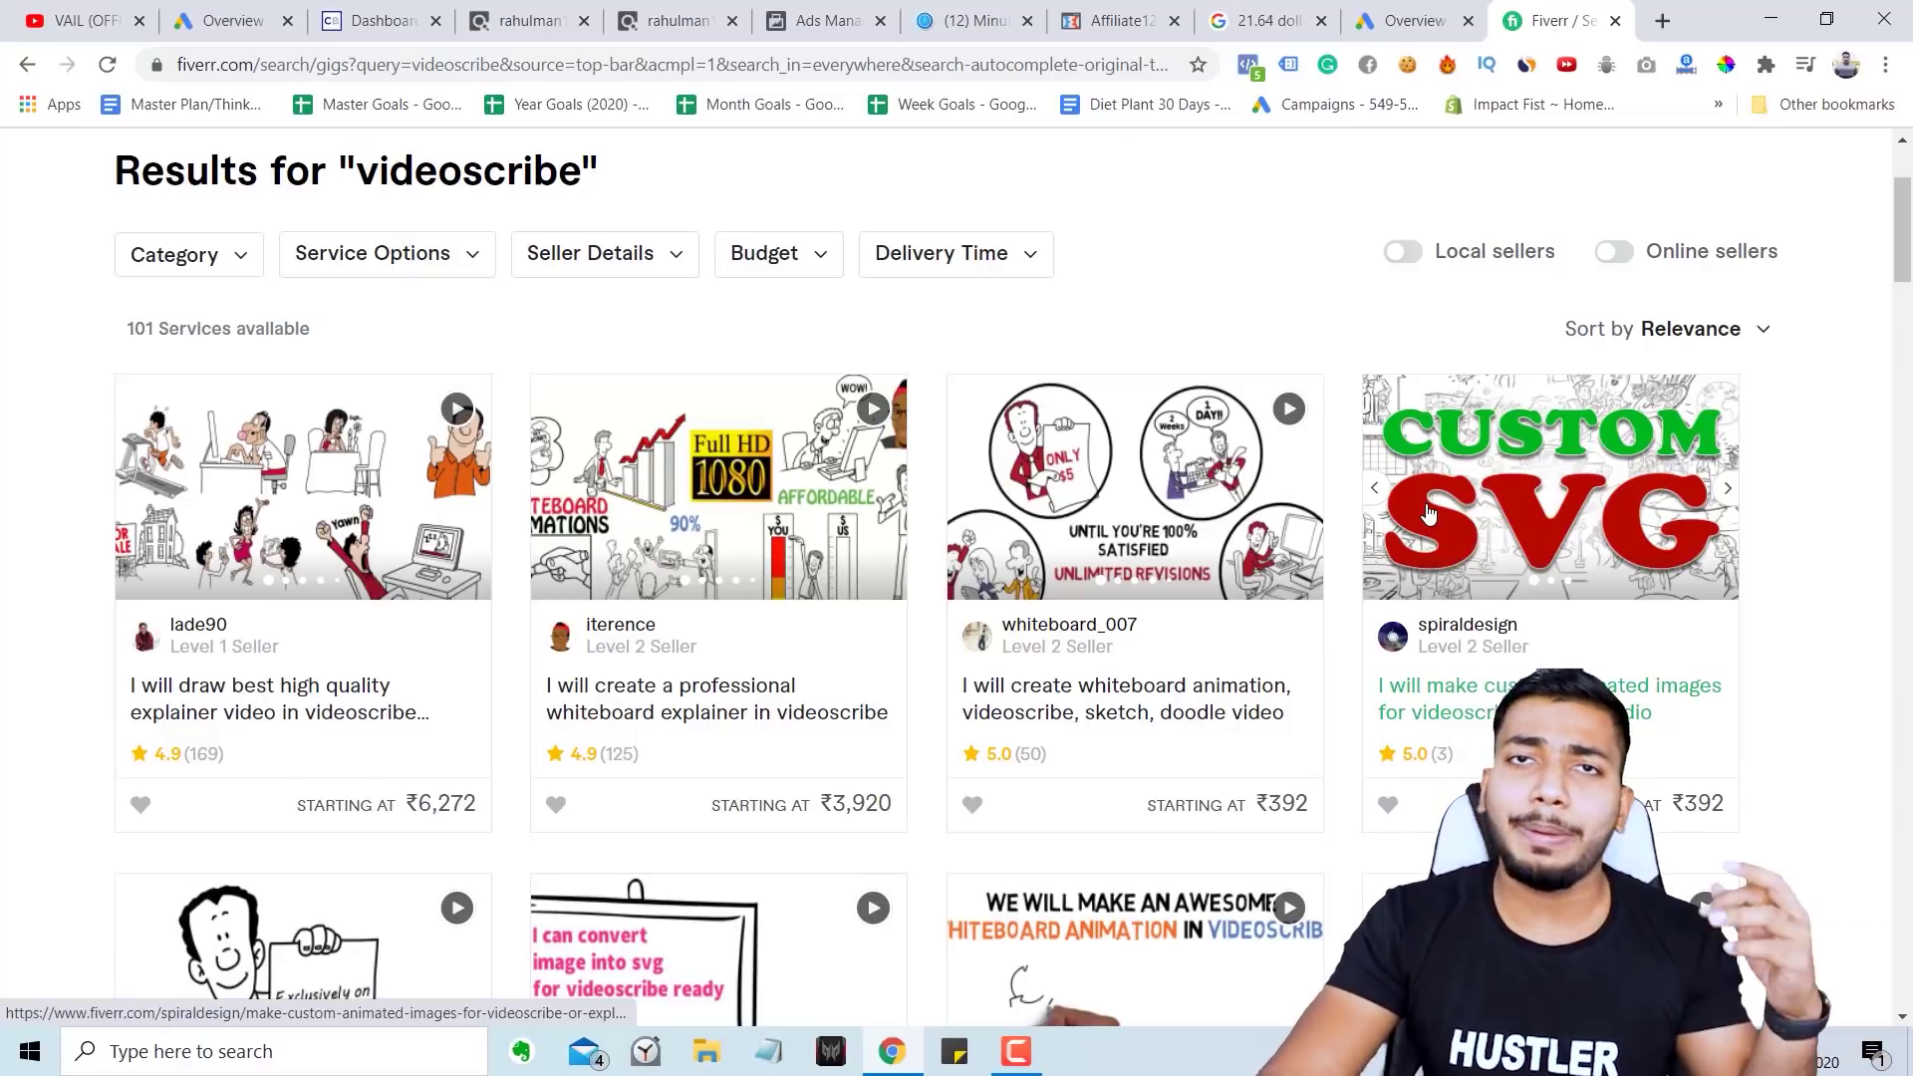
Step: Show the individual ads of the 12 MAS account in Ads Manager, revisiting Fiverr's videoscribe services in between
{"action": "left_click", "coordinate": [792, 8]}
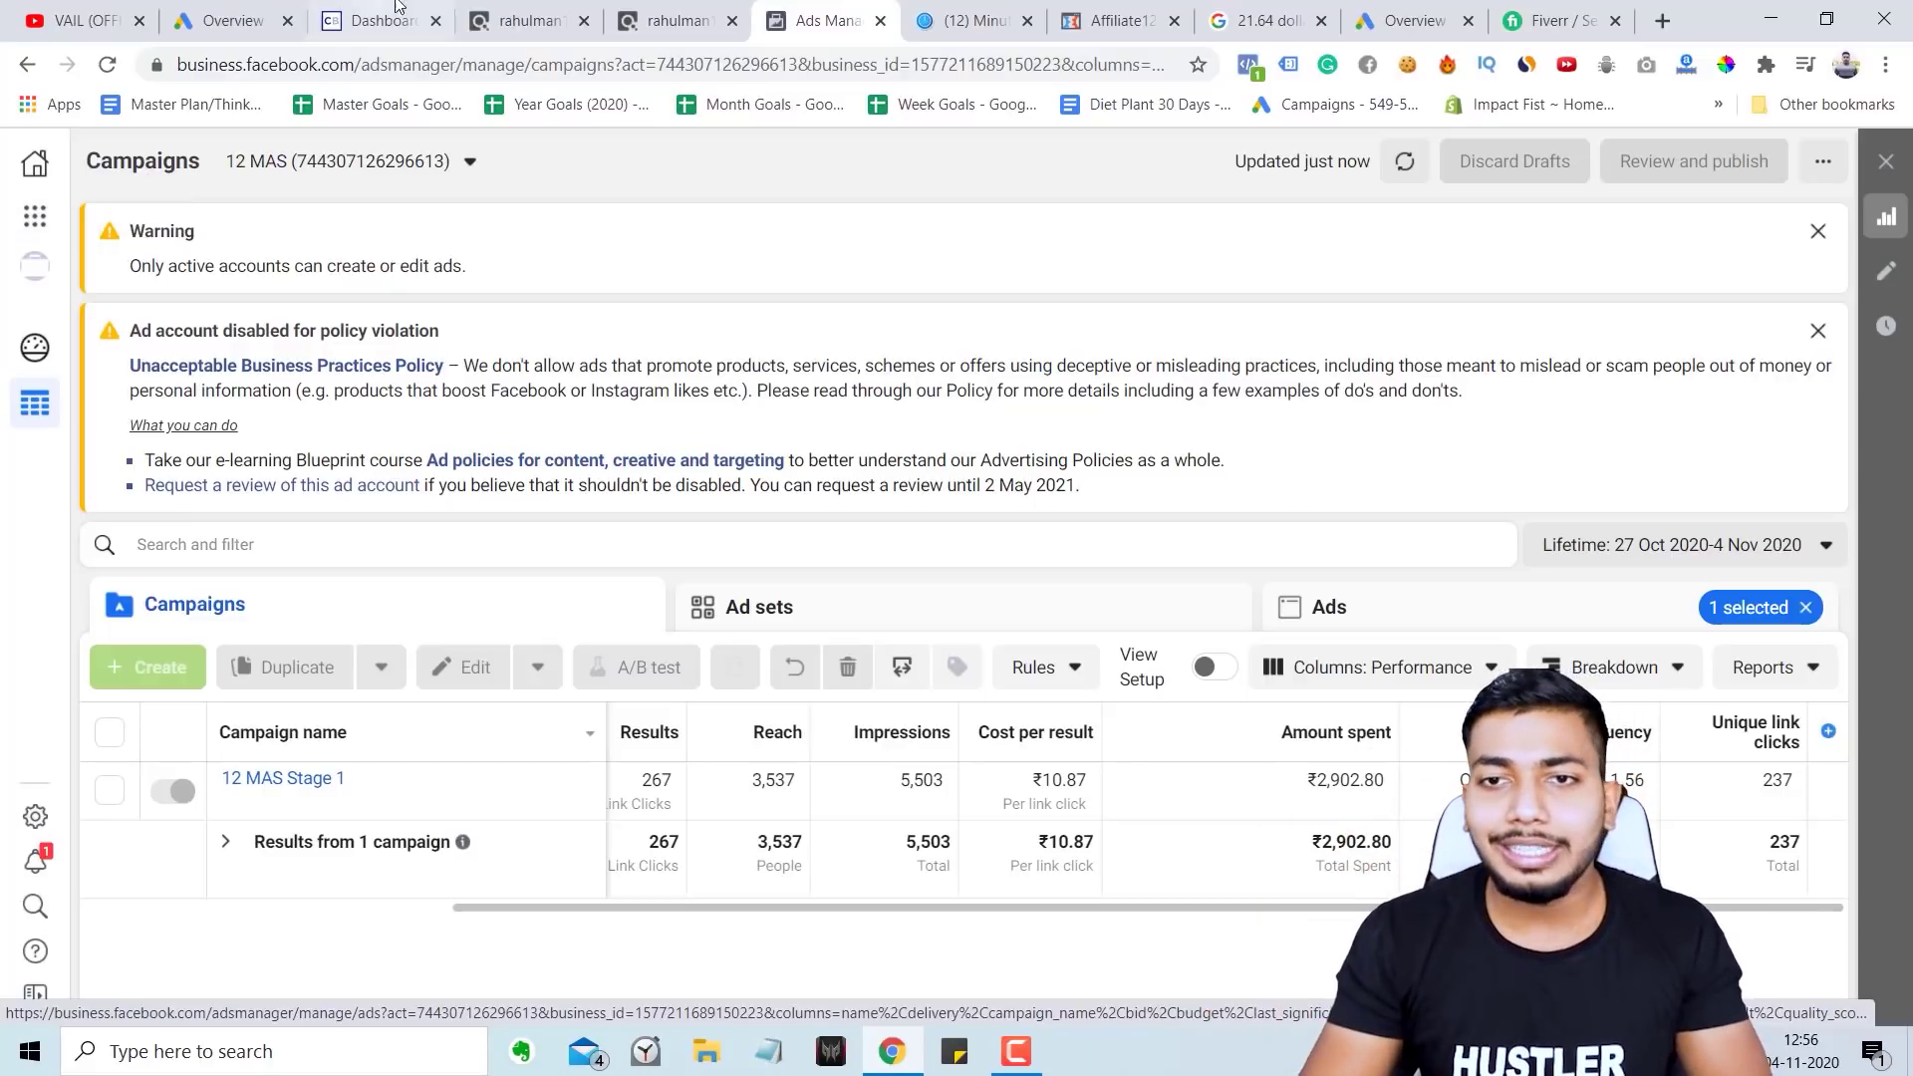
{"action": "left_click", "coordinate": [1387, 619]}
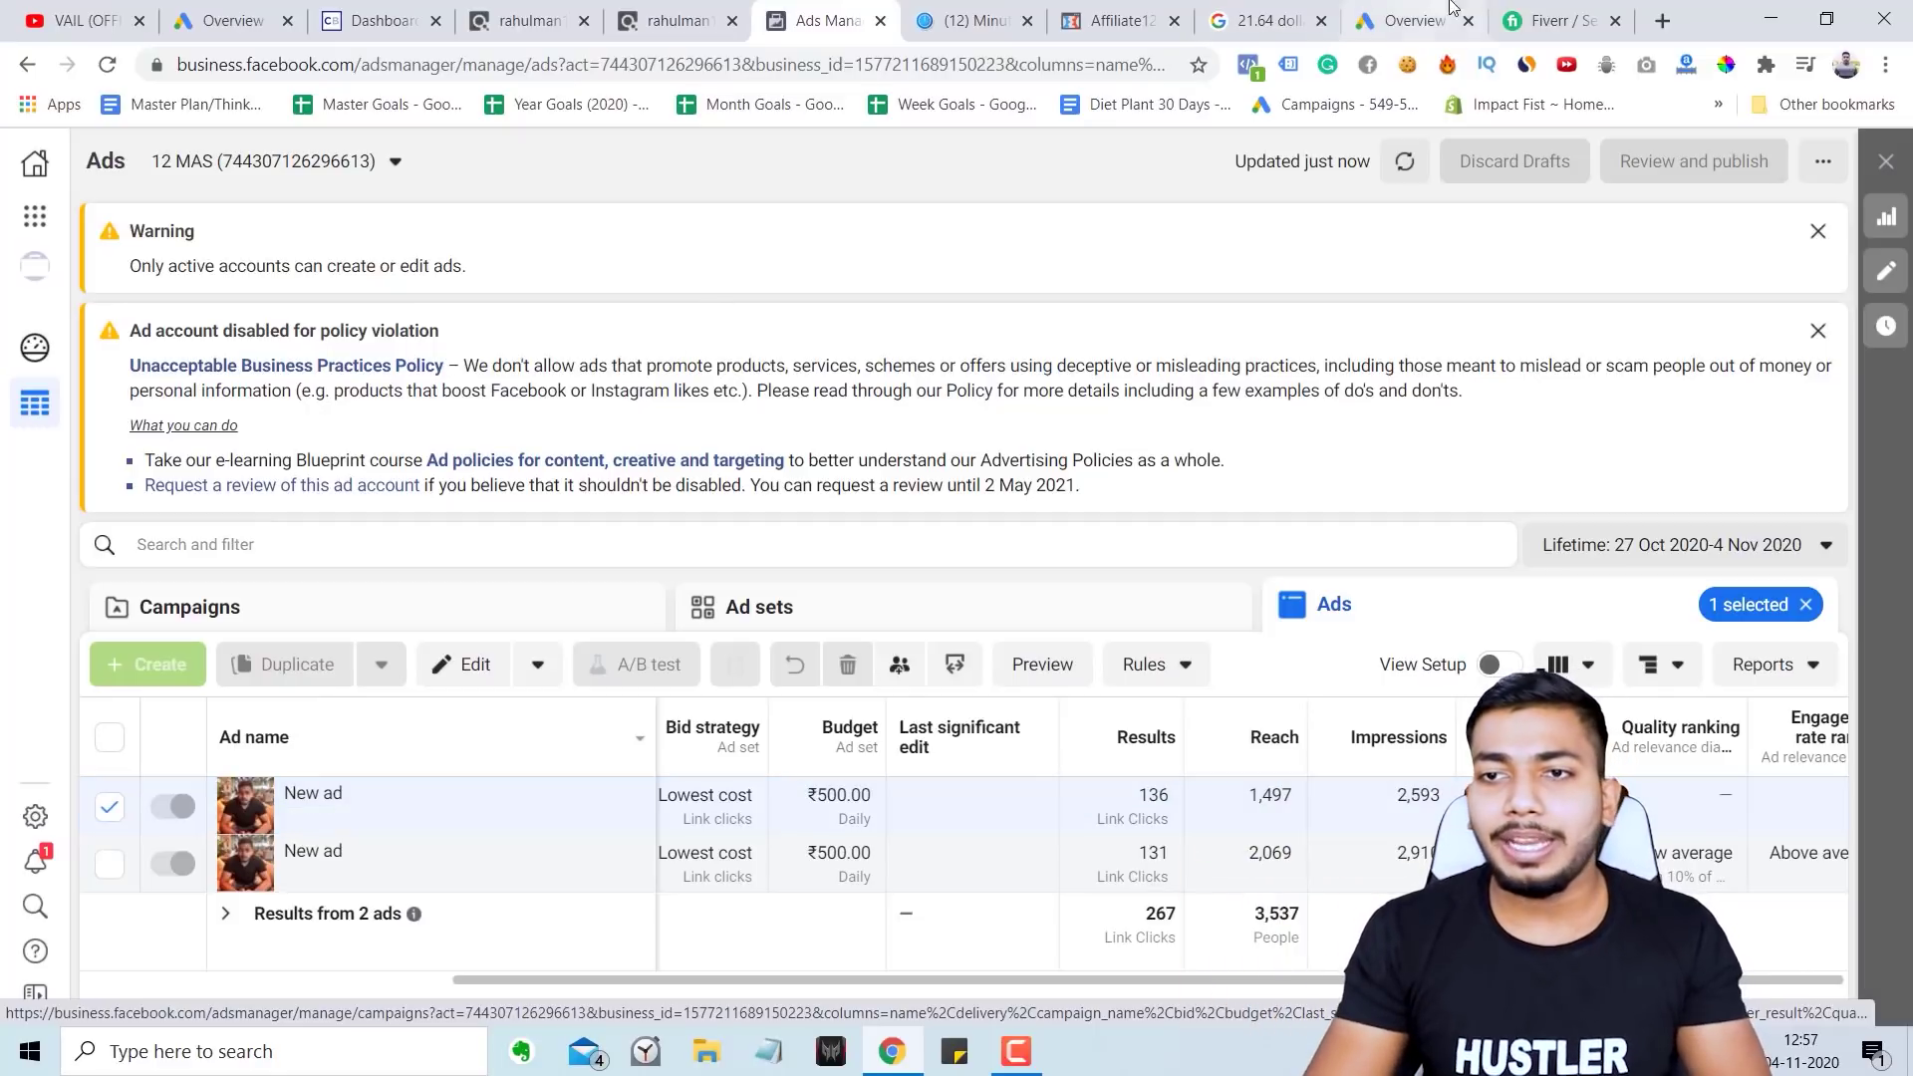
{"action": "left_click", "coordinate": [1554, 20]}
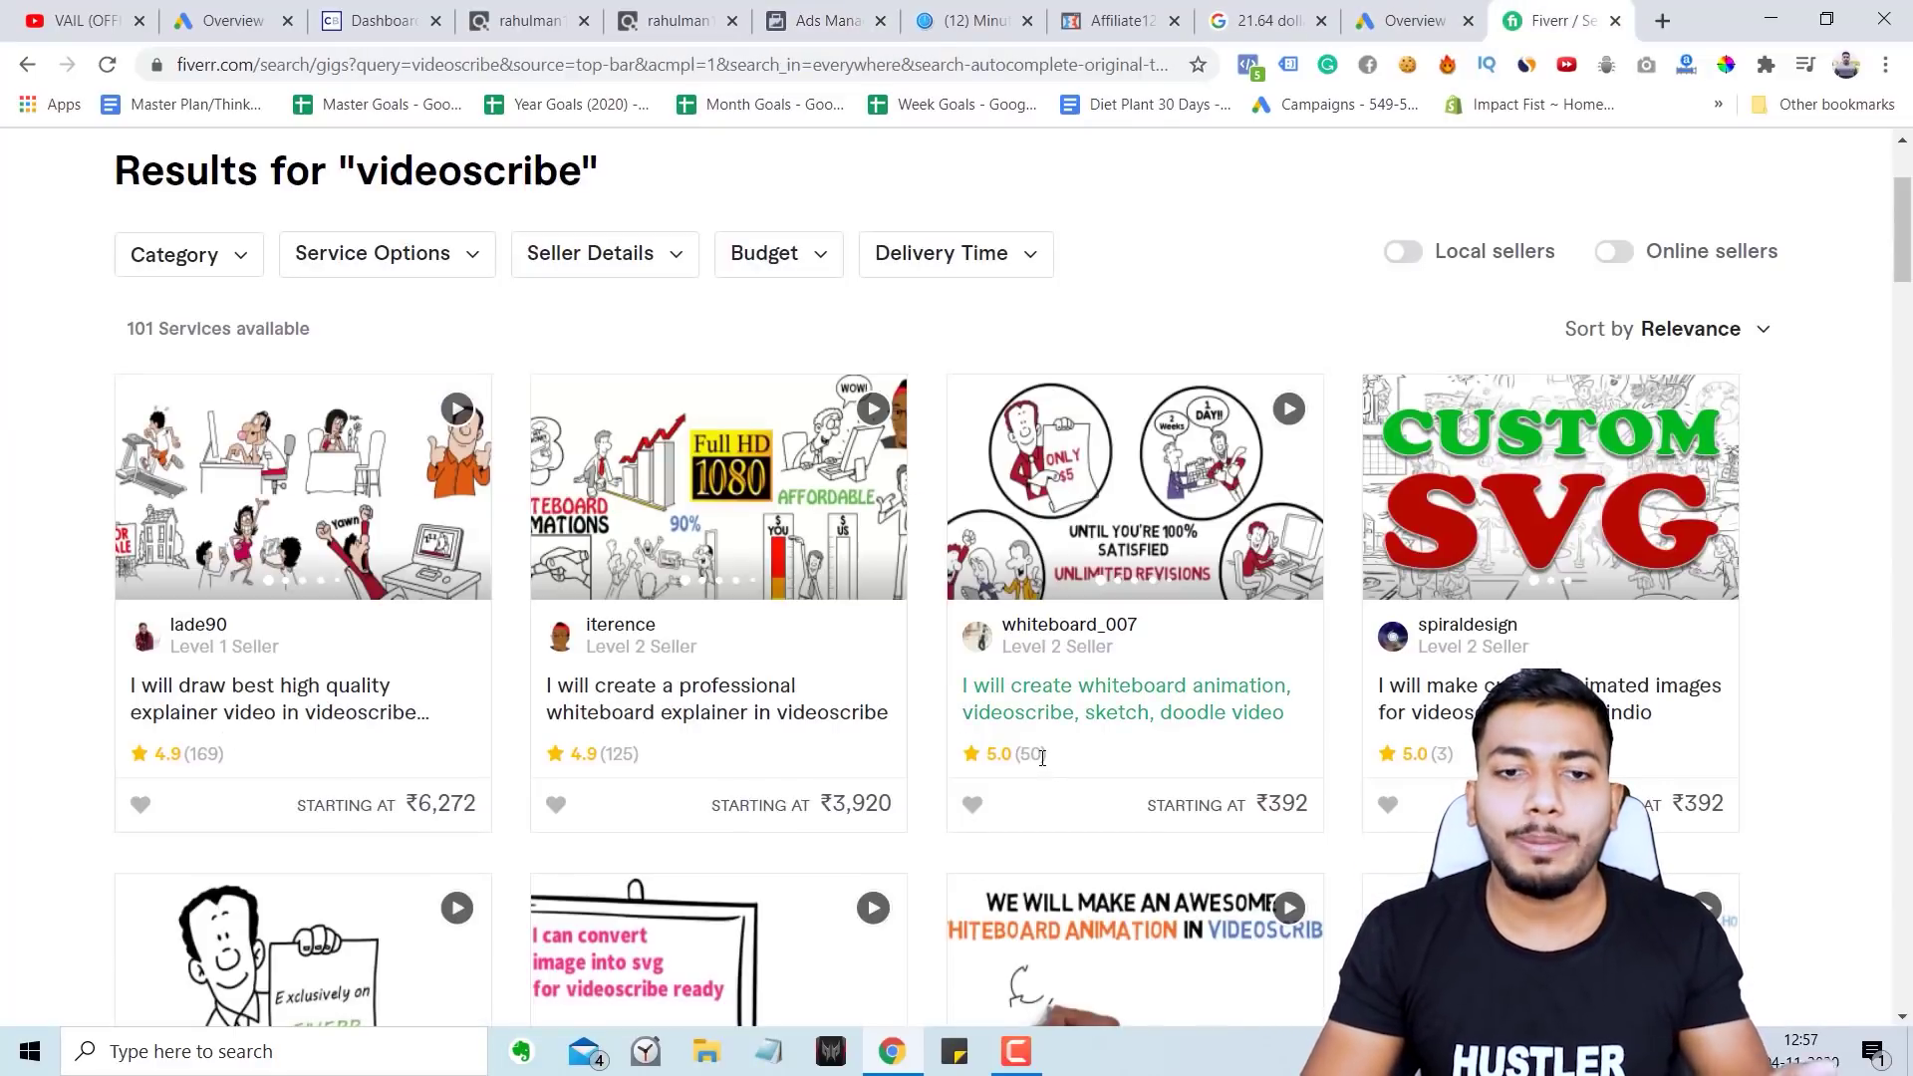
{"action": "left_click", "coordinate": [835, 30]}
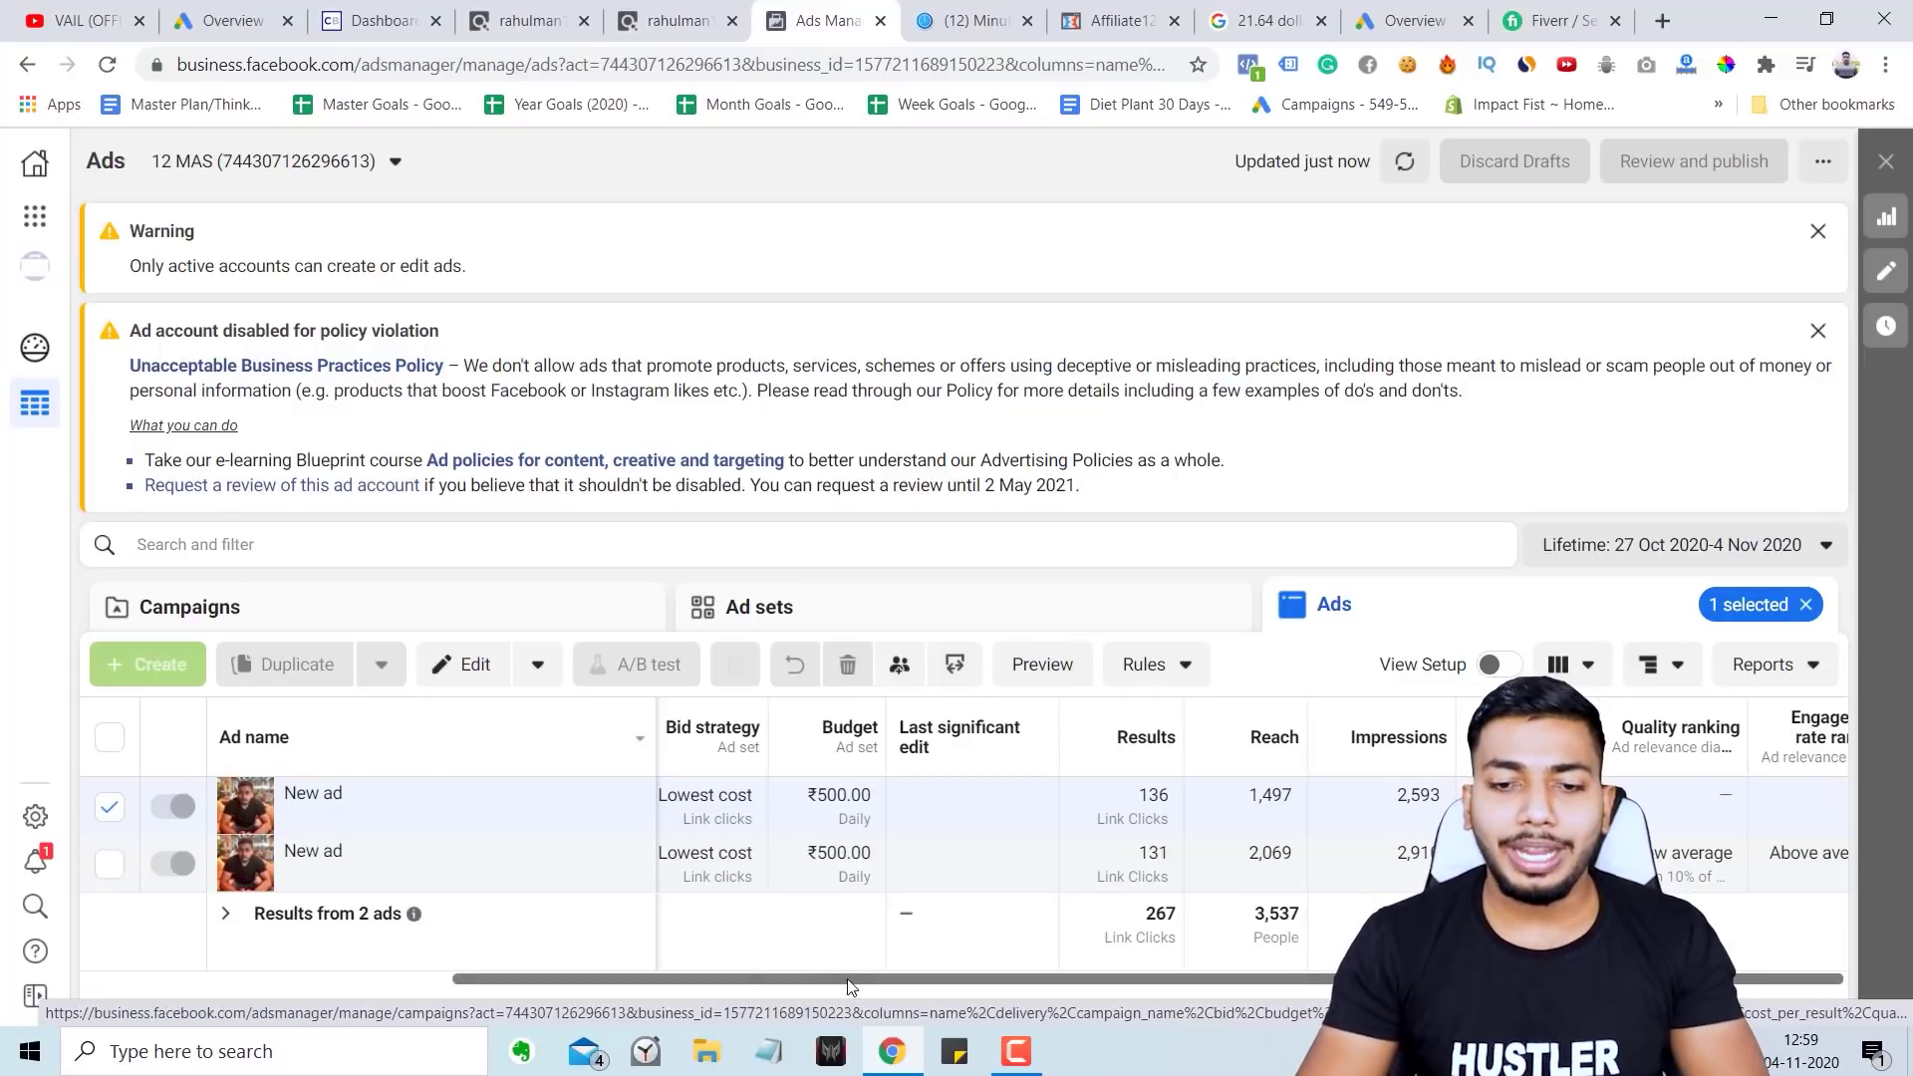
{"action": "left_click_drag", "start_coordinate": [848, 986], "coordinate": [683, 948]}
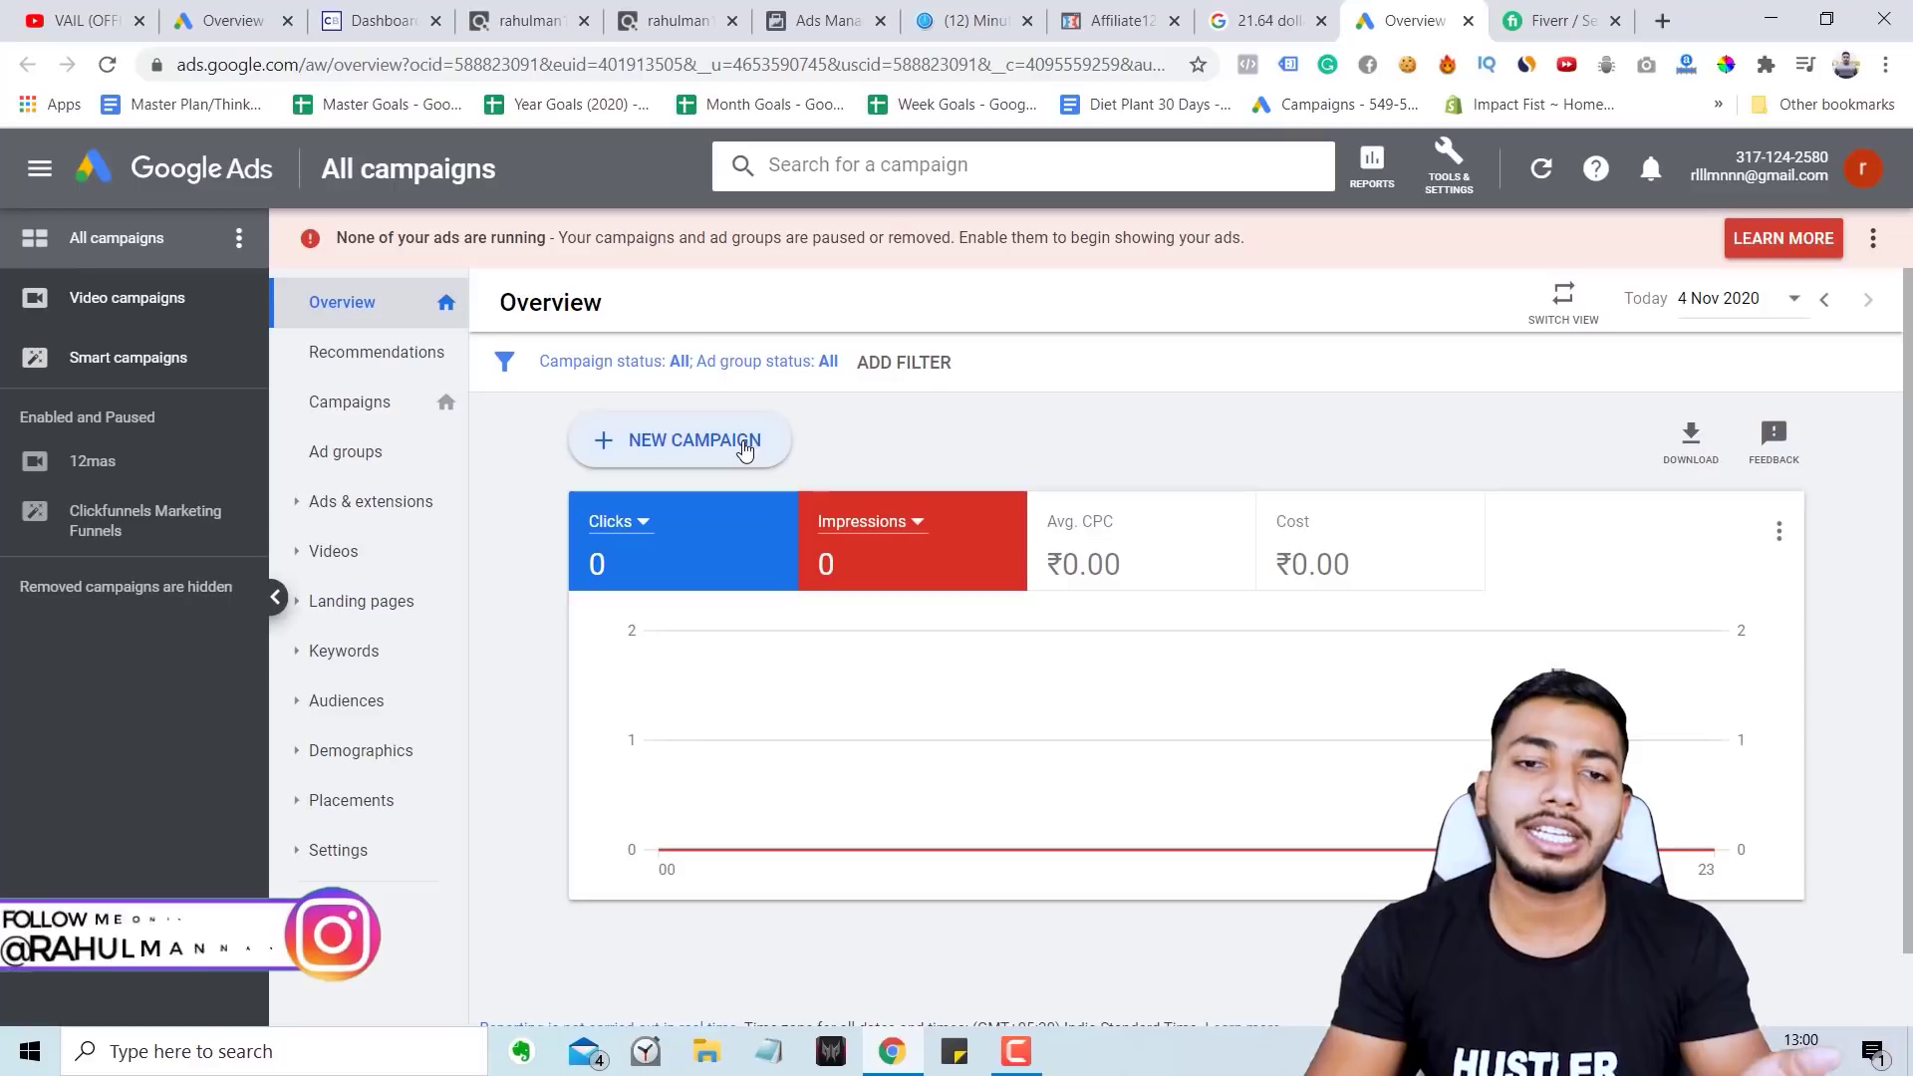
Step: Start a new Google Ads campaign with the Website traffic goal and the Video campaign type
{"action": "left_click", "coordinate": [744, 450]}
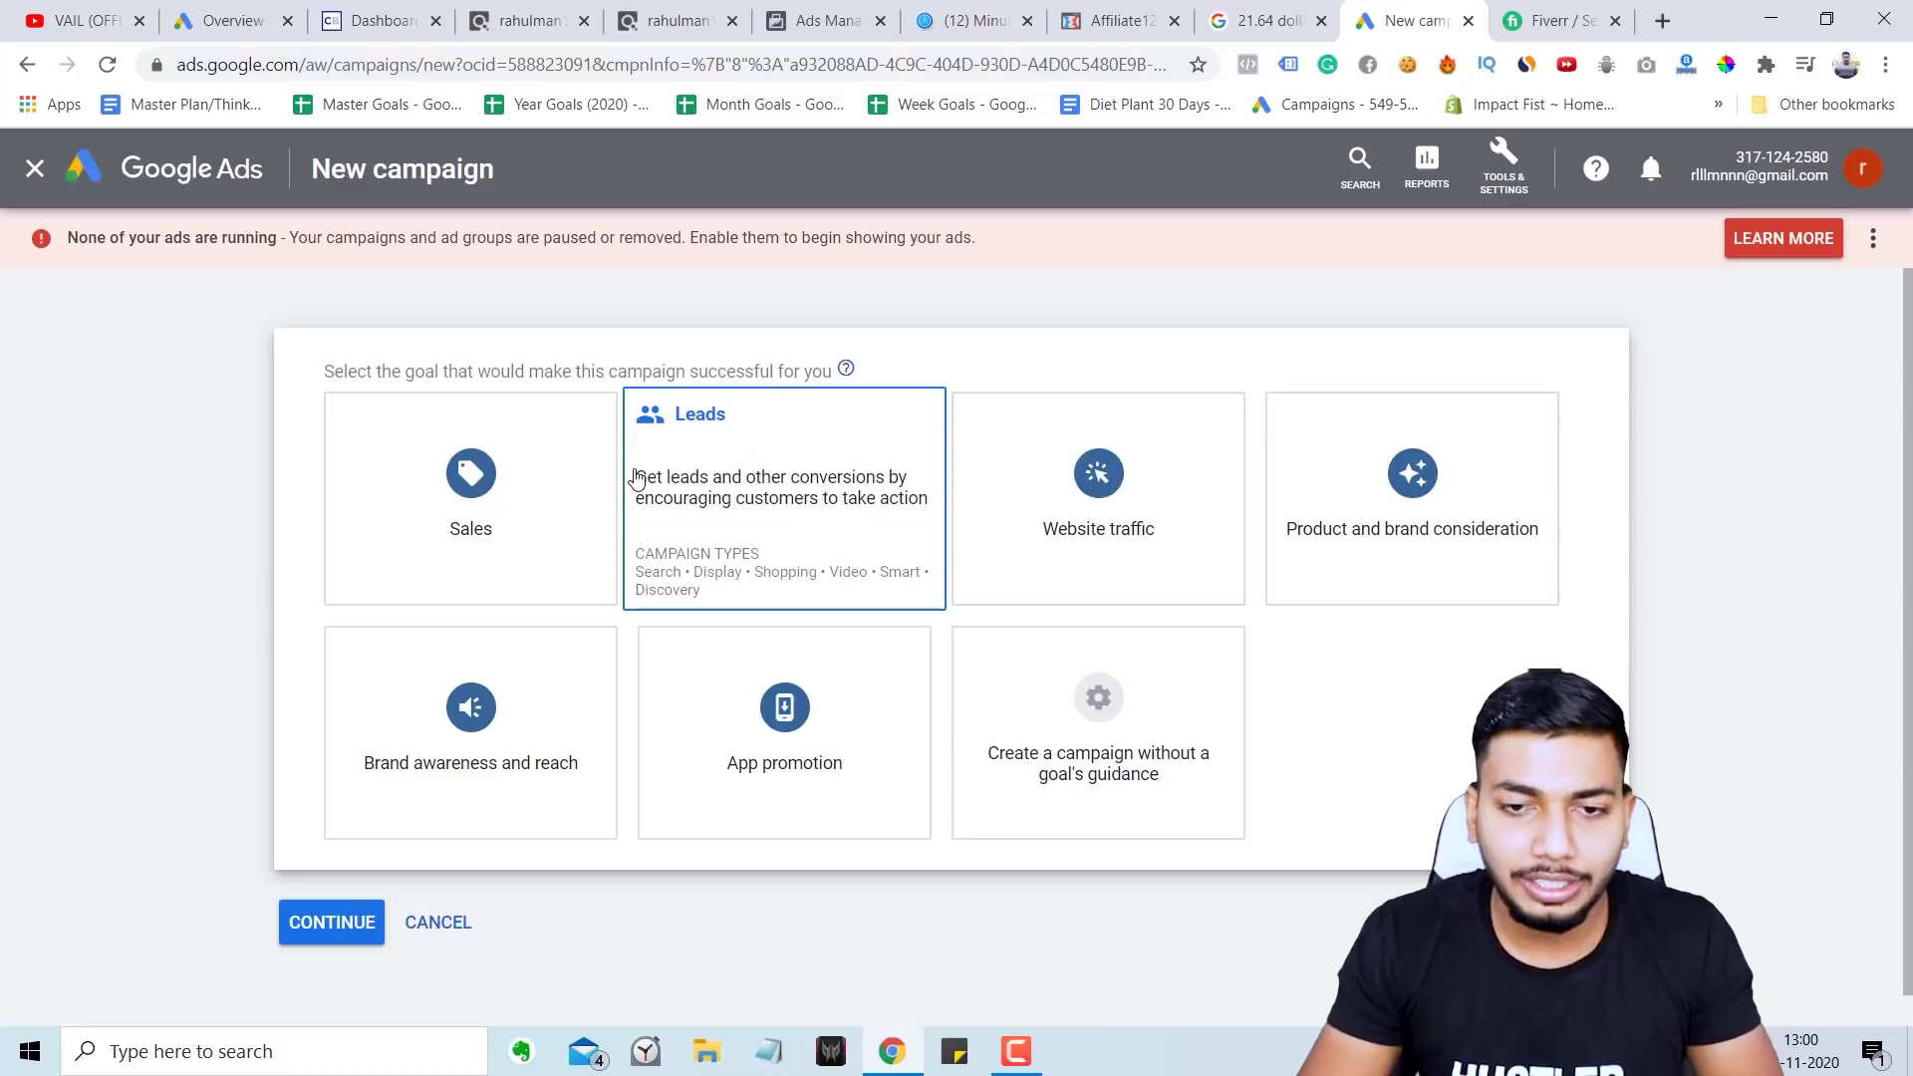
{"action": "left_click", "coordinate": [1168, 500]}
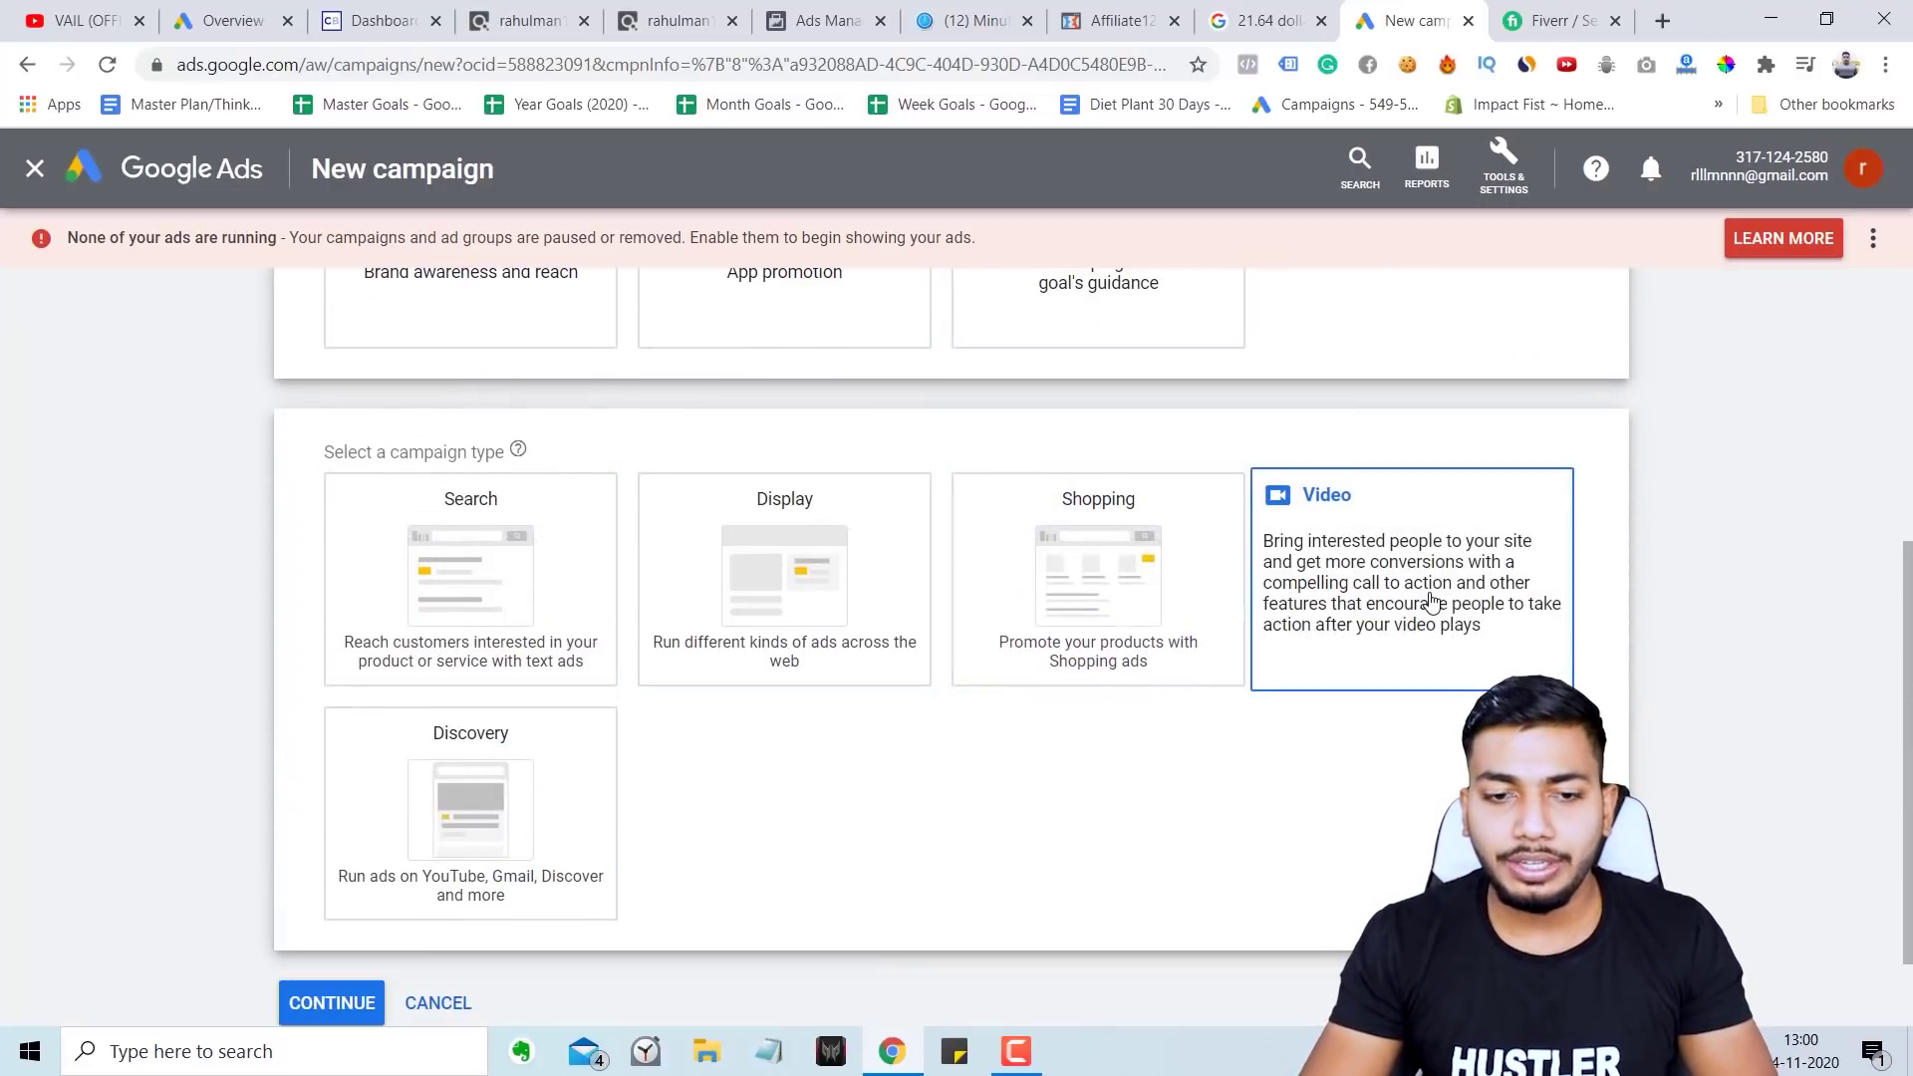
{"action": "left_click", "coordinate": [1425, 598]}
{"action": "left_click", "coordinate": [335, 881]}
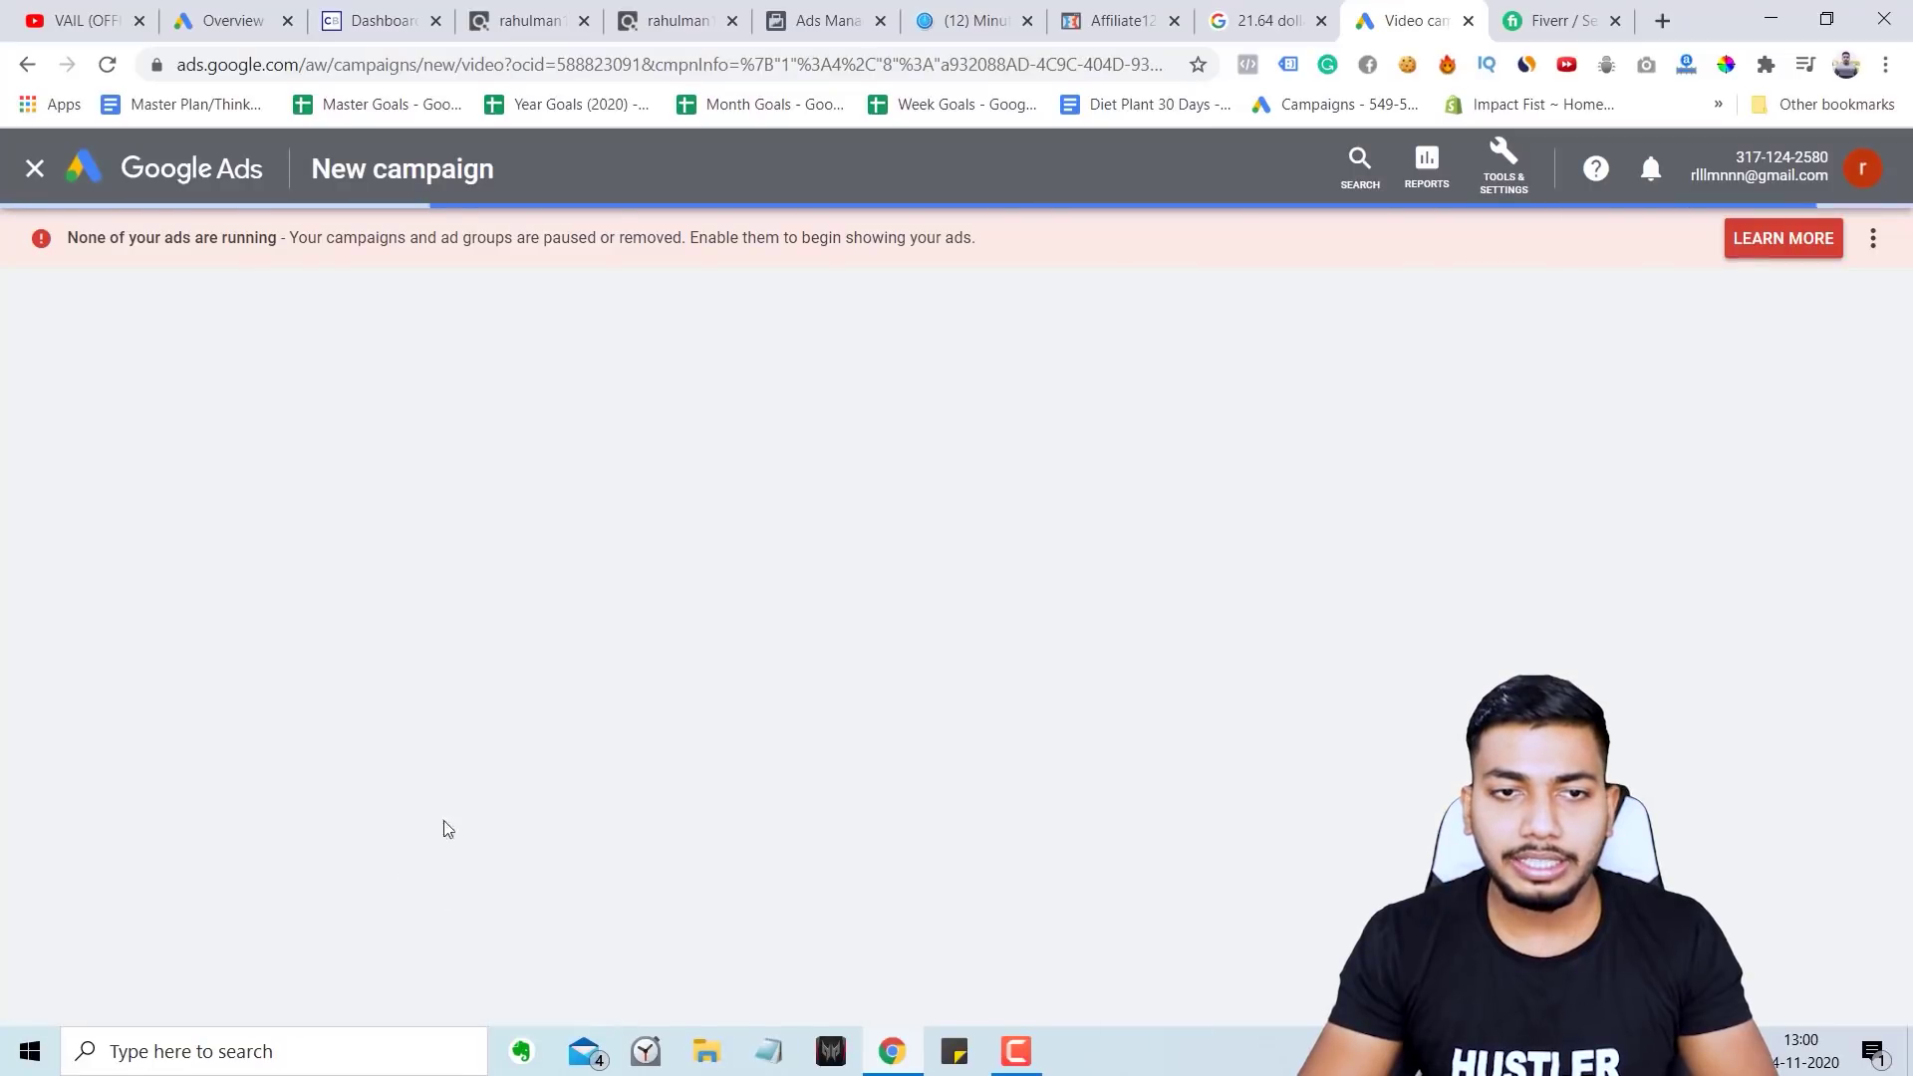
Step: Review the available bid strategies and choose Maximise conversions for the video campaign
{"action": "scroll", "coordinate": [697, 518], "scroll_direction": "down", "scroll_amount": 2}
{"action": "scroll", "coordinate": [694, 529], "scroll_direction": "down", "scroll_amount": 2}
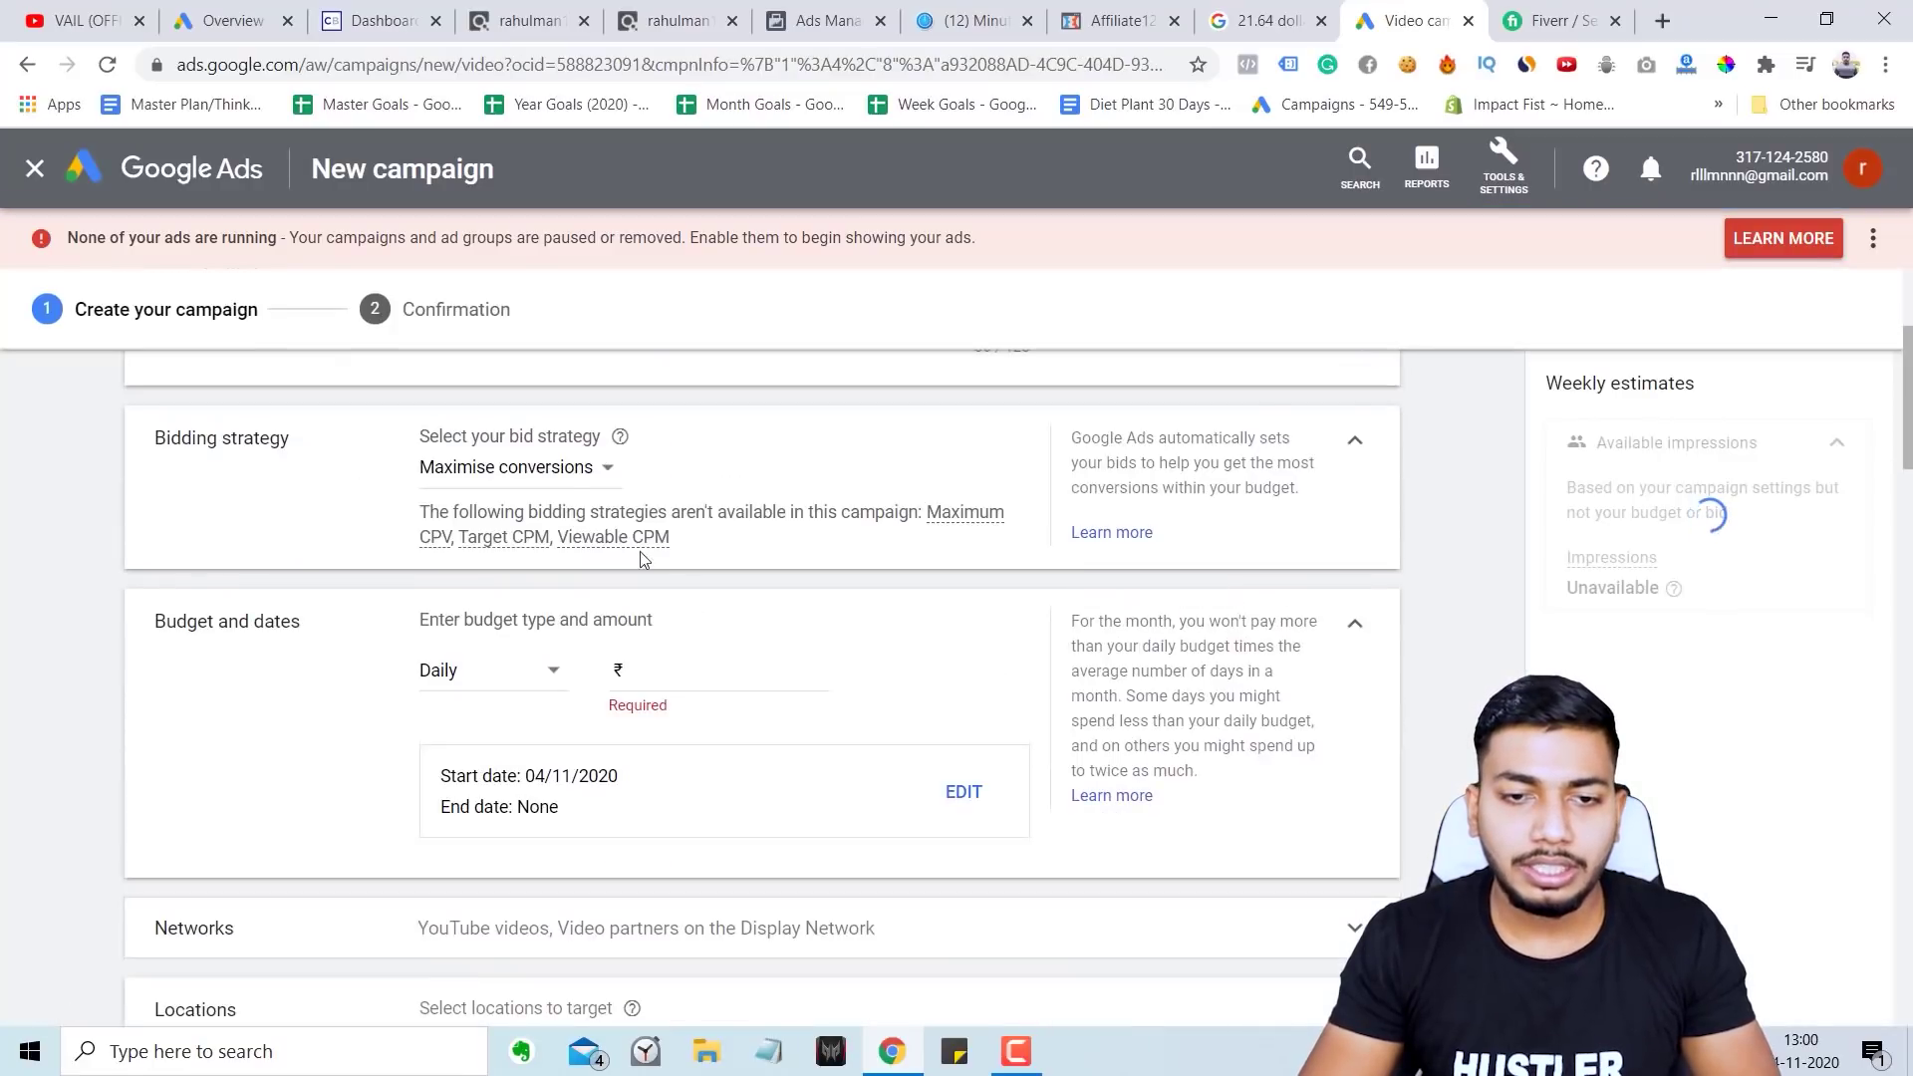
{"action": "left_click", "coordinate": [546, 480]}
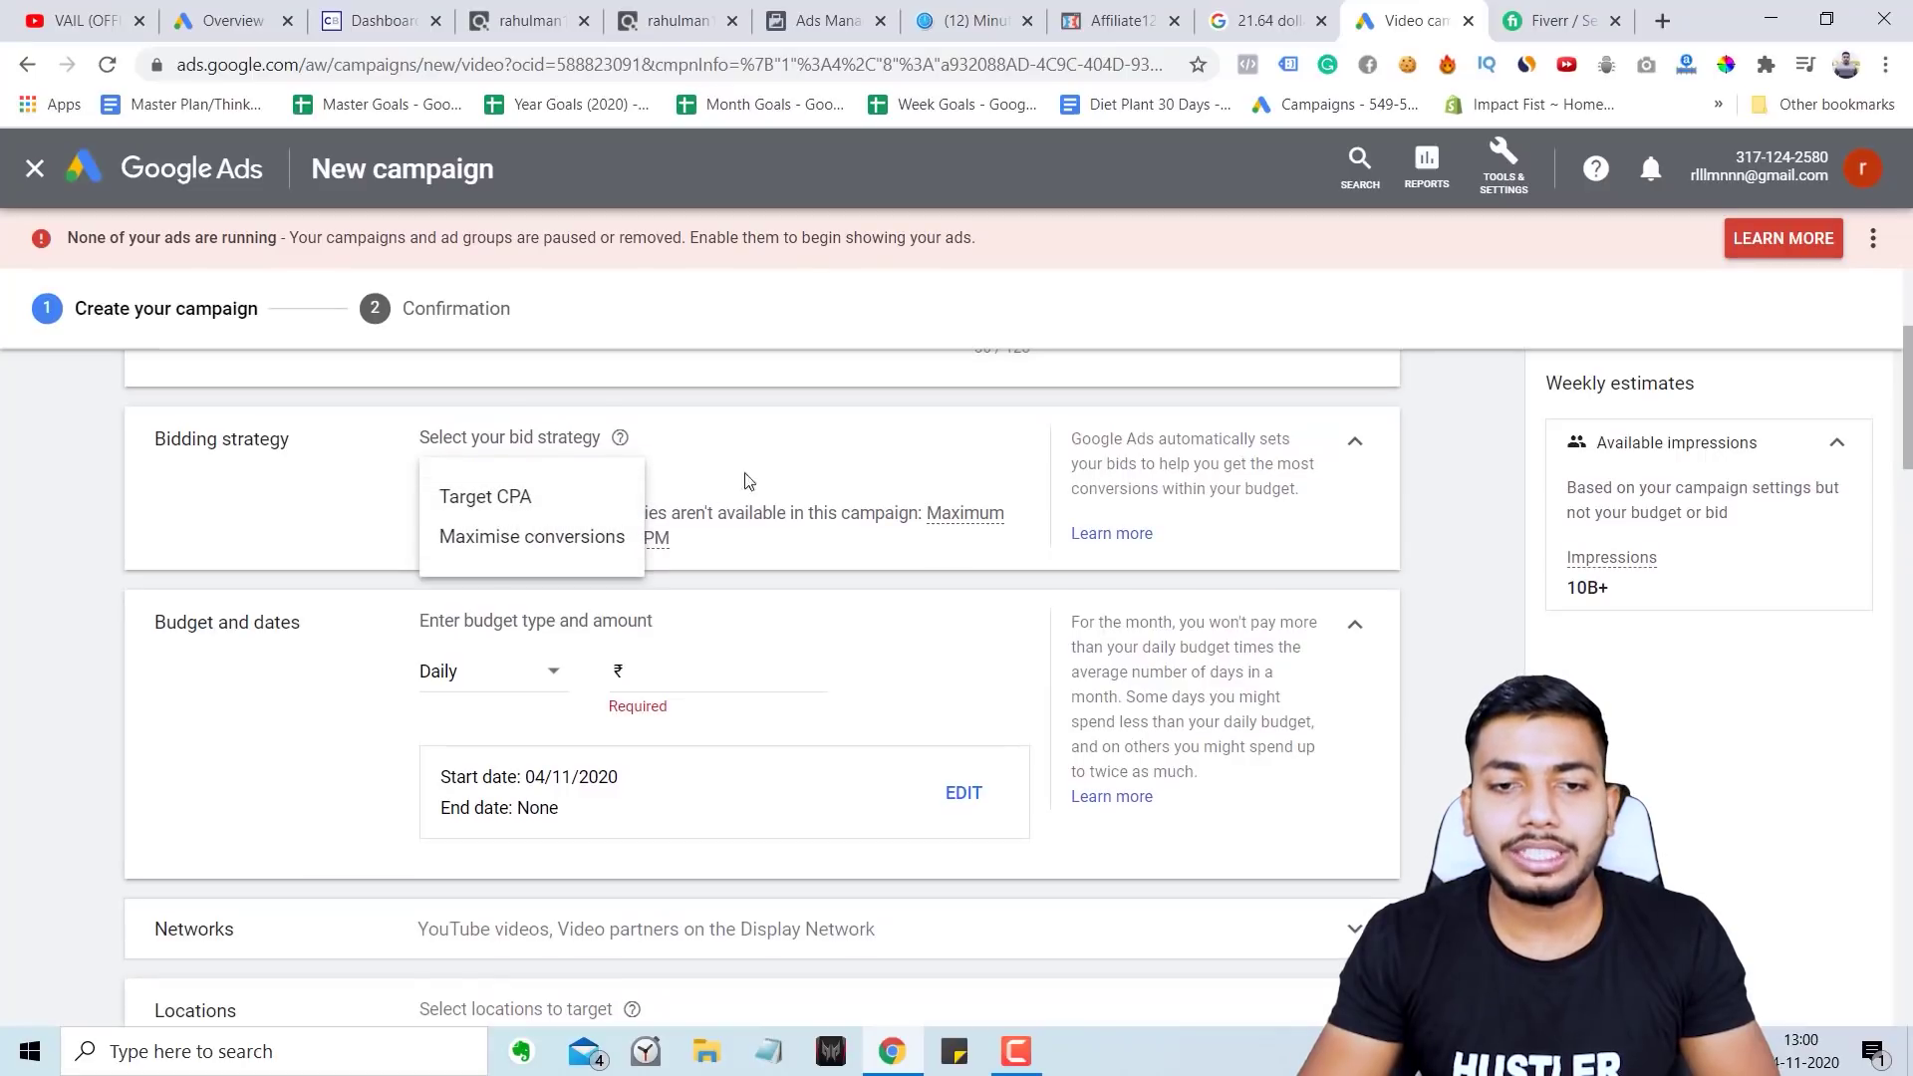
{"action": "key", "text": "Down"}
{"action": "key", "text": "Return"}
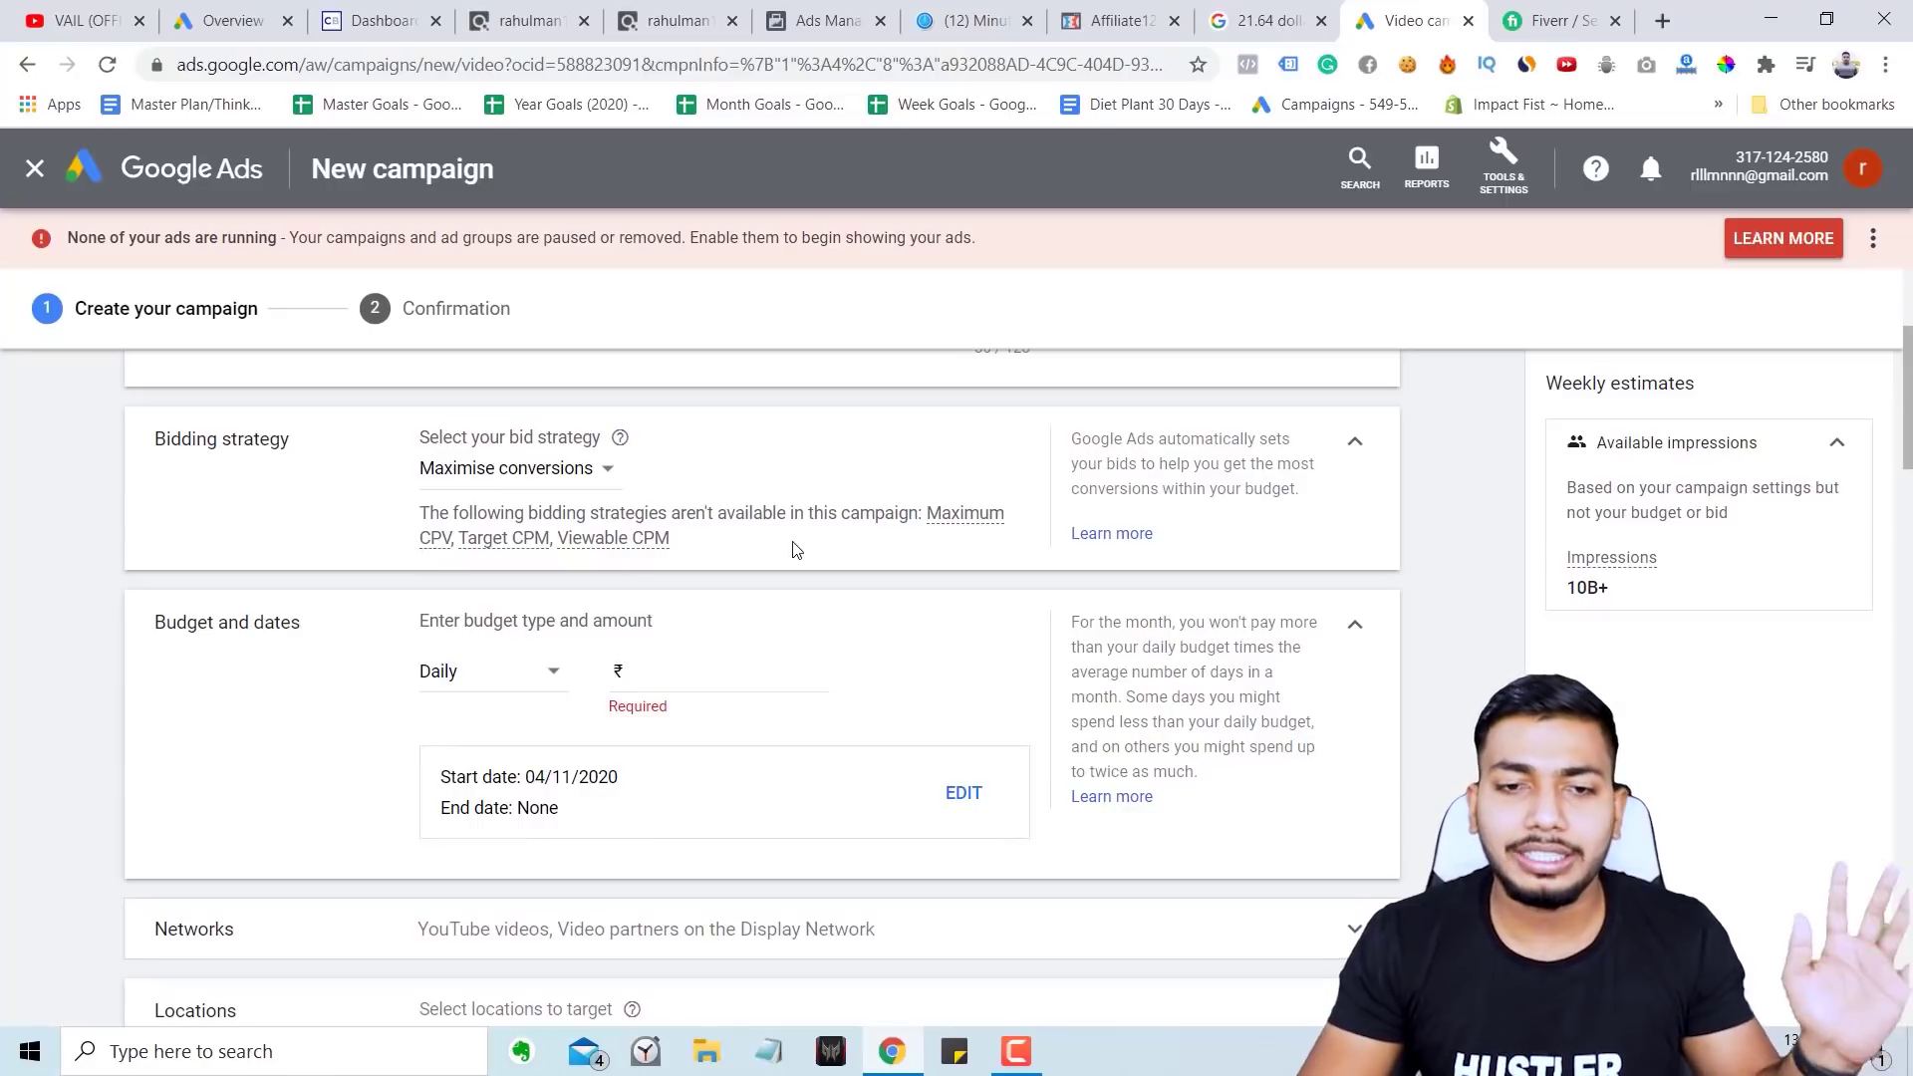
Step: Set the video campaign's daily budget to ₹50
{"action": "scroll", "coordinate": [787, 543], "scroll_direction": "down", "scroll_amount": 2}
{"action": "scroll", "coordinate": [671, 554], "scroll_direction": "up", "scroll_amount": 3}
{"action": "scroll", "coordinate": [757, 747], "scroll_direction": "down", "scroll_amount": 2}
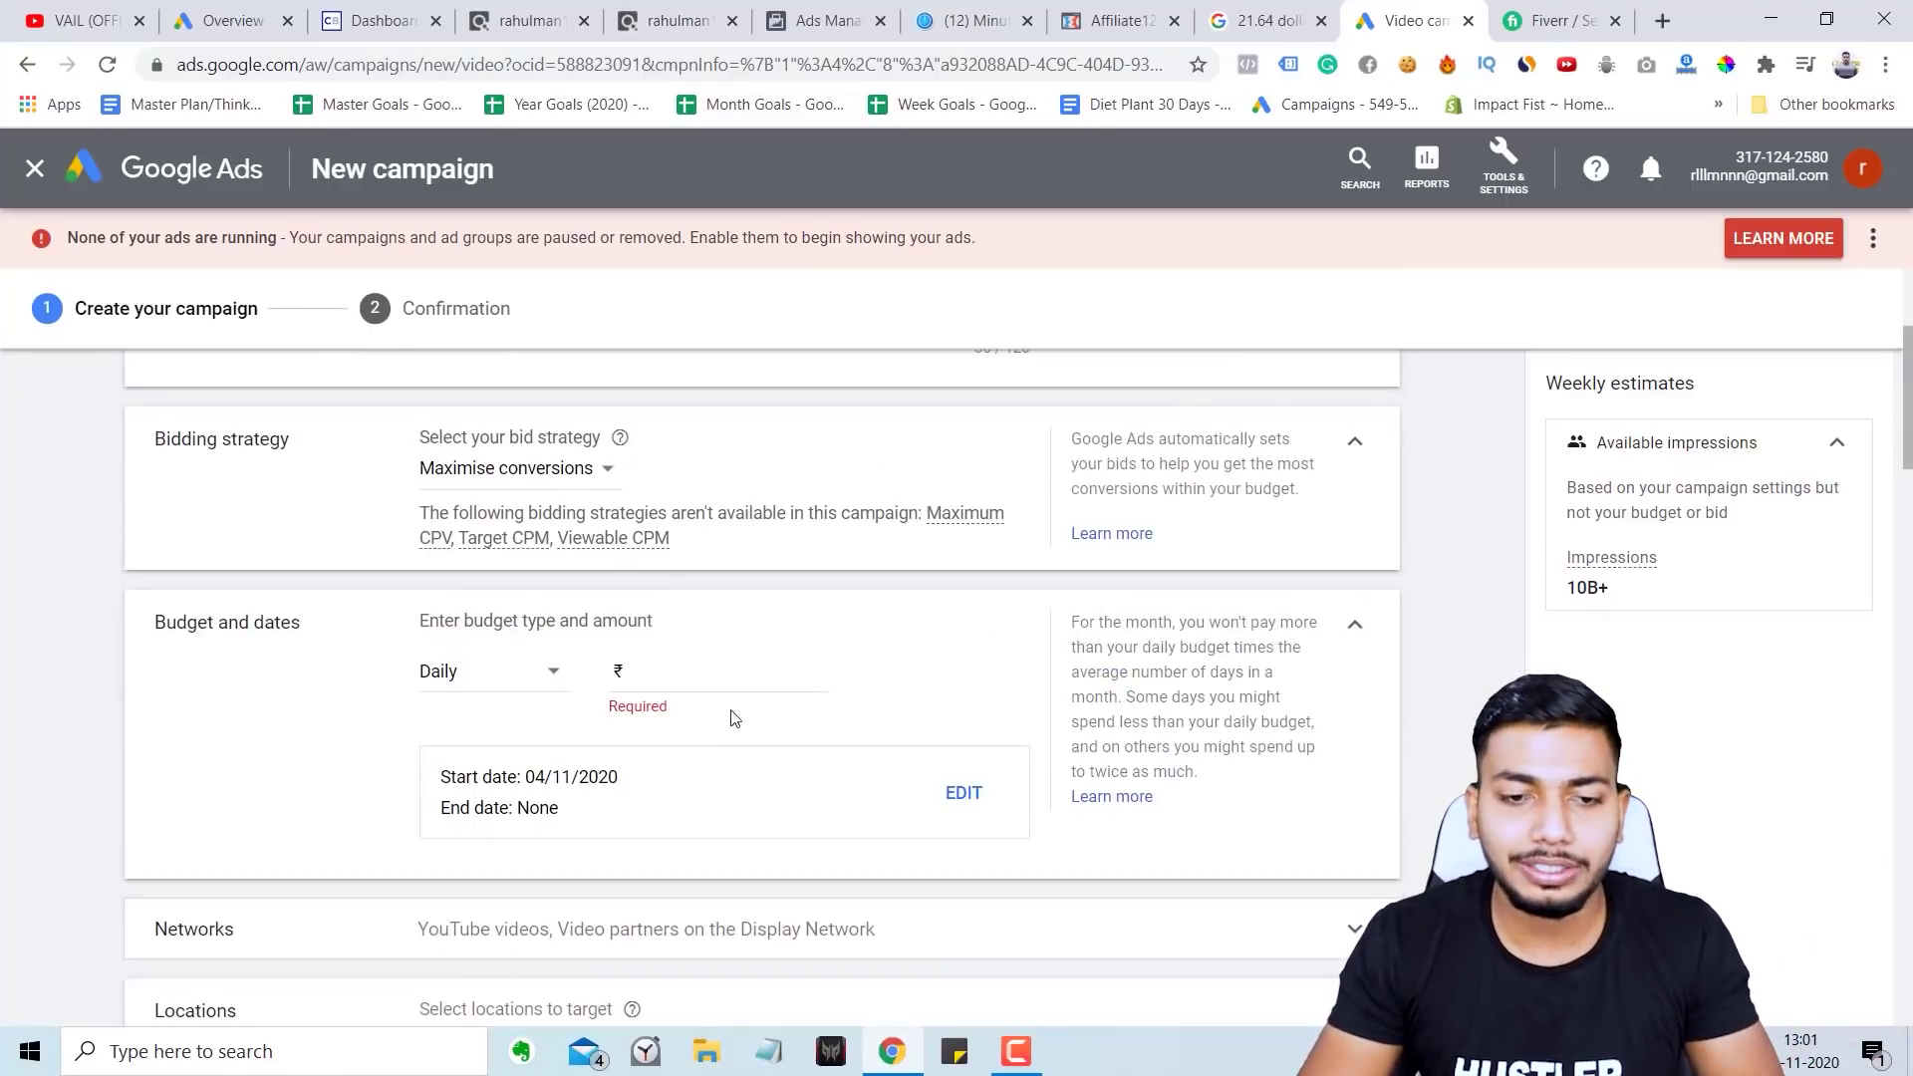
{"action": "type", "text": "50"}
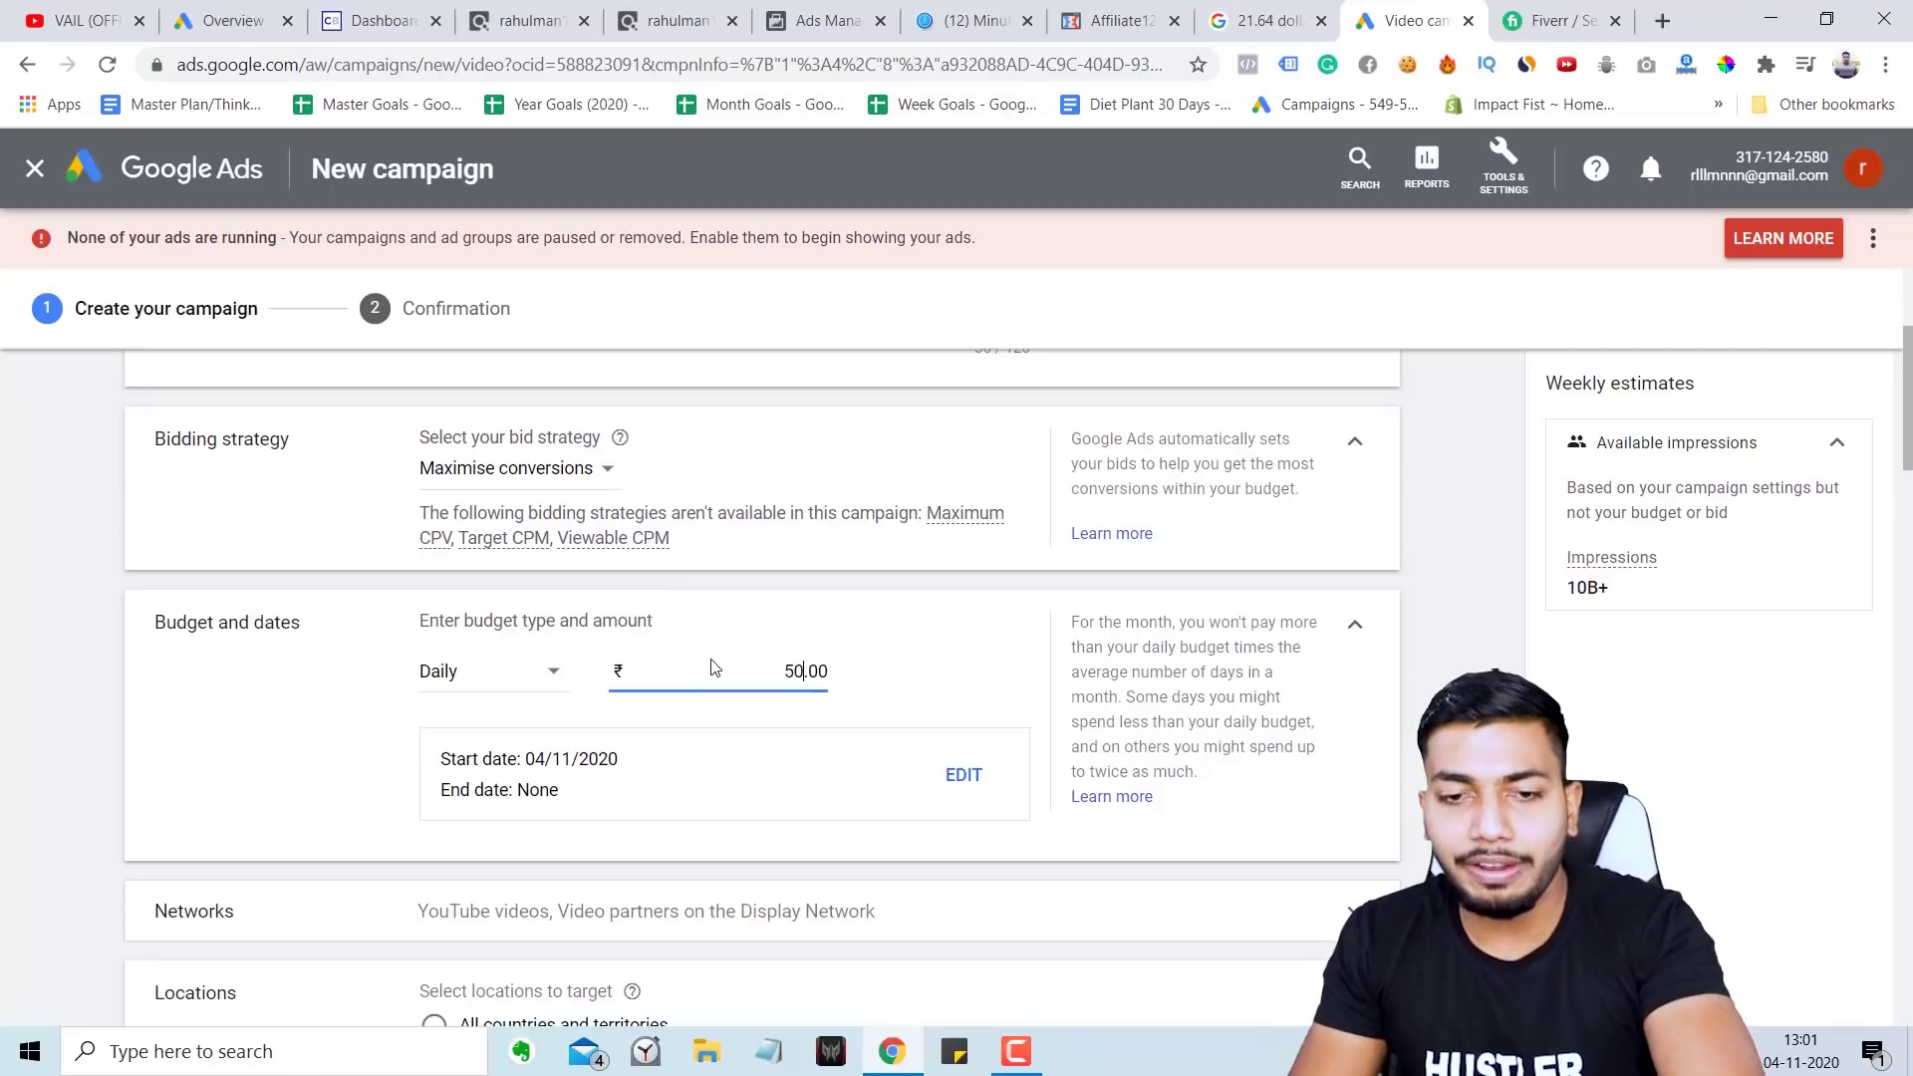
Step: Review the video campaign's targeted locations, customer language, content exclusions and ad extension settings down to the ad group section
{"action": "left_click", "coordinate": [223, 747]}
{"action": "scroll", "coordinate": [224, 747], "scroll_direction": "down", "scroll_amount": 5}
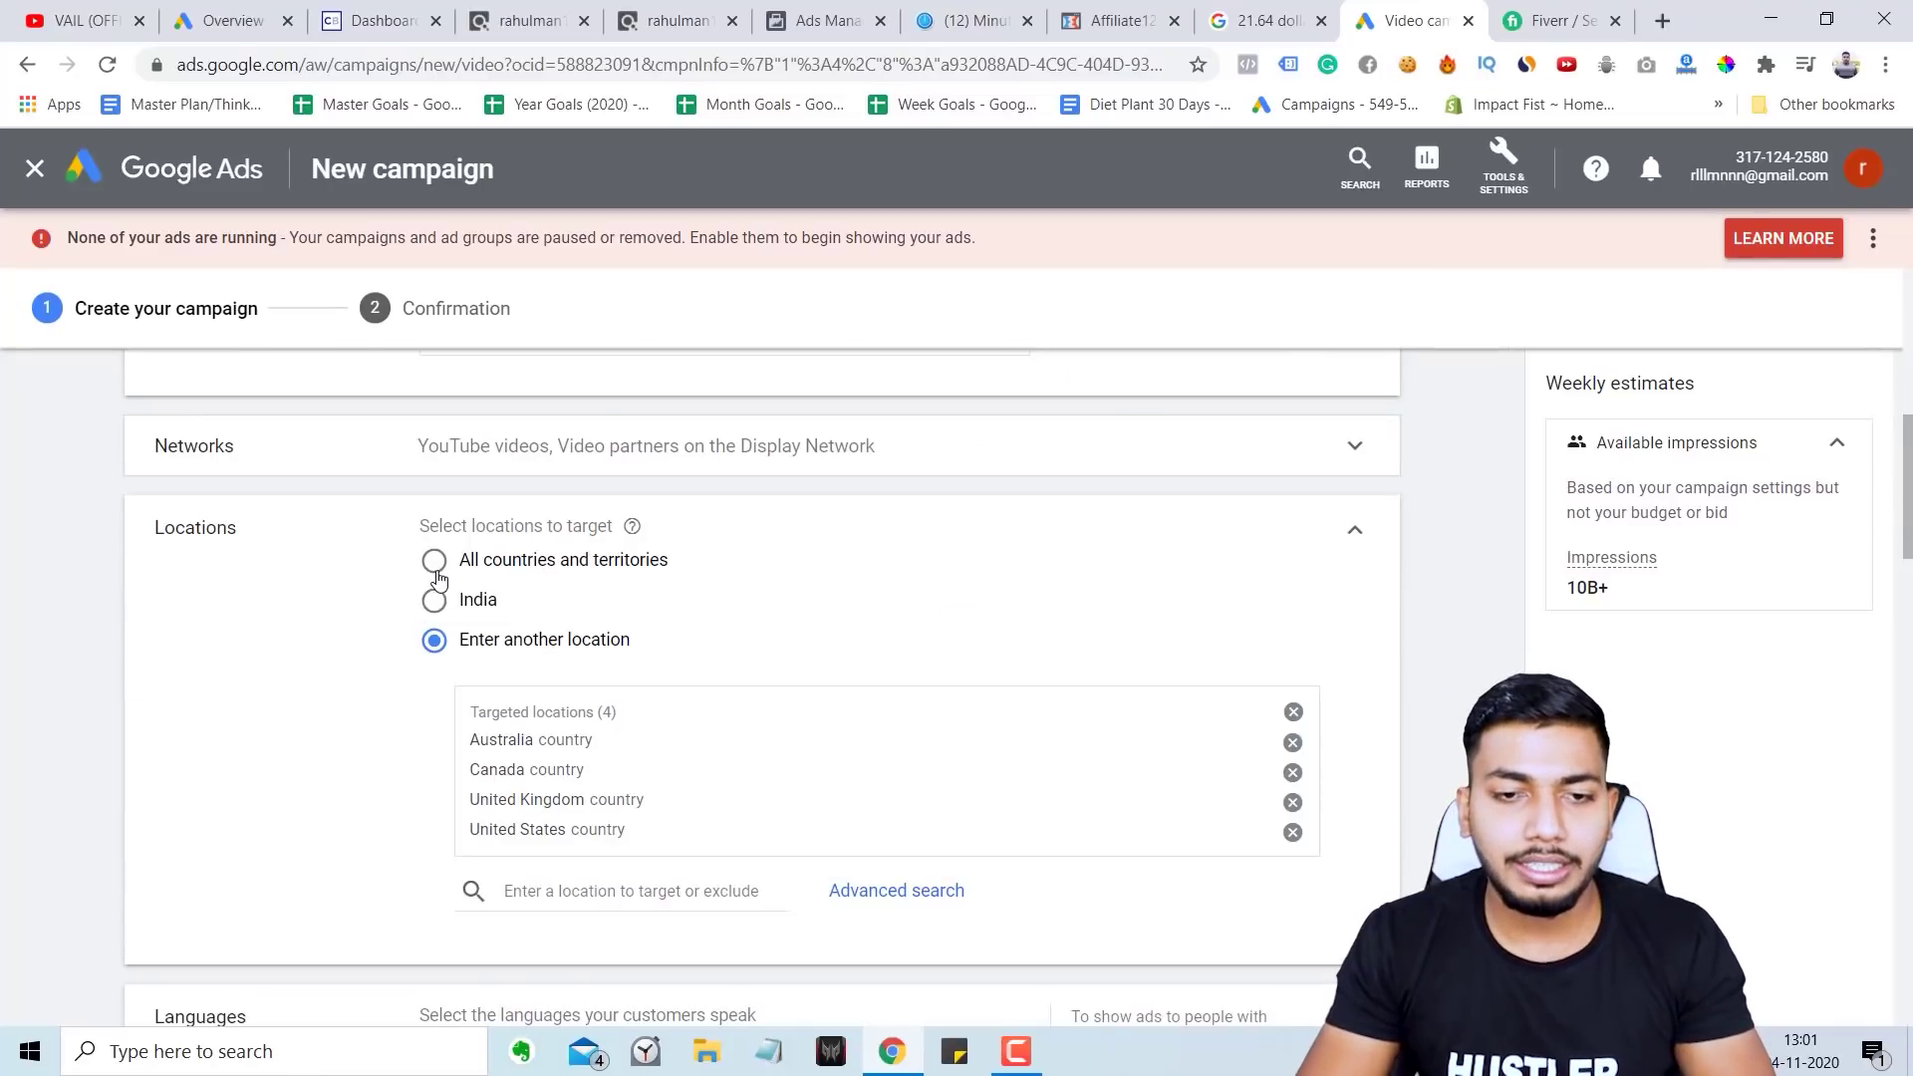
{"action": "scroll", "coordinate": [678, 805], "scroll_direction": "down", "scroll_amount": 2}
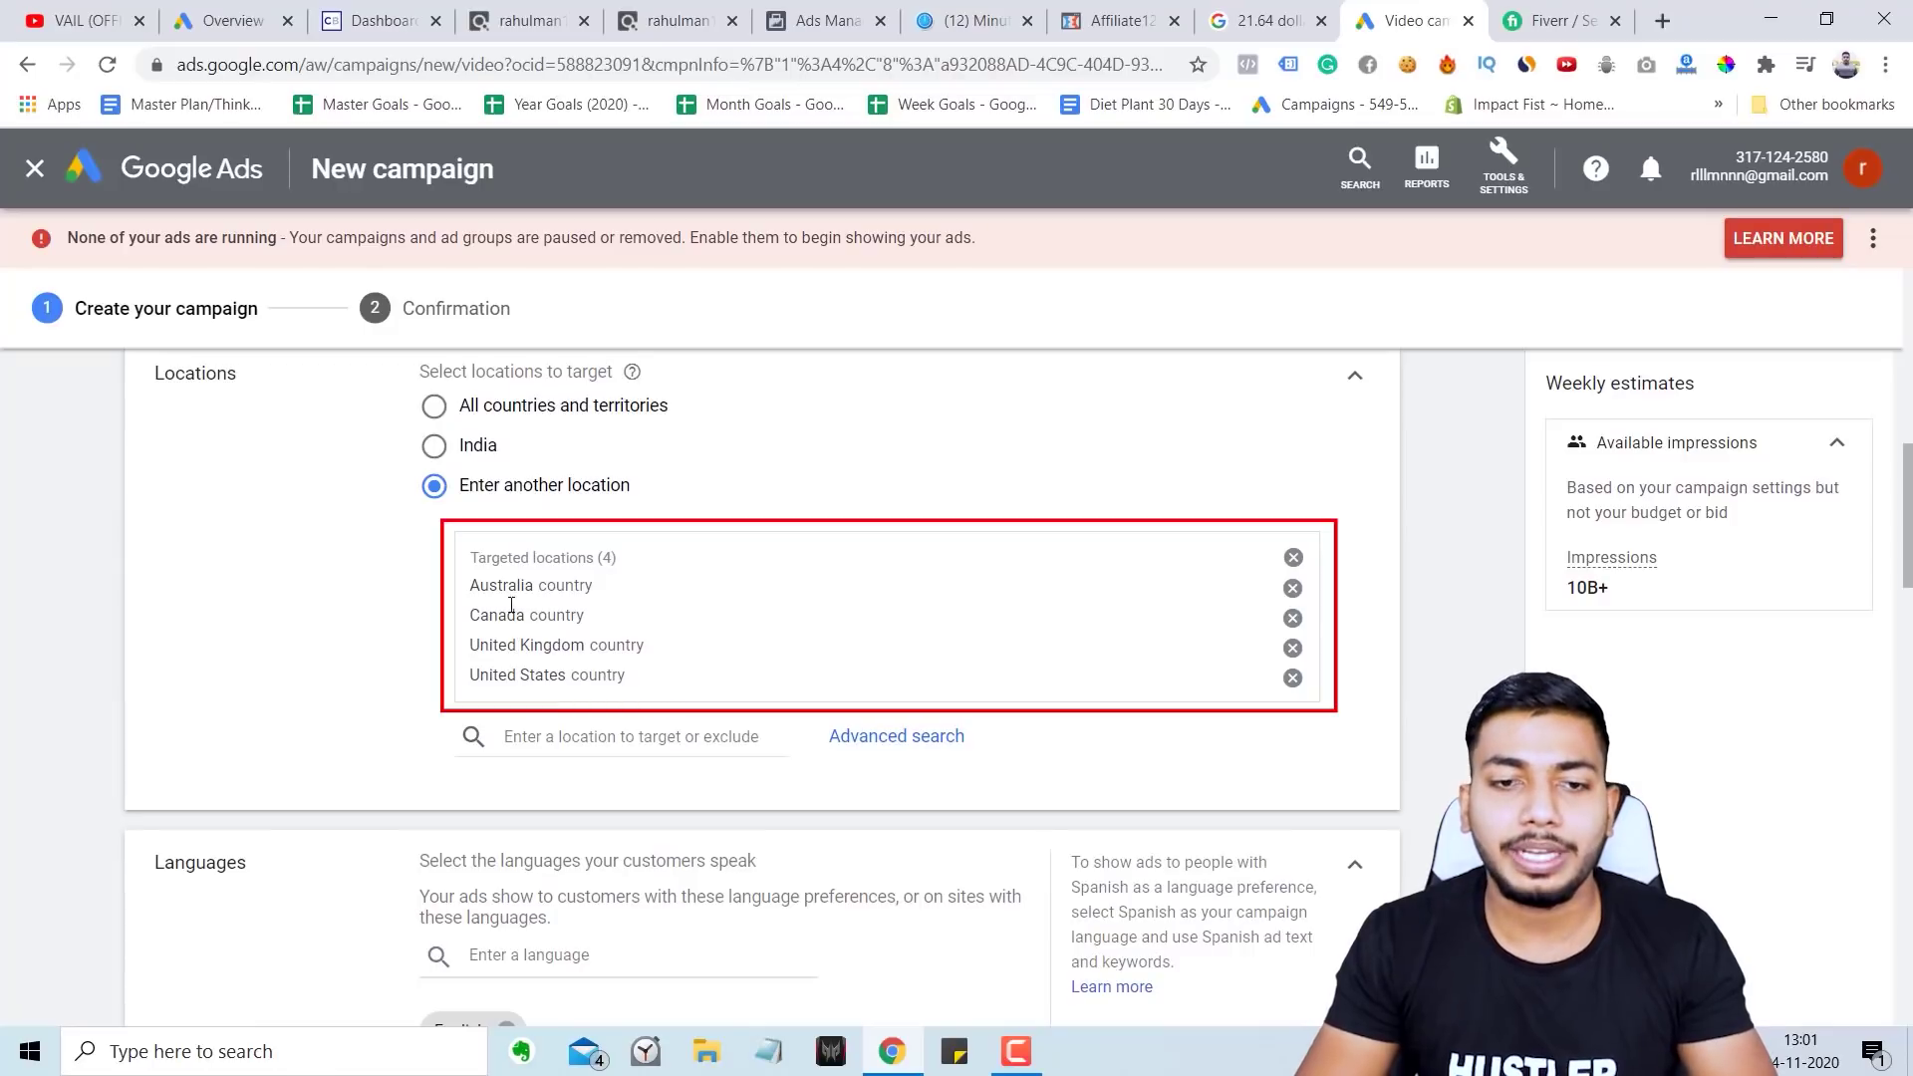
{"action": "scroll", "coordinate": [698, 720], "scroll_direction": "down", "scroll_amount": 3}
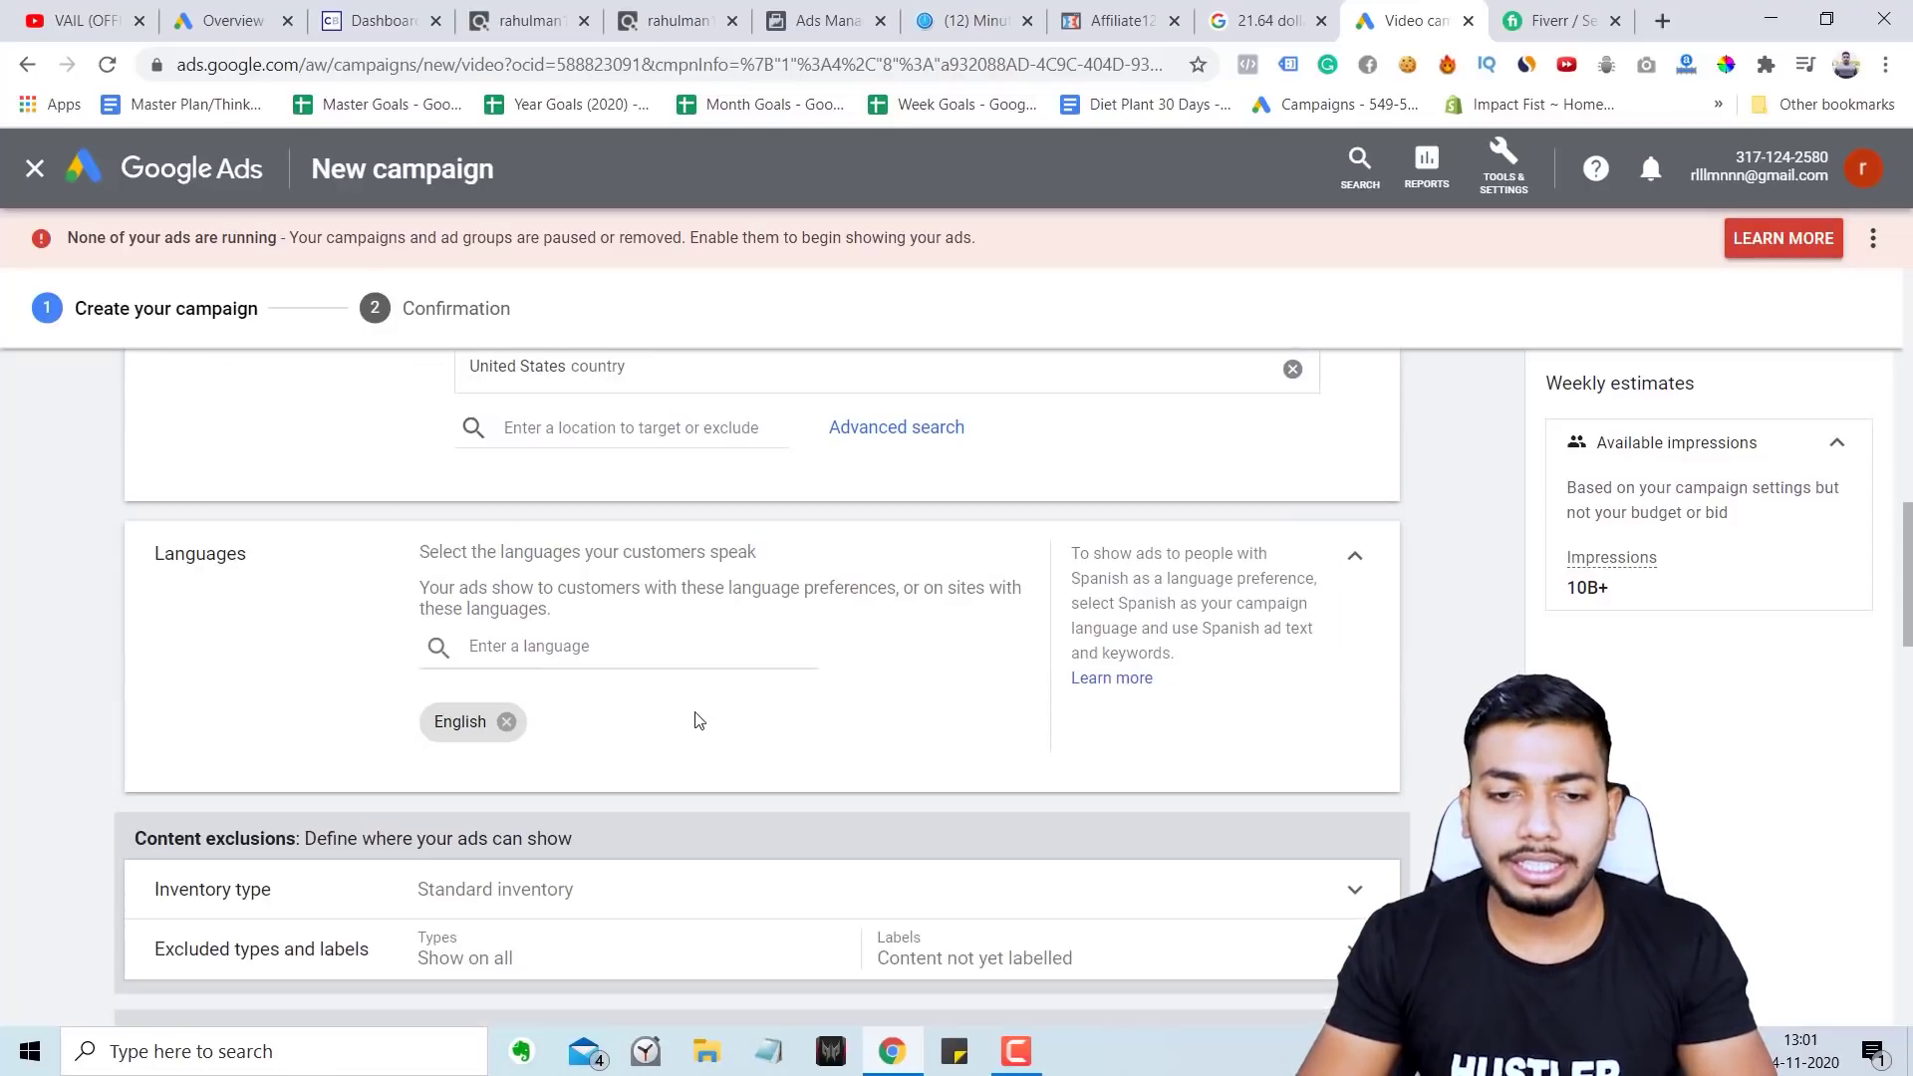
{"action": "scroll", "coordinate": [531, 689], "scroll_direction": "down", "scroll_amount": 3}
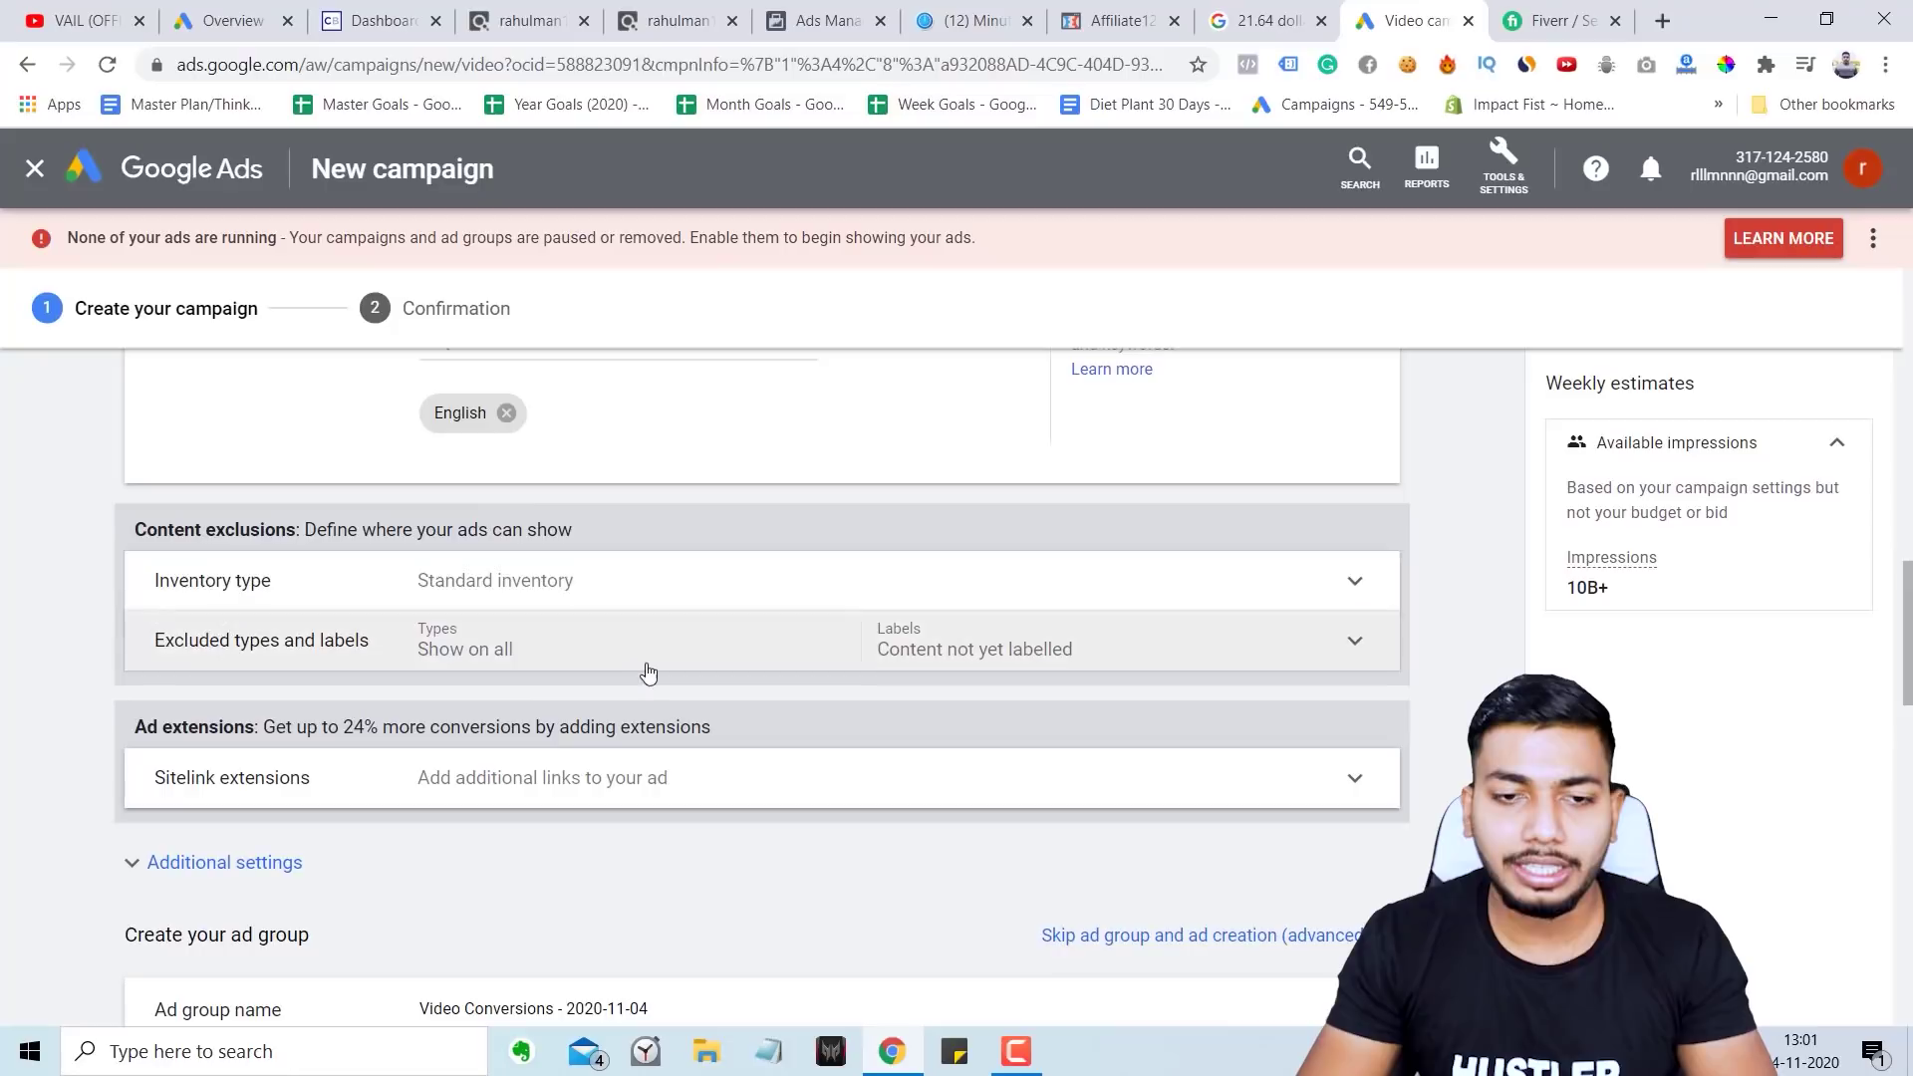
{"action": "scroll", "coordinate": [649, 671], "scroll_direction": "down", "scroll_amount": 3}
{"action": "scroll", "coordinate": [769, 593], "scroll_direction": "up", "scroll_amount": 2}
{"action": "scroll", "coordinate": [722, 671], "scroll_direction": "down", "scroll_amount": 5}
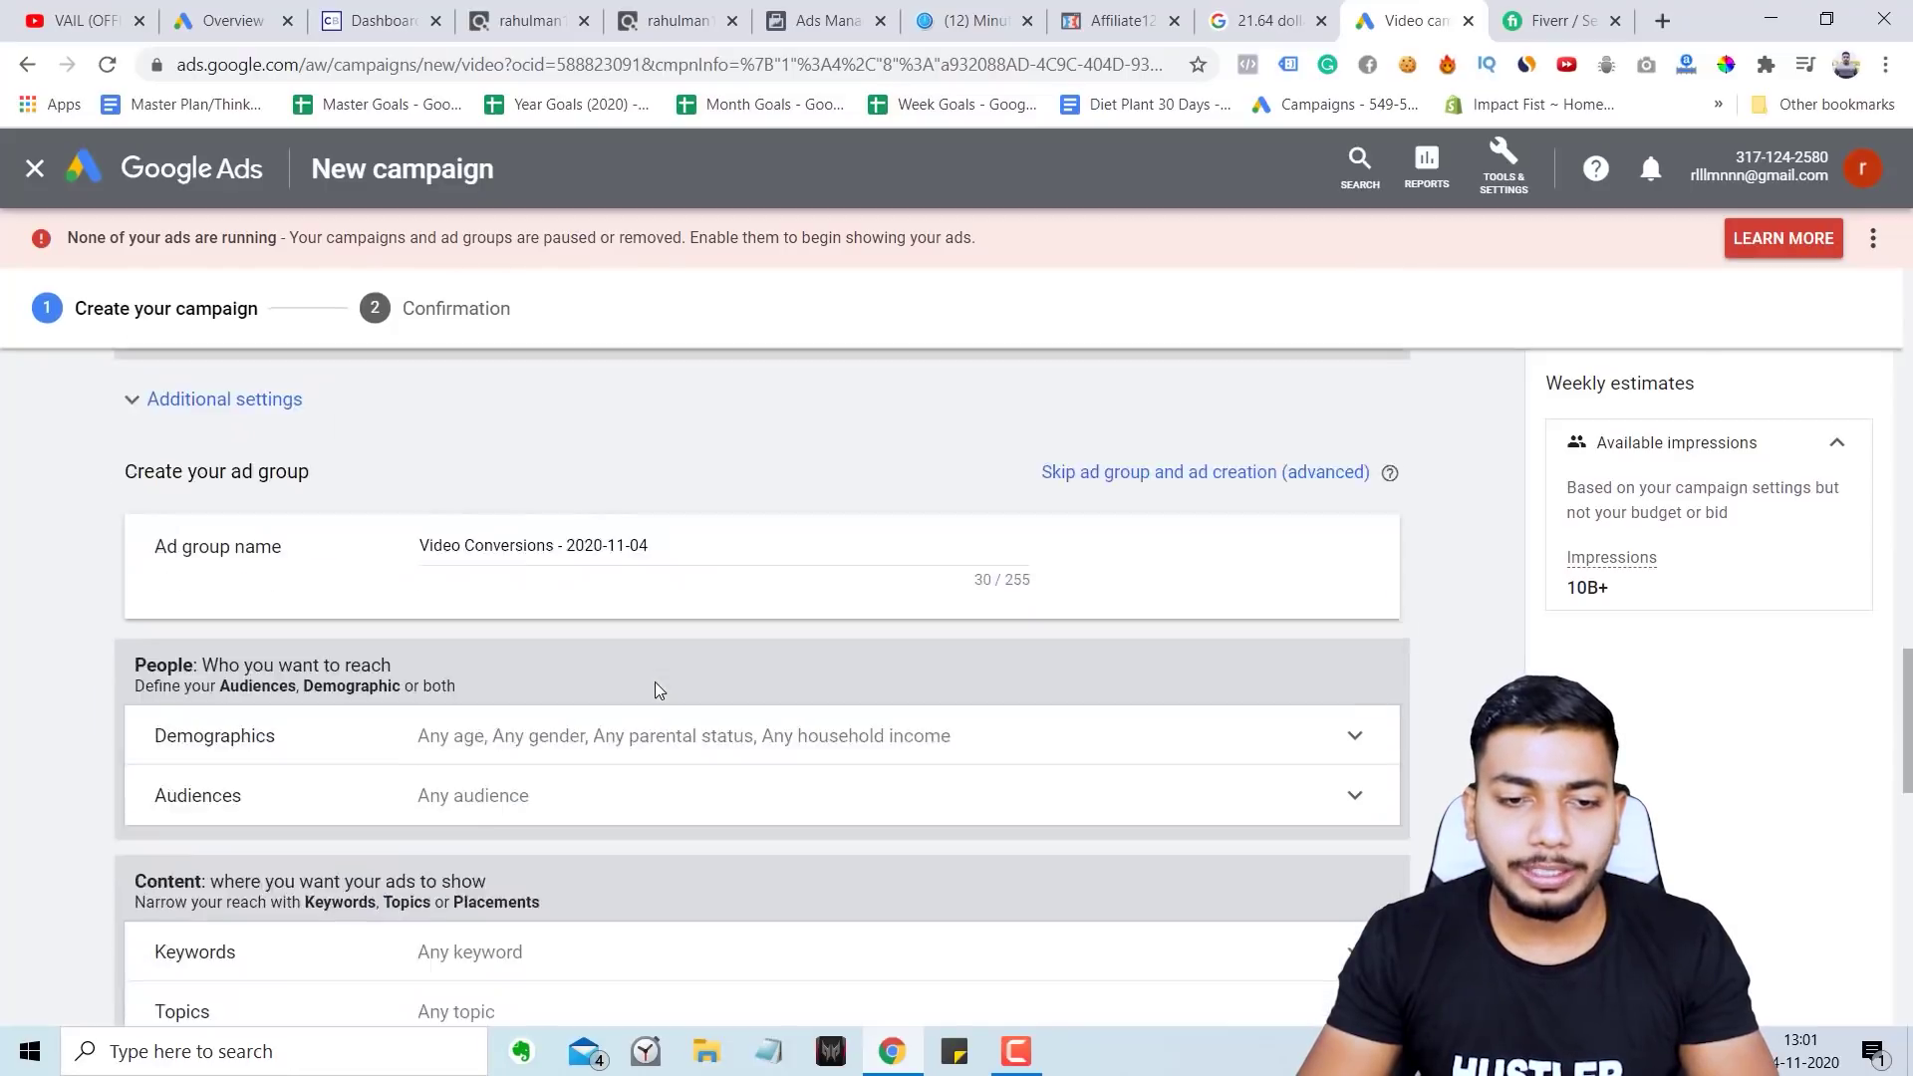
Step: Exclude the 45 - 54, 55 - 64, 65+ and Unknown age groups from the ad group's demographic targeting
{"action": "left_click", "coordinate": [435, 589]}
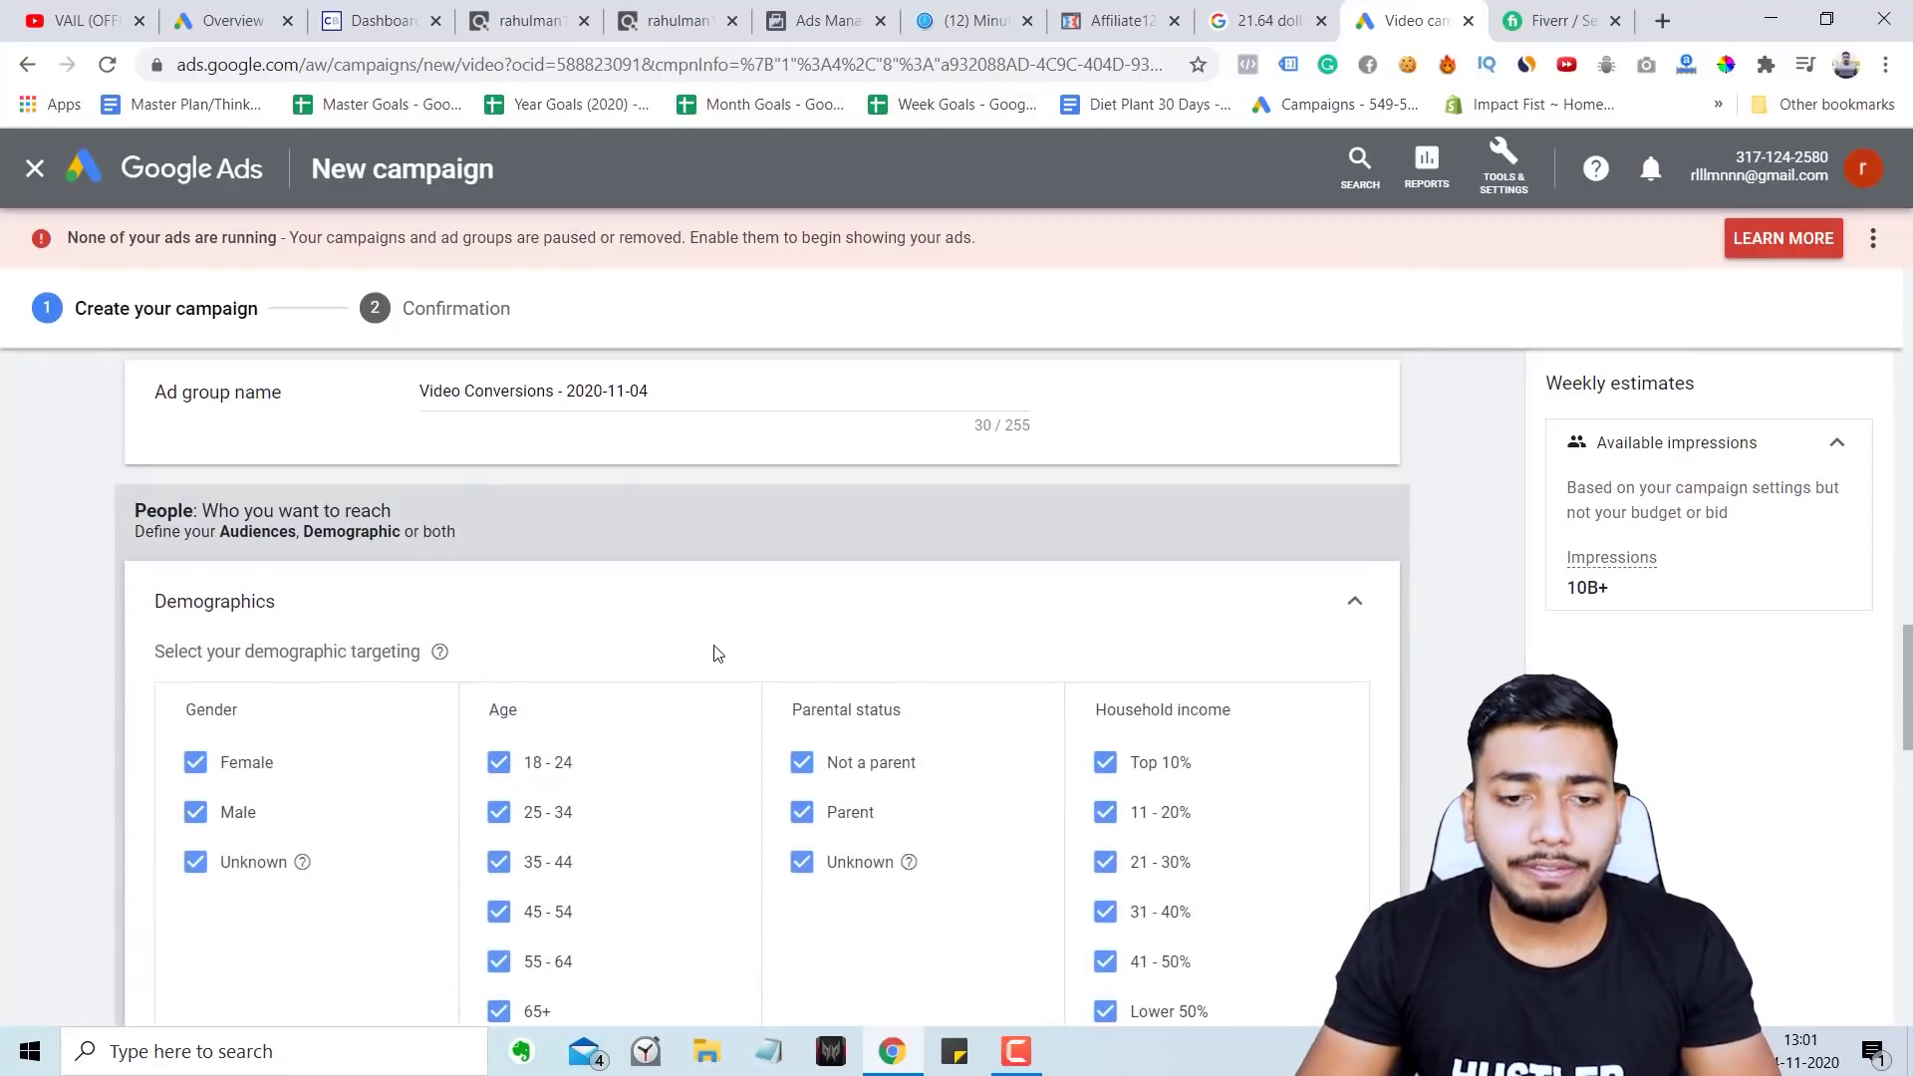
{"action": "left_click", "coordinate": [500, 908]}
{"action": "left_click", "coordinate": [498, 859]}
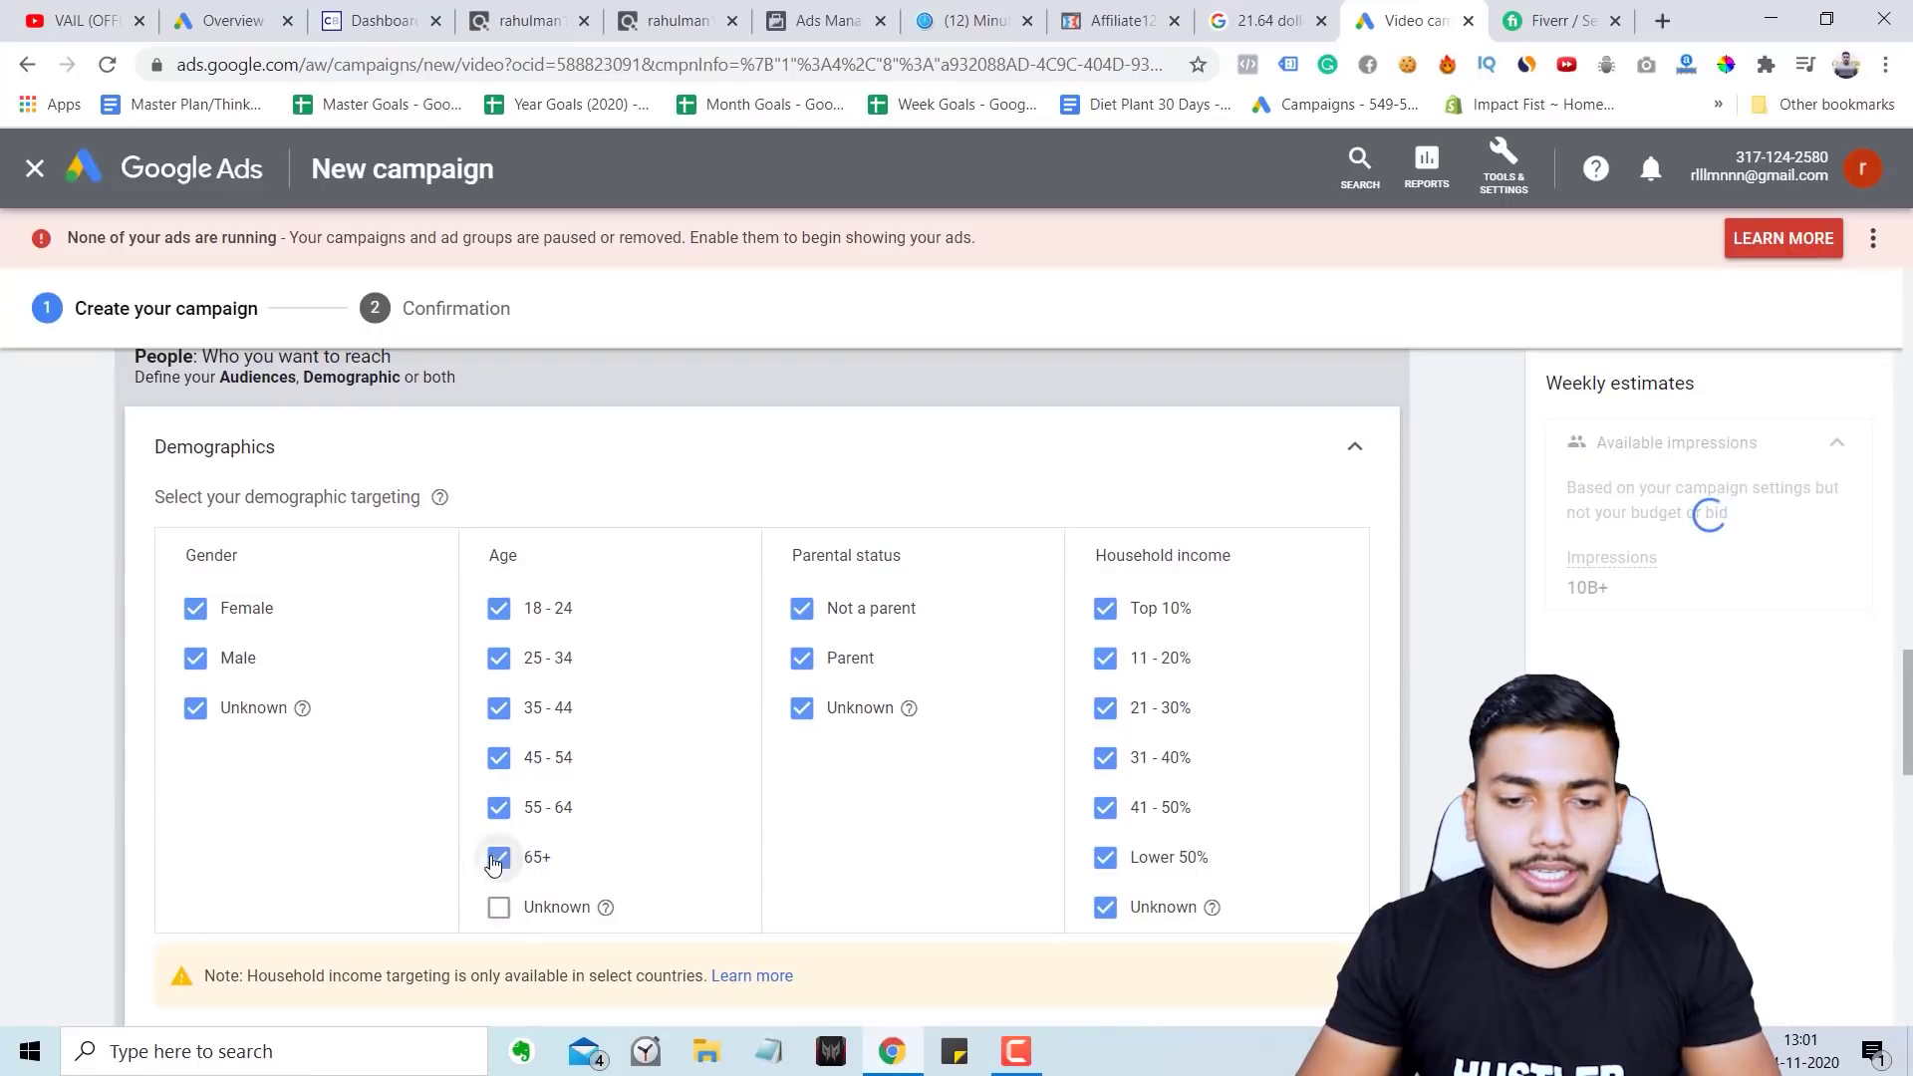
{"action": "left_click", "coordinate": [498, 809]}
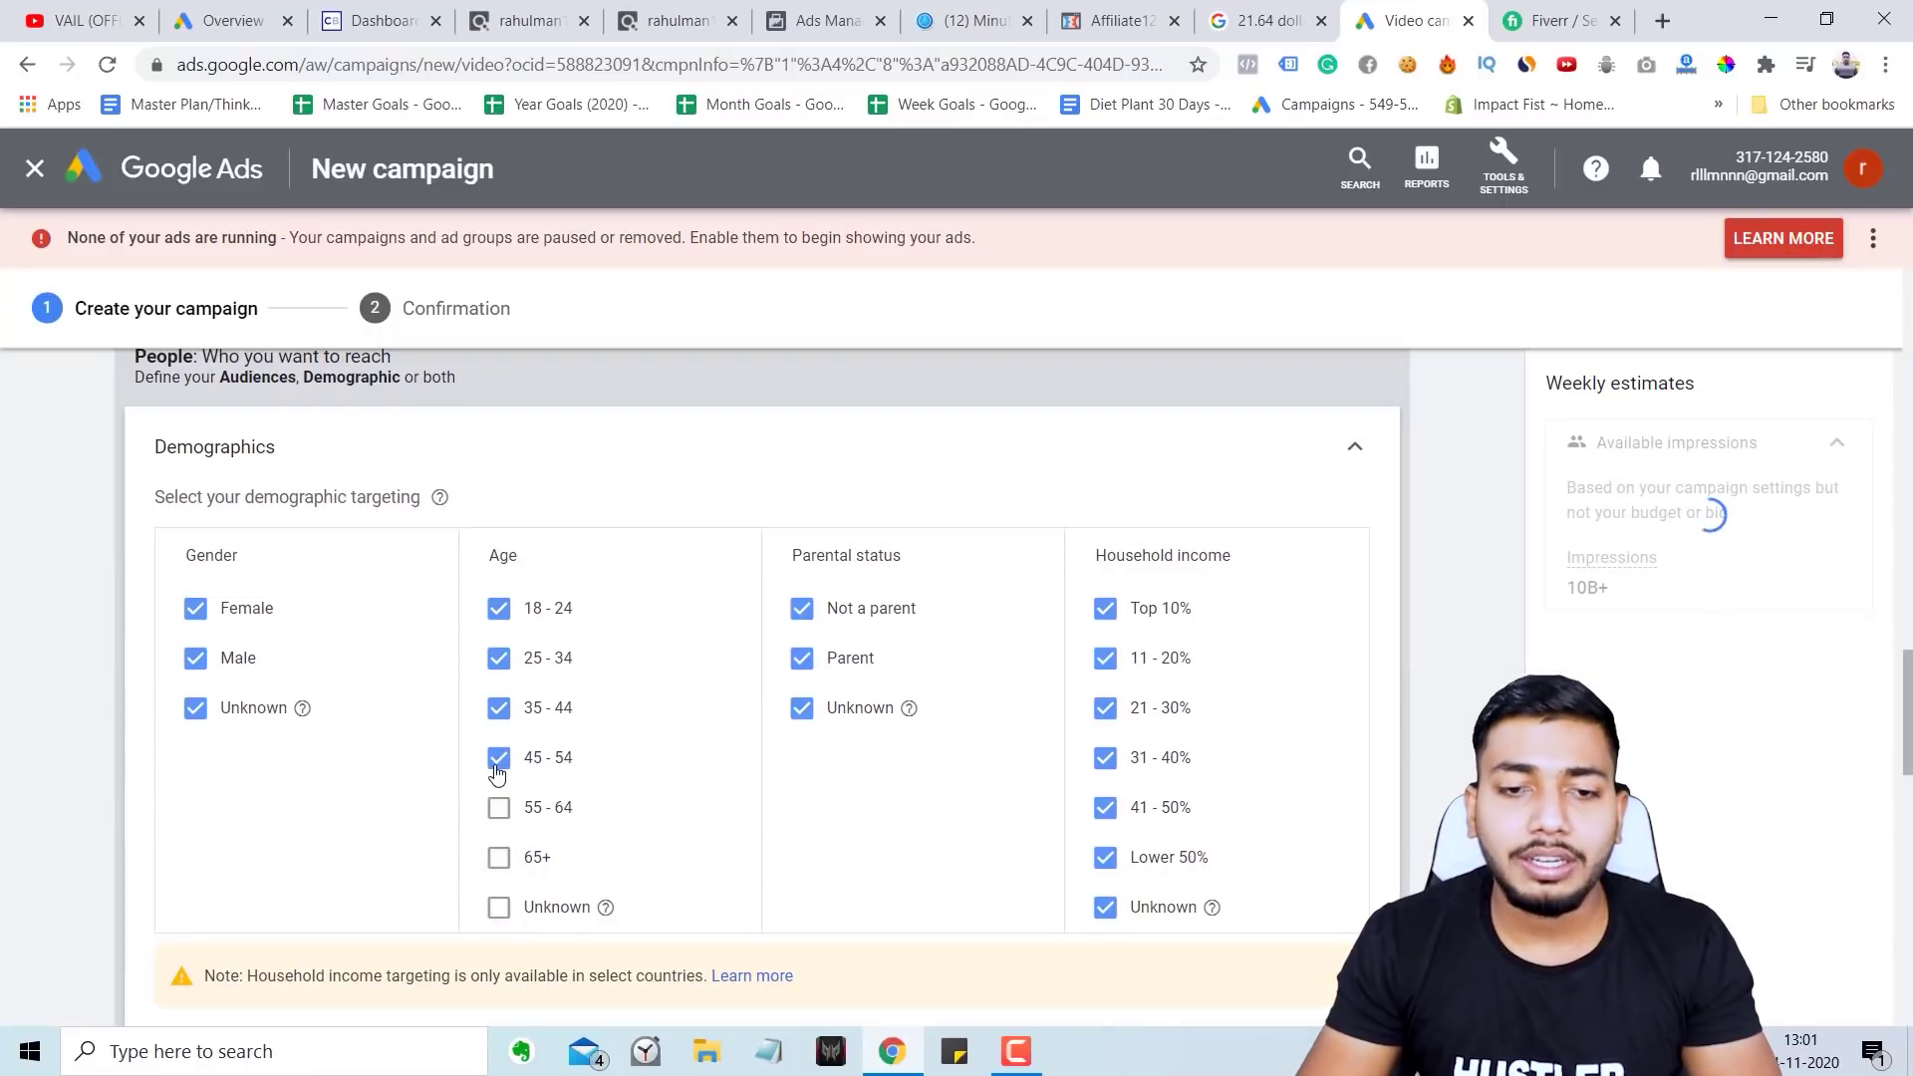
{"action": "left_click", "coordinate": [497, 767]}
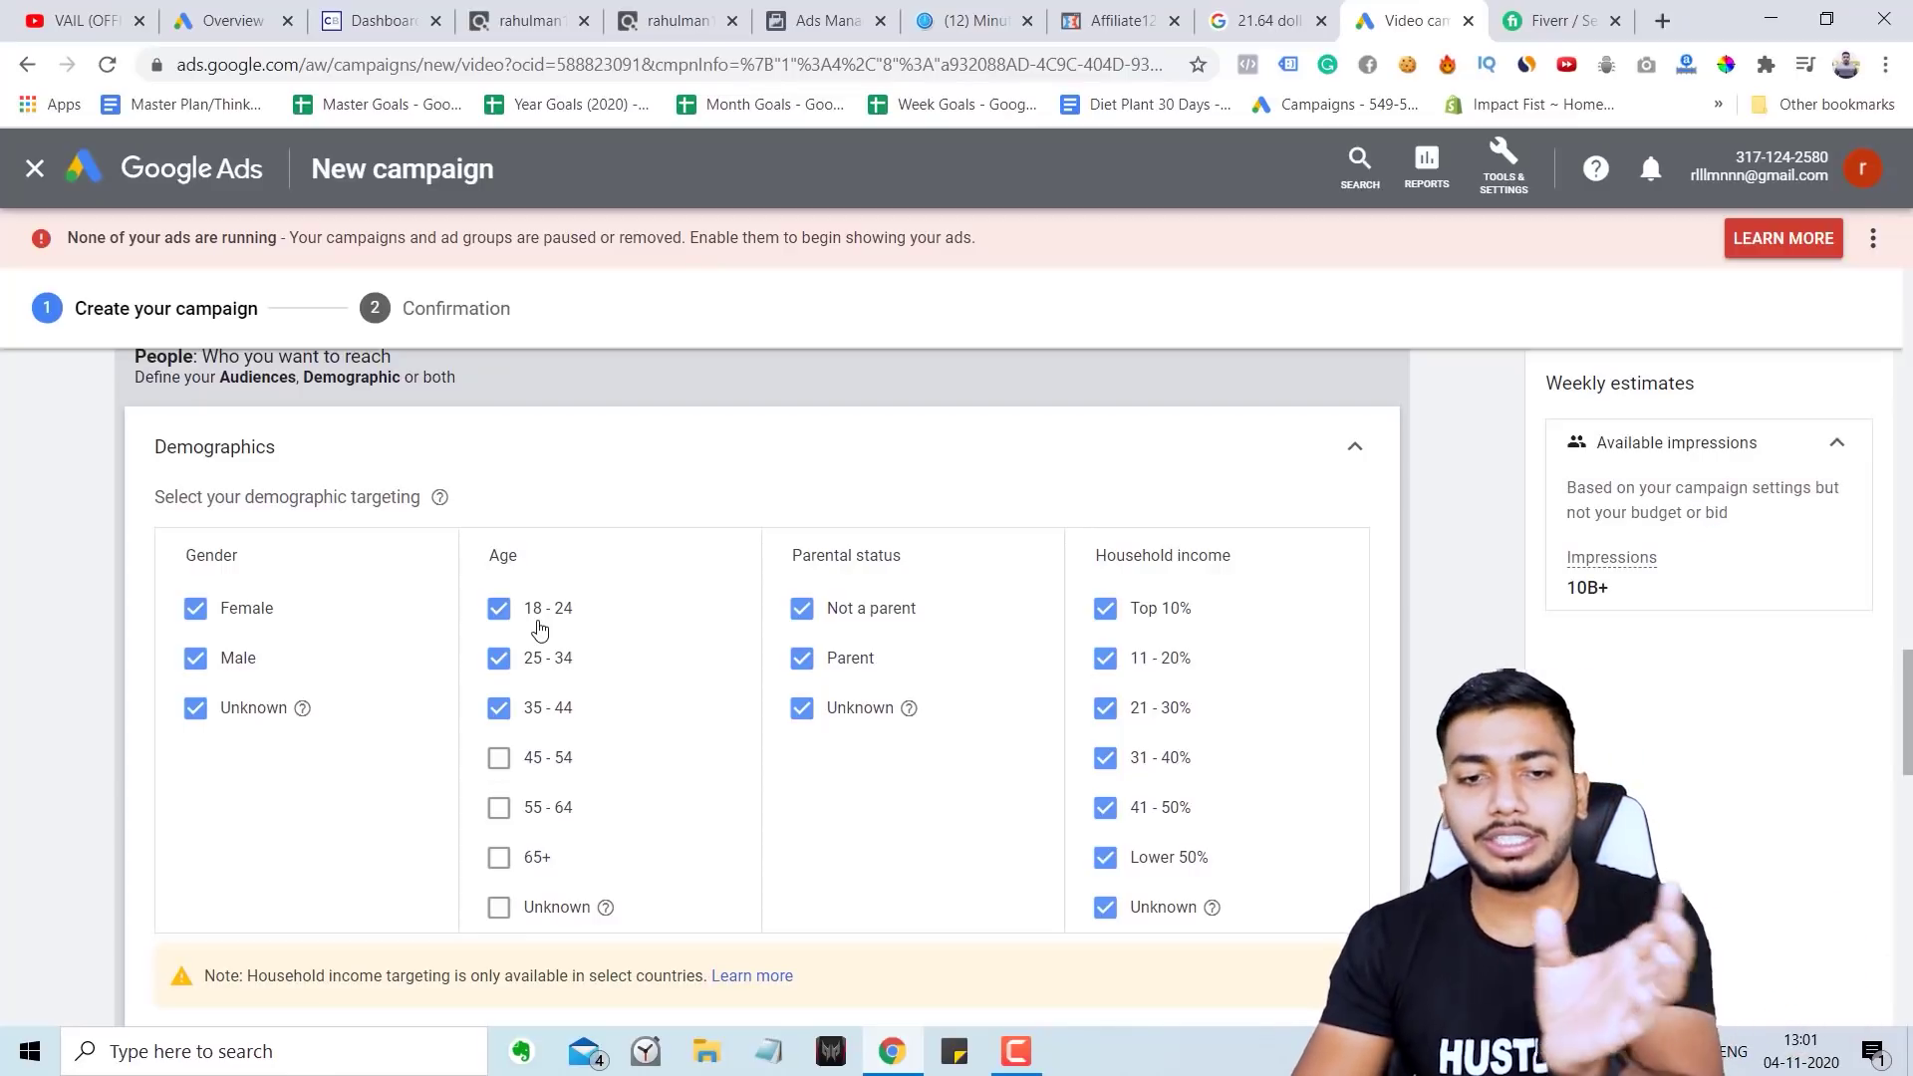
Step: Open the ad group's keyword targeting and show its keyword entry area
{"action": "scroll", "coordinate": [342, 715], "scroll_direction": "down", "scroll_amount": 5}
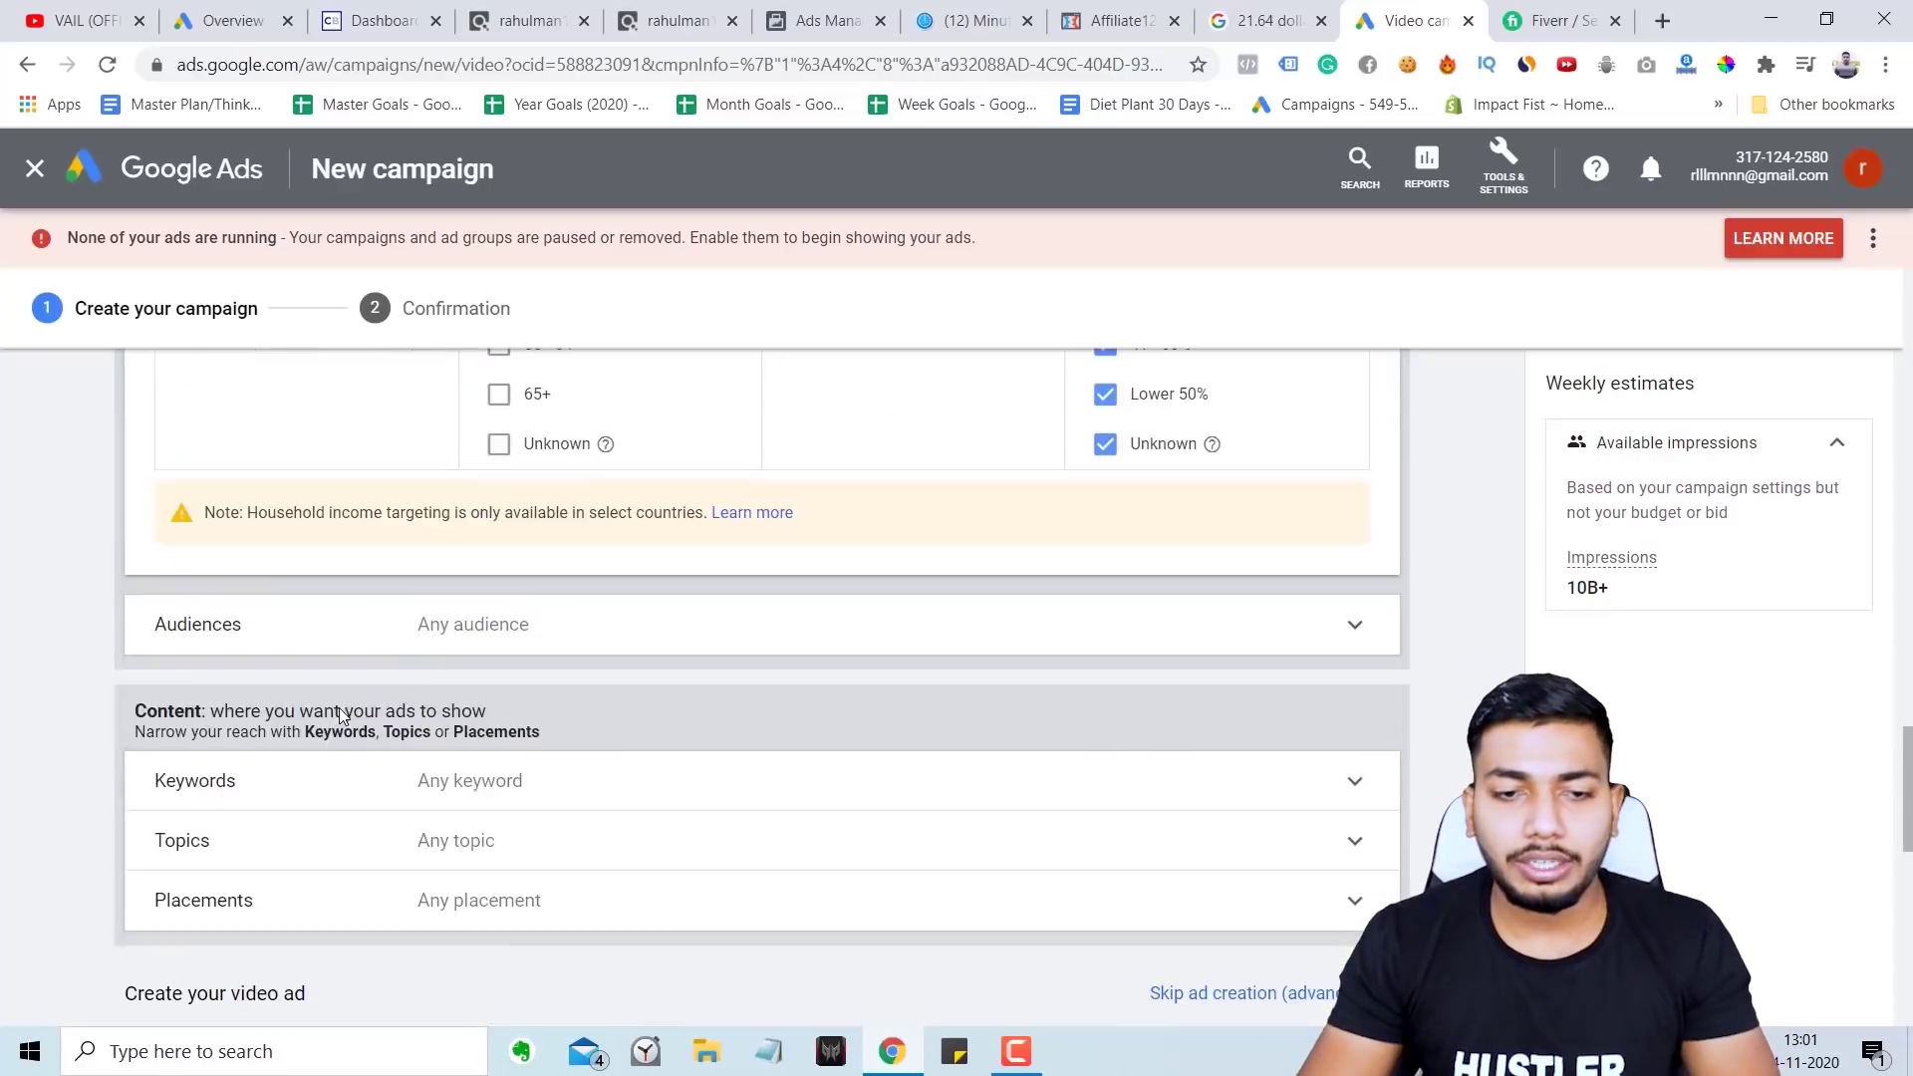
{"action": "scroll", "coordinate": [342, 715], "scroll_direction": "down", "scroll_amount": 2}
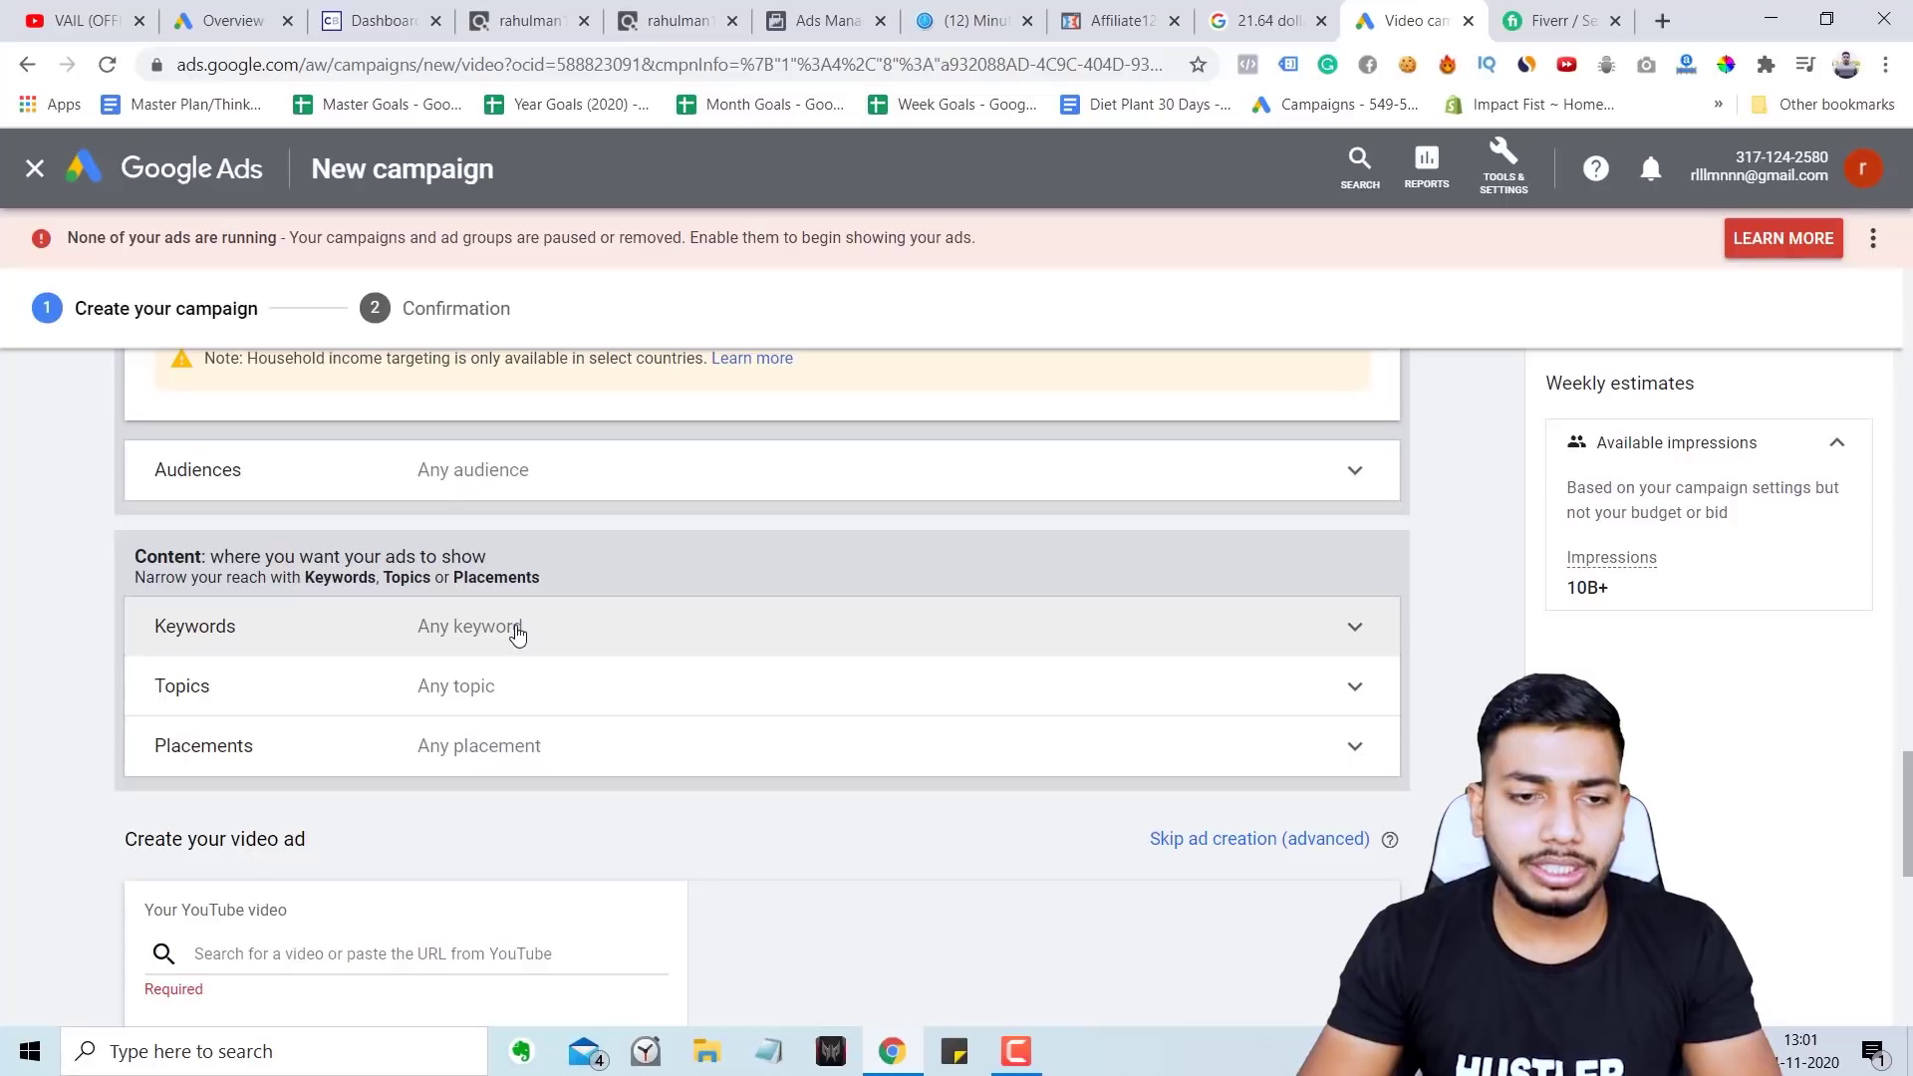
{"action": "left_click", "coordinate": [516, 629]}
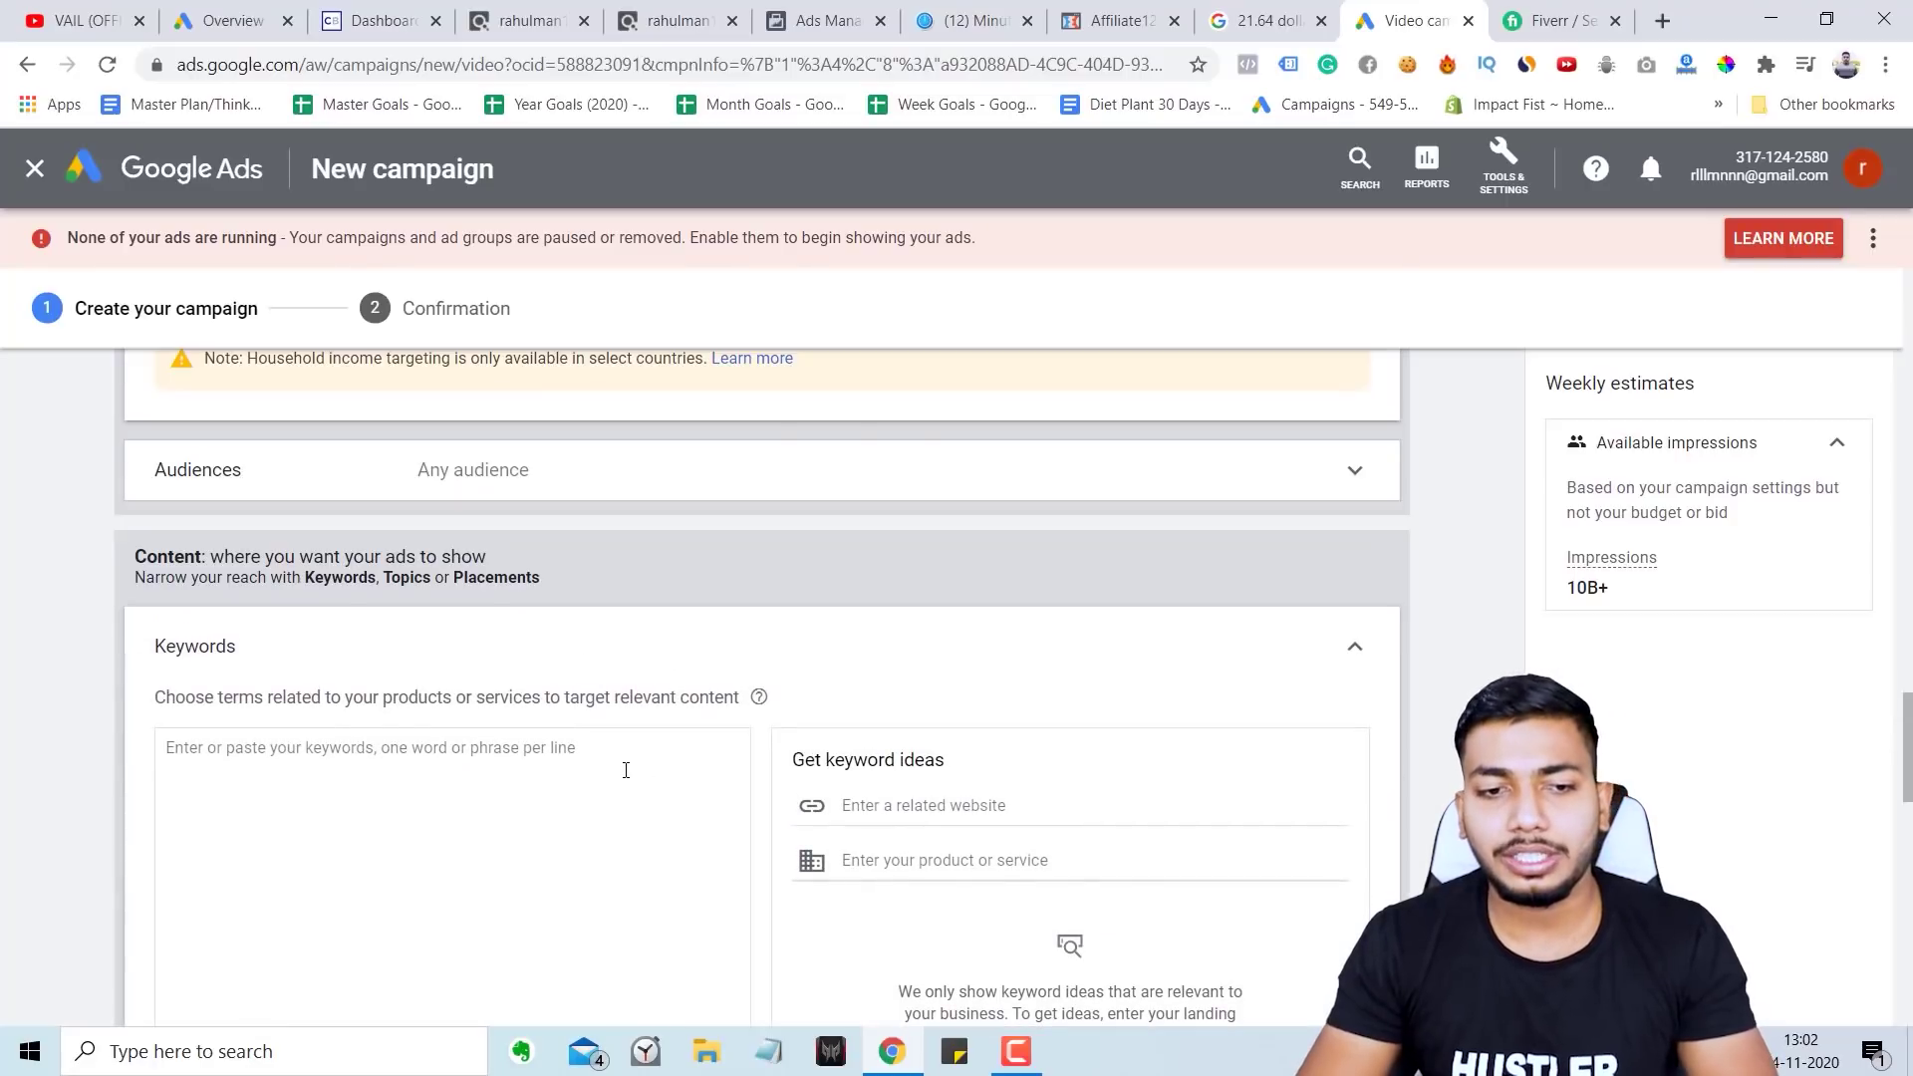
{"action": "scroll", "coordinate": [626, 770], "scroll_direction": "down", "scroll_amount": 3}
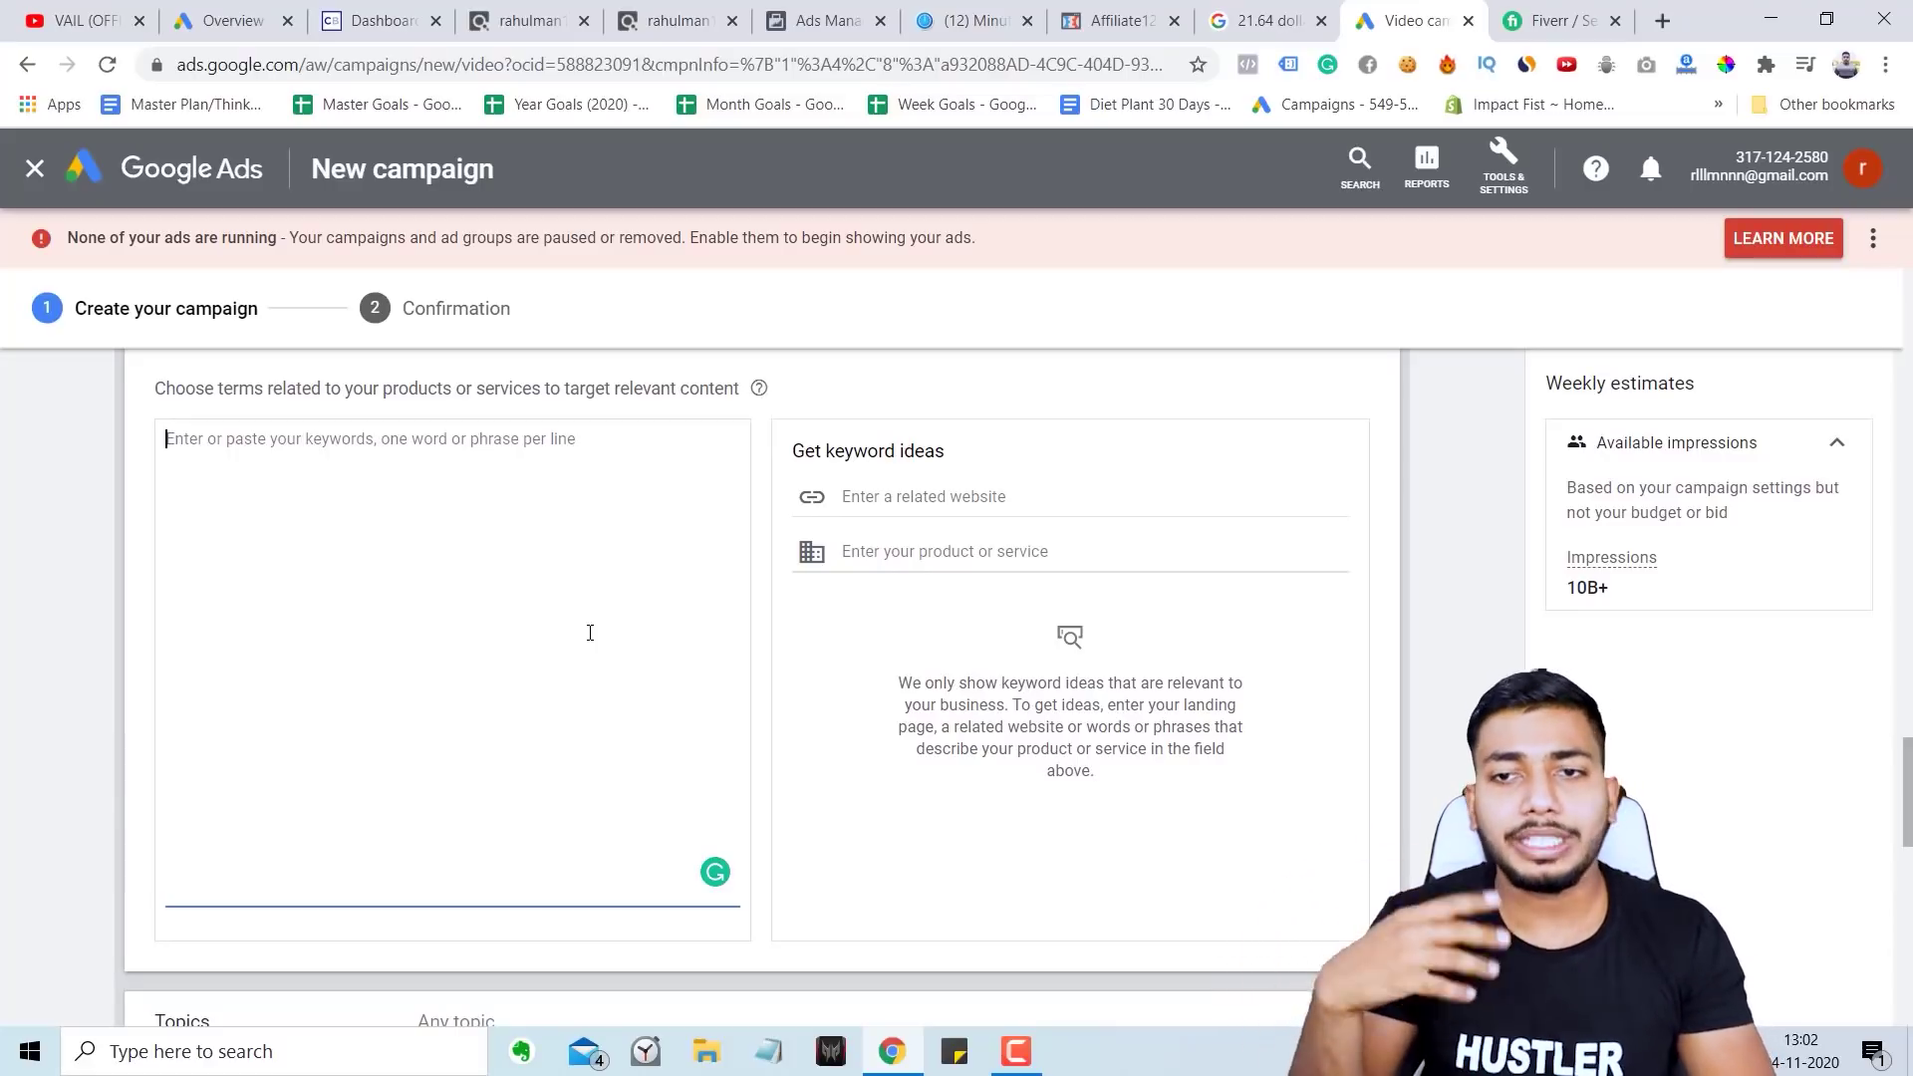
Step: Open Keyword Planner in a new tab and discover new keywords for "affiliate marketing"
{"action": "left_click", "coordinate": [1531, 192]}
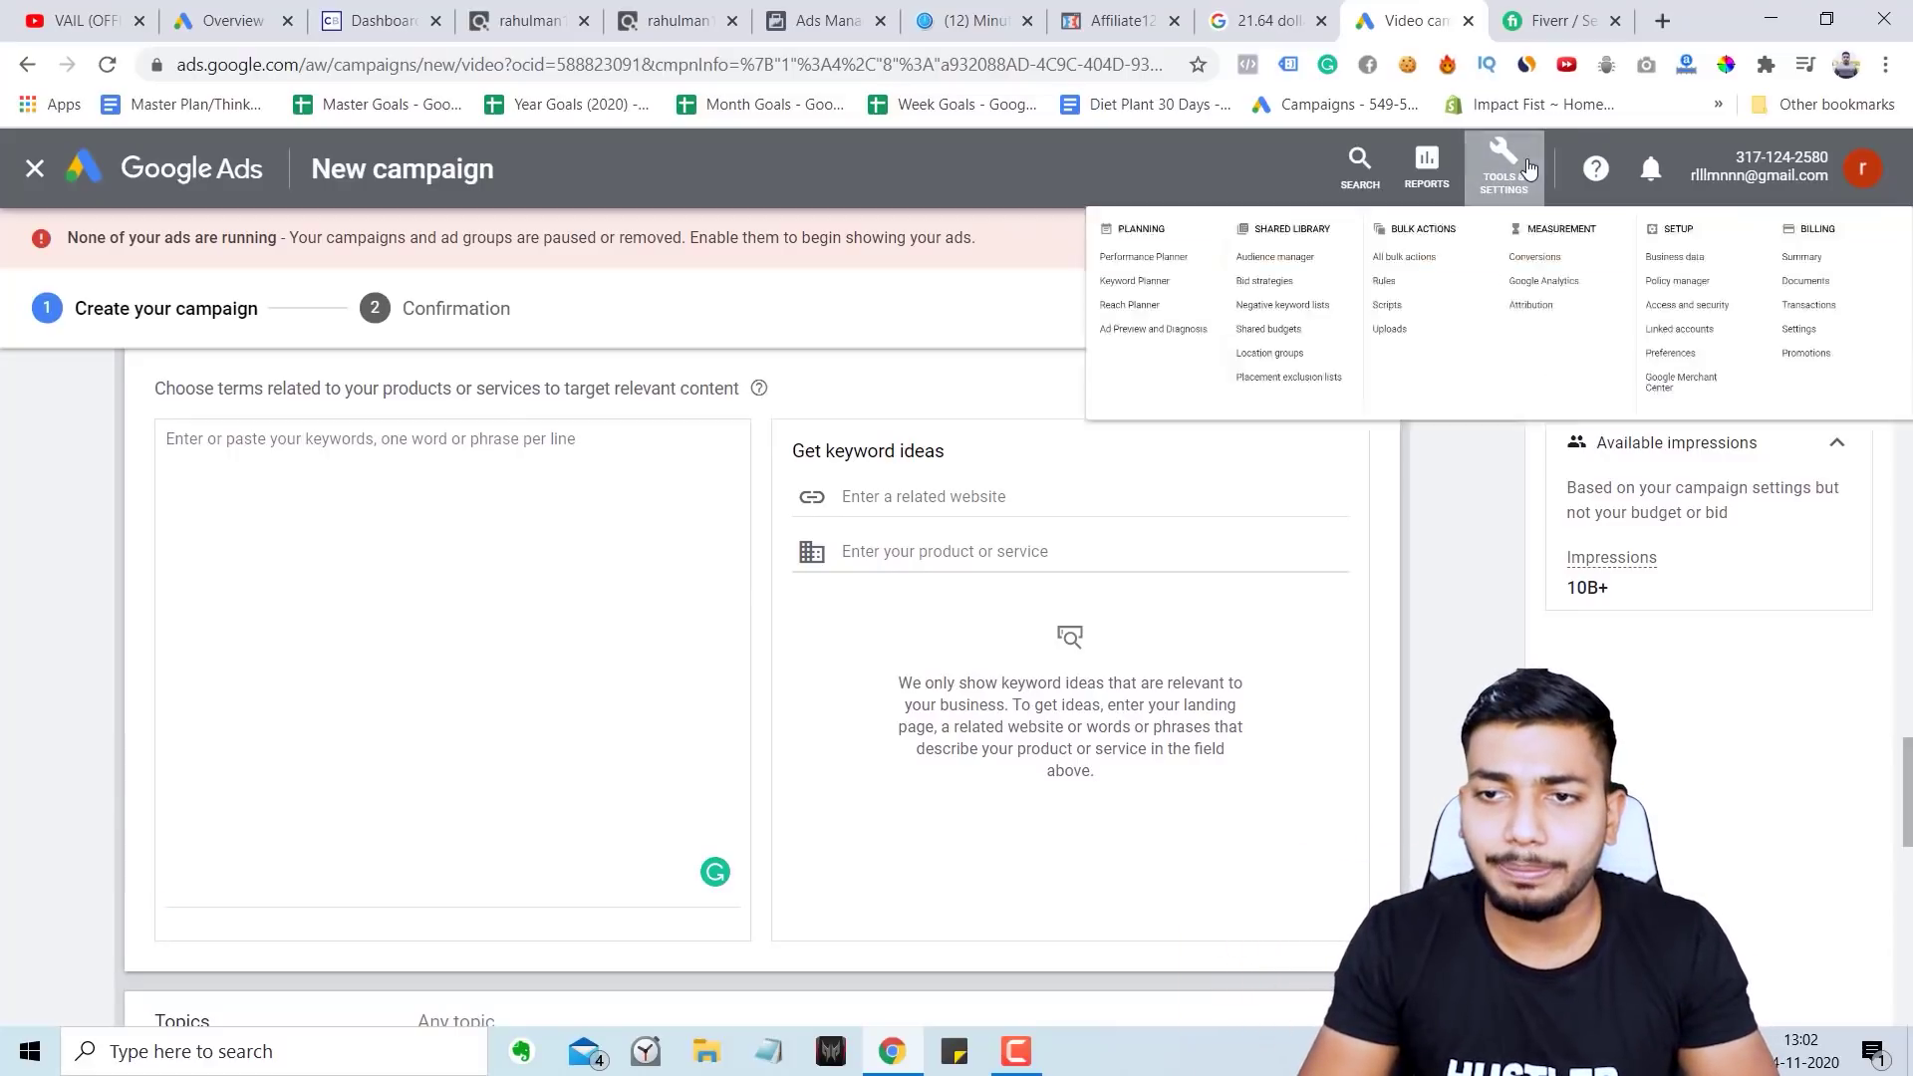
{"action": "right_click", "coordinate": [489, 348]}
{"action": "left_click", "coordinate": [558, 360]}
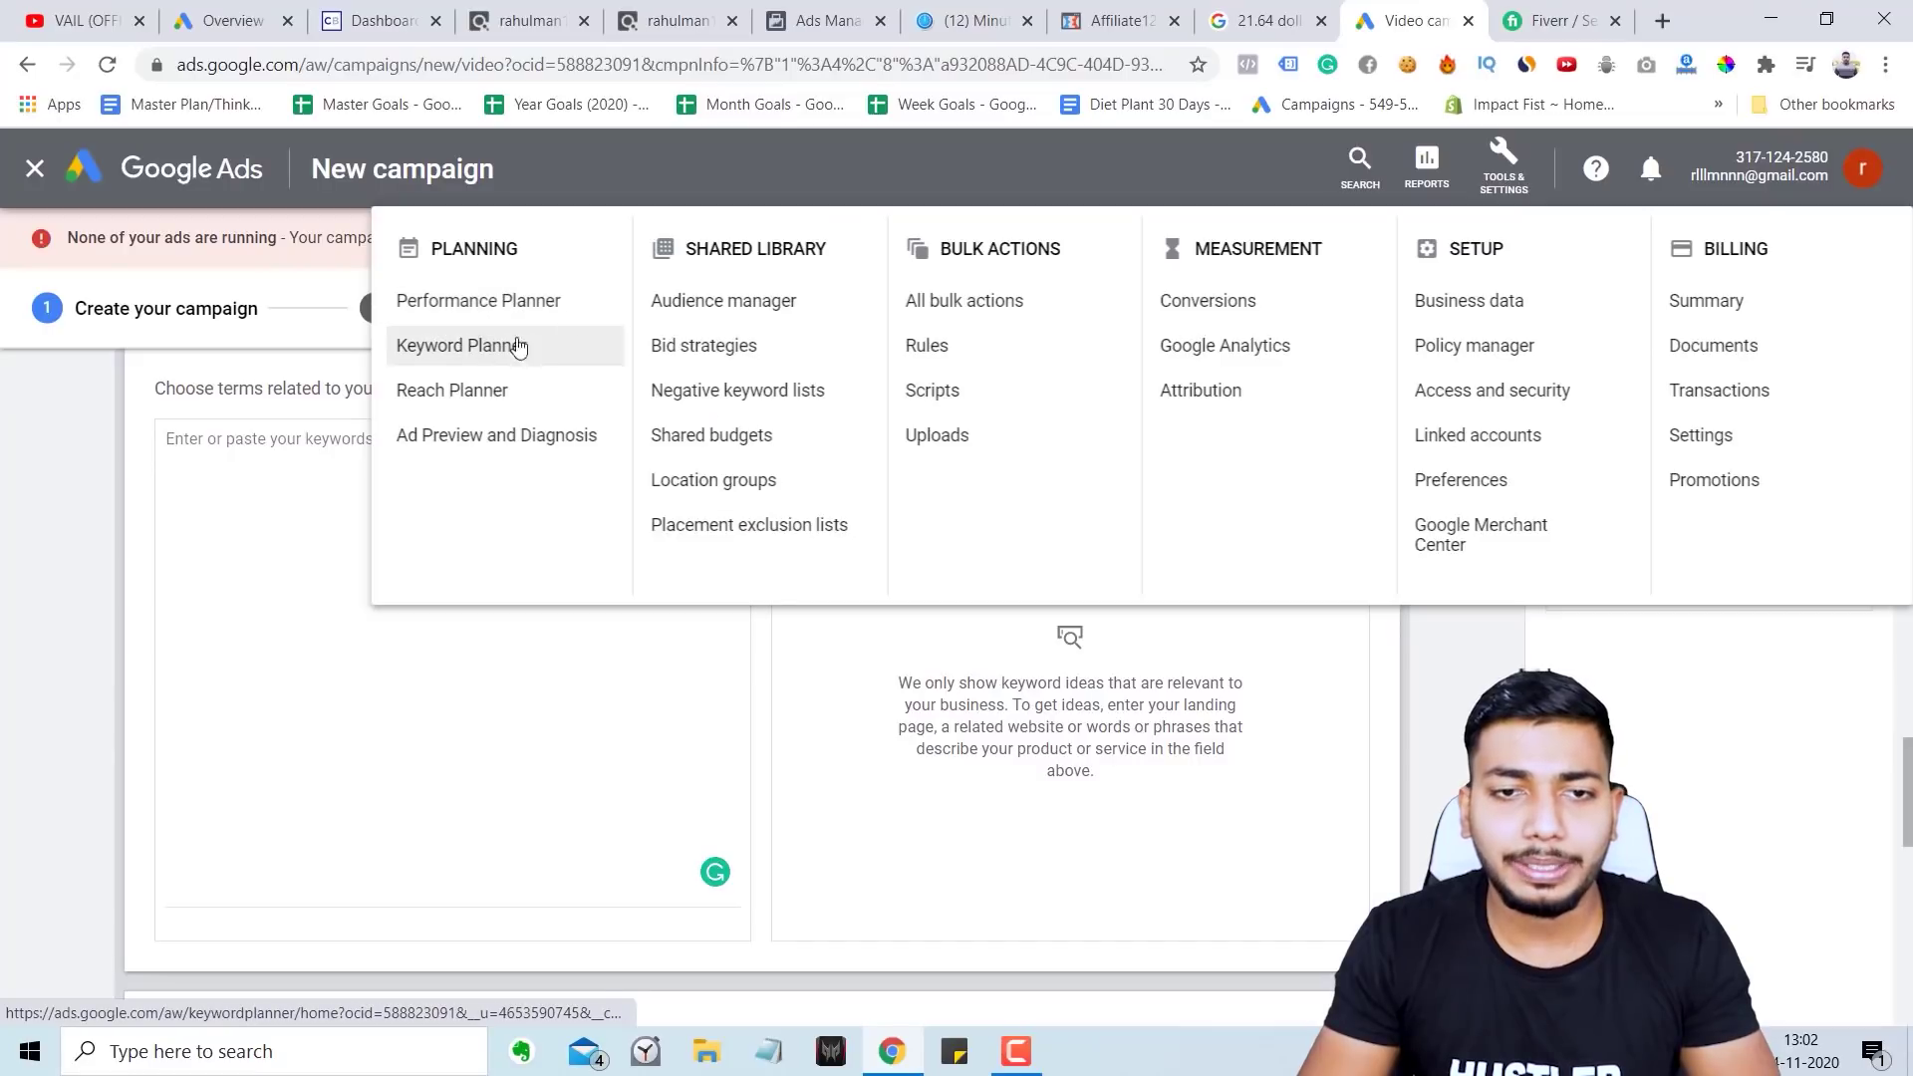
{"action": "key", "text": "ctrl+Tab"}
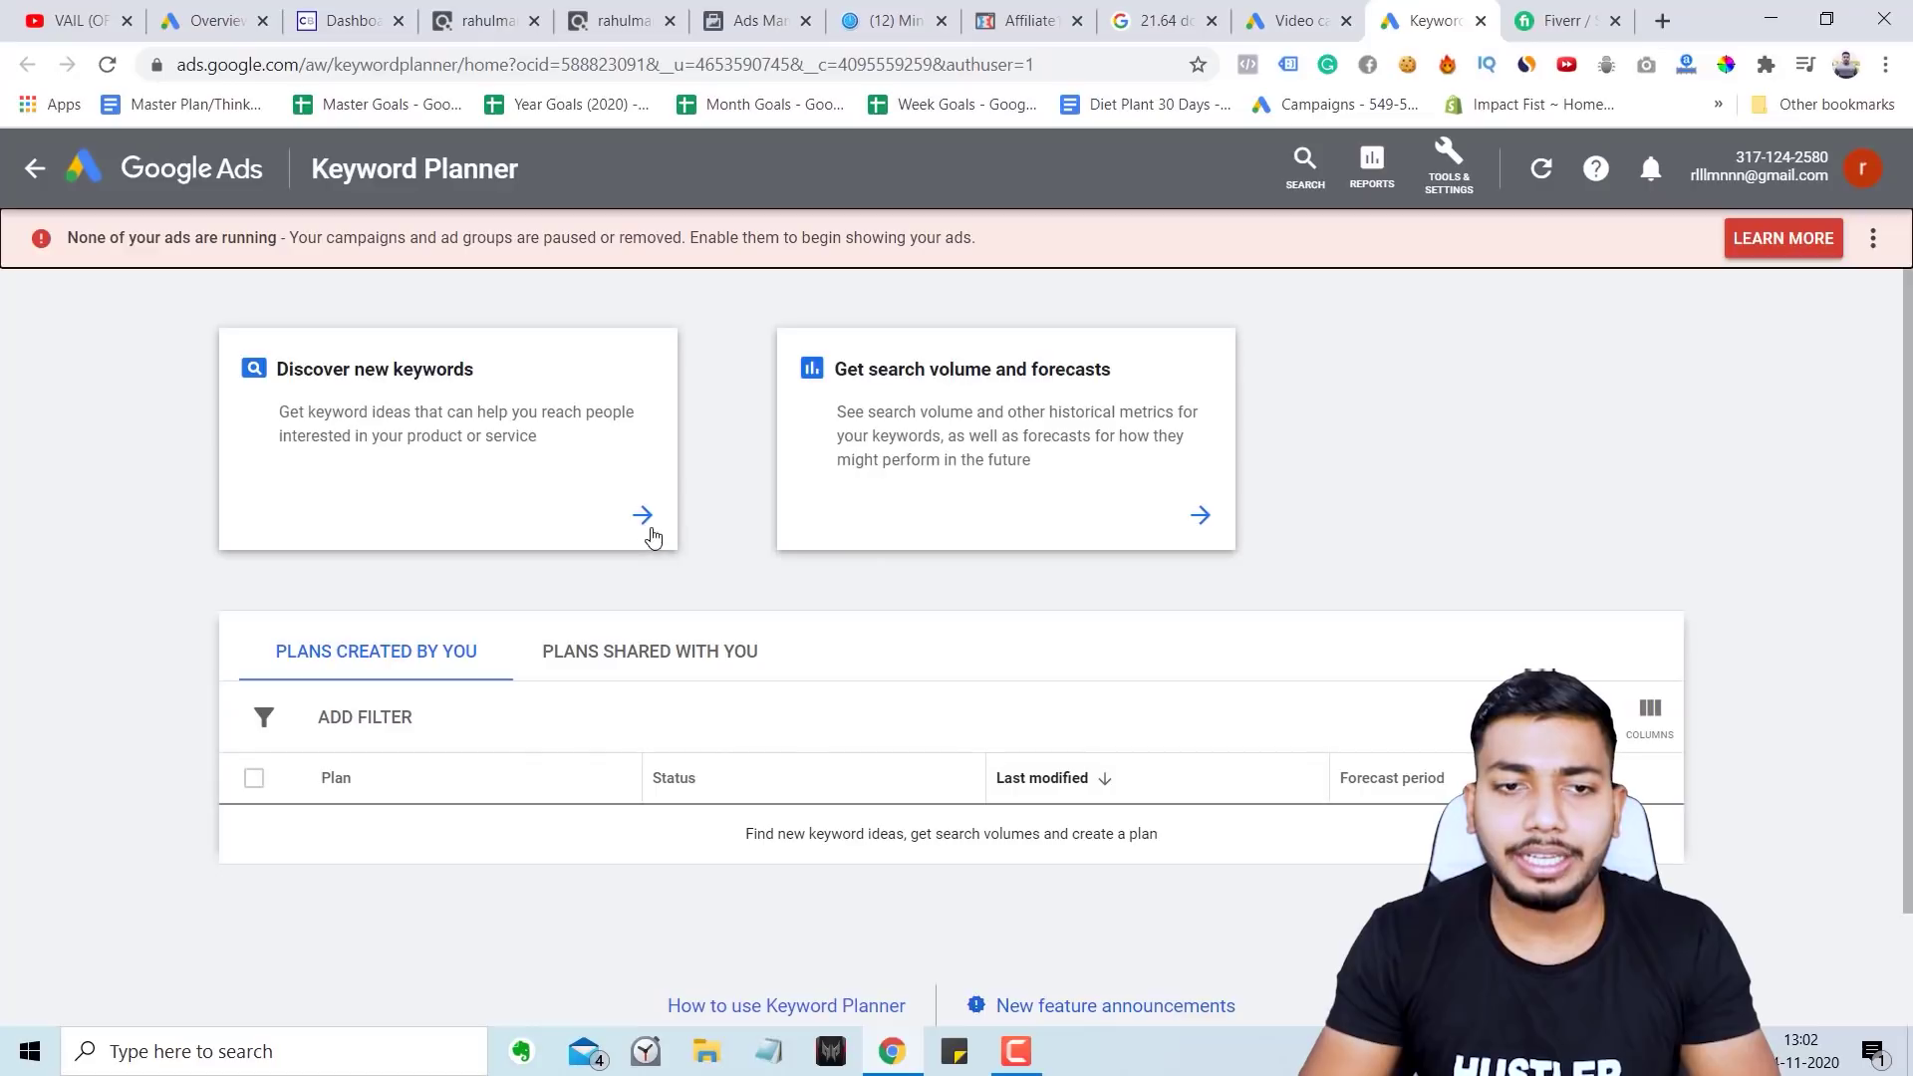
{"action": "left_click", "coordinate": [642, 518]}
{"action": "type", "text": "affiliate marketing"}
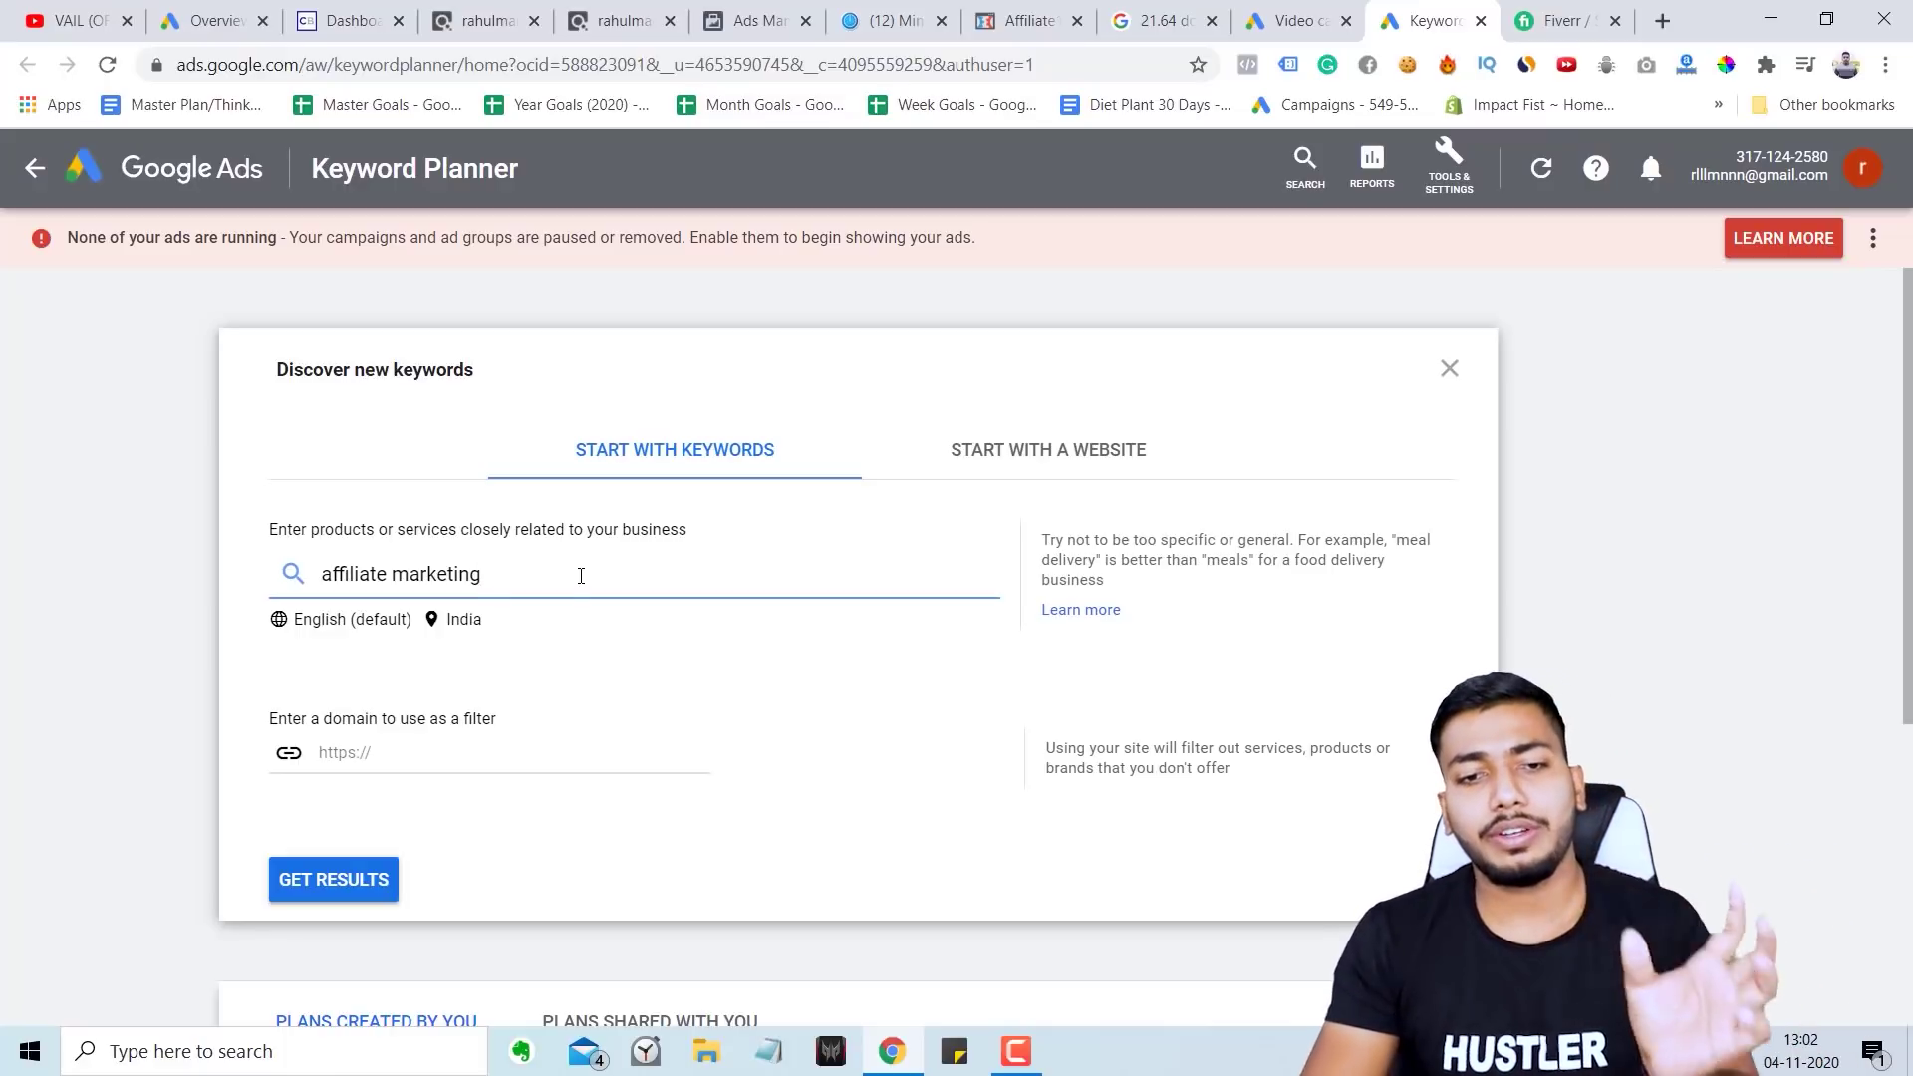
{"action": "left_click", "coordinate": [374, 875]}
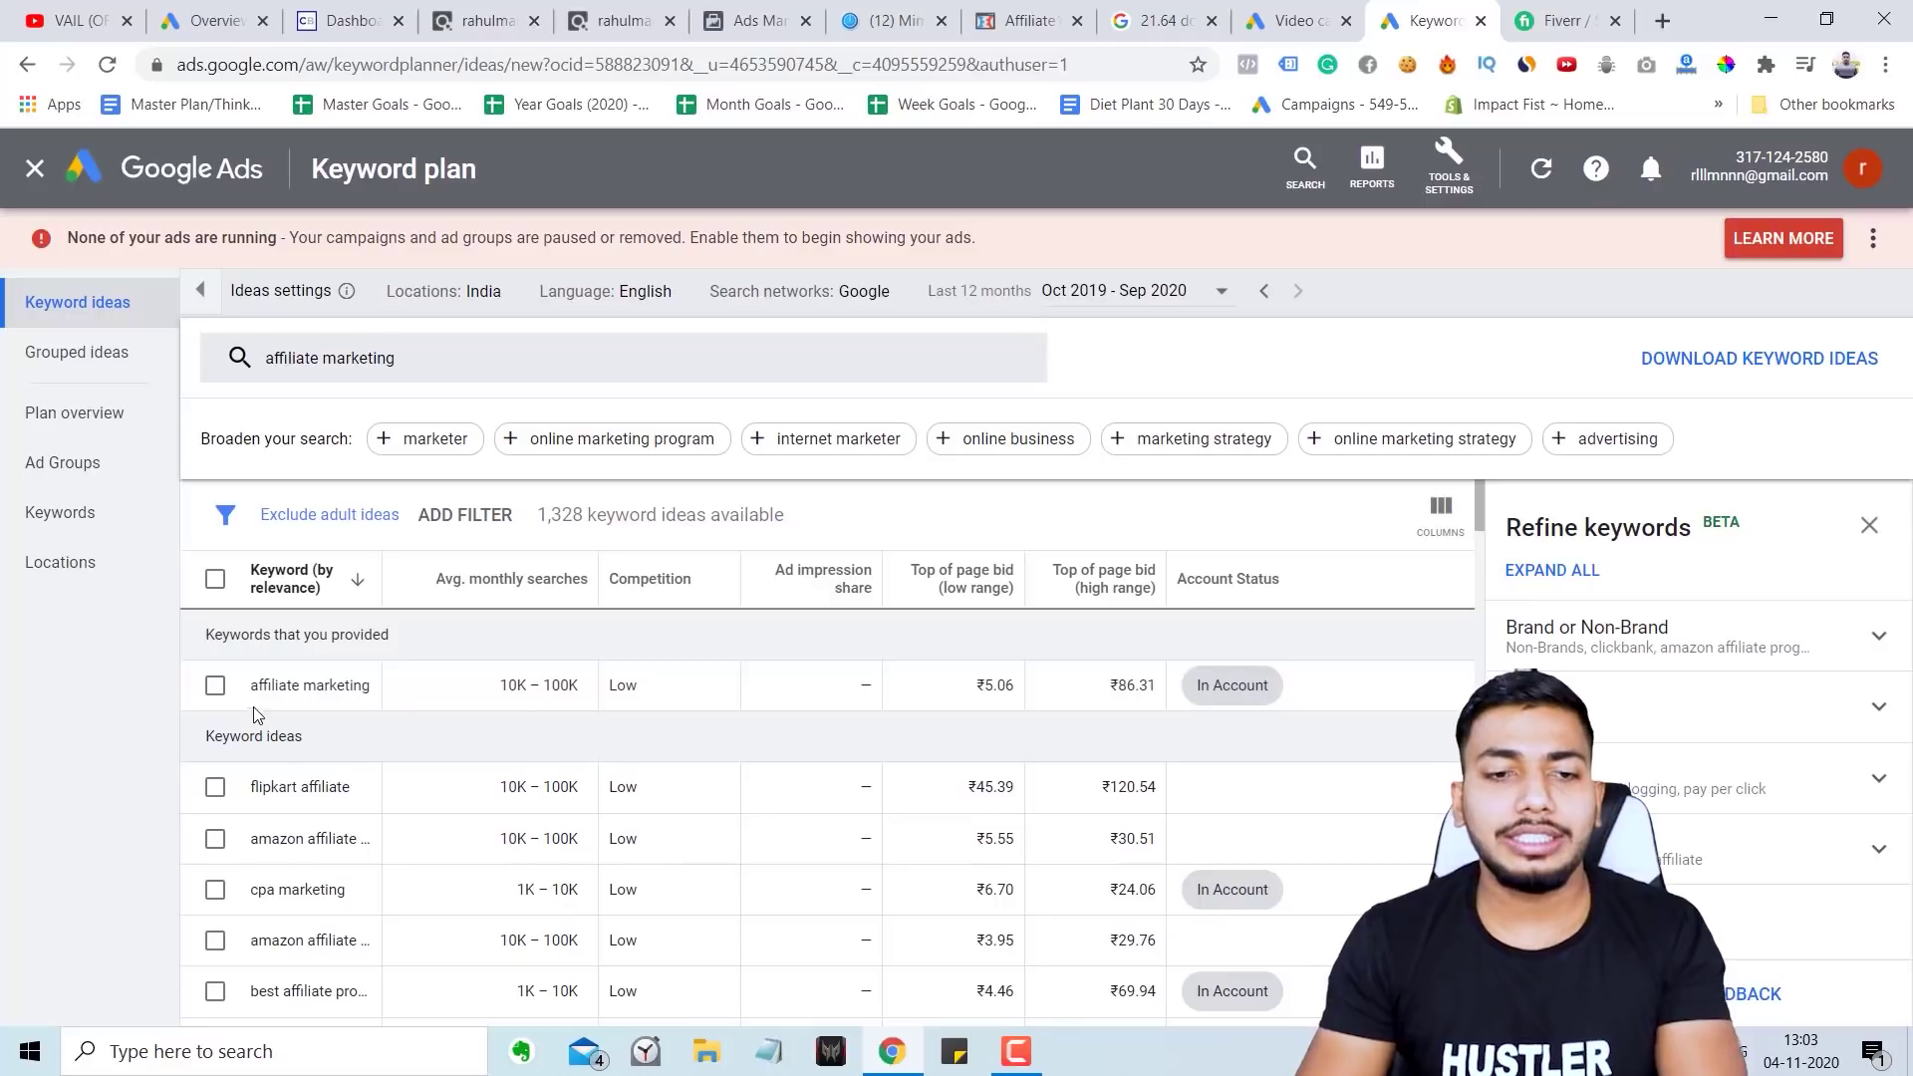
Step: Copy the keyword "affiliate marketing" from the planner results into a blank Notepad document
{"action": "left_click_drag", "start_coordinate": [250, 685], "coordinate": [353, 687]}
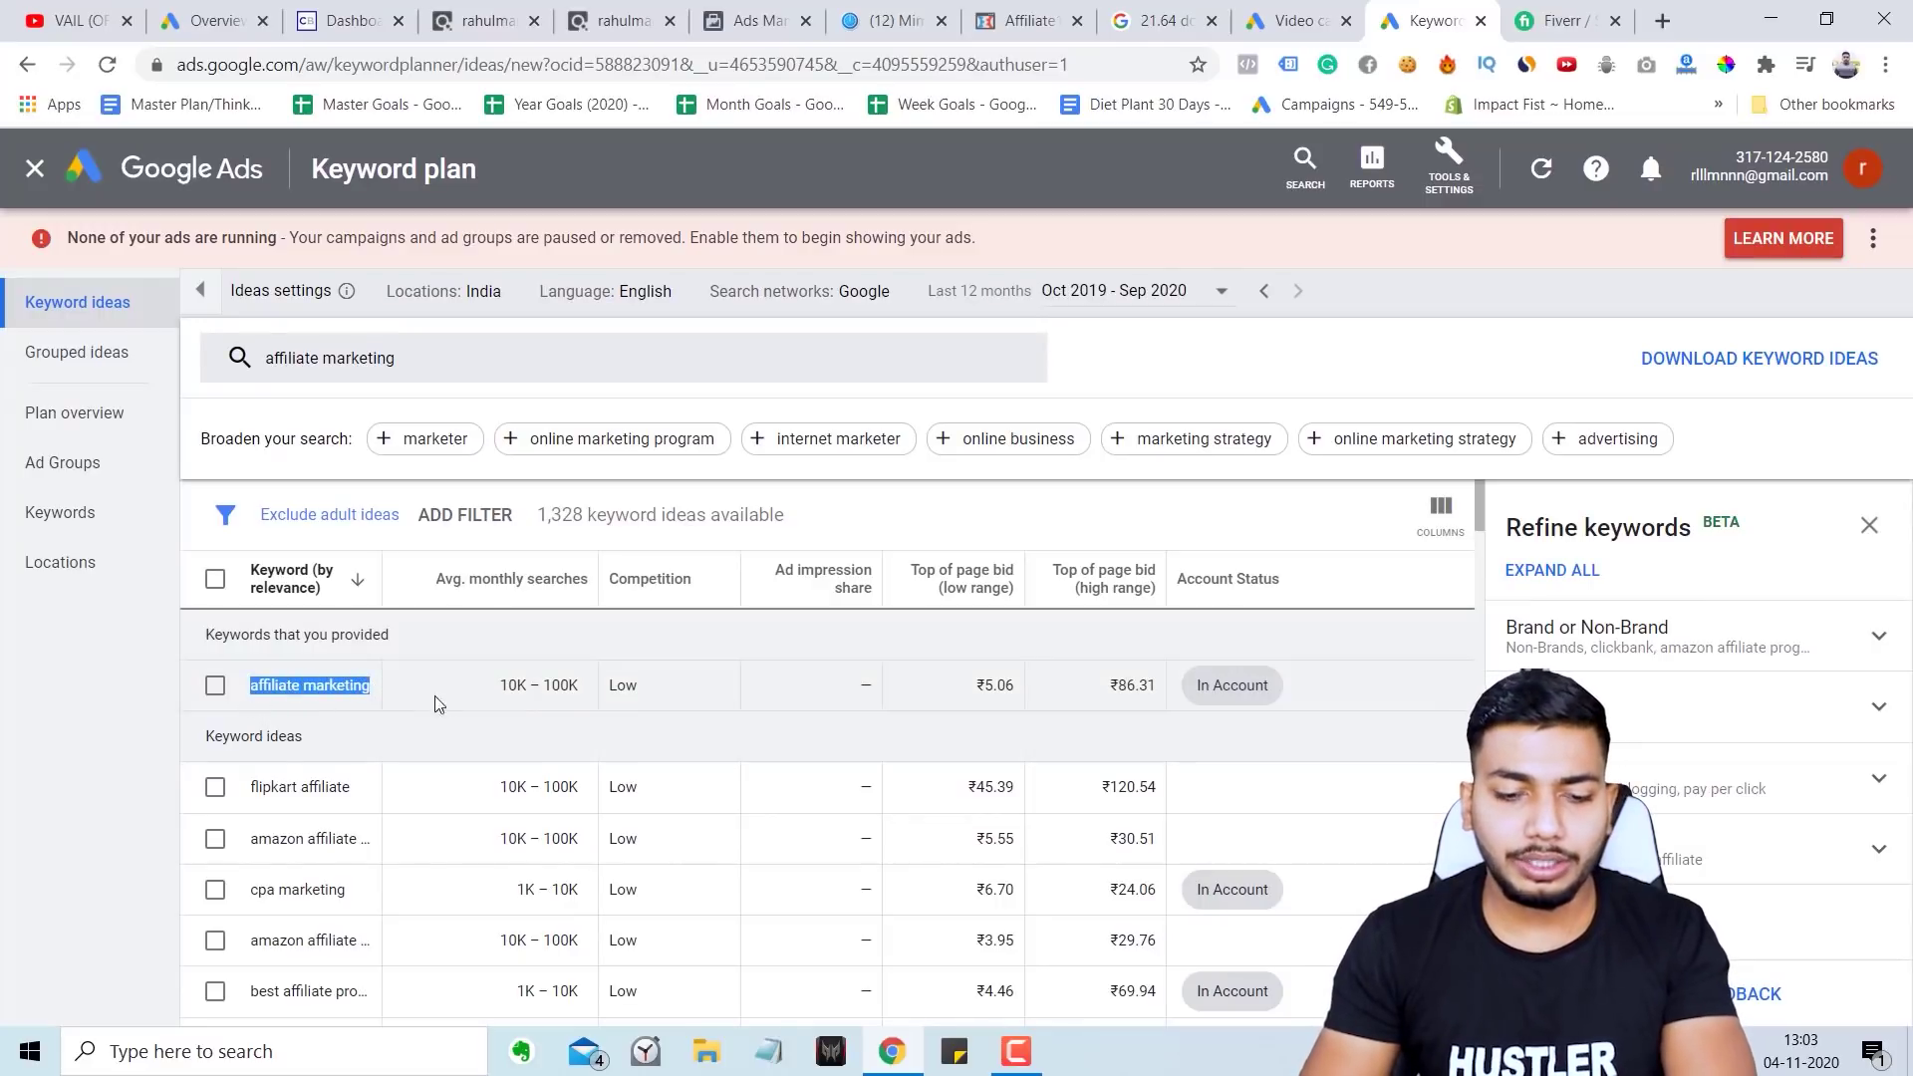
{"action": "left_click", "coordinate": [768, 1051]}
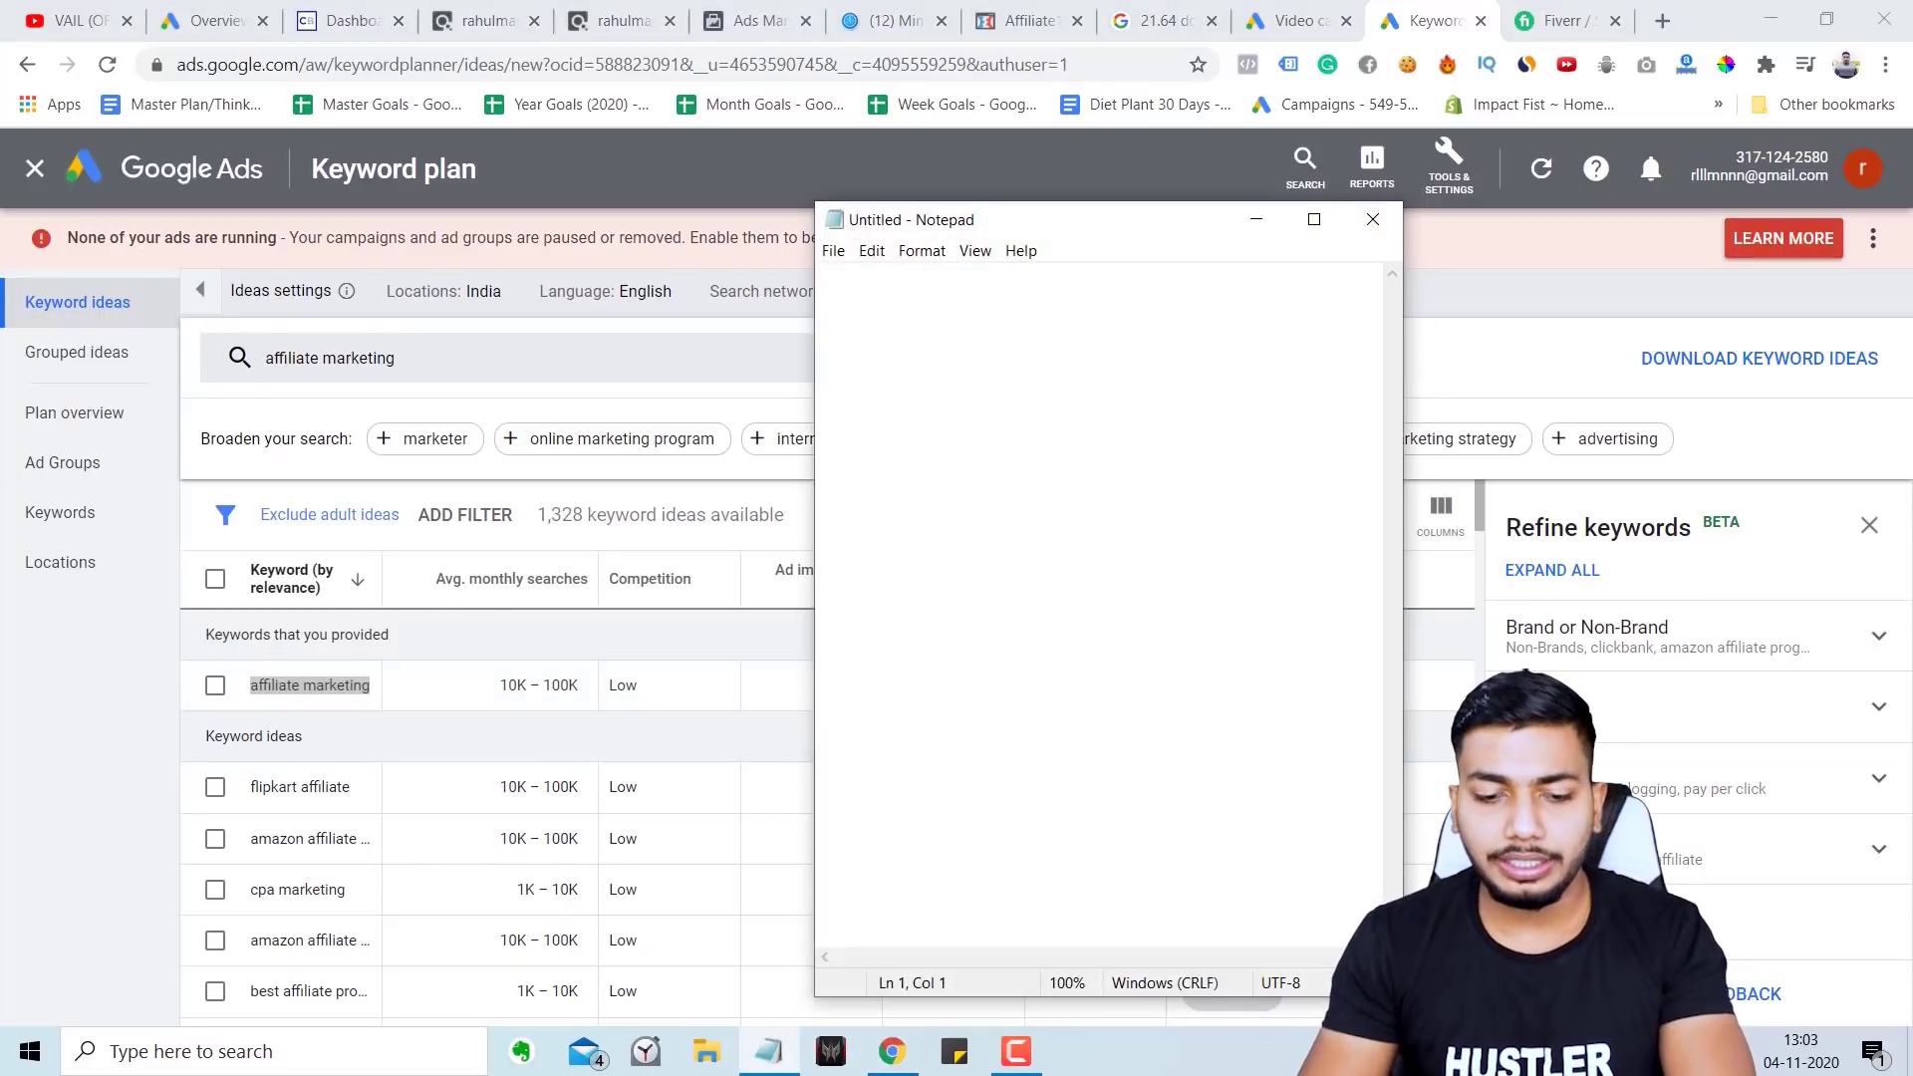
{"action": "type", "text": "affiliate marketing"}
{"action": "left_click", "coordinate": [1256, 219]}
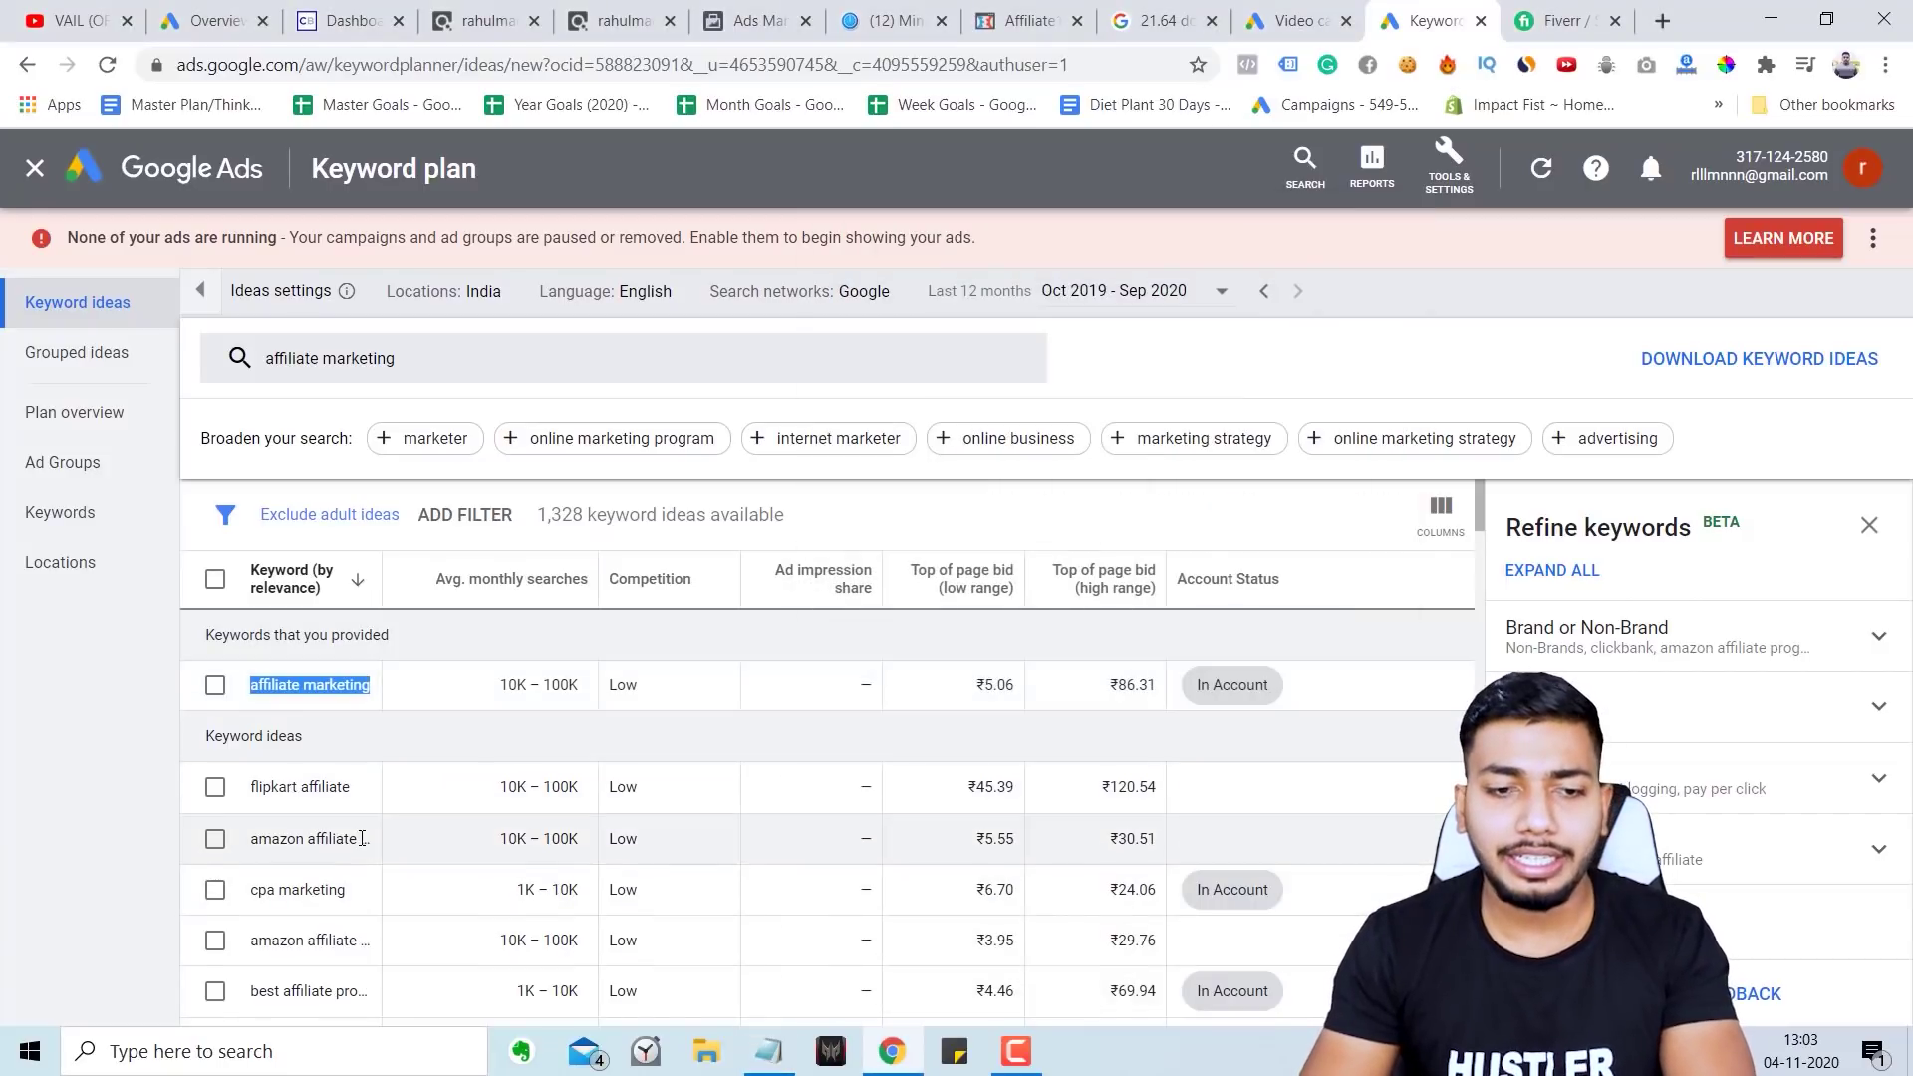
Step: Copy "amazon affiliate" from the keyword ideas and paste it as the second line of the Notepad list
{"action": "scroll", "coordinate": [362, 838], "scroll_direction": "down", "scroll_amount": 2}
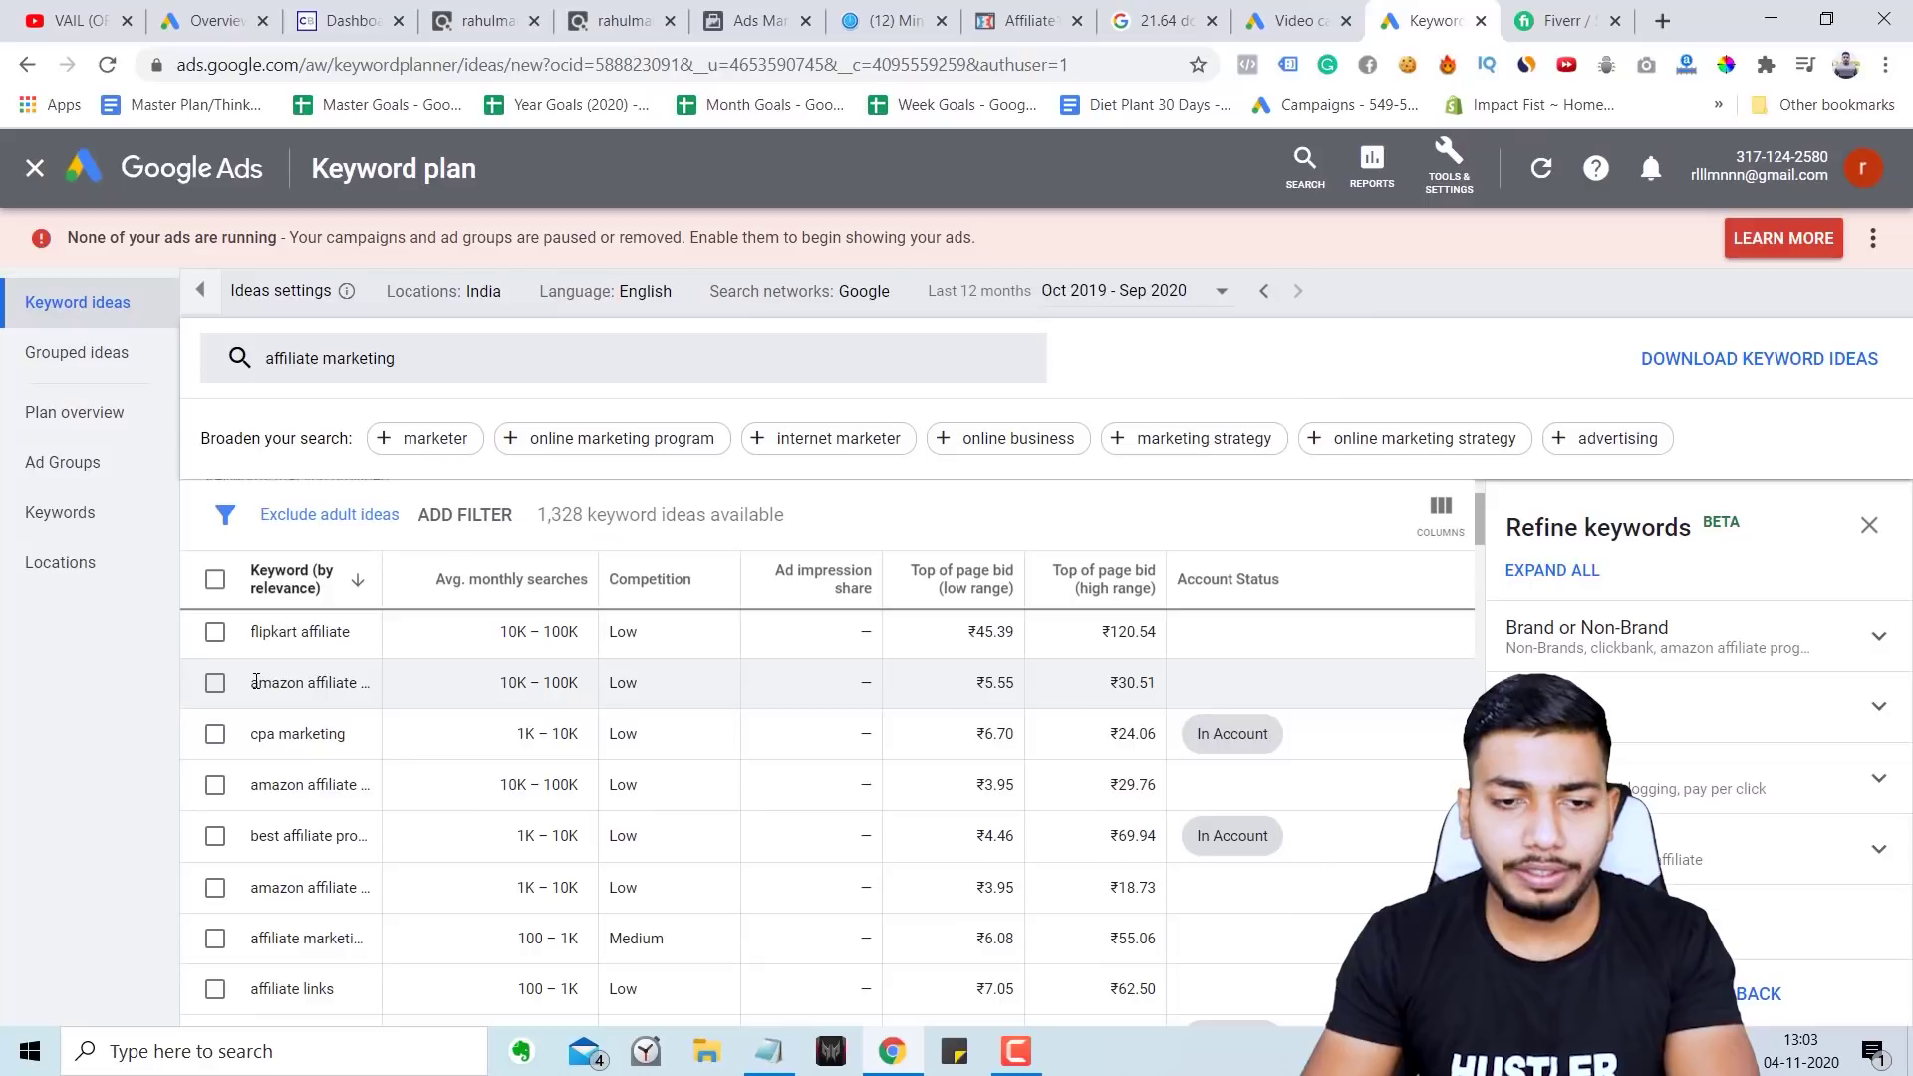
{"action": "left_click_drag", "start_coordinate": [256, 682], "coordinate": [359, 684]}
{"action": "key", "text": "ctrl+c"}
{"action": "left_click", "coordinate": [768, 1051]}
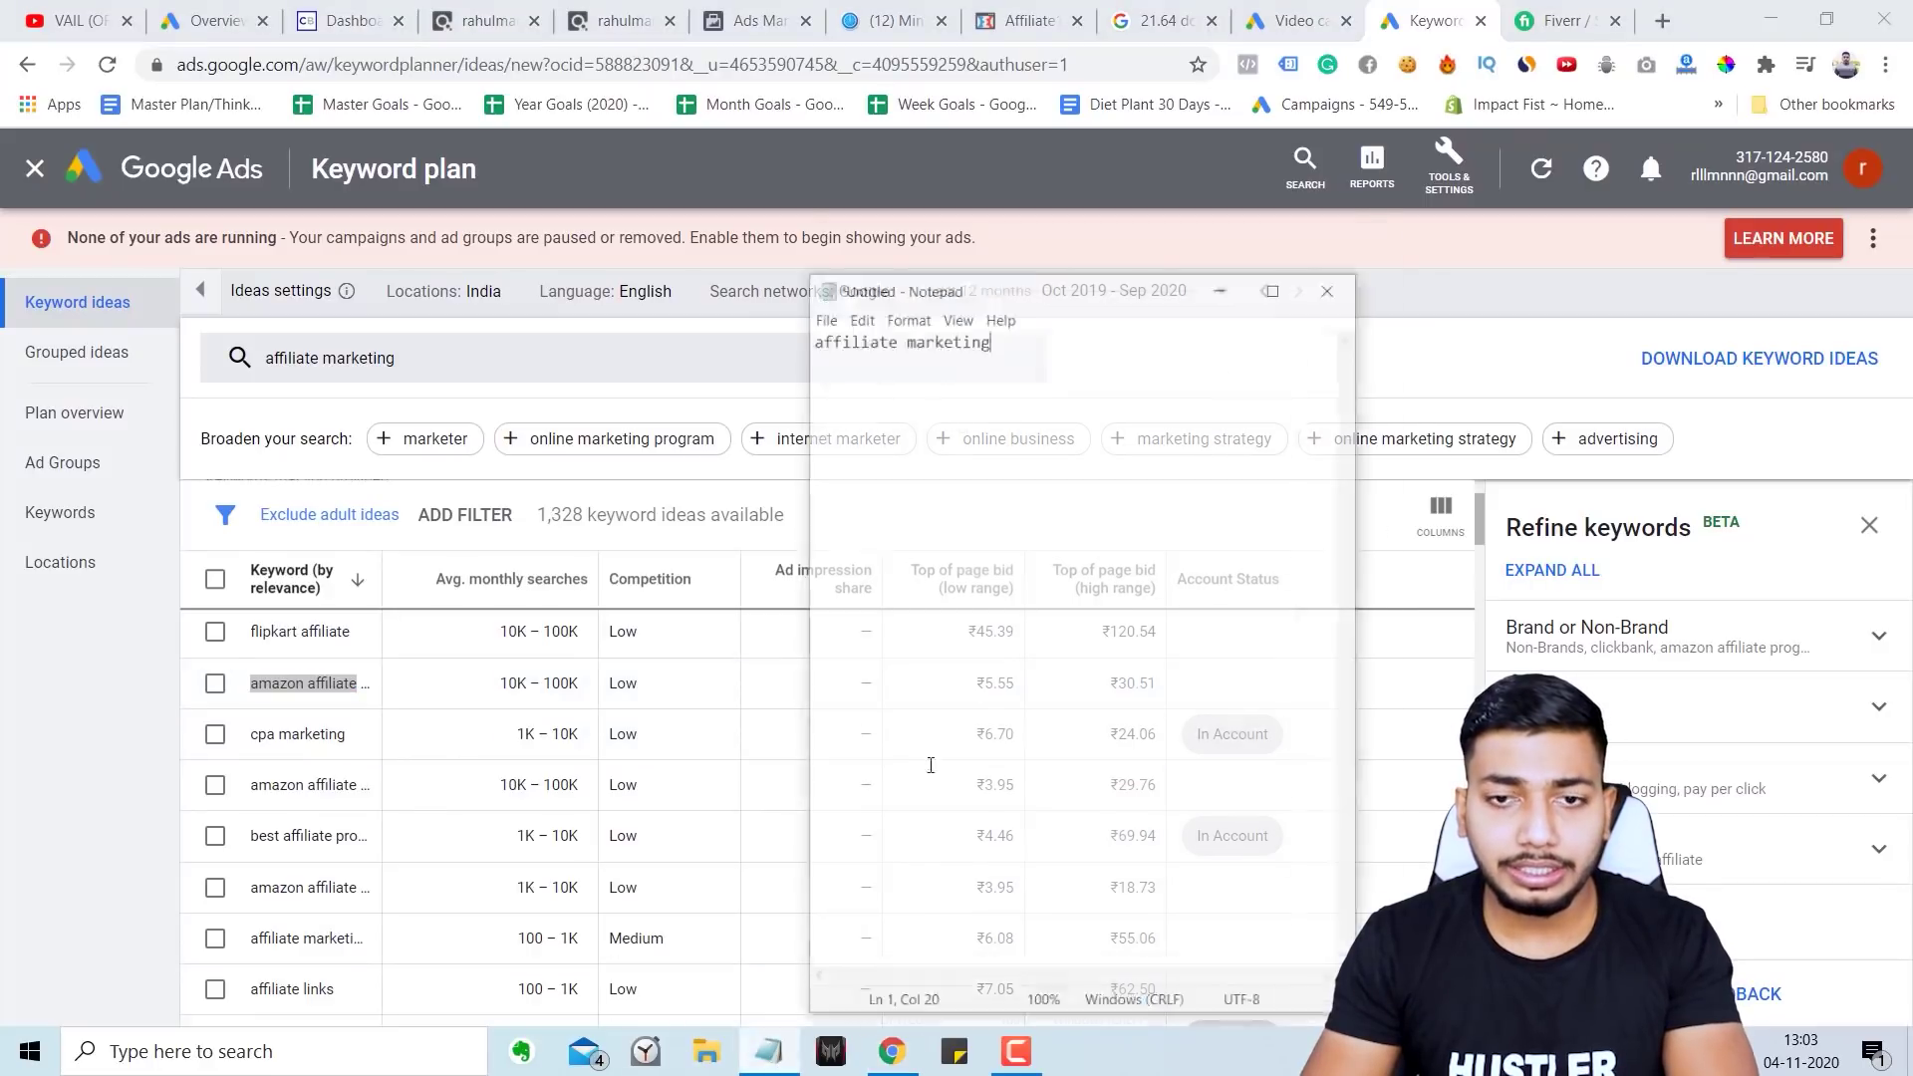
{"action": "key", "text": "ctrl+v"}
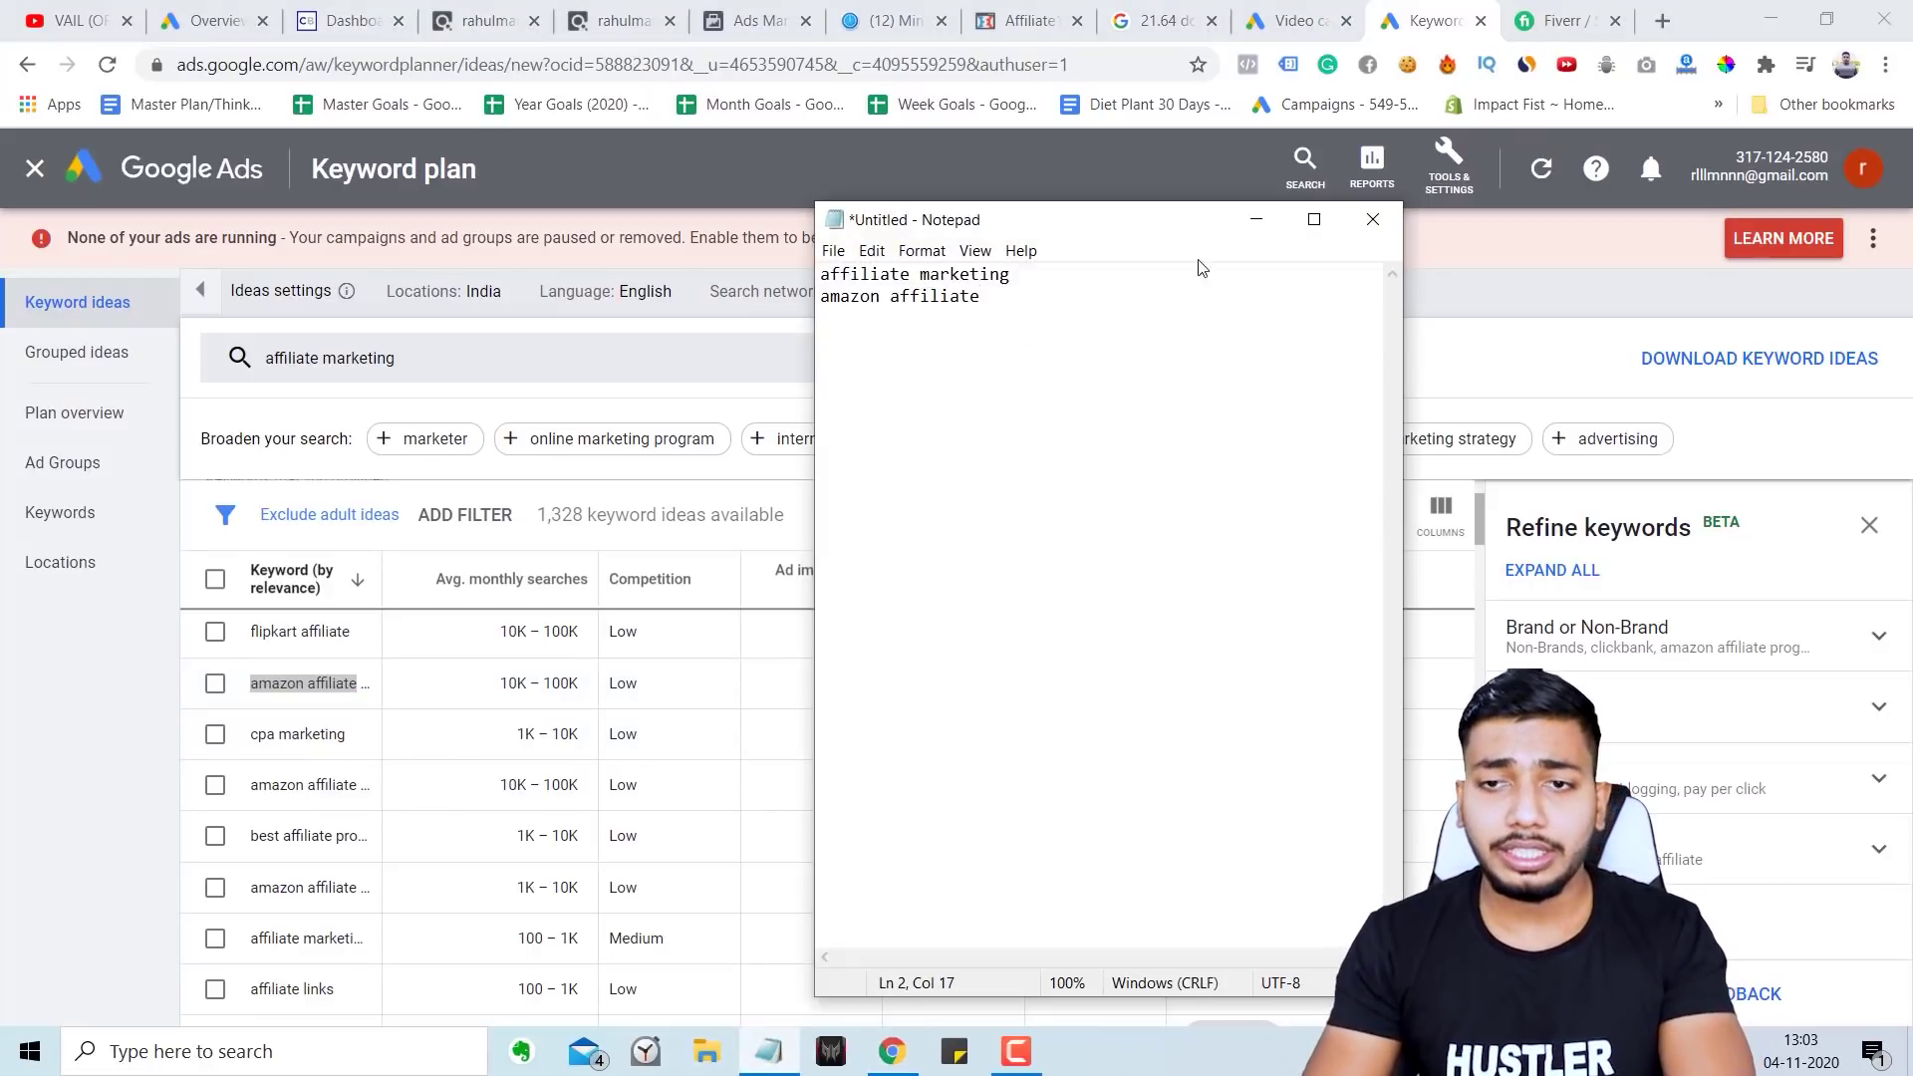
{"action": "left_click", "coordinate": [1256, 219]}
Step: Copy "cpa marketing" from the keyword ideas and paste it as the third line of the Notepad list
{"action": "left_click_drag", "start_coordinate": [250, 734], "coordinate": [347, 752]}
{"action": "key", "text": "ctrl+c"}
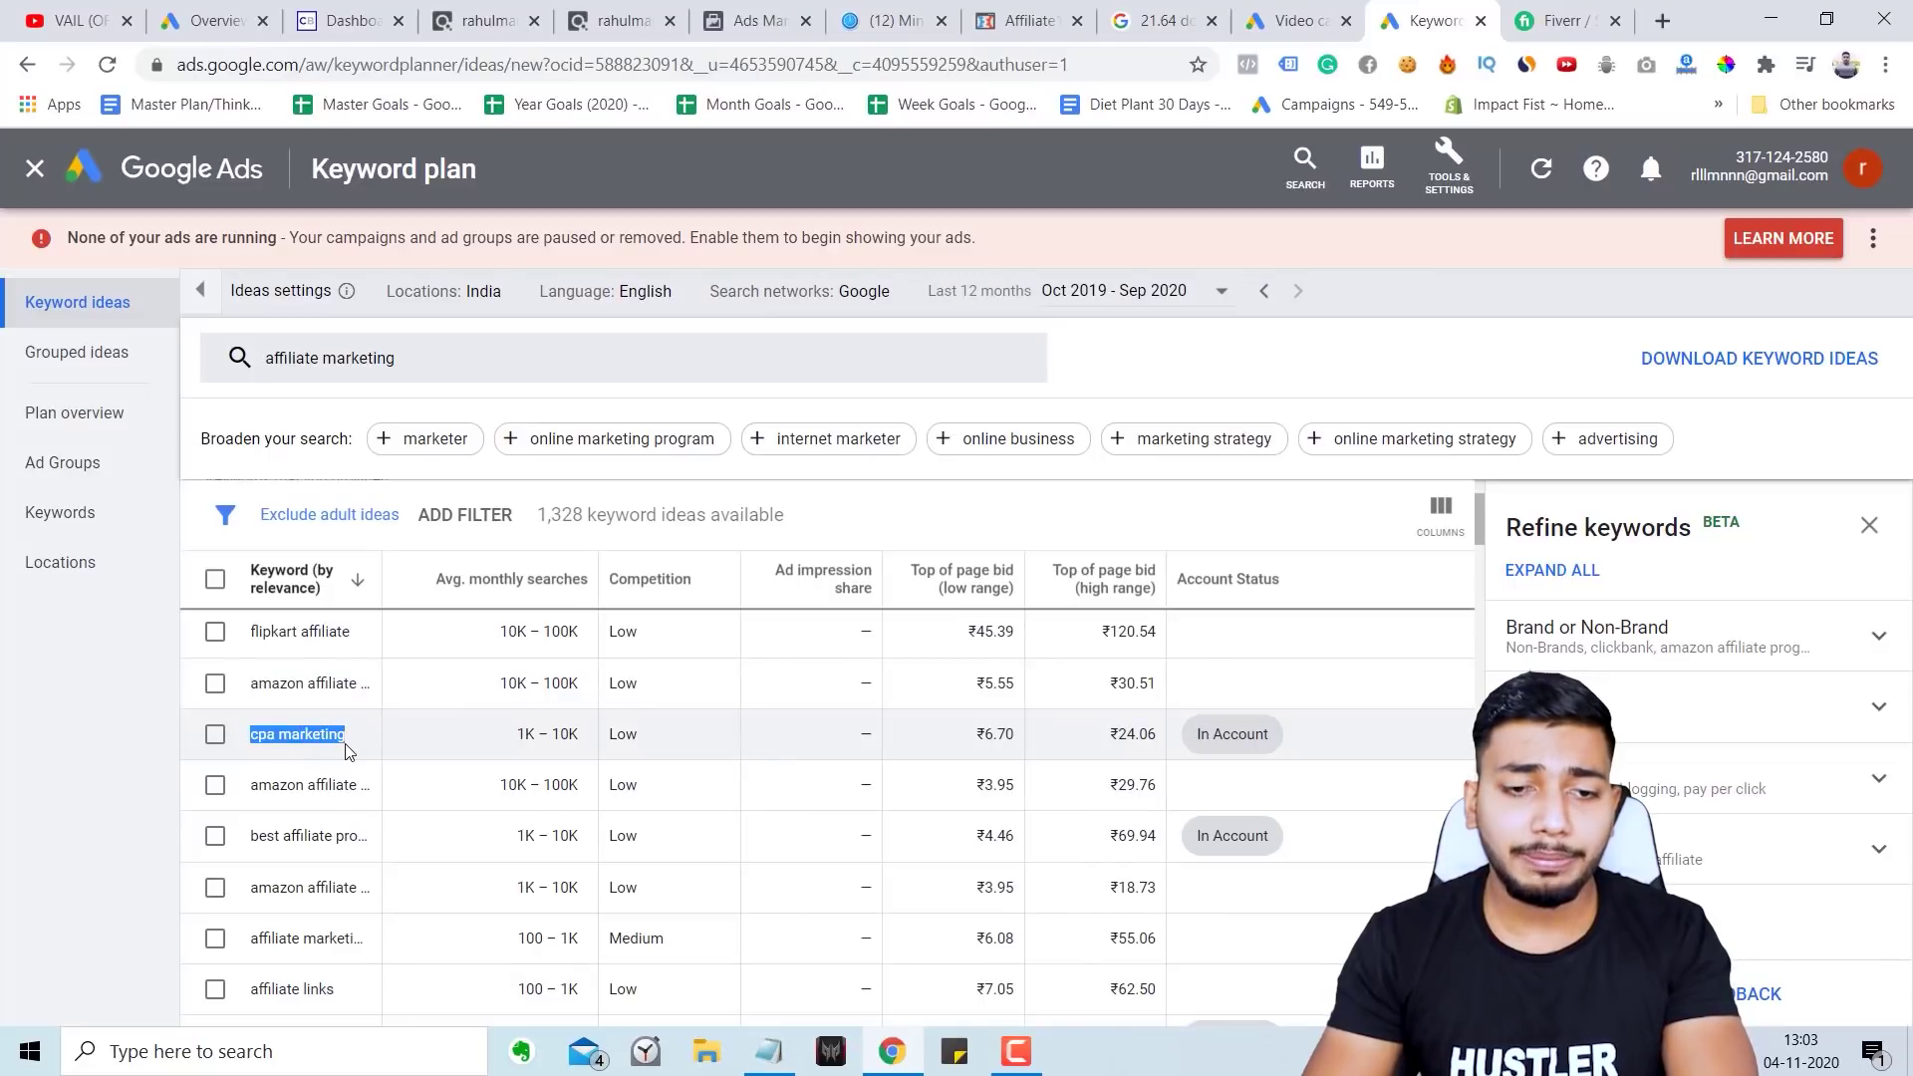
{"action": "left_click", "coordinate": [768, 1051]}
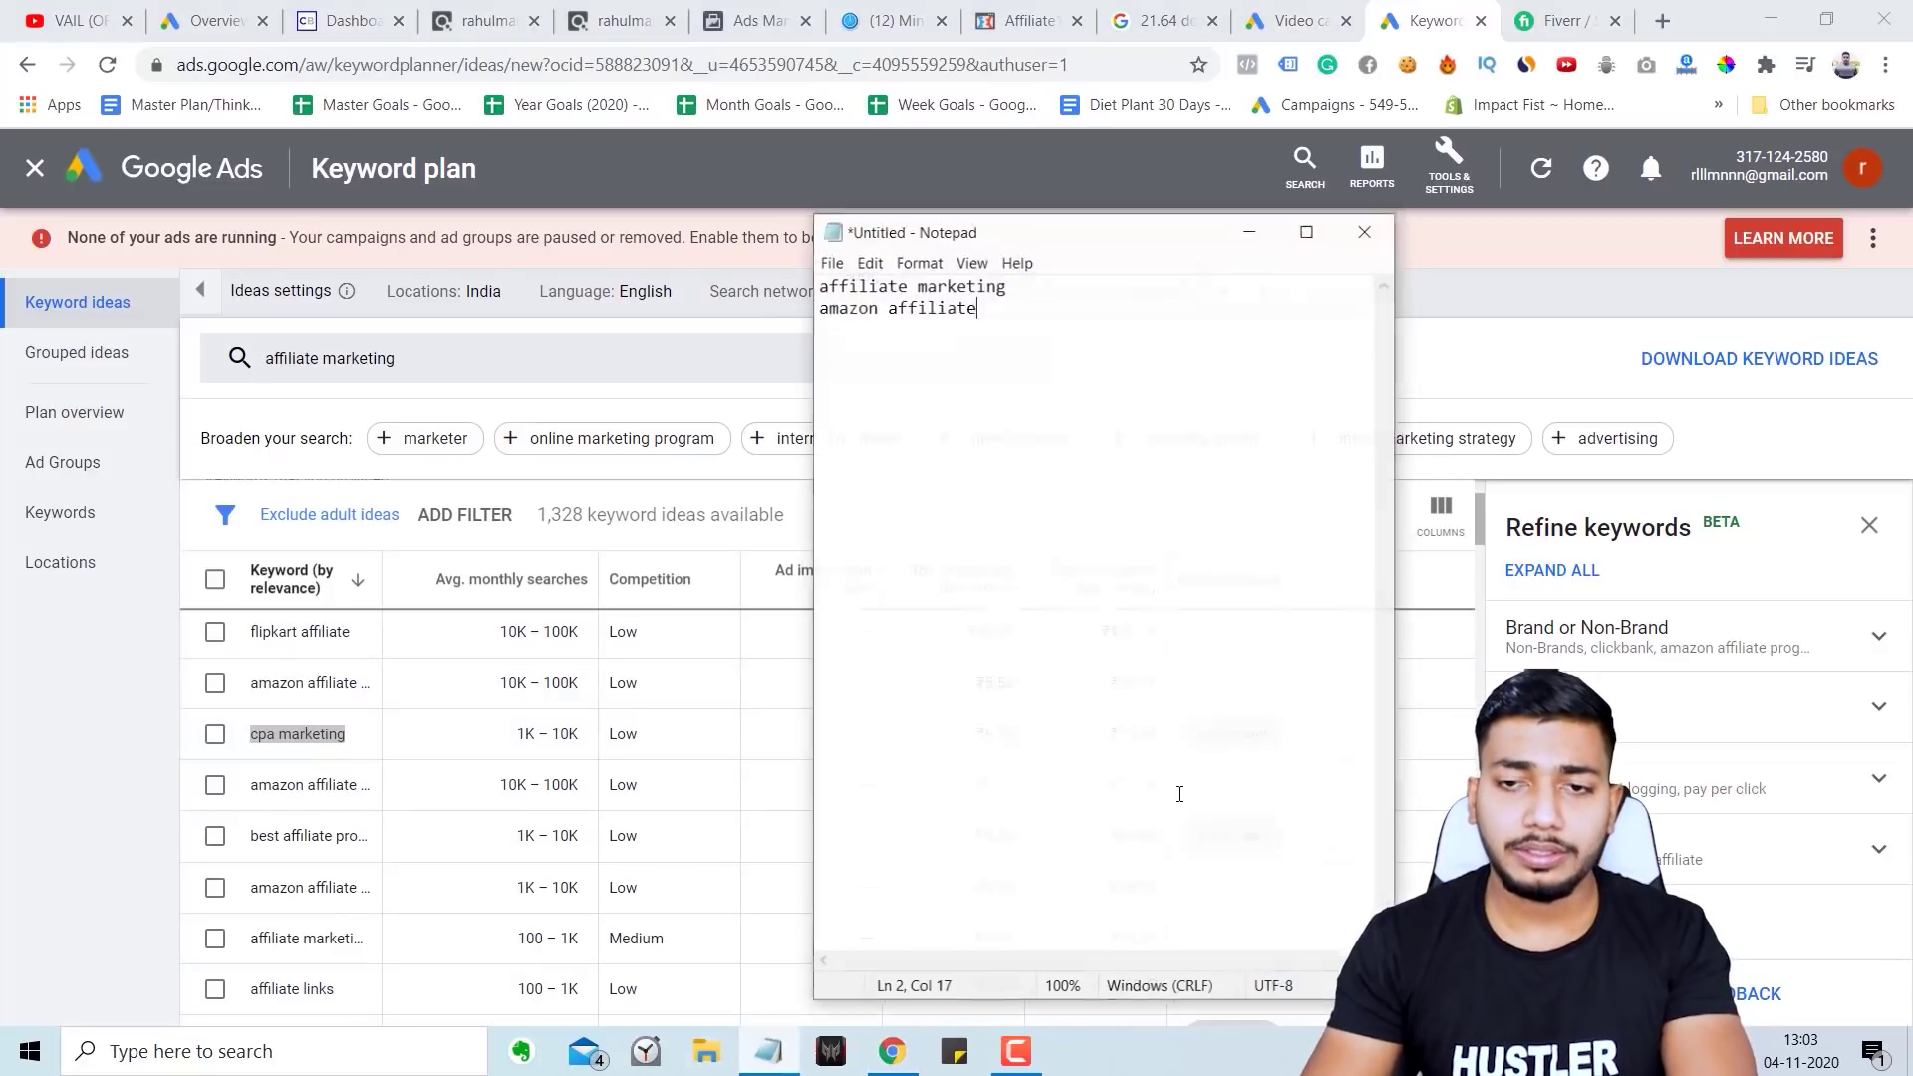
{"action": "key", "text": "ctrl+v"}
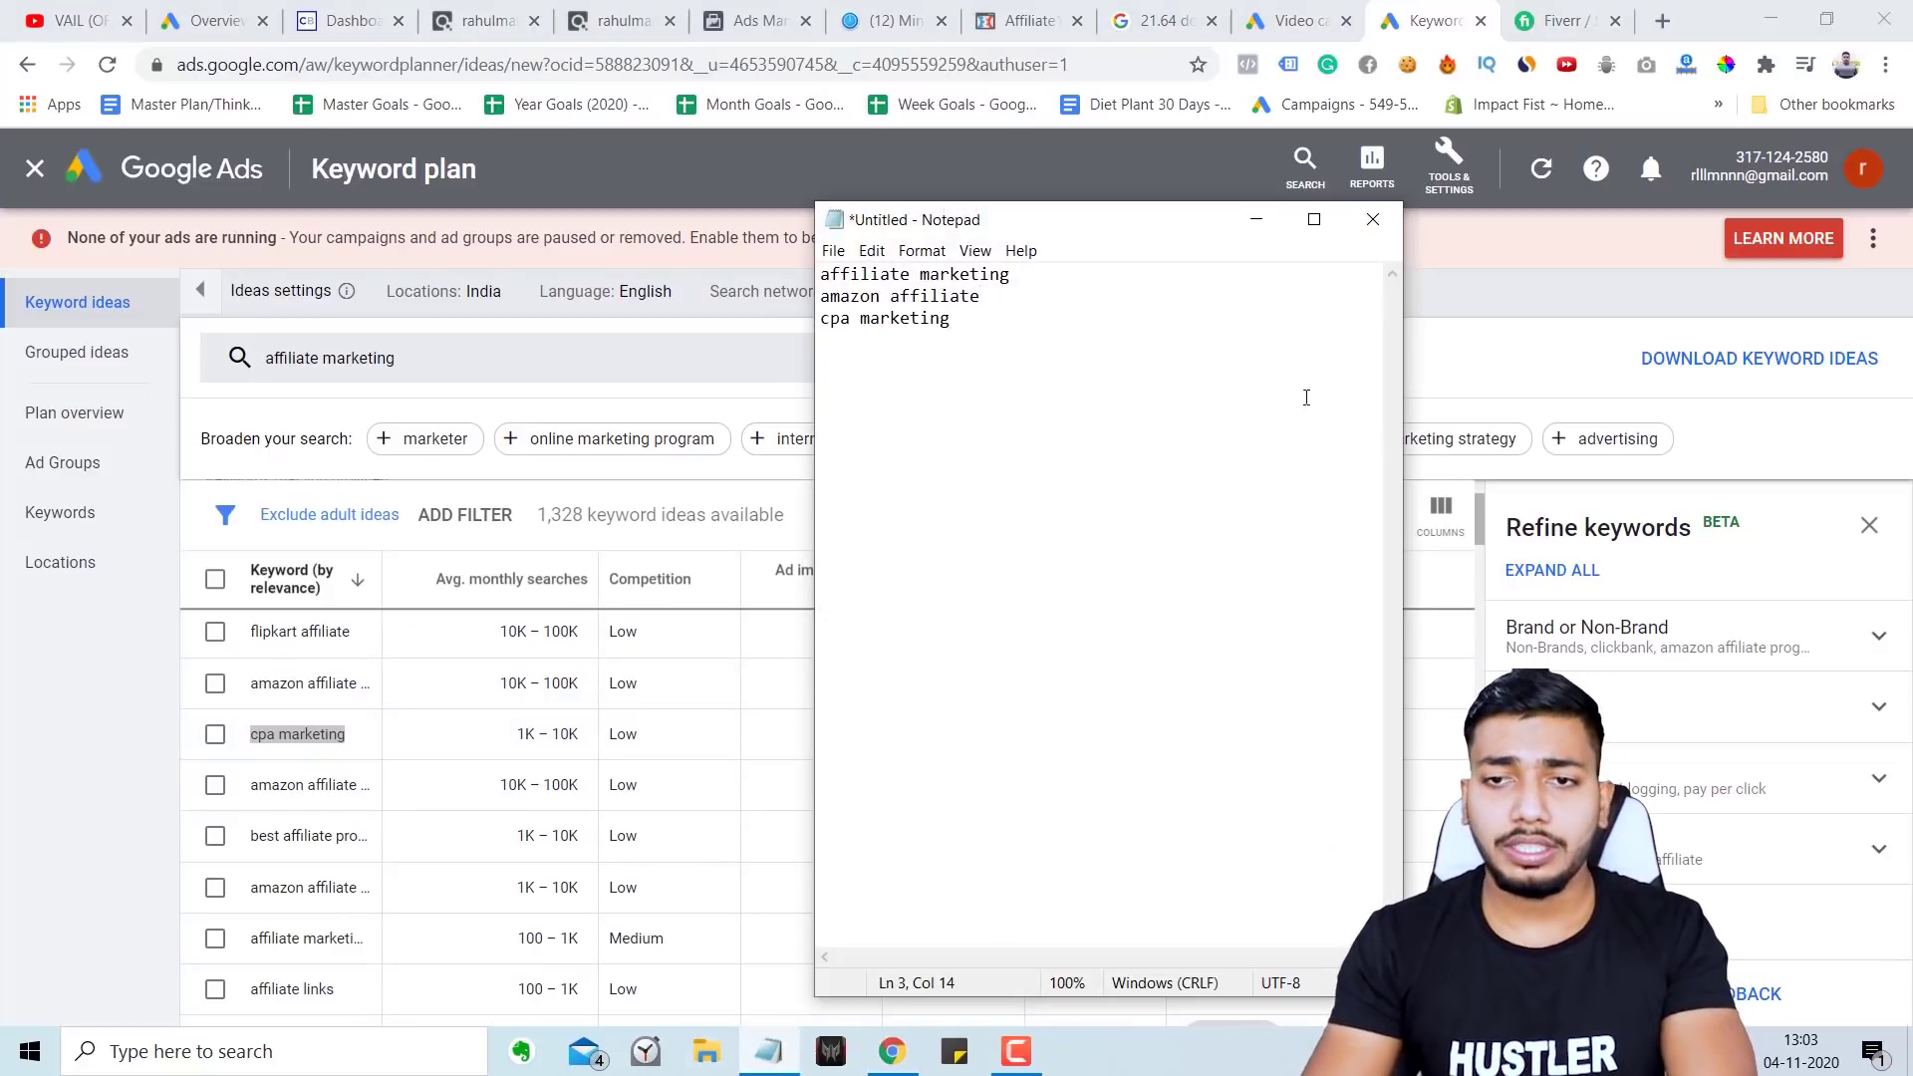
{"action": "left_click", "coordinate": [1256, 219]}
Step: Add the keyword idea "affiliate network" as the fourth line of the Notepad list
{"action": "scroll", "coordinate": [471, 680], "scroll_direction": "down", "scroll_amount": 2}
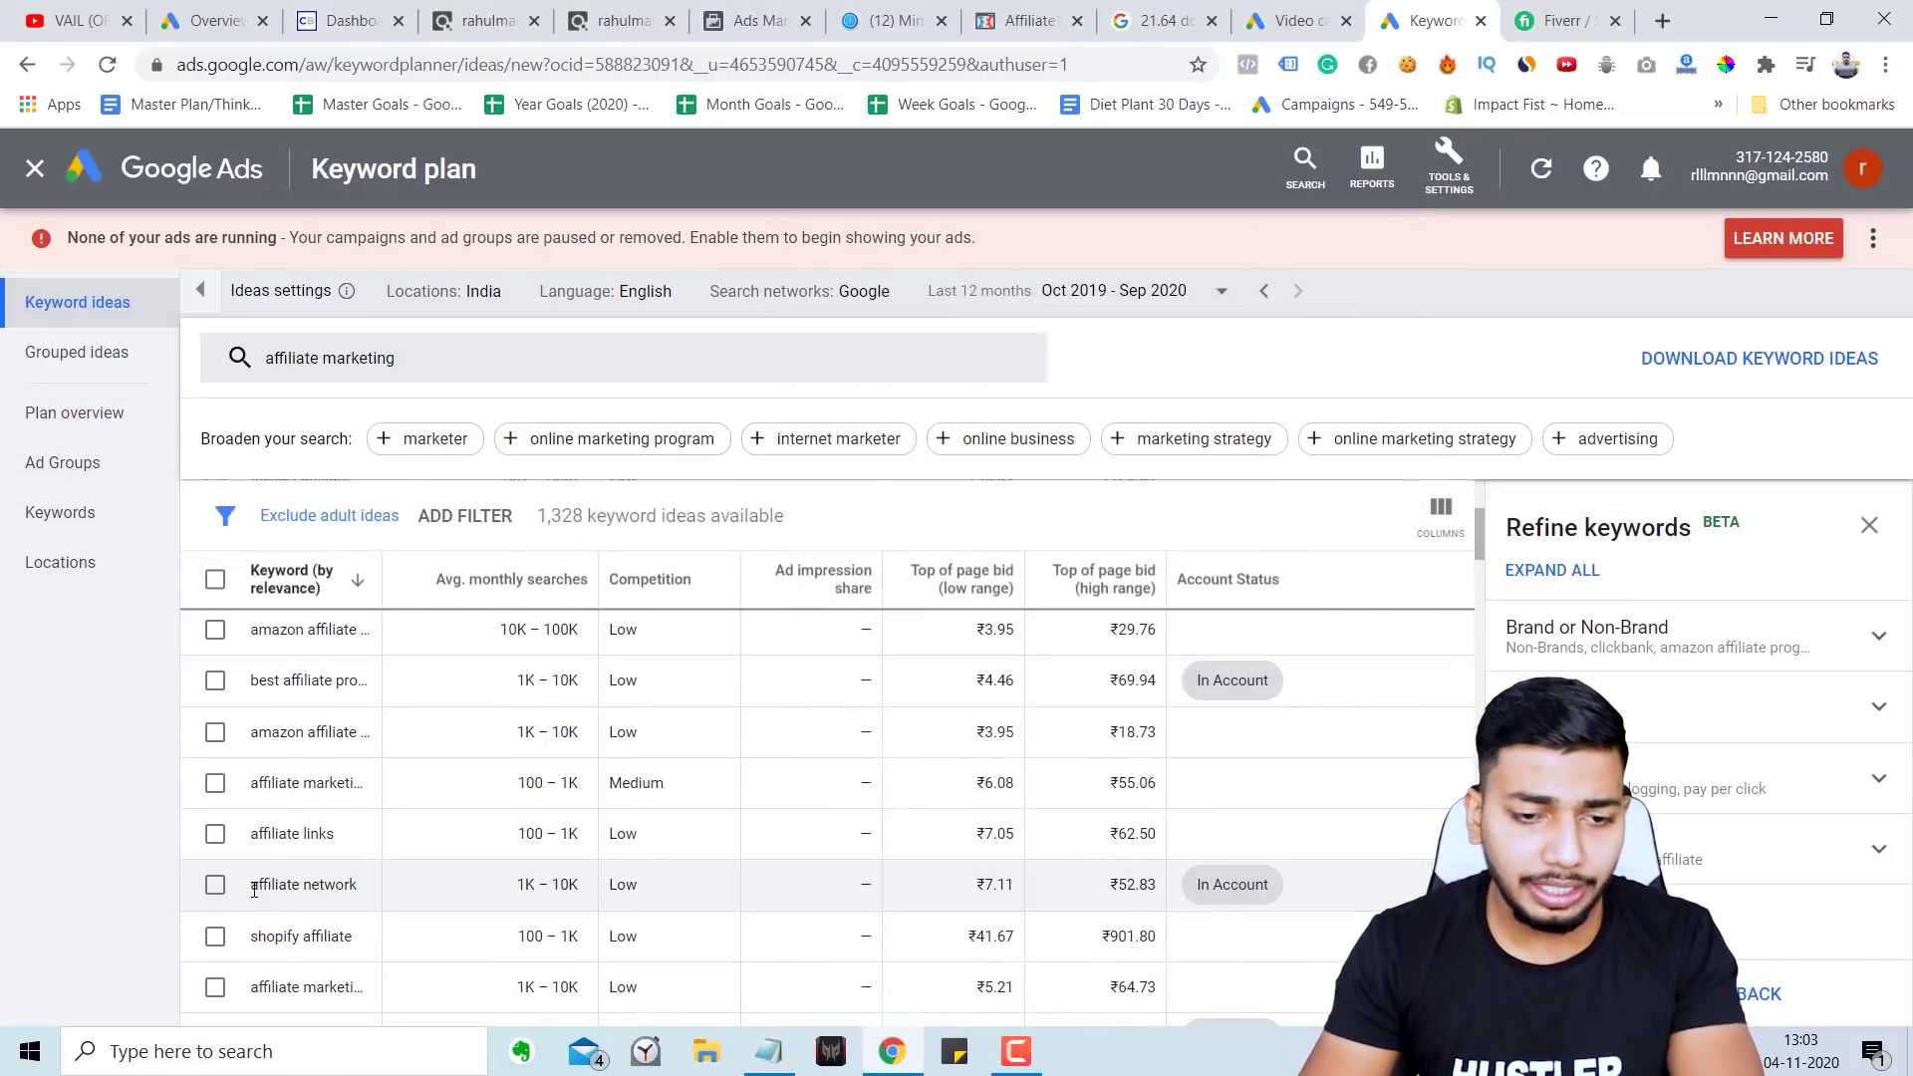
{"action": "left_click_drag", "start_coordinate": [322, 884], "coordinate": [360, 885]}
{"action": "key", "text": "ctrl+c"}
{"action": "left_click", "coordinate": [768, 1051]}
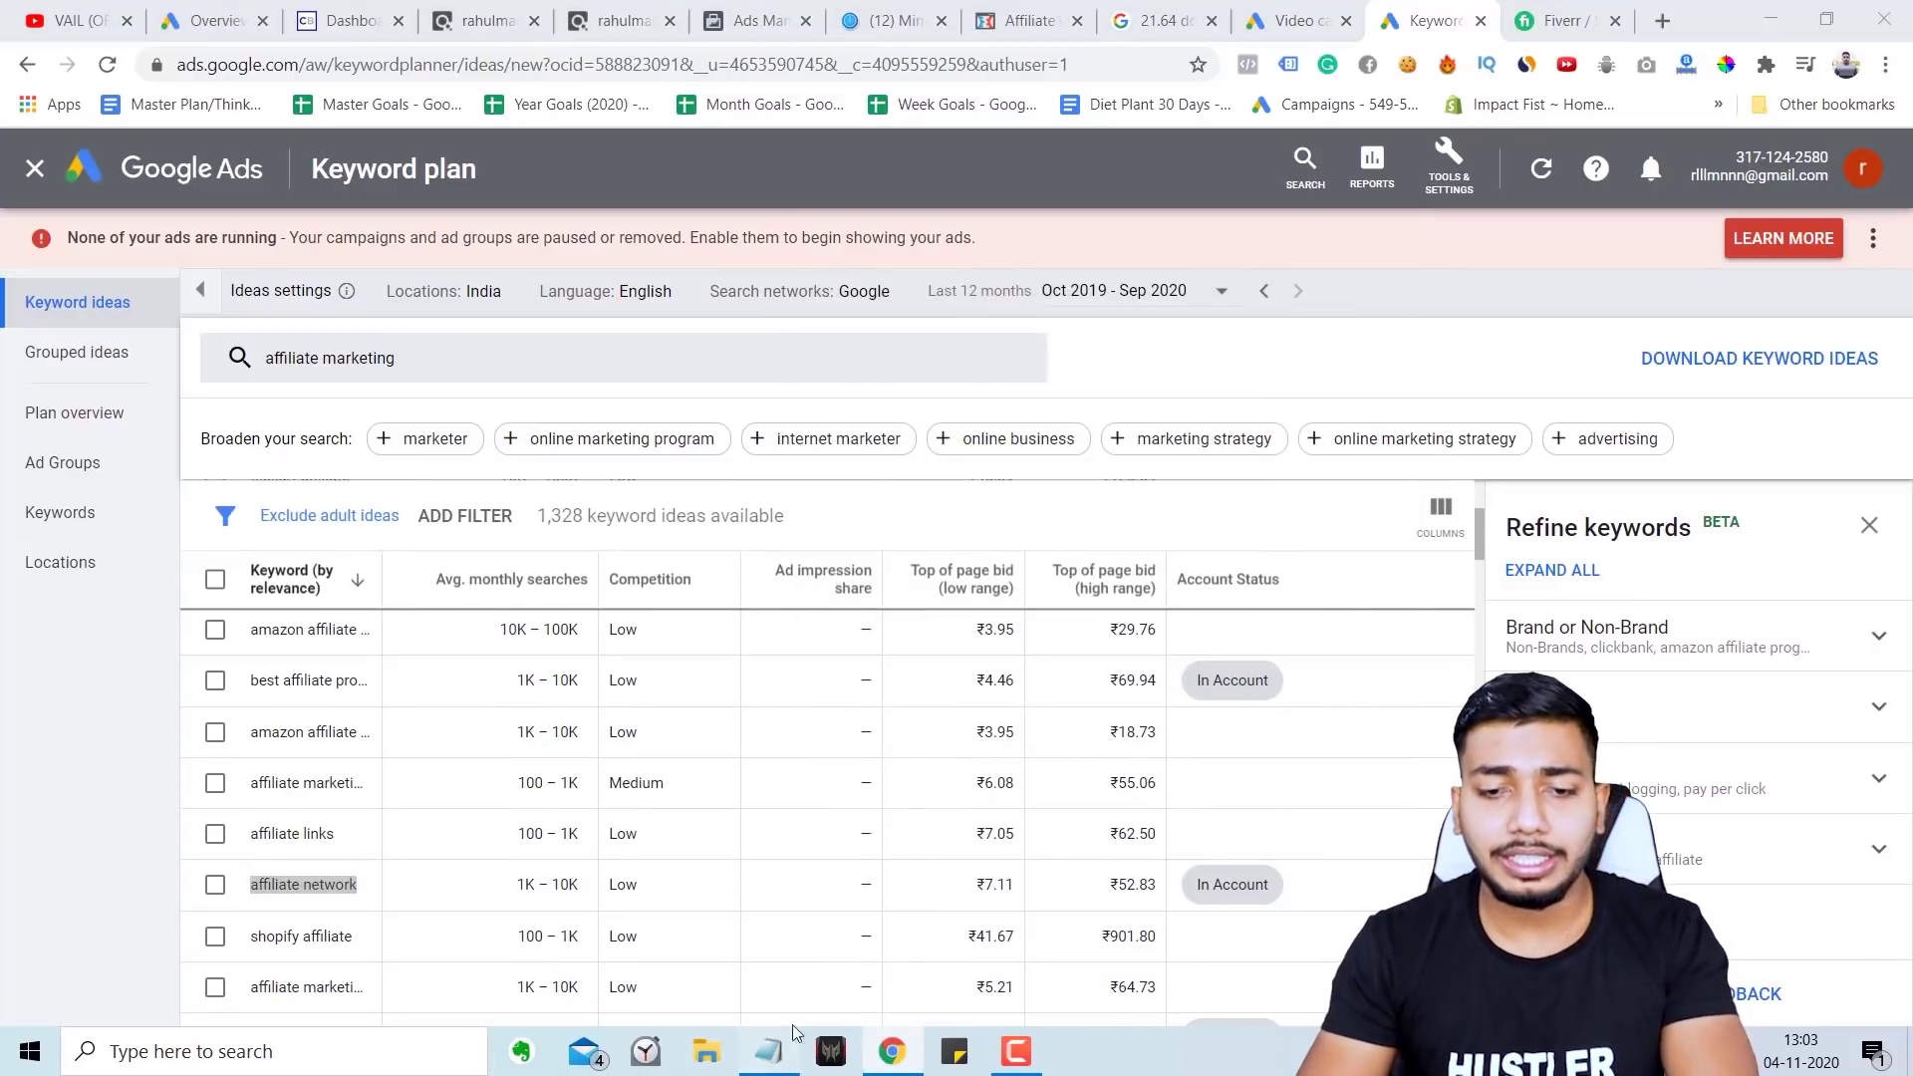
{"action": "key", "text": "ctrl+v"}
{"action": "left_click", "coordinate": [1257, 219]}
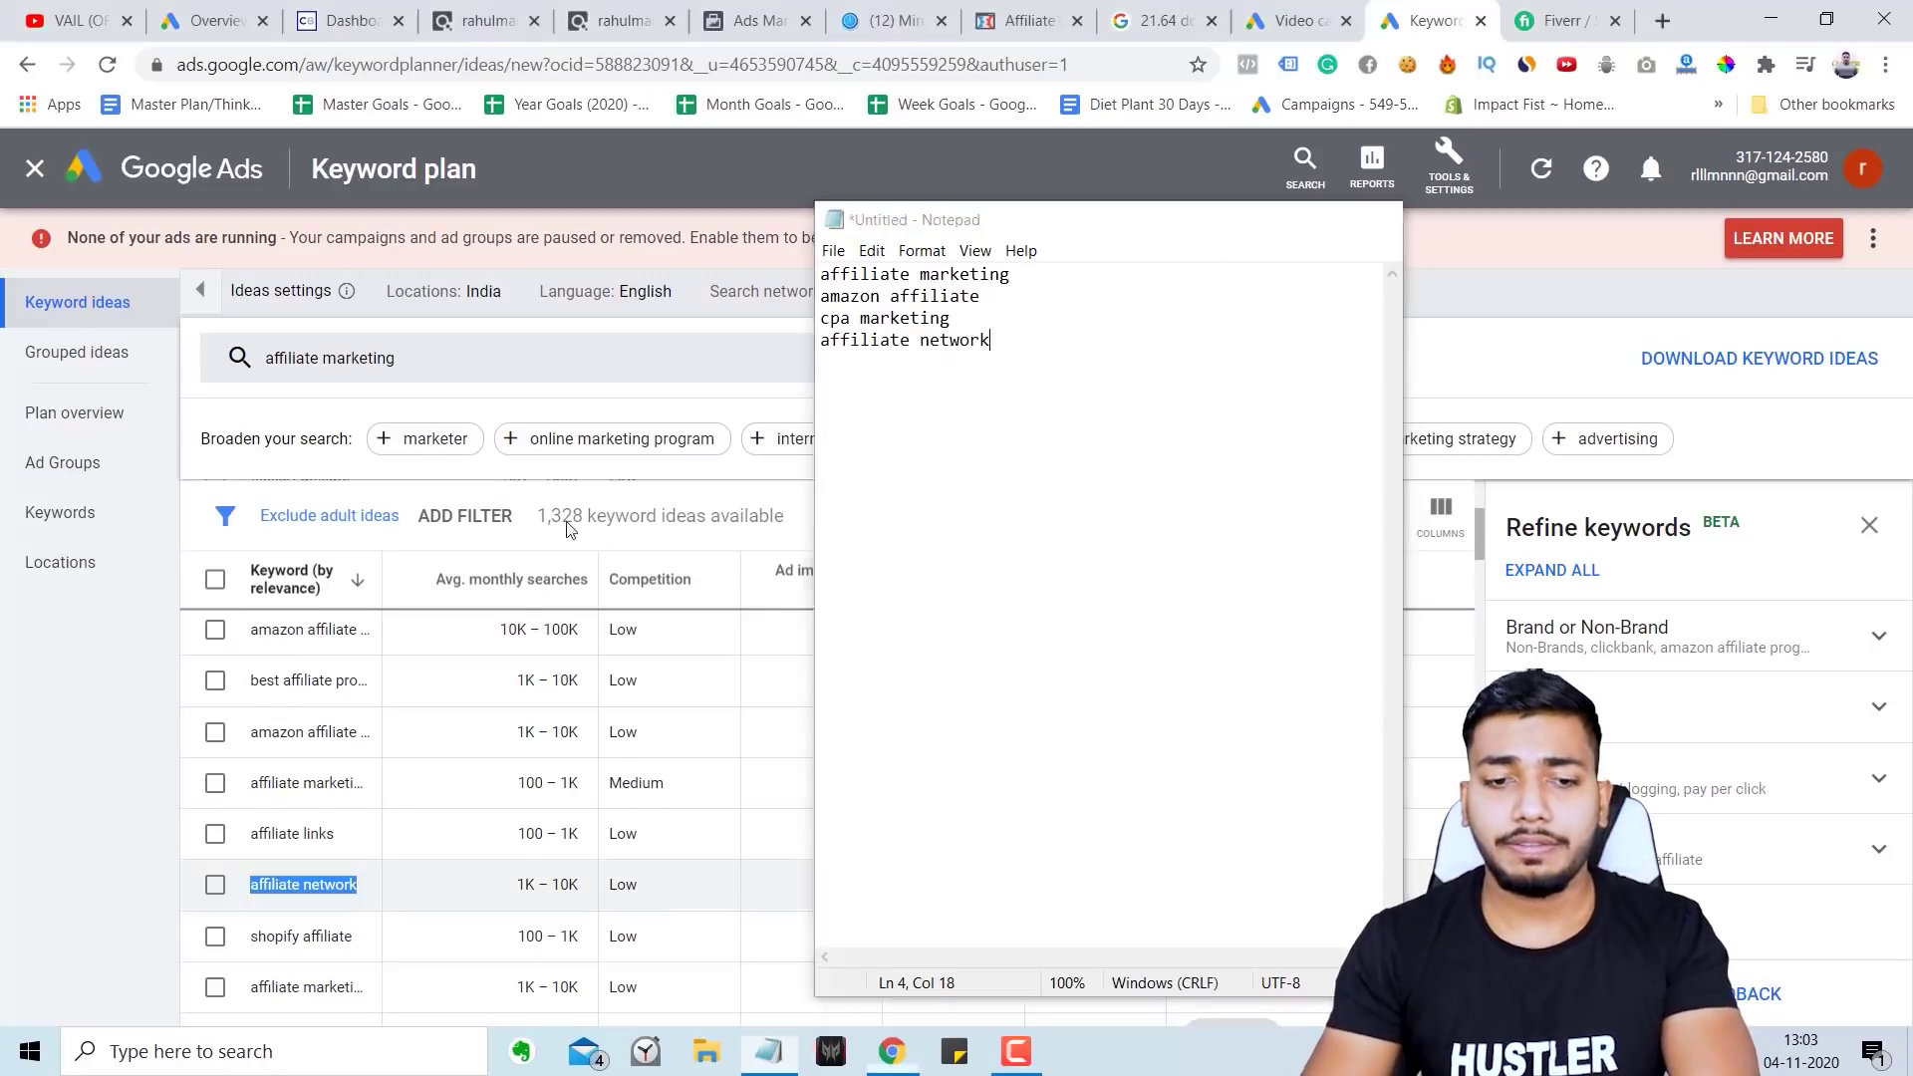
Step: Enter "clickbank" as the fifth keyword in the Notepad list and copy it
{"action": "scroll", "coordinate": [439, 653], "scroll_direction": "down", "scroll_amount": 3}
{"action": "scroll", "coordinate": [545, 798], "scroll_direction": "down", "scroll_amount": 3}
{"action": "scroll", "coordinate": [545, 798], "scroll_direction": "up", "scroll_amount": 3}
{"action": "left_click", "coordinate": [768, 1051]}
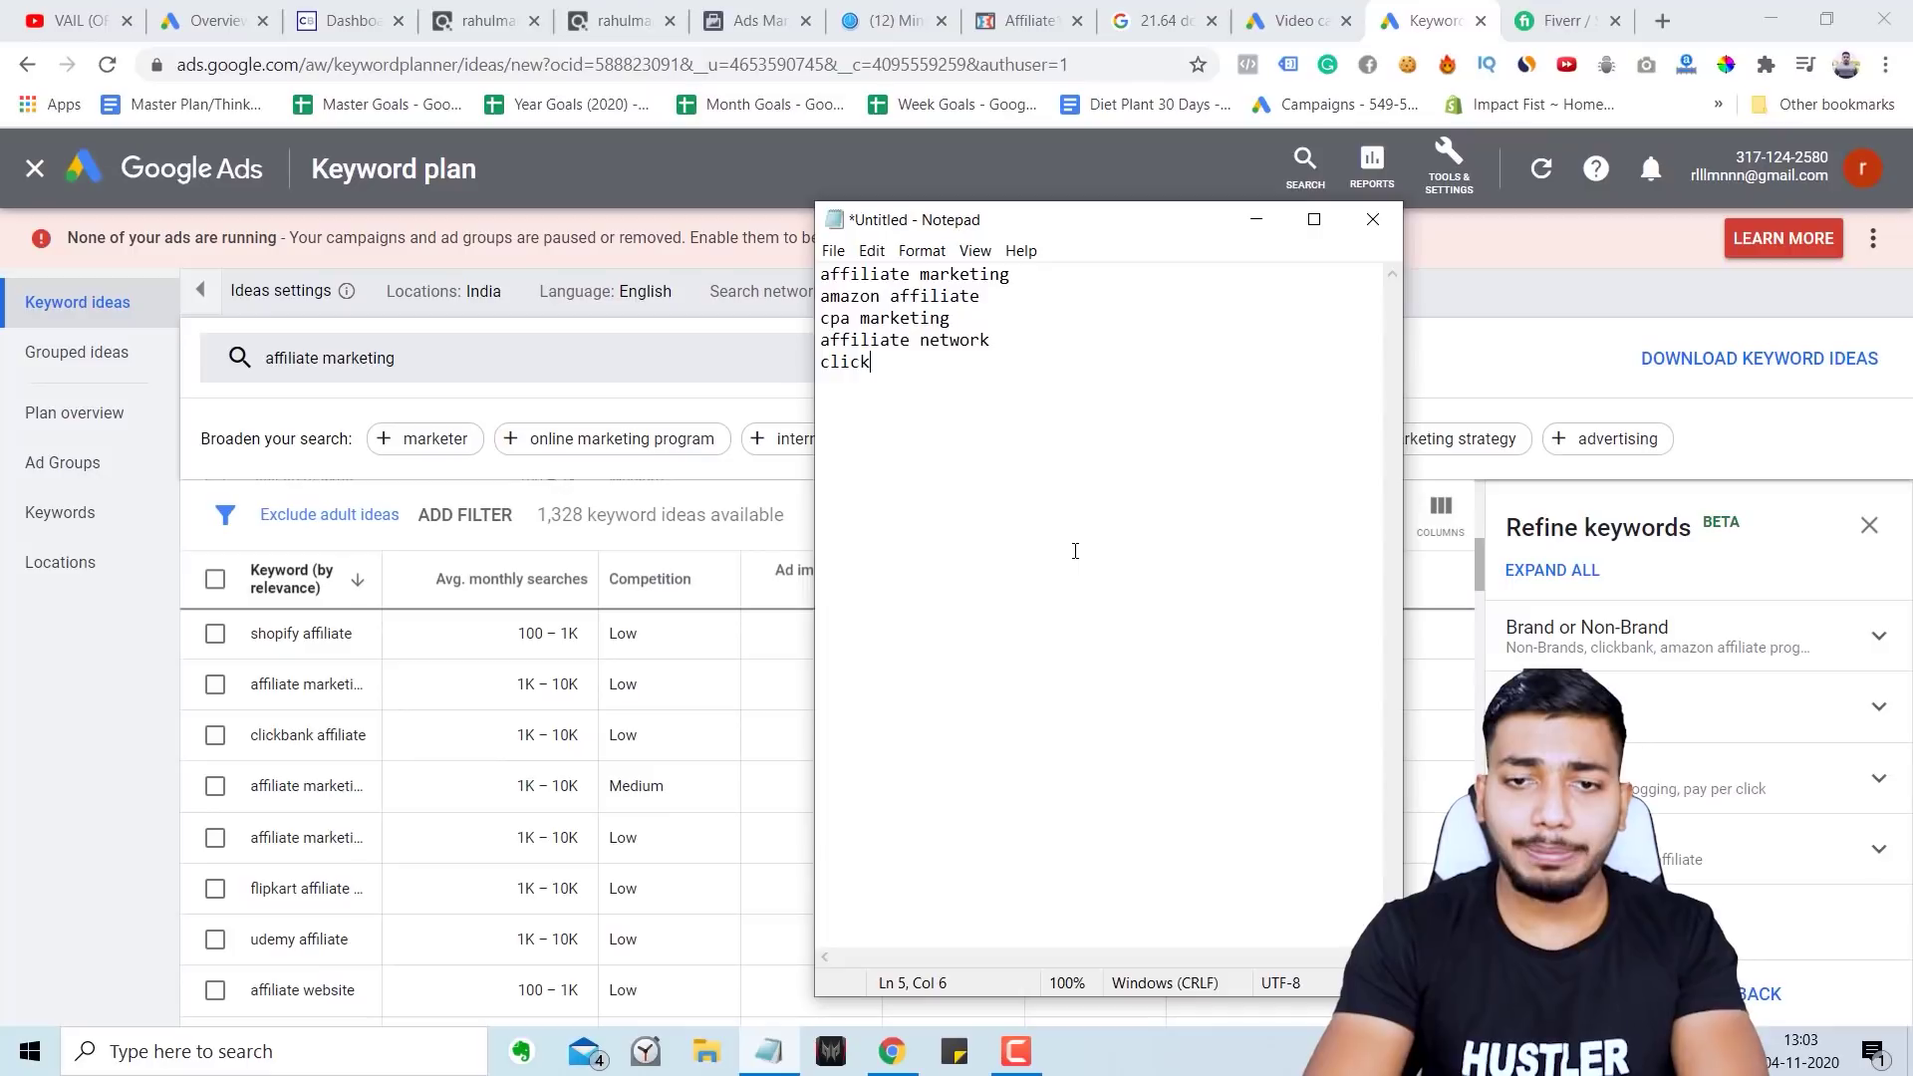
{"action": "left_click_drag", "start_coordinate": [915, 378], "coordinate": [820, 365]}
{"action": "key", "text": "ctrl+c"}
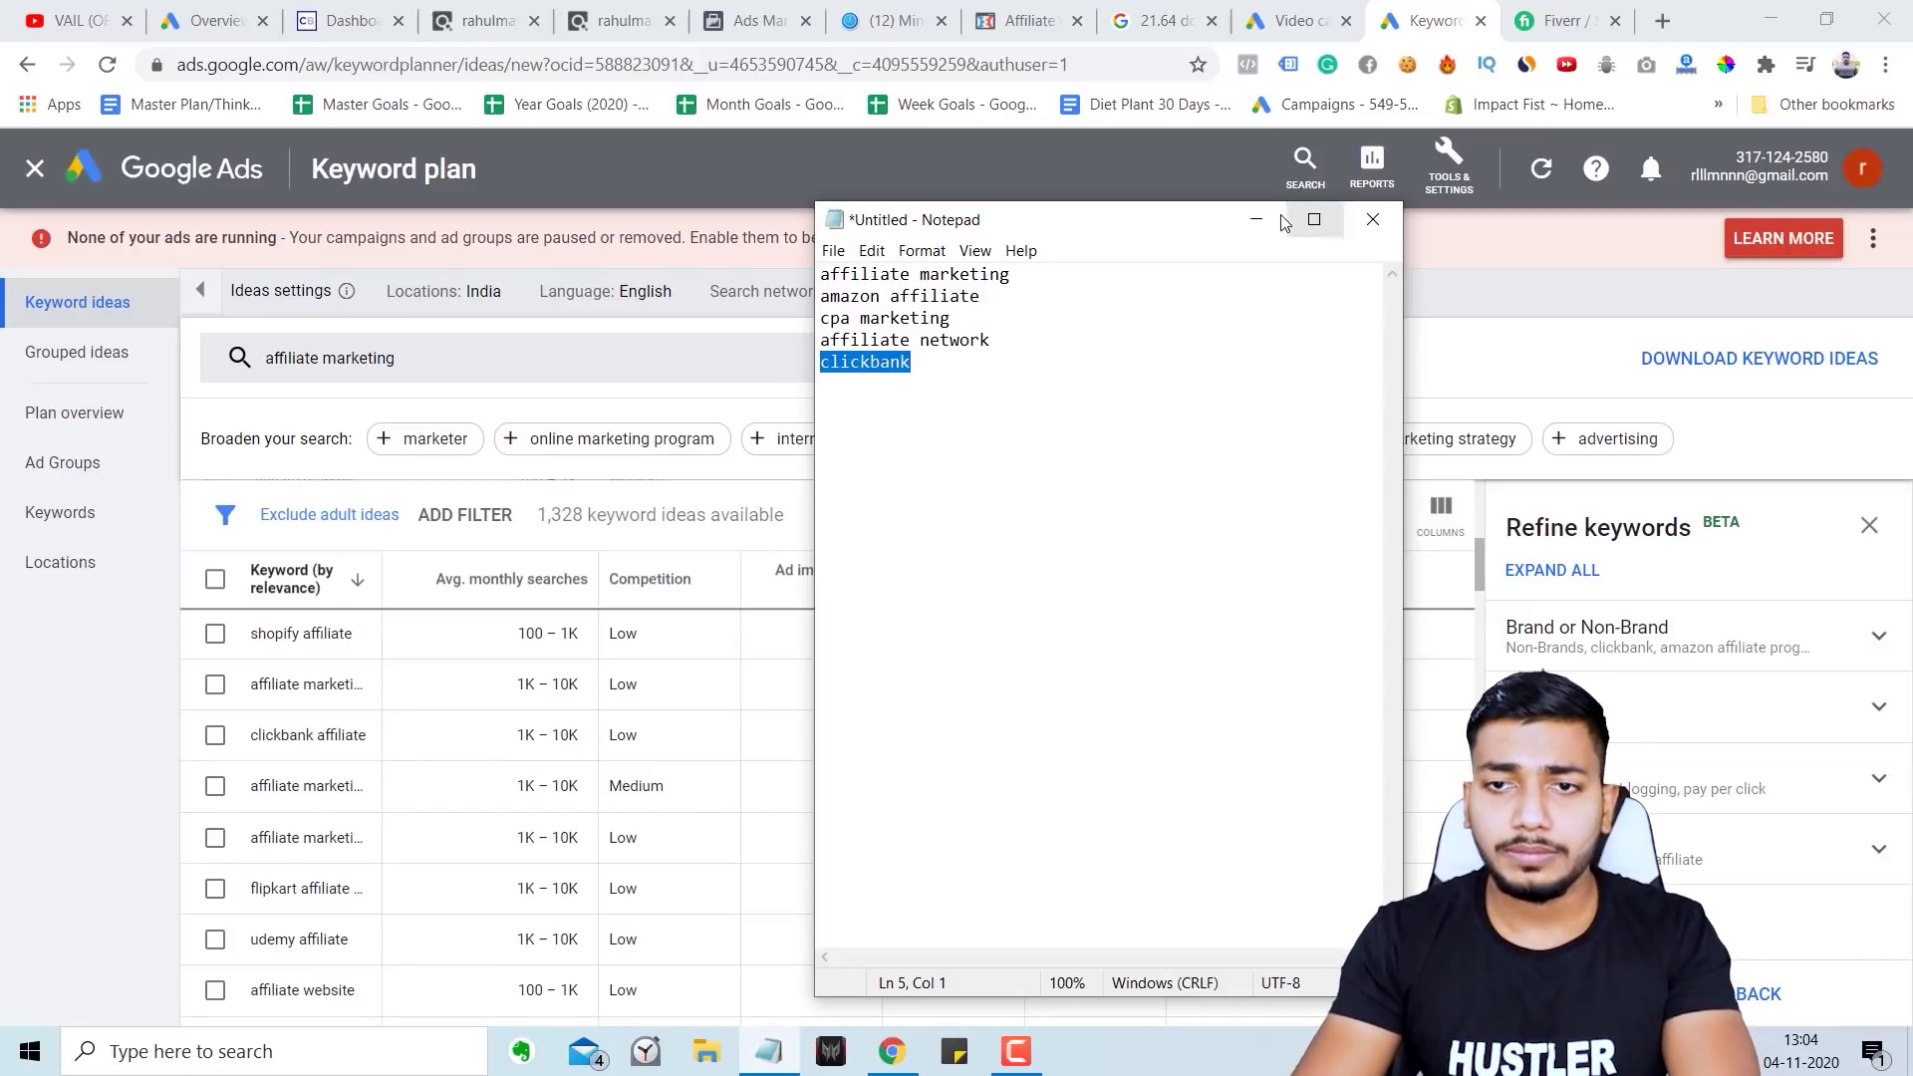
Step: Replace the Keyword Planner search term with "clickbank", get its keyword ideas and examine the individual suggestions
{"action": "left_click", "coordinate": [1256, 219]}
{"action": "left_click", "coordinate": [396, 361]}
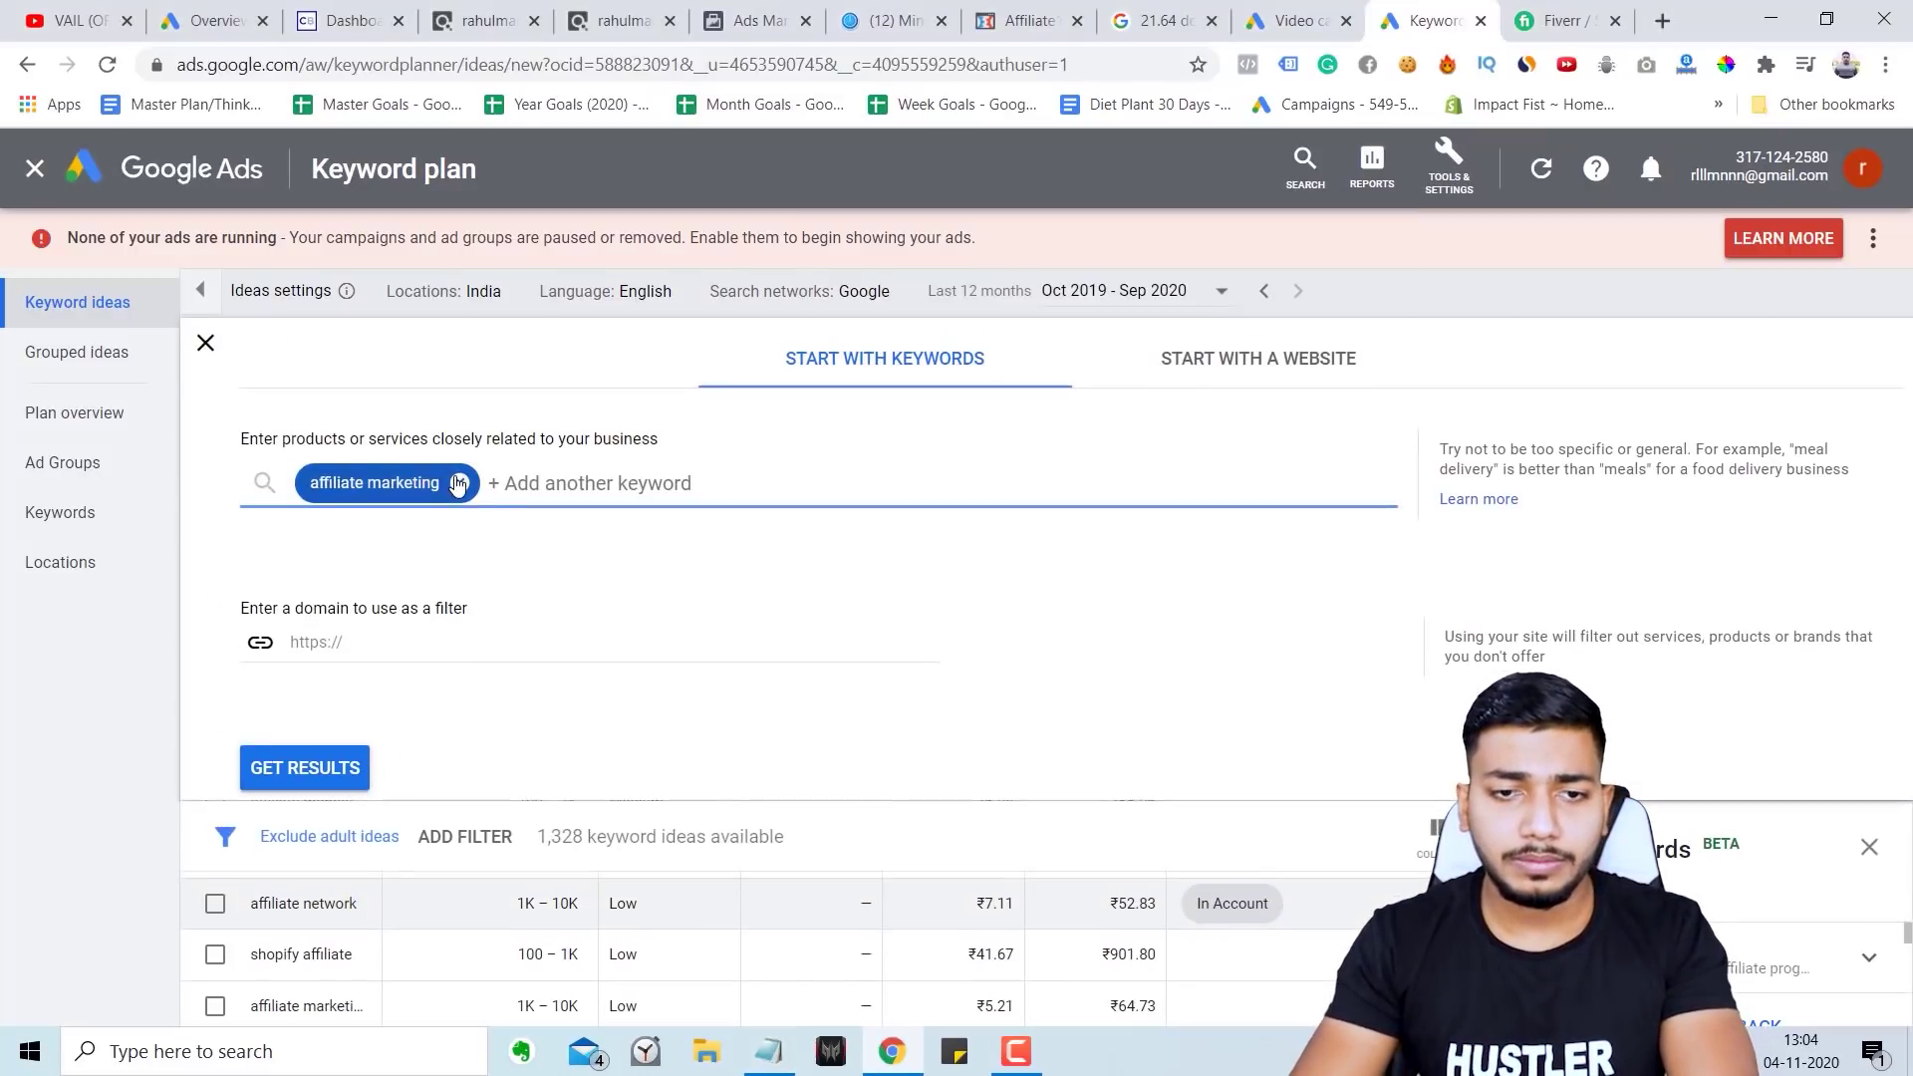
{"action": "left_click", "coordinate": [458, 483]}
{"action": "key", "text": "ctrl+v"}
{"action": "left_click", "coordinate": [334, 766]}
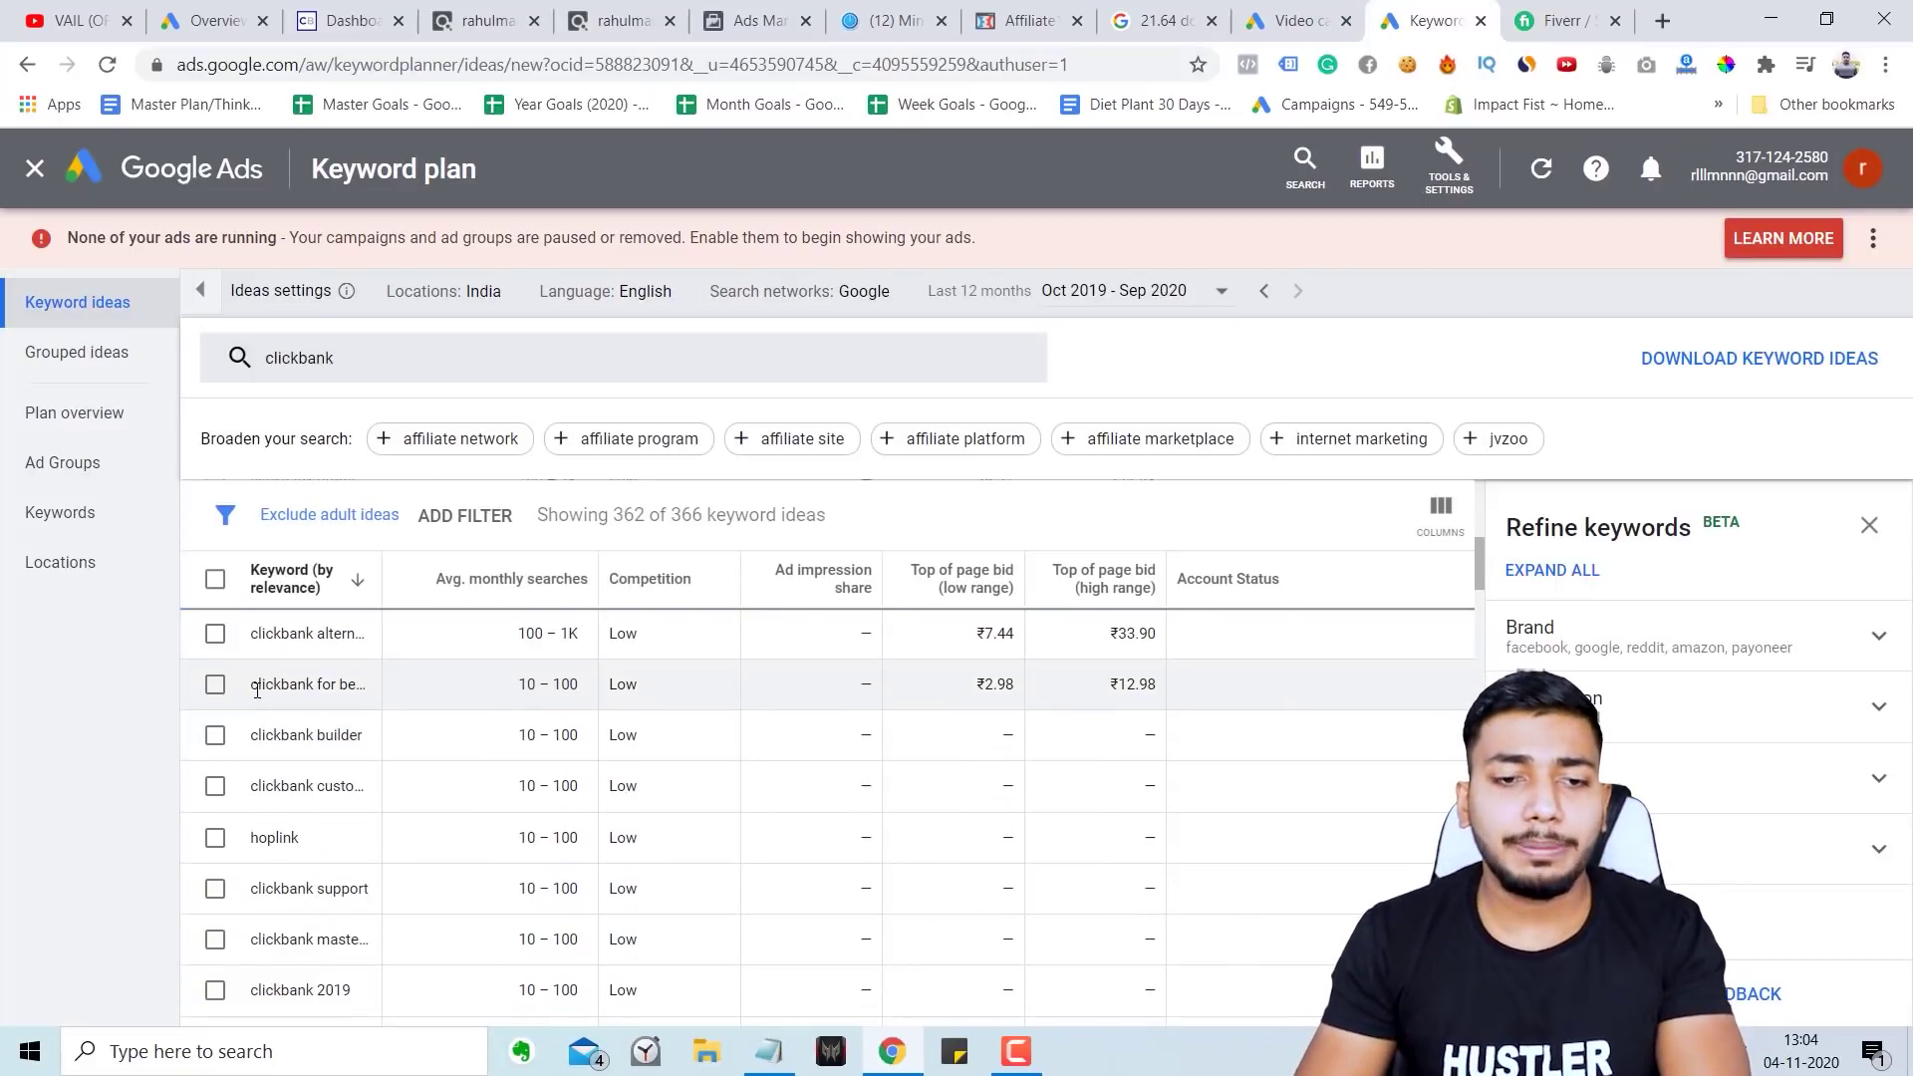
{"action": "triple_click", "coordinate": [277, 690]}
{"action": "double_click", "coordinate": [338, 786]}
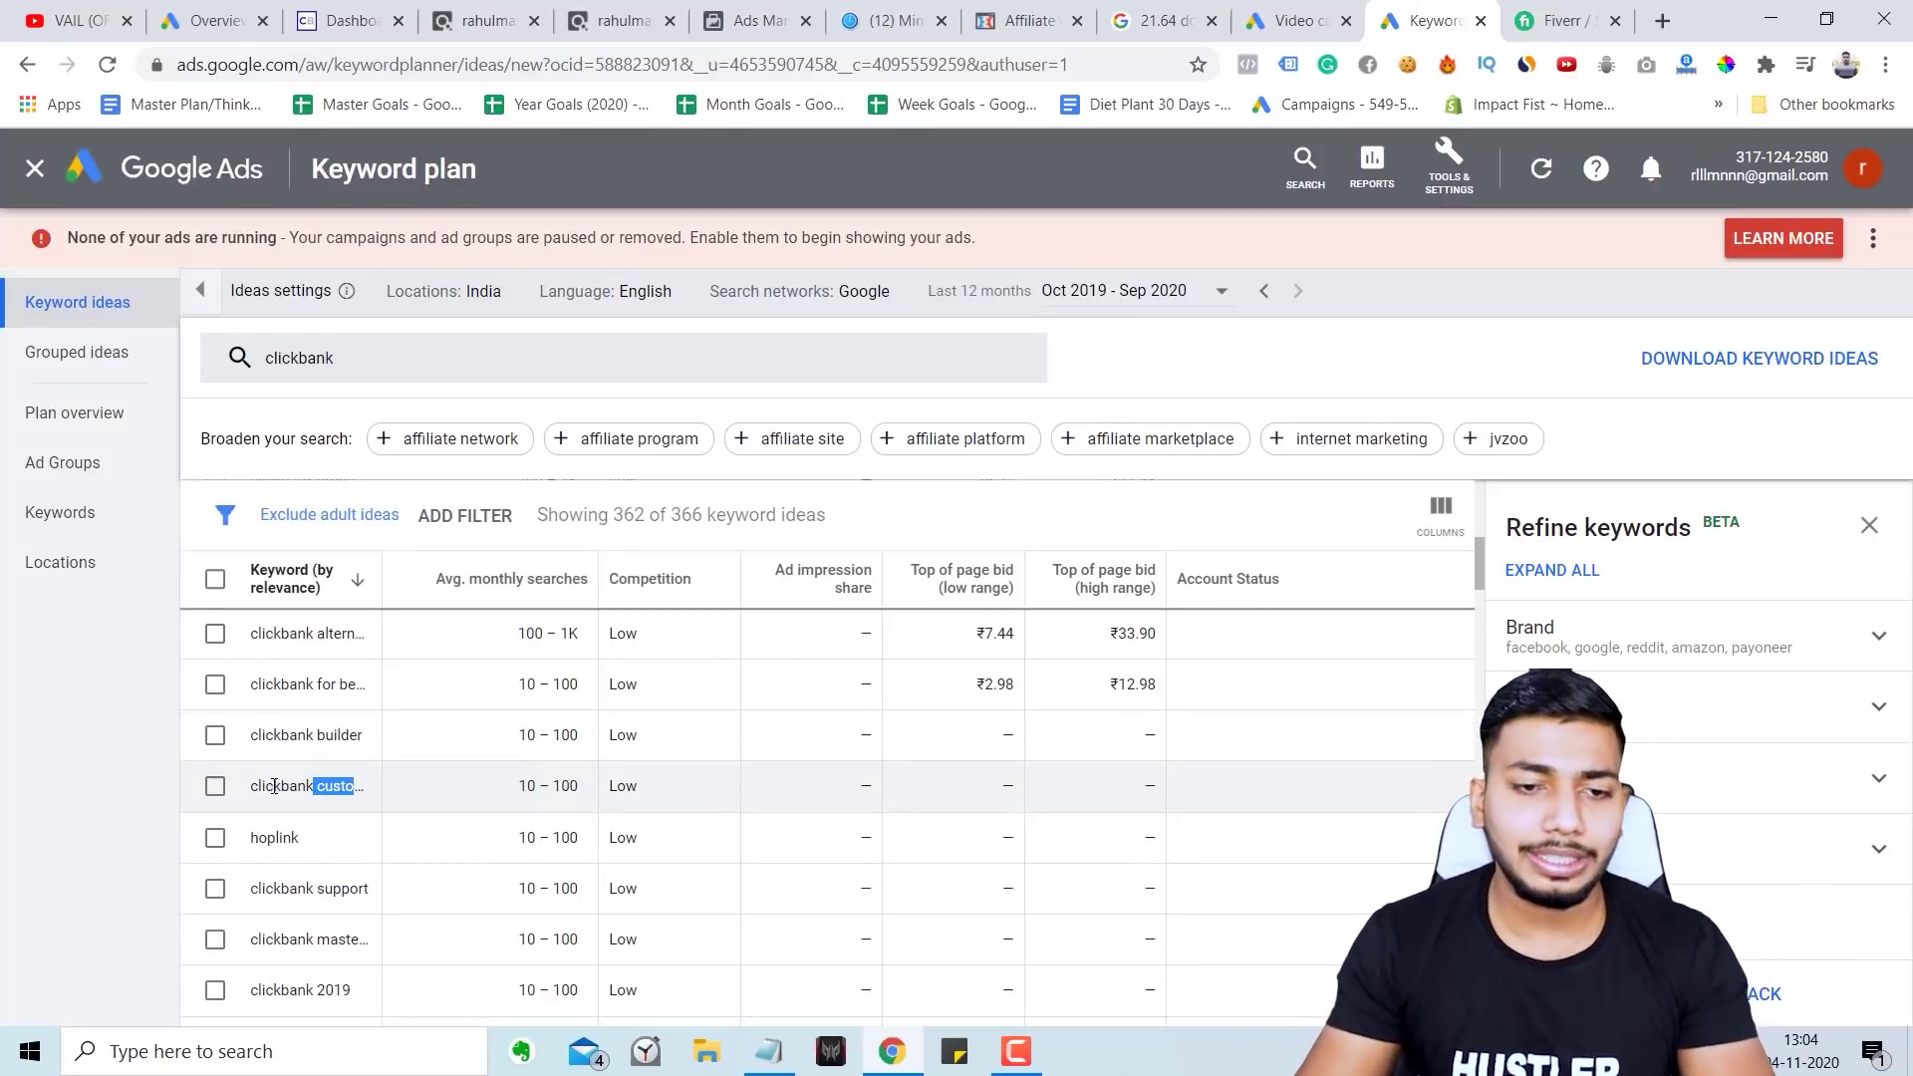
Step: Copy all five keywords from the Notepad list and minimize Notepad
{"action": "left_click", "coordinate": [754, 1059]}
{"action": "left_click", "coordinate": [943, 373]}
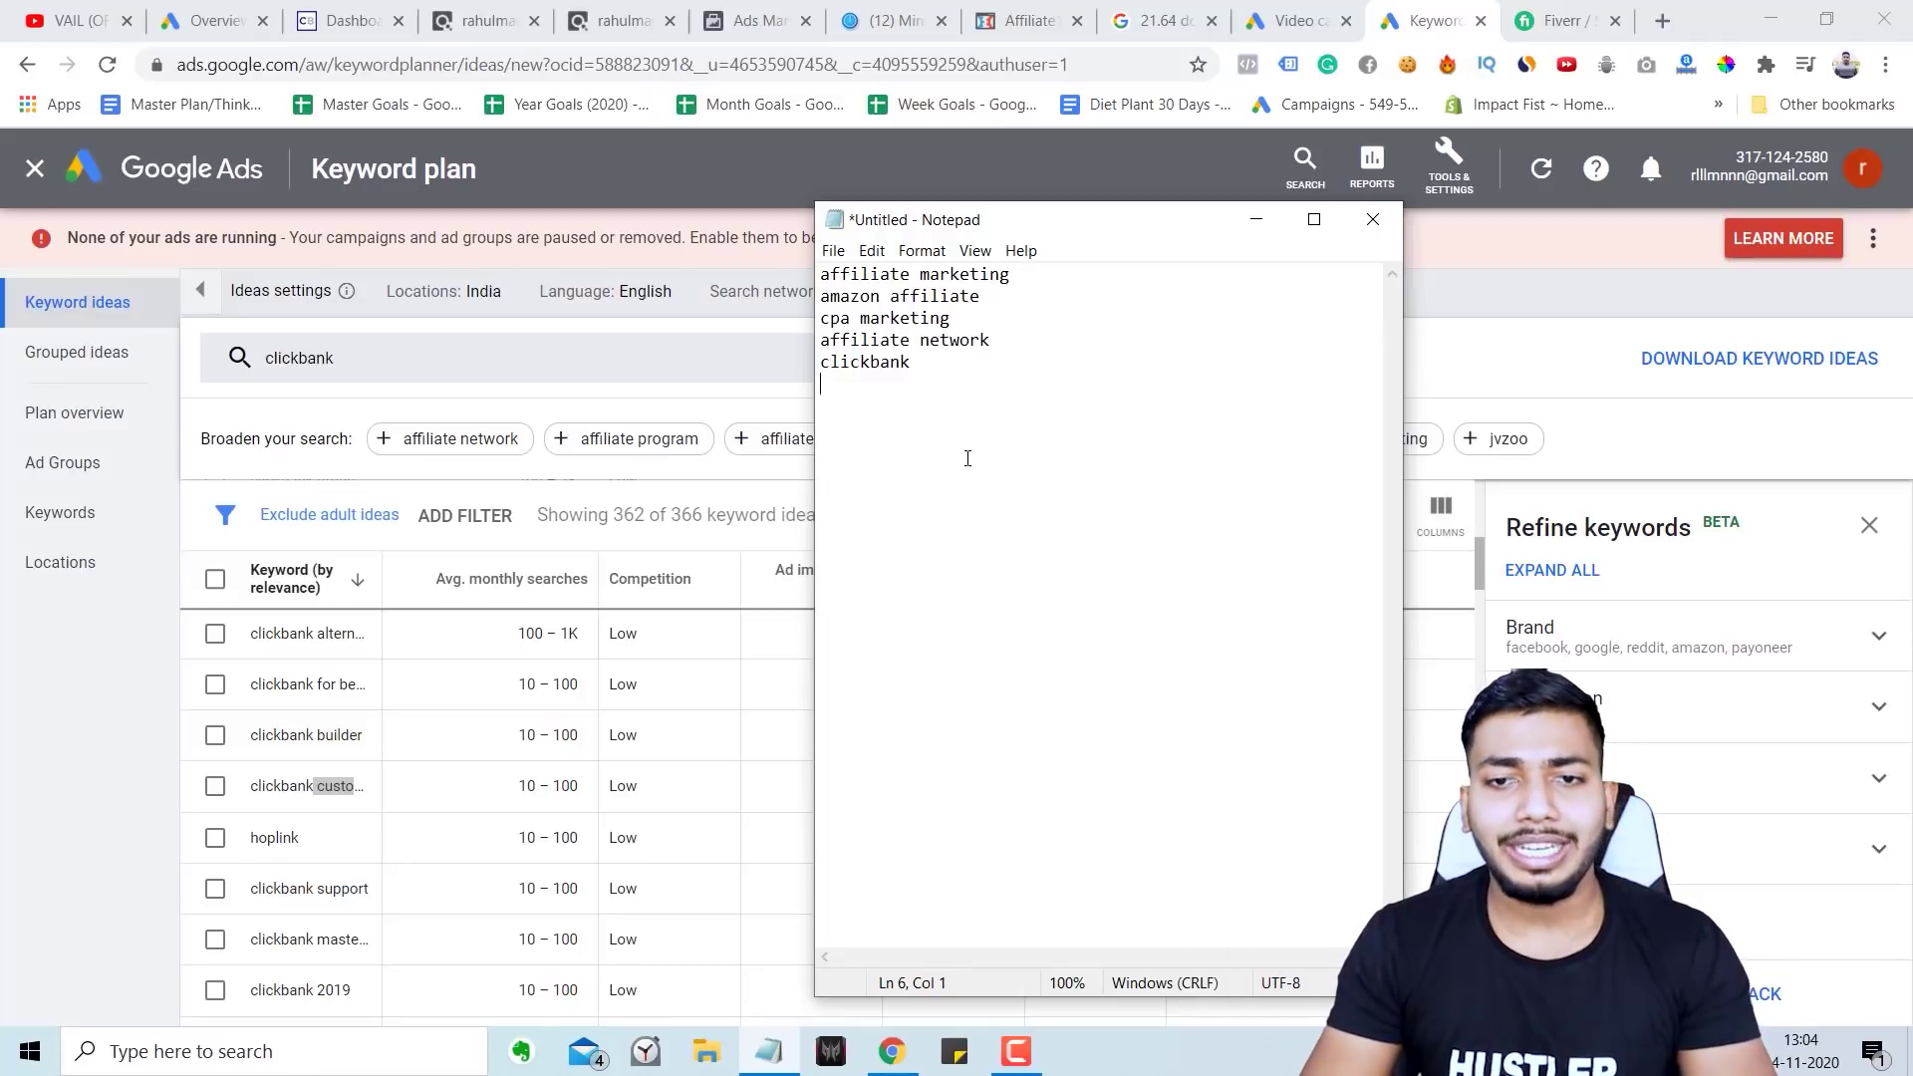
{"action": "left_click_drag", "start_coordinate": [926, 375], "coordinate": [814, 272]}
{"action": "key", "text": "ctrl+c"}
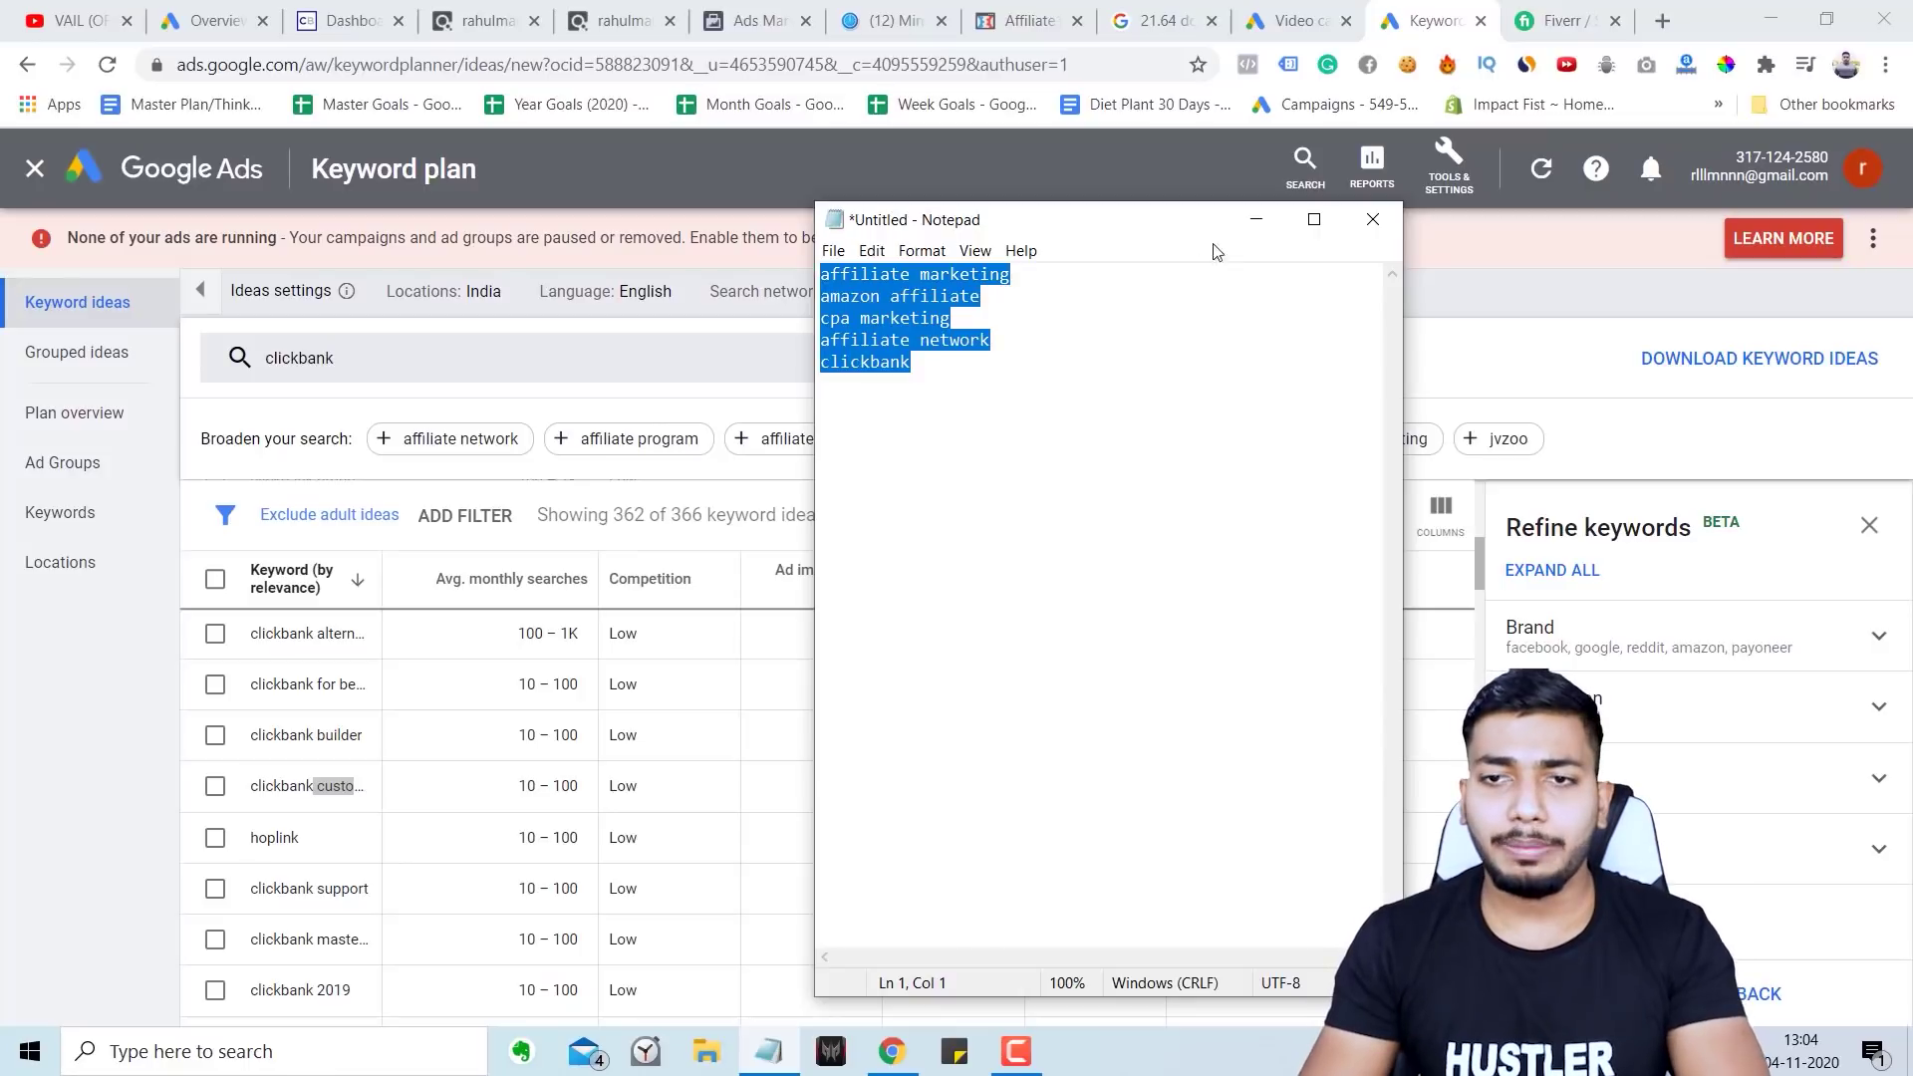
{"action": "left_click", "coordinate": [1256, 219]}
Step: Search Google for "adwords keyword wrapper" in a new browser tab and open the adwordswrapper.com result
{"action": "left_click", "coordinate": [1662, 20]}
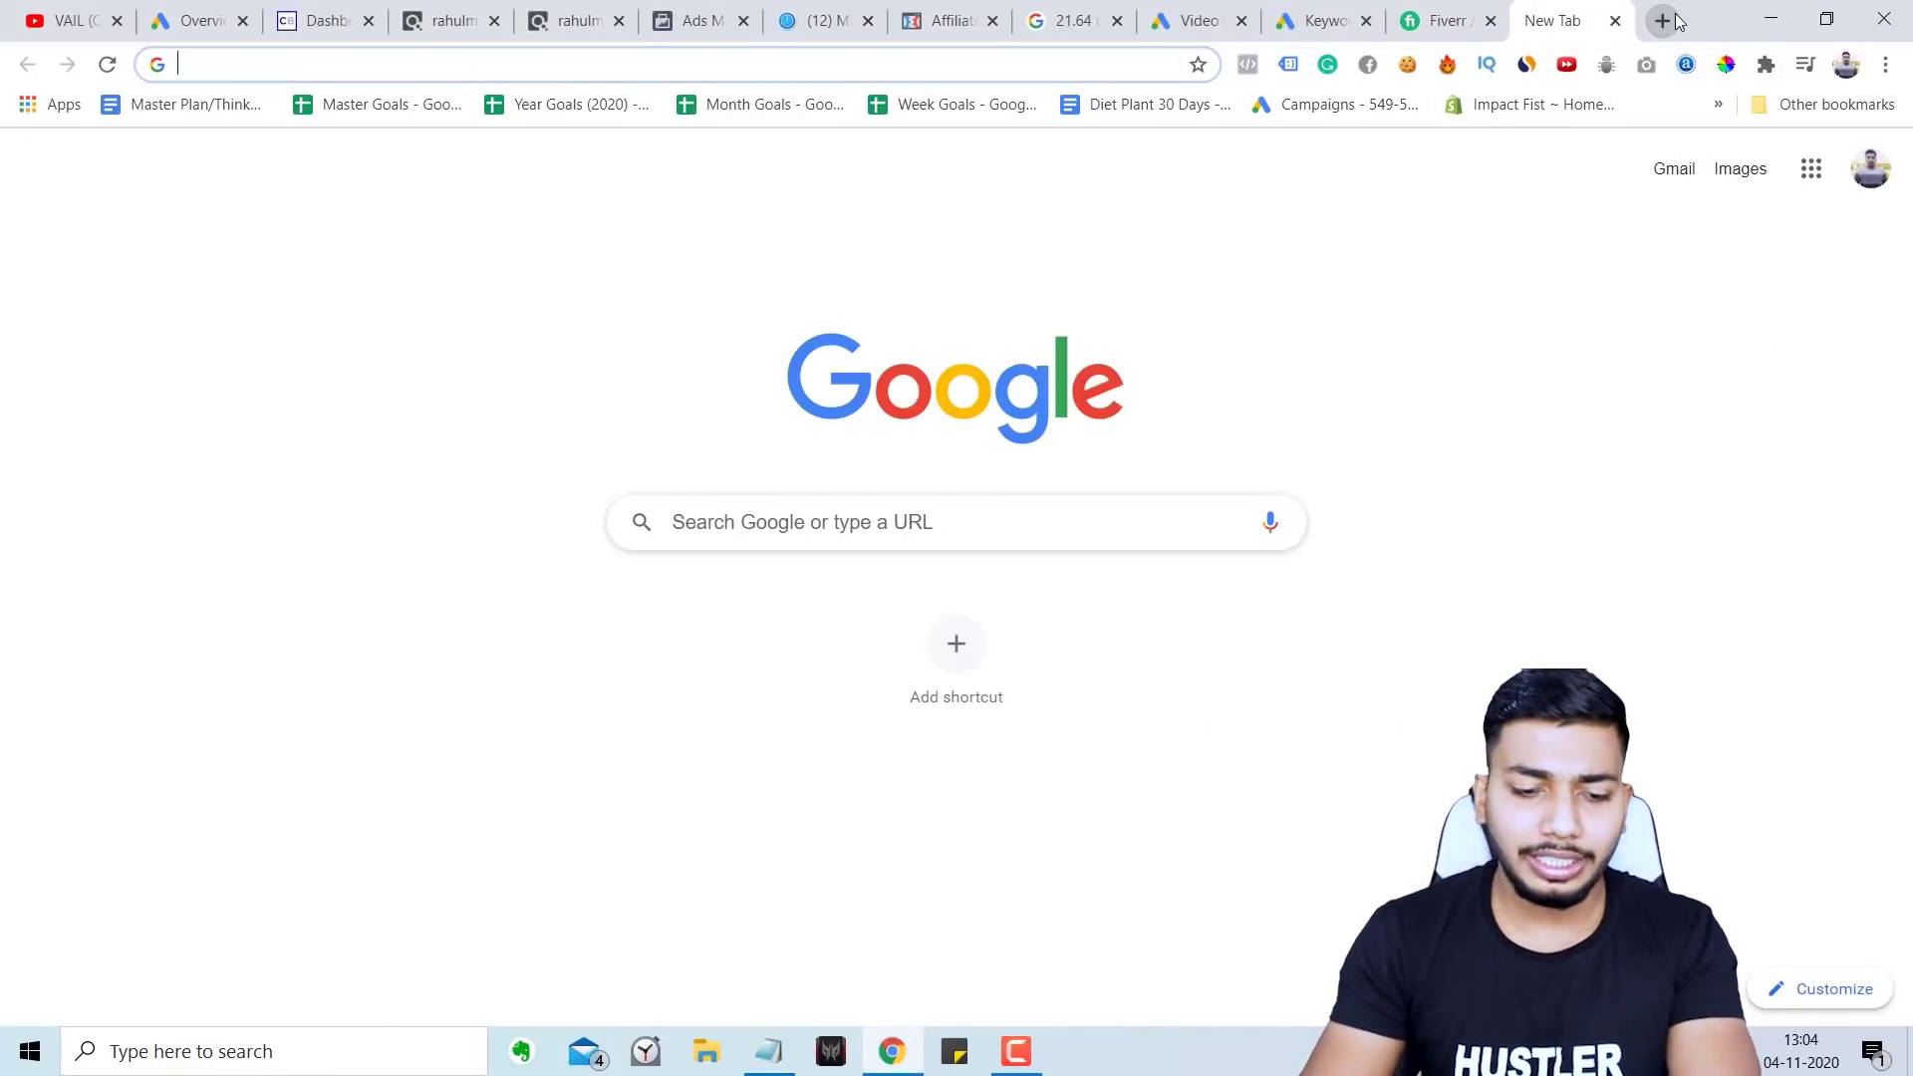
{"action": "type", "text": "adwo"}
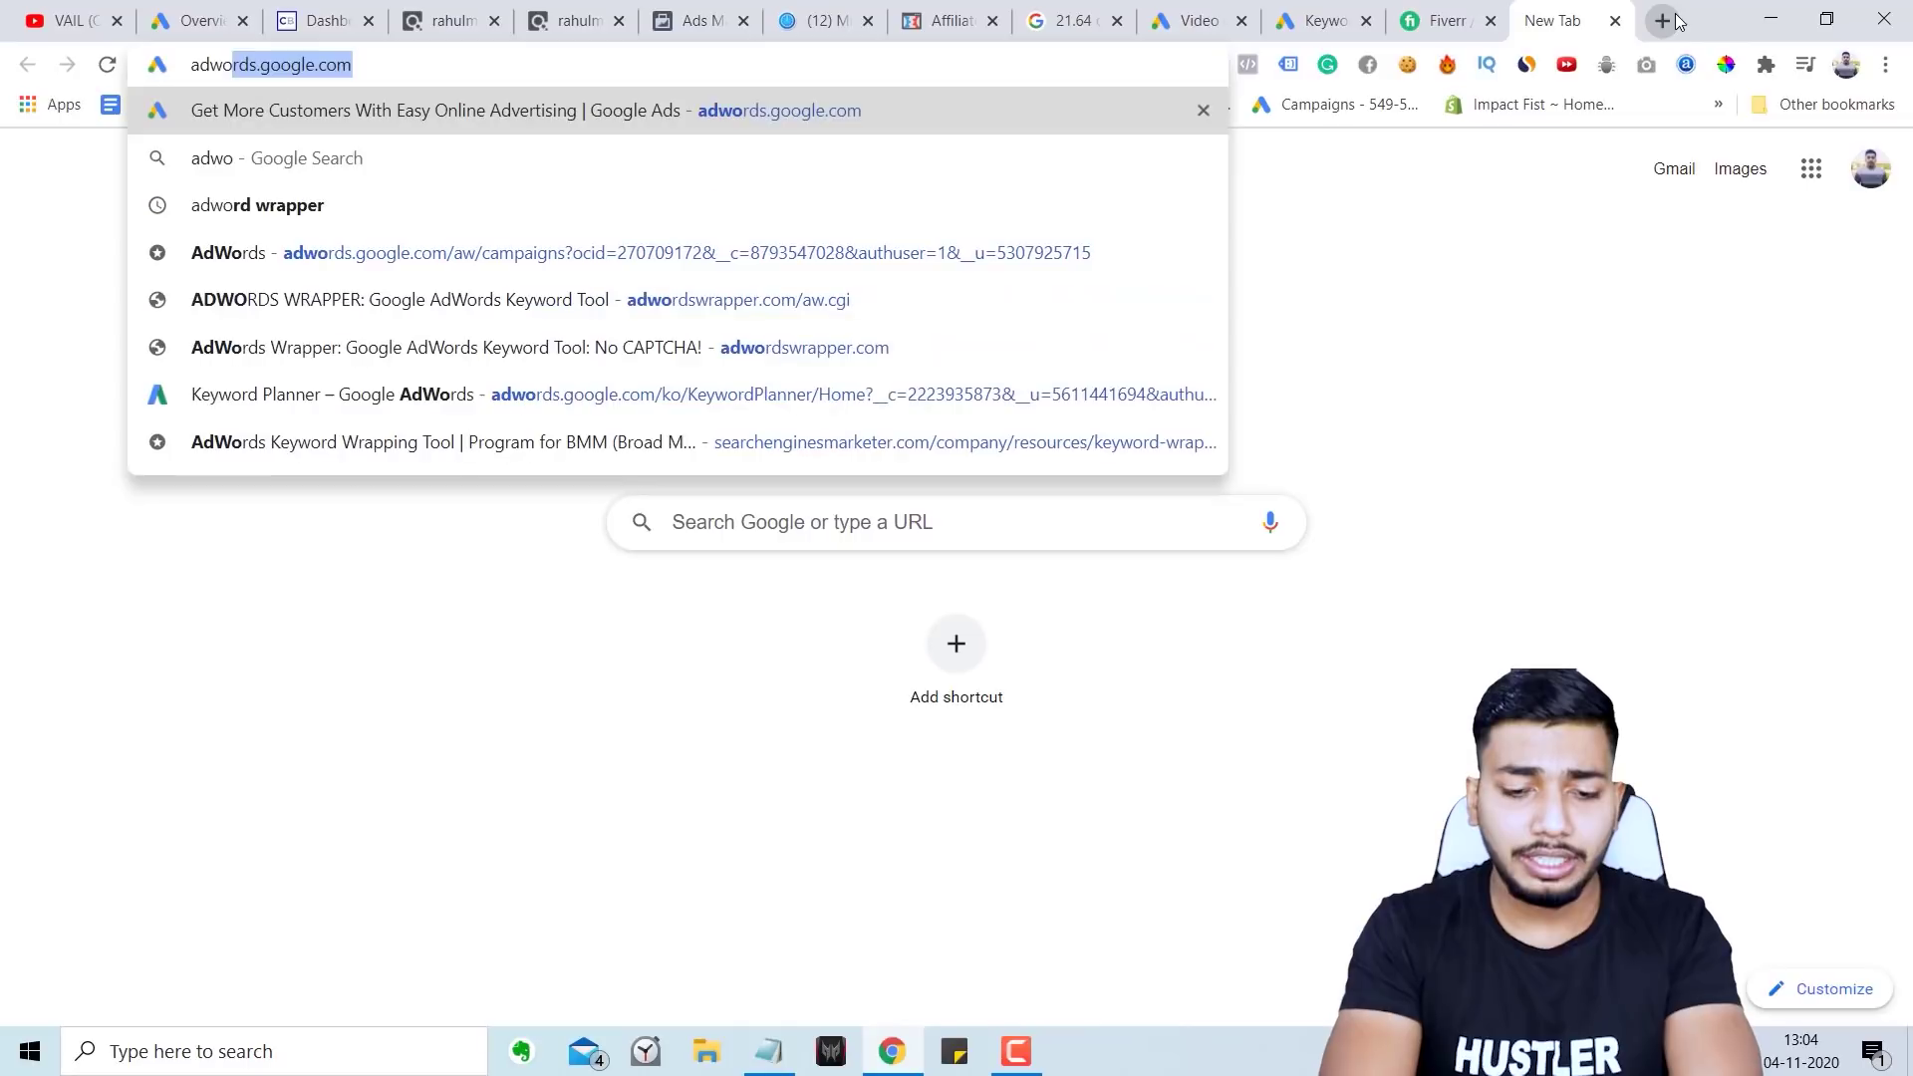
{"action": "type", "text": "rd"}
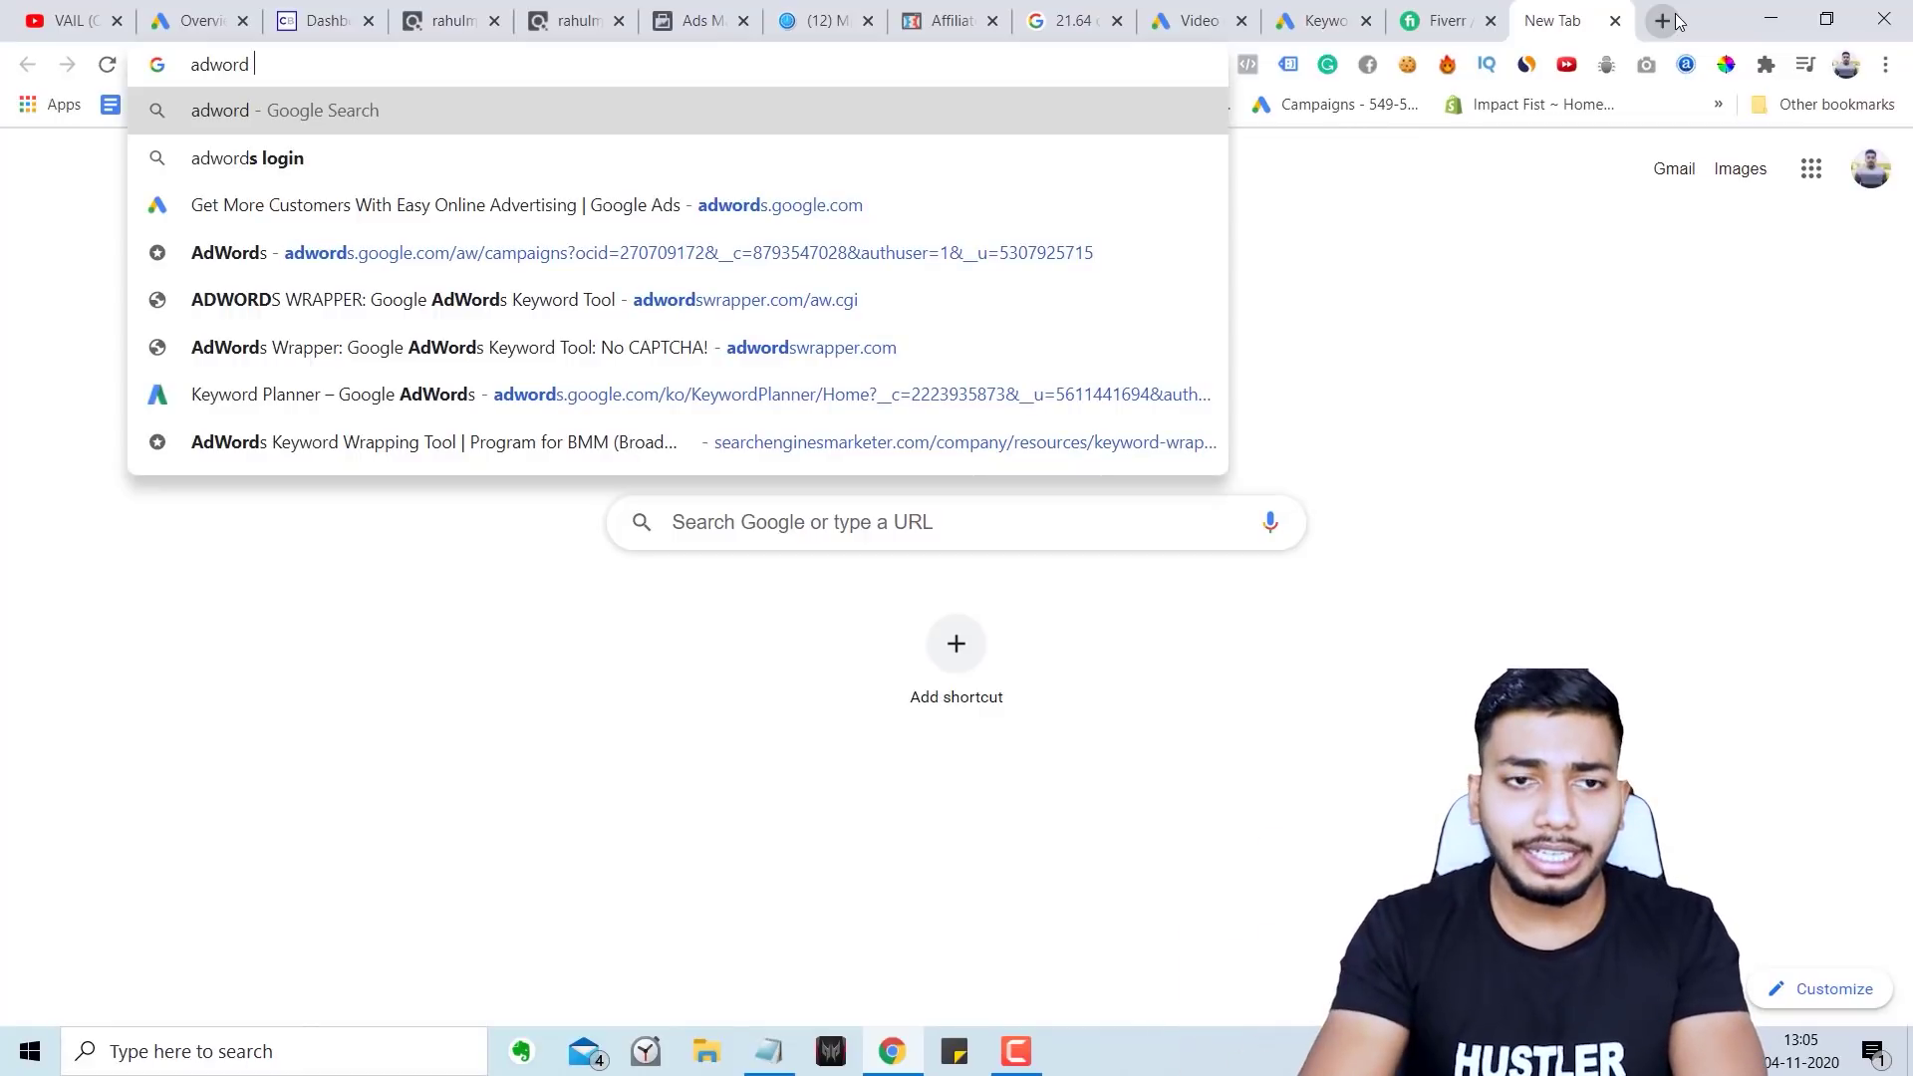
{"action": "type", "text": "keyword wra"}
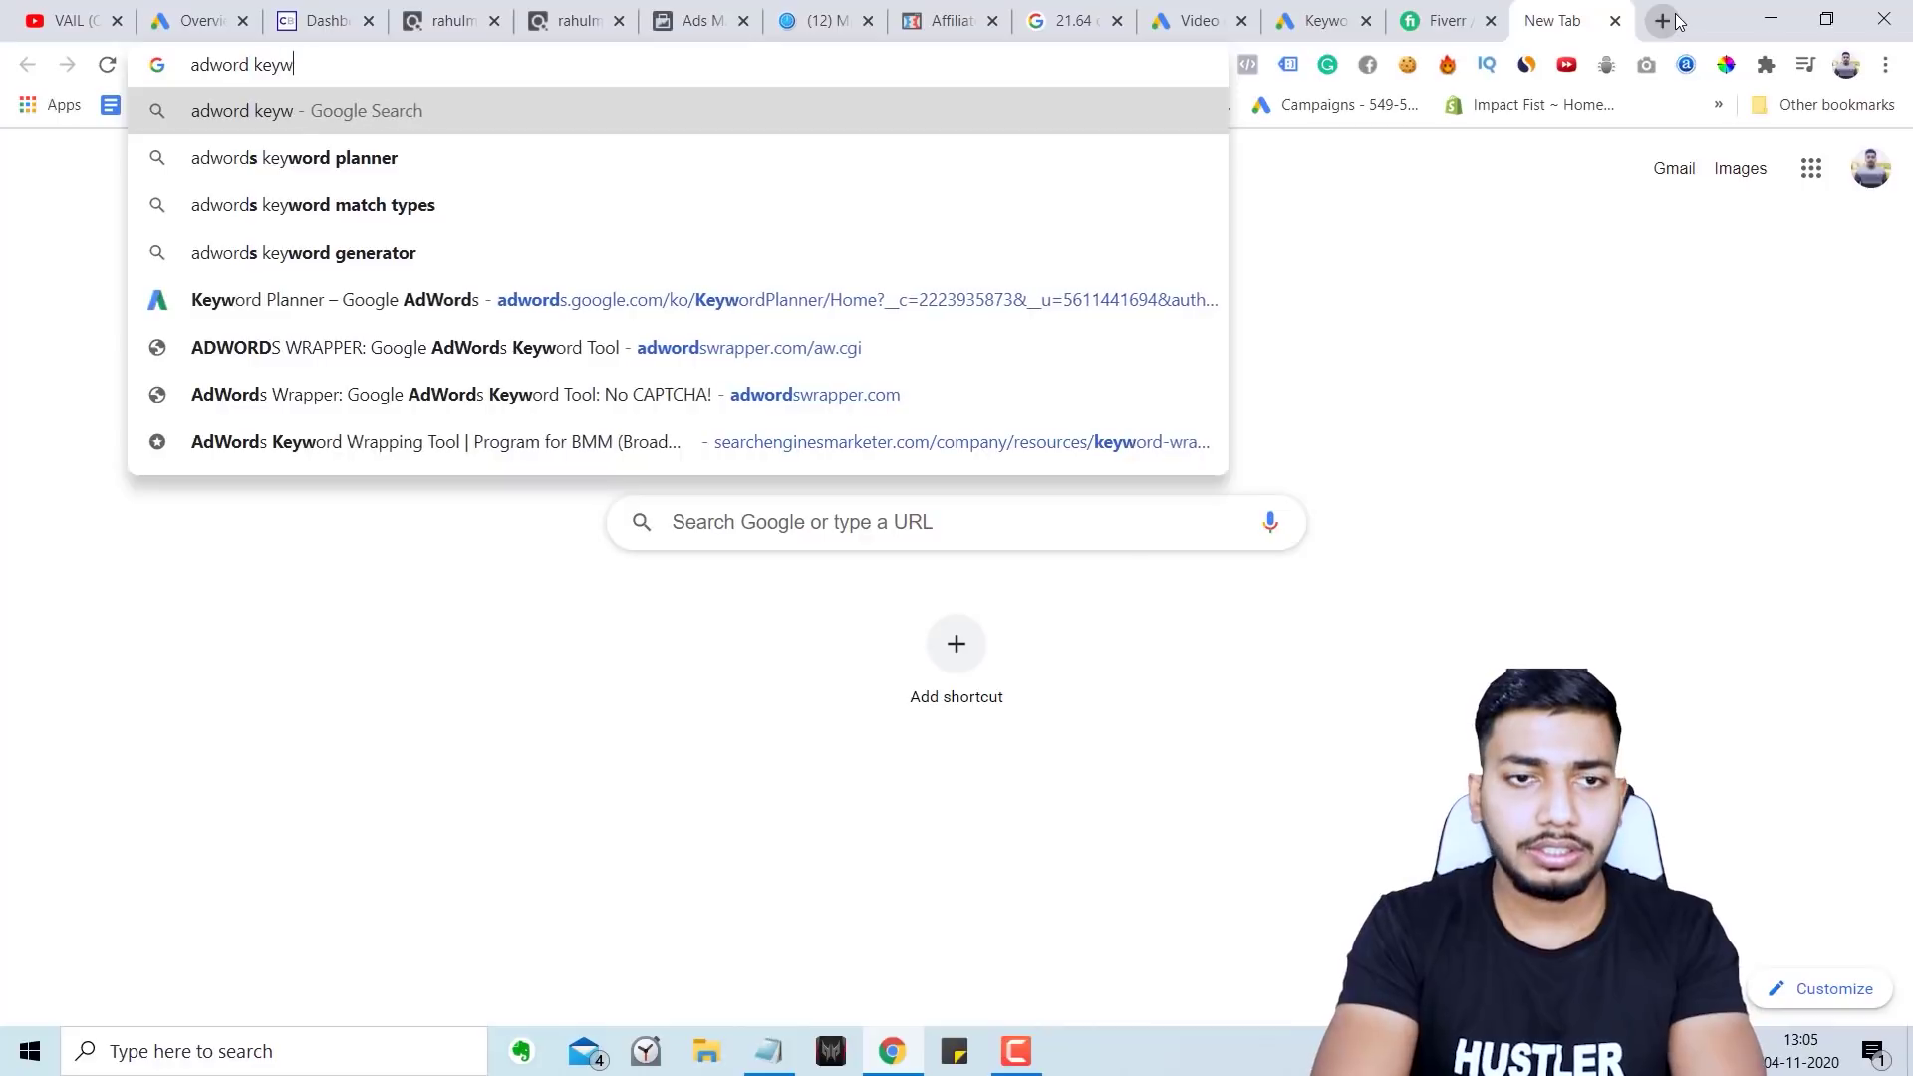
{"action": "left_click", "coordinate": [643, 175]}
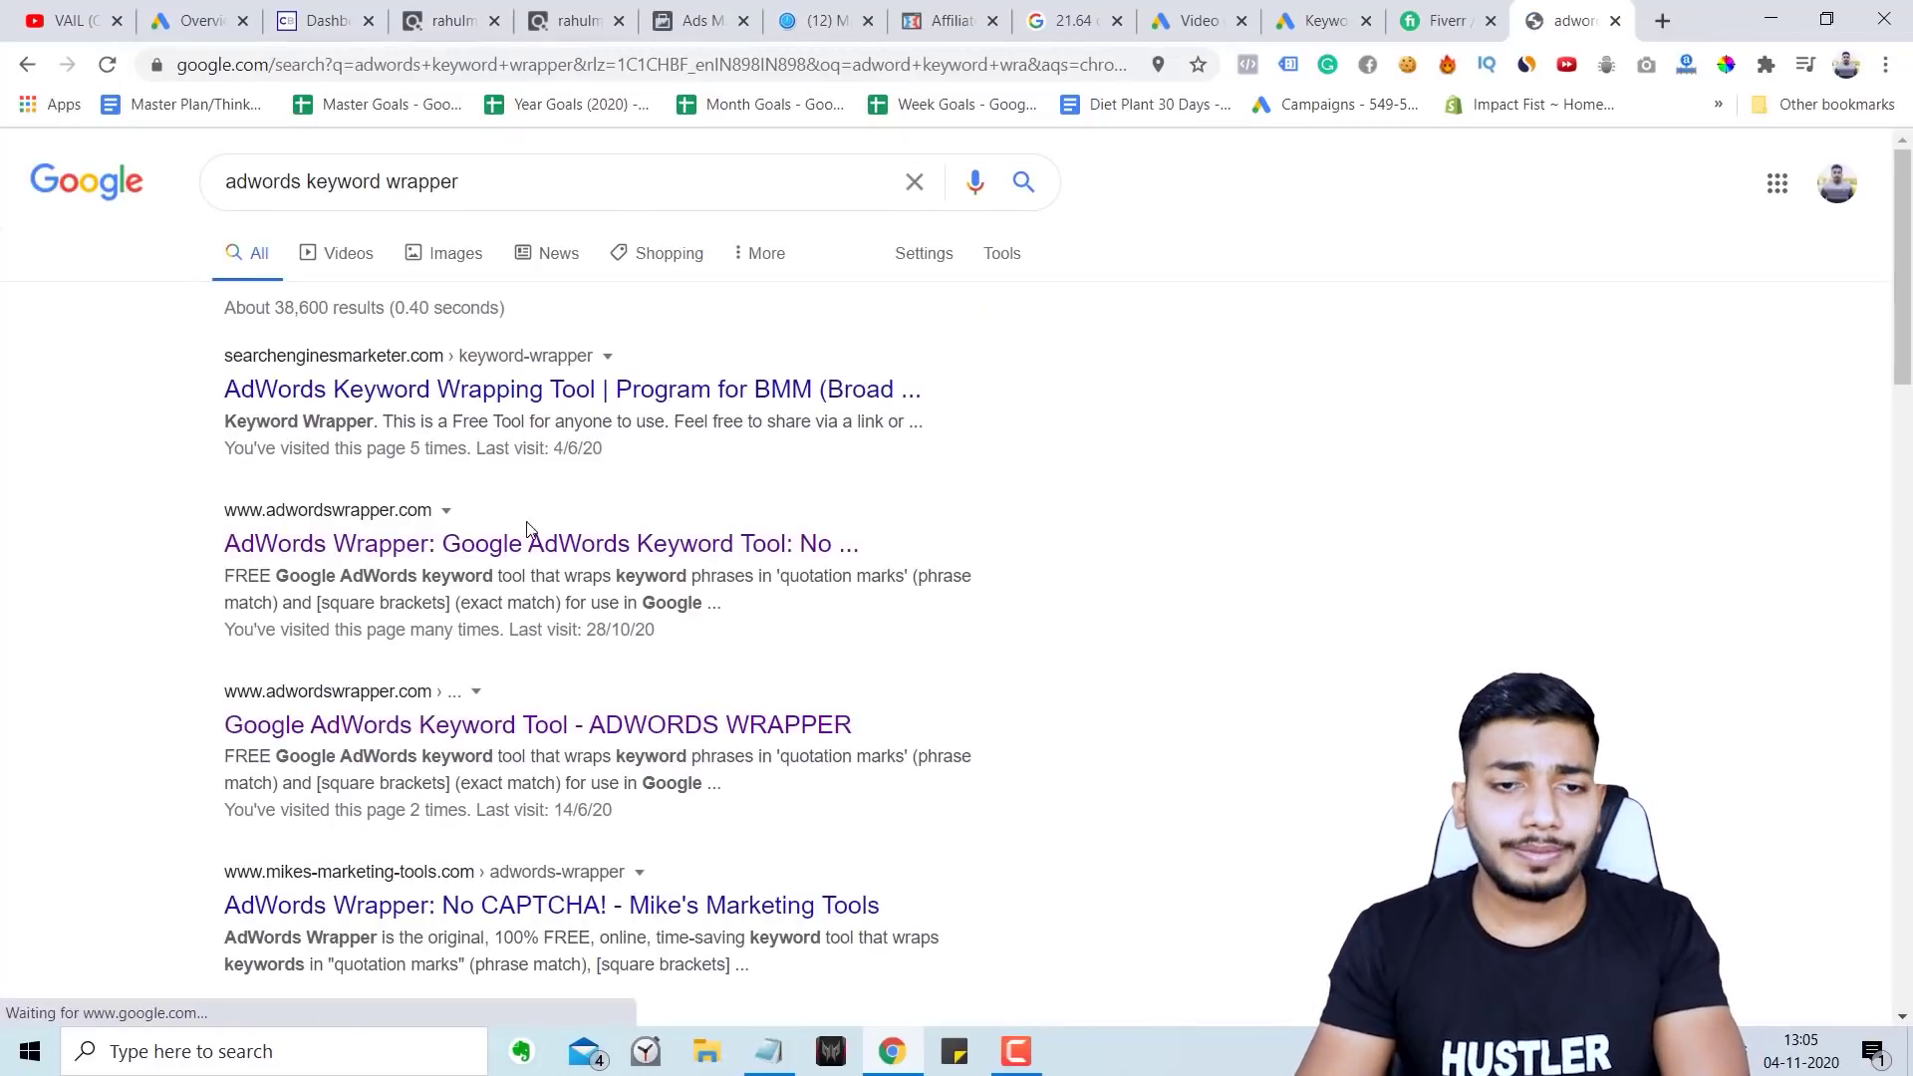
{"action": "left_click", "coordinate": [529, 546]}
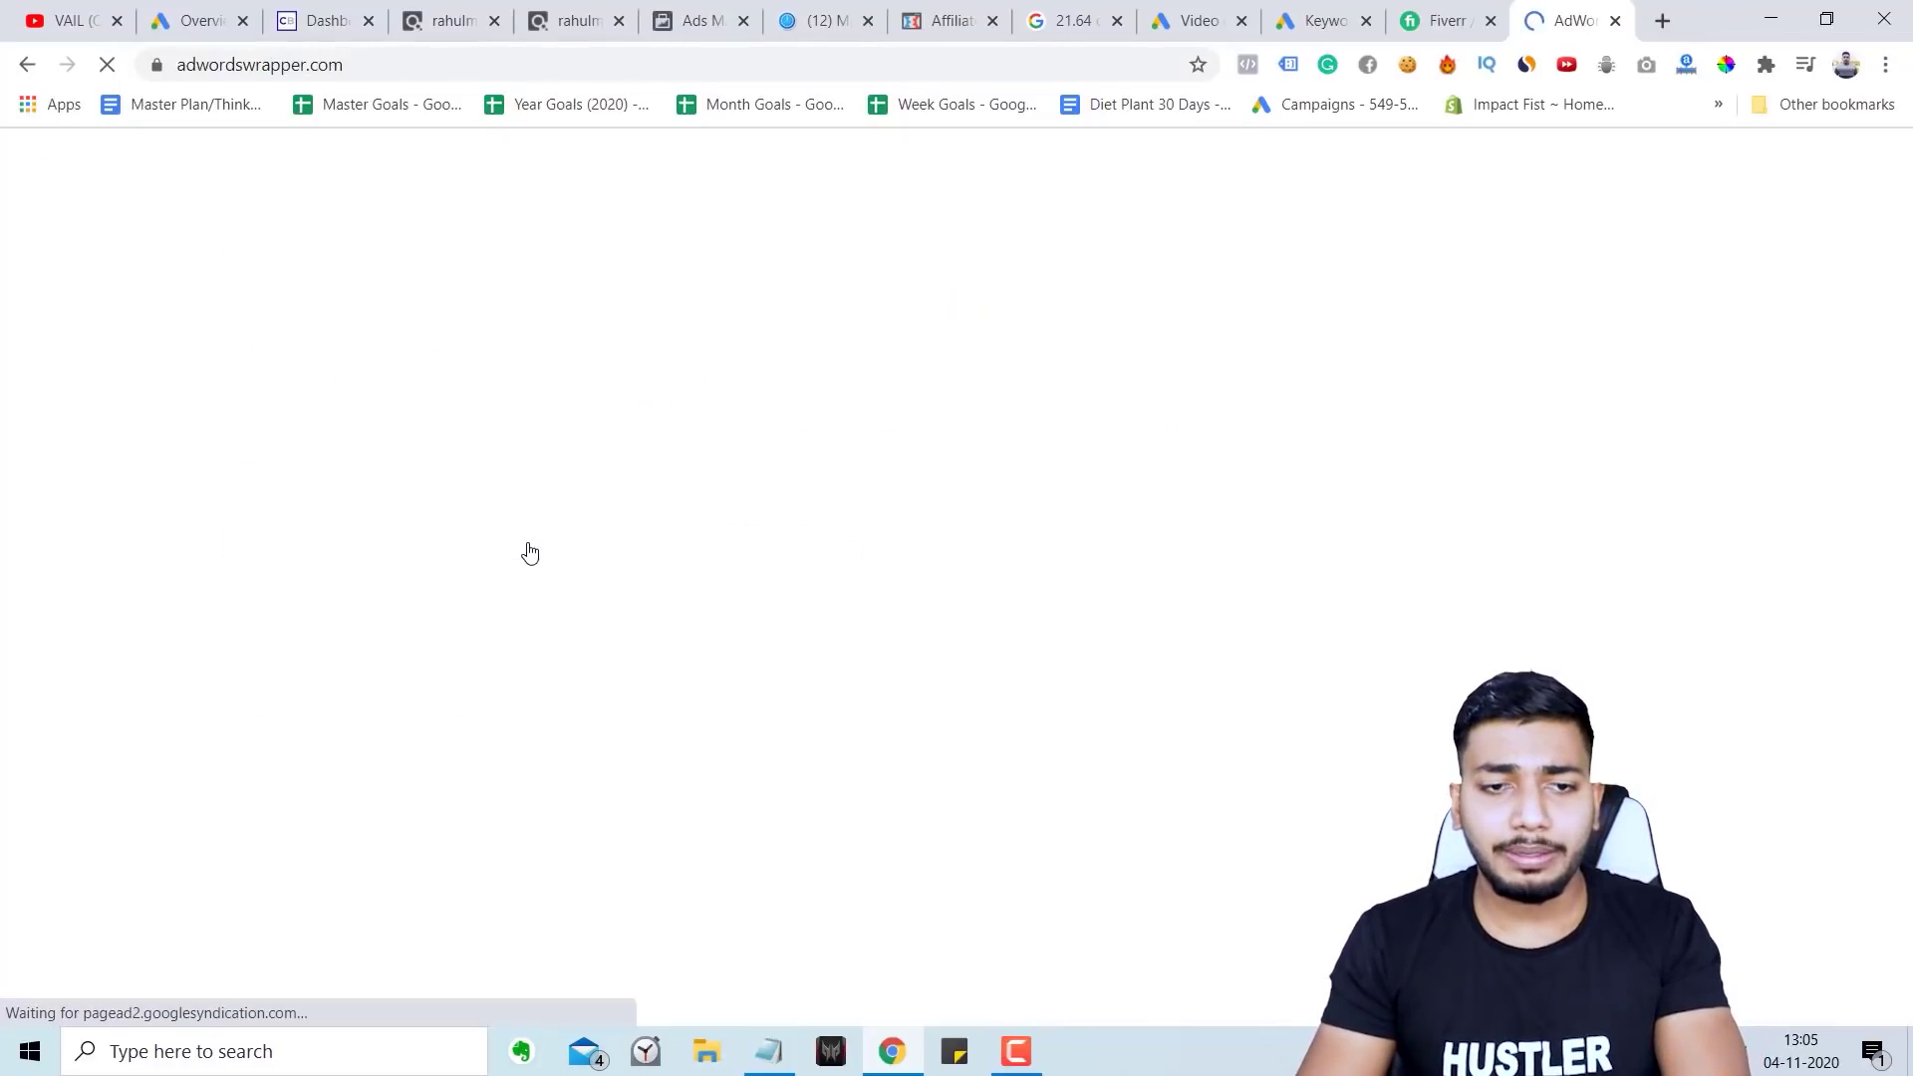
Step: Paste the copied keywords into the AdWords Wrapper keyword box and wrap them into match types
{"action": "scroll", "coordinate": [884, 713], "scroll_direction": "down", "scroll_amount": 14}
{"action": "scroll", "coordinate": [823, 522], "scroll_direction": "up", "scroll_amount": 3}
{"action": "scroll", "coordinate": [823, 522], "scroll_direction": "down", "scroll_amount": 15}
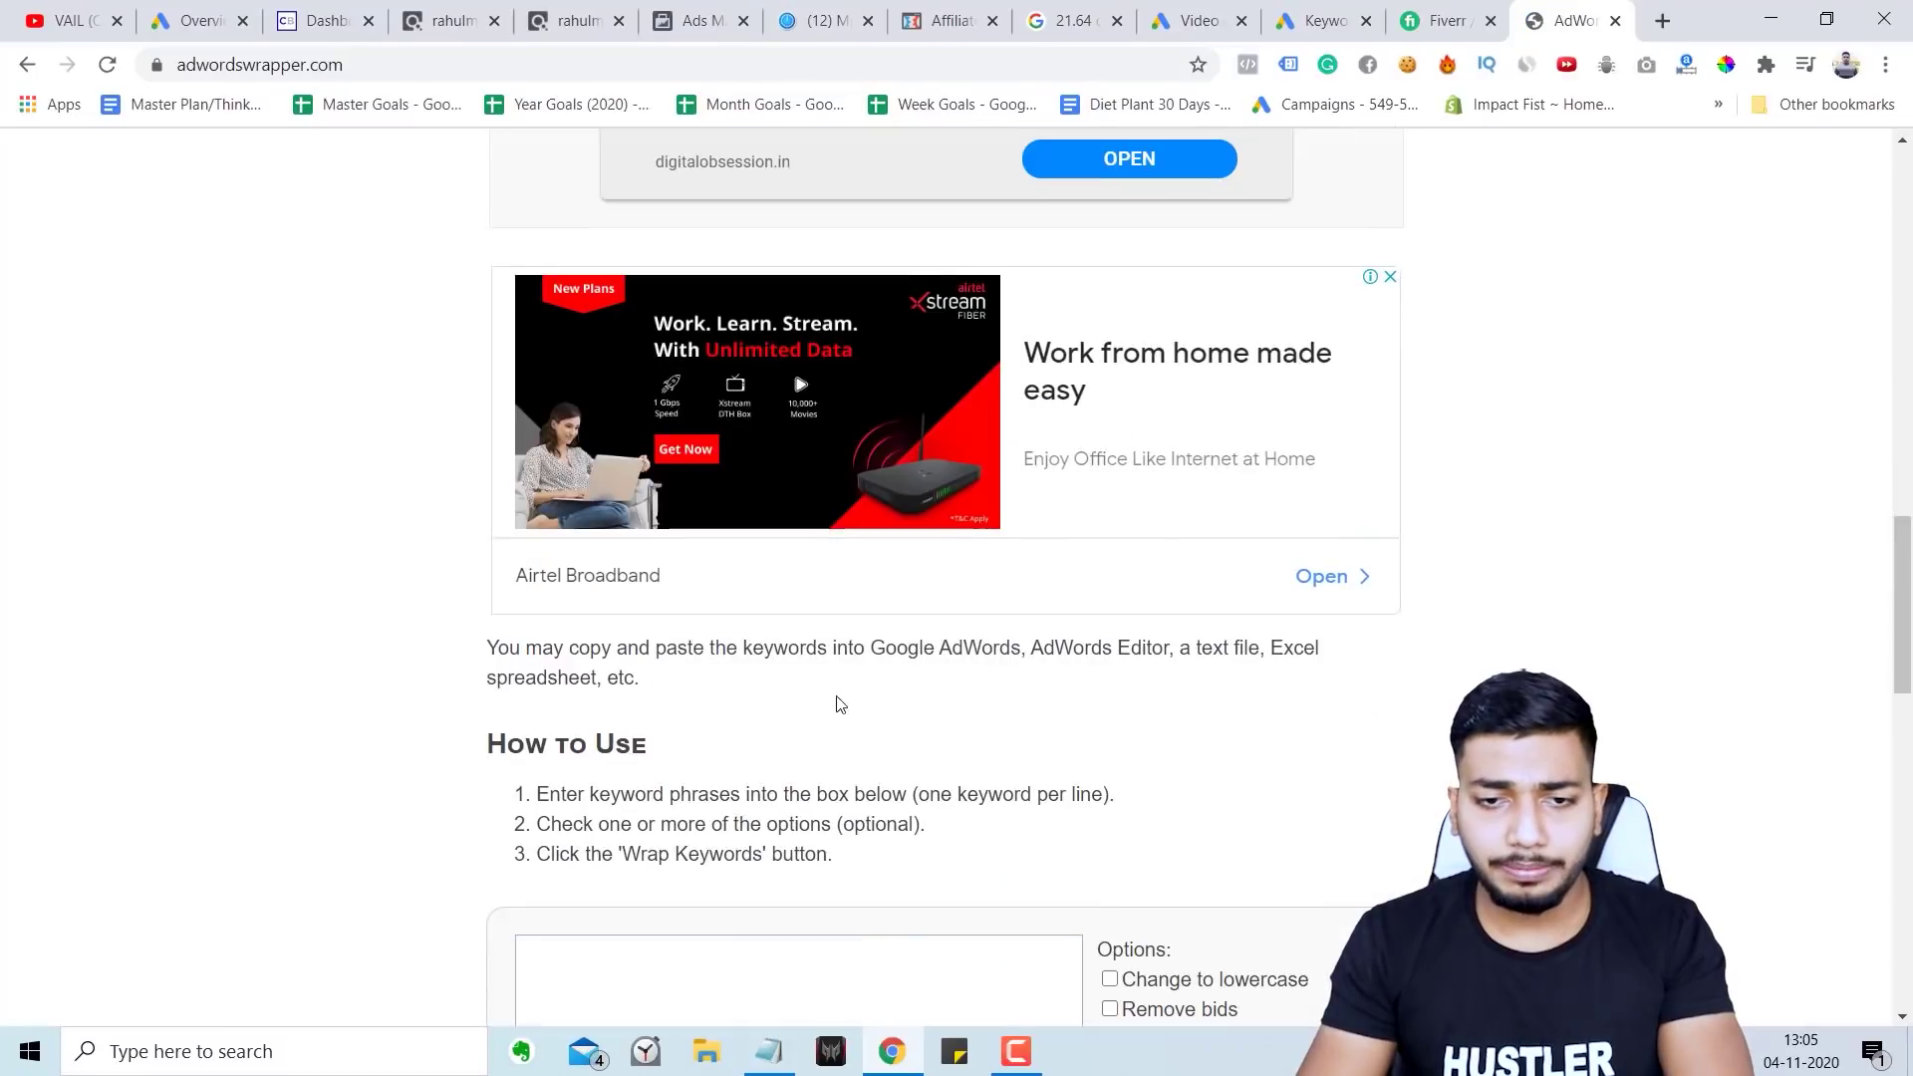
{"action": "left_click", "coordinate": [768, 542]}
{"action": "key", "text": "ctrl+v"}
{"action": "left_click", "coordinate": [820, 735]}
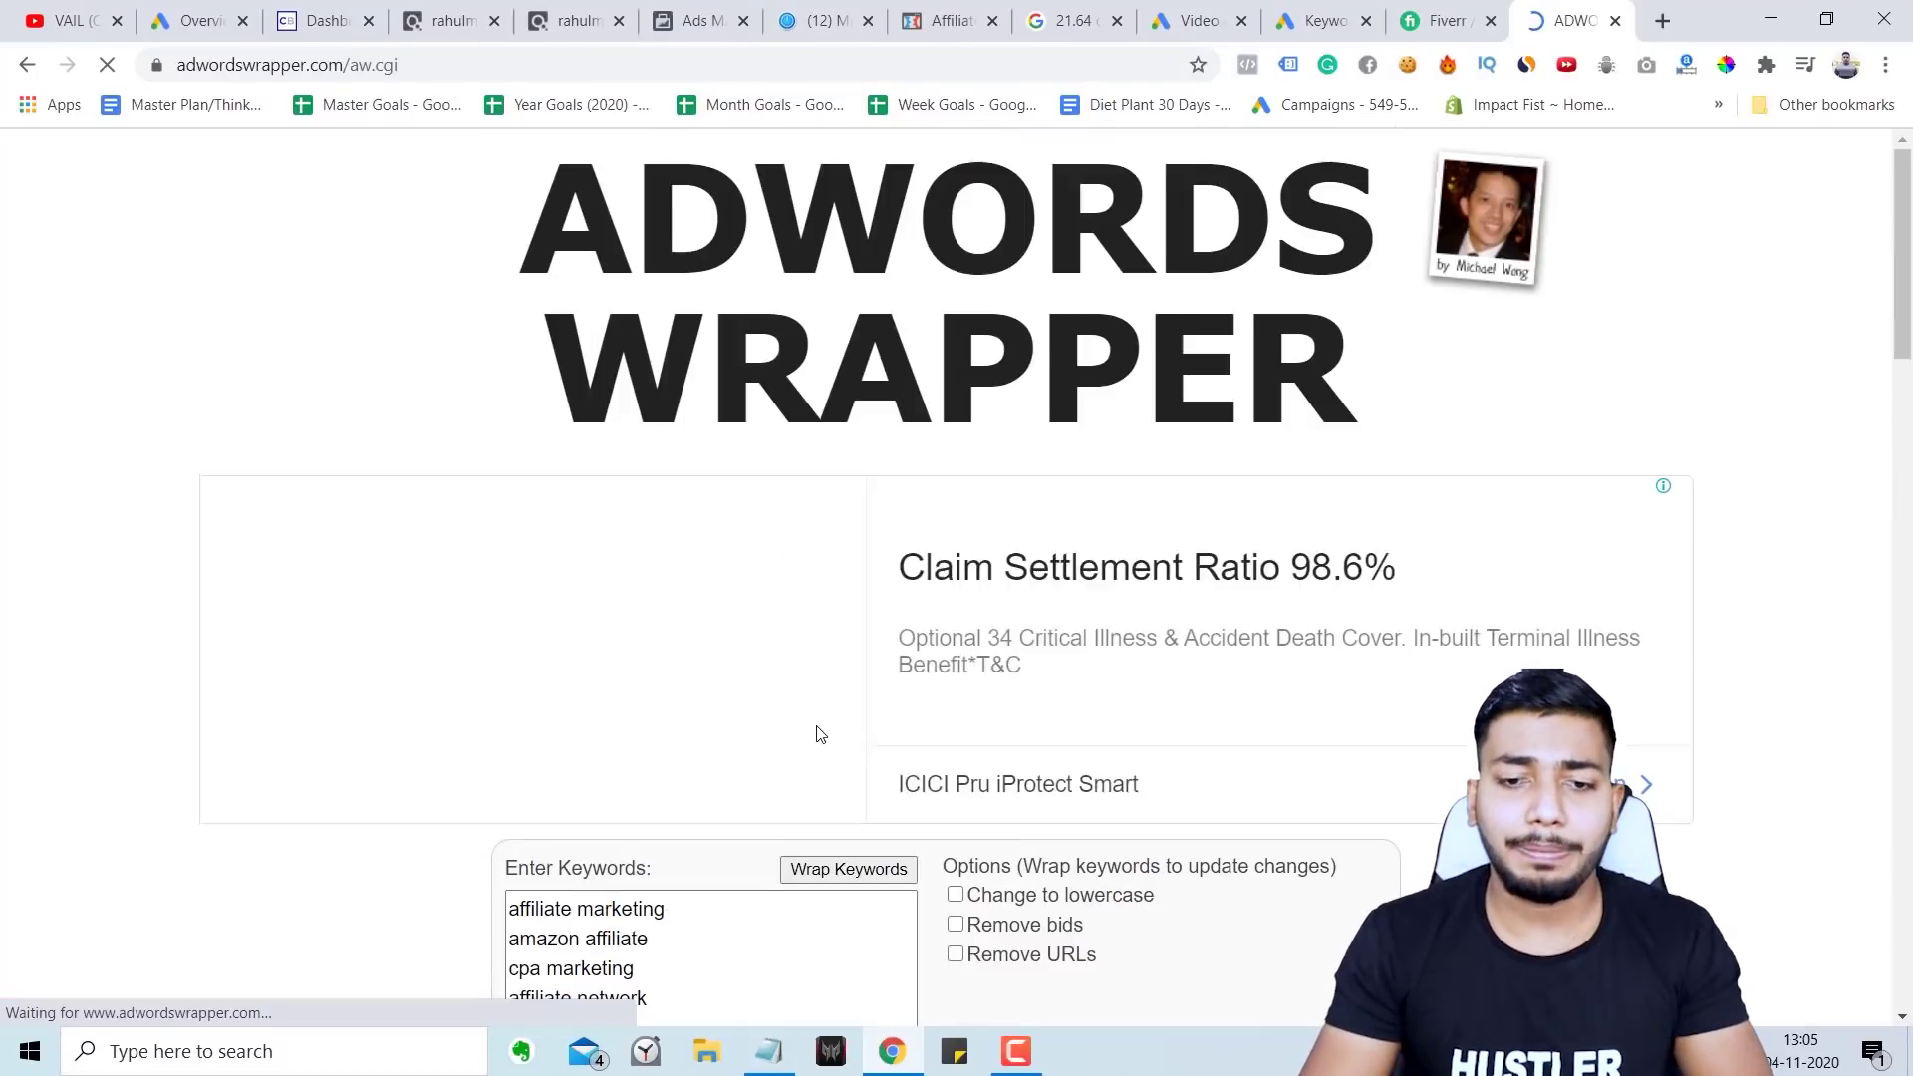
Step: Examine the broad, modified broad, phrase and exact match versions of "affiliate marketing" in the first two wrapped keyword lists
{"action": "scroll", "coordinate": [815, 734], "scroll_direction": "down", "scroll_amount": 10}
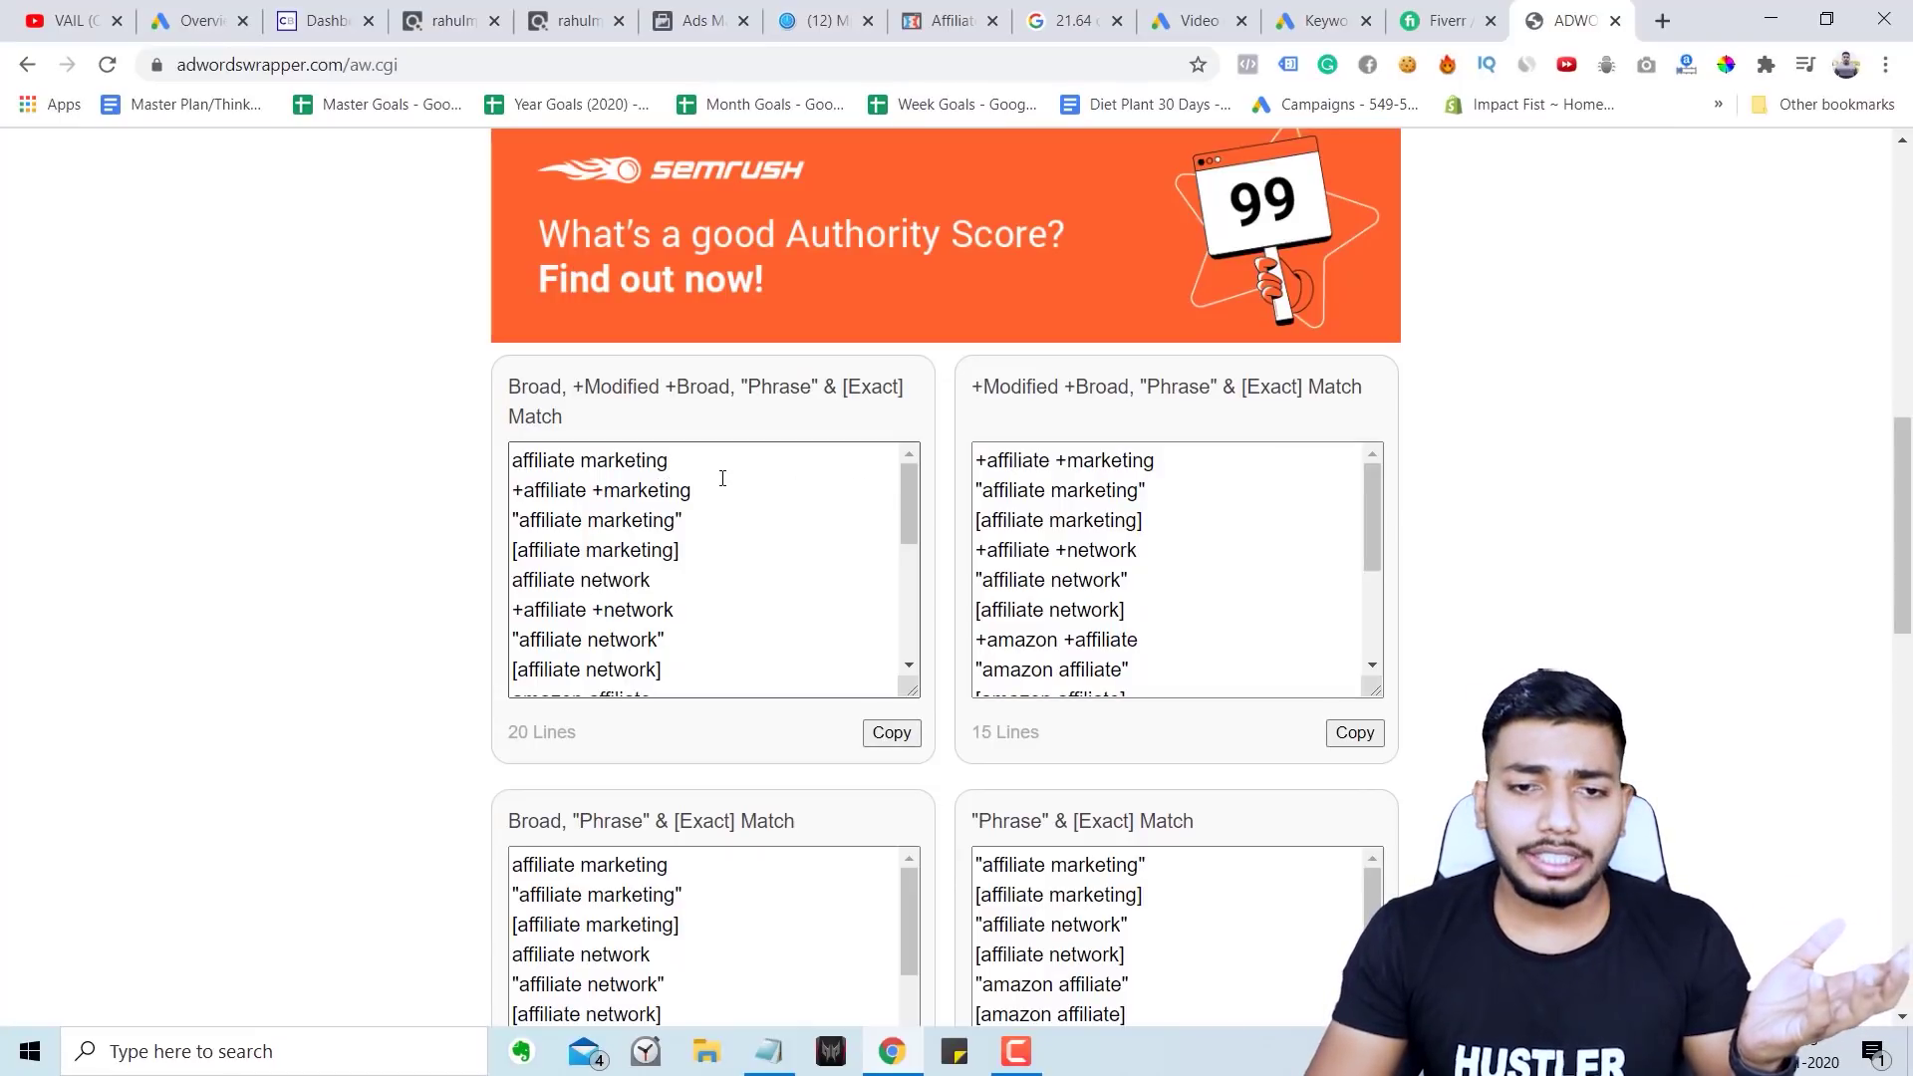
{"action": "left_click_drag", "start_coordinate": [675, 460], "coordinate": [504, 458]}
{"action": "left_click_drag", "start_coordinate": [667, 460], "coordinate": [511, 460]}
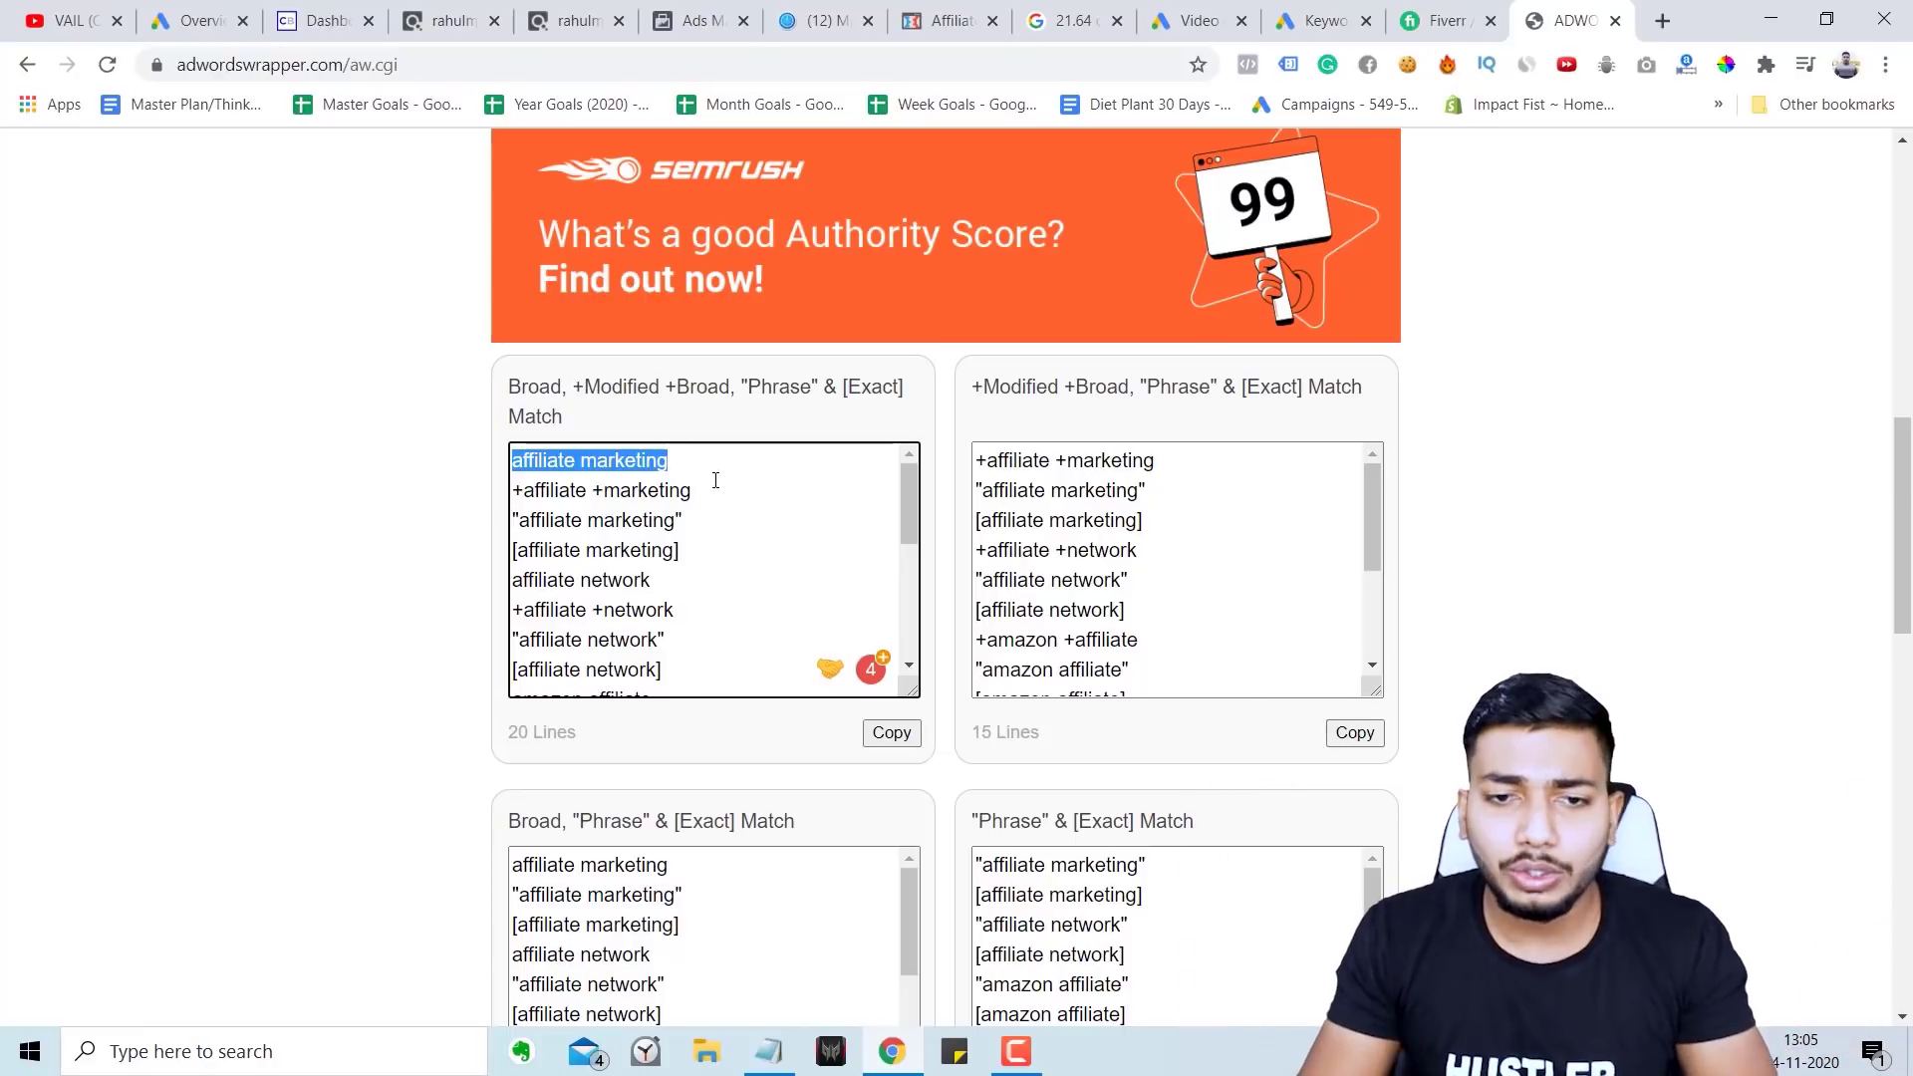
{"action": "left_click", "coordinate": [702, 490]}
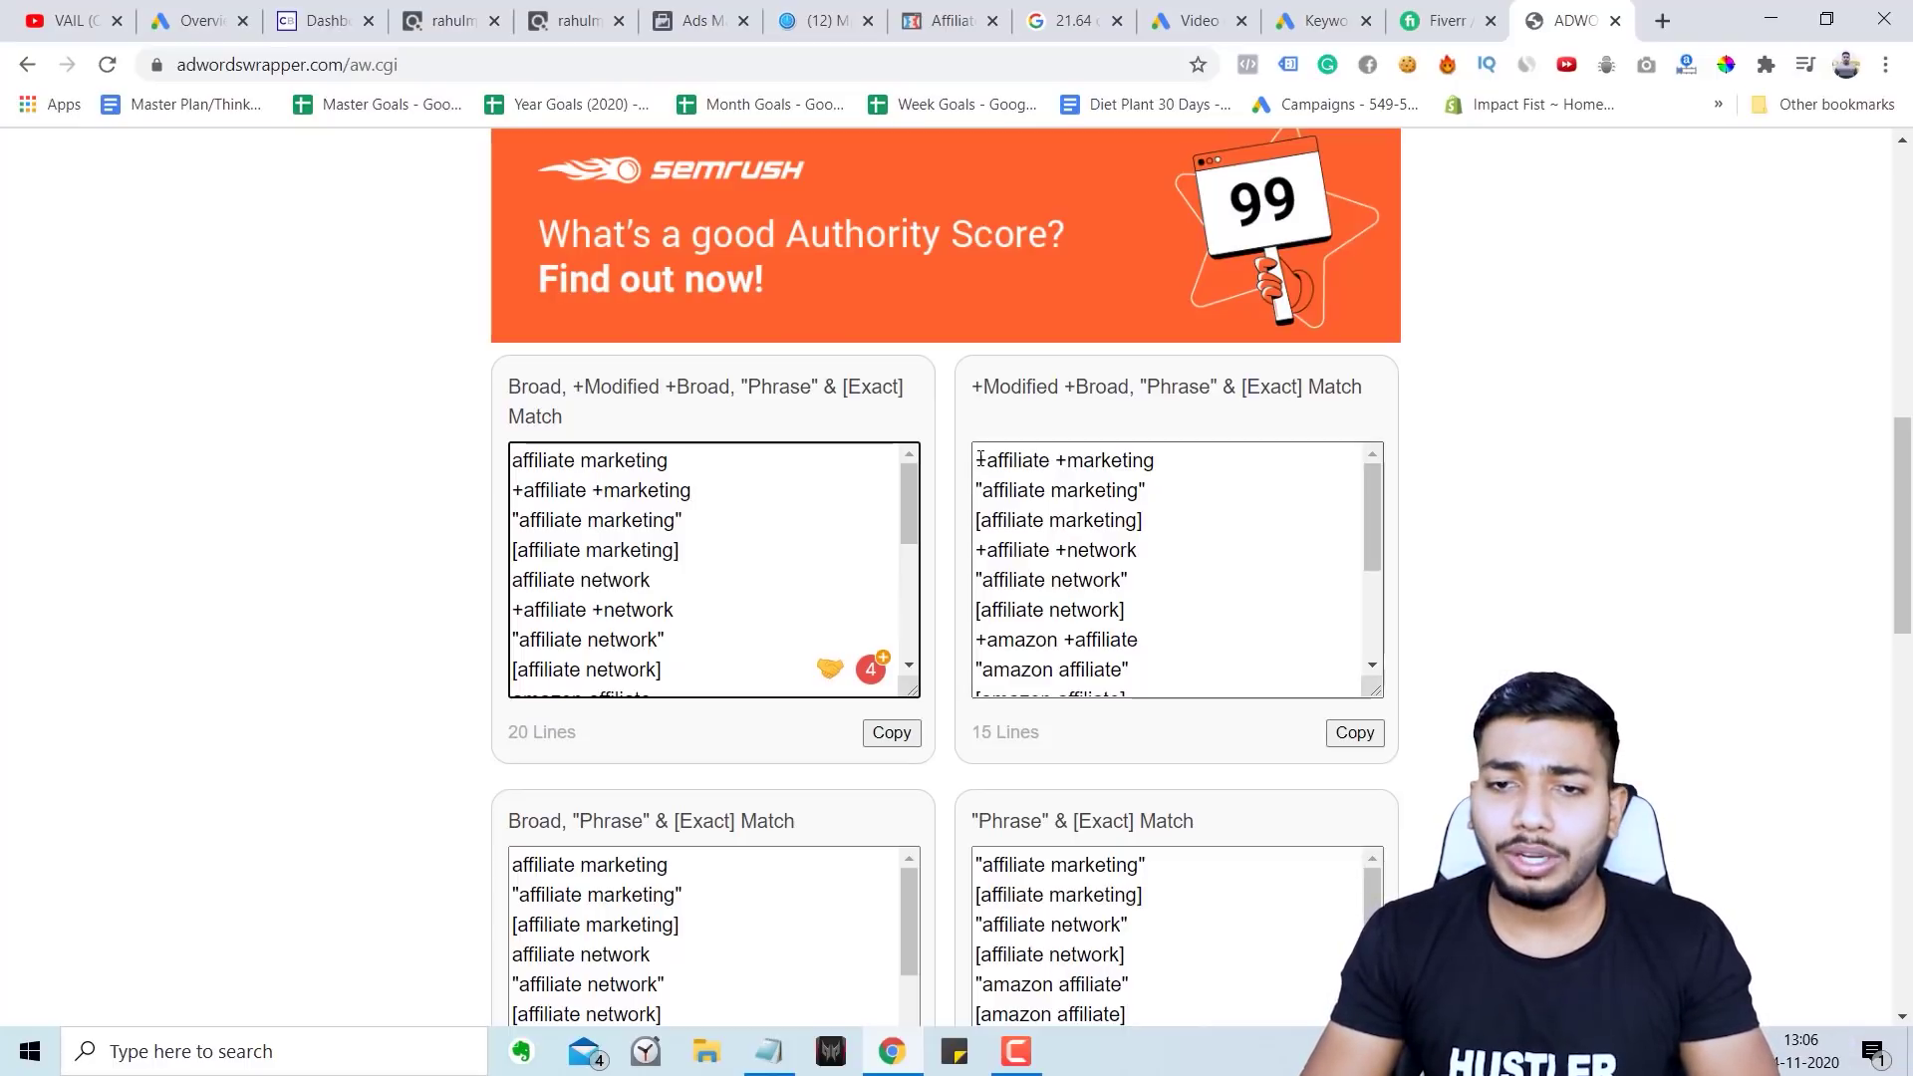
{"action": "left_click_drag", "start_coordinate": [980, 458], "coordinate": [1183, 450]}
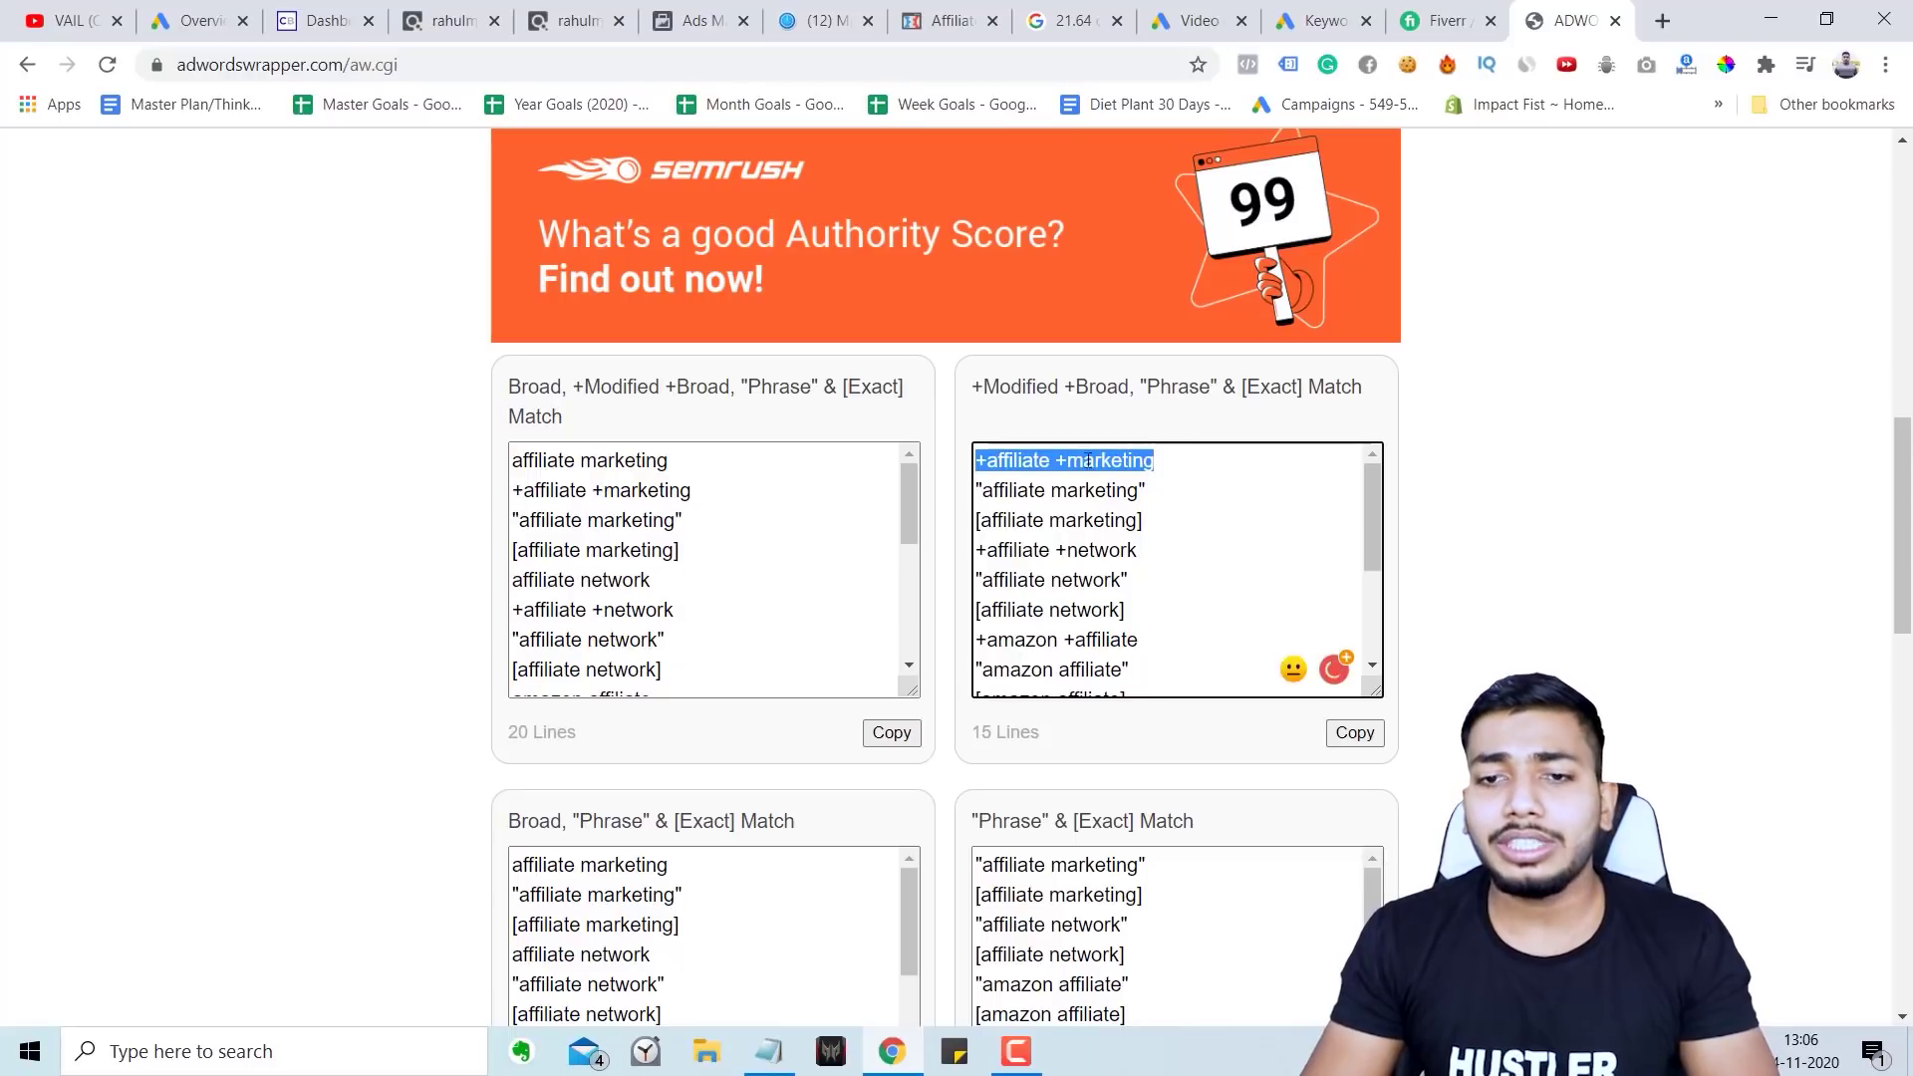
{"action": "left_click", "coordinate": [983, 459]}
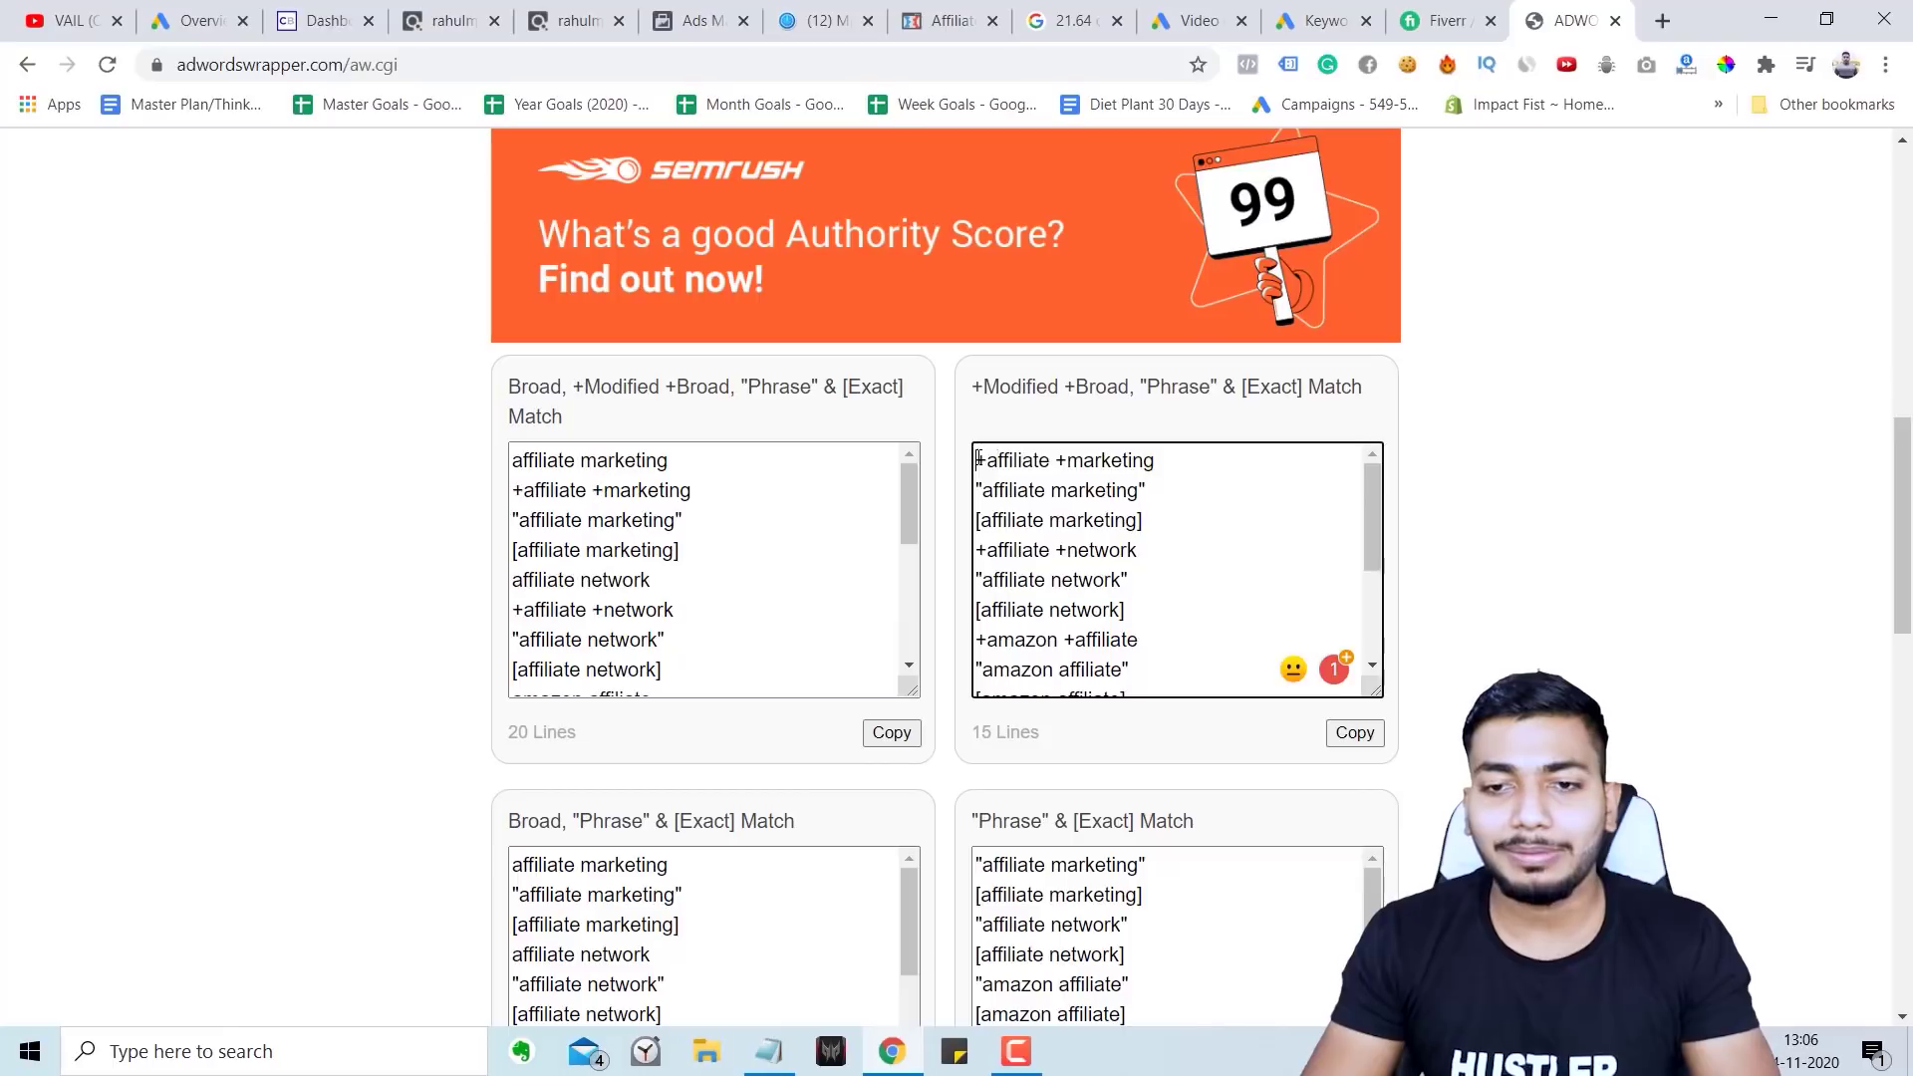
{"action": "left_click_drag", "start_coordinate": [979, 459], "coordinate": [1173, 480]}
{"action": "left_click", "coordinate": [964, 448]}
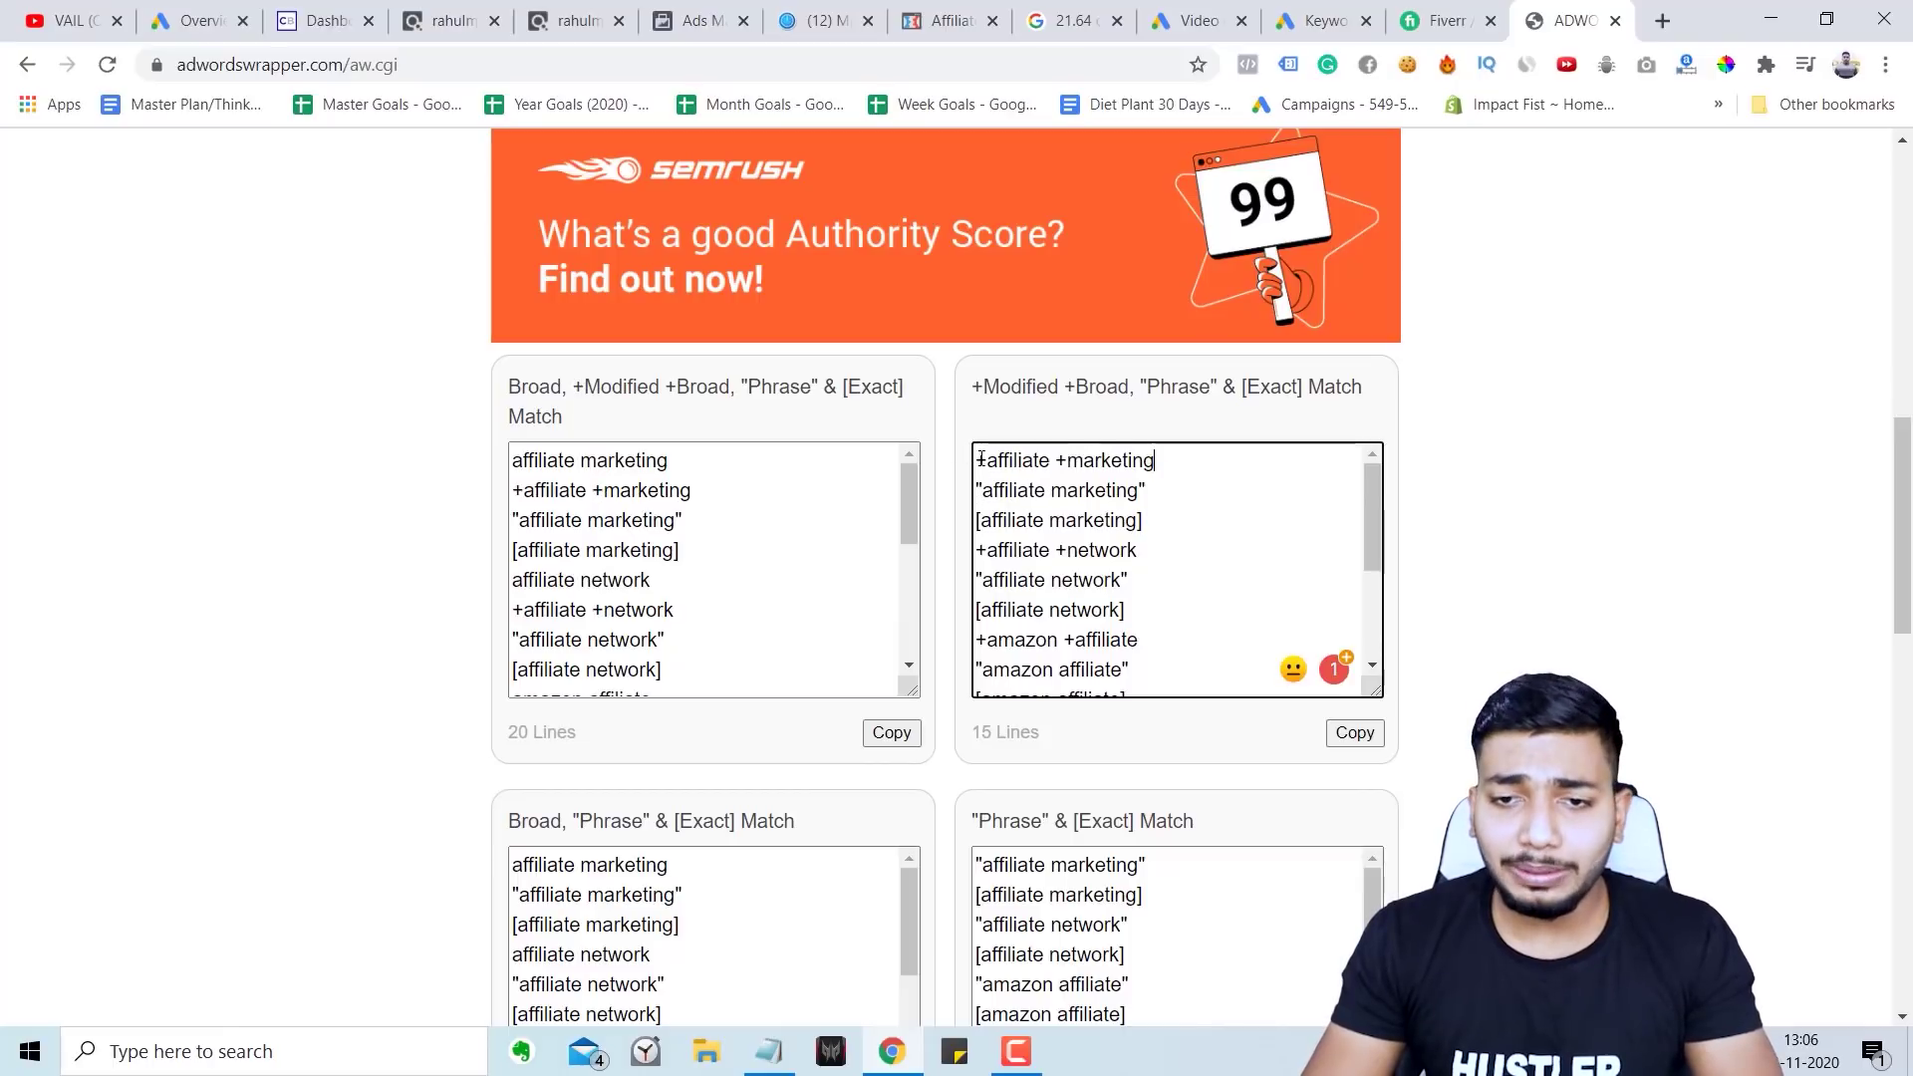
{"action": "left_click_drag", "start_coordinate": [981, 459], "coordinate": [1164, 468]}
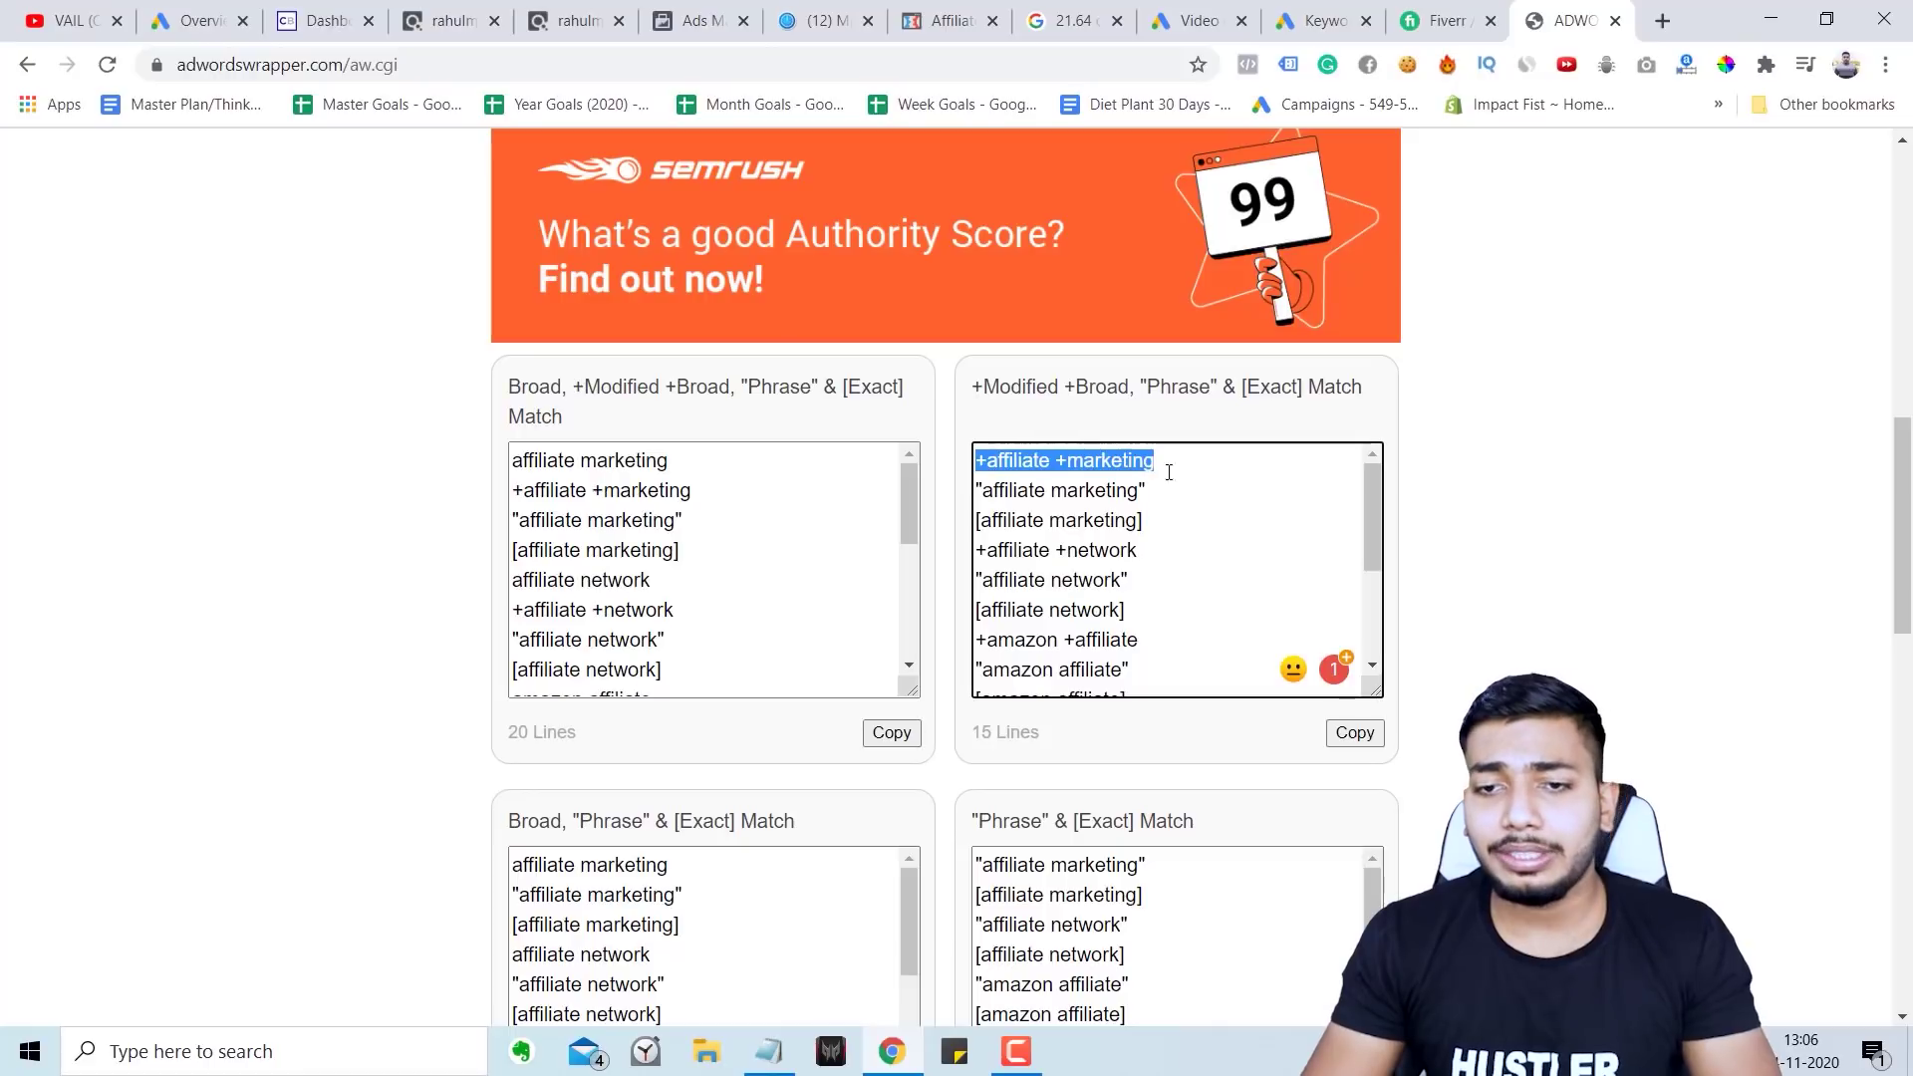
{"action": "left_click", "coordinate": [1165, 466]}
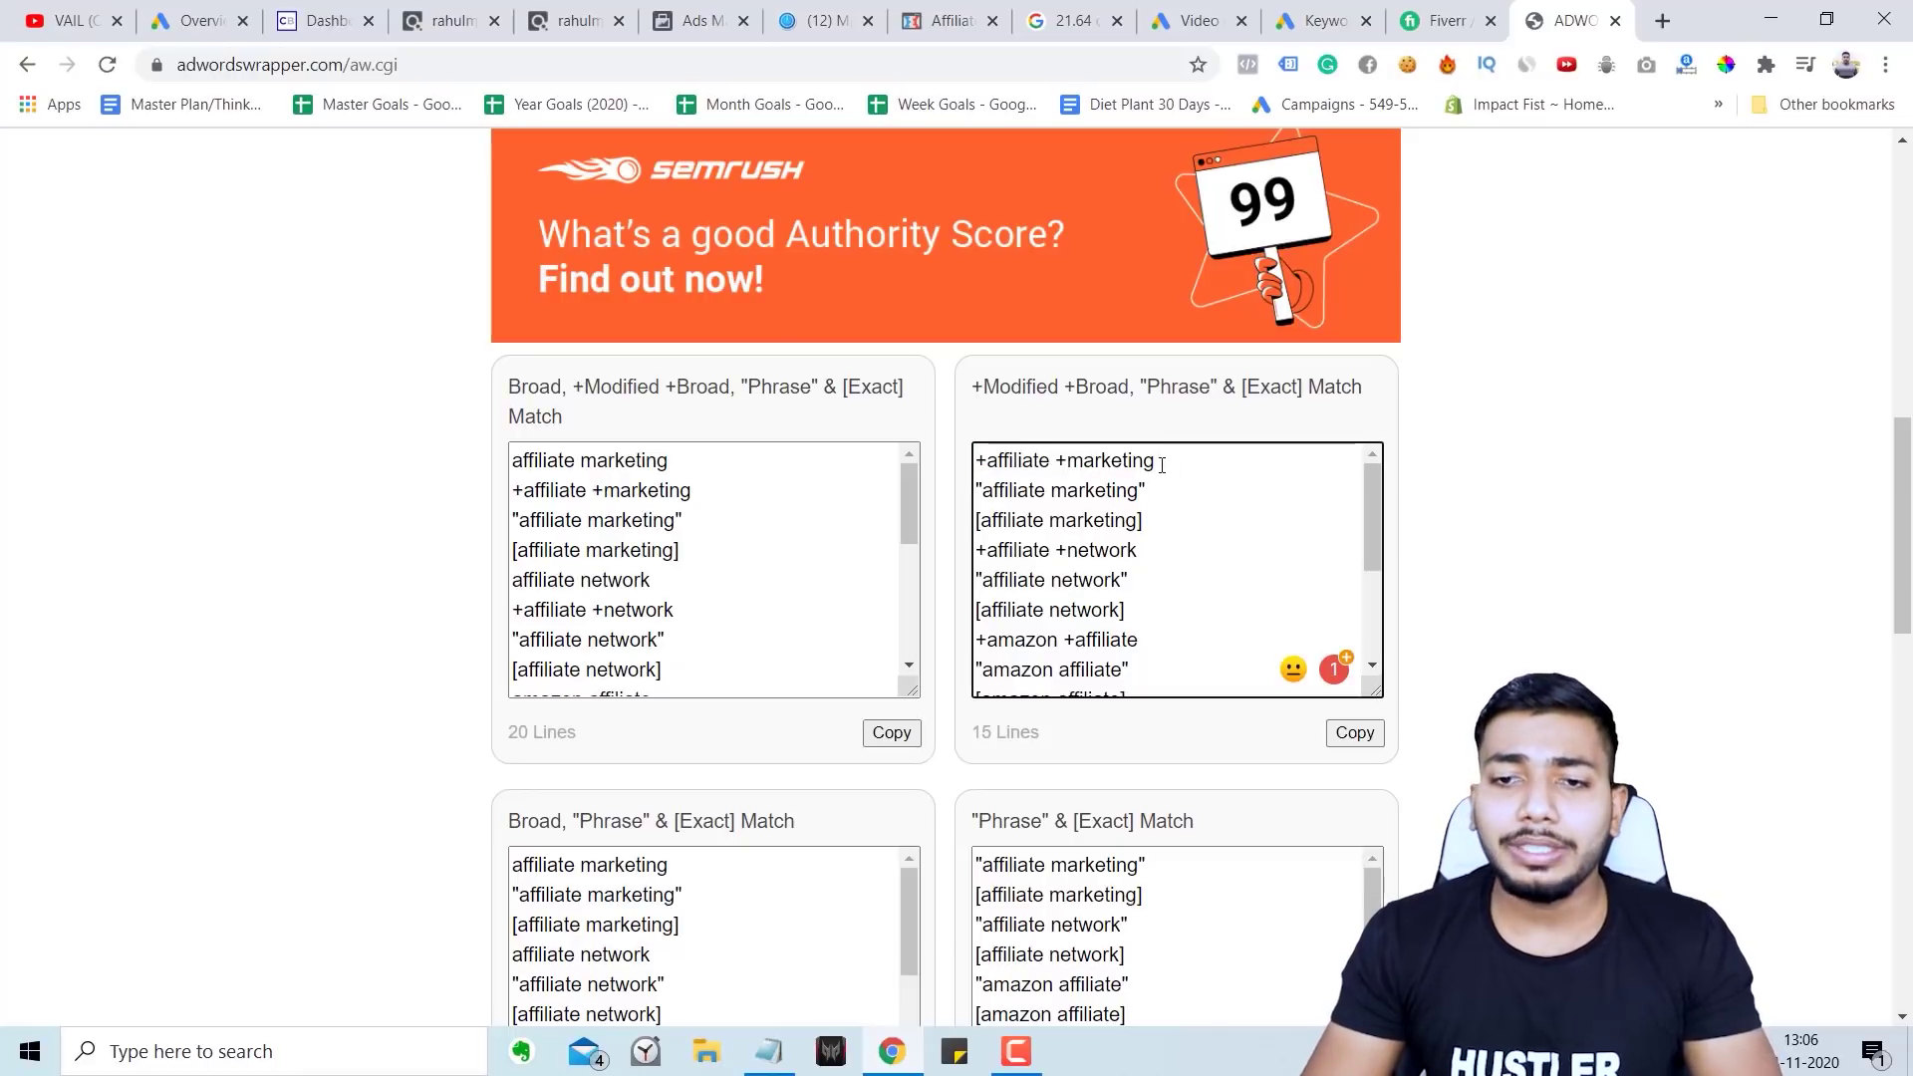
{"action": "left_click_drag", "start_coordinate": [1162, 466], "coordinate": [993, 454]}
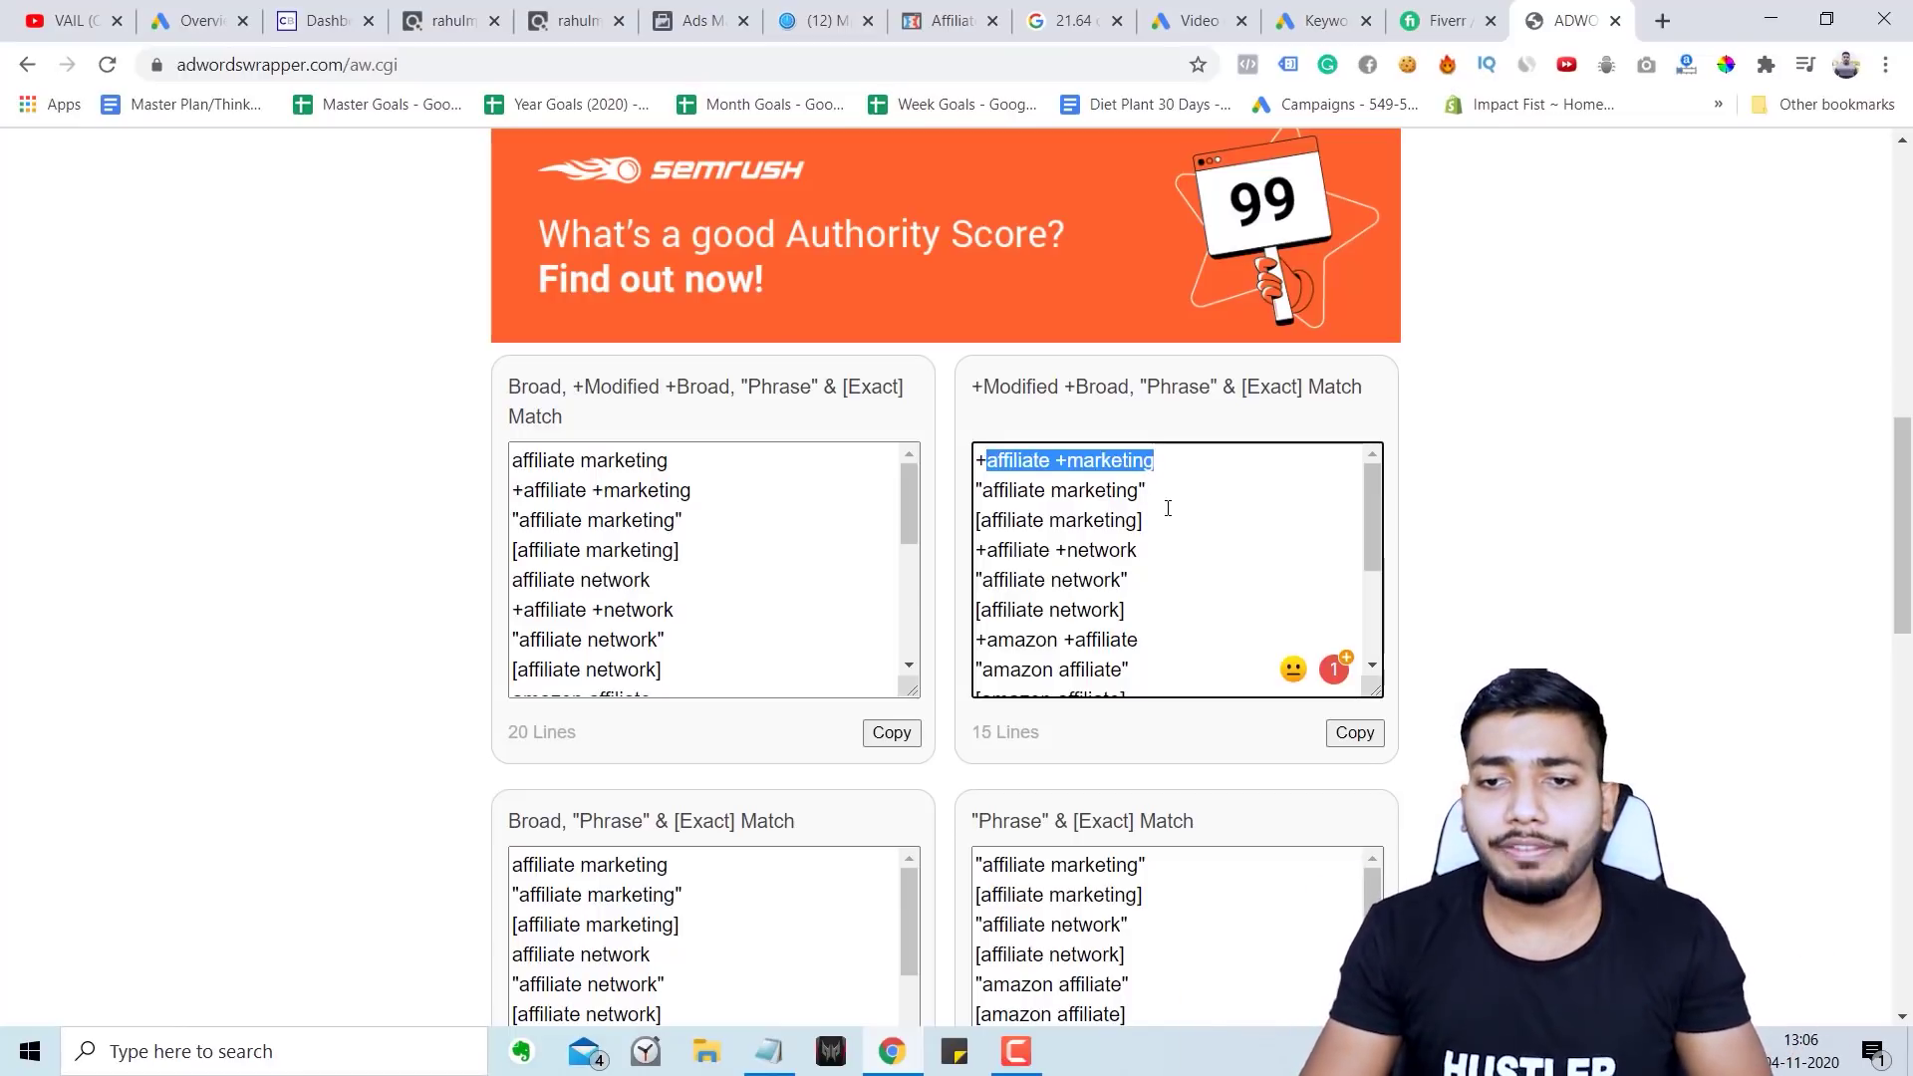
{"action": "left_click_drag", "start_coordinate": [1152, 492], "coordinate": [986, 492]}
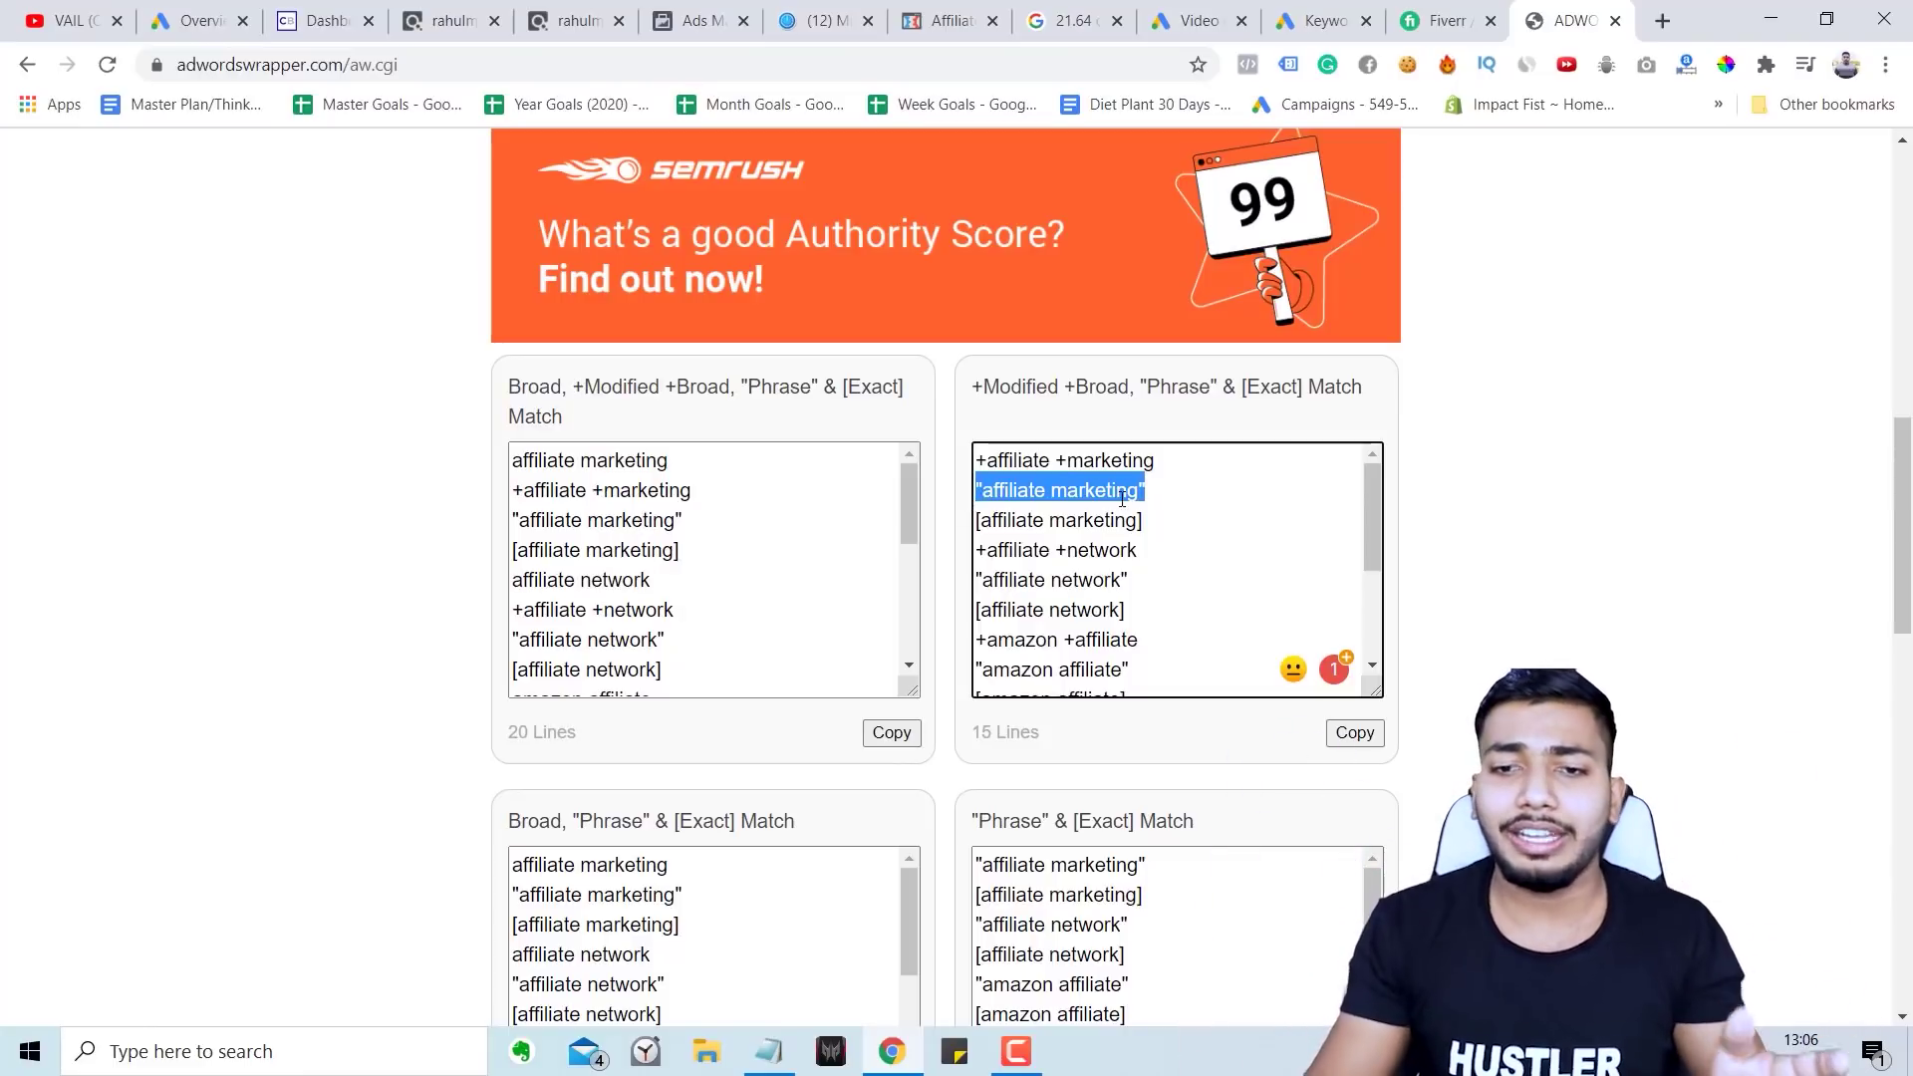
{"action": "left_click_drag", "start_coordinate": [1146, 520], "coordinate": [997, 460]}
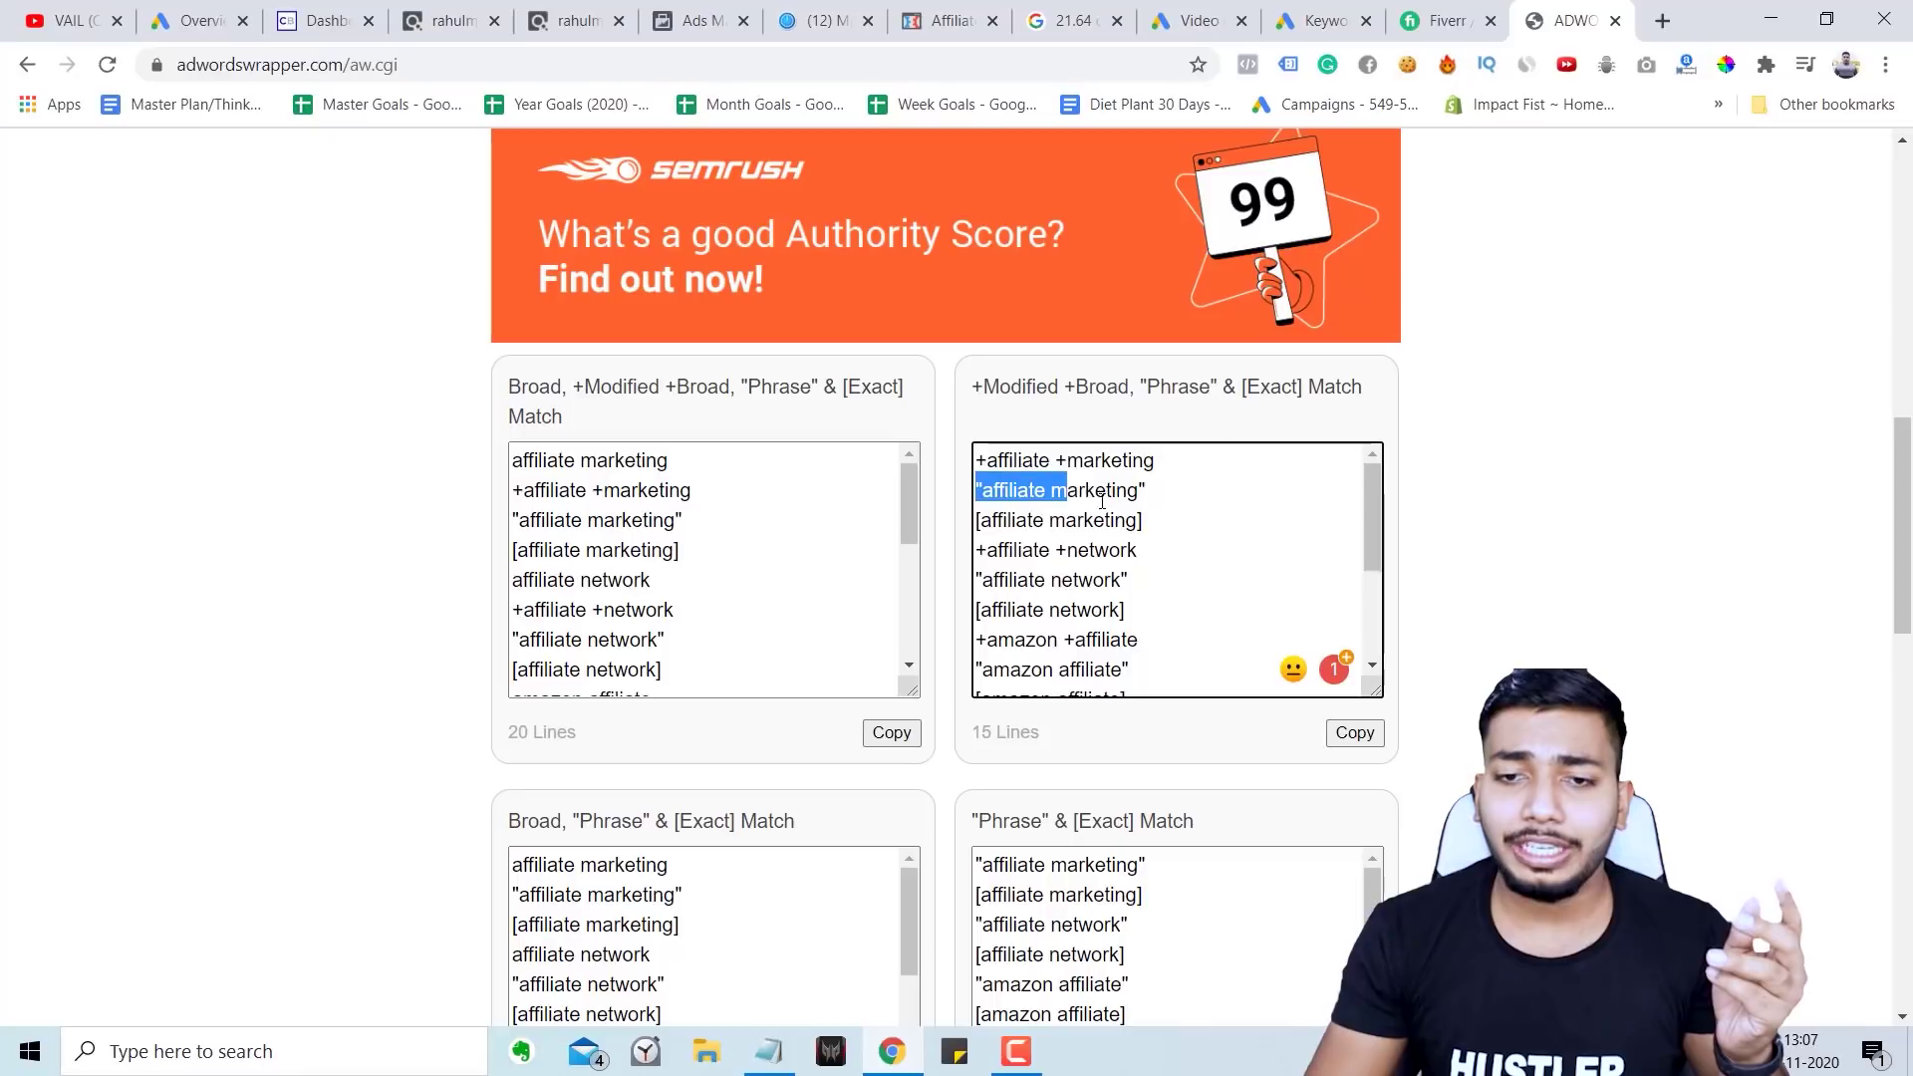
{"action": "left_click_drag", "start_coordinate": [1102, 500], "coordinate": [1116, 522]}
{"action": "left_click", "coordinate": [1153, 528]}
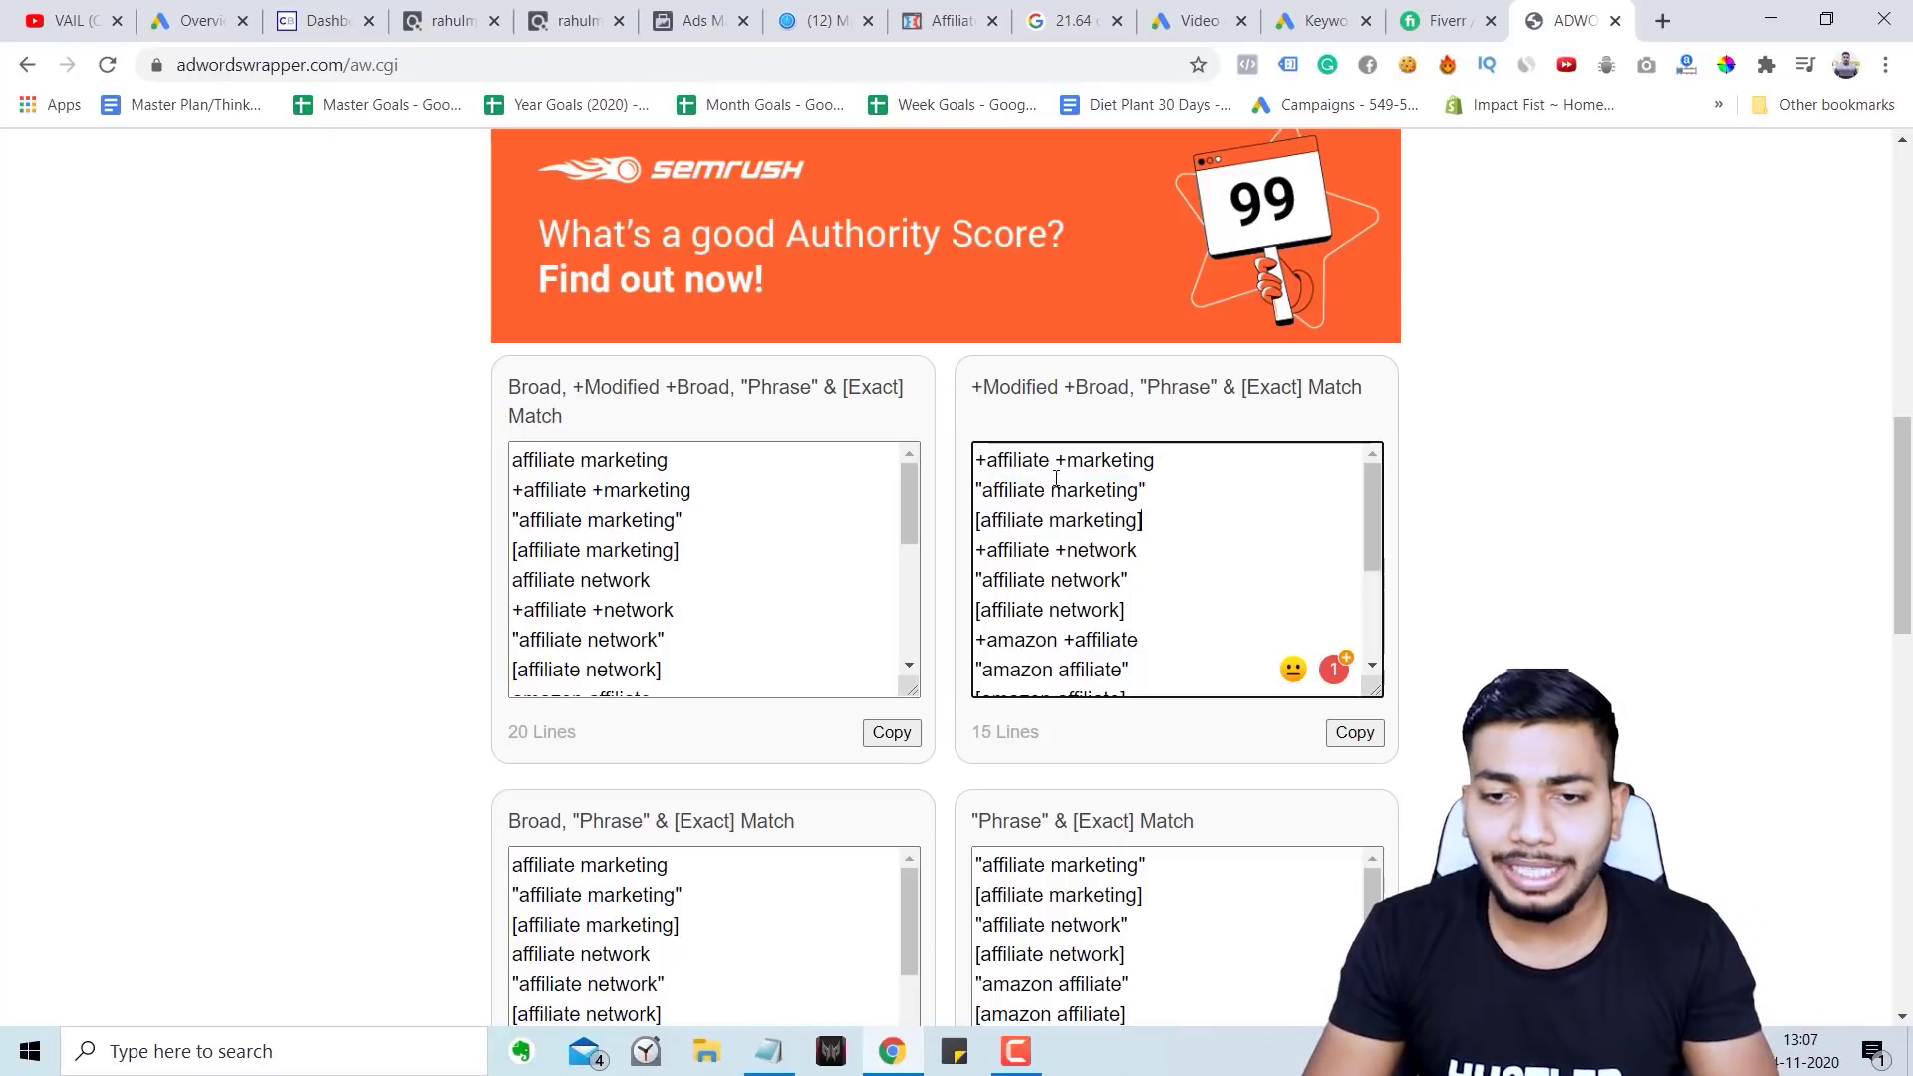
Step: Copy the entire modified broad, phrase and exact match list and paste it into the Google Ads campaign's keyword targeting
{"action": "scroll", "coordinate": [1178, 553], "scroll_direction": "down", "scroll_amount": 2}
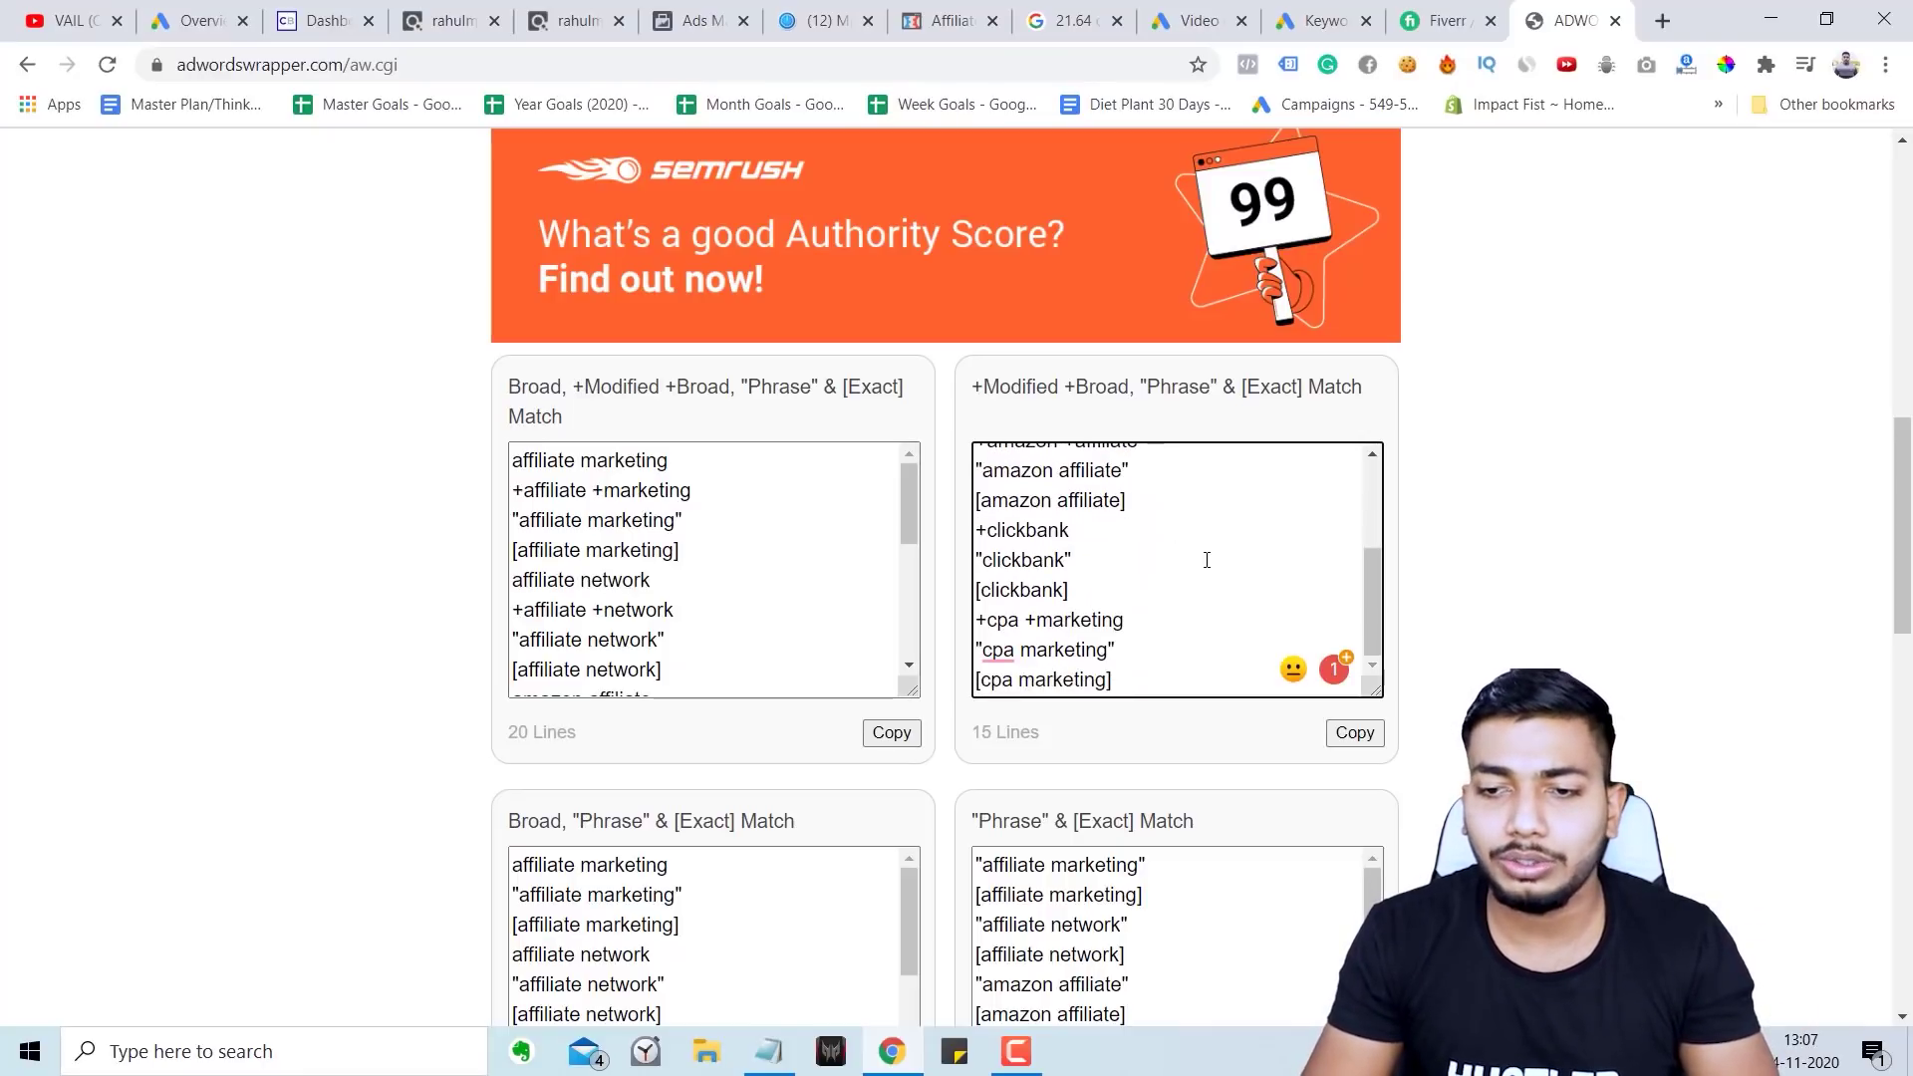
{"action": "key", "text": "ctrl+a"}
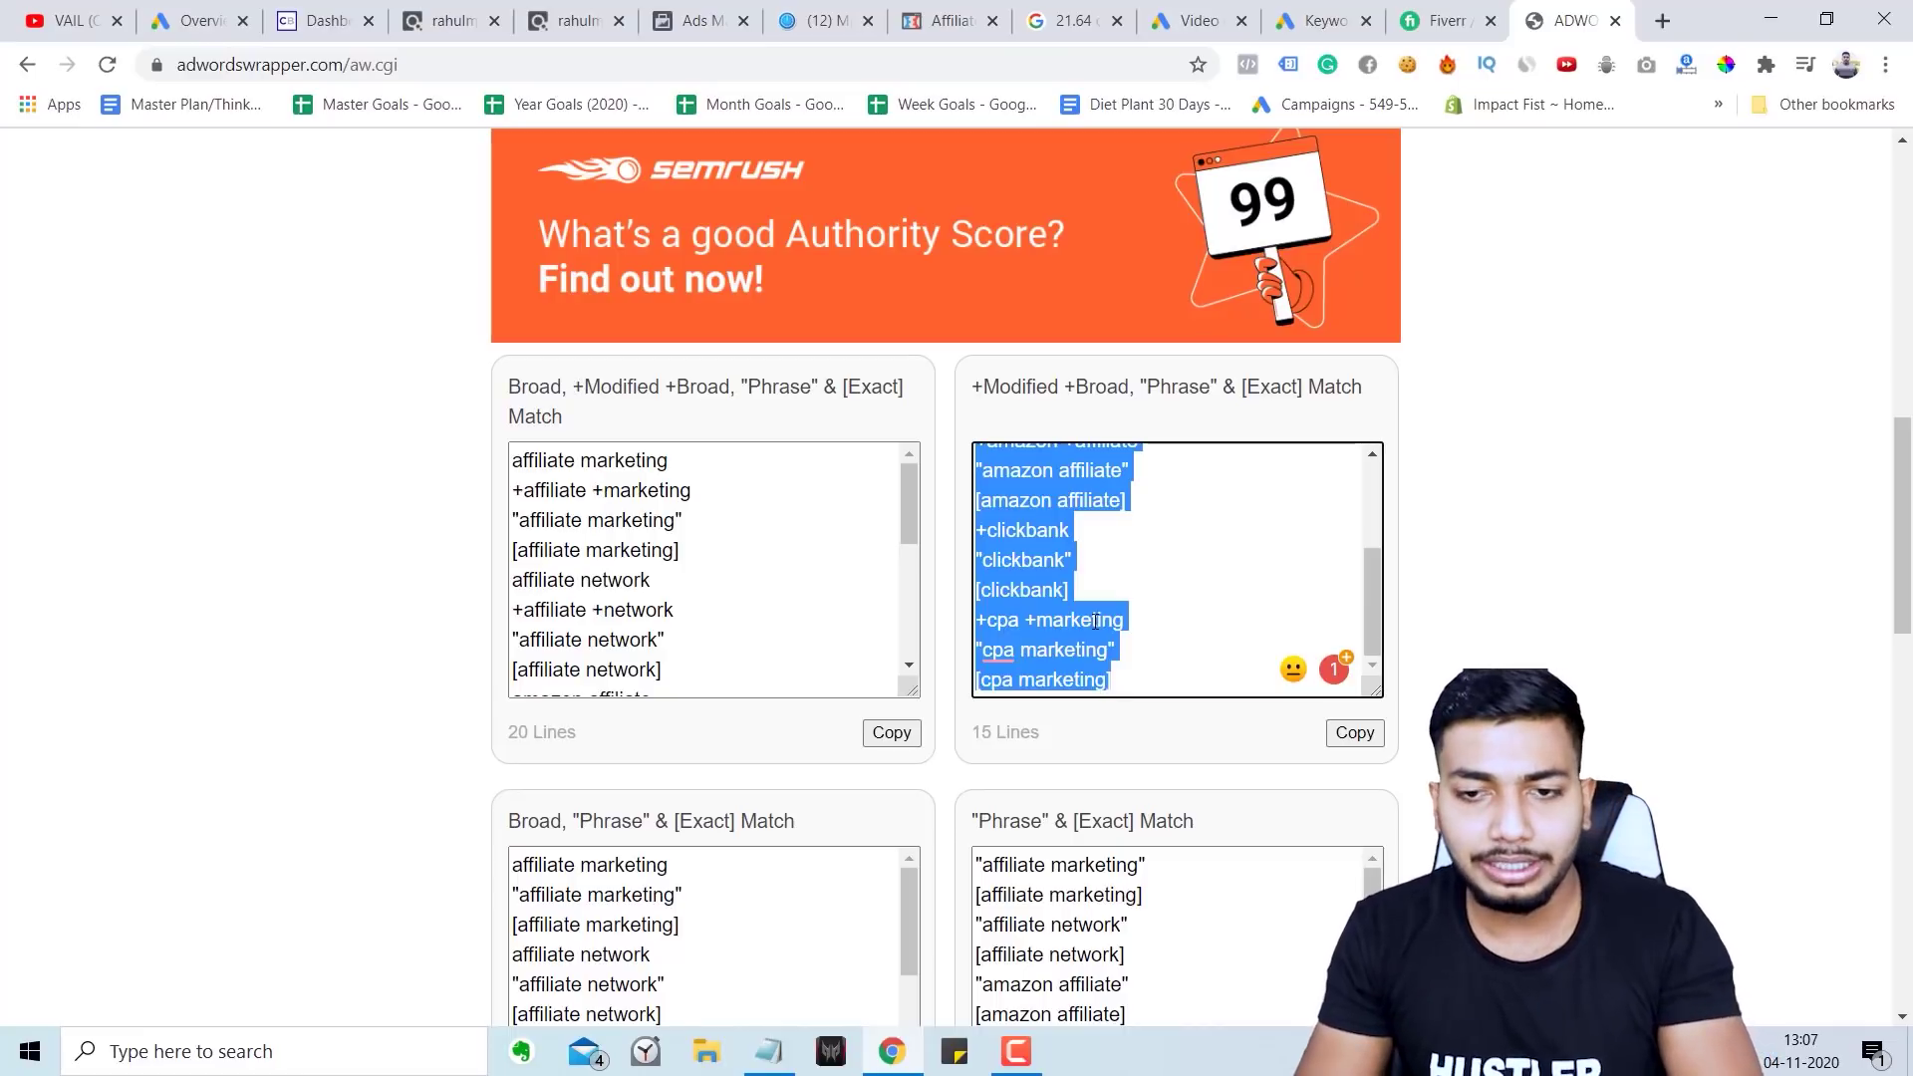
{"action": "right_click", "coordinate": [1089, 580]}
{"action": "left_click", "coordinate": [1110, 632]}
{"action": "left_click", "coordinate": [1193, 20]}
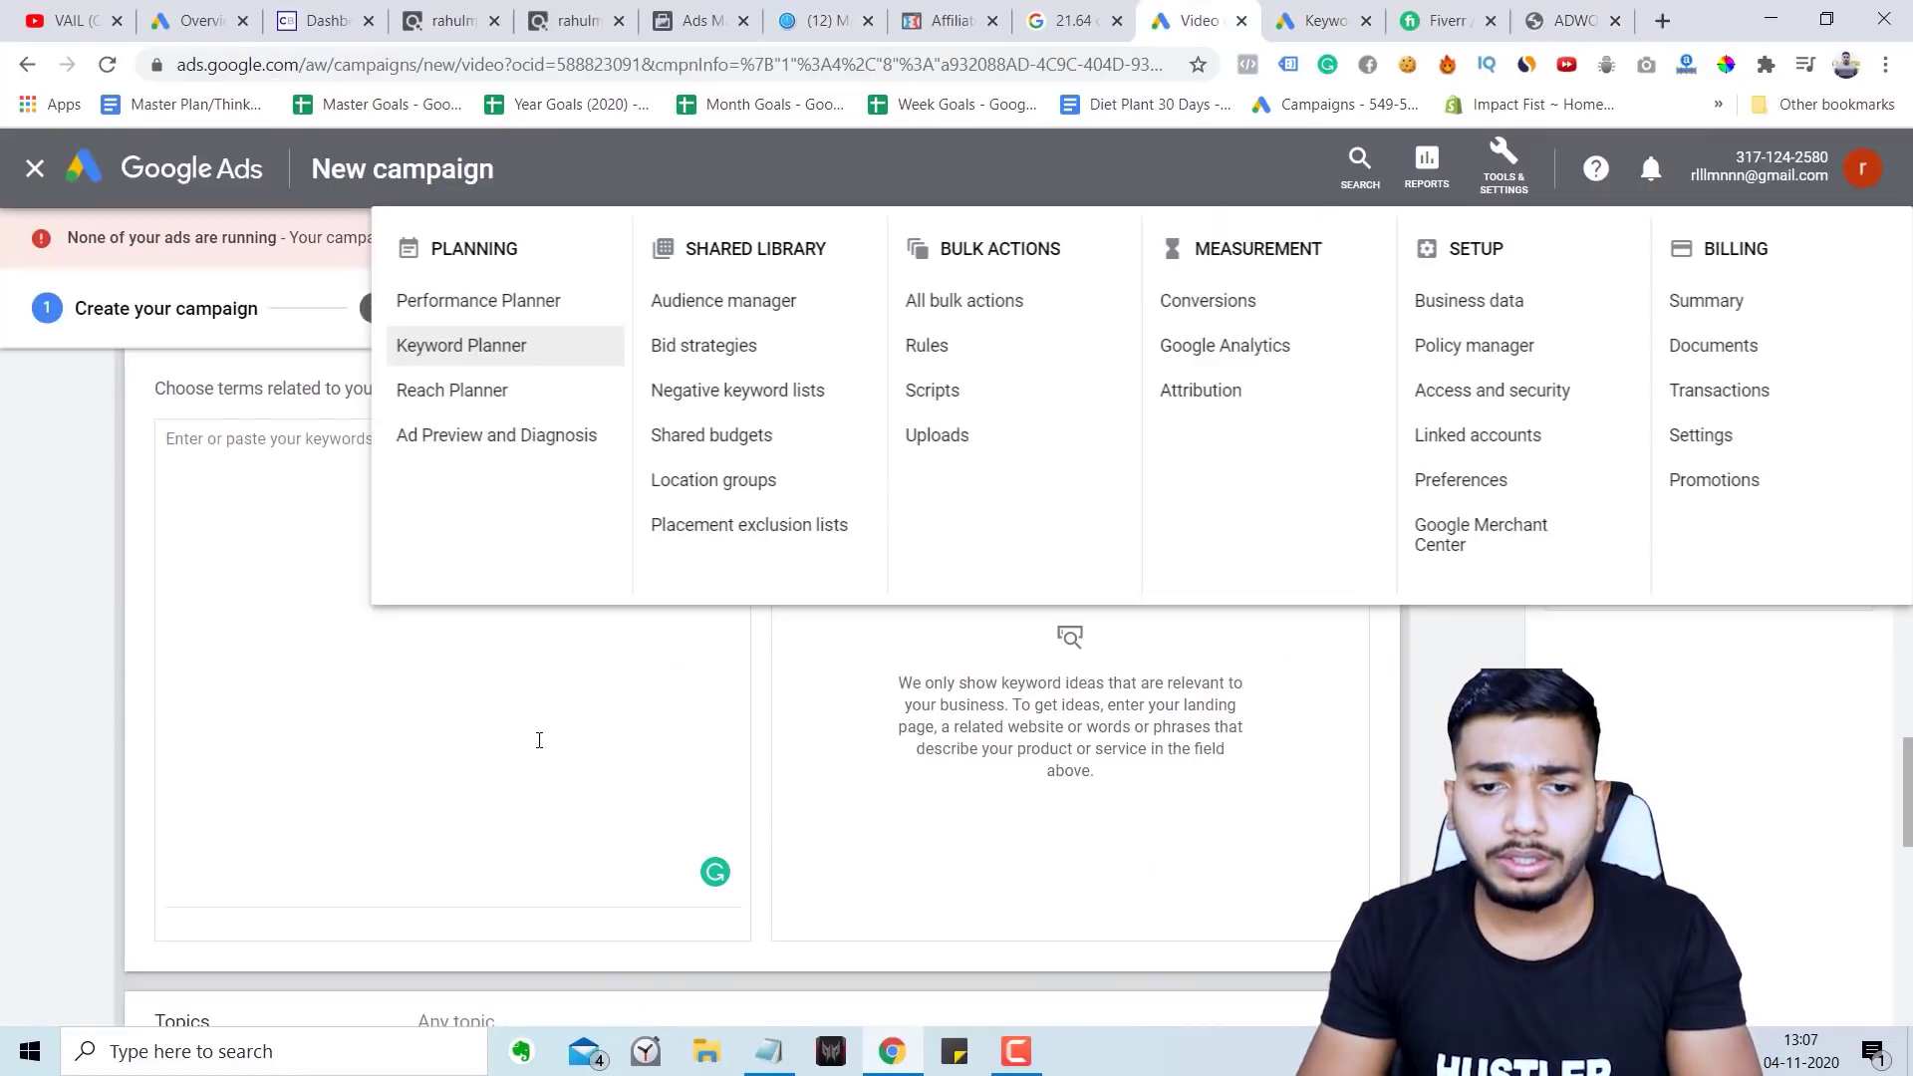
{"action": "left_click", "coordinate": [345, 615]}
{"action": "key", "text": "ctrl+v"}
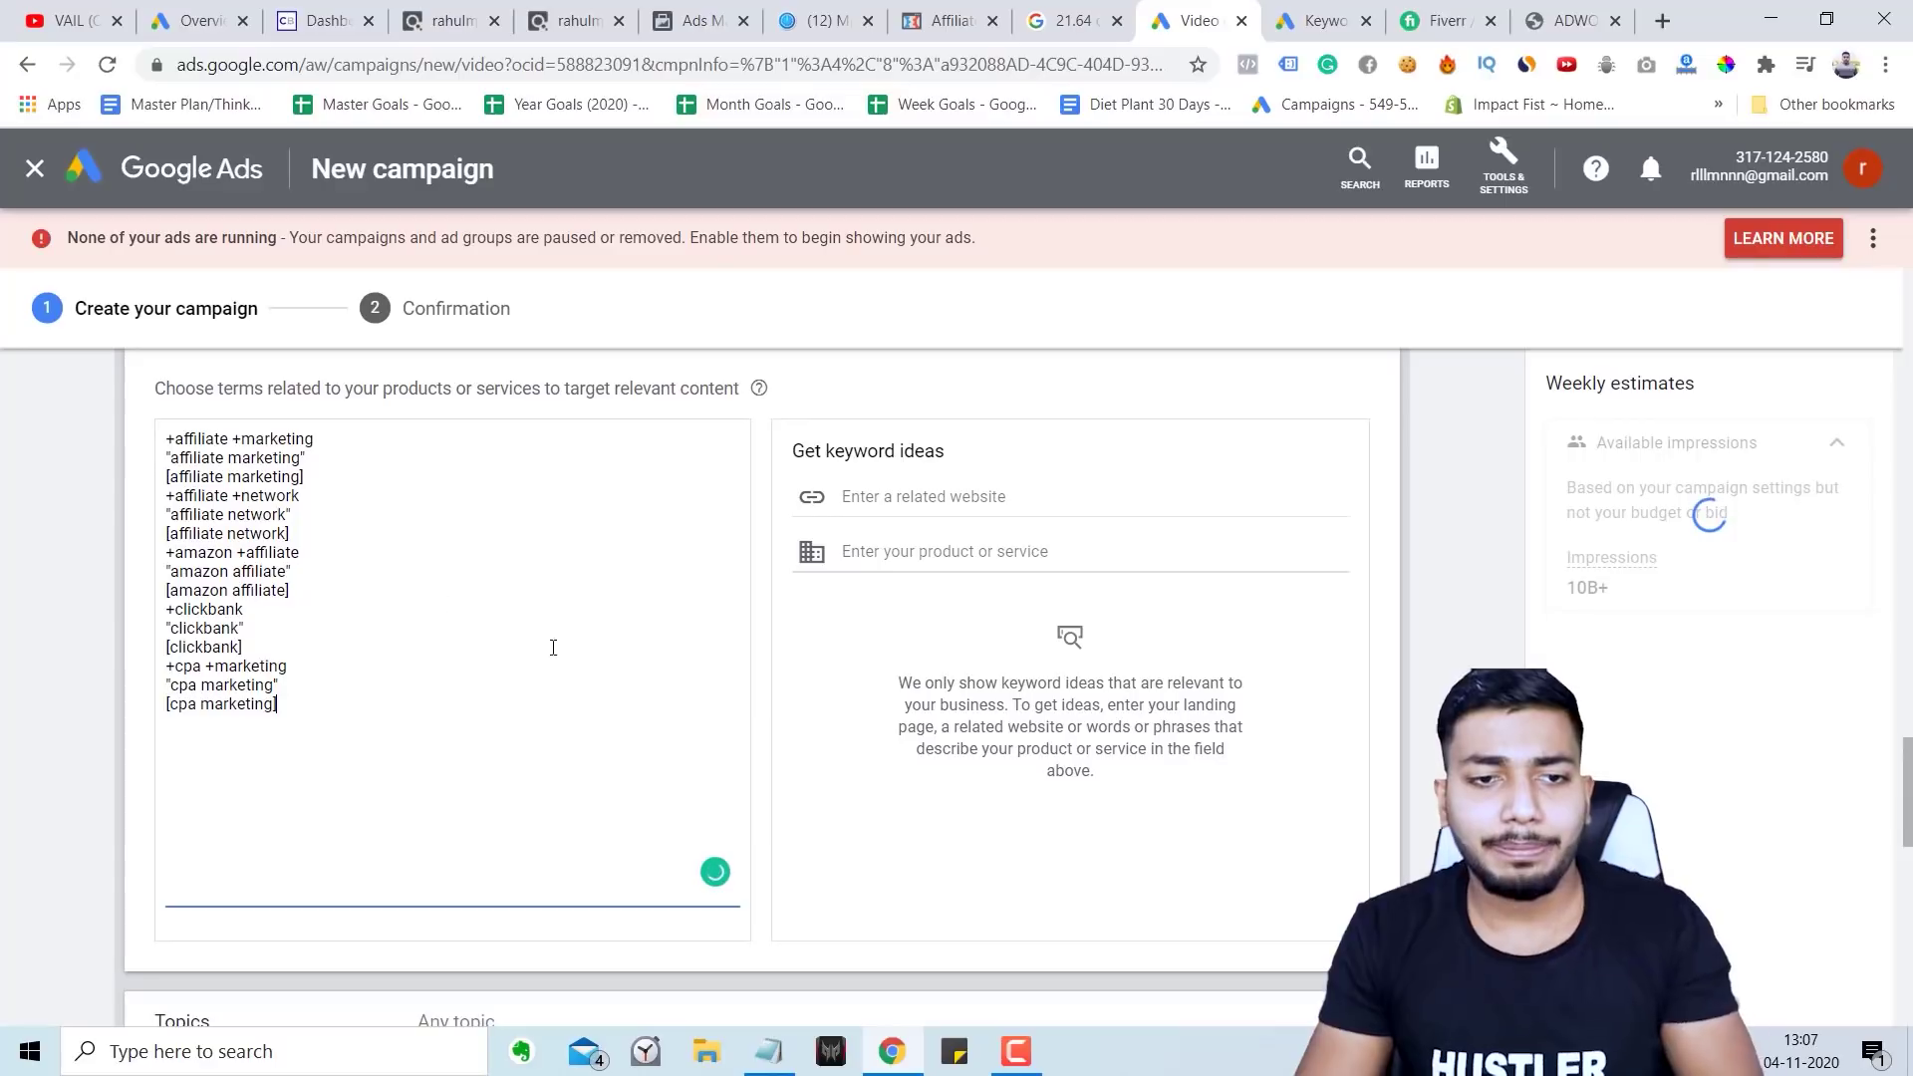
Step: Open youtube.com in a new browser tab and upload the video file "ad 1" from the Desktop to the channel
{"action": "scroll", "coordinate": [618, 718], "scroll_direction": "down", "scroll_amount": 5}
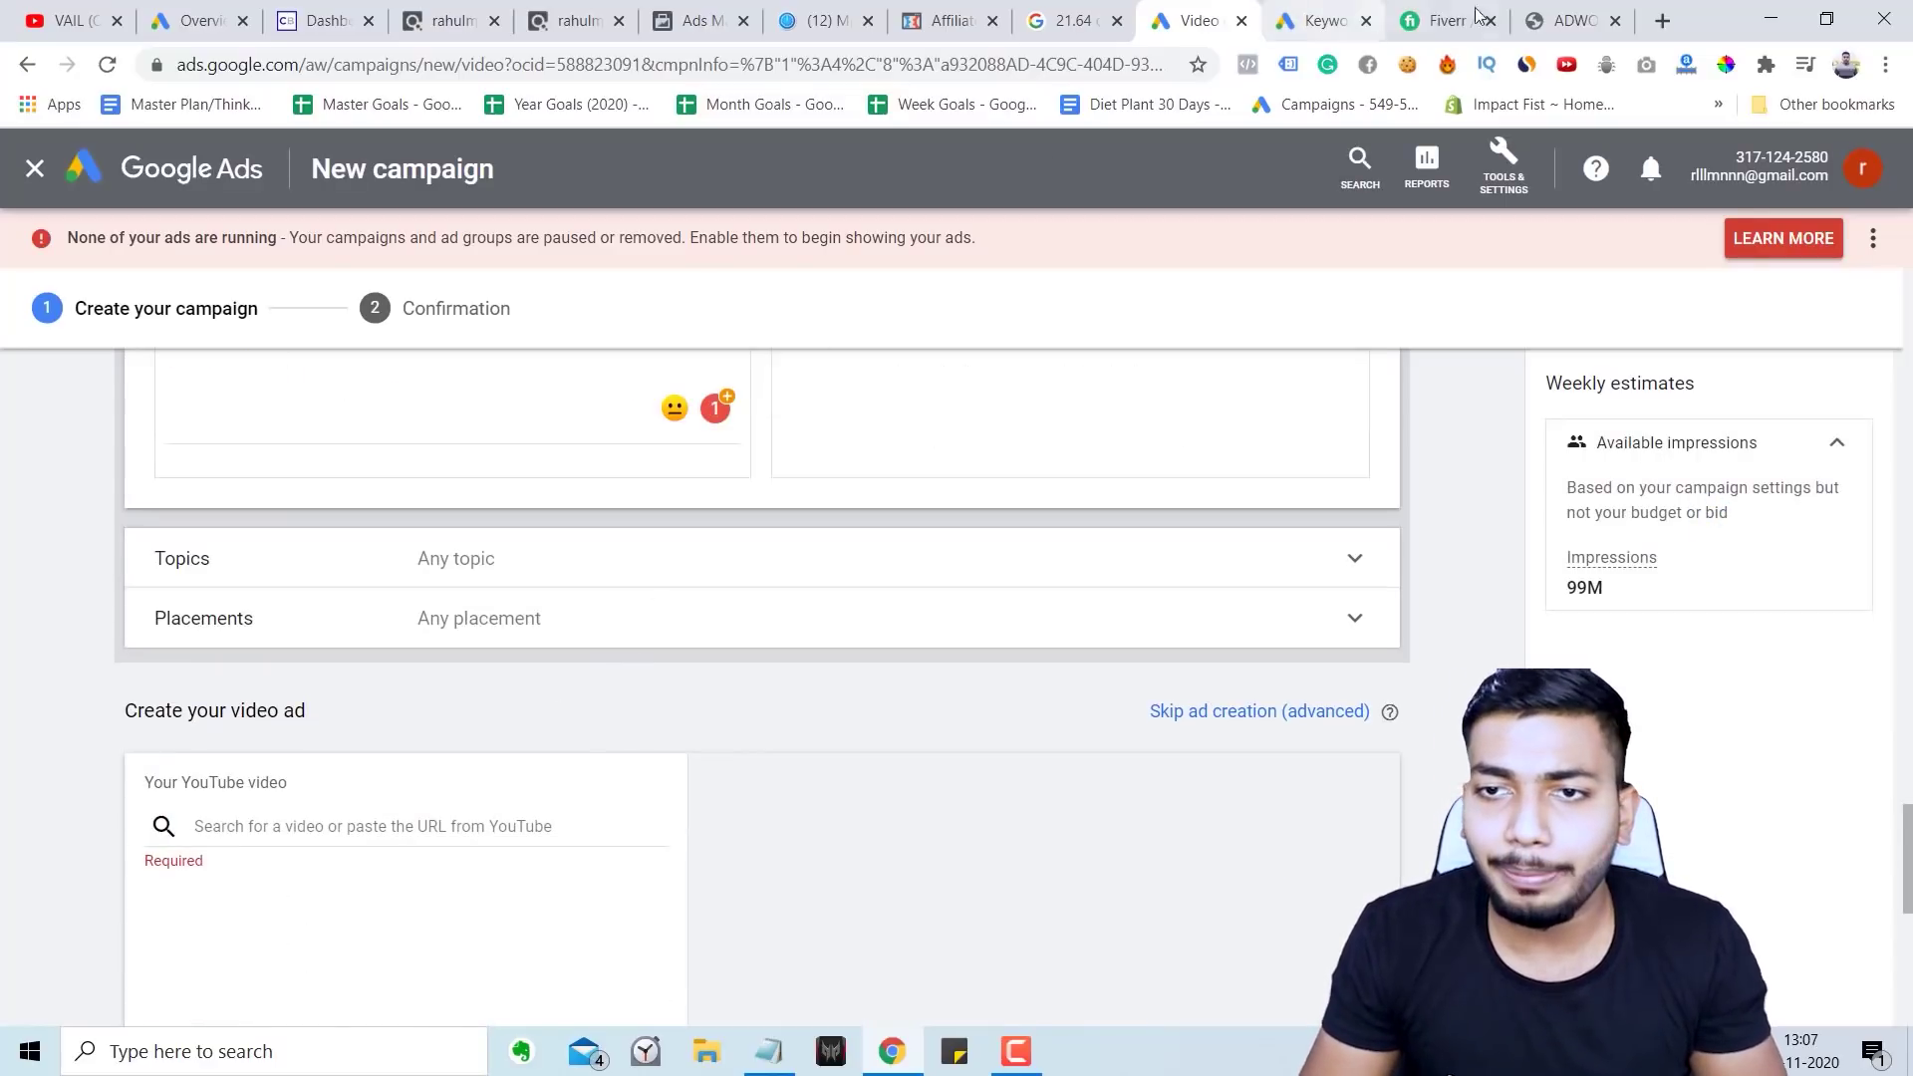
{"action": "left_click", "coordinate": [1661, 24]}
{"action": "type", "text": "youtube.com"}
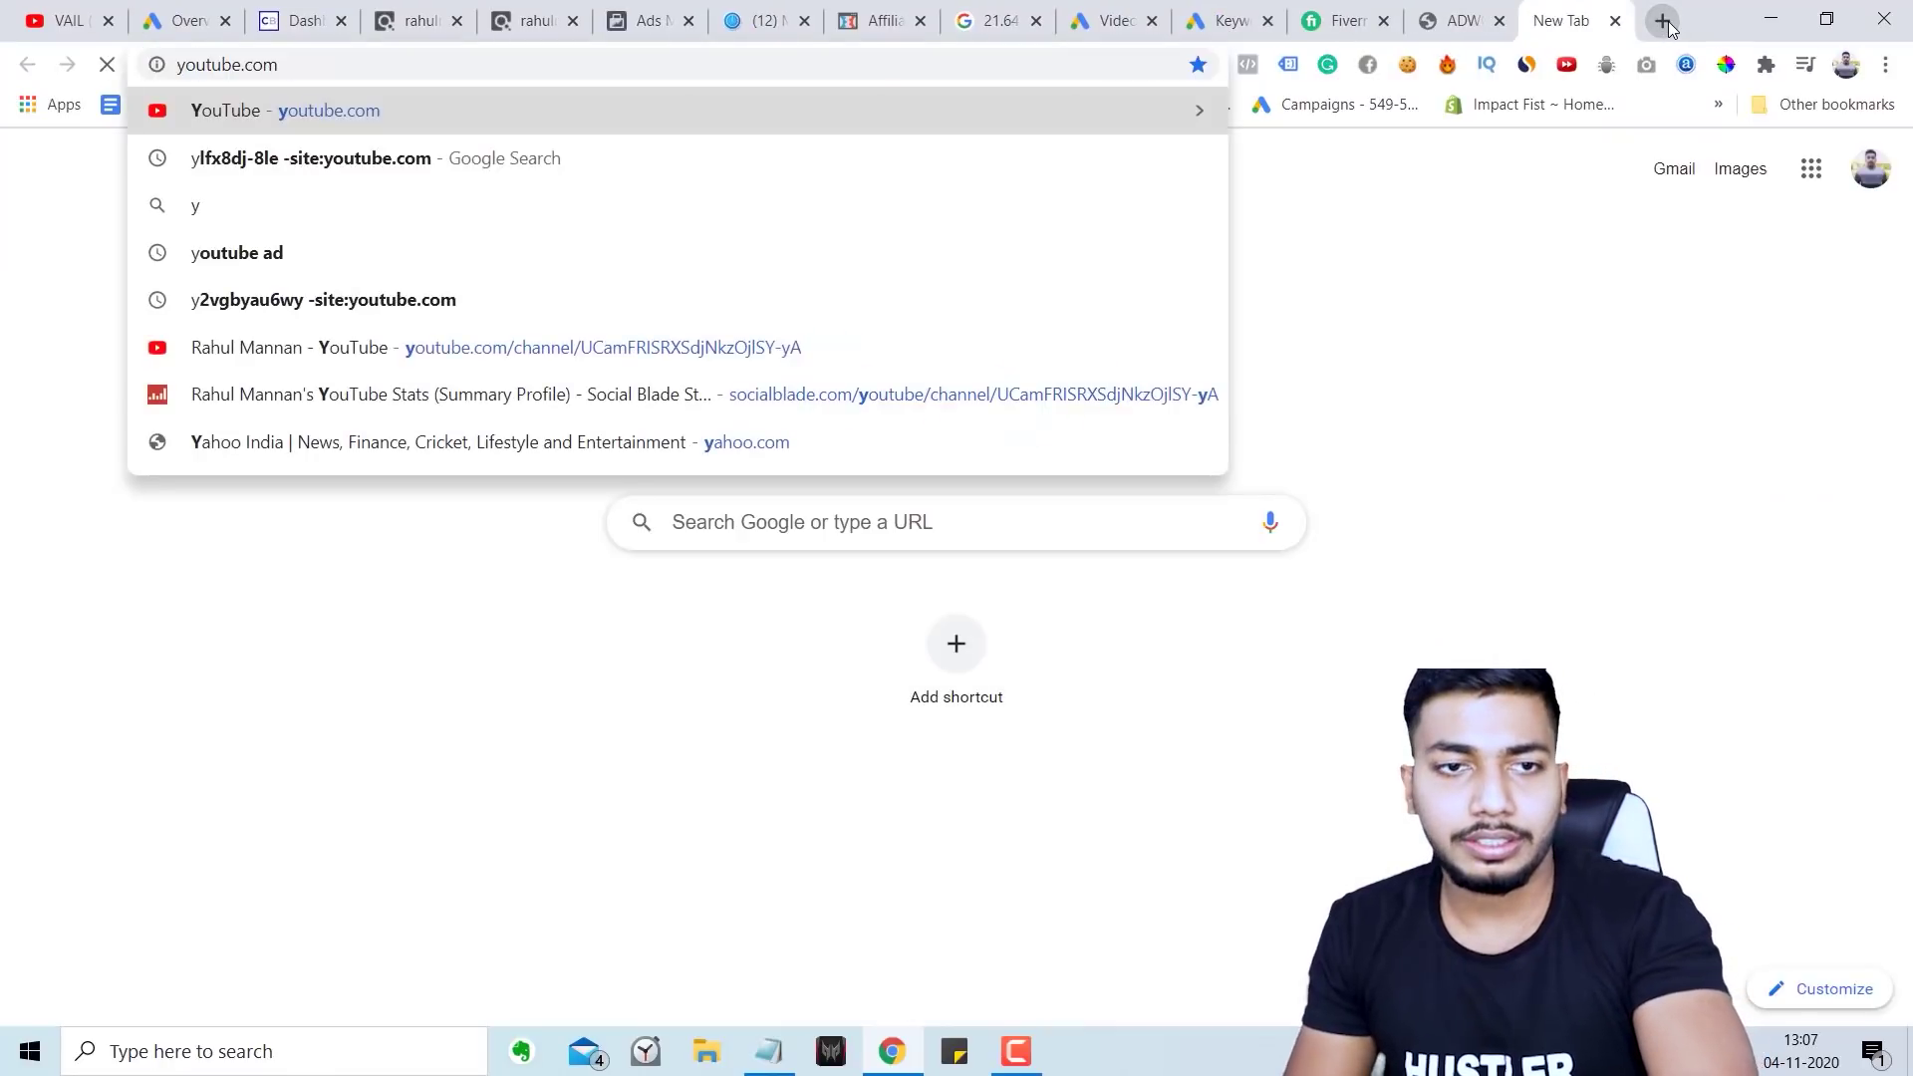
{"action": "key", "text": "Return"}
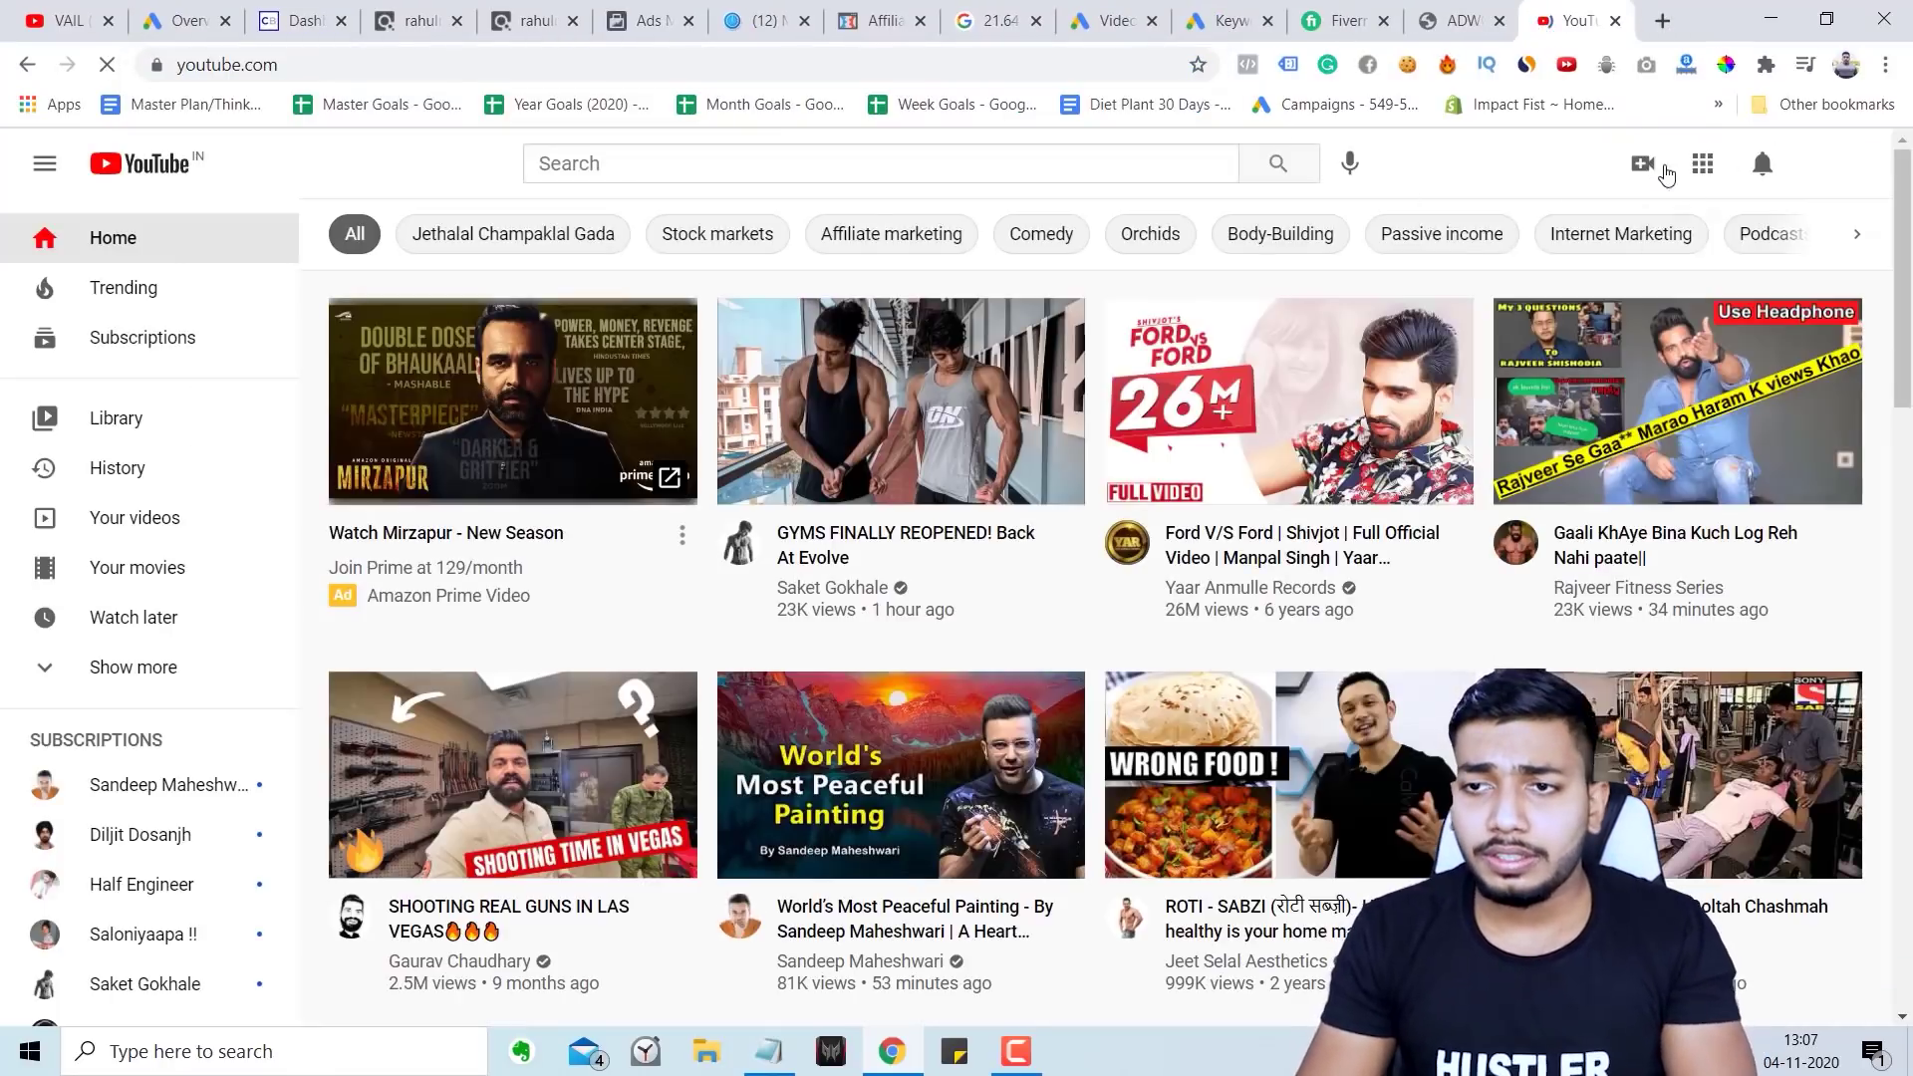
{"action": "left_click", "coordinate": [1643, 164]}
{"action": "left_click", "coordinate": [1718, 218]}
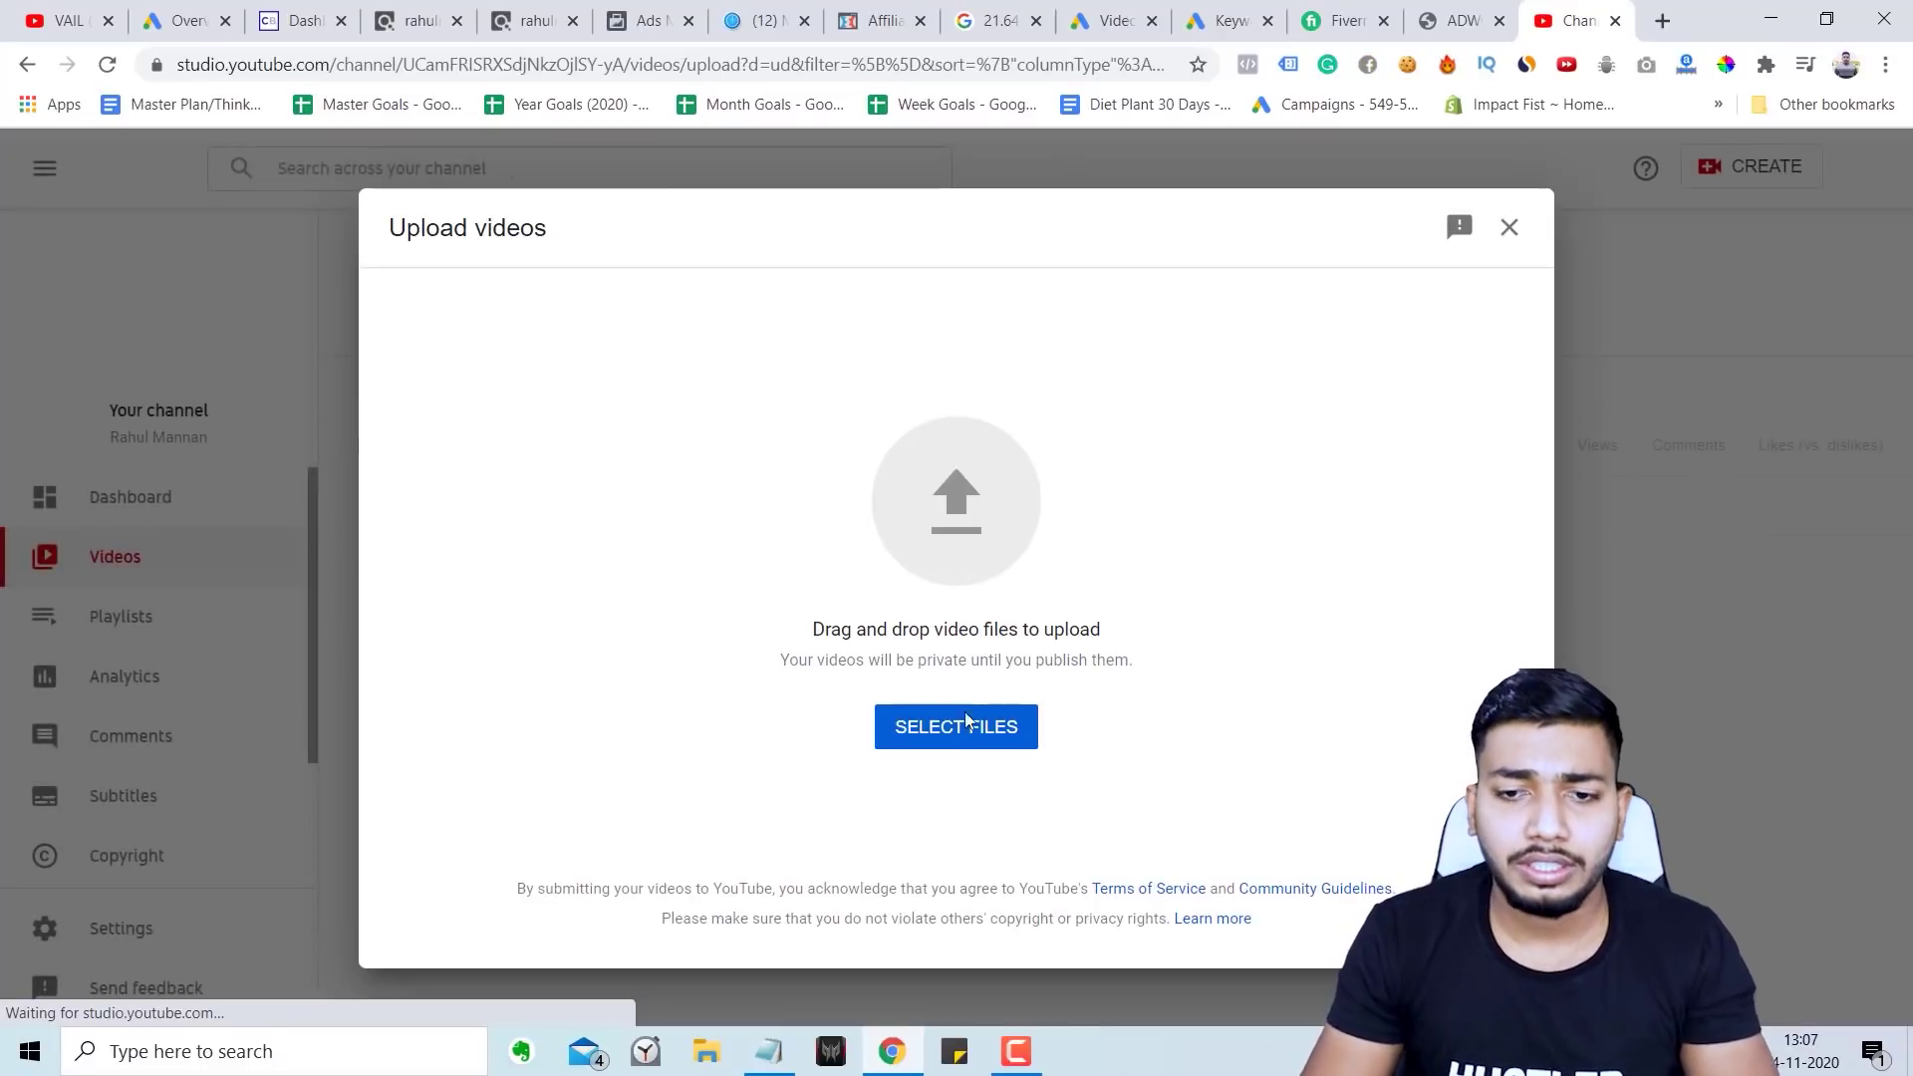
{"action": "left_click", "coordinate": [971, 728]}
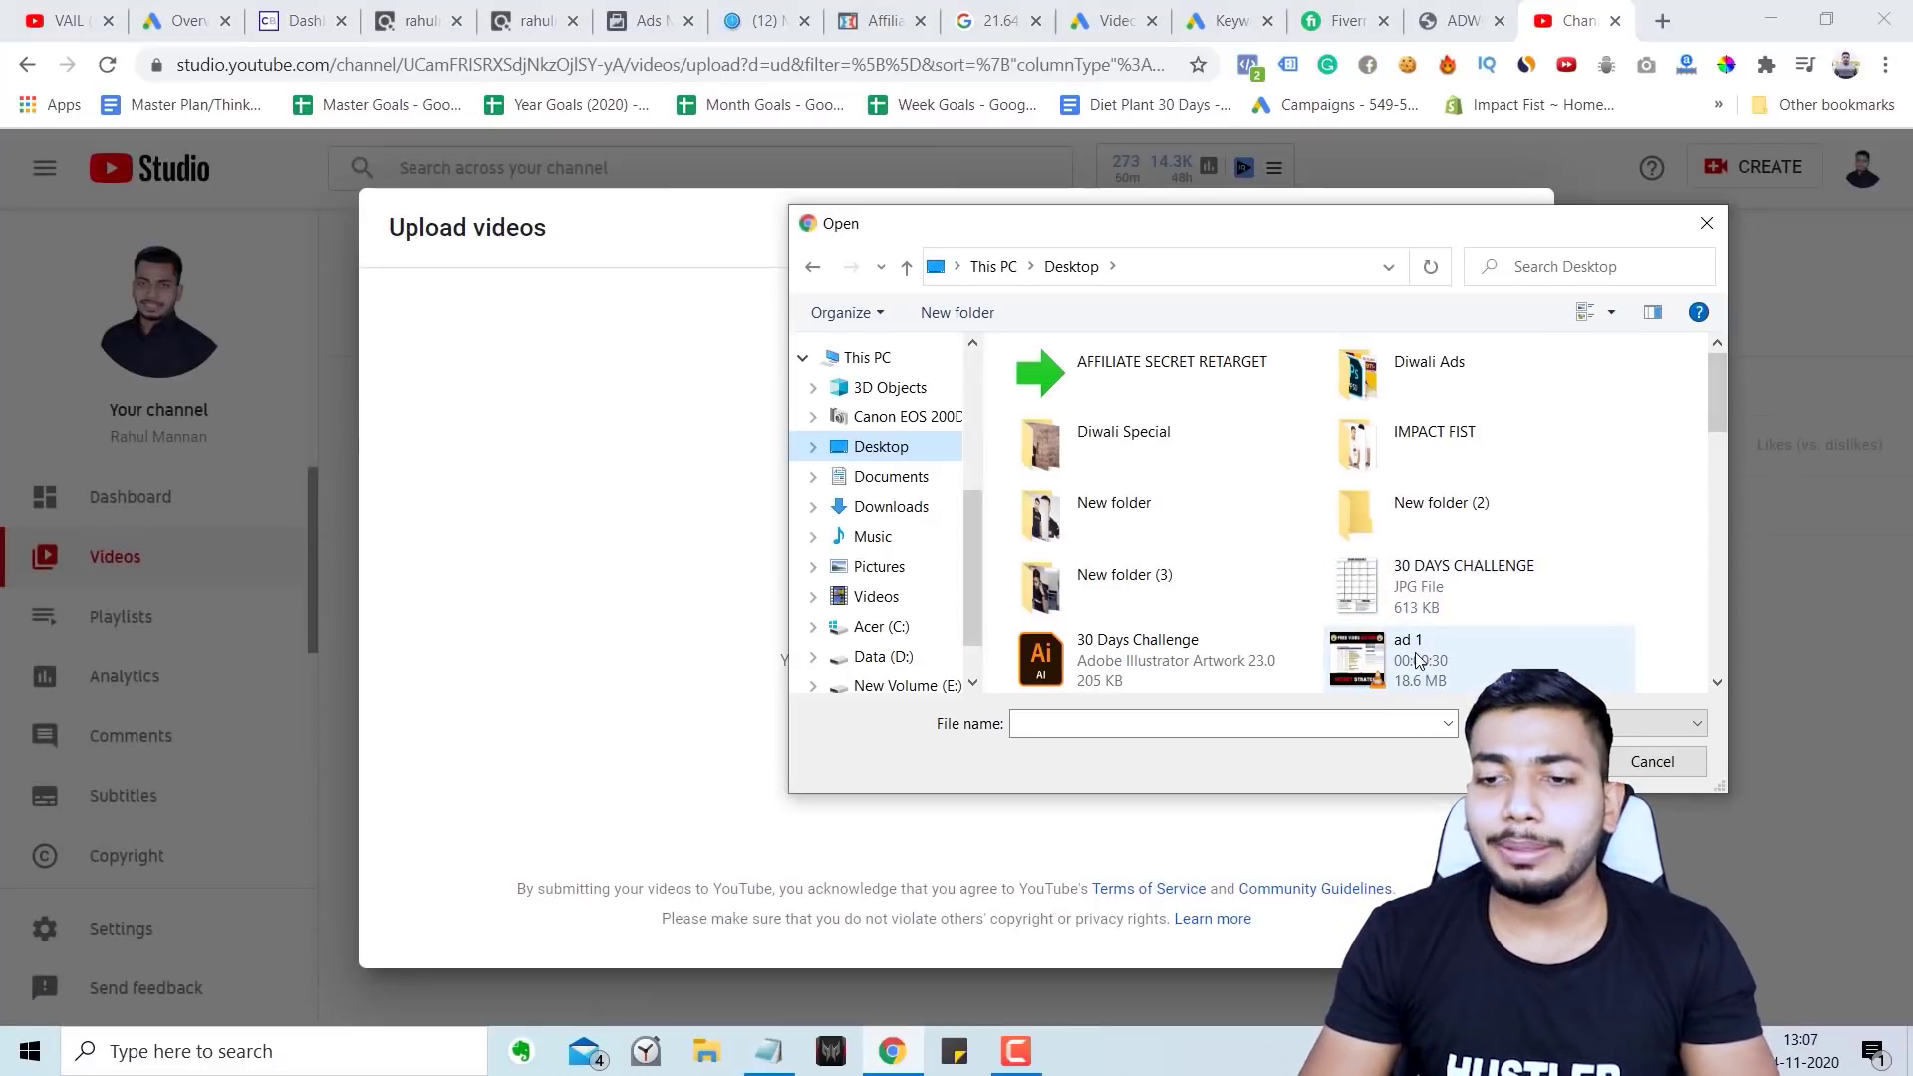
{"action": "double_click", "coordinate": [1420, 659]}
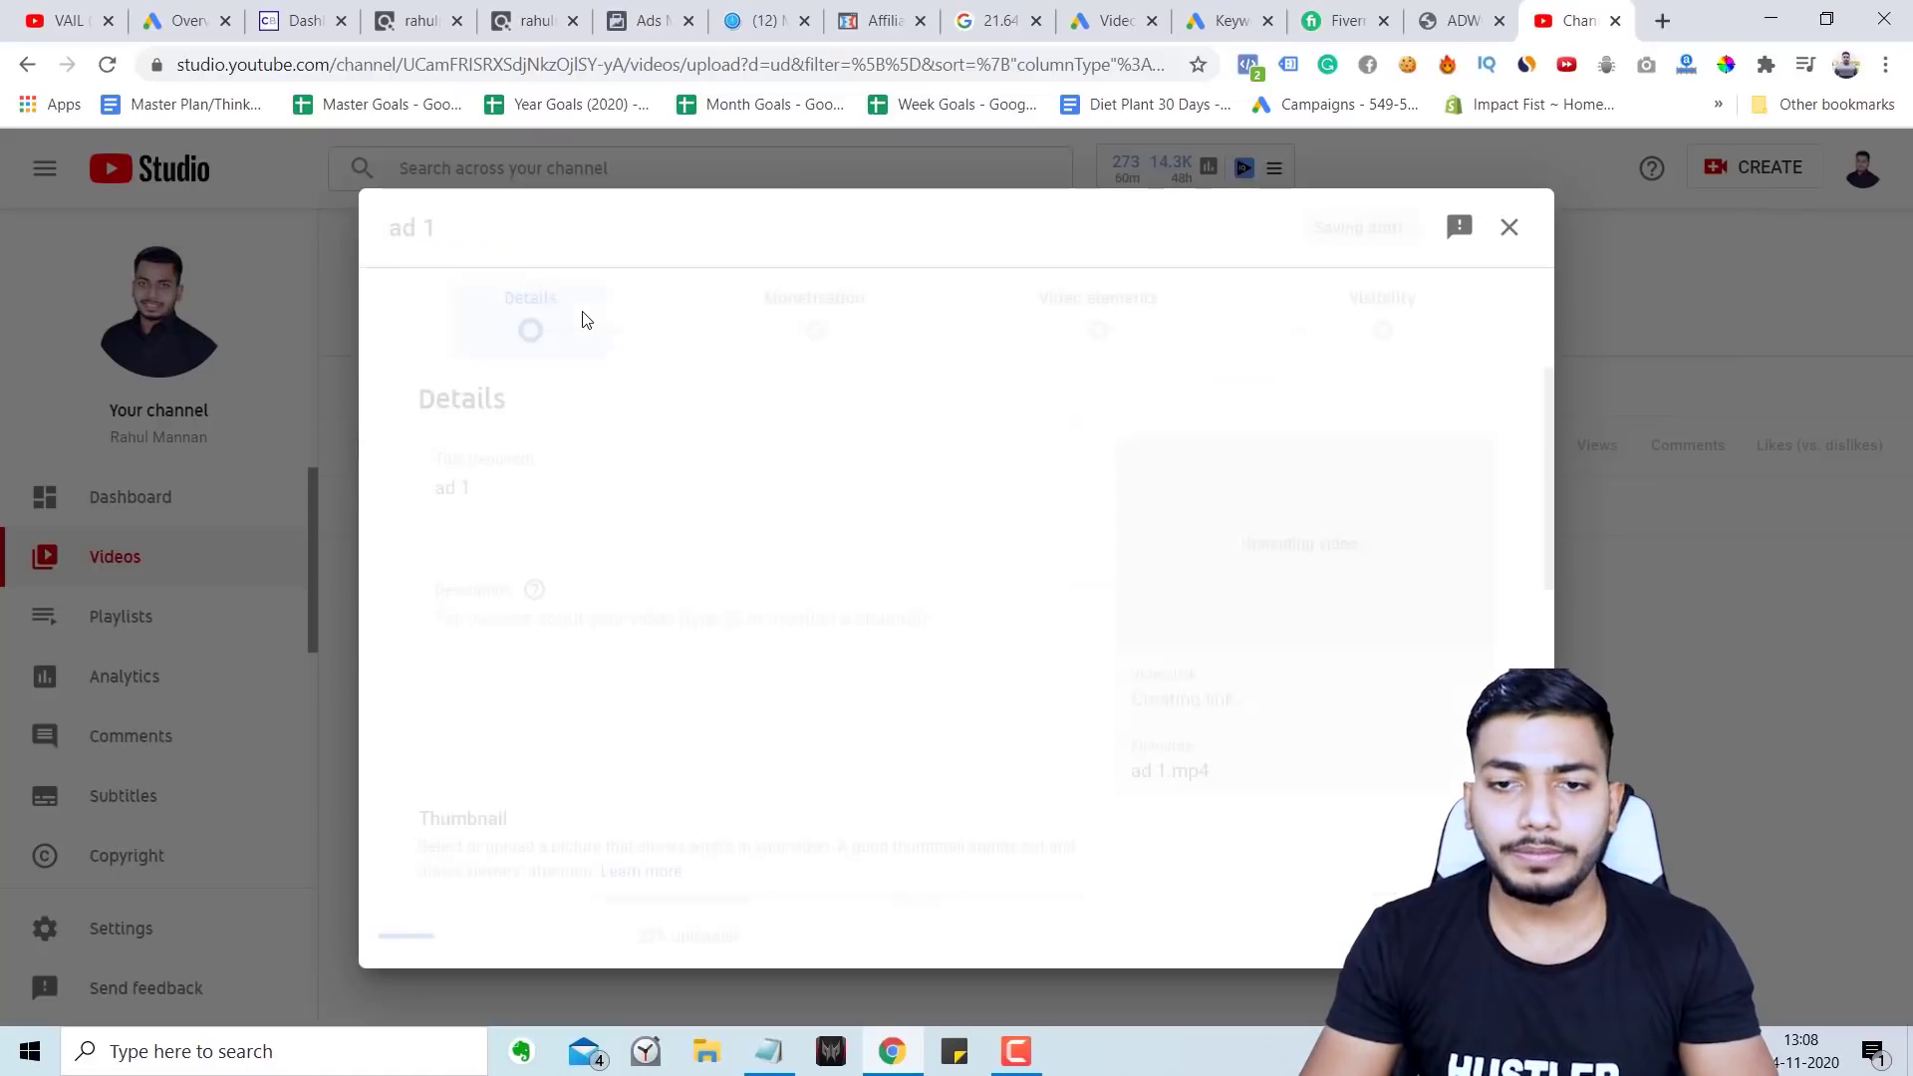
Step: Change the uploaded video's title to "ad 11111"
{"action": "left_click", "coordinate": [534, 535]}
{"action": "type", "text": "1111"}
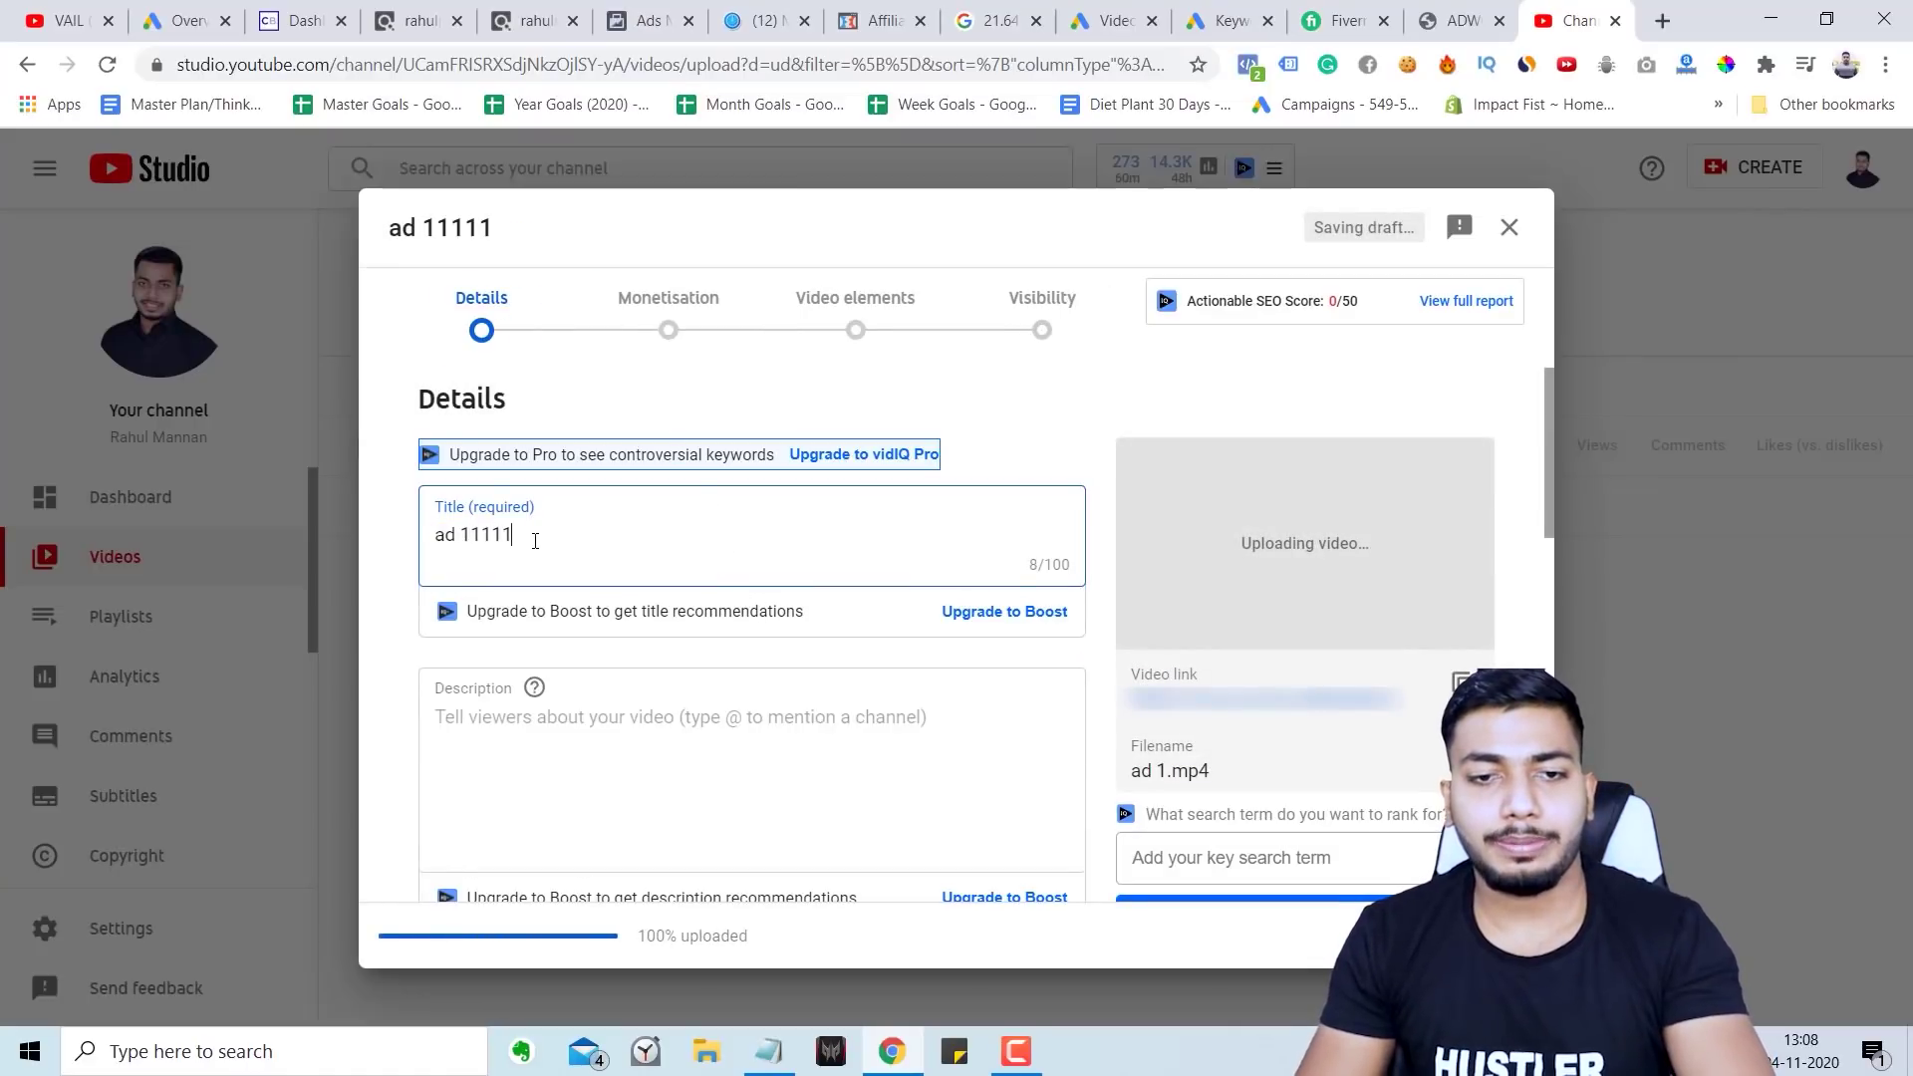
{"action": "scroll", "coordinate": [866, 749], "scroll_direction": "down", "scroll_amount": 3}
Step: Turn monetisation off for the uploaded video, then set its visibility to Unlisted
{"action": "left_click", "coordinate": [1484, 936]}
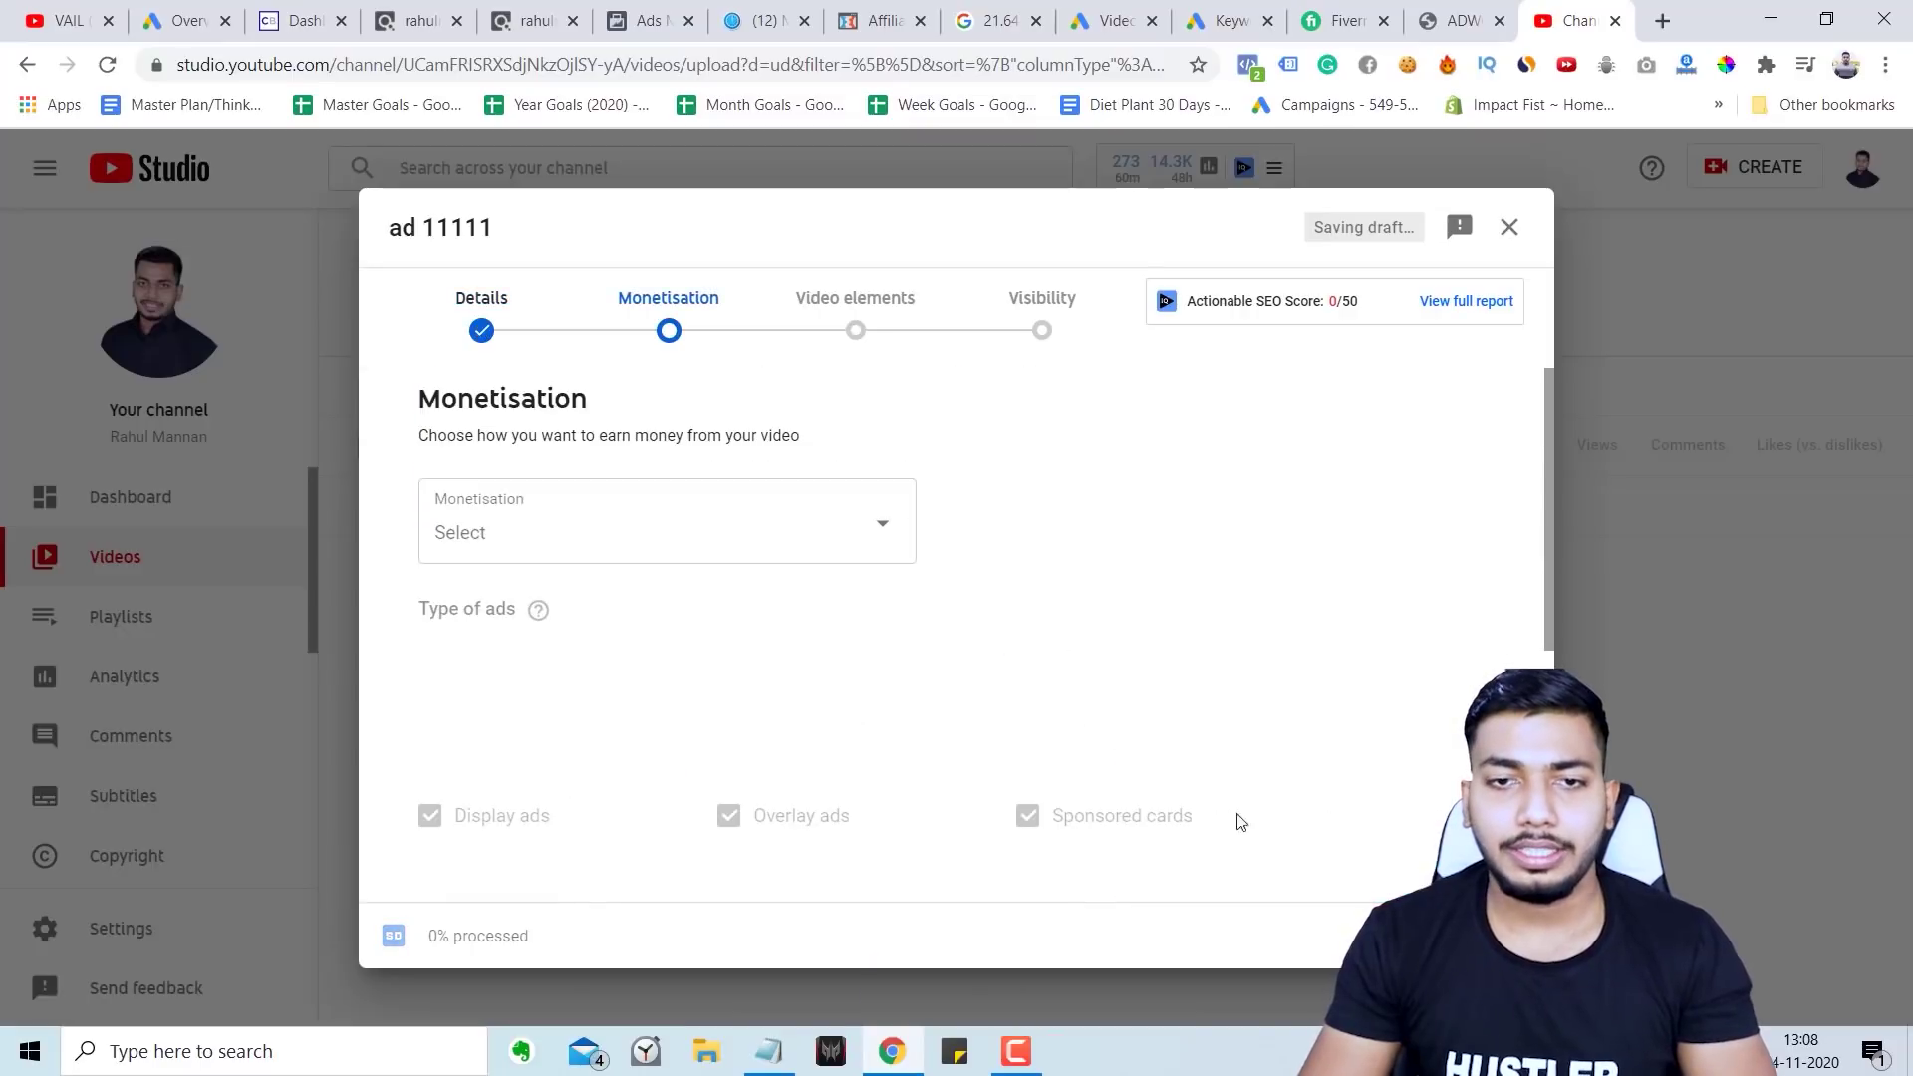
{"action": "left_click", "coordinate": [482, 536]}
{"action": "left_click", "coordinate": [463, 572]}
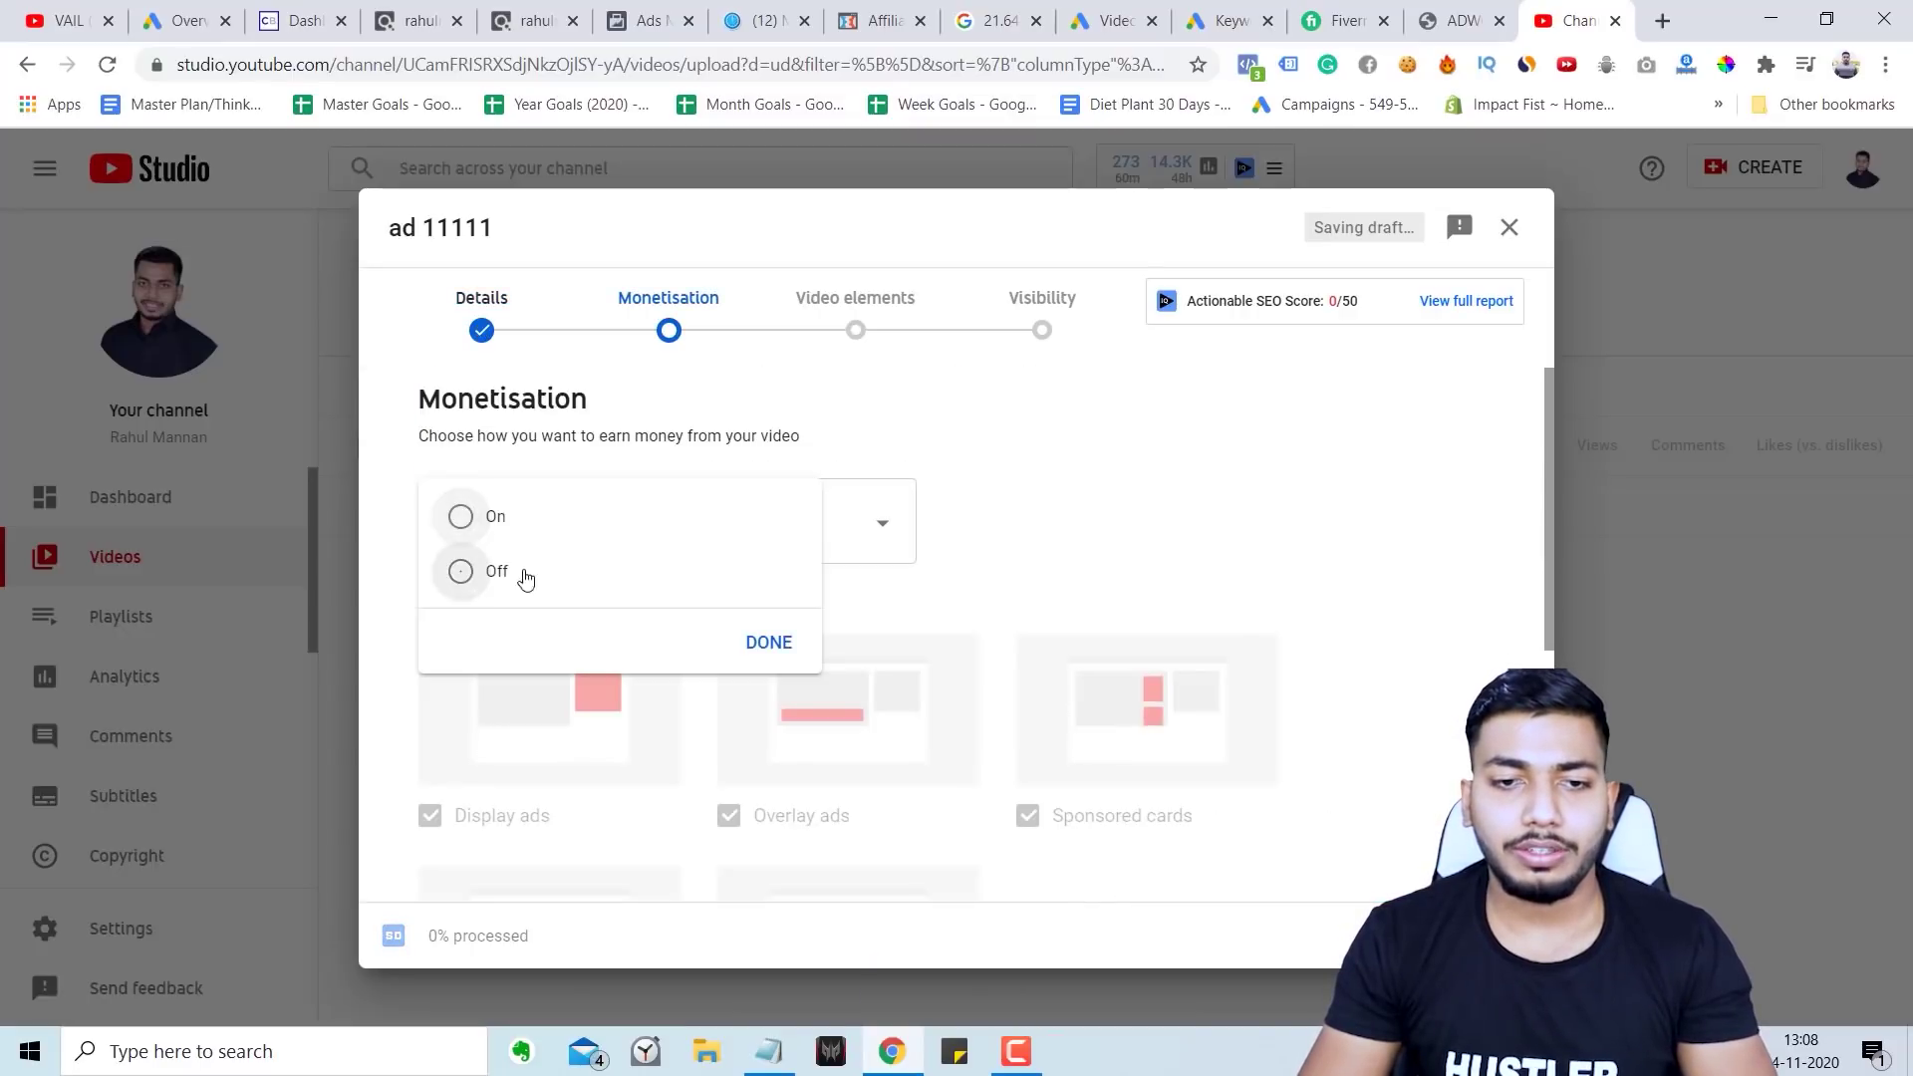
{"action": "left_click", "coordinate": [758, 641]}
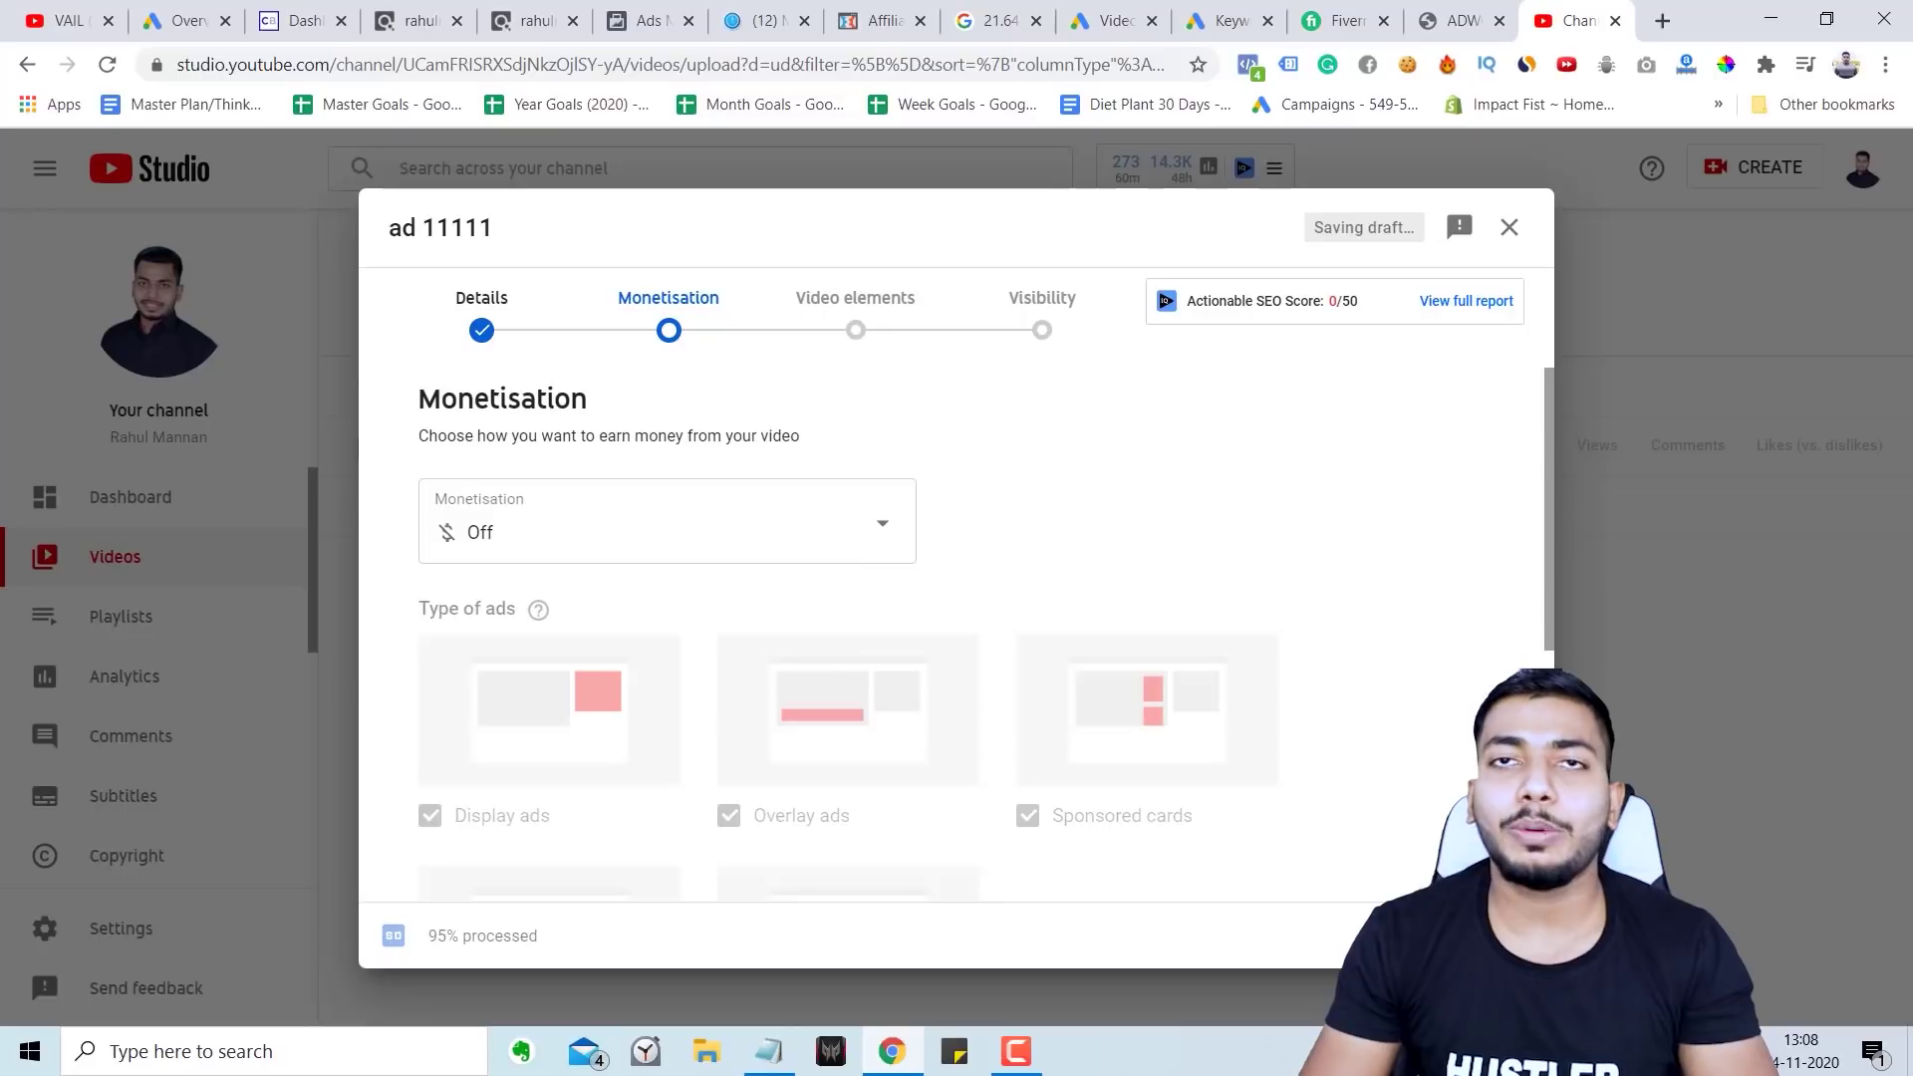
{"action": "left_click", "coordinate": [1485, 934]}
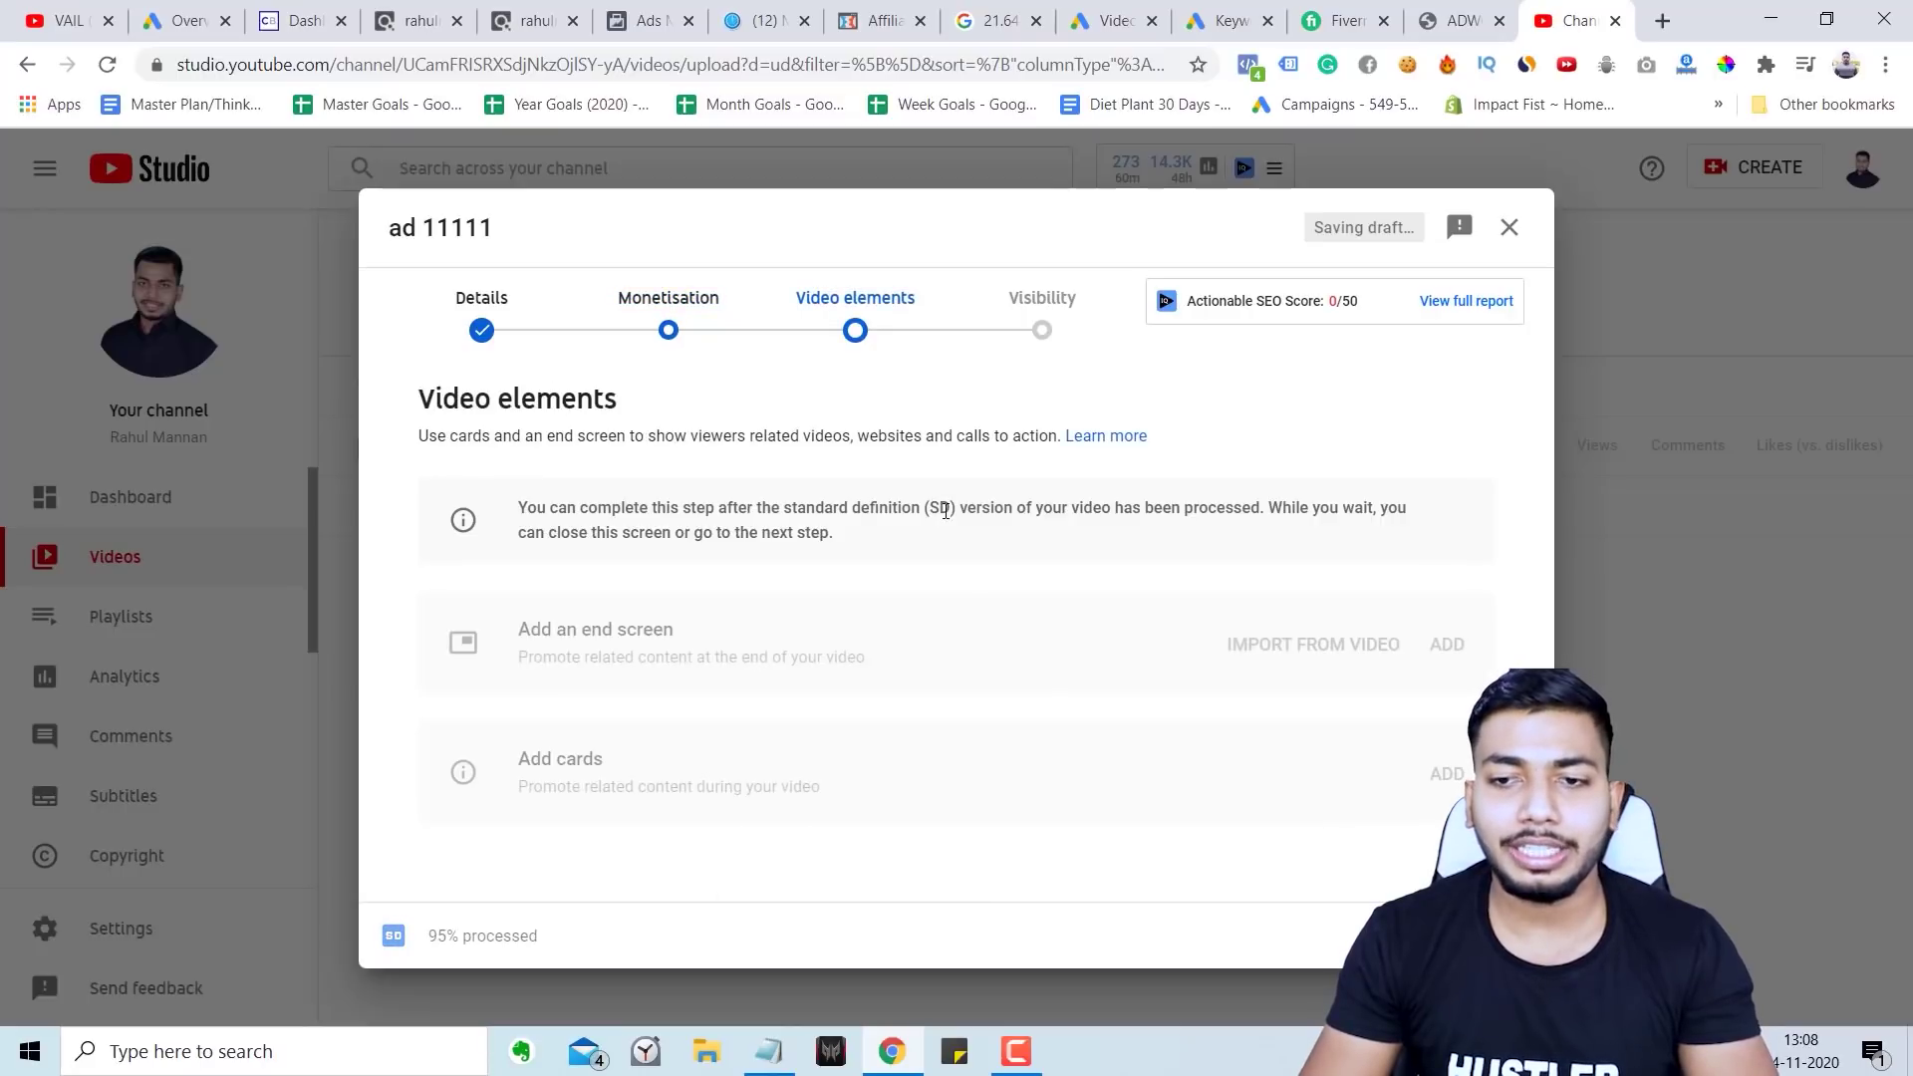
{"action": "key", "text": "Return"}
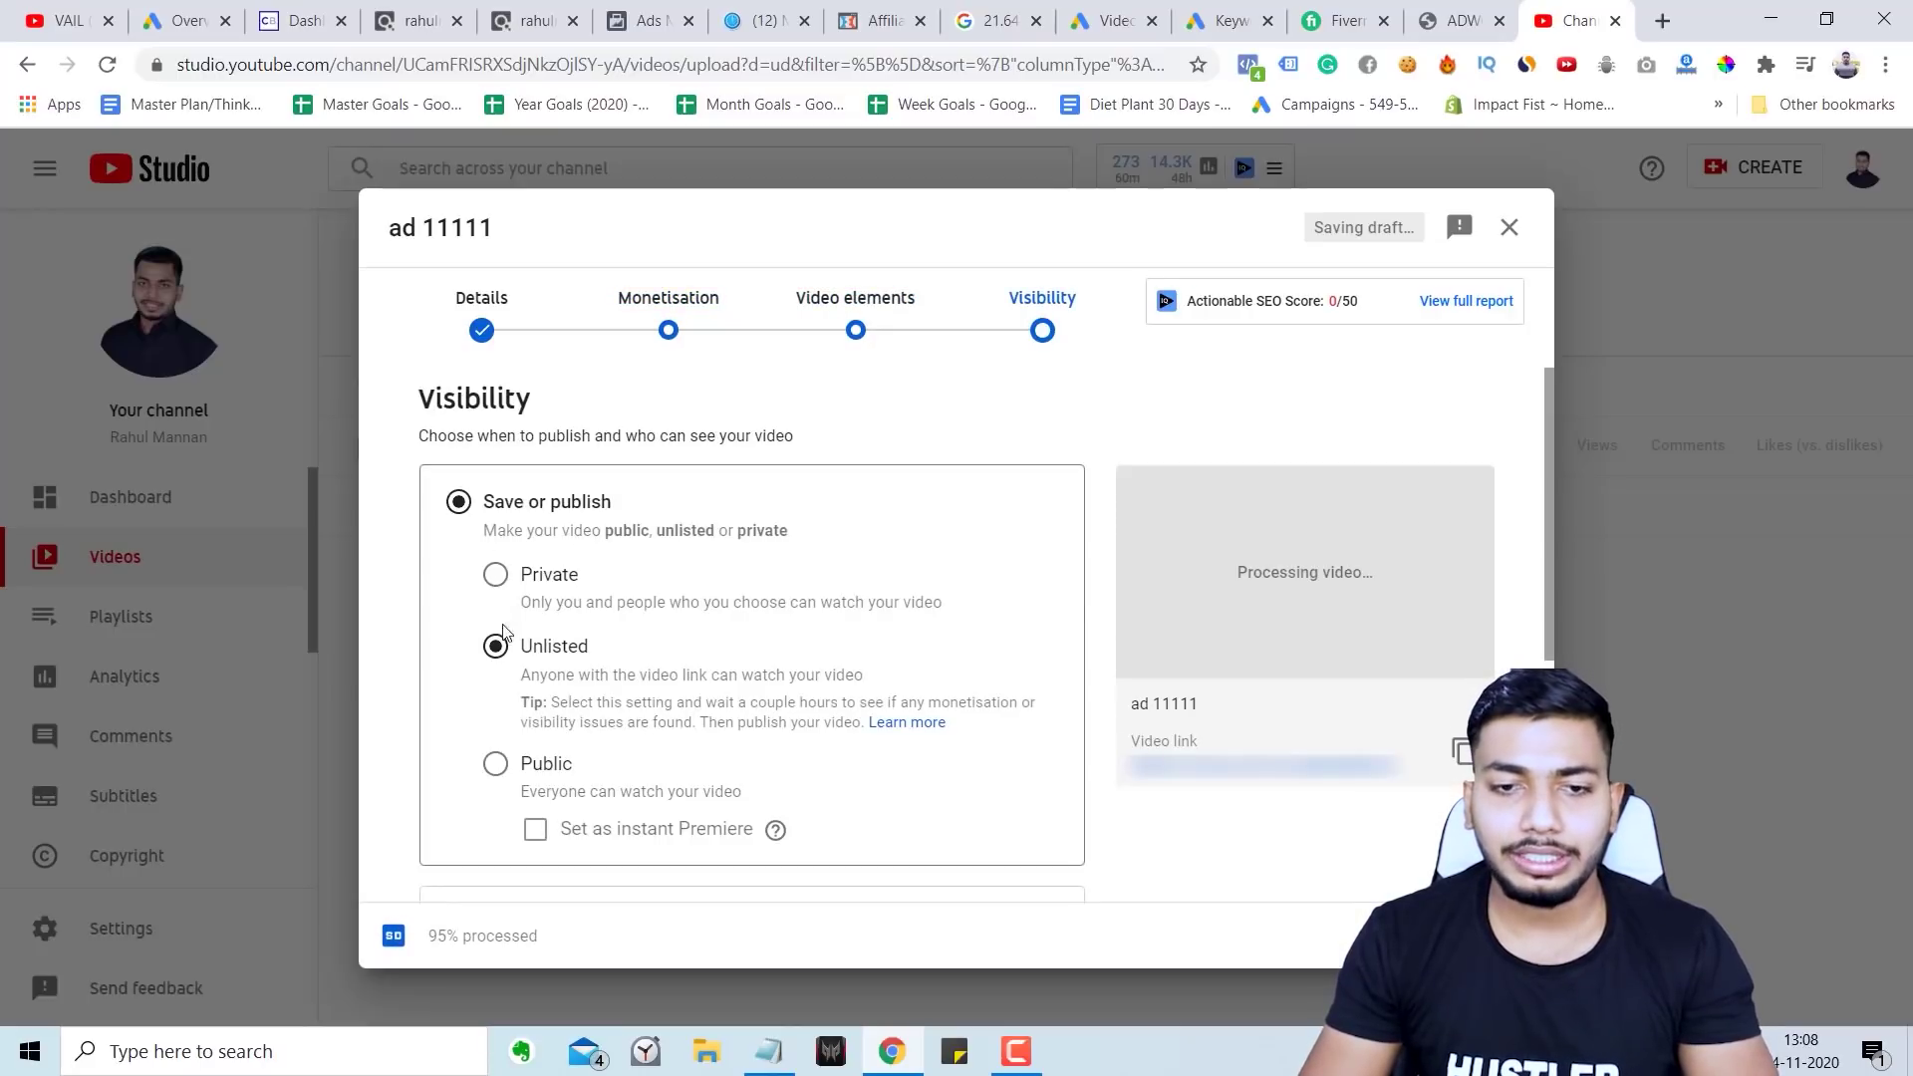
Step: Copy the video's link, paste it into the open Notepad file, and save the video as unlisted
{"action": "left_click", "coordinate": [1458, 749]}
{"action": "left_click", "coordinate": [769, 1051]}
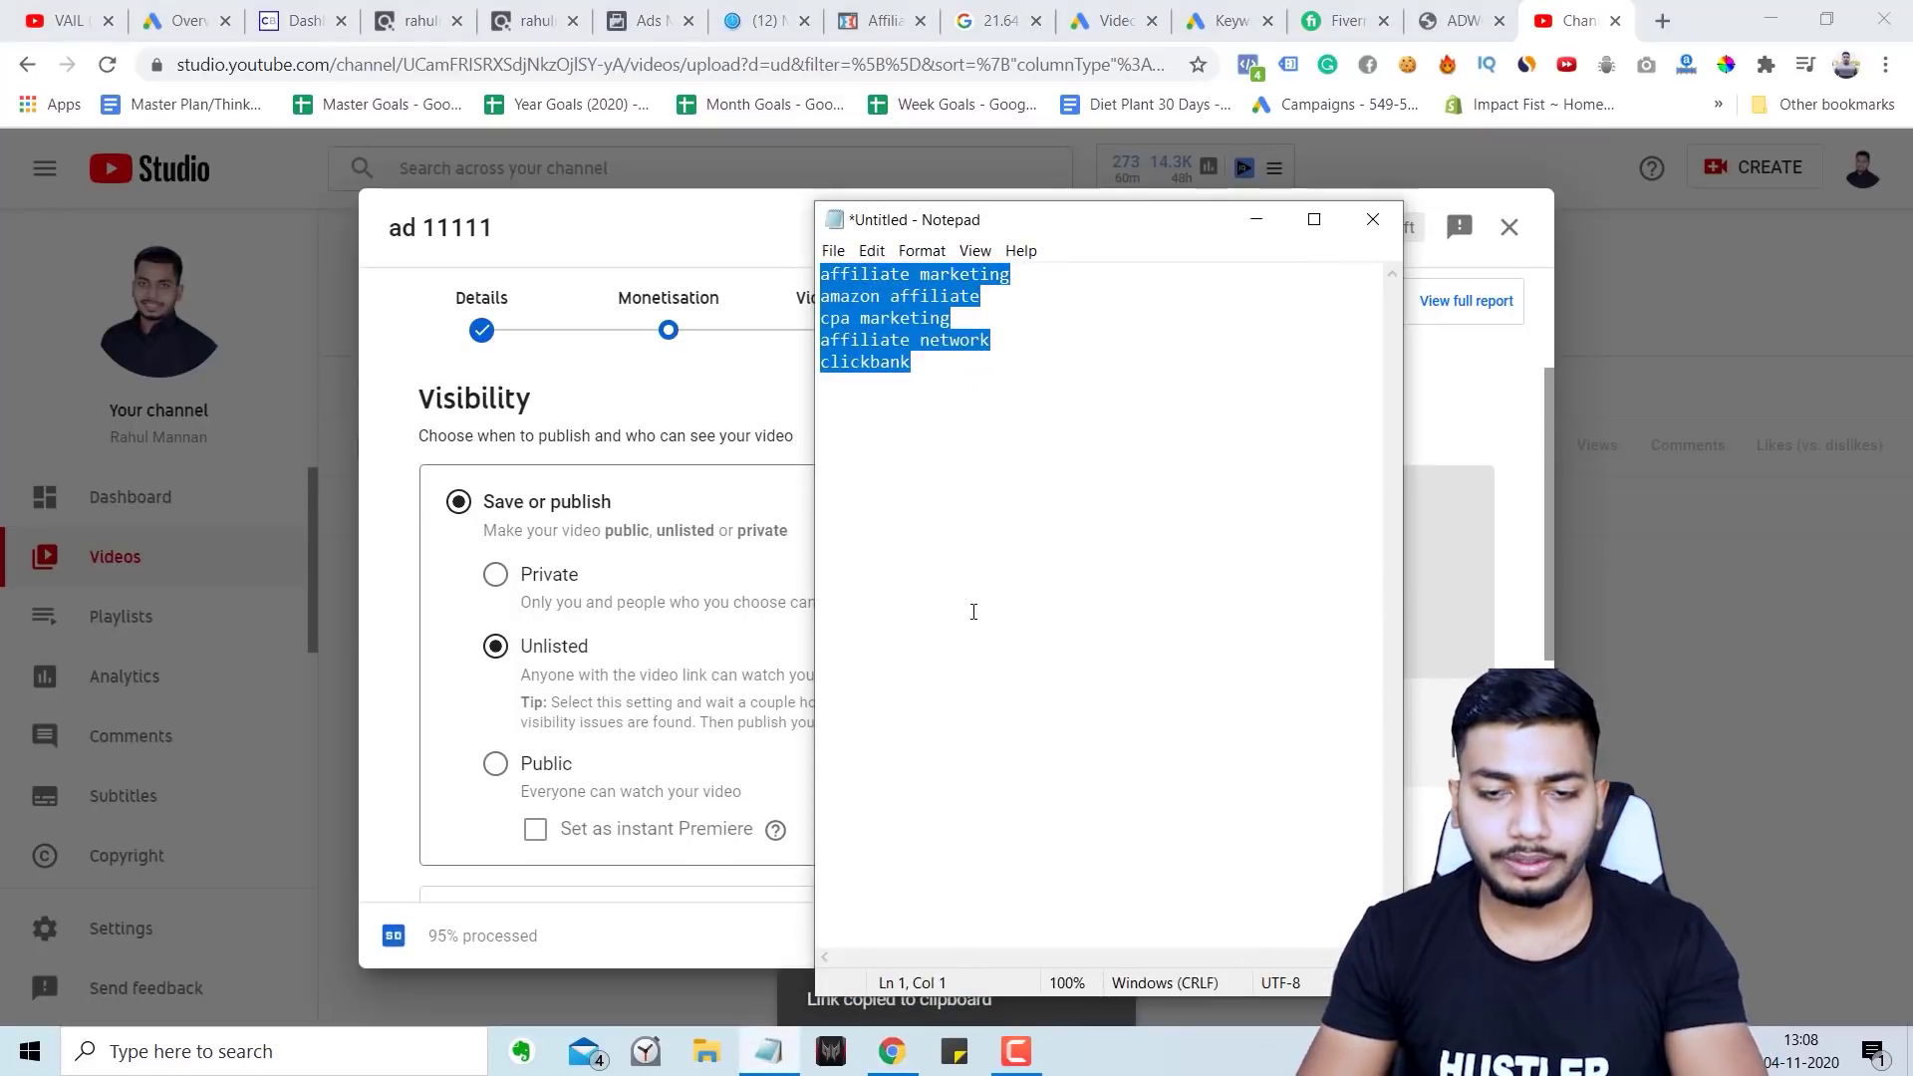
{"action": "key", "text": "ctrl+v"}
{"action": "left_click", "coordinate": [1255, 220]}
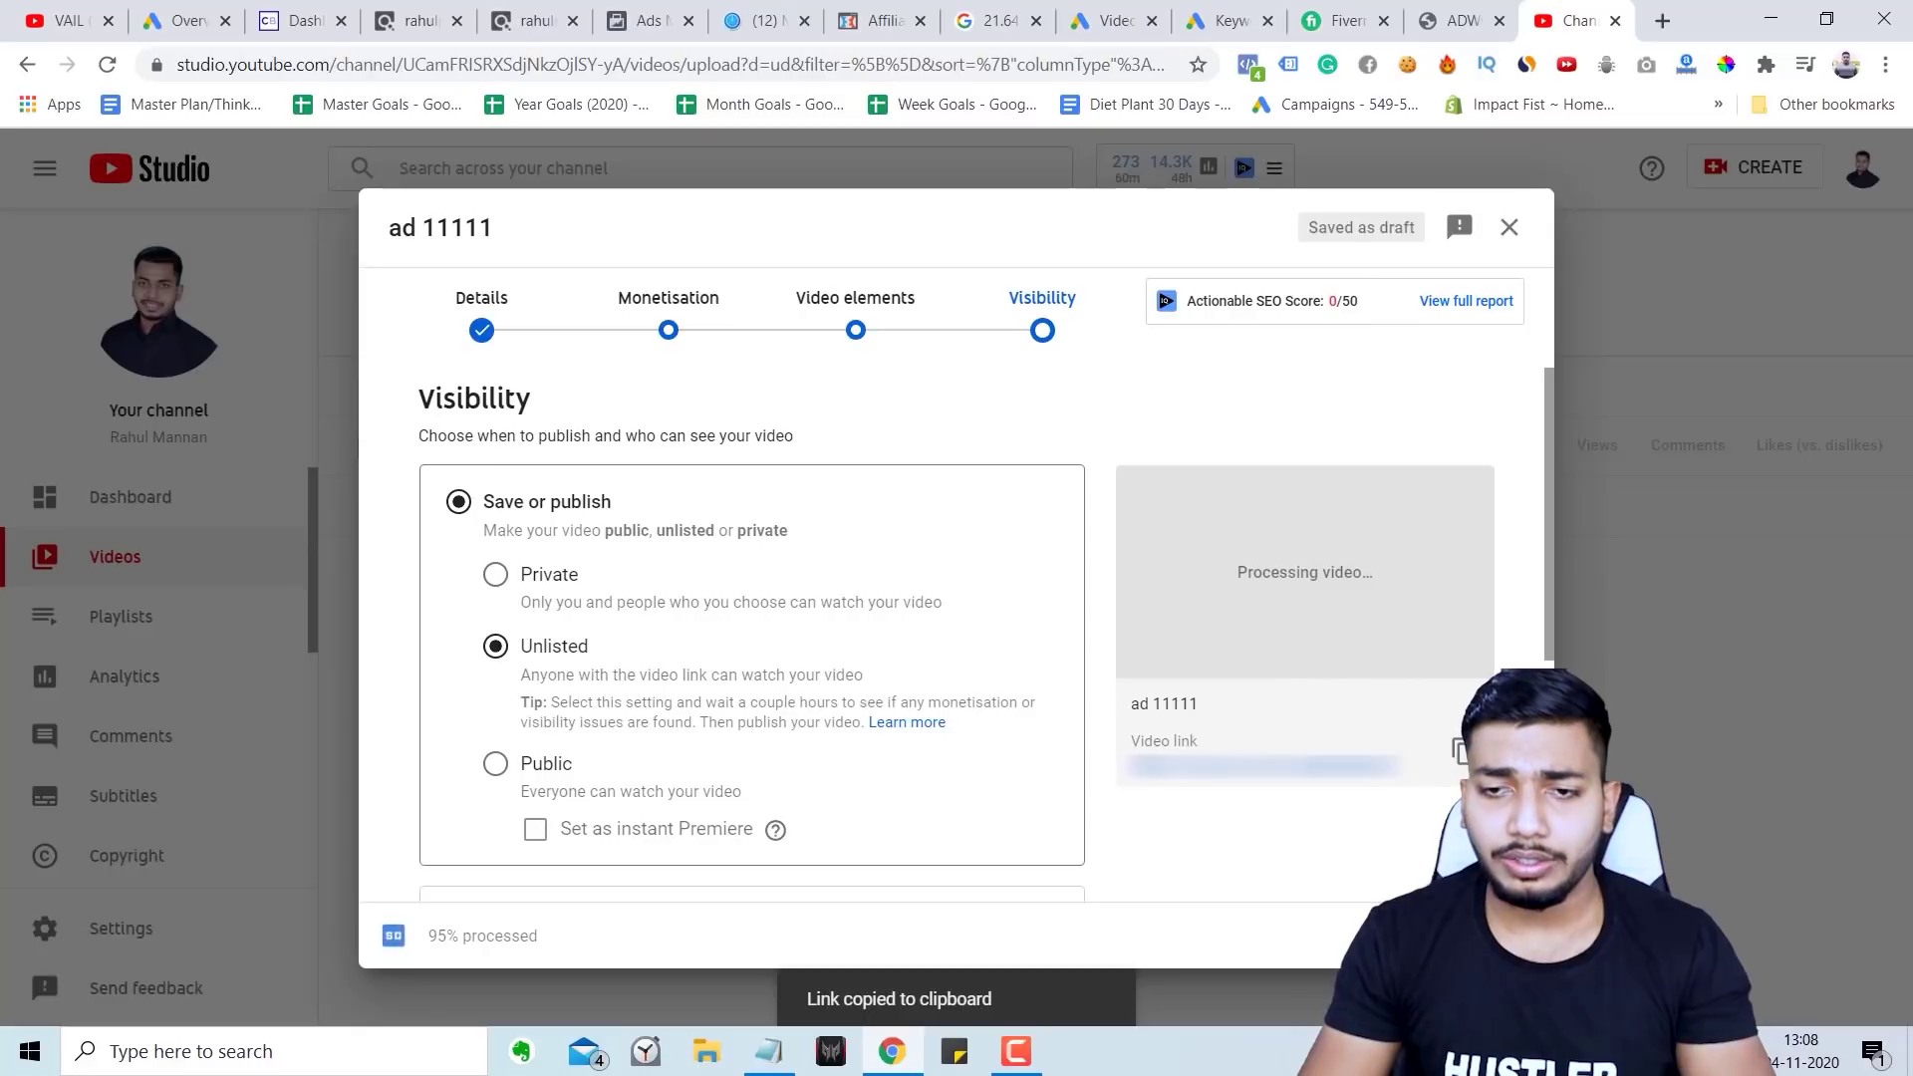
{"action": "left_click", "coordinate": [1484, 936]}
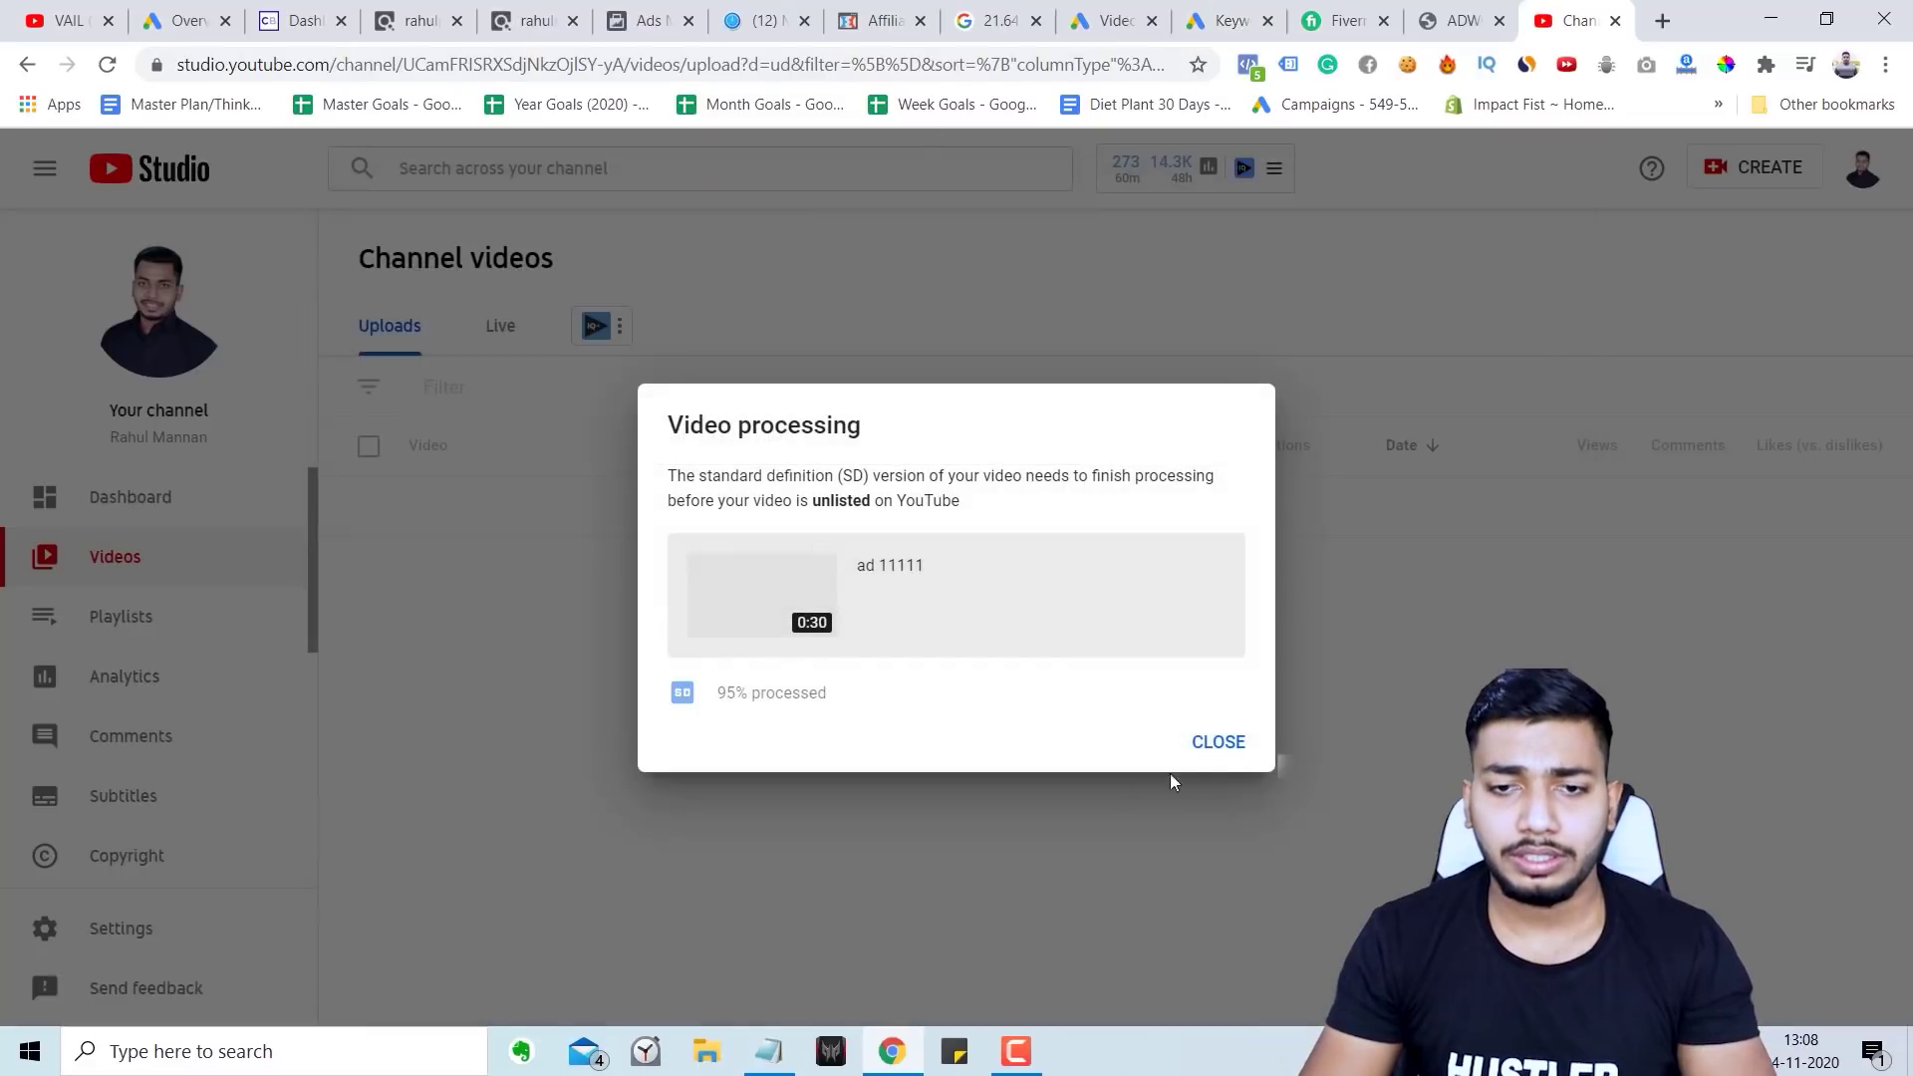
{"action": "left_click", "coordinate": [1219, 744]}
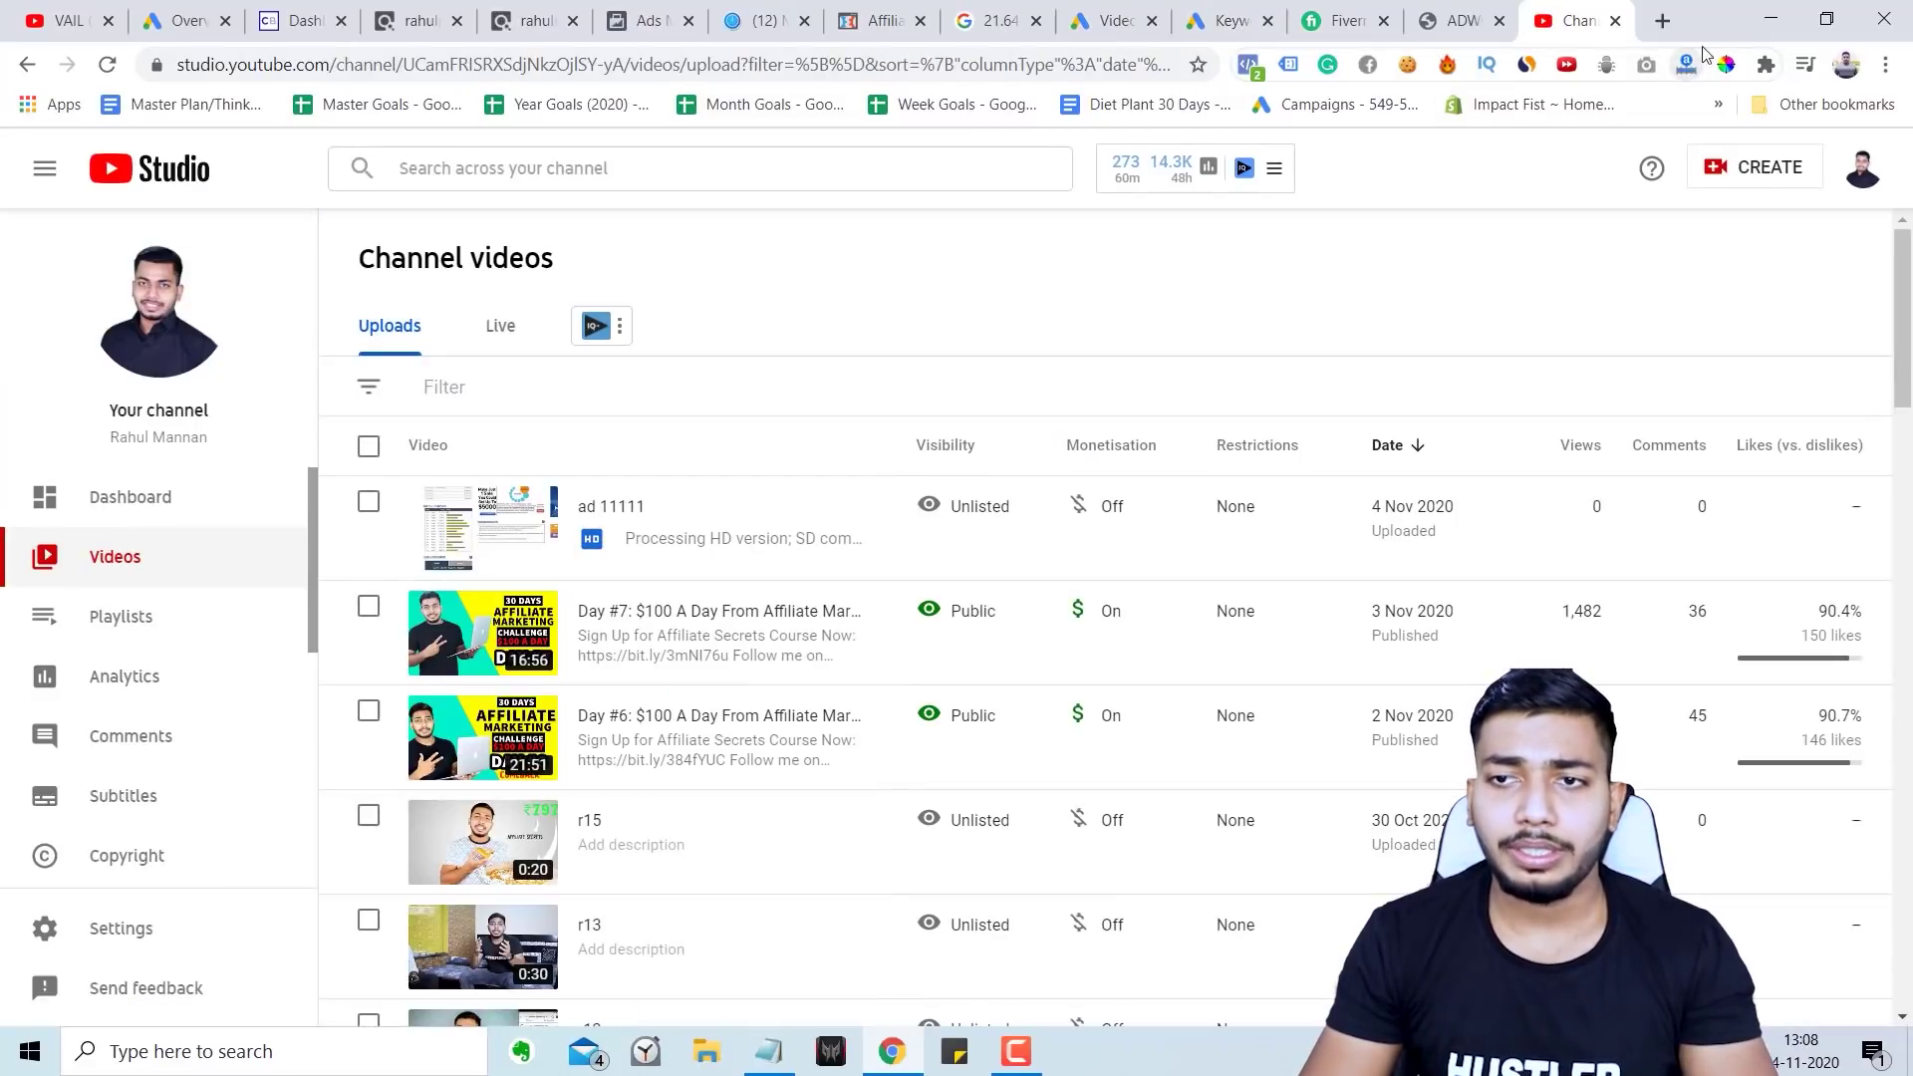
Step: Return to the Google Ads campaign draft and paste the copied video link to set the ad's YouTube video
{"action": "left_click", "coordinate": [1615, 21]}
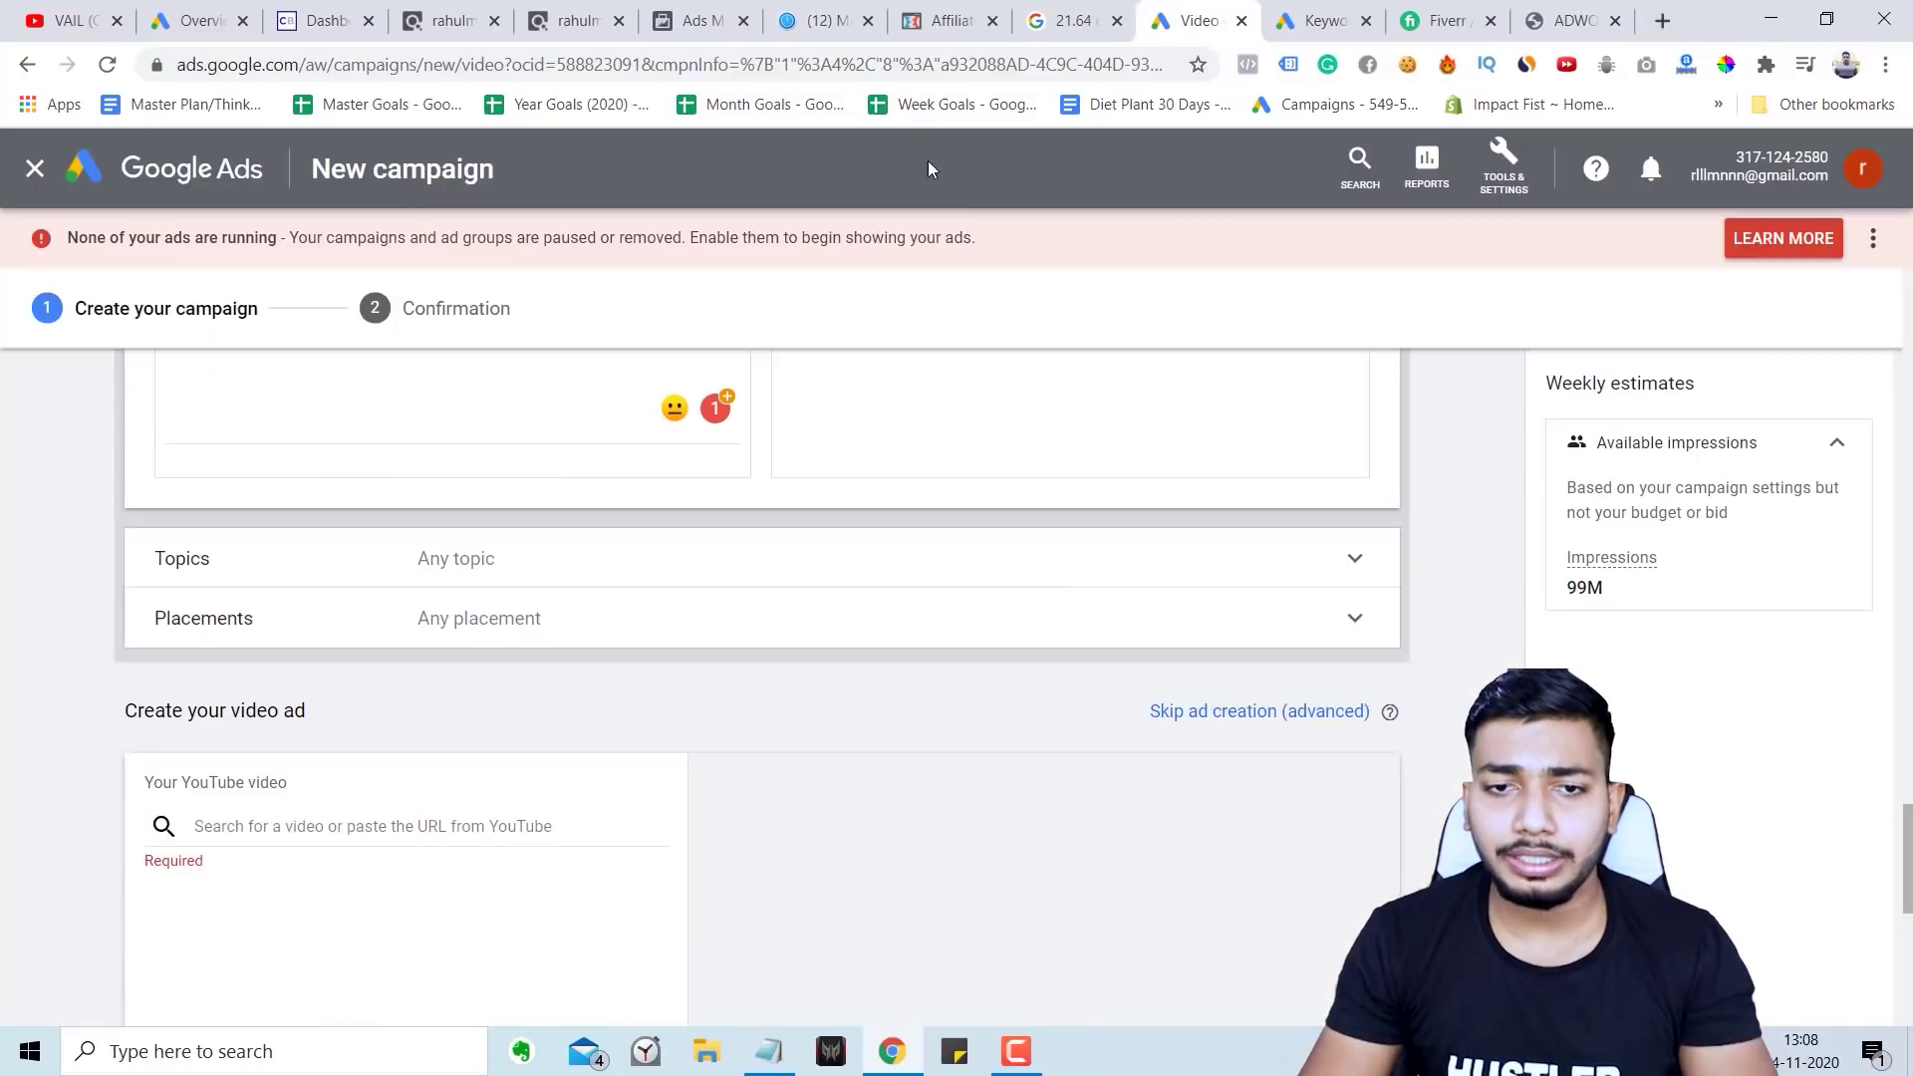
{"action": "key", "text": "ctrl+v"}
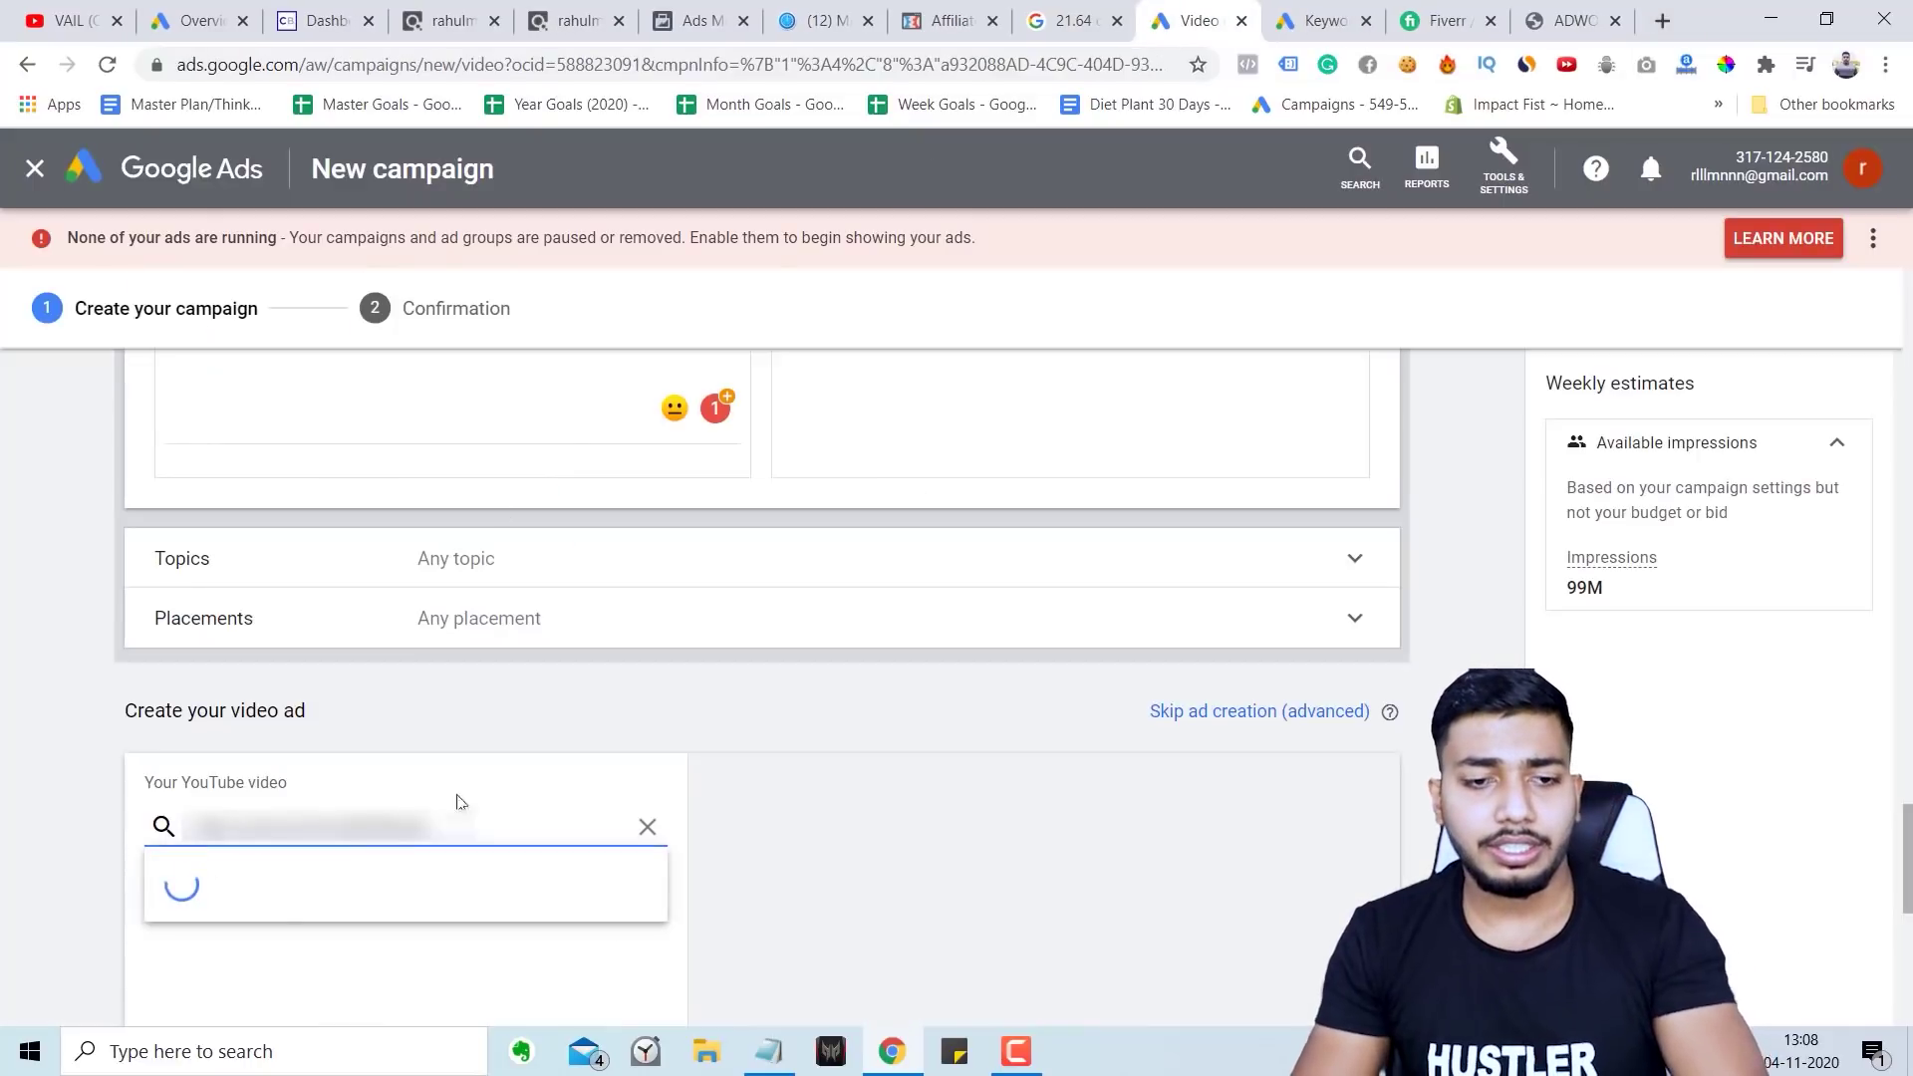
{"action": "scroll", "coordinate": [697, 812], "scroll_direction": "down", "scroll_amount": 2}
{"action": "scroll", "coordinate": [366, 754], "scroll_direction": "down", "scroll_amount": 2}
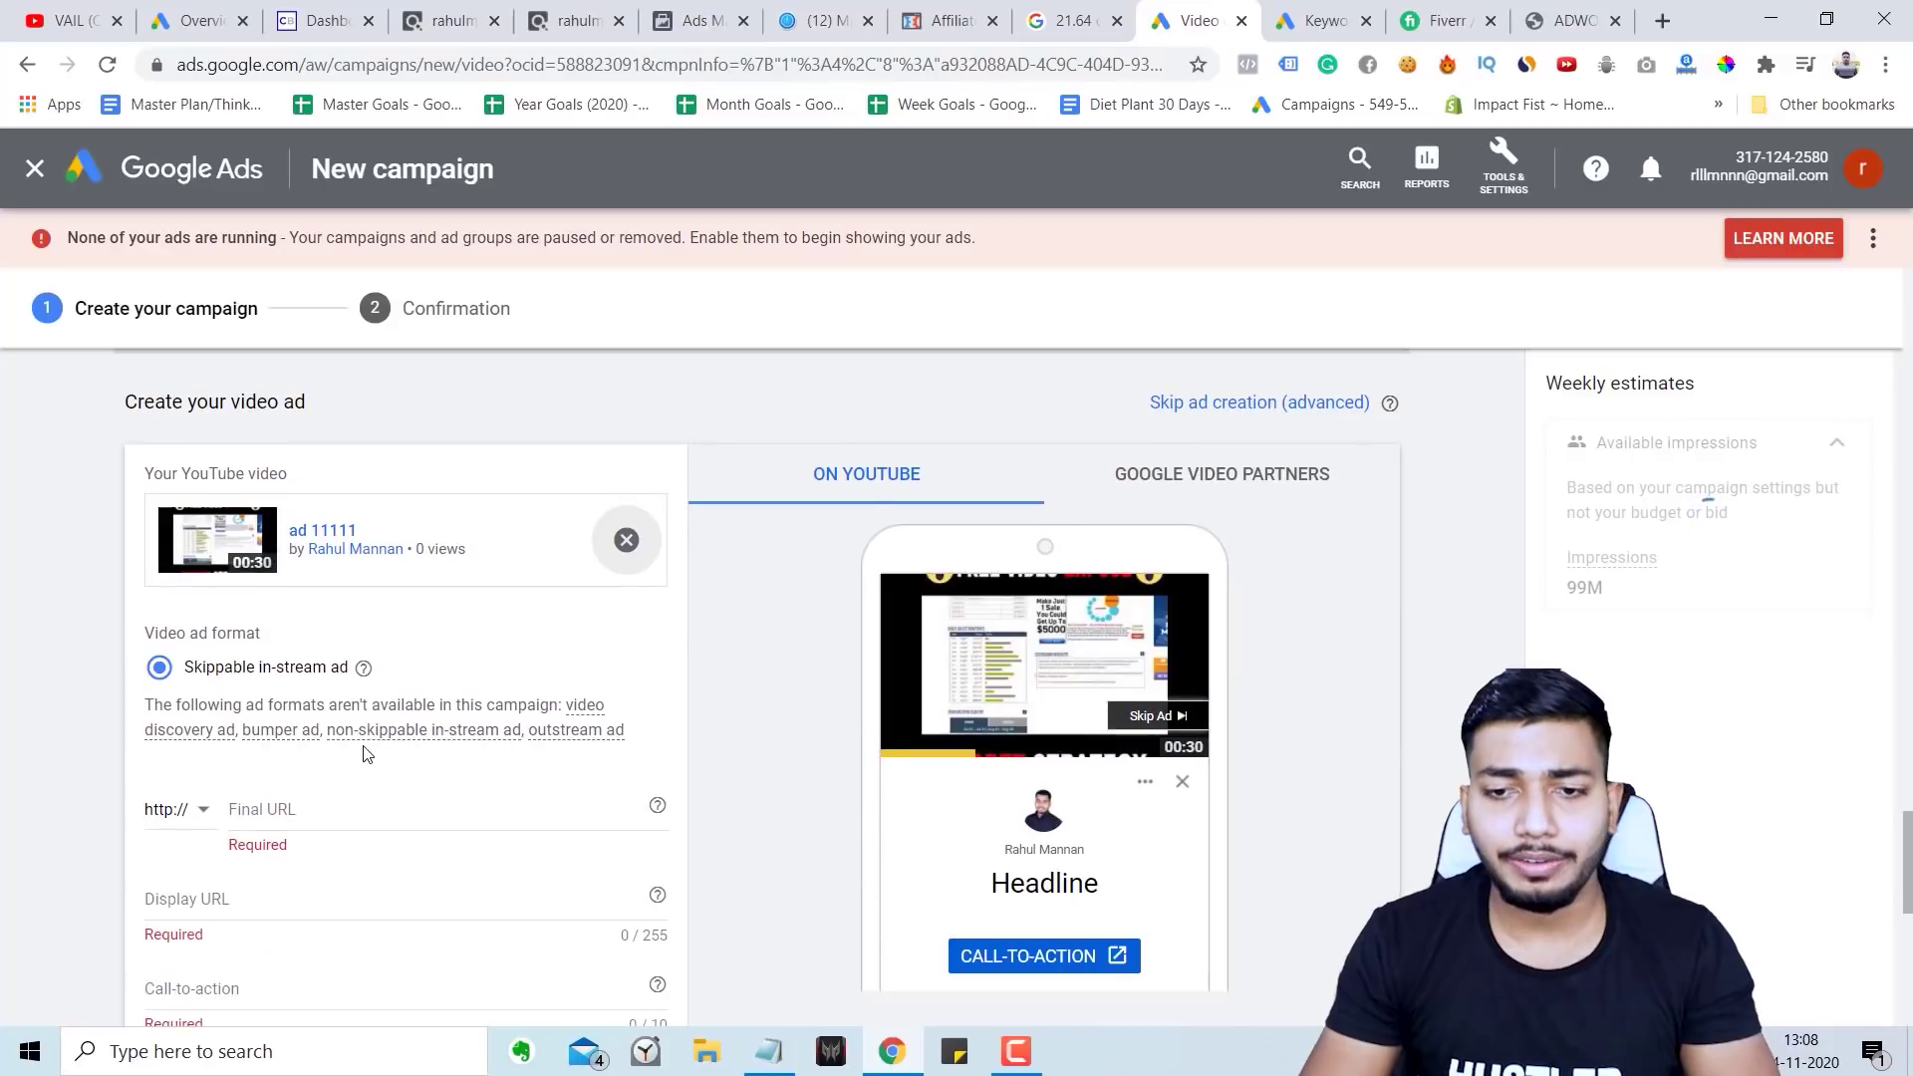
{"action": "scroll", "coordinate": [297, 697], "scroll_direction": "down", "scroll_amount": 2}
{"action": "left_click", "coordinate": [297, 654]}
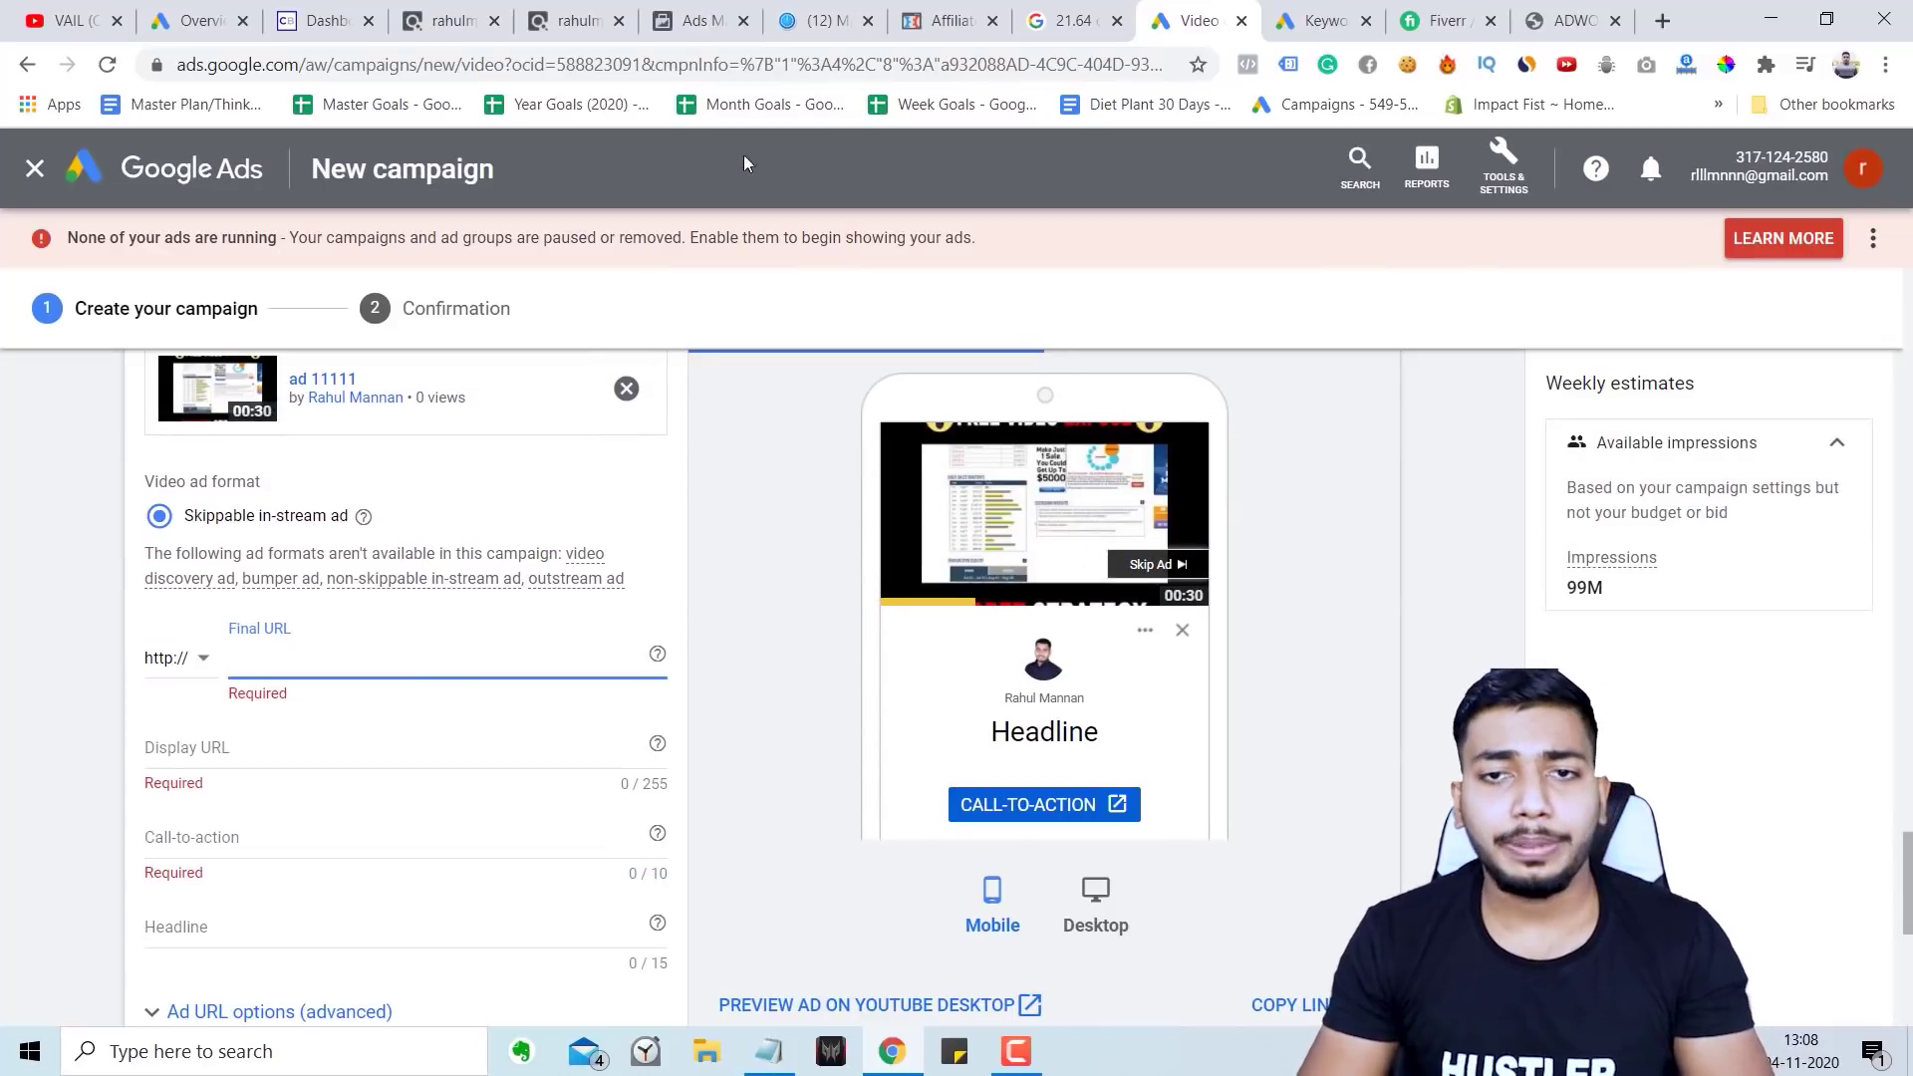
{"action": "left_click", "coordinate": [897, 32]}
{"action": "left_click", "coordinate": [325, 69]}
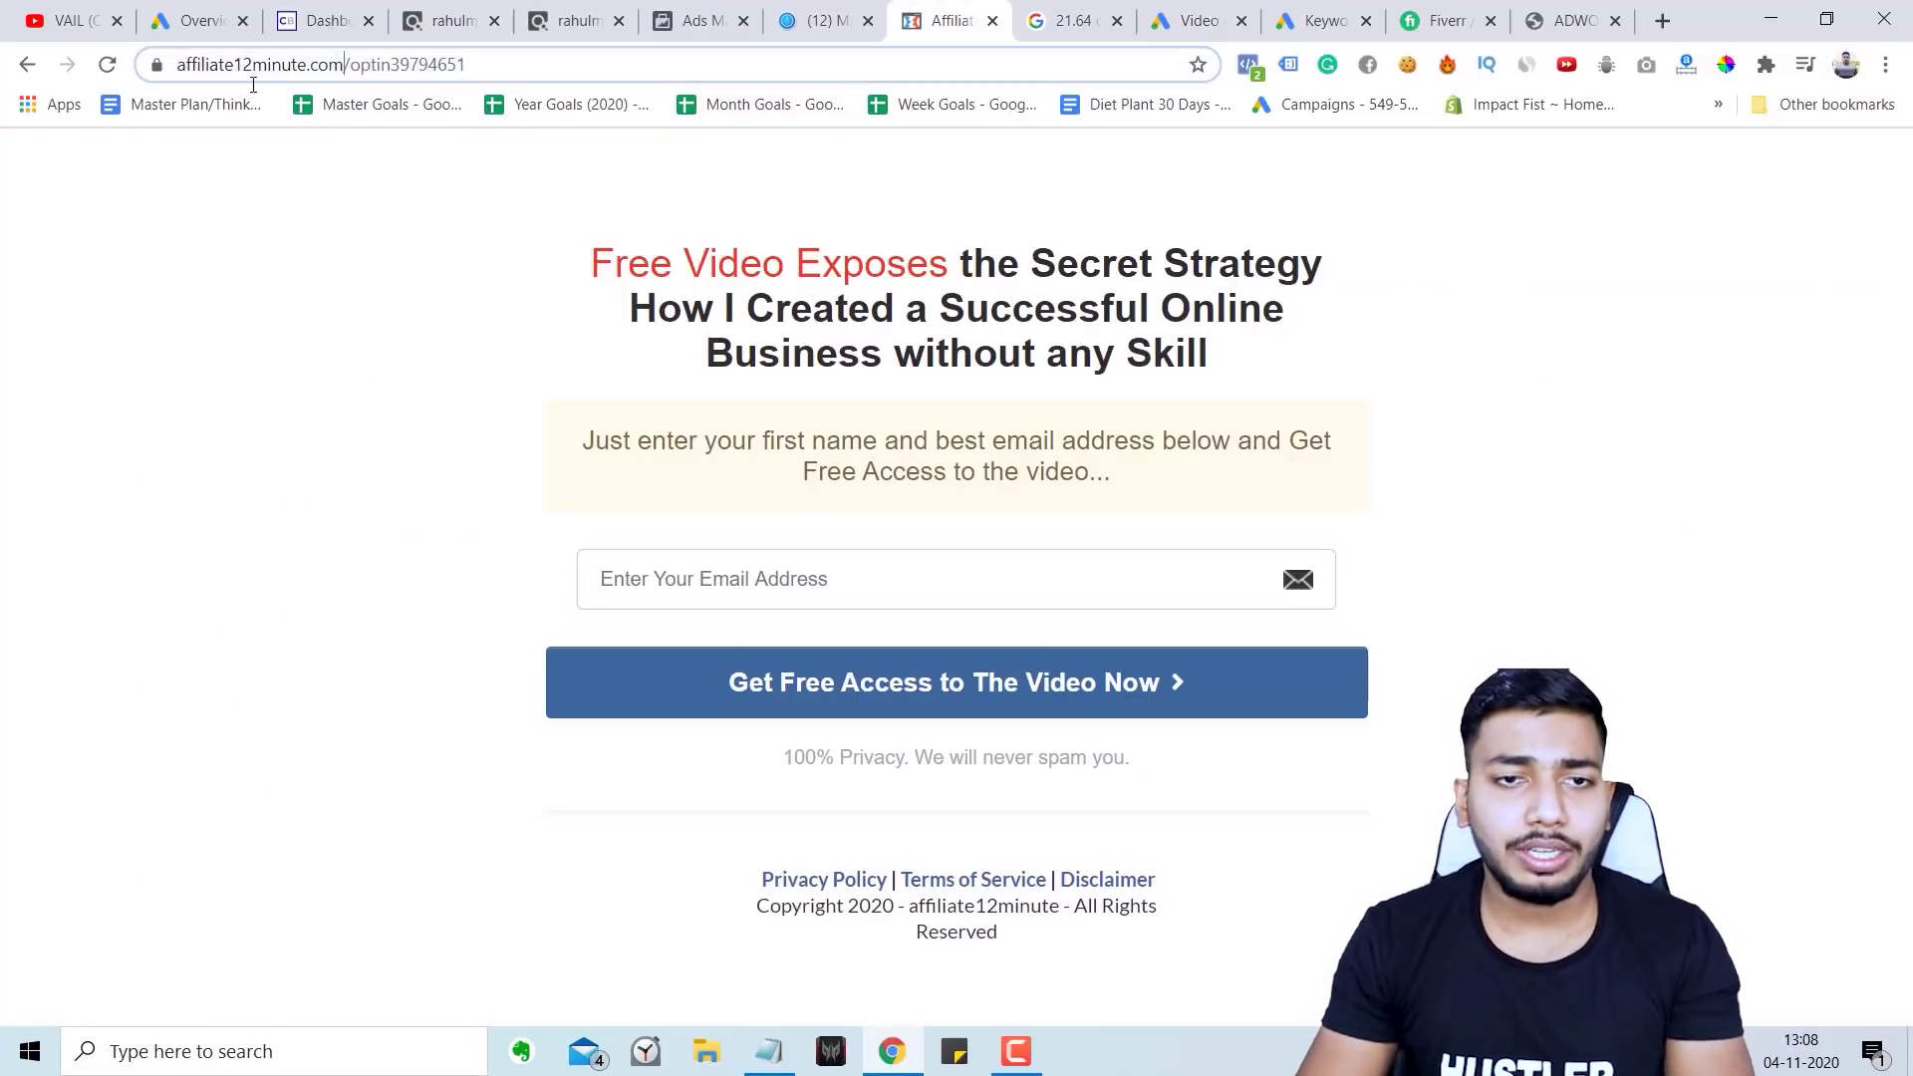
{"action": "left_click", "coordinate": [1158, 10]}
{"action": "key", "text": "ctrl+v"}
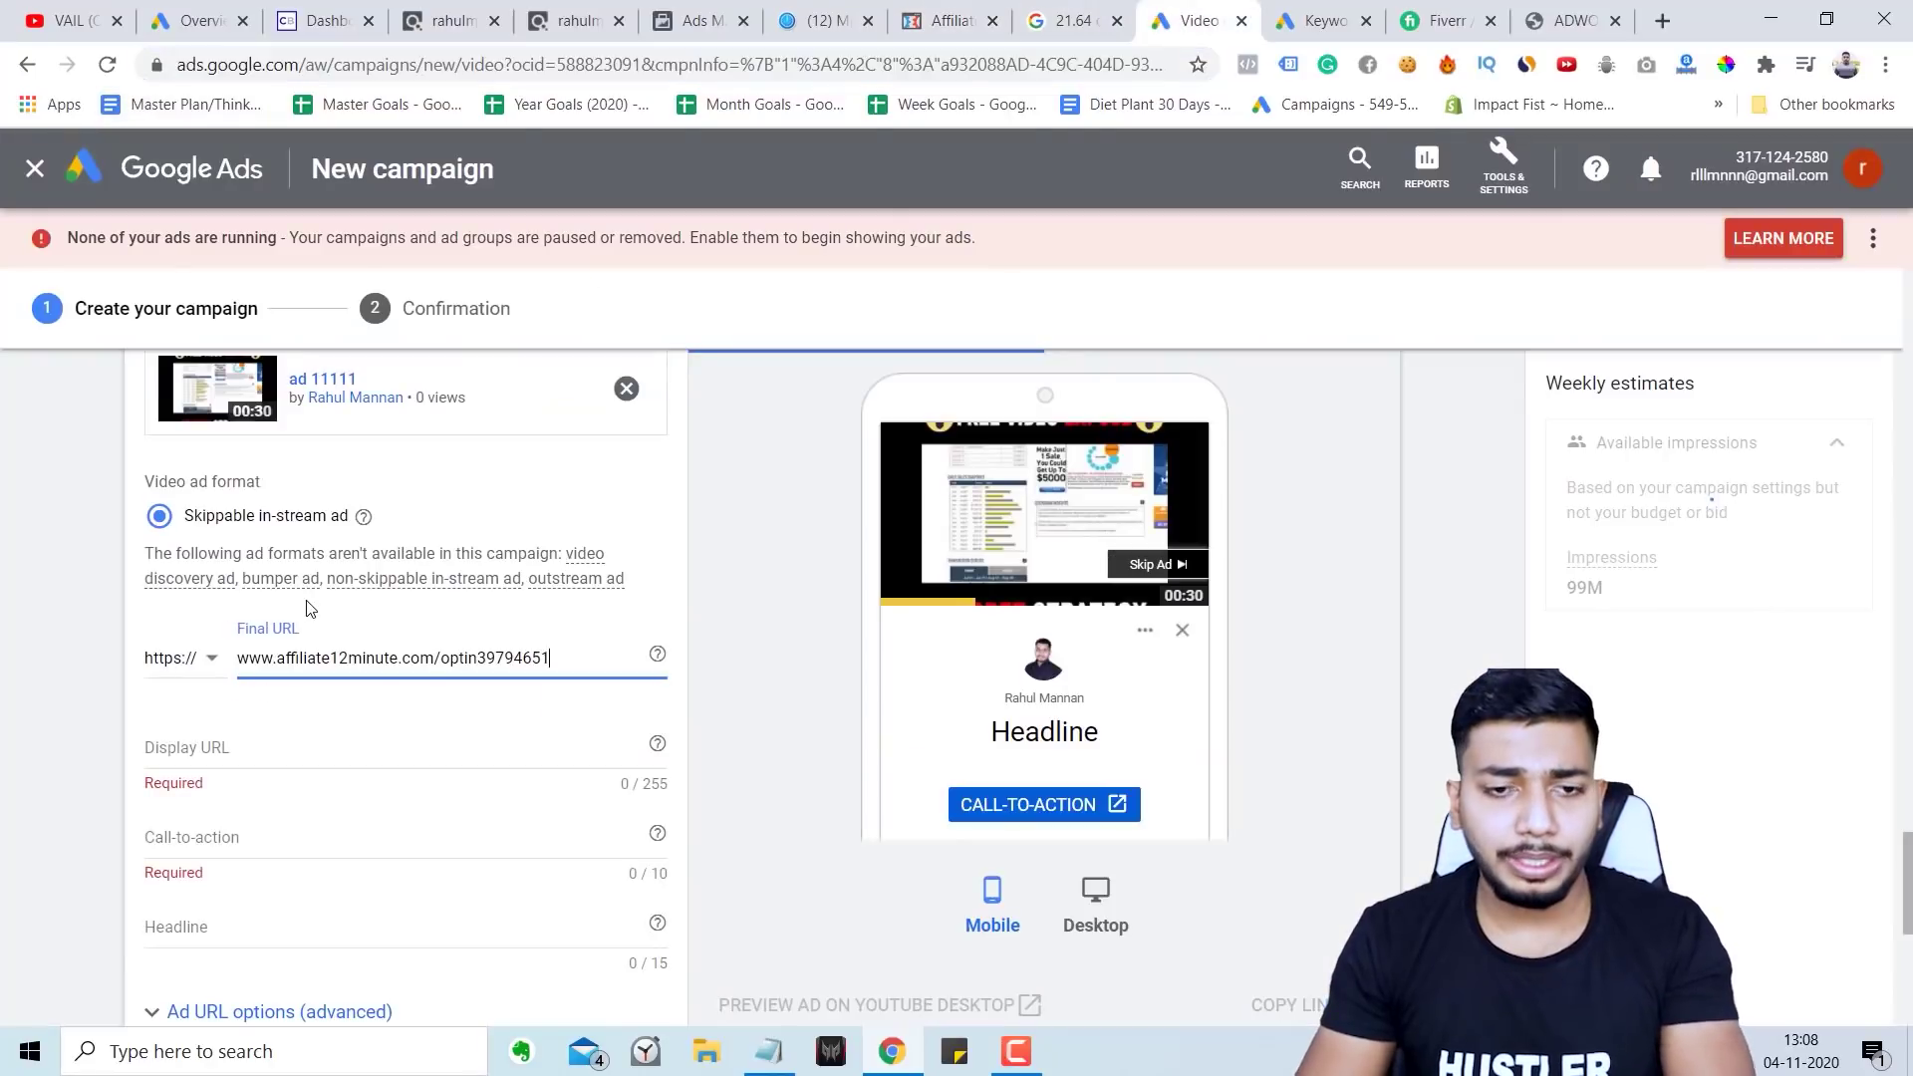
{"action": "left_click", "coordinate": [256, 748]}
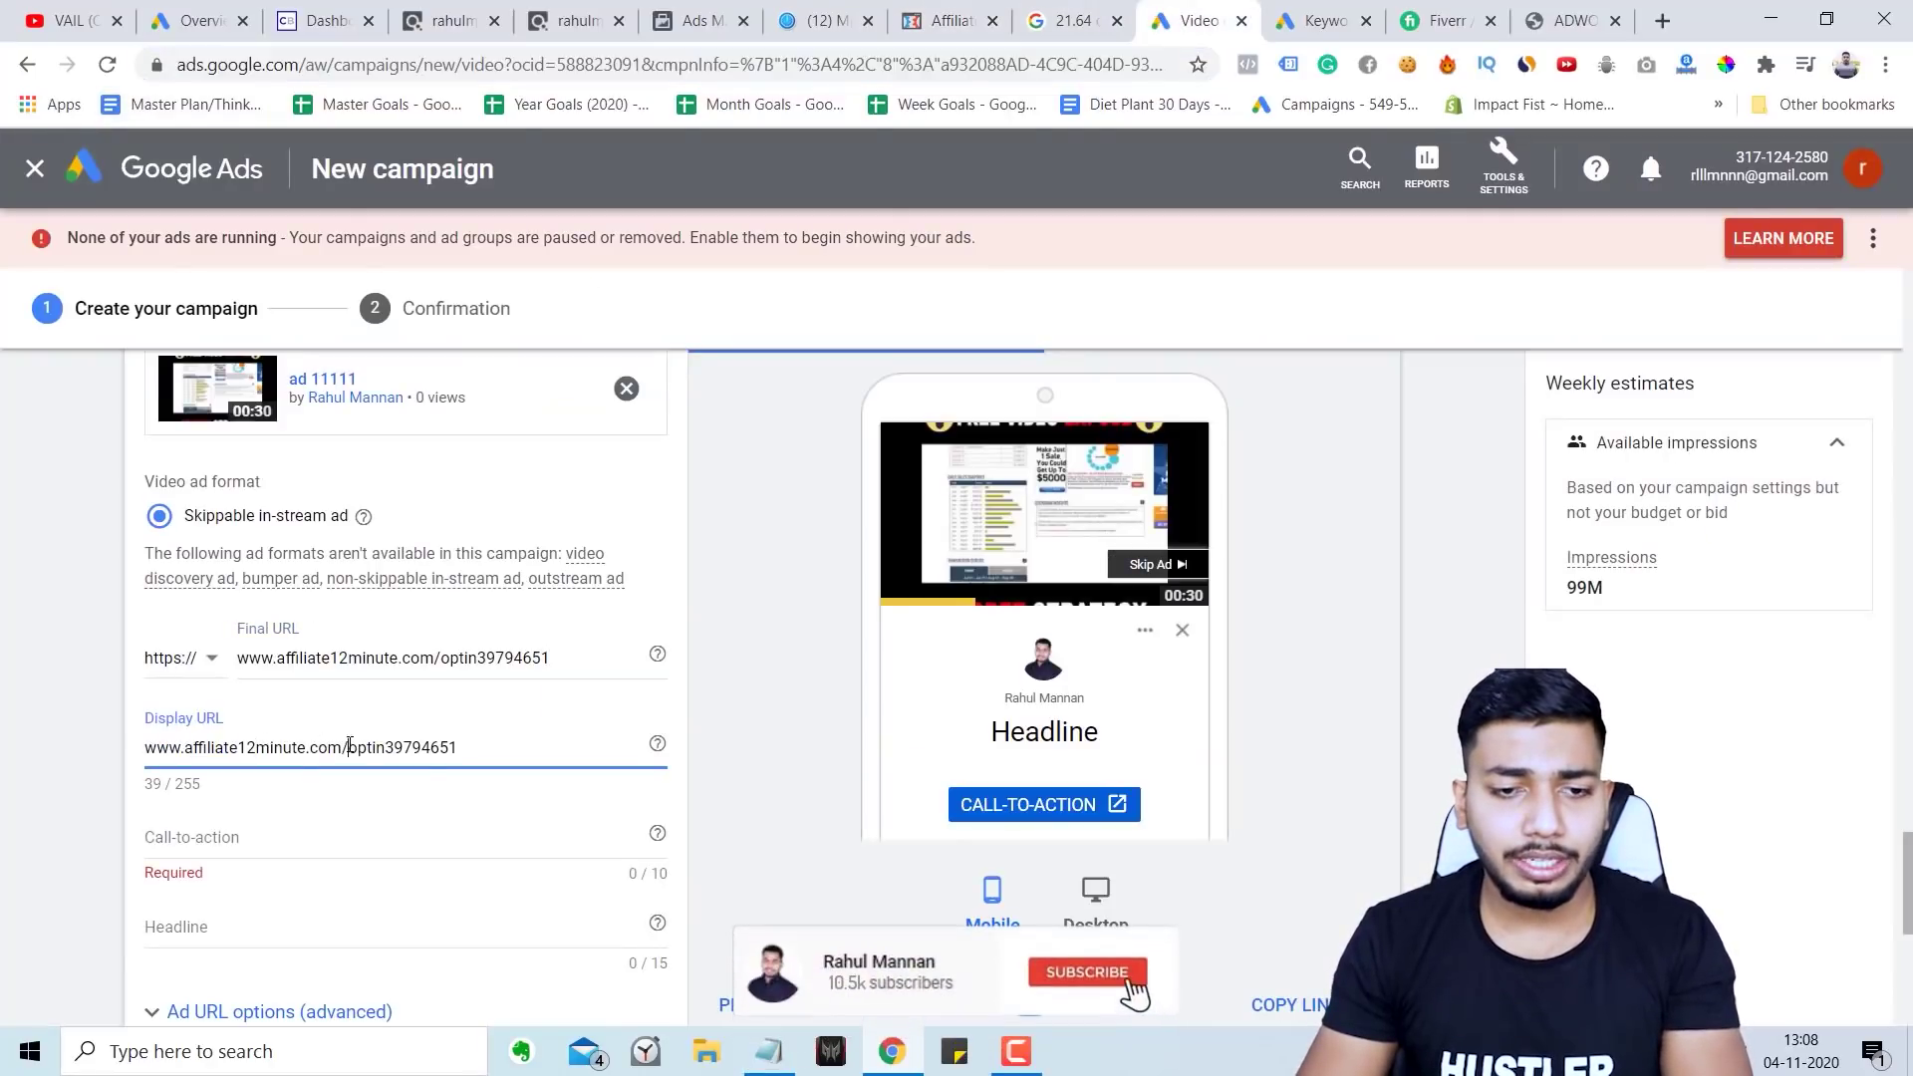
{"action": "left_click_drag", "start_coordinate": [349, 747], "coordinate": [487, 785]}
{"action": "key", "text": "BackSpace"}
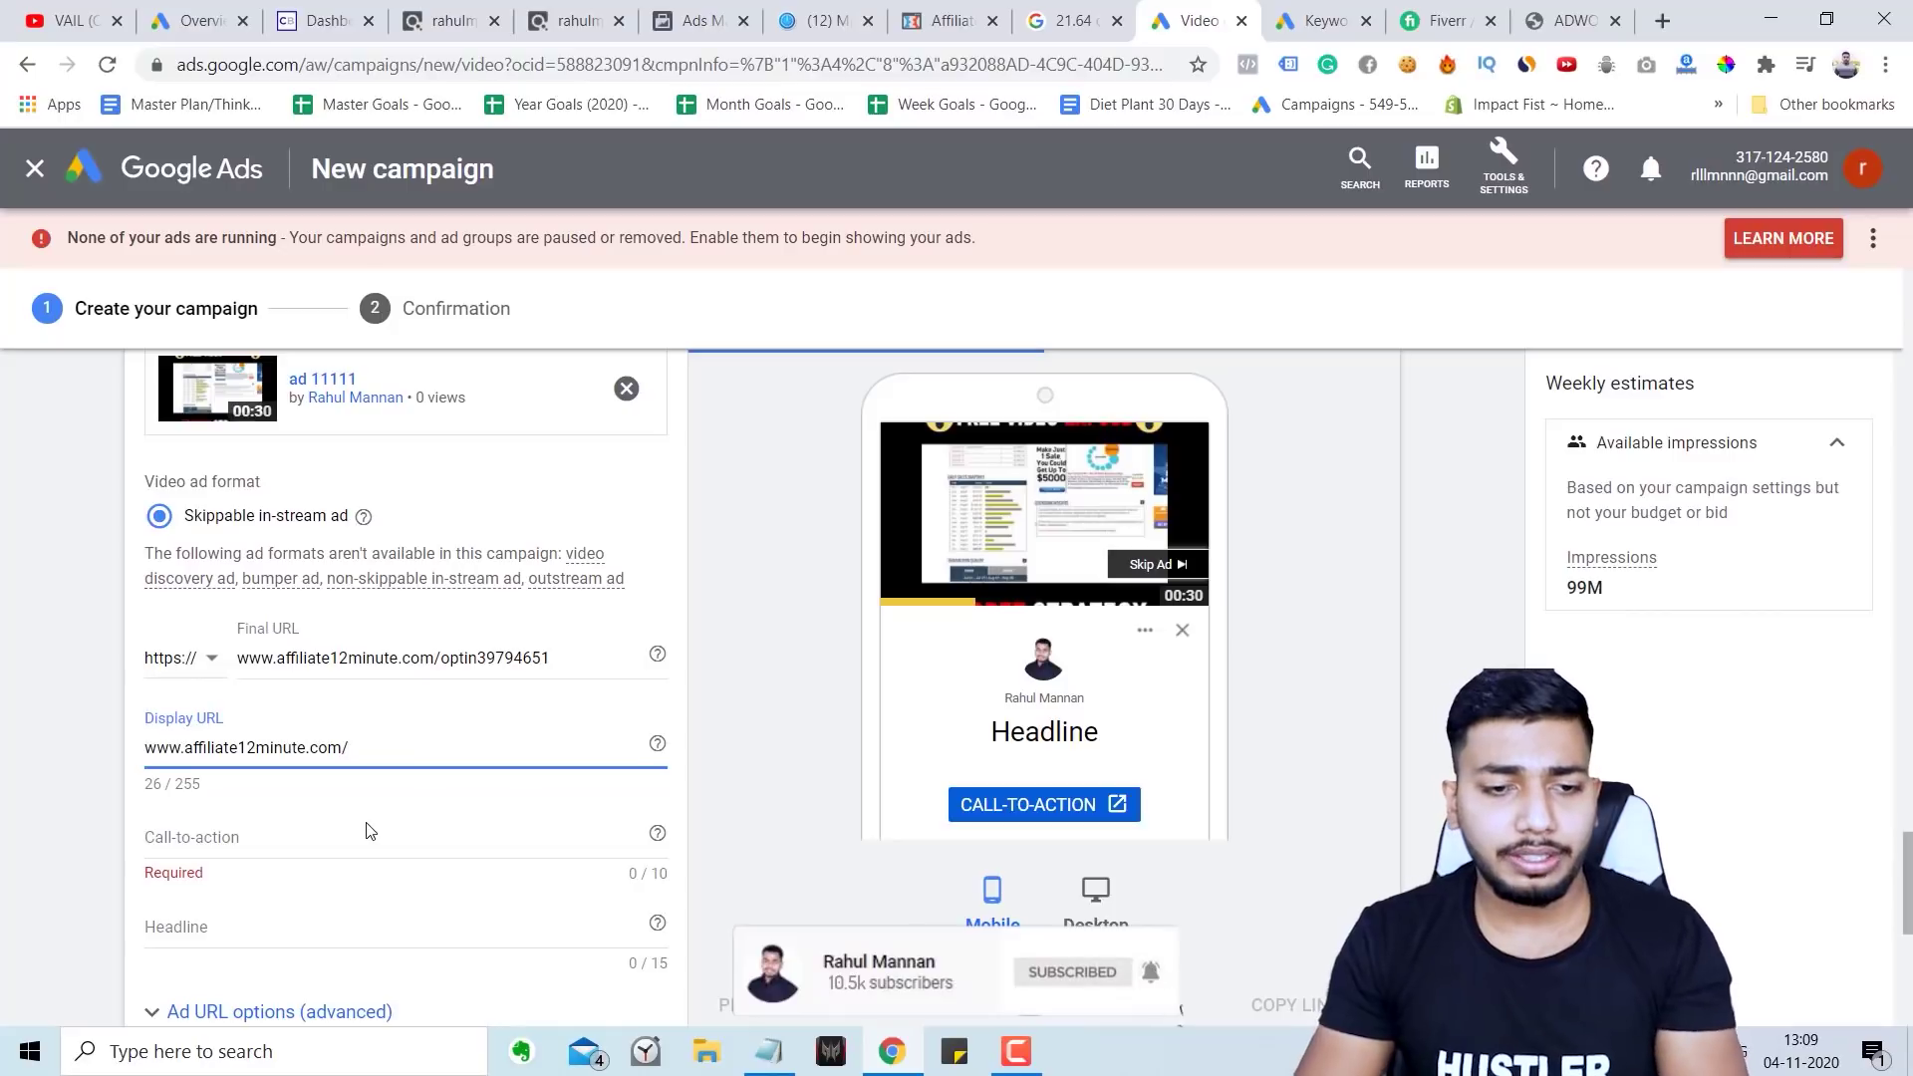
Step: Set the video ad's call-to-action text to "Learn More"
{"action": "left_click", "coordinate": [370, 831]}
{"action": "key", "text": "Caps_Lock"}
{"action": "type", "text": "L"}
{"action": "key", "text": "Caps_Lock"}
{"action": "type", "text": "e"}
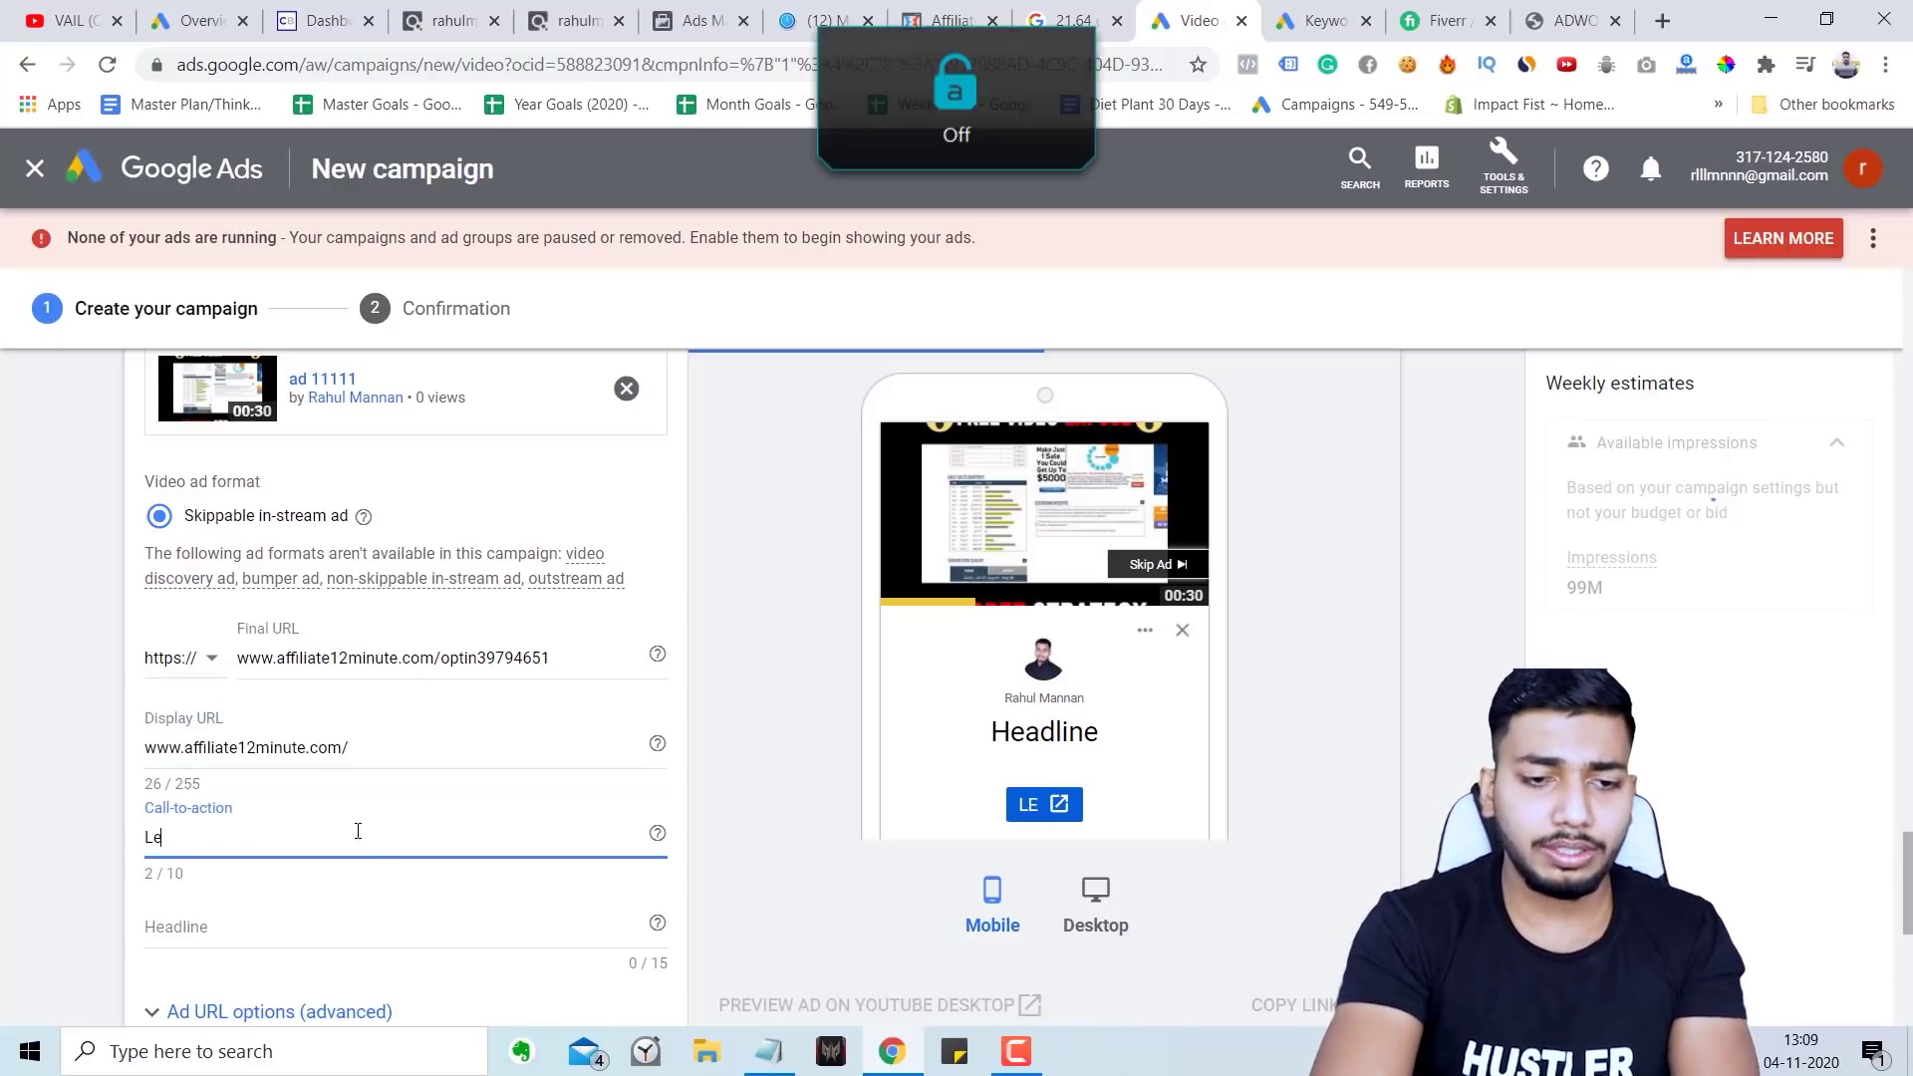
{"action": "type", "text": "arn"}
{"action": "key", "text": "Caps_Lock"}
{"action": "type", "text": "More"}
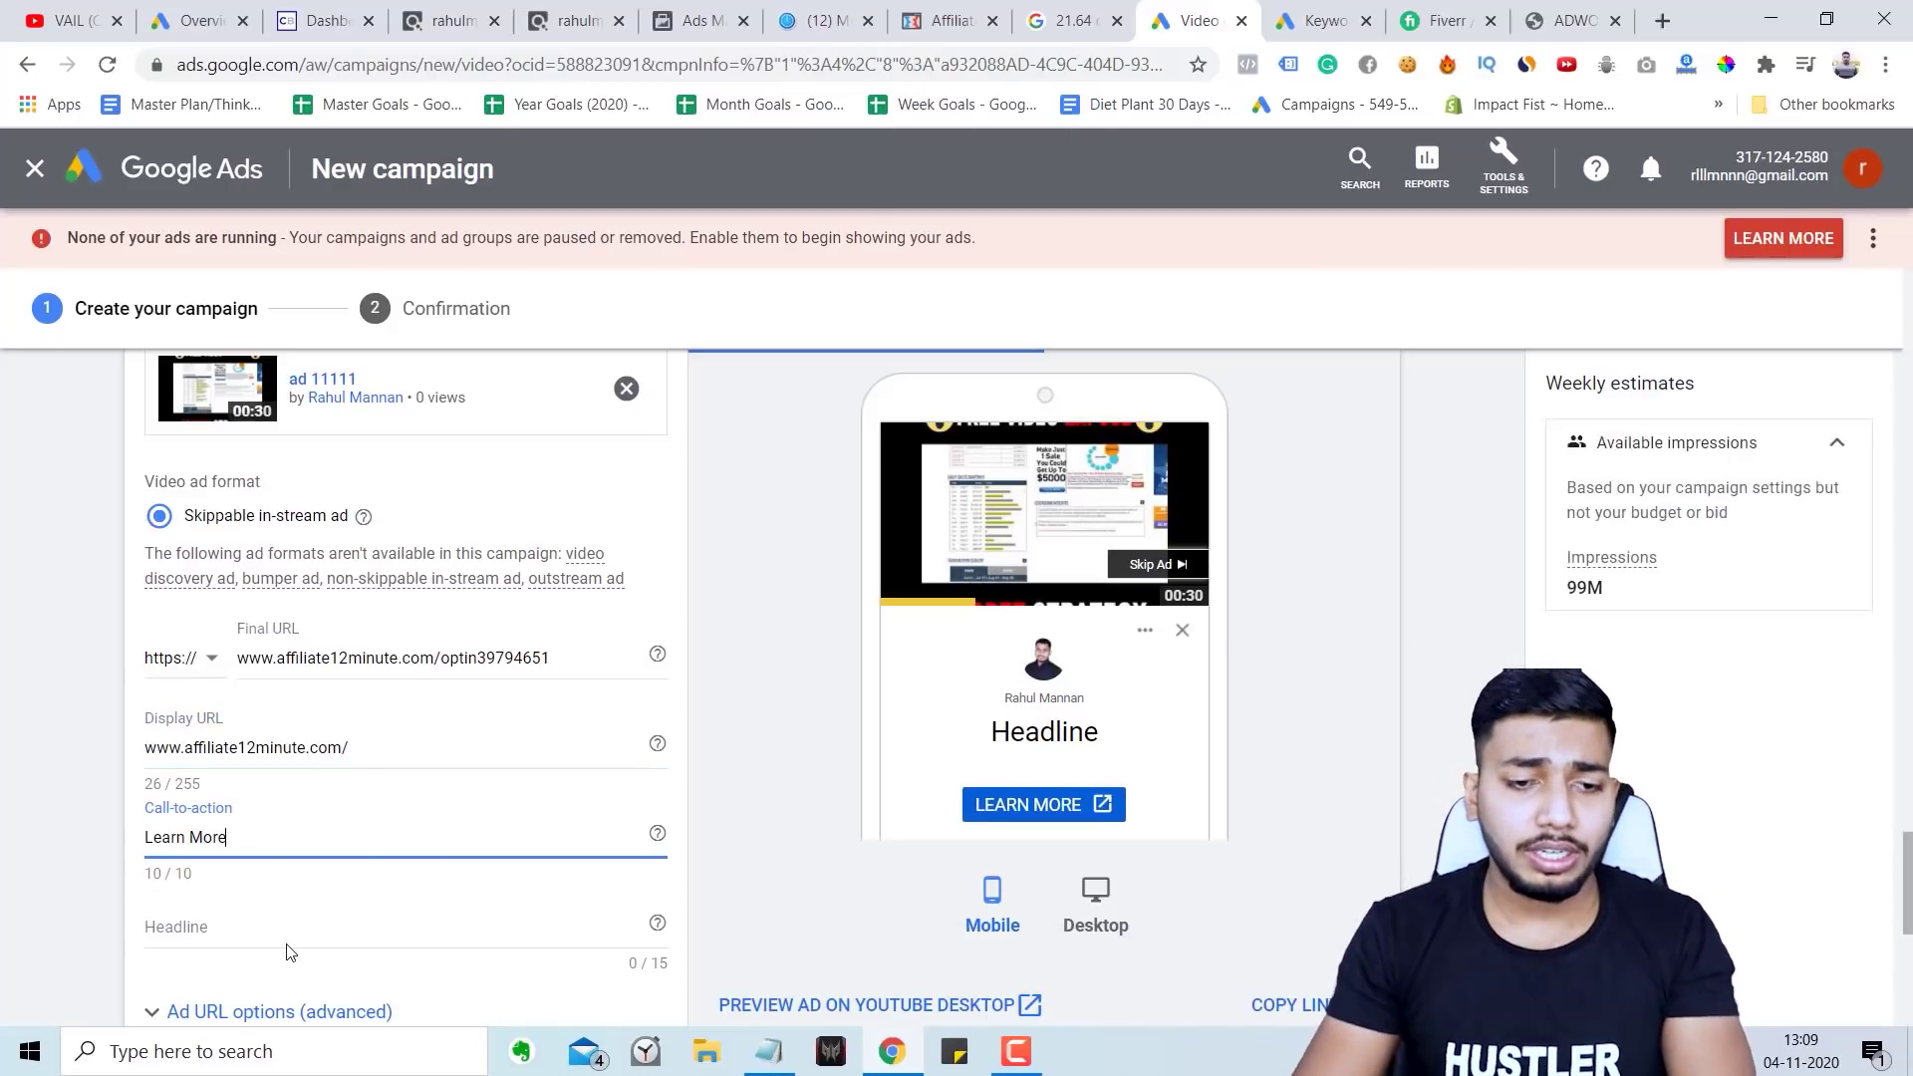
Step: Enter the channel owner's full name as the video ad's headline
{"action": "left_click", "coordinate": [289, 947]}
{"action": "key", "text": "Caps_Lock"}
{"action": "type", "text": "R"}
{"action": "key", "text": "Caps_Lock"}
{"action": "type", "text": "ahu"}
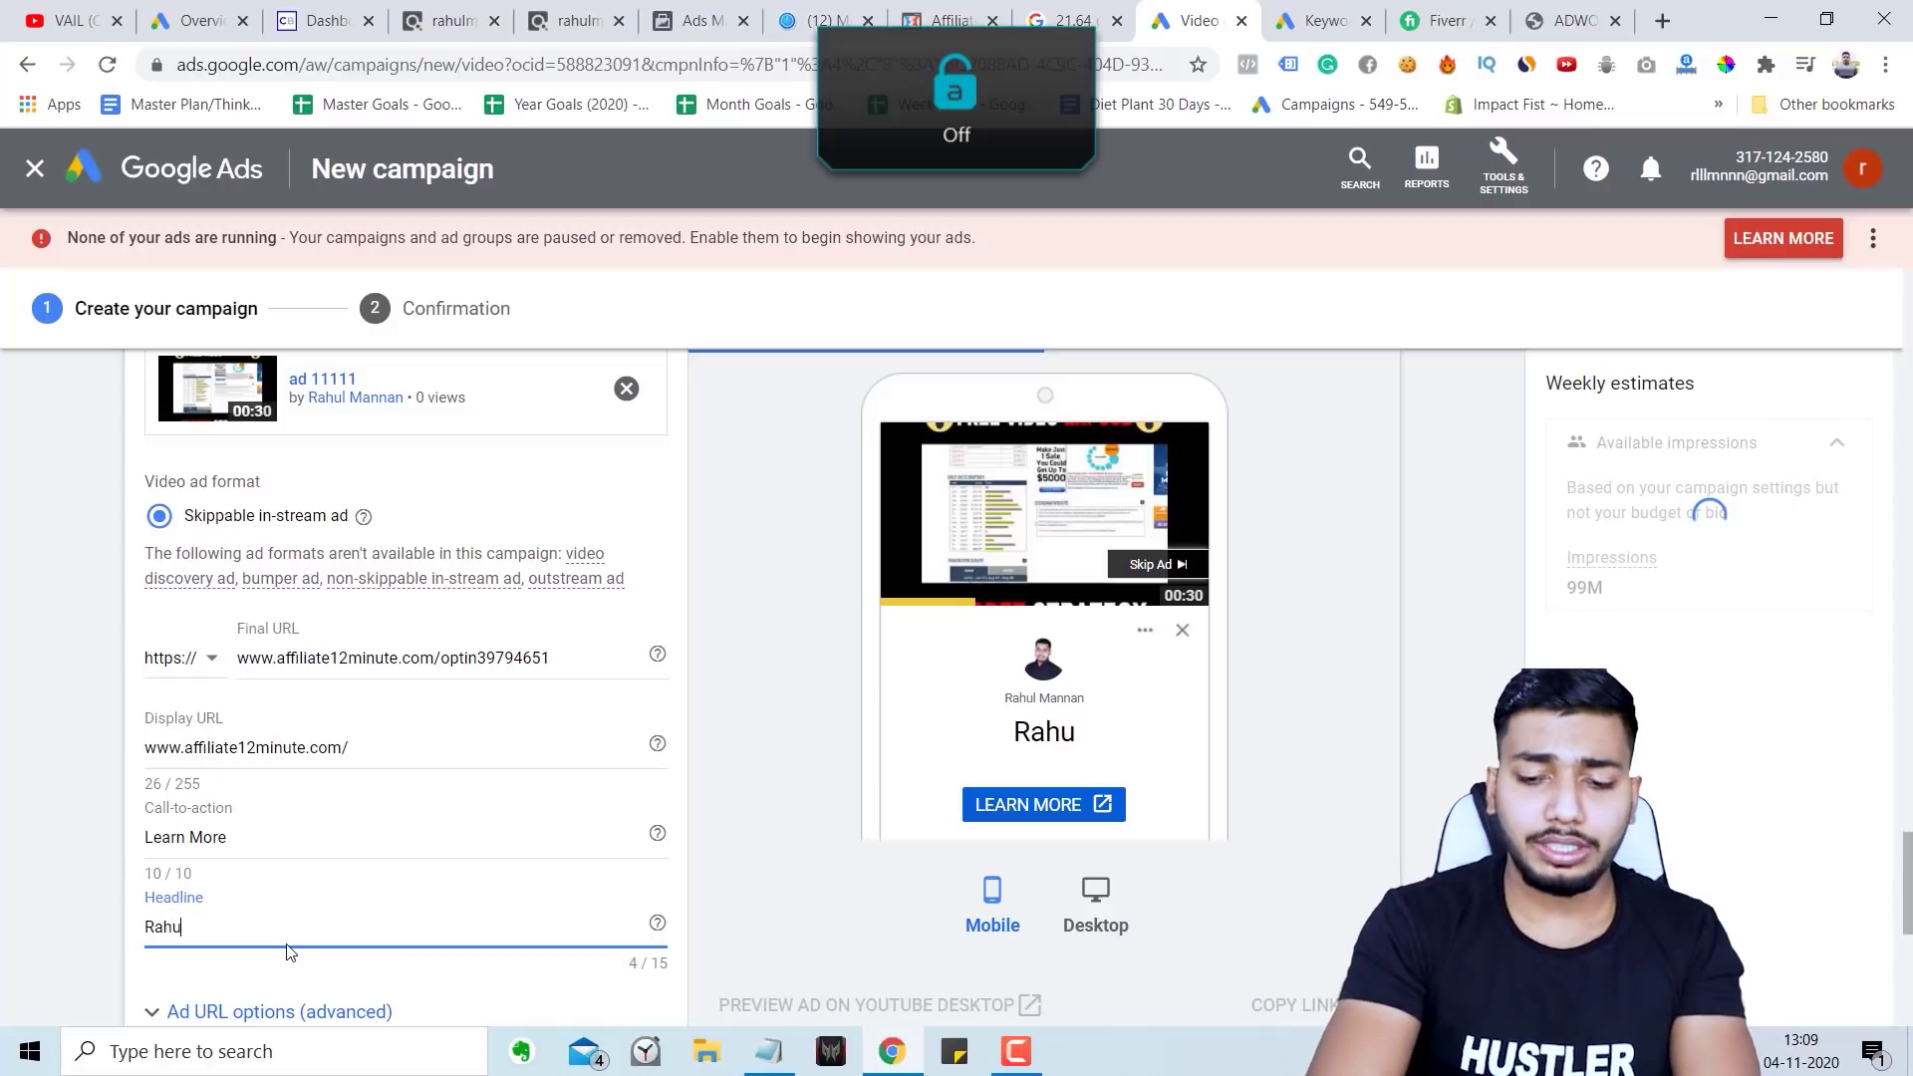
{"action": "type", "text": "l"}
{"action": "key", "text": "Caps_Lock"}
{"action": "type", "text": "M"}
{"action": "key", "text": "Caps_Lock"}
{"action": "type", "text": "annan"}
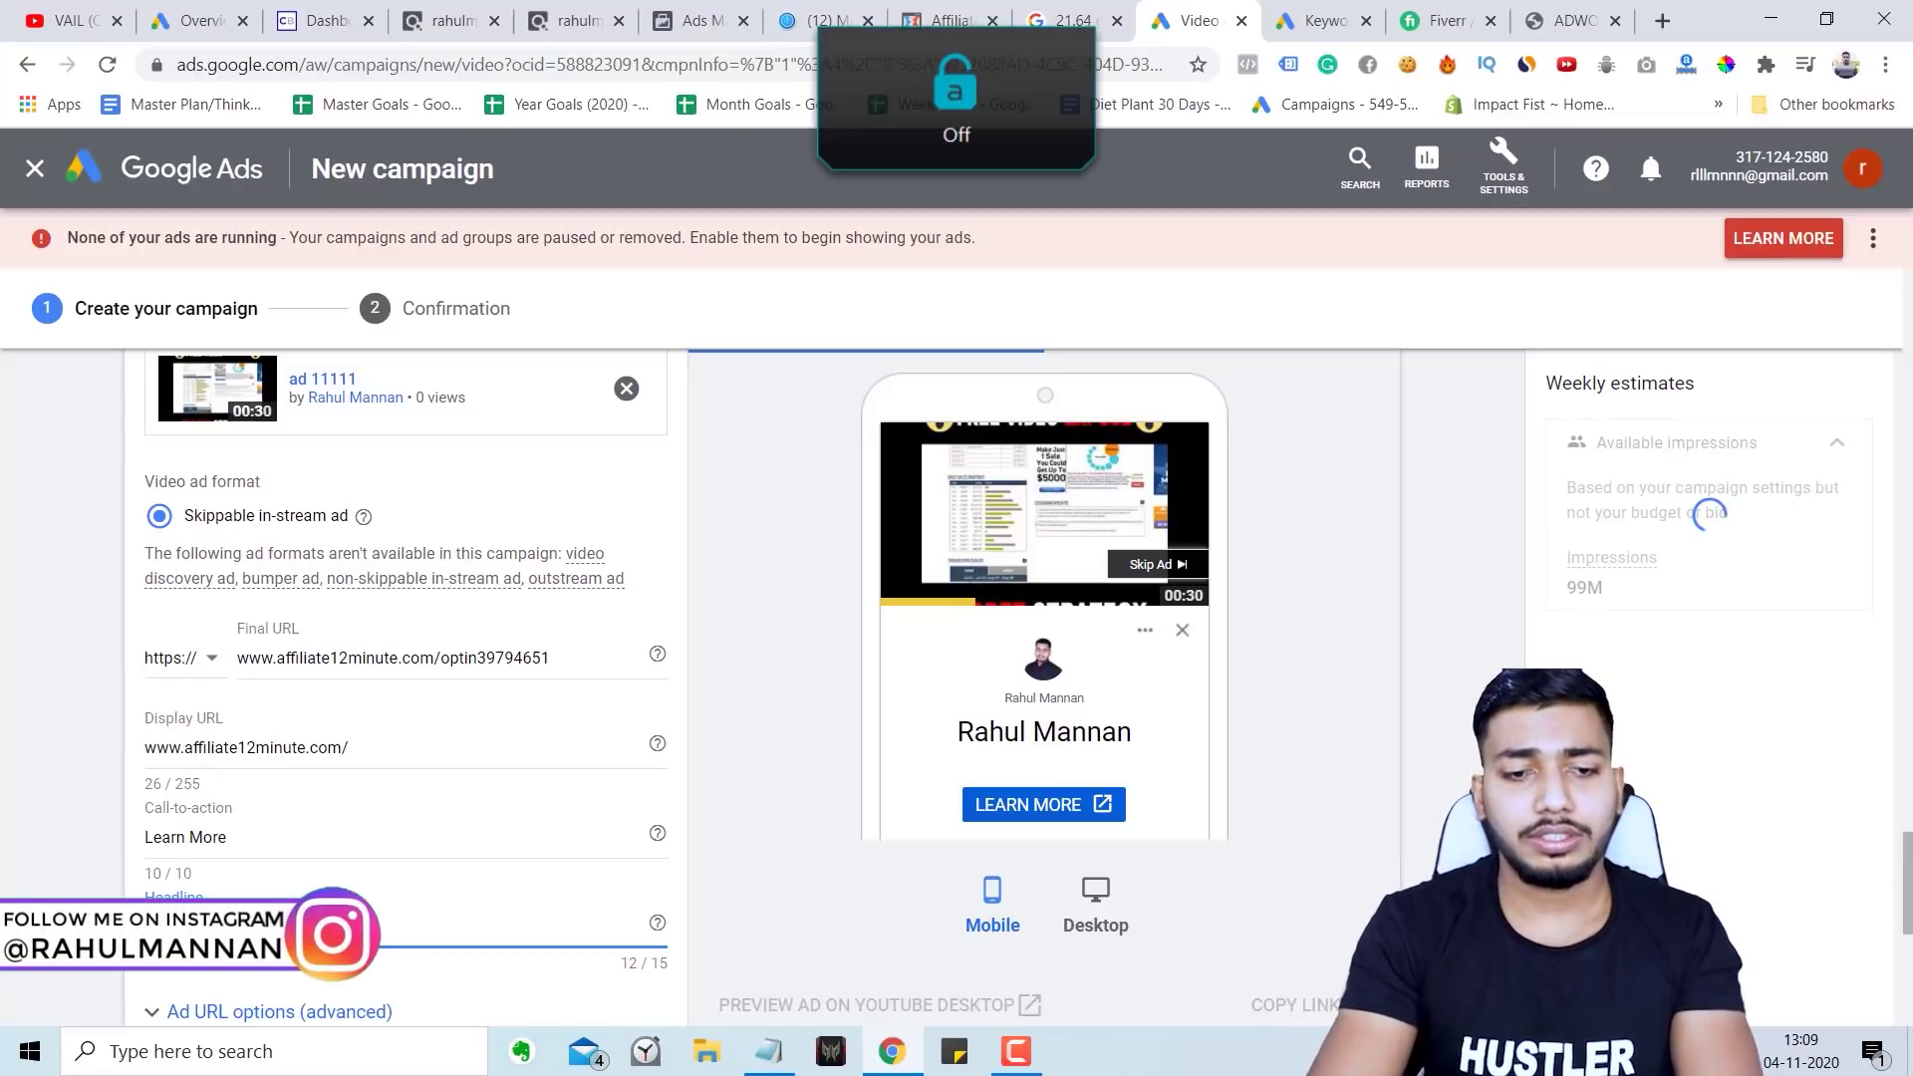
Step: Create the video campaign with the completed ad and continue to the new campaign's overview
{"action": "scroll", "coordinate": [1004, 685], "scroll_direction": "up", "scroll_amount": 3}
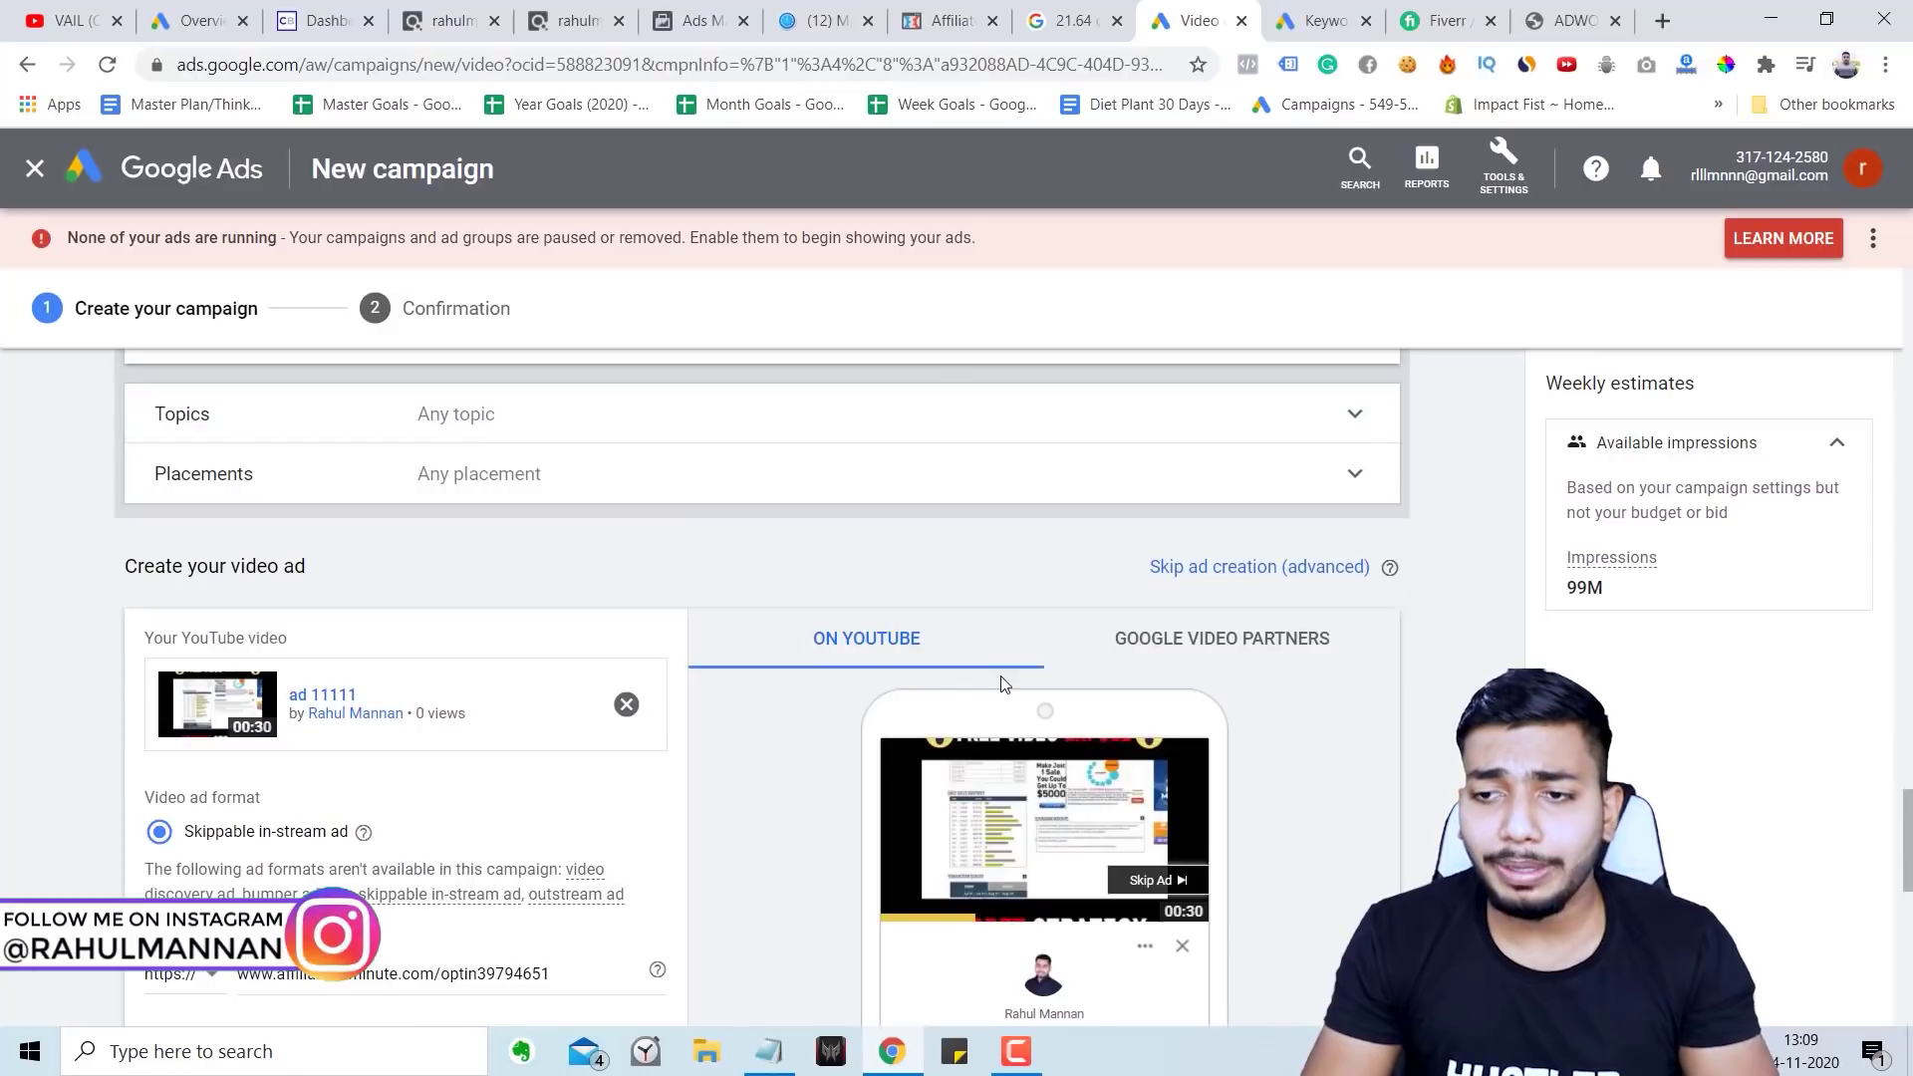
{"action": "scroll", "coordinate": [1004, 684], "scroll_direction": "down", "scroll_amount": 9}
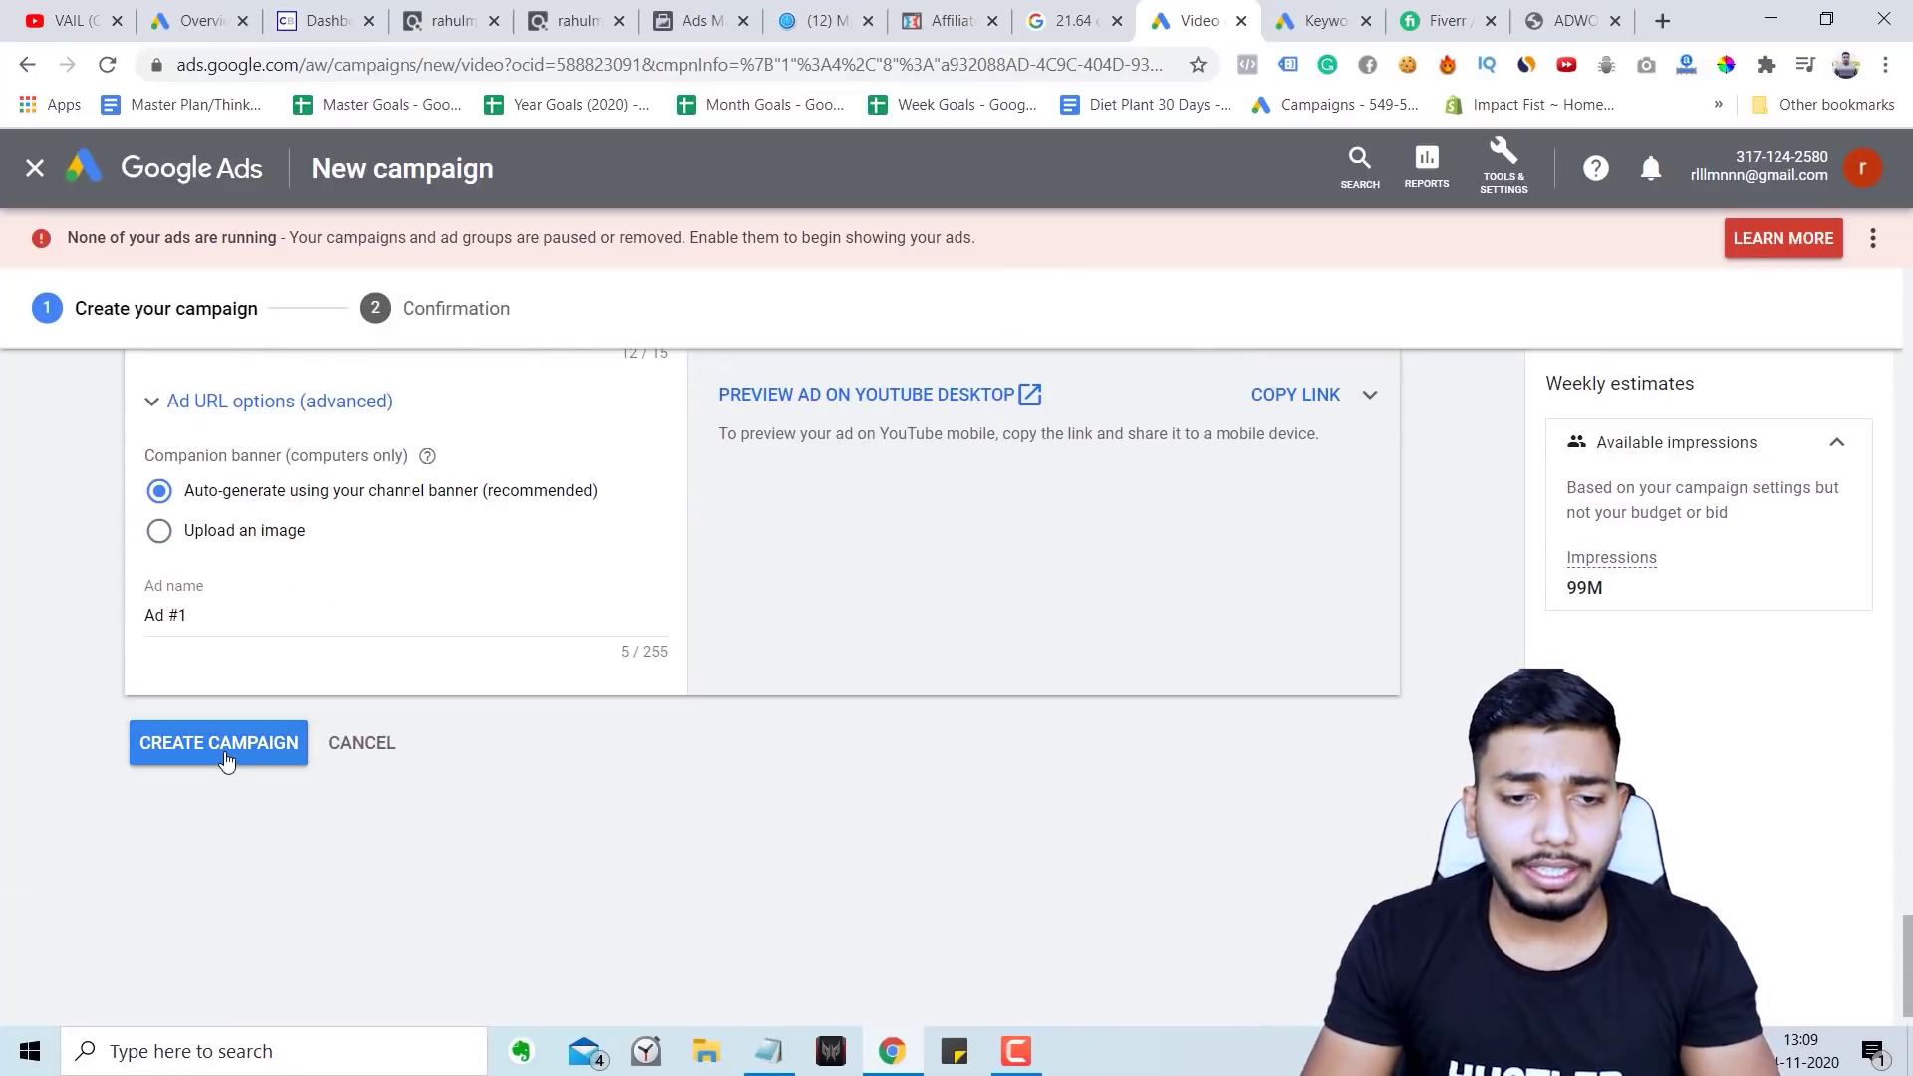
{"action": "left_click", "coordinate": [225, 759]}
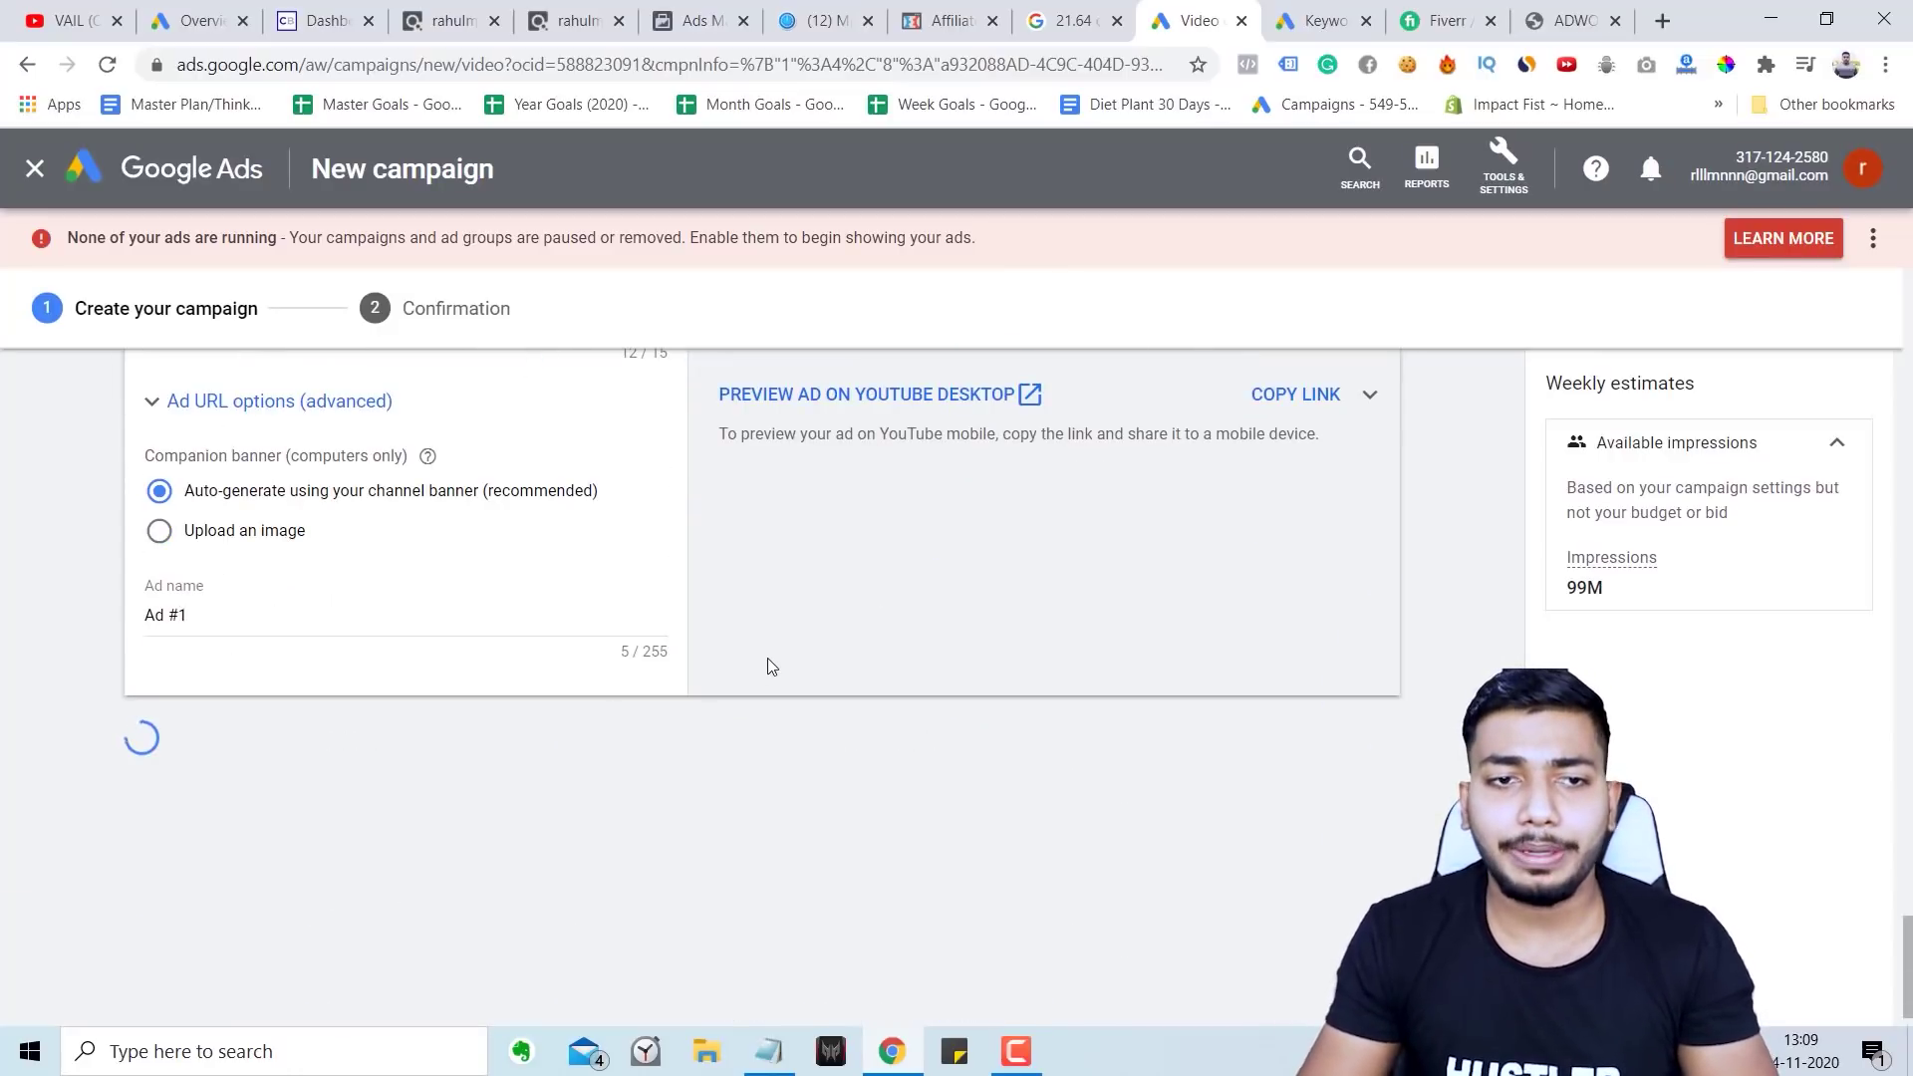
{"action": "left_click", "coordinate": [475, 842]}
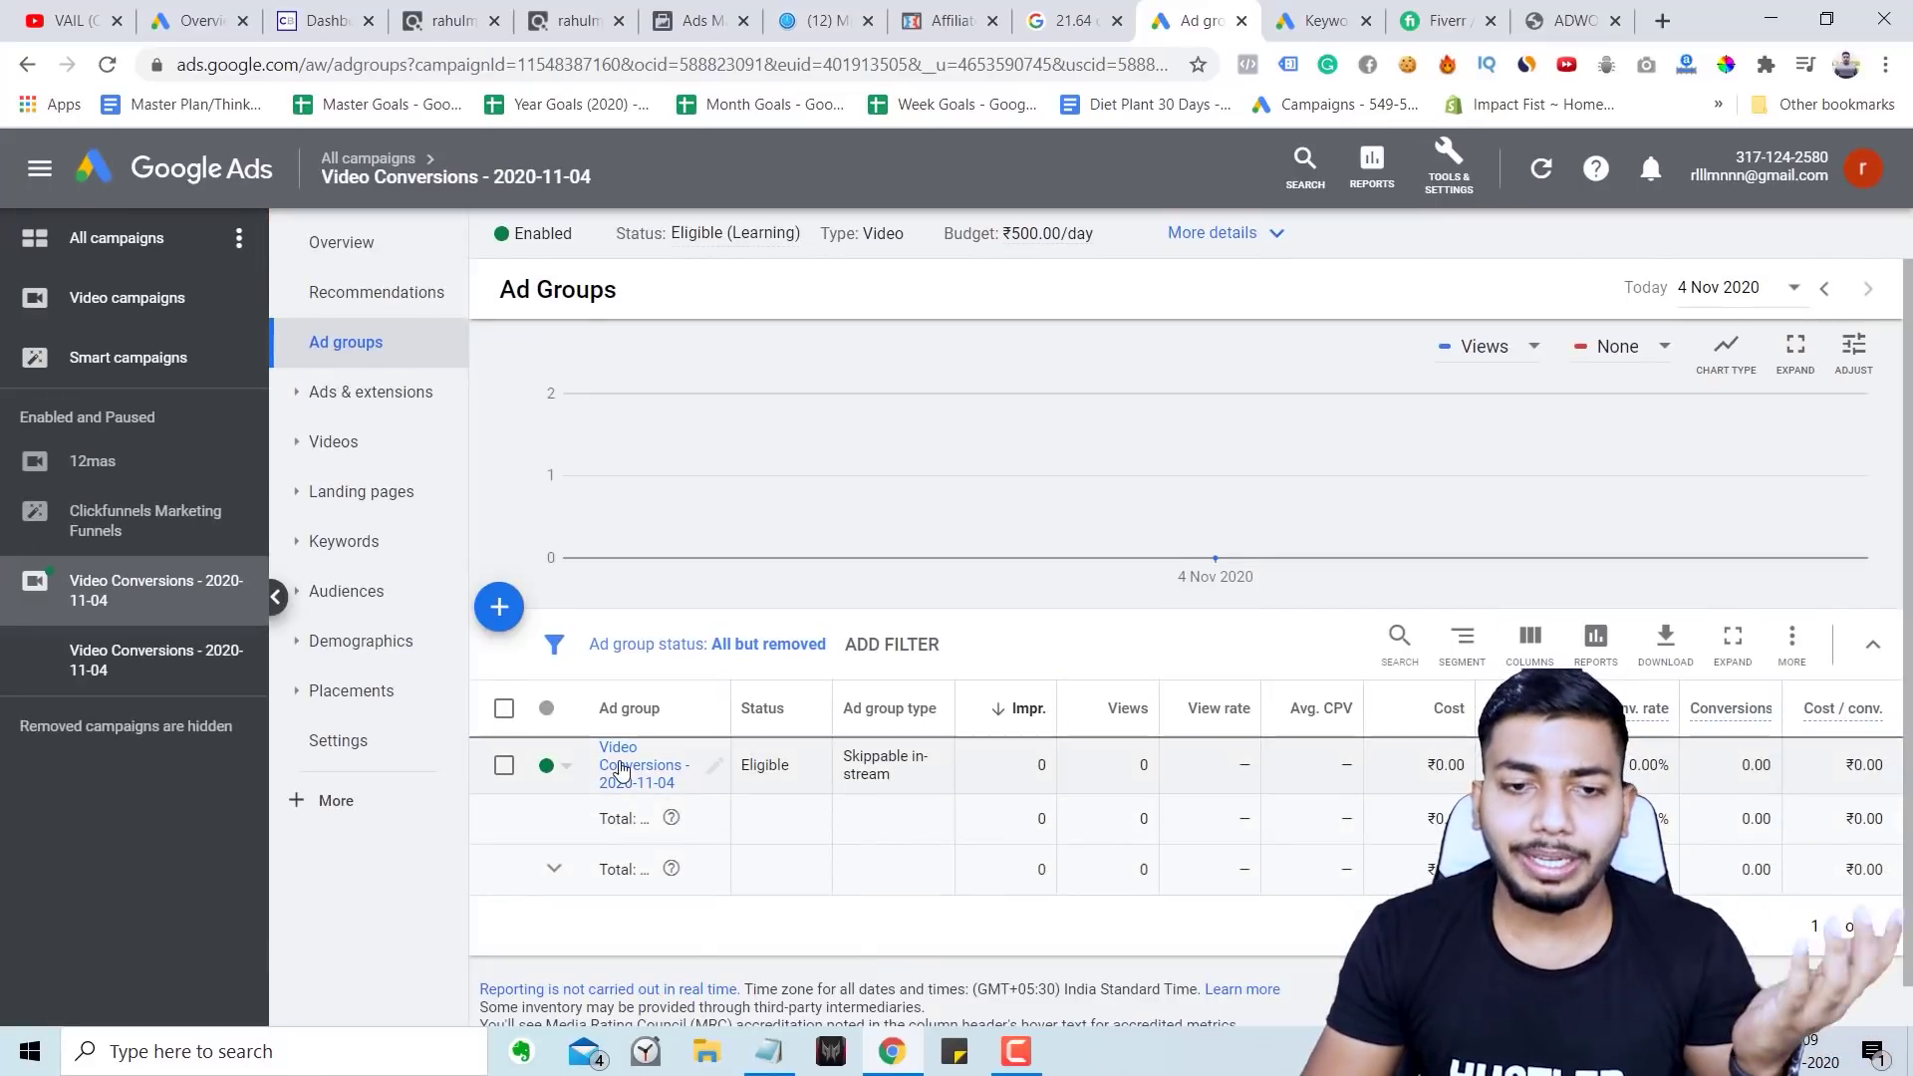
Step: Rename the new Video Conversions campaign in the video campaigns list as "12MAS"
{"action": "left_click", "coordinate": [184, 328]}
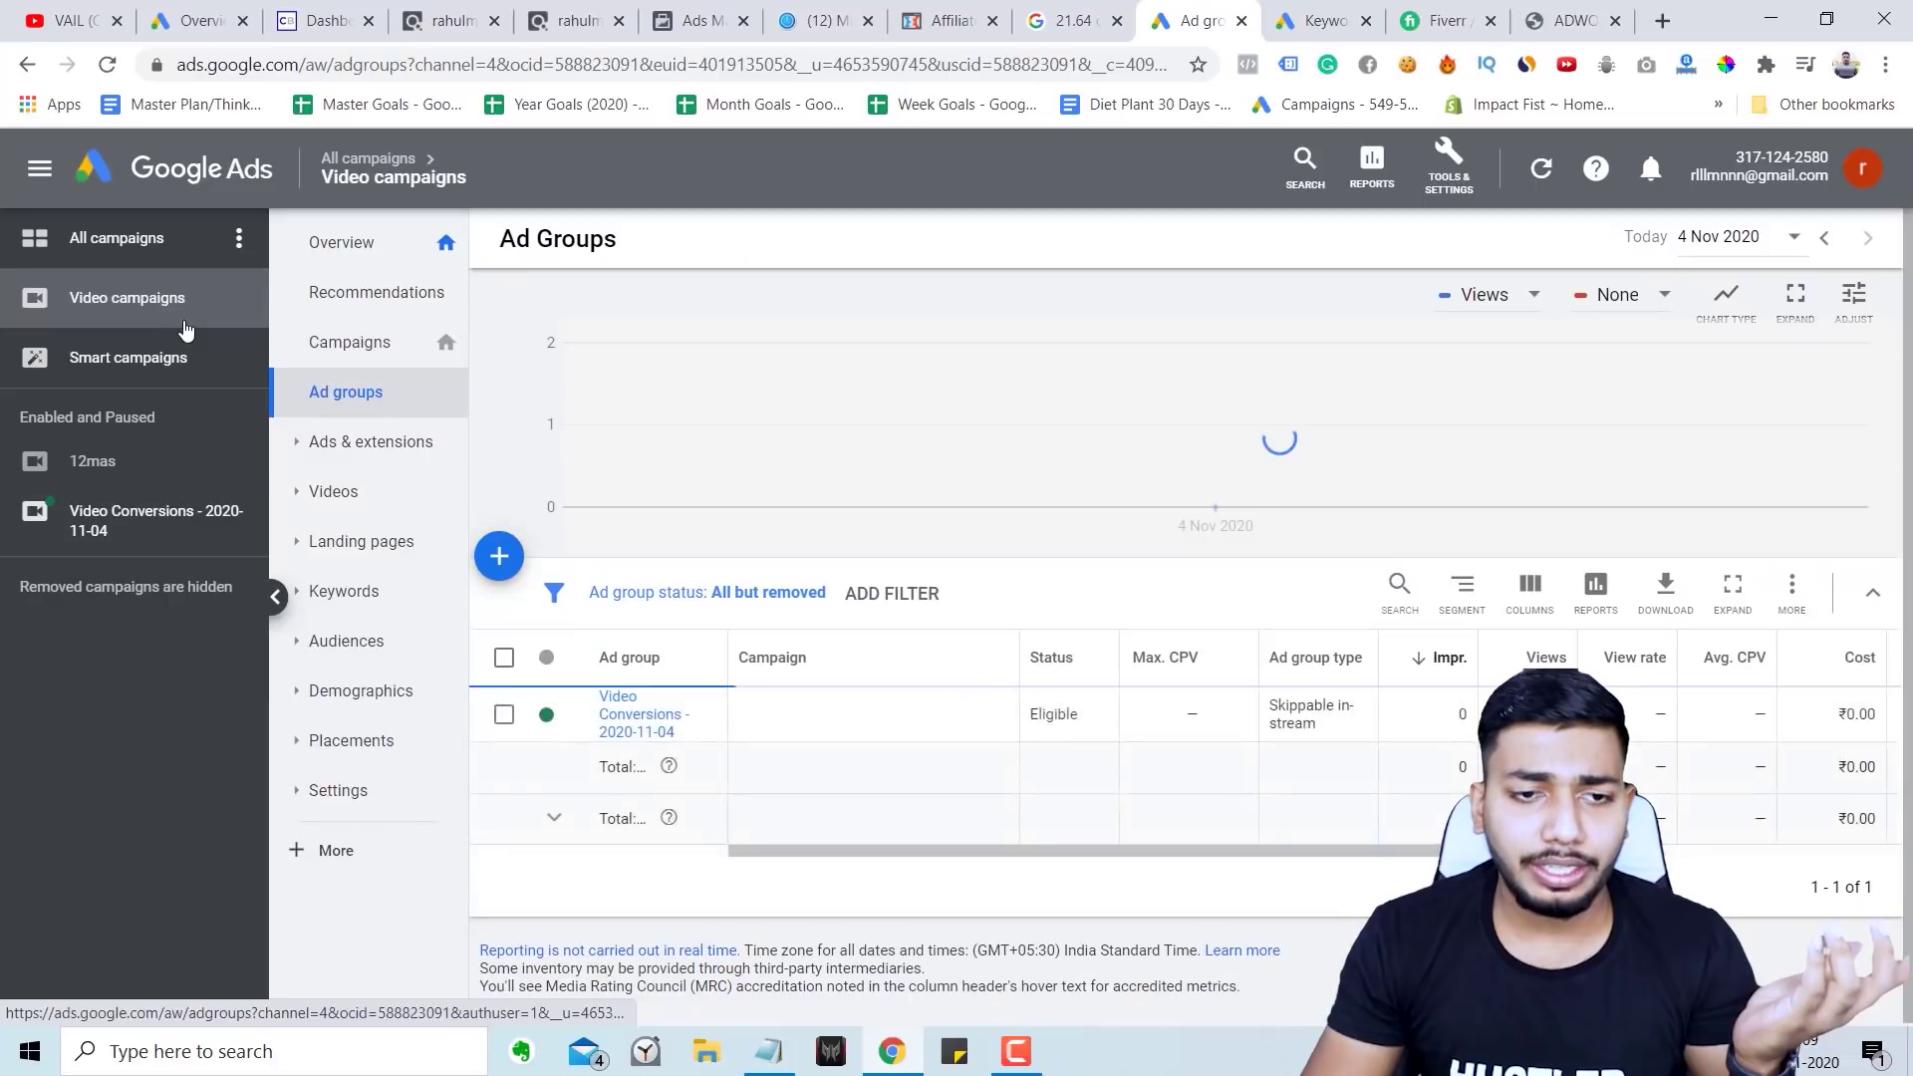
{"action": "left_click", "coordinate": [371, 342]}
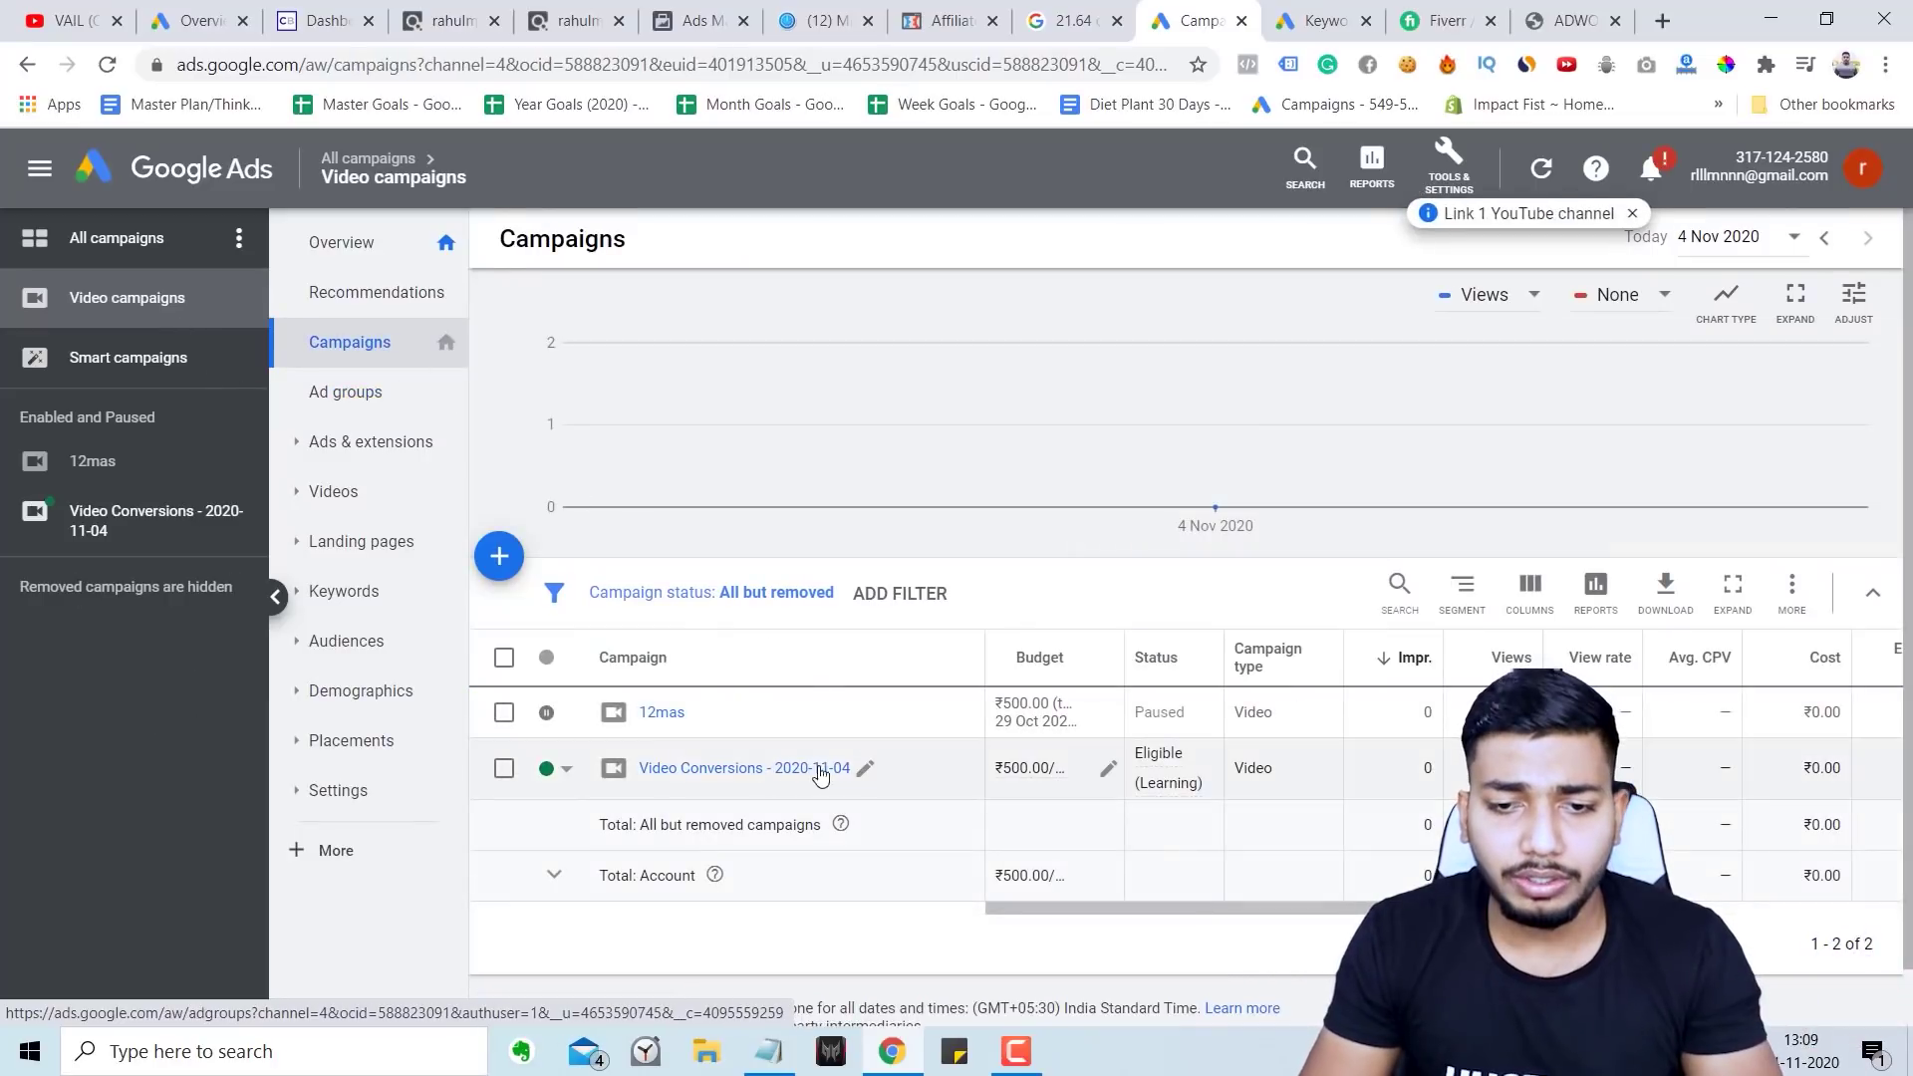
{"action": "left_click", "coordinate": [866, 772]}
{"action": "triple_click", "coordinate": [804, 797]}
{"action": "type", "text": "12"}
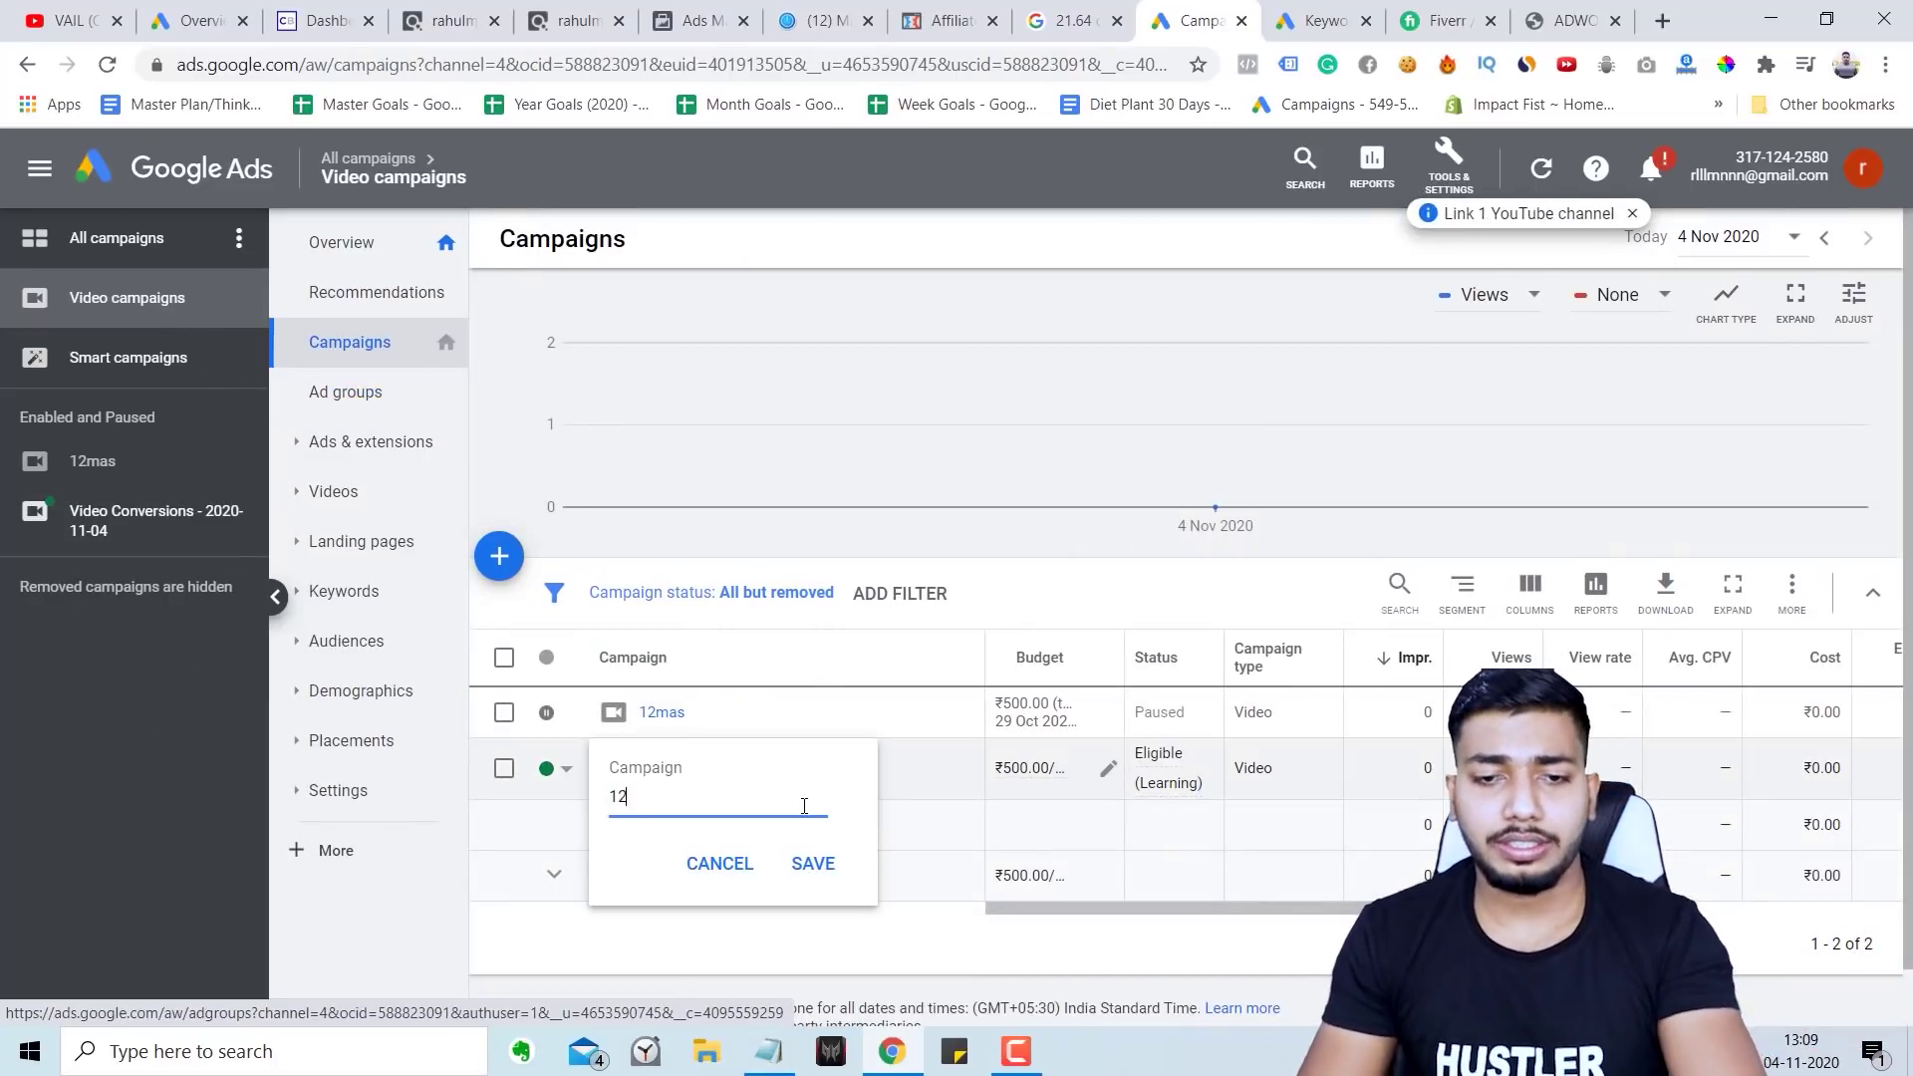
{"action": "key", "text": "Caps_Lock"}
{"action": "type", "text": "MAS"}
{"action": "left_click", "coordinate": [833, 872]}
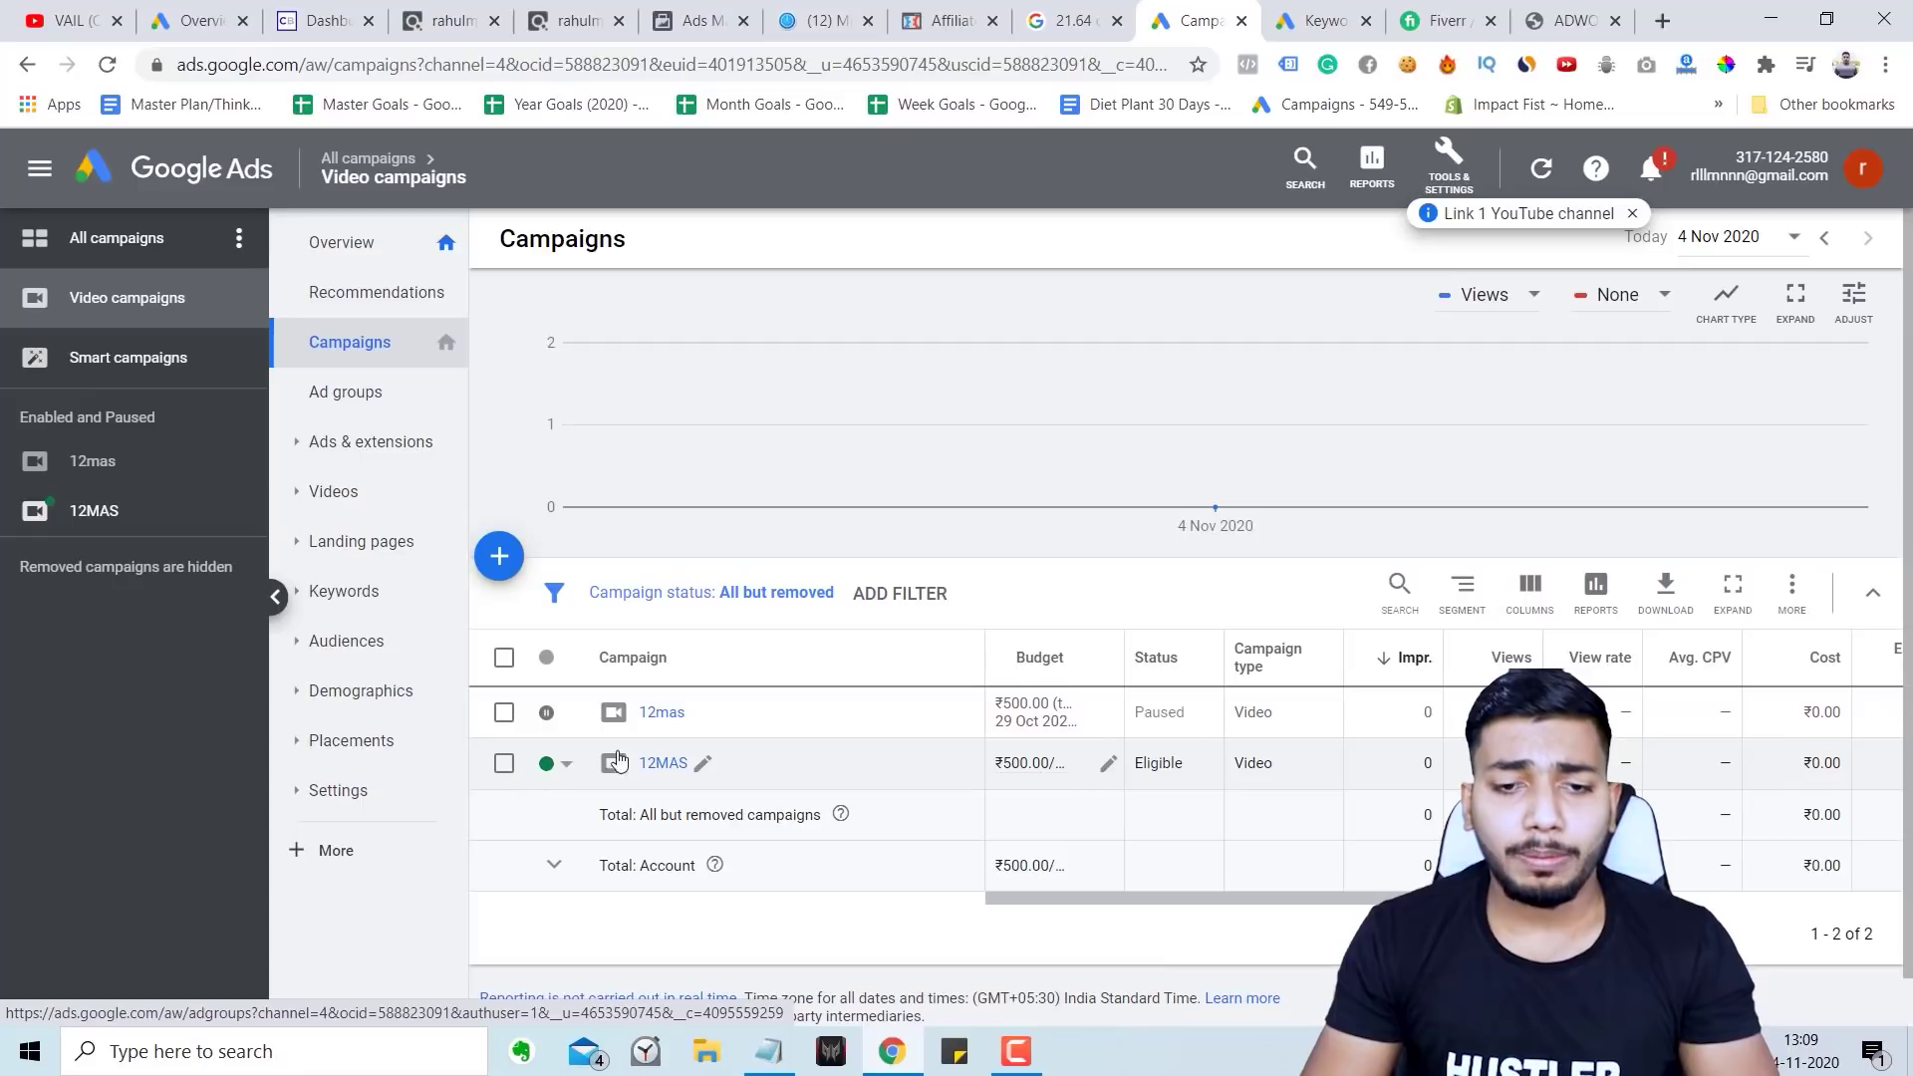
Step: Rename the ad group inside the 12MAS campaign as "Keywords"
{"action": "left_click", "coordinate": [652, 763]}
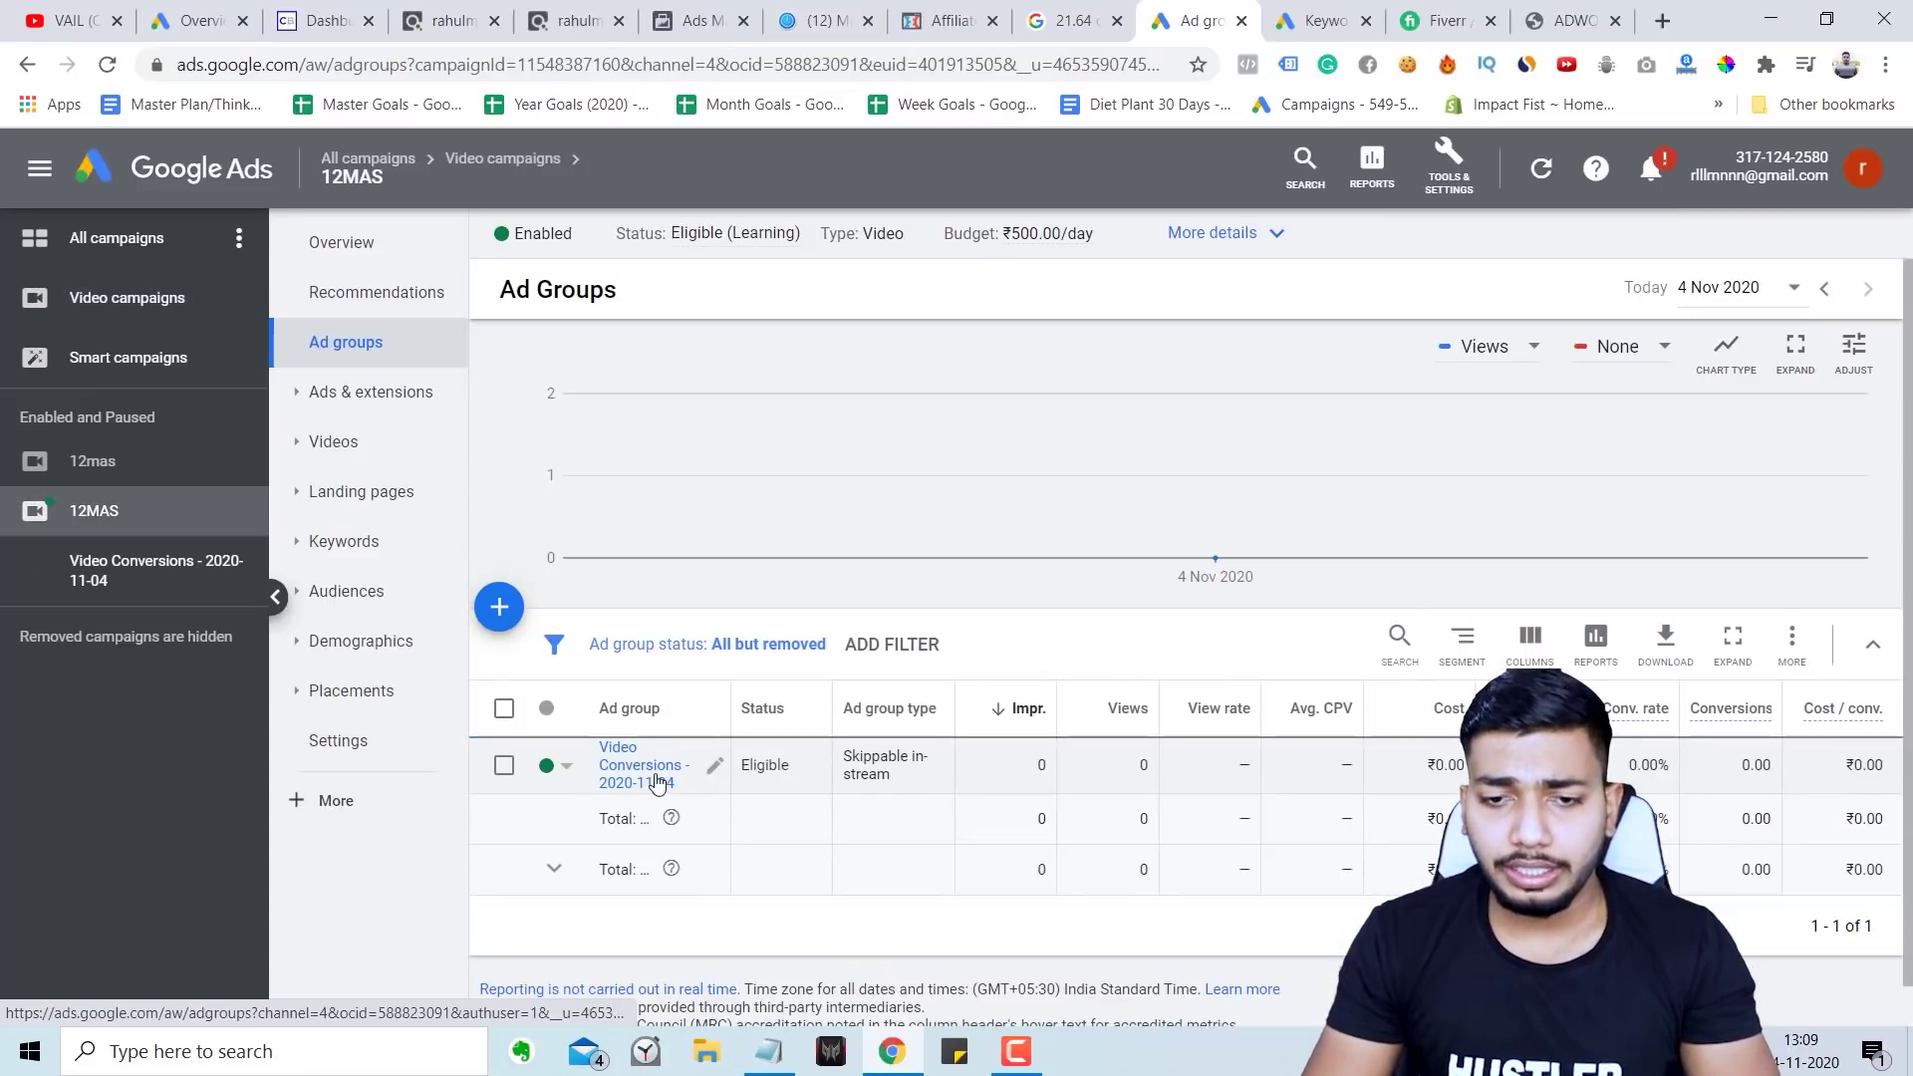
{"action": "left_click", "coordinate": [715, 767]}
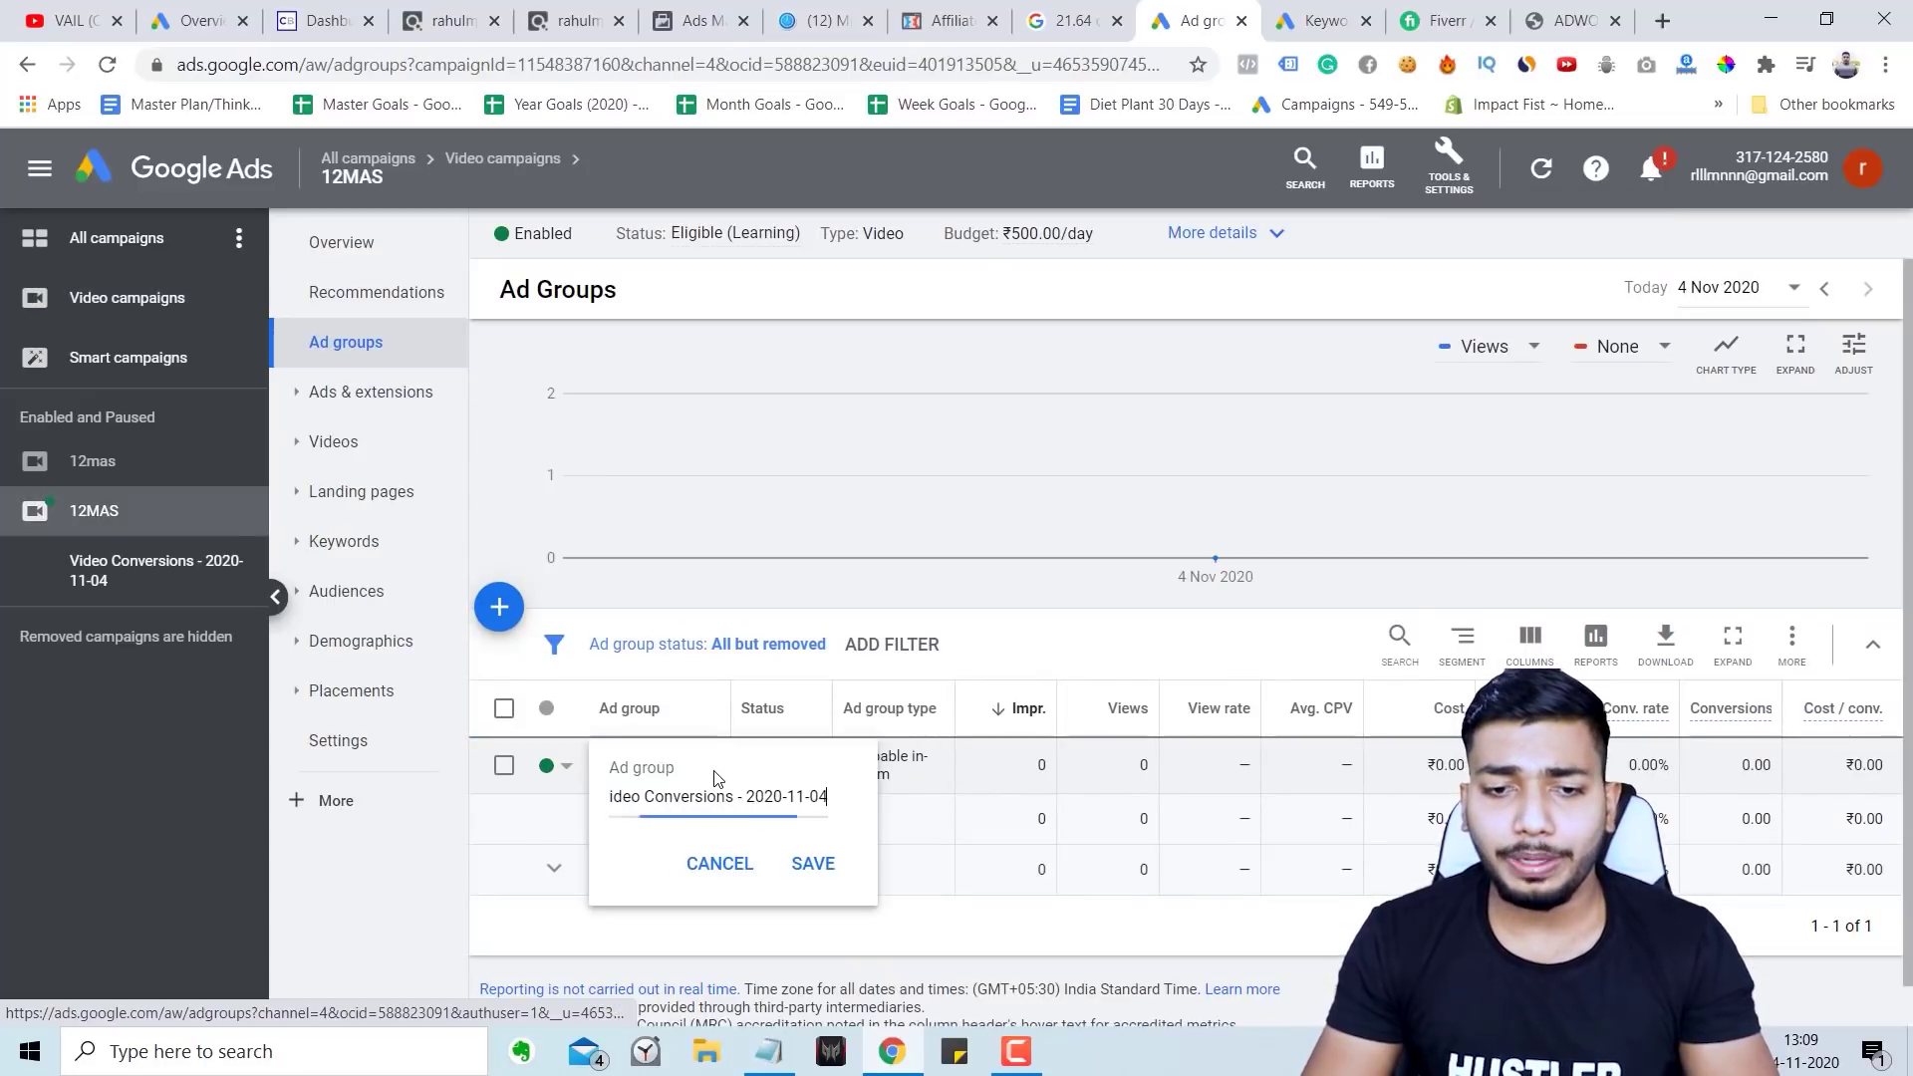
{"action": "triple_click", "coordinate": [750, 790]}
{"action": "key", "text": "Caps_Lock"}
{"action": "type", "text": "K"}
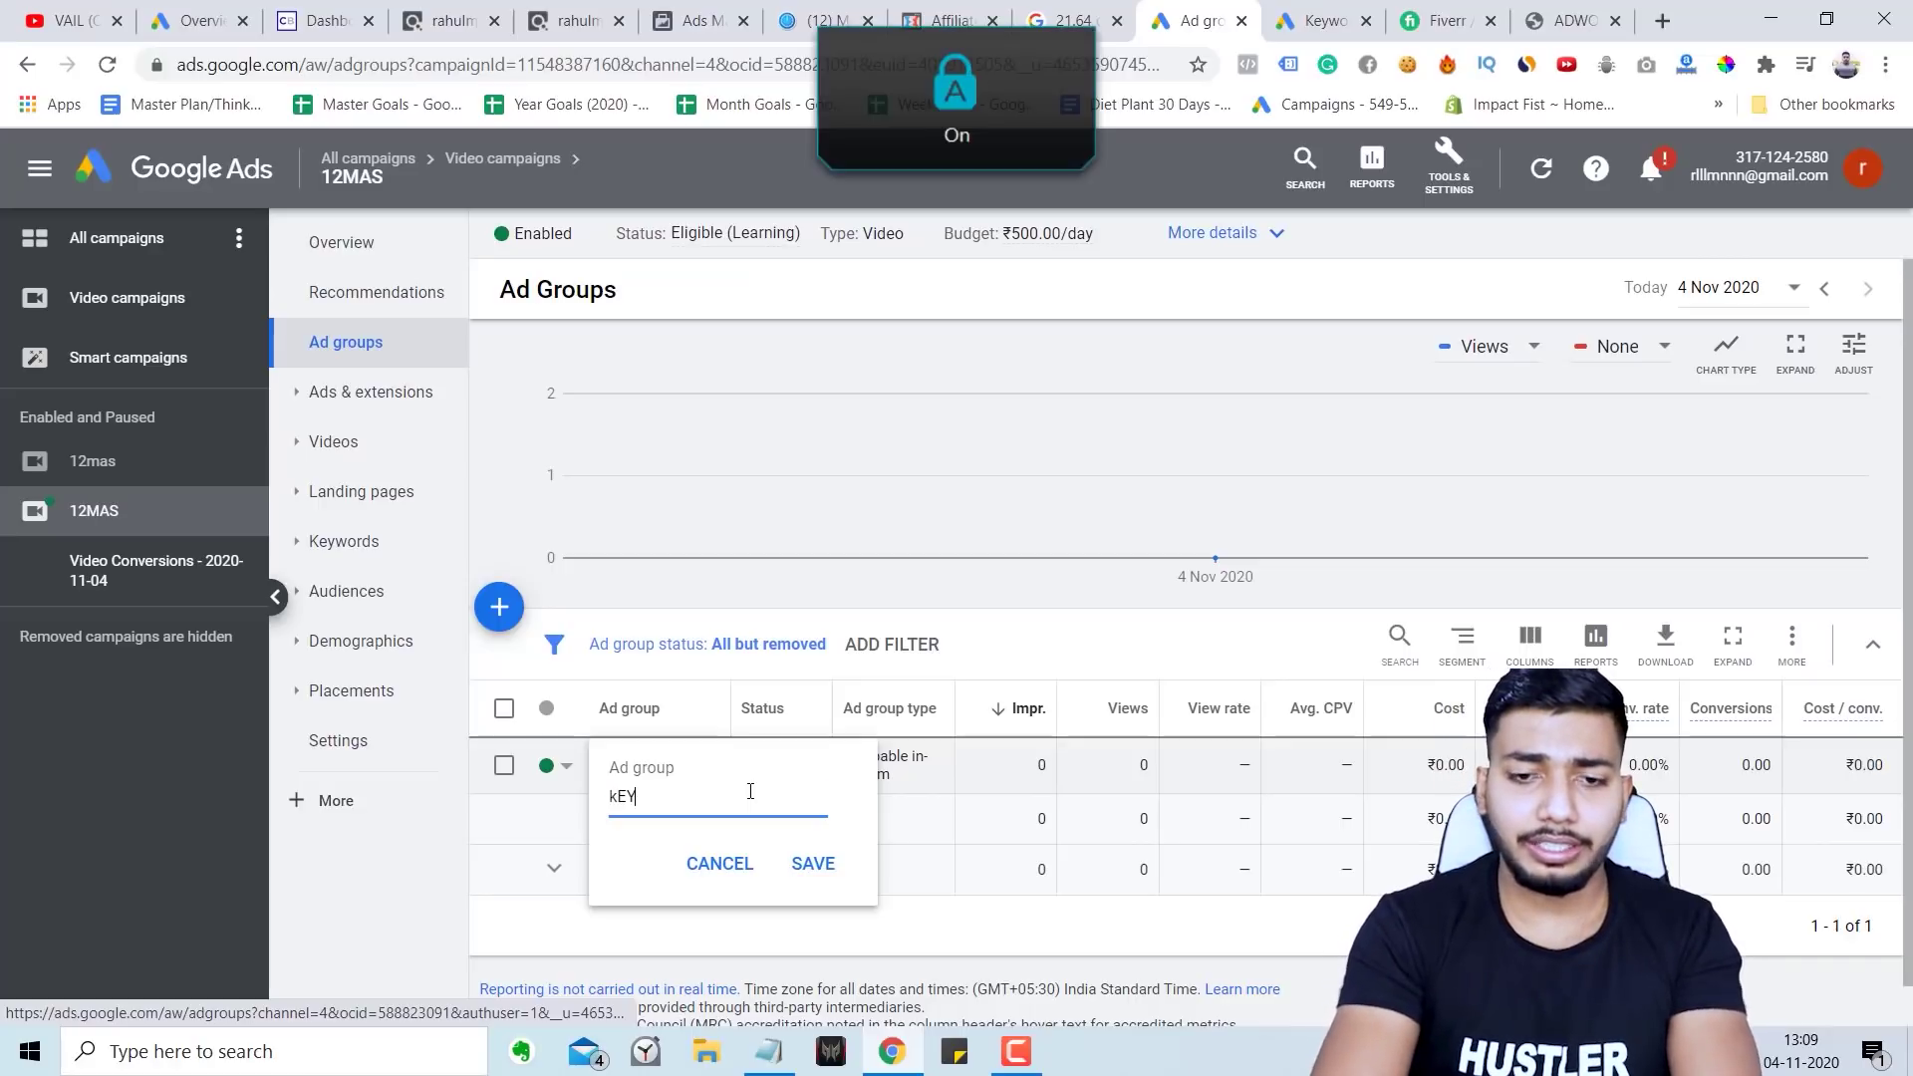
{"action": "key", "text": "BackSpace"}
{"action": "key", "text": "Caps_Lock"}
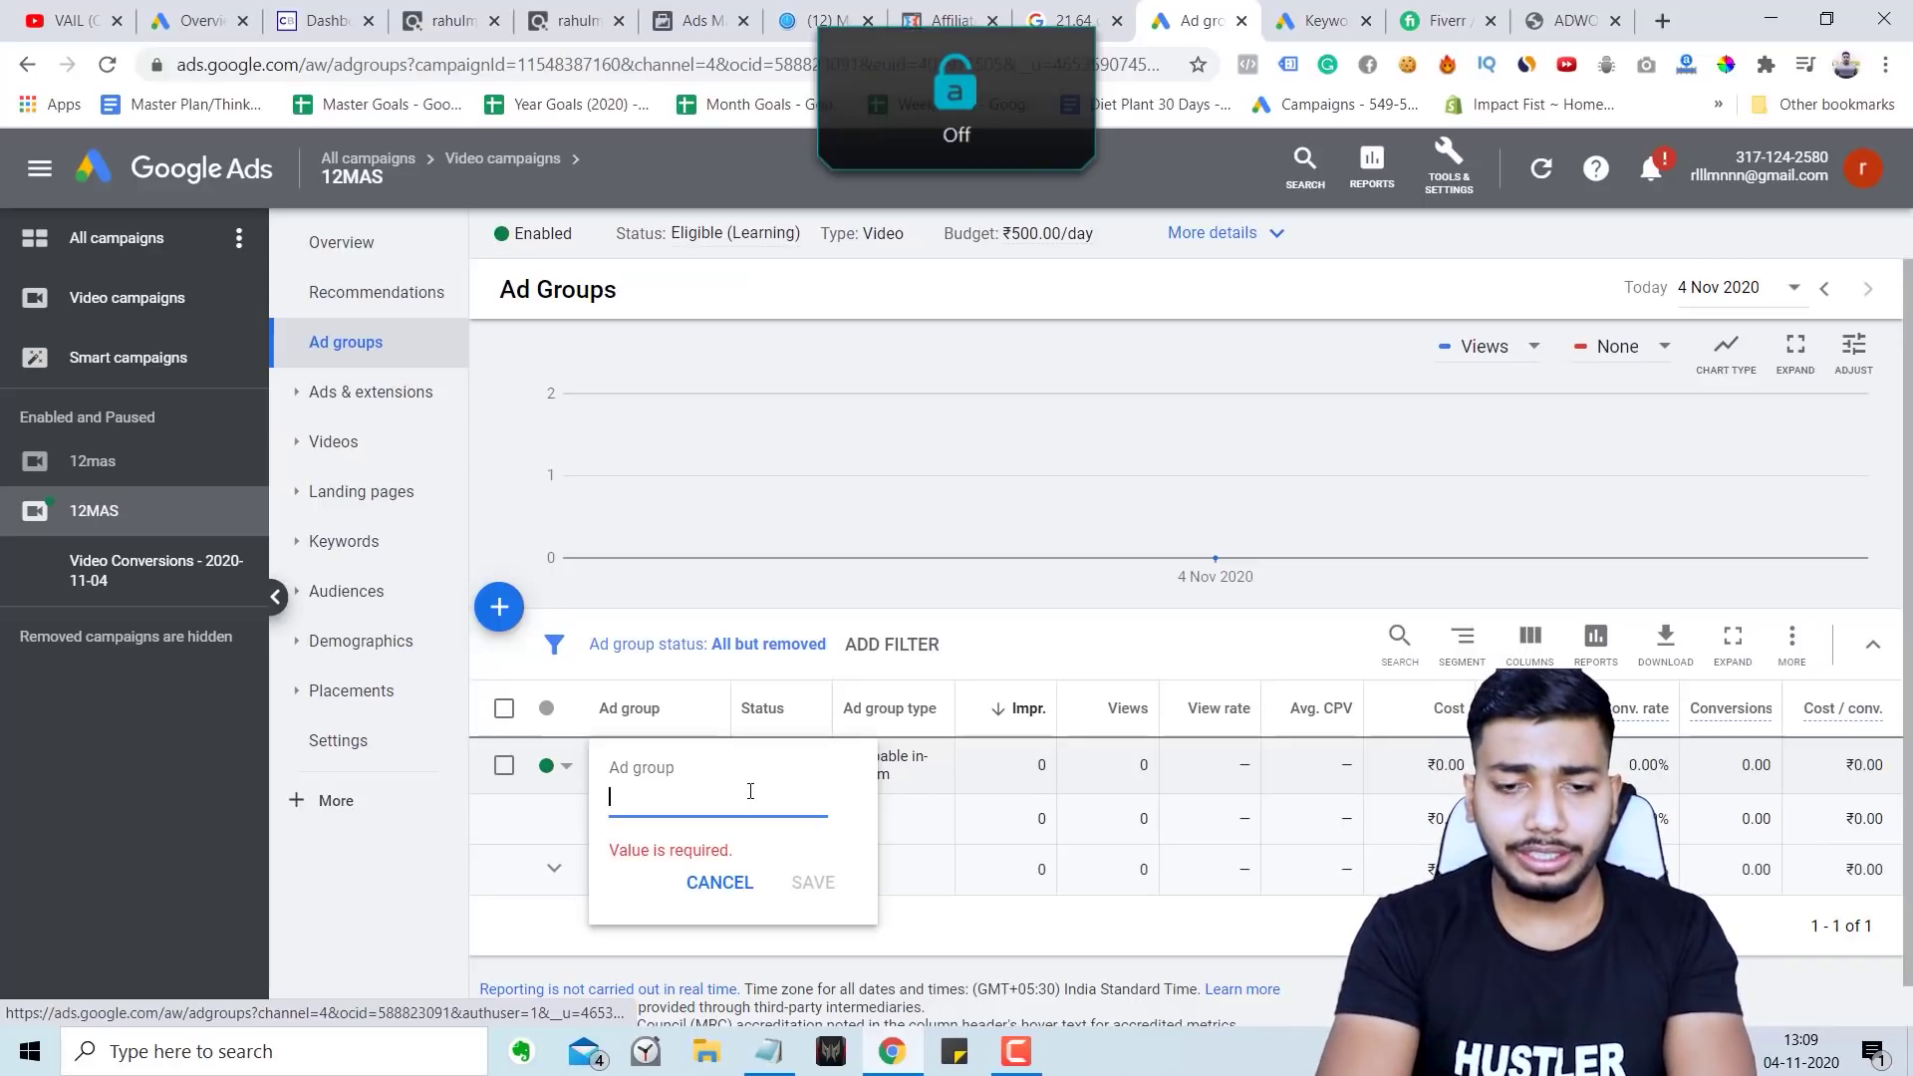
{"action": "type", "text": "Keywords"}
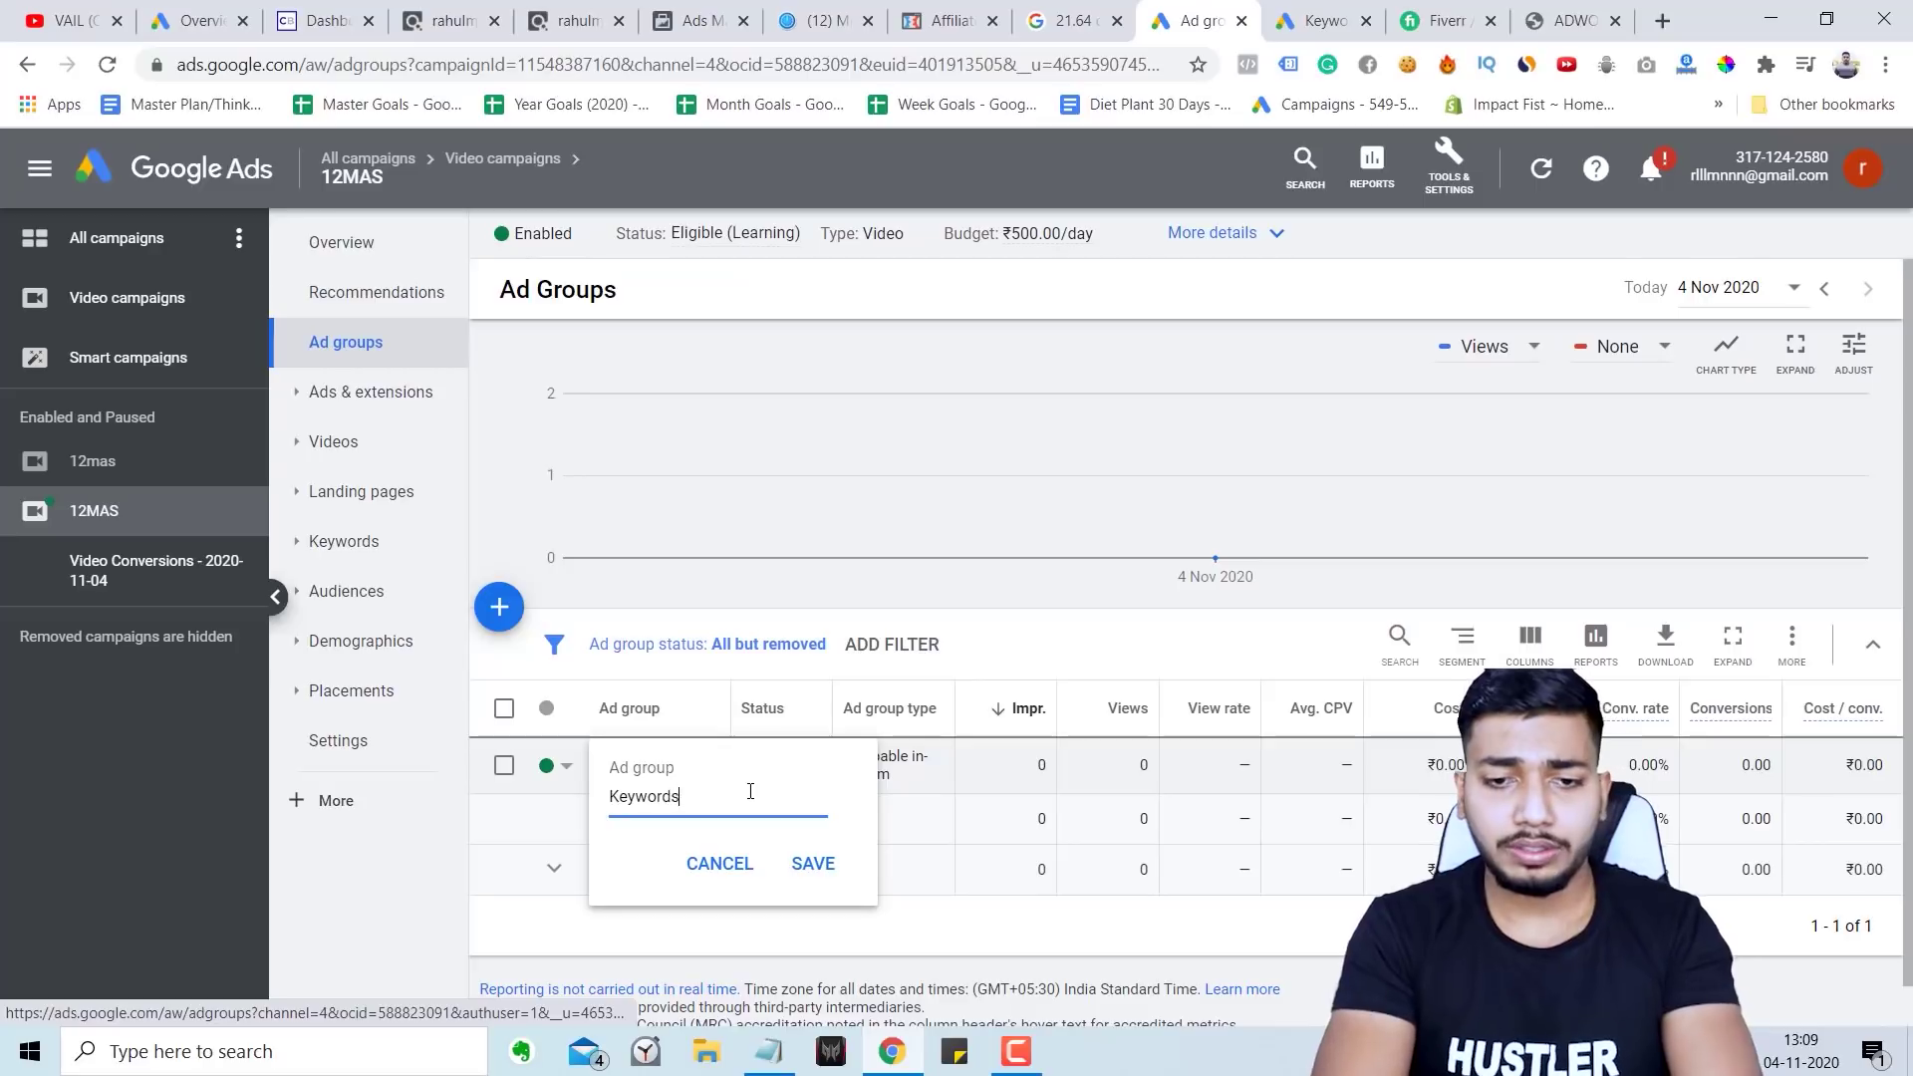
{"action": "left_click", "coordinate": [813, 863]}
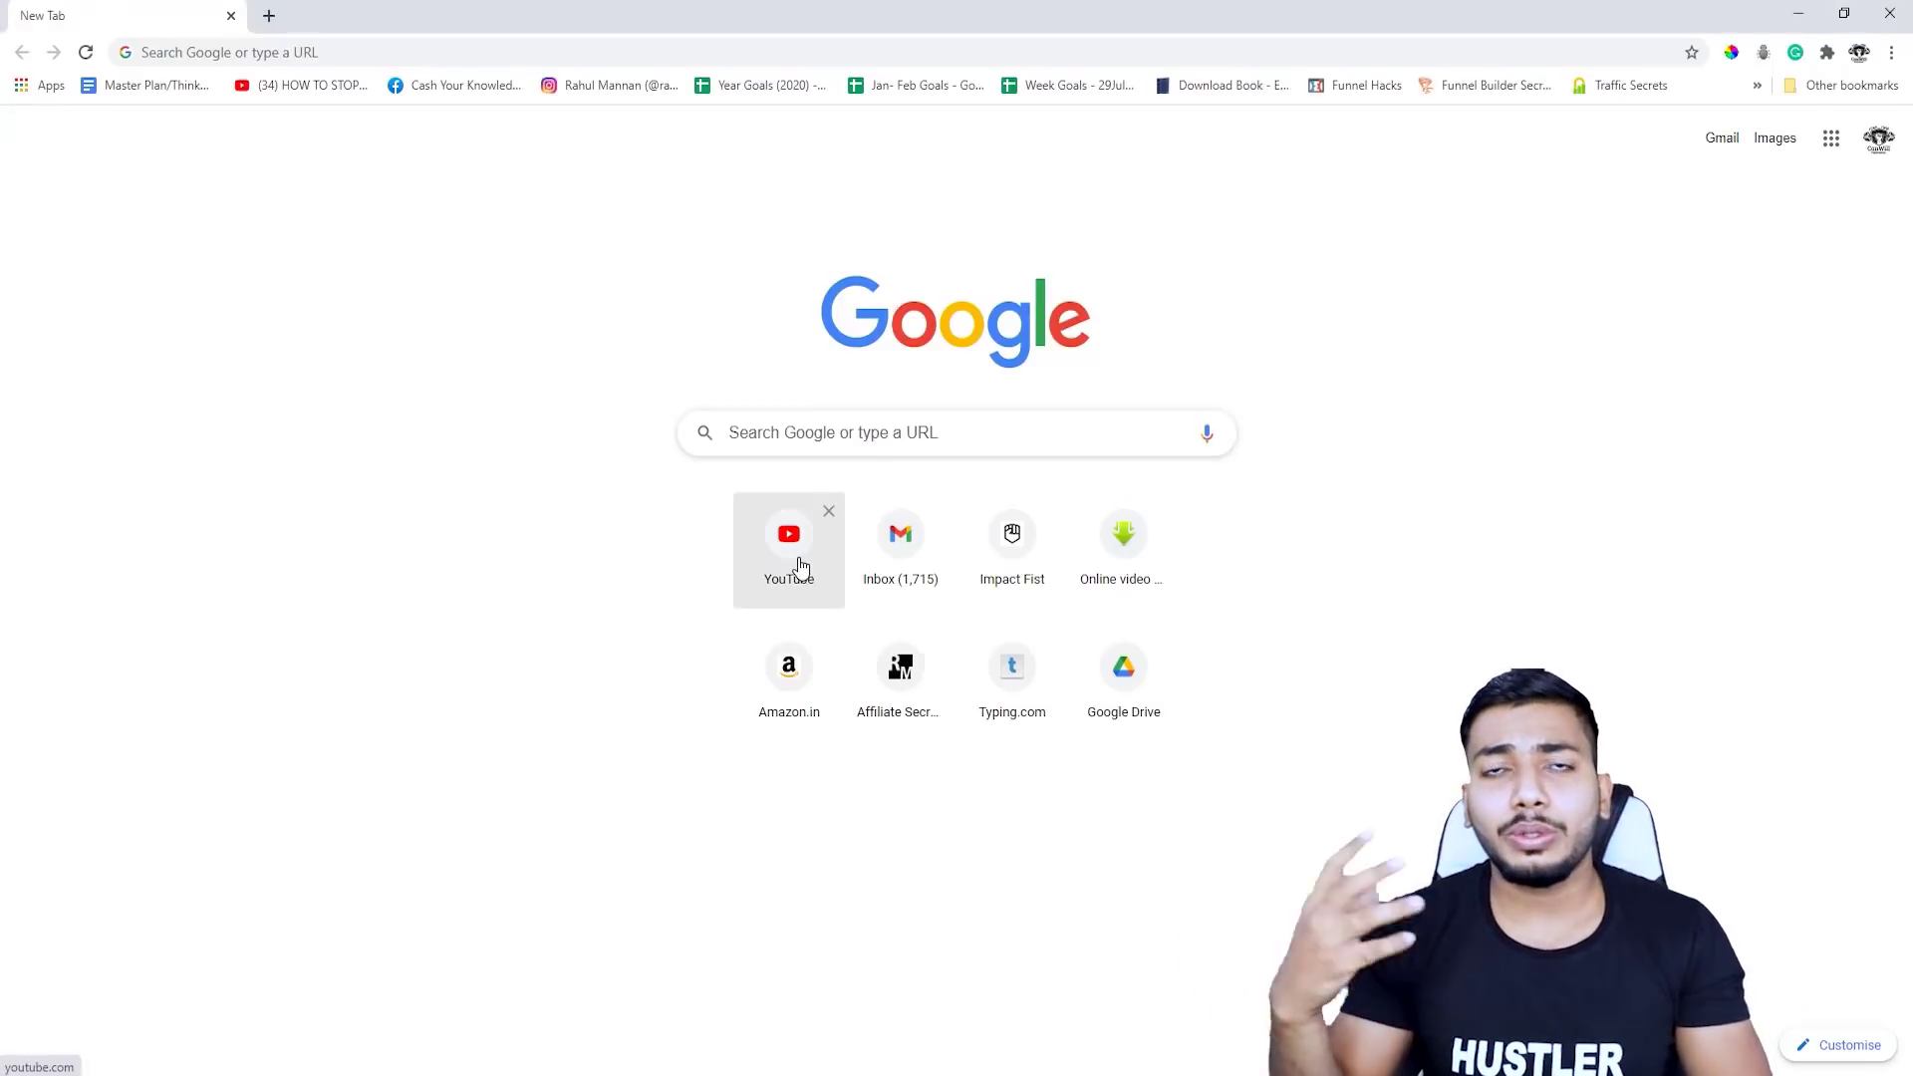
Step: Search YouTube for "google ad tutorial" and look through the results
{"action": "left_click", "coordinate": [797, 558]}
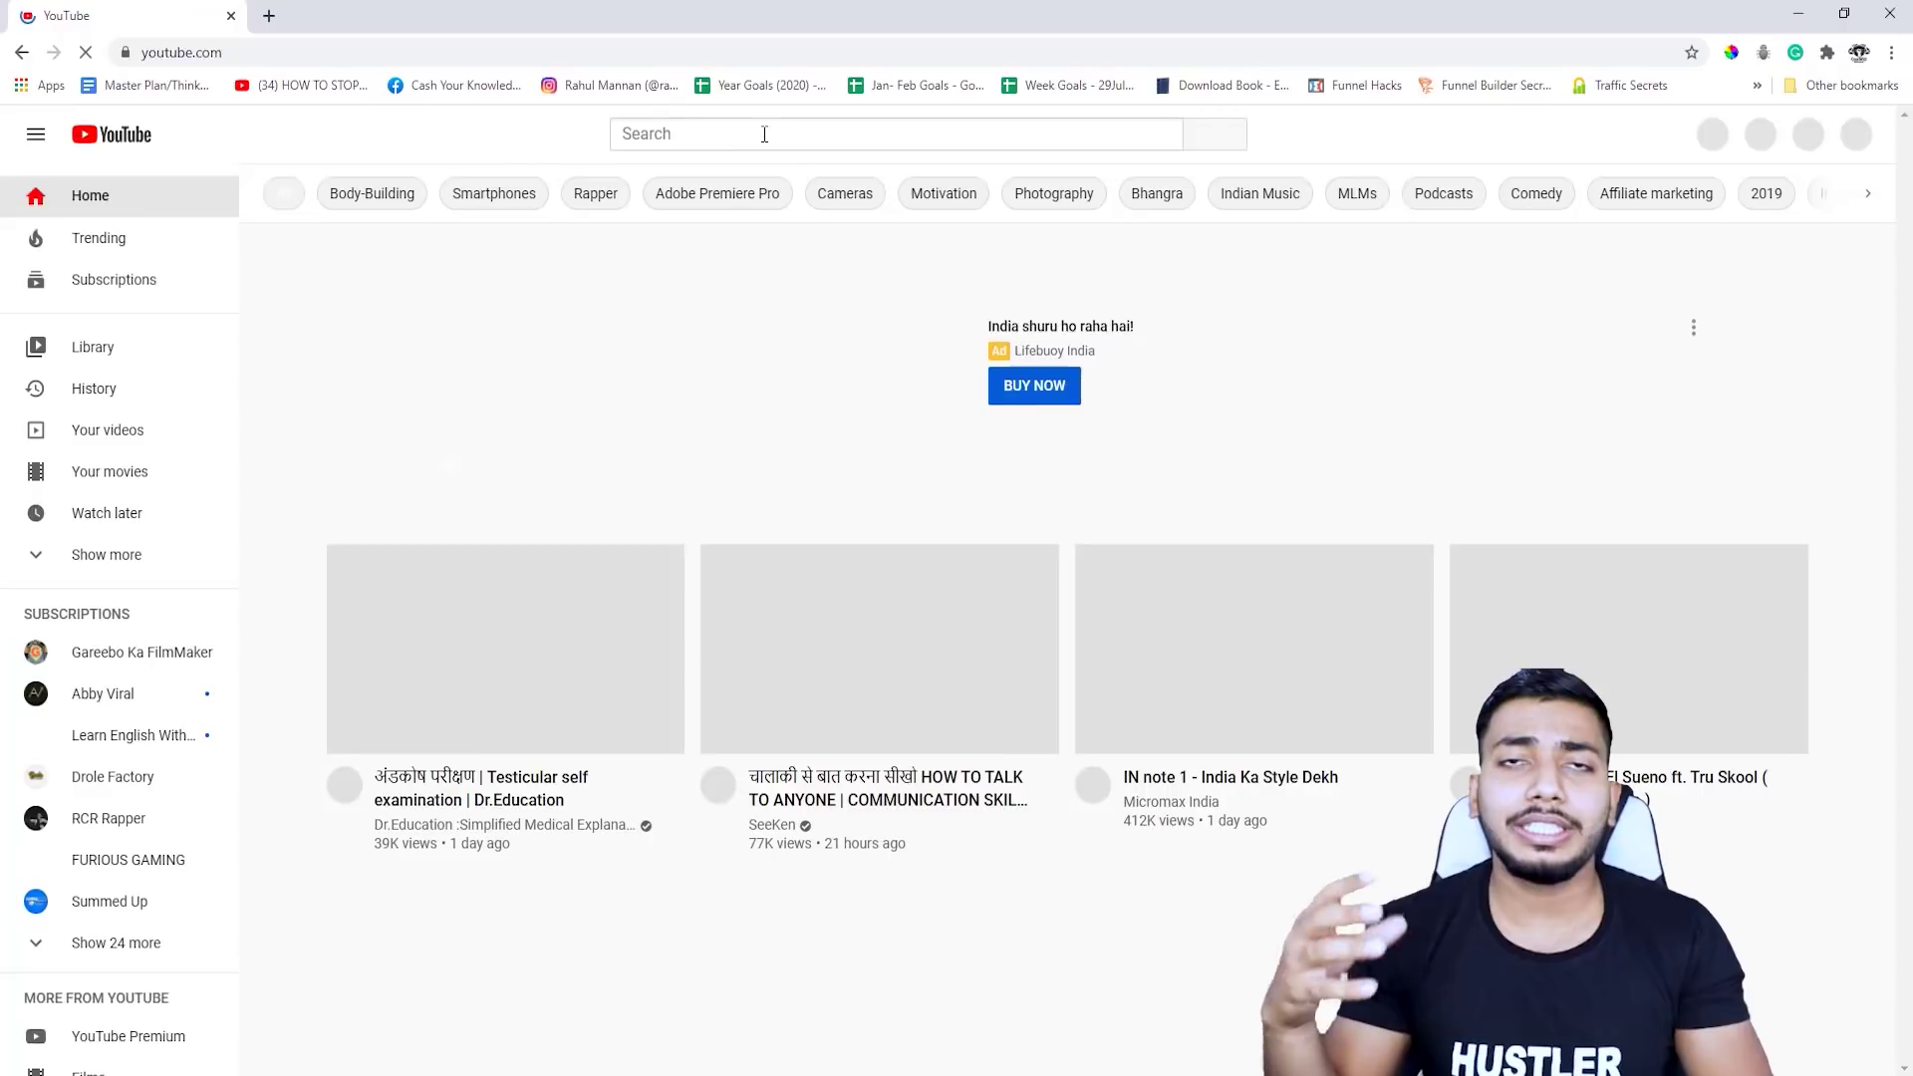
{"action": "left_click", "coordinate": [762, 133]}
{"action": "type", "text": "google ad tutorial"}
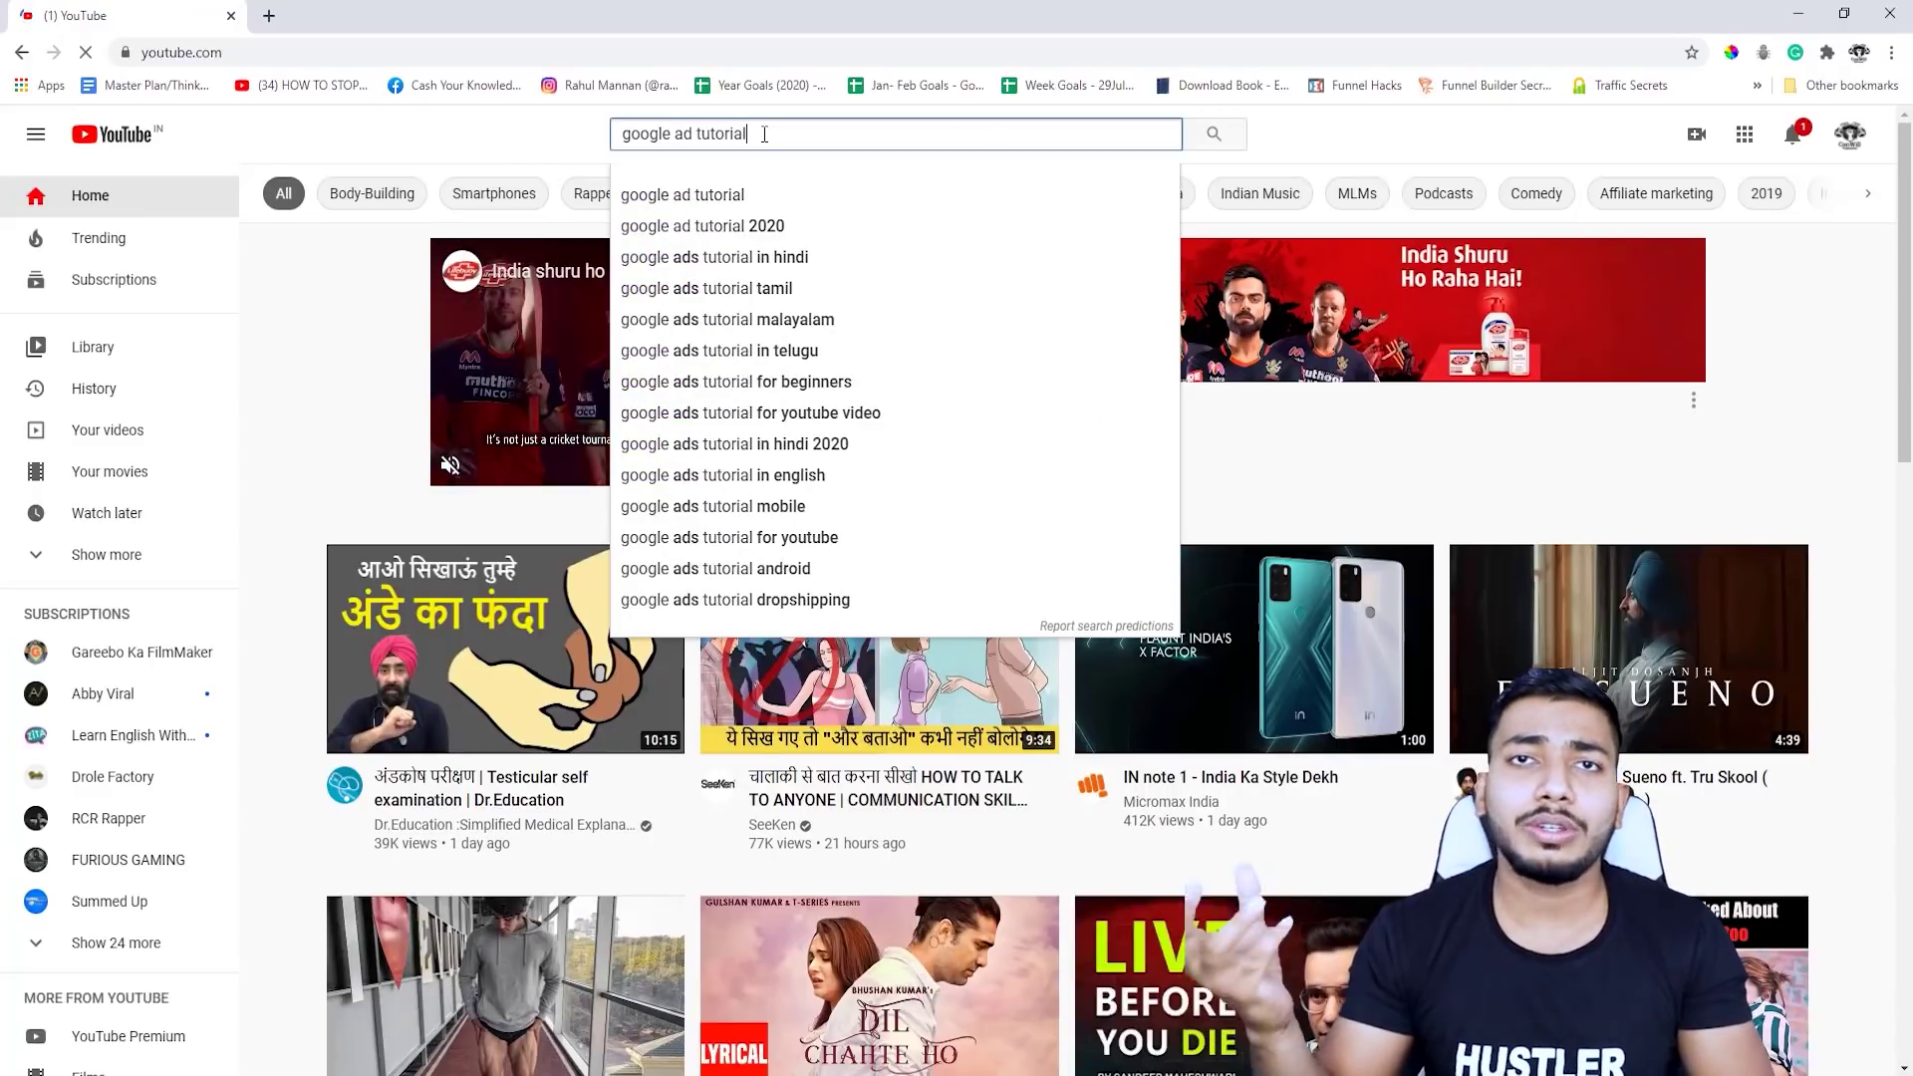
{"action": "key", "text": "Return"}
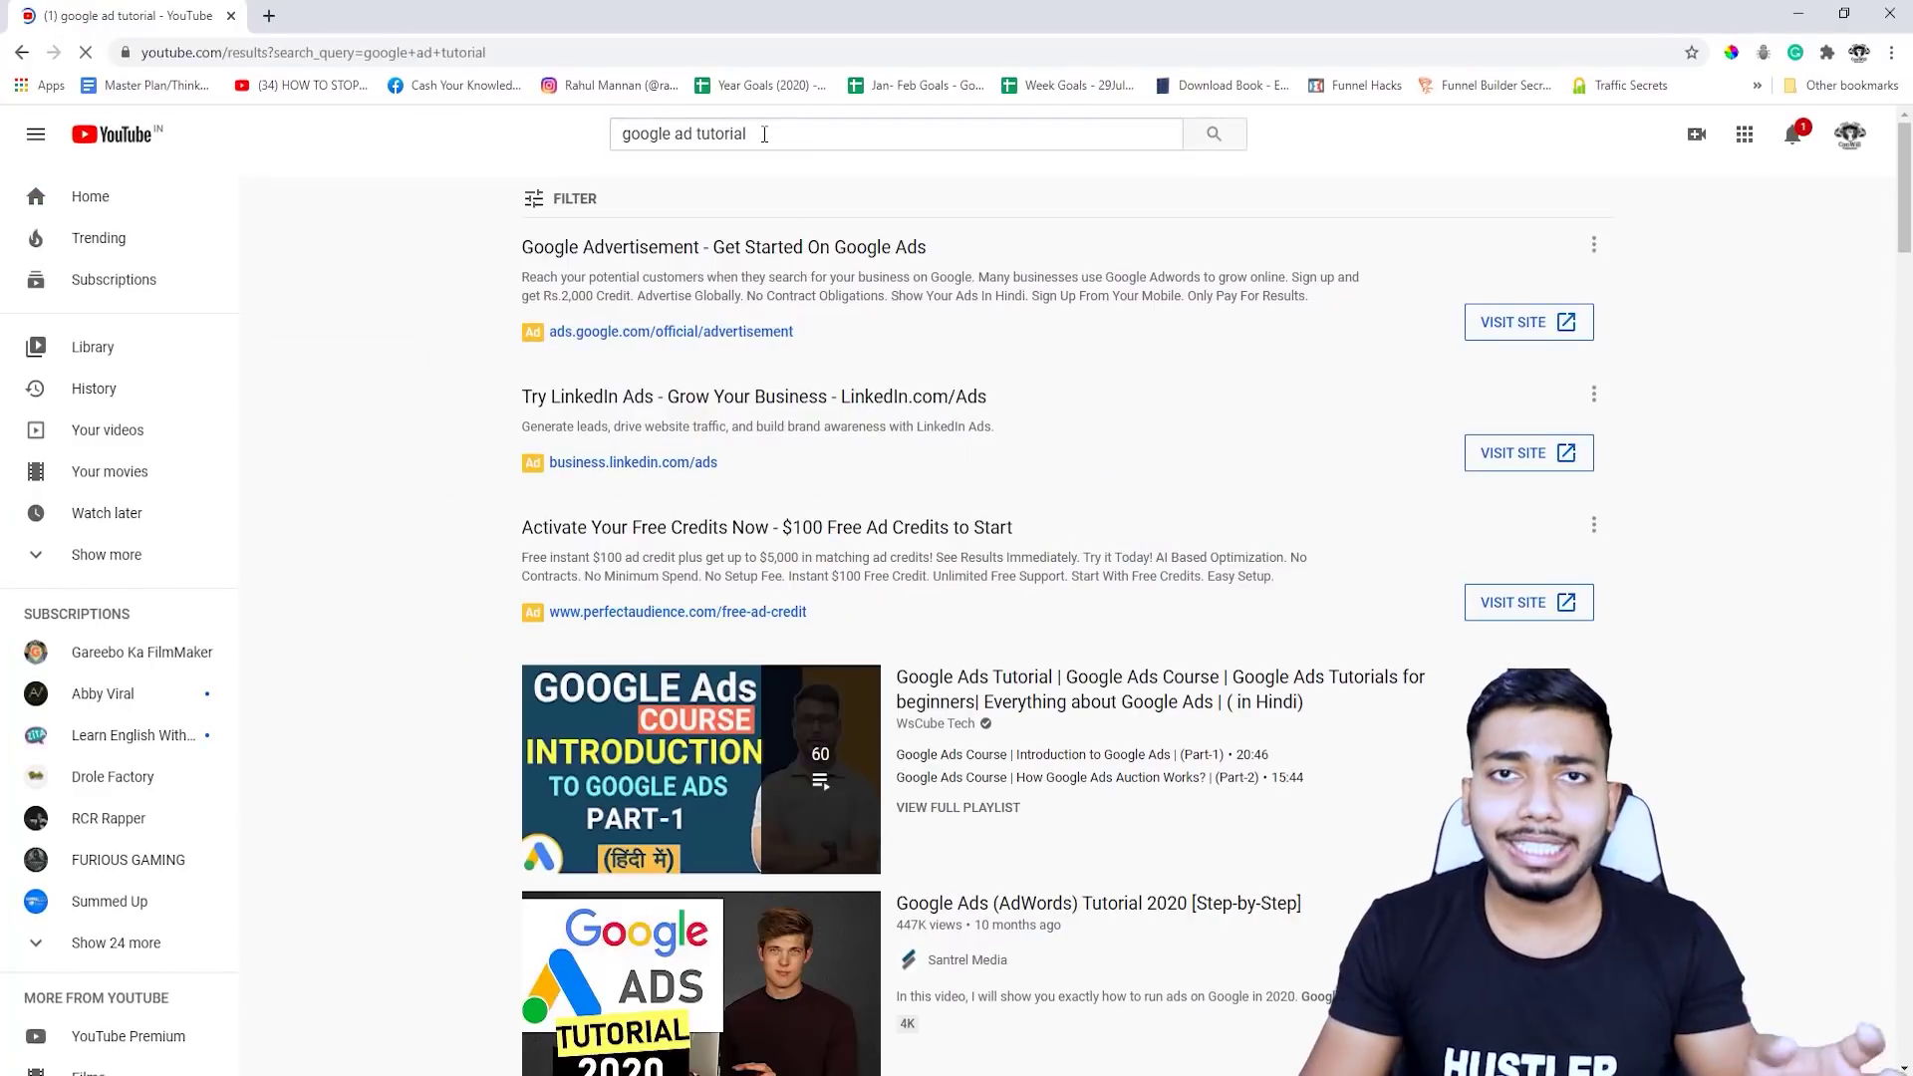
{"action": "scroll", "coordinate": [1362, 705], "scroll_direction": "down", "scroll_amount": 8}
{"action": "scroll", "coordinate": [1362, 705], "scroll_direction": "down", "scroll_amount": 20}
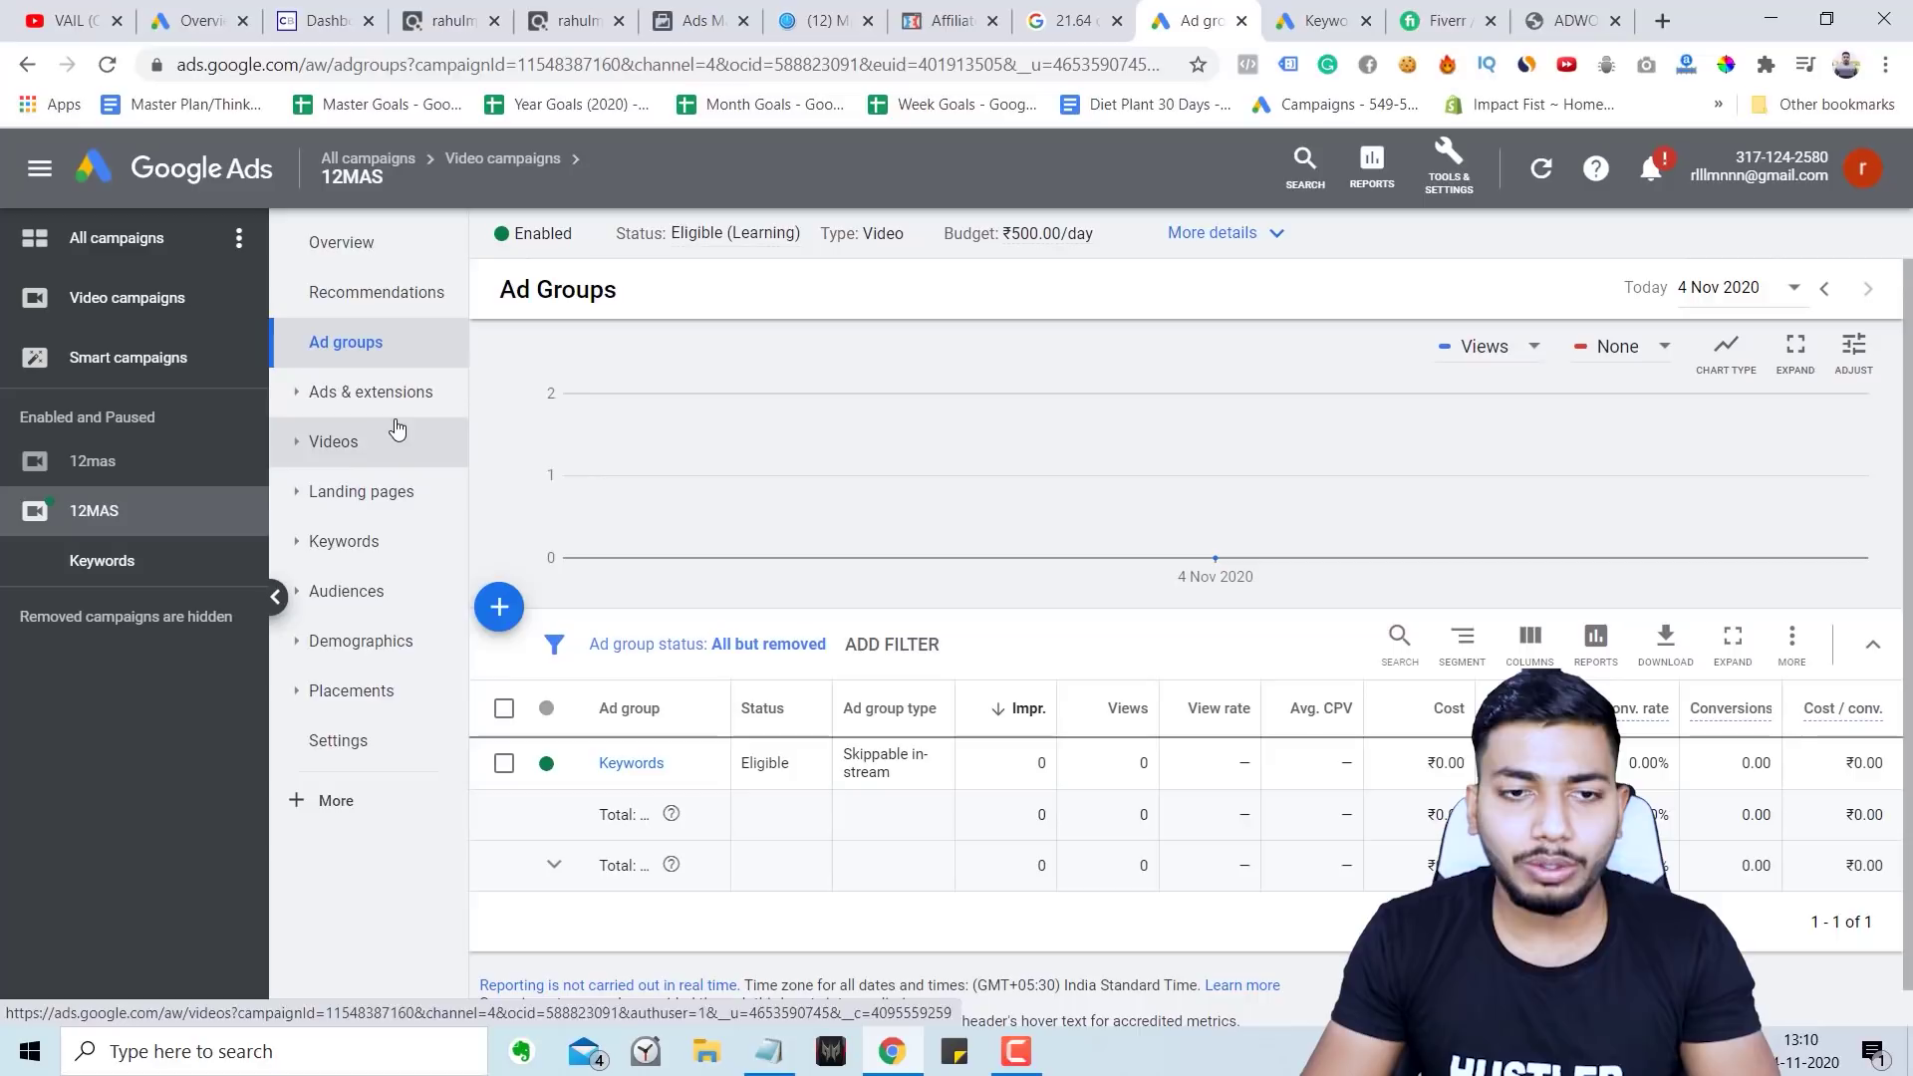
Step: Duplicate the Keywords ad group by copying and pasting it within the 12MAS campaign
{"action": "left_click", "coordinate": [373, 391]}
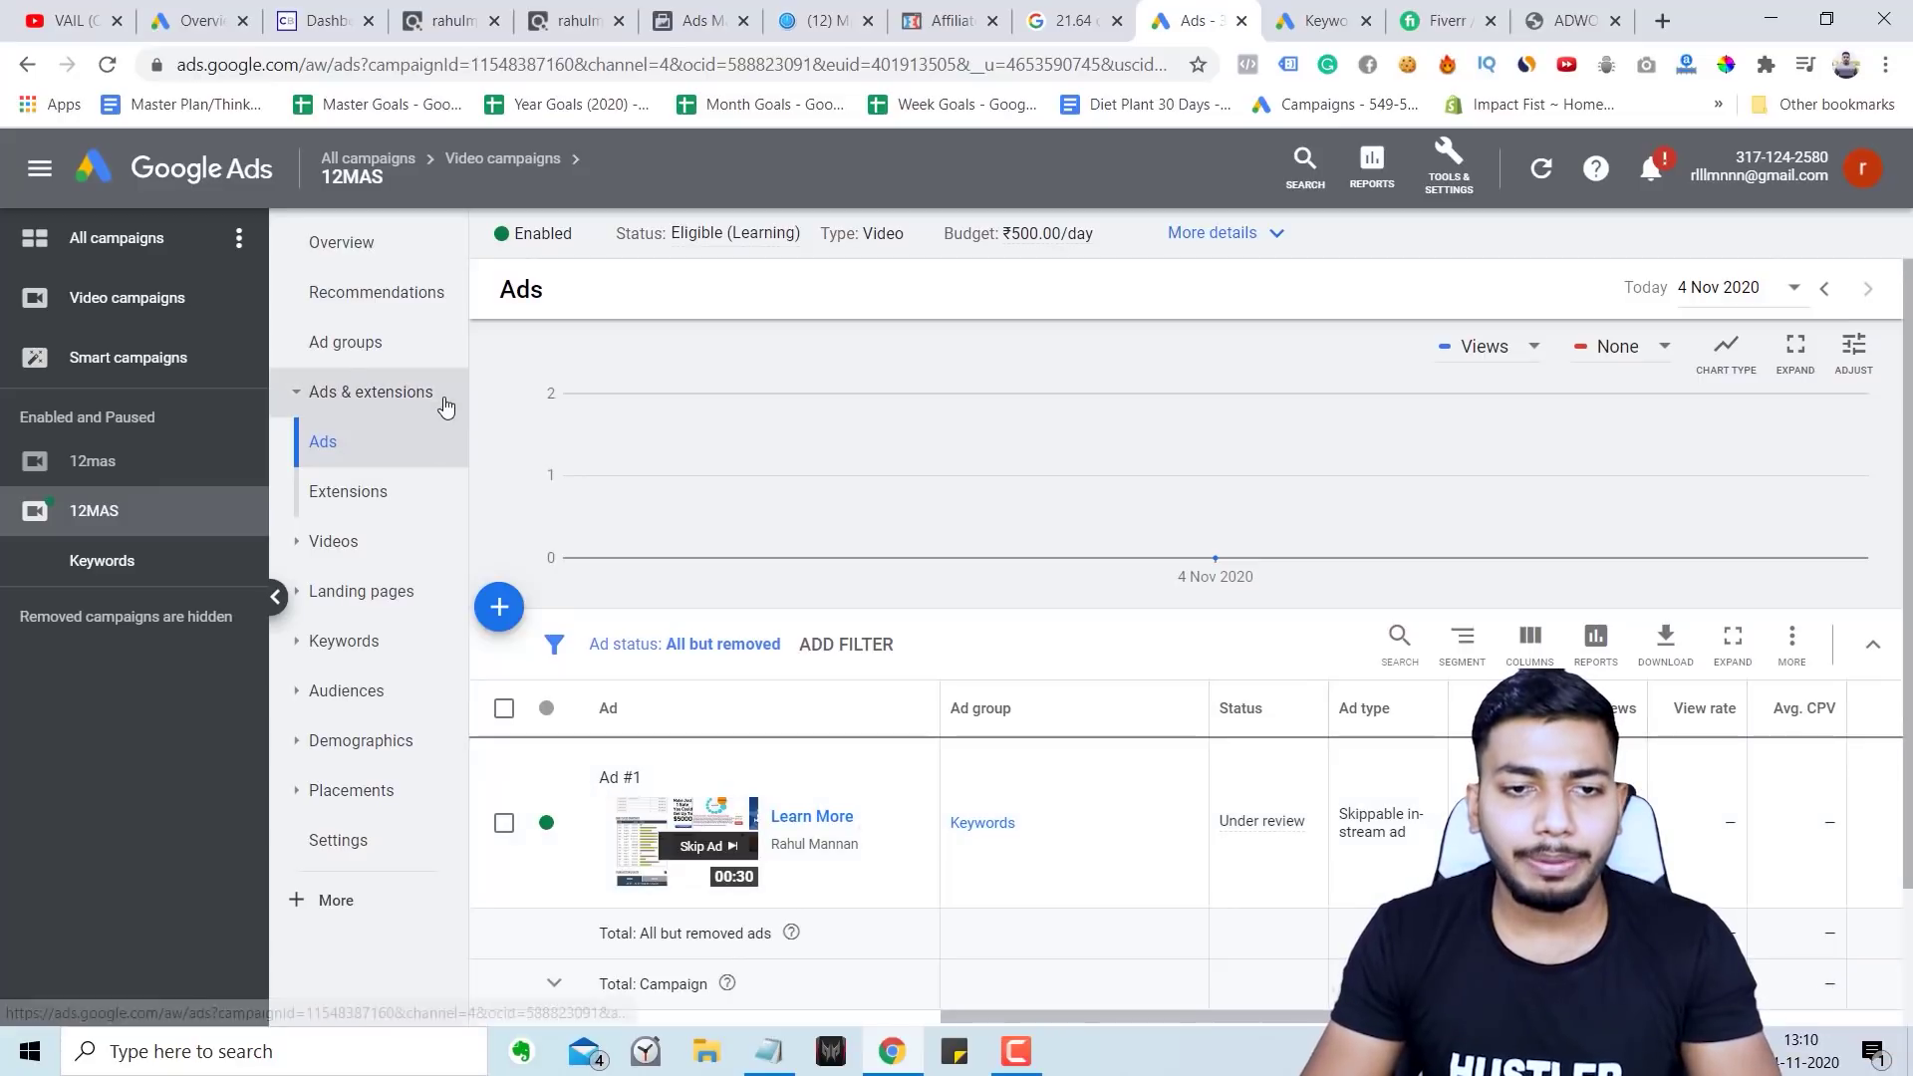
{"action": "left_click", "coordinate": [418, 342]}
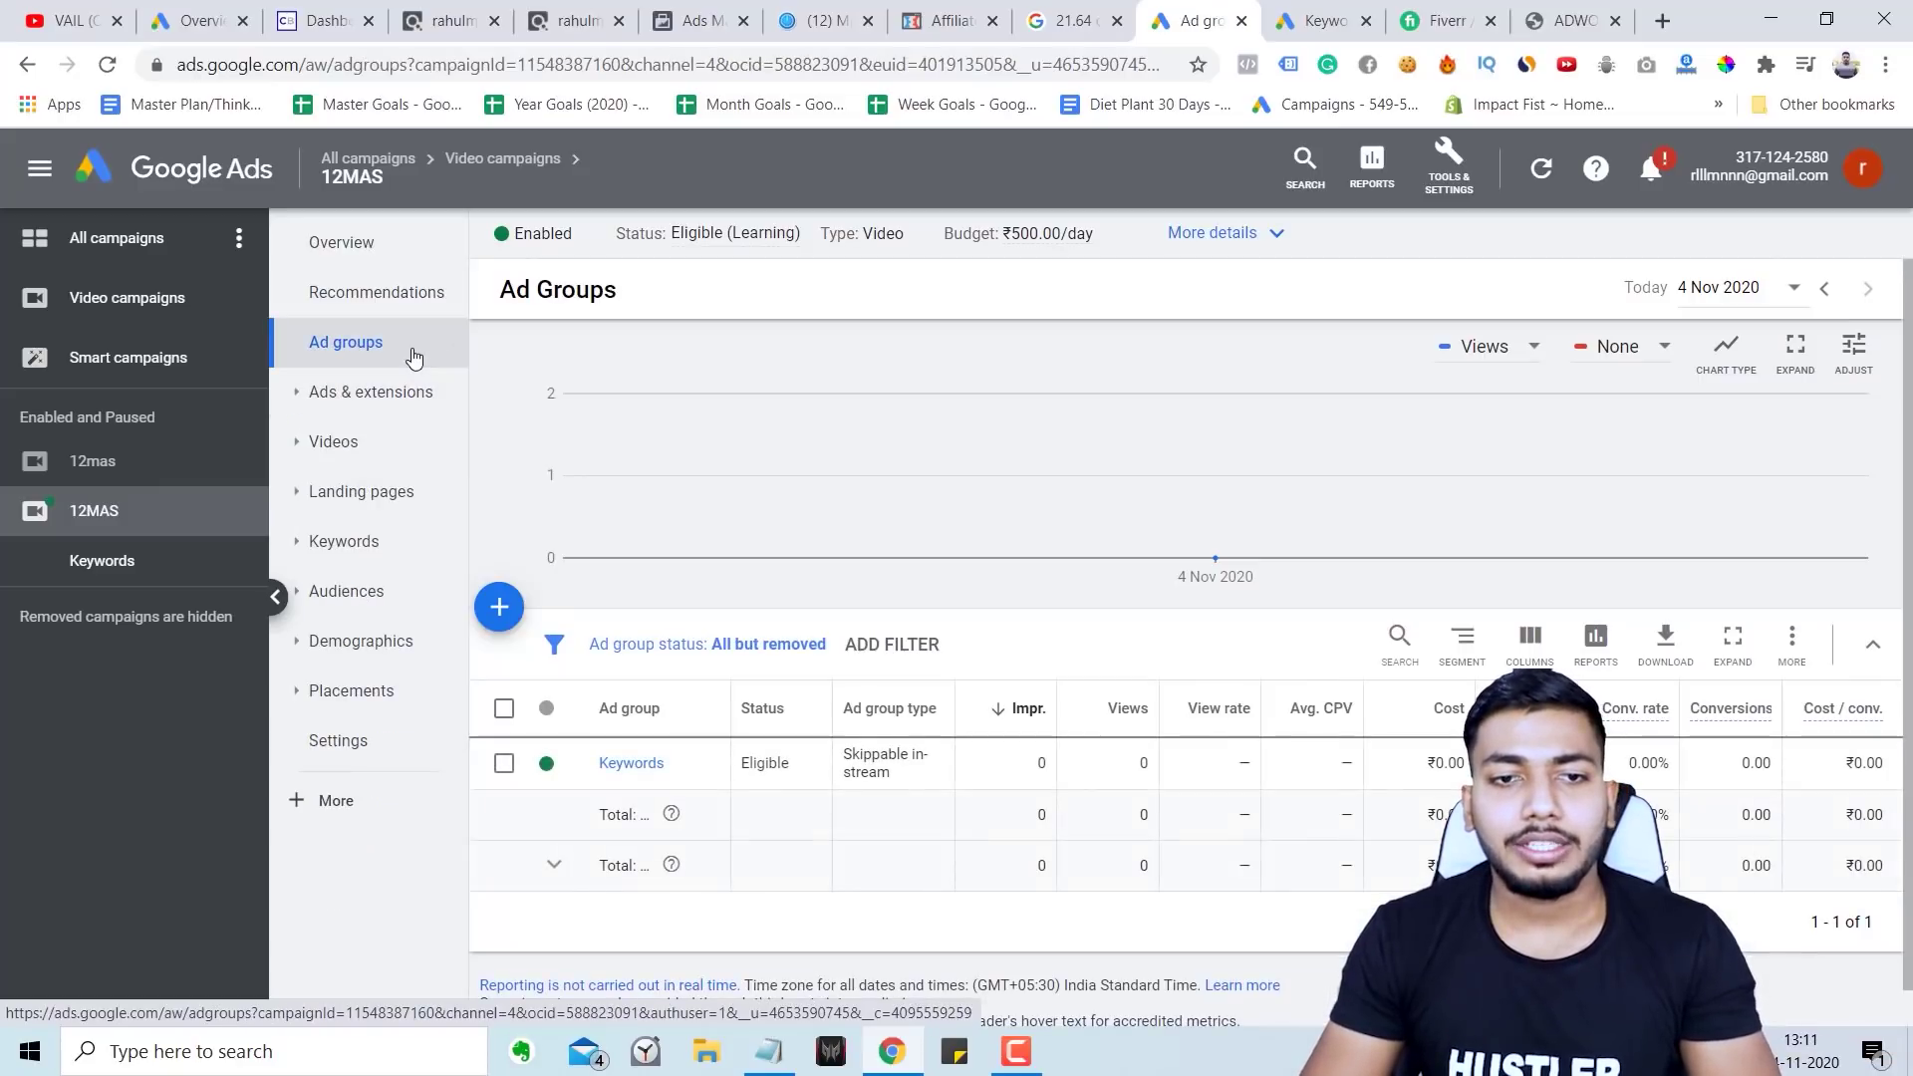
{"action": "left_click", "coordinate": [503, 763]}
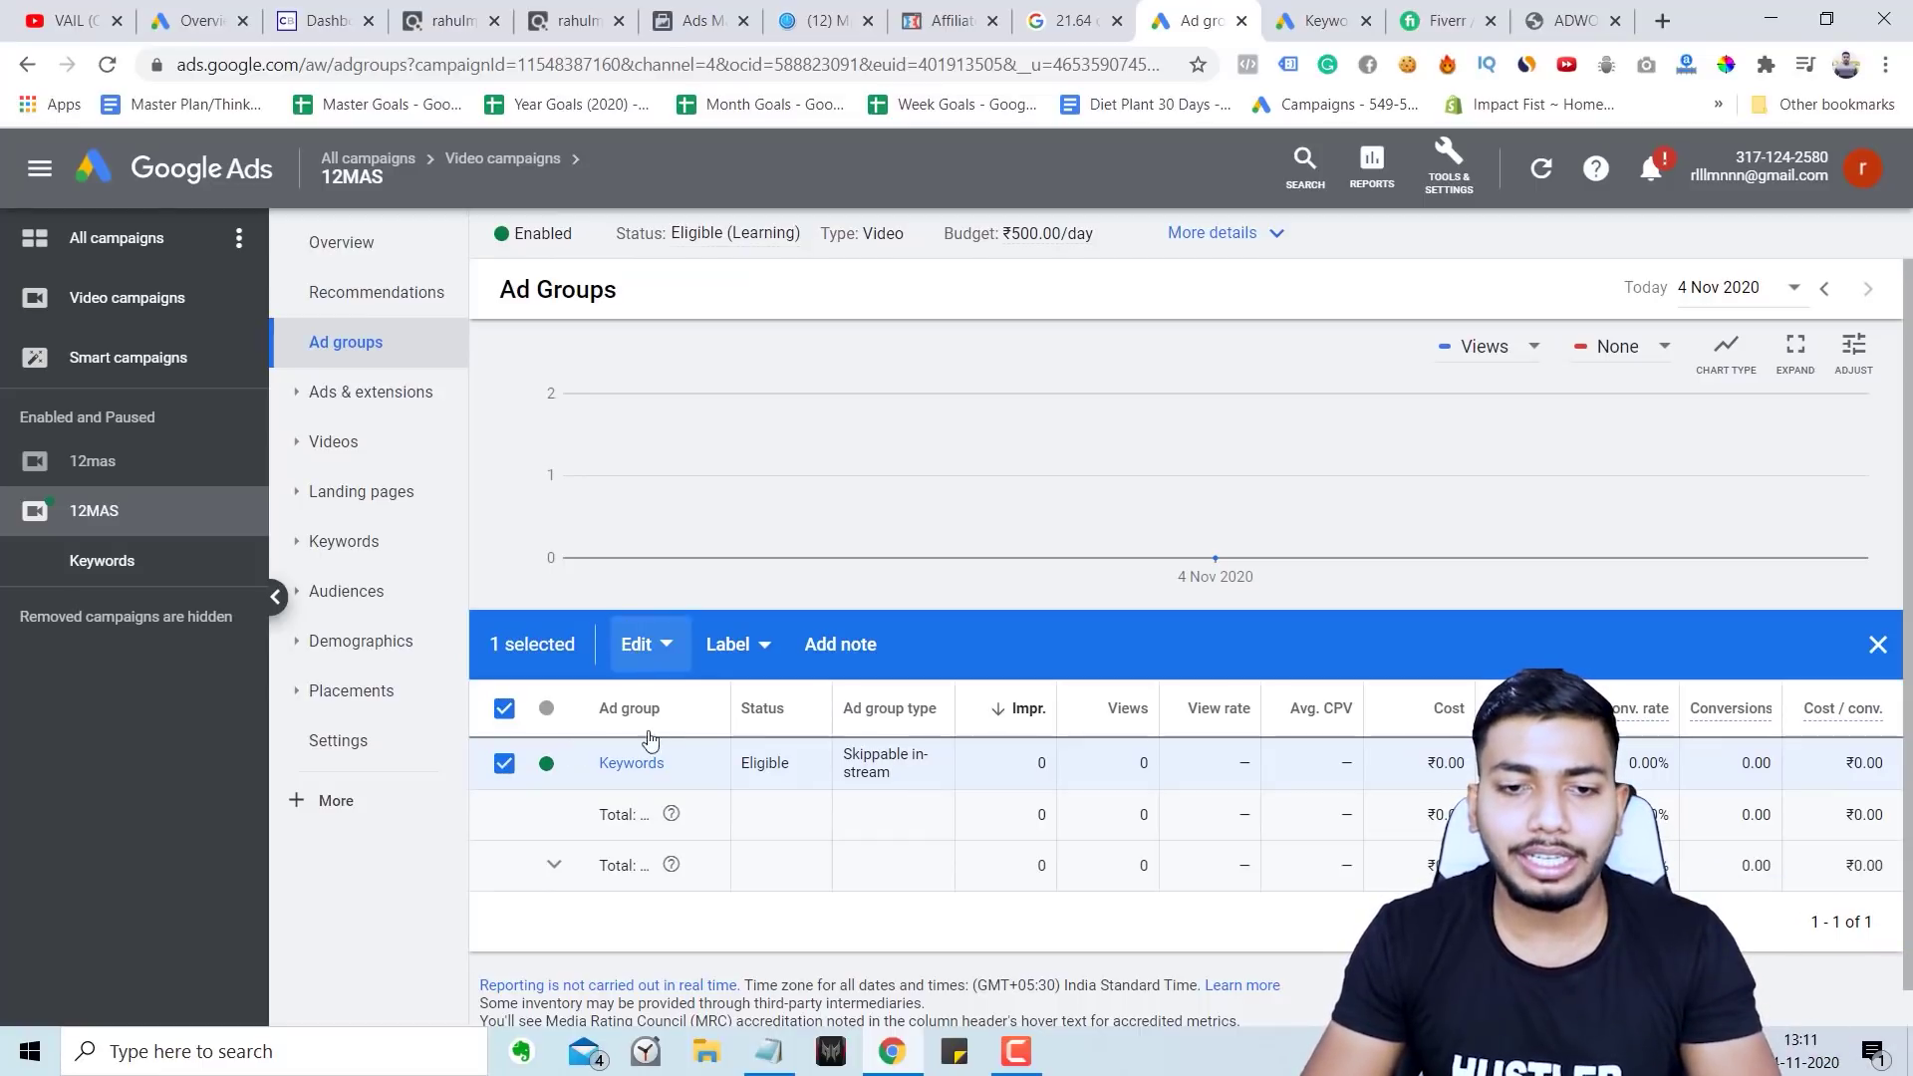
{"action": "left_click", "coordinate": [646, 645]}
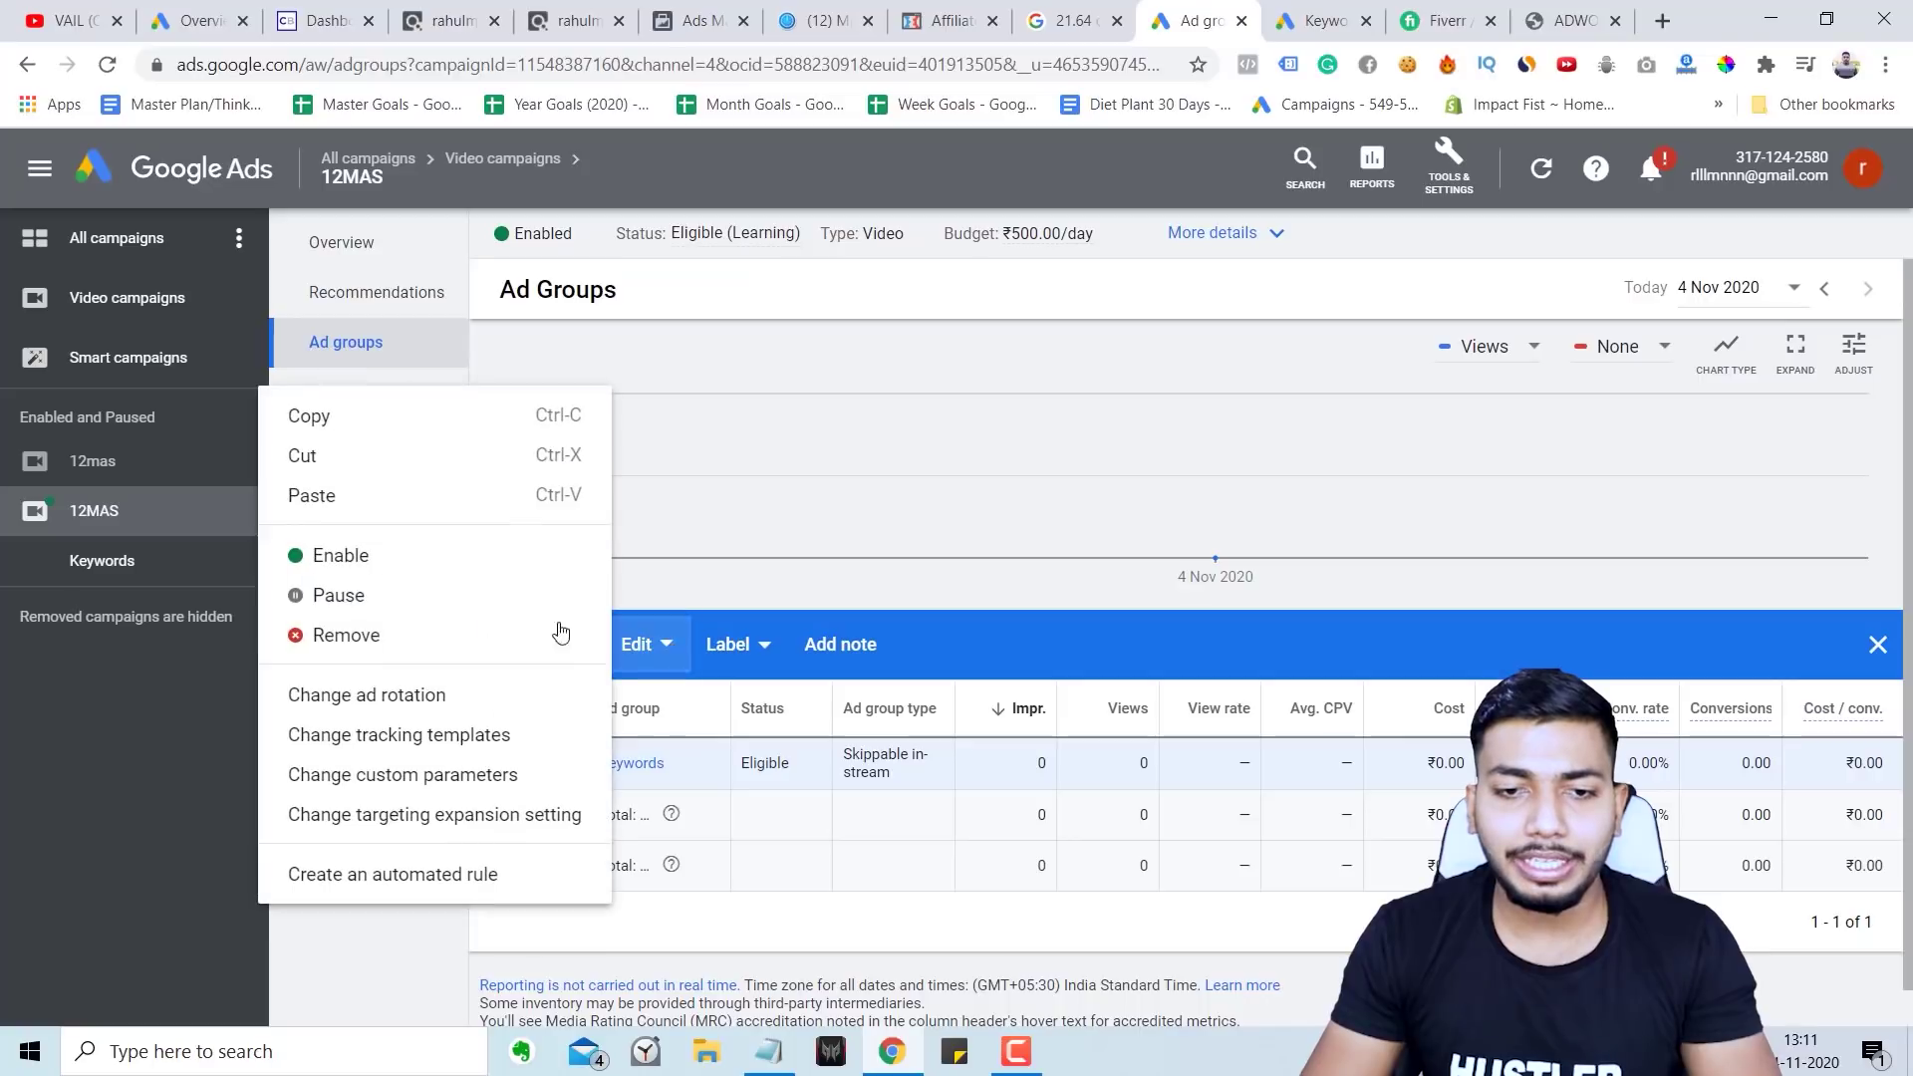
{"action": "left_click", "coordinate": [337, 418]}
{"action": "left_click", "coordinate": [657, 643]}
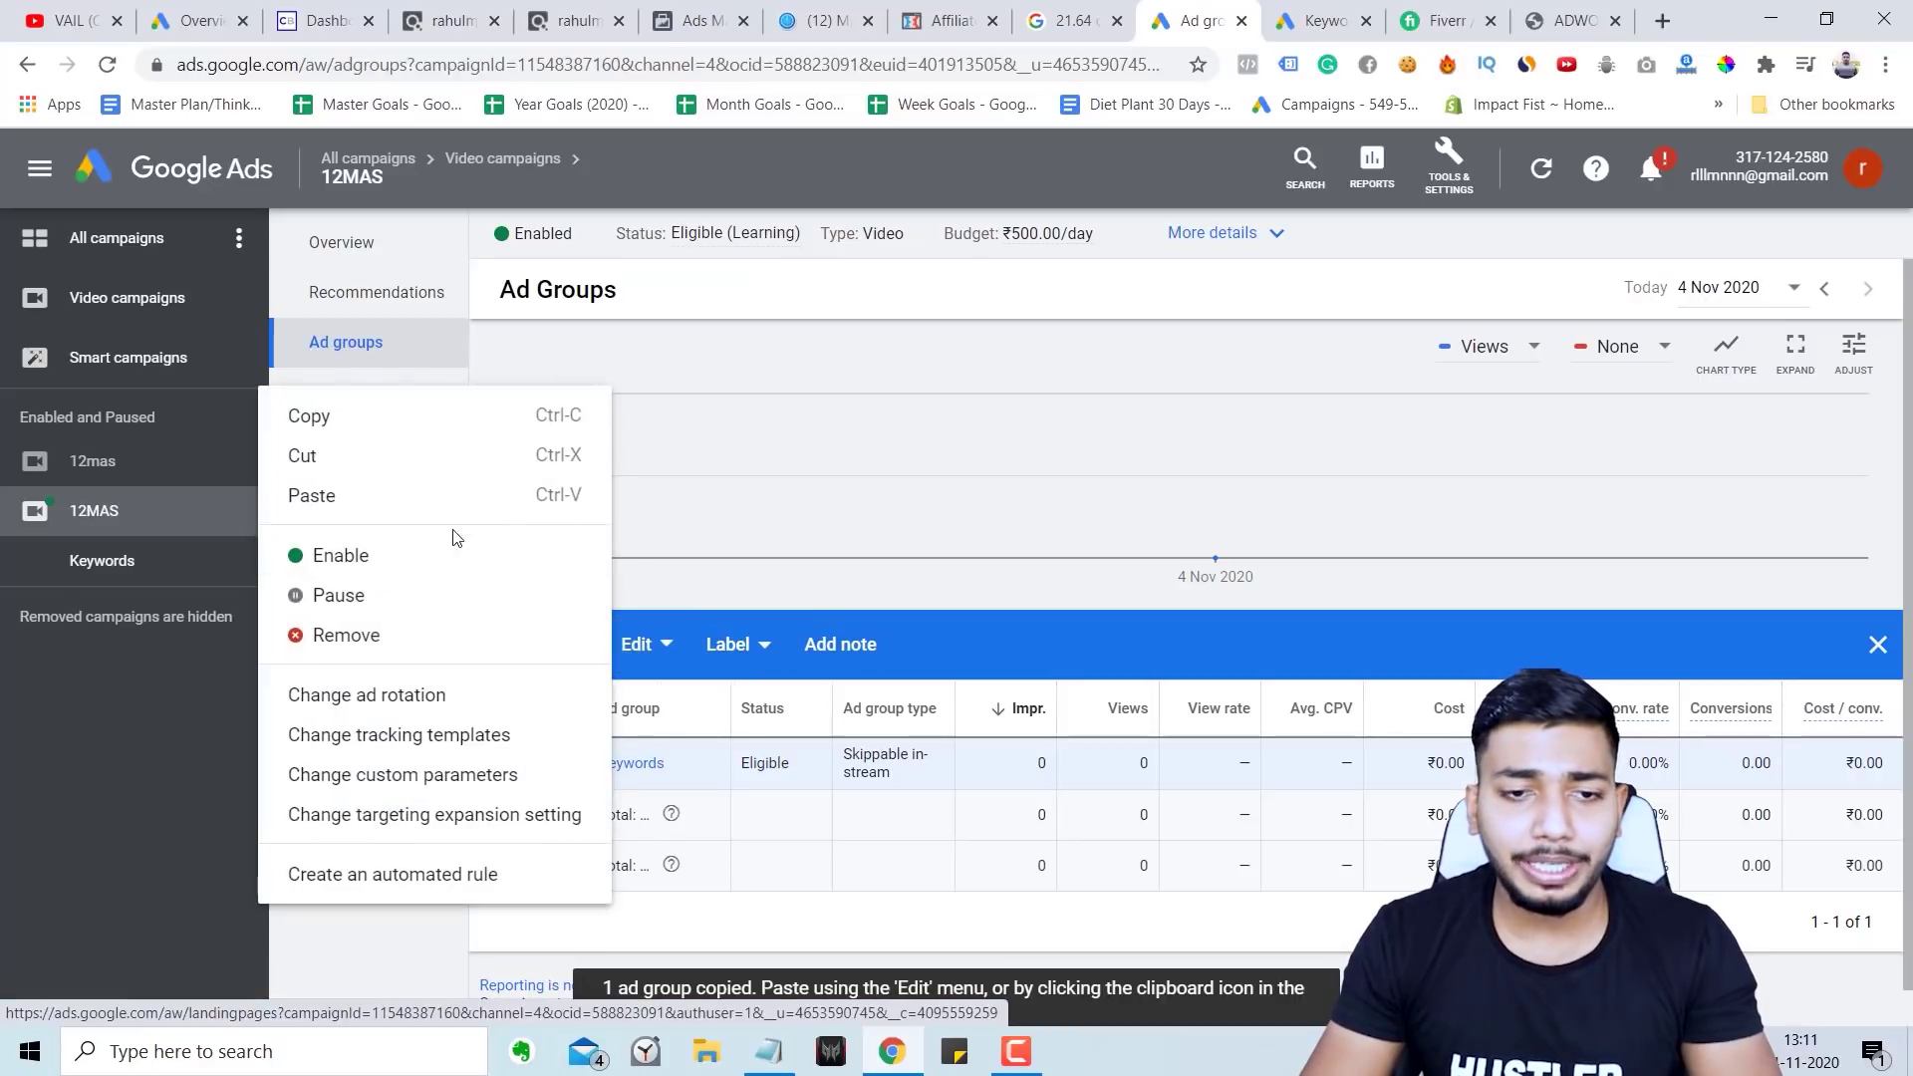
{"action": "left_click", "coordinate": [366, 497]}
{"action": "left_click", "coordinate": [1350, 847]}
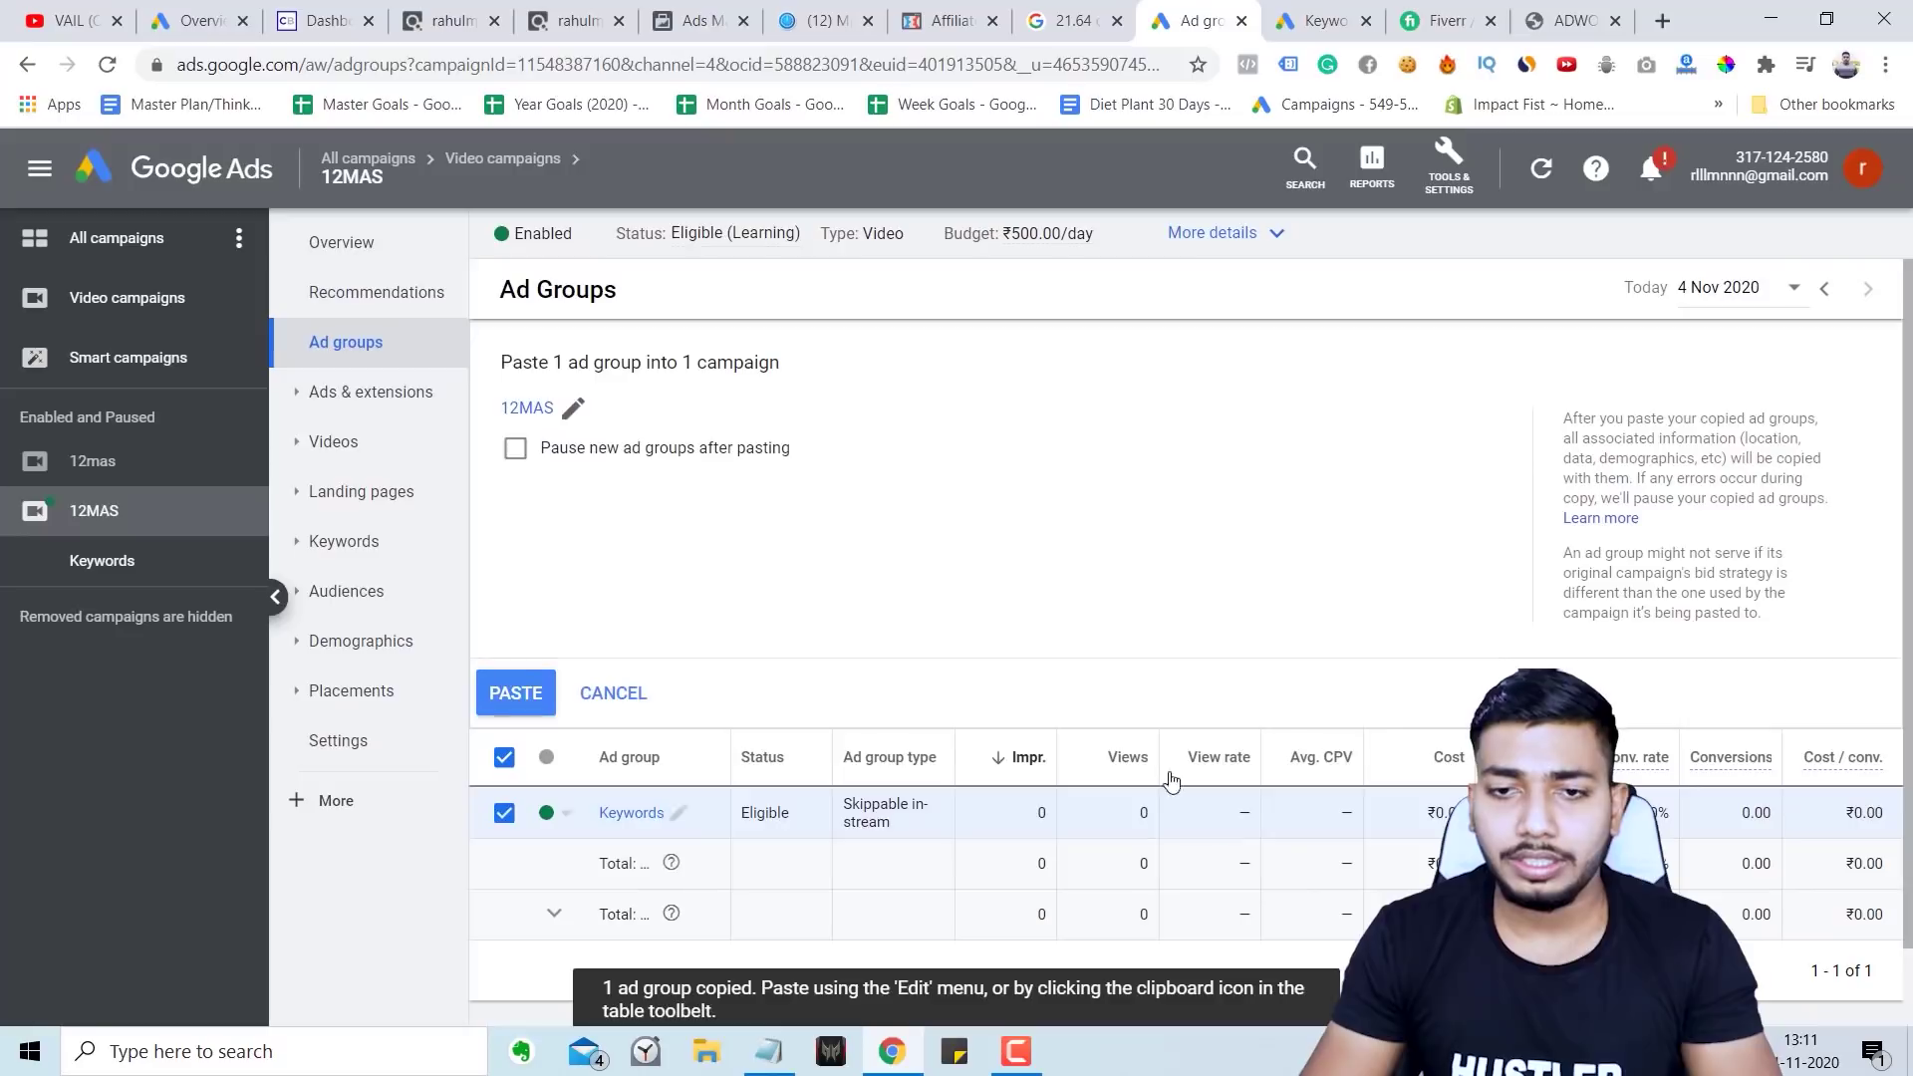
{"action": "left_click", "coordinate": [508, 692]}
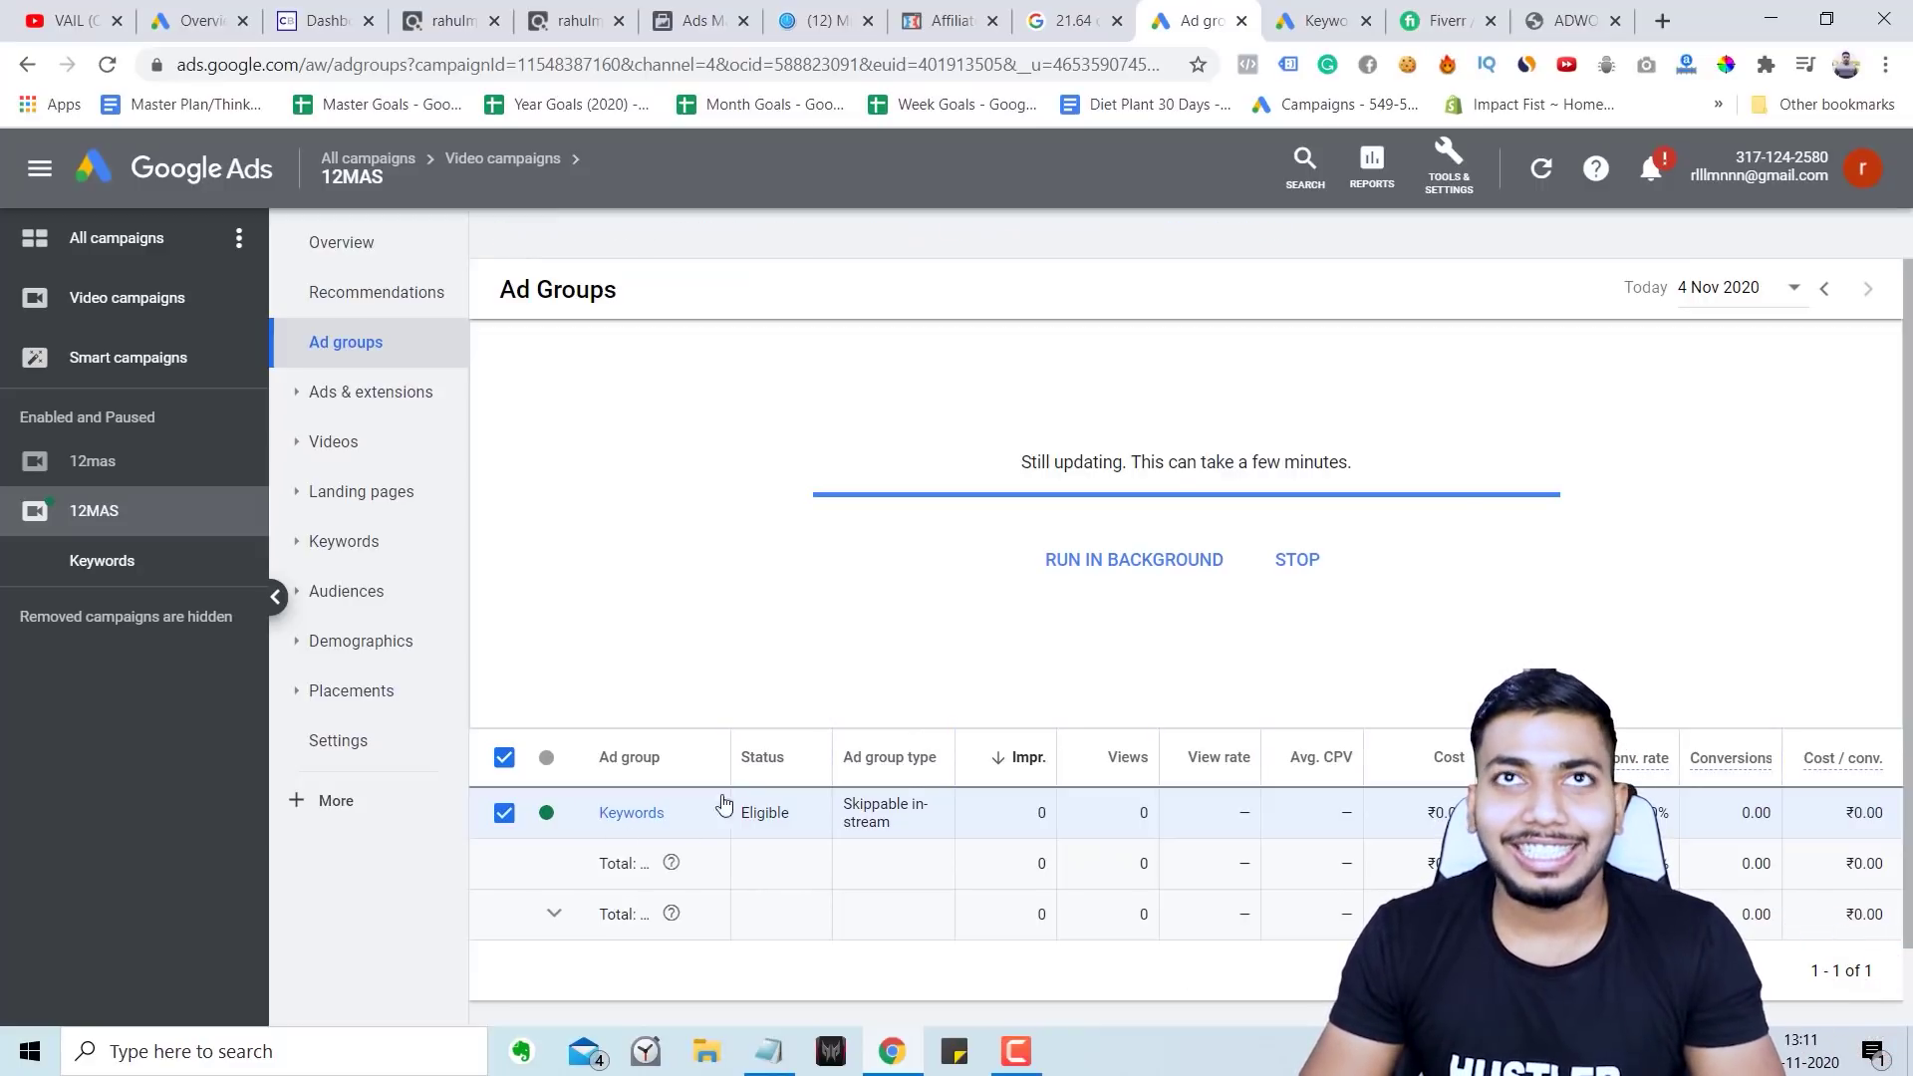
{"action": "scroll", "coordinate": [578, 780], "scroll_direction": "down", "scroll_amount": 1}
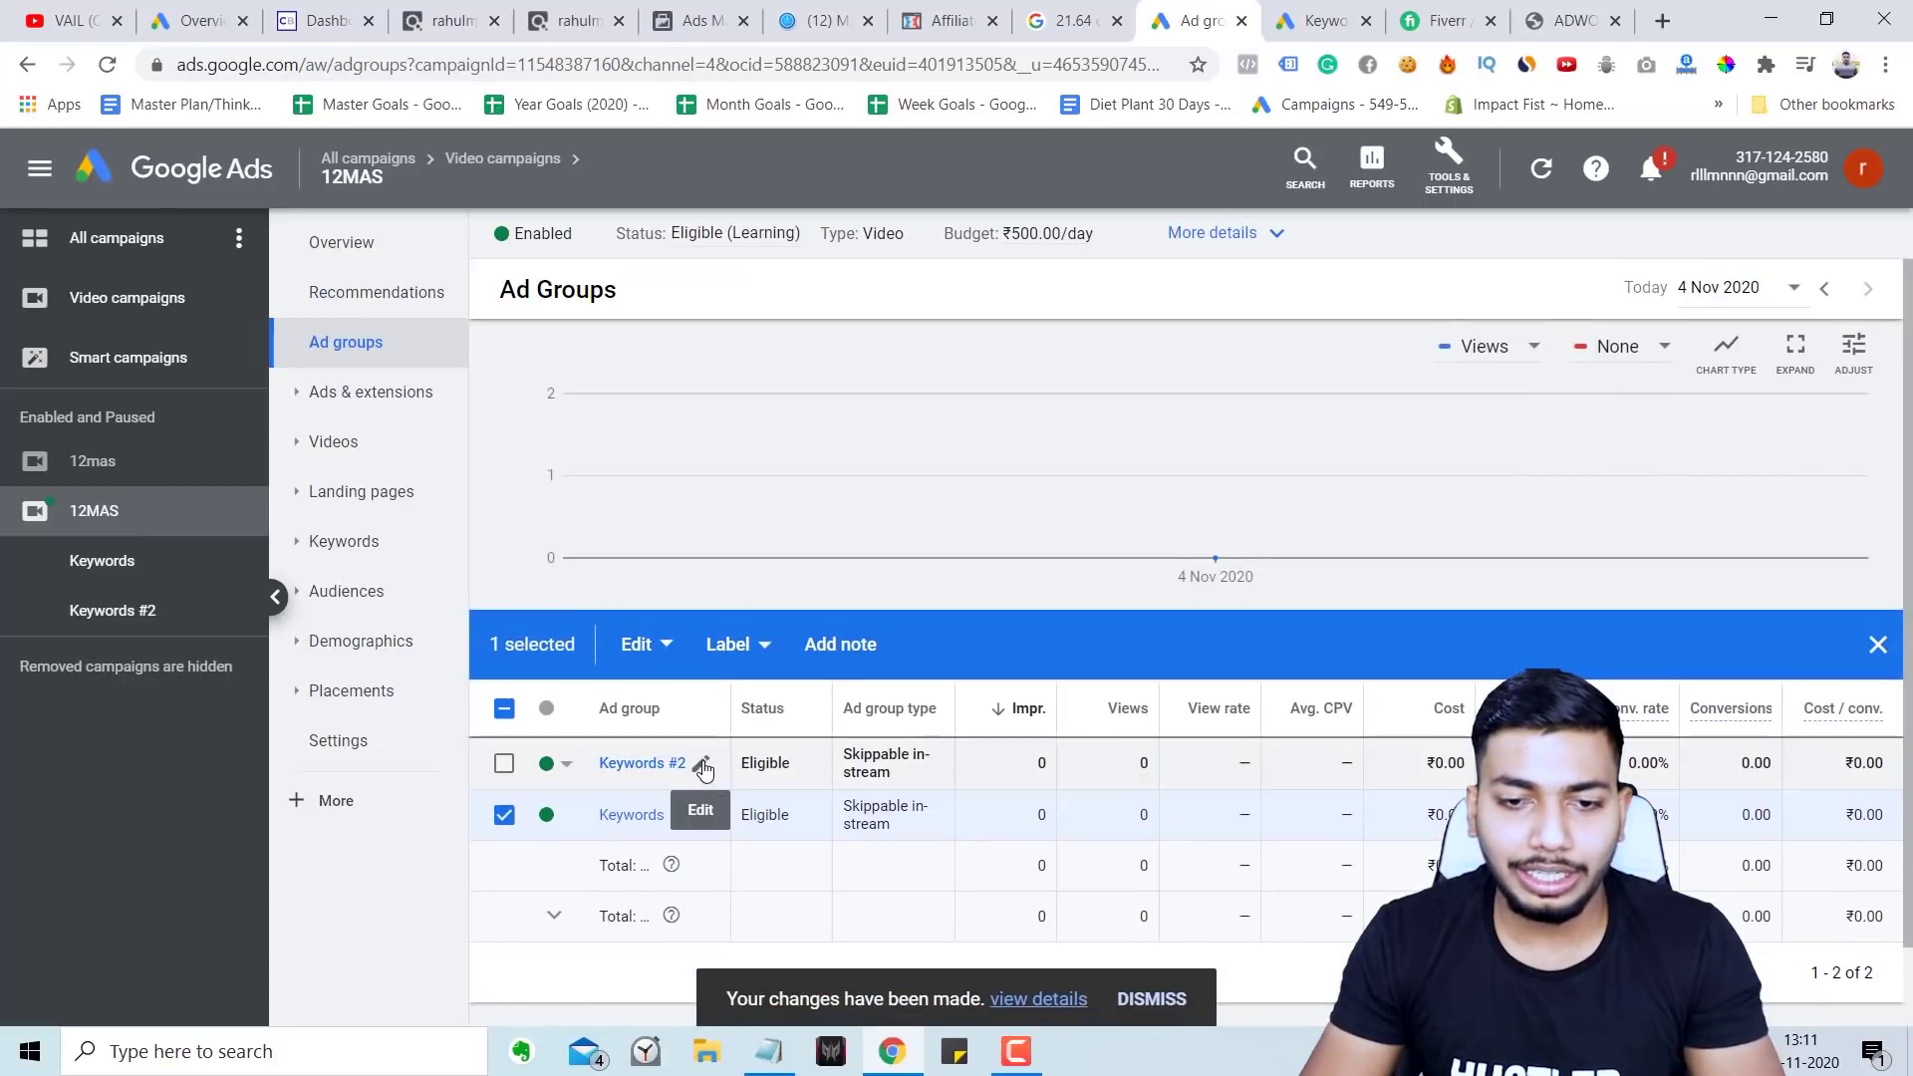
Step: Rename the copied ad group "Keywords #2" as "Place"
{"action": "left_click", "coordinate": [705, 763]}
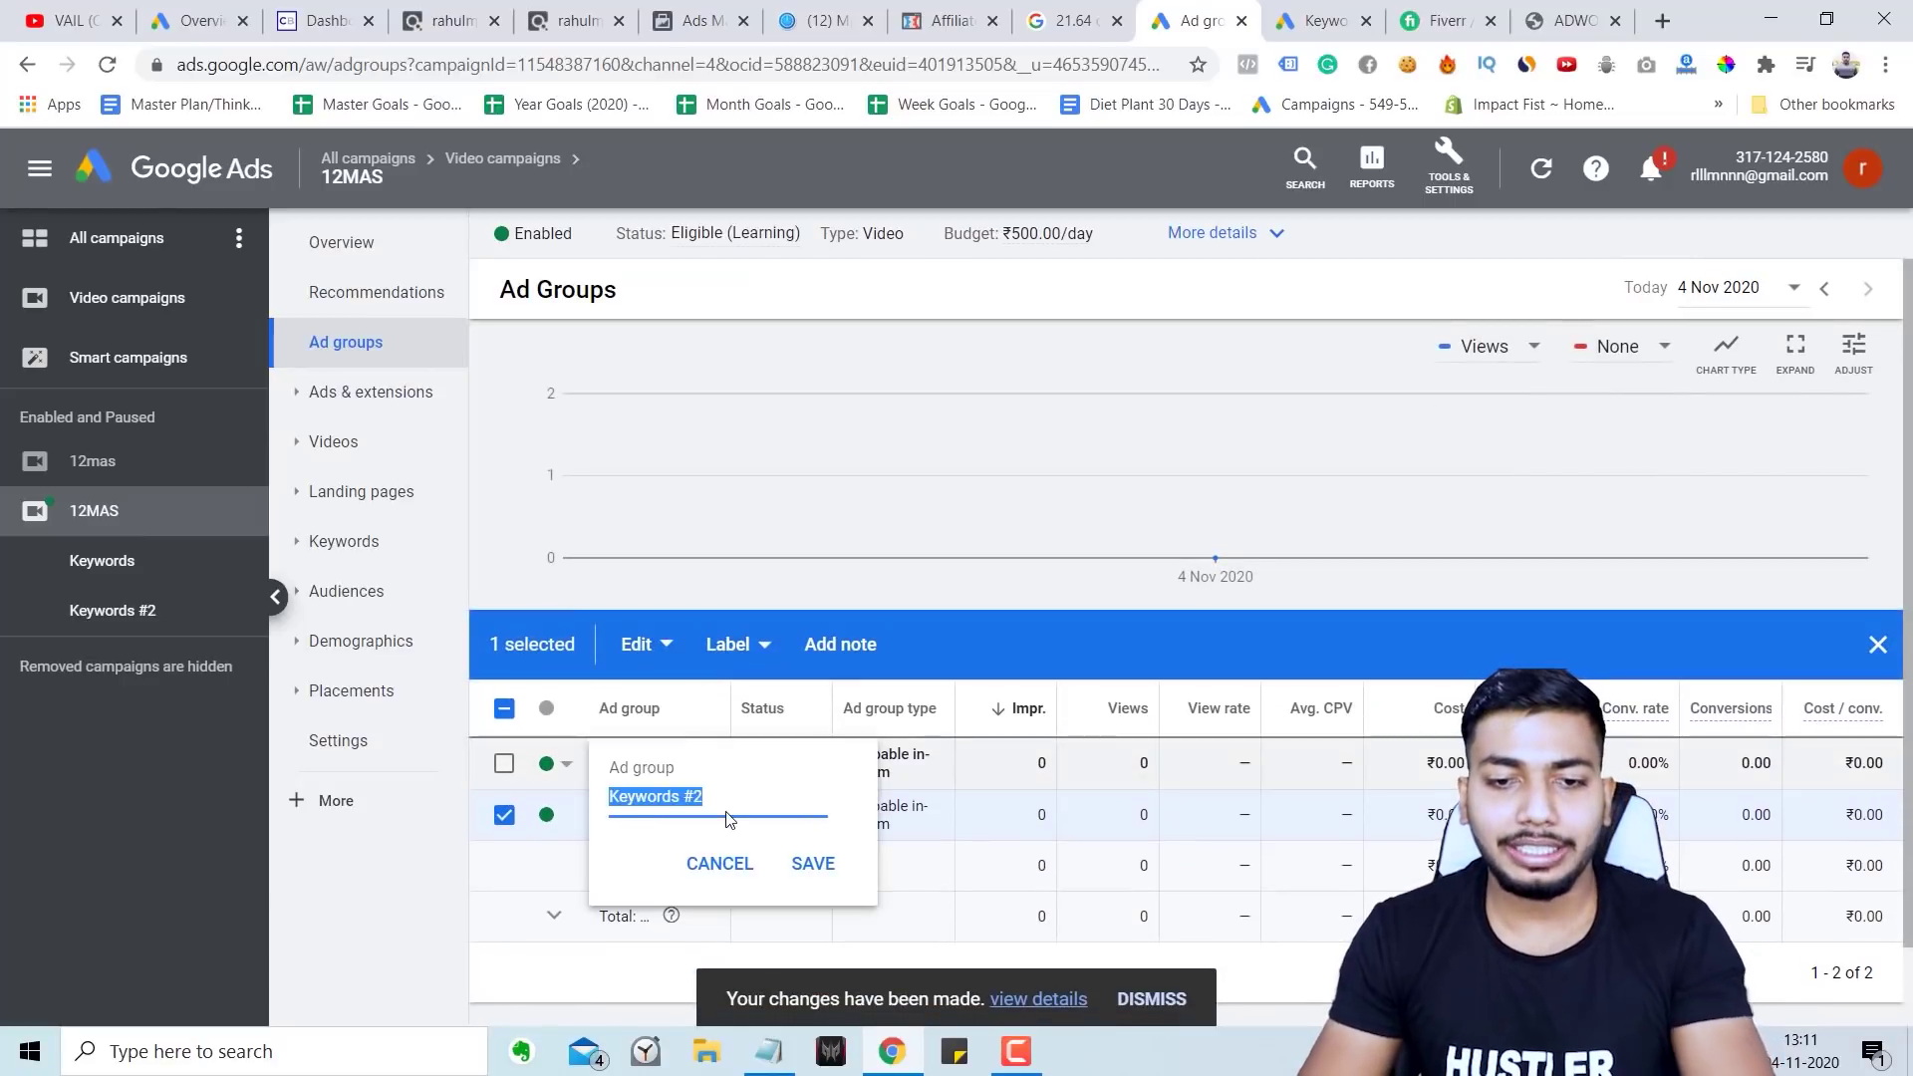
{"action": "key", "text": "Caps_Lock"}
{"action": "type", "text": "Place"}
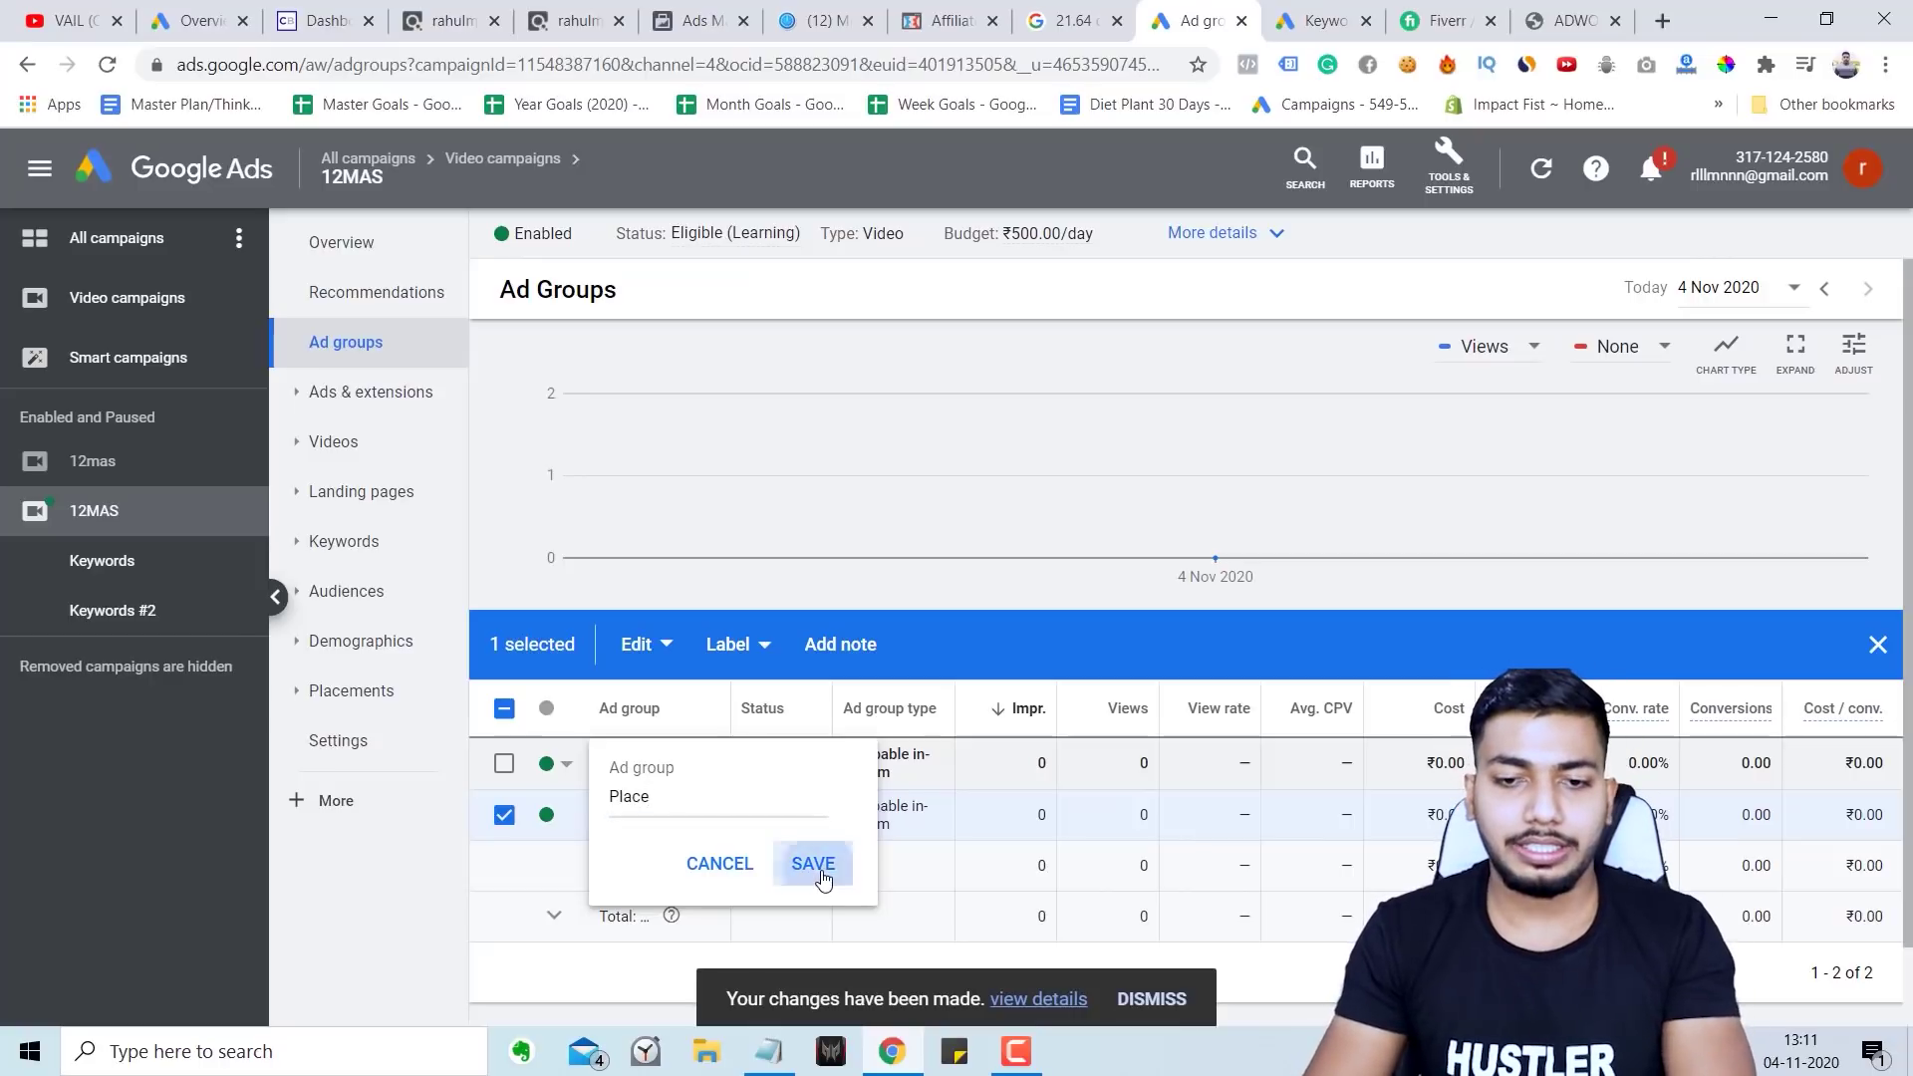
{"action": "left_click", "coordinate": [815, 865]}
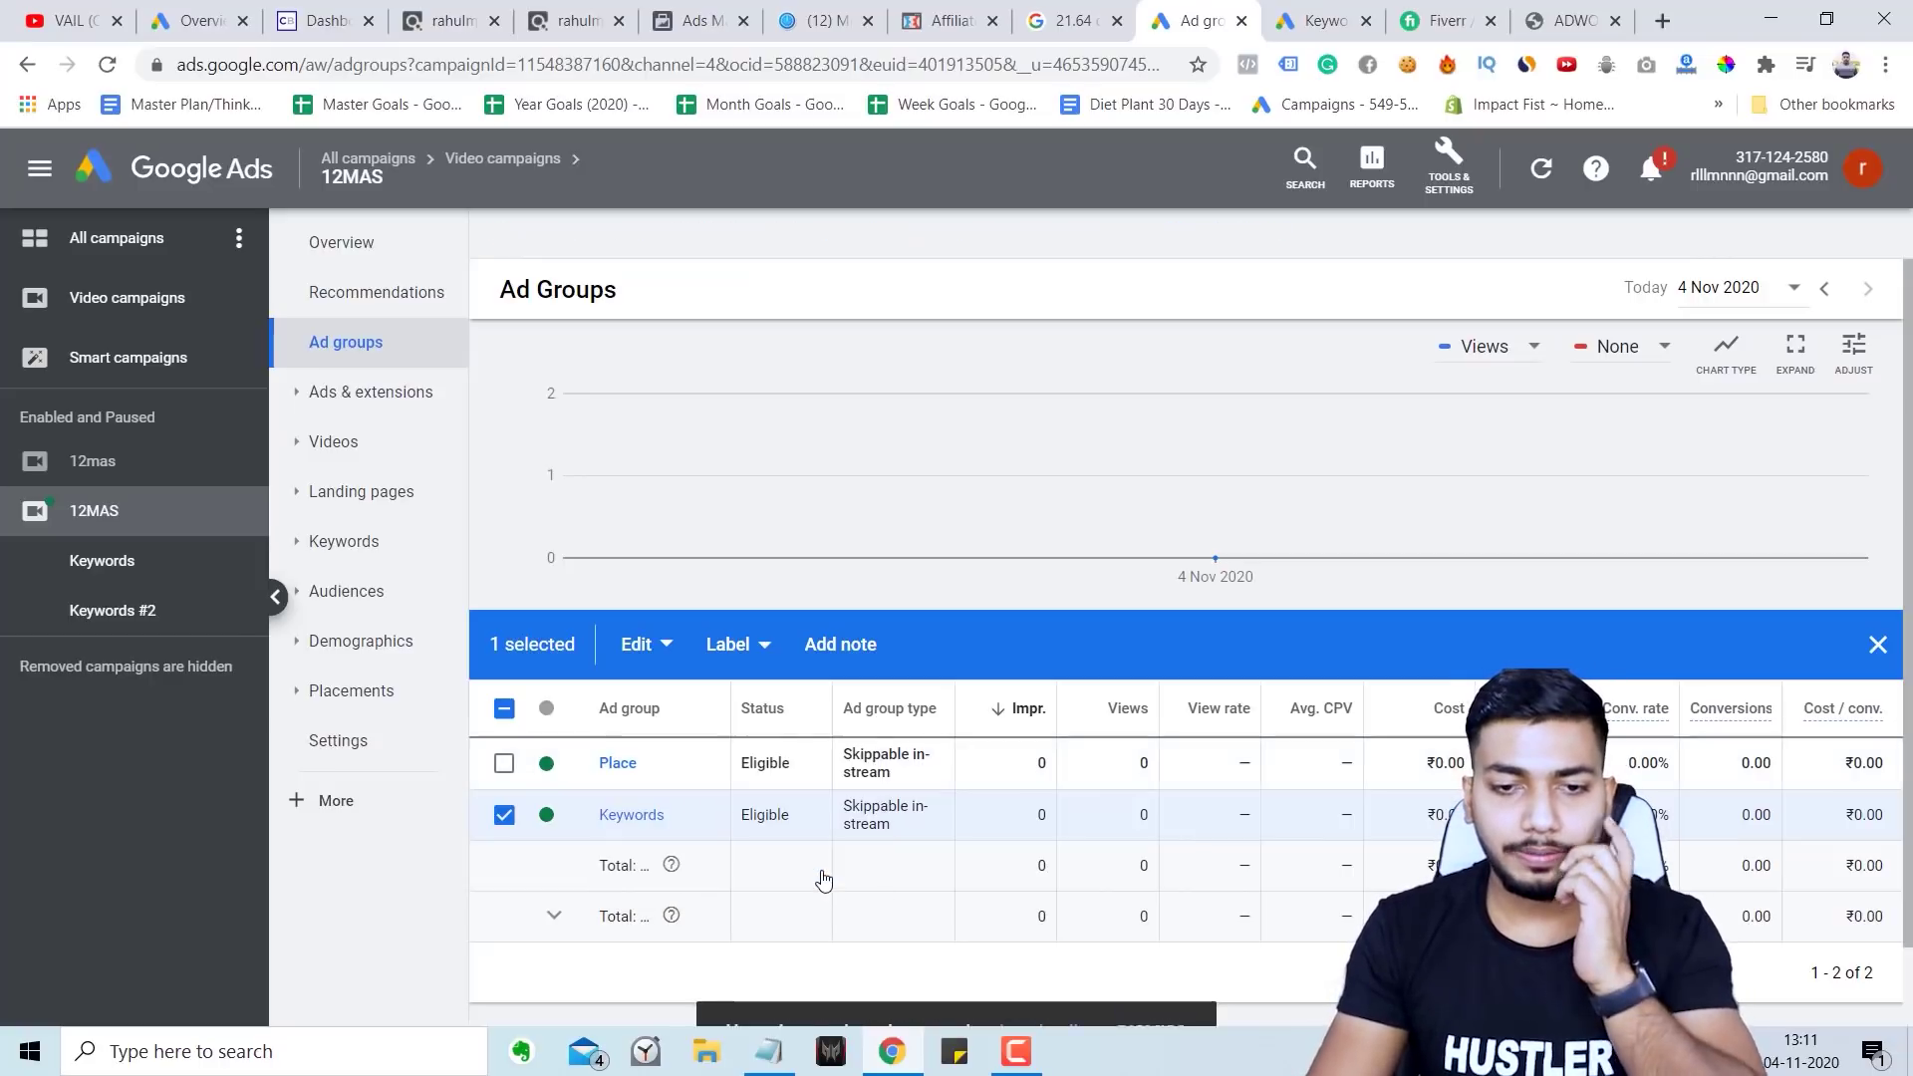
Step: Remove all display/video keywords from the Place ad group
{"action": "left_click", "coordinate": [616, 765]}
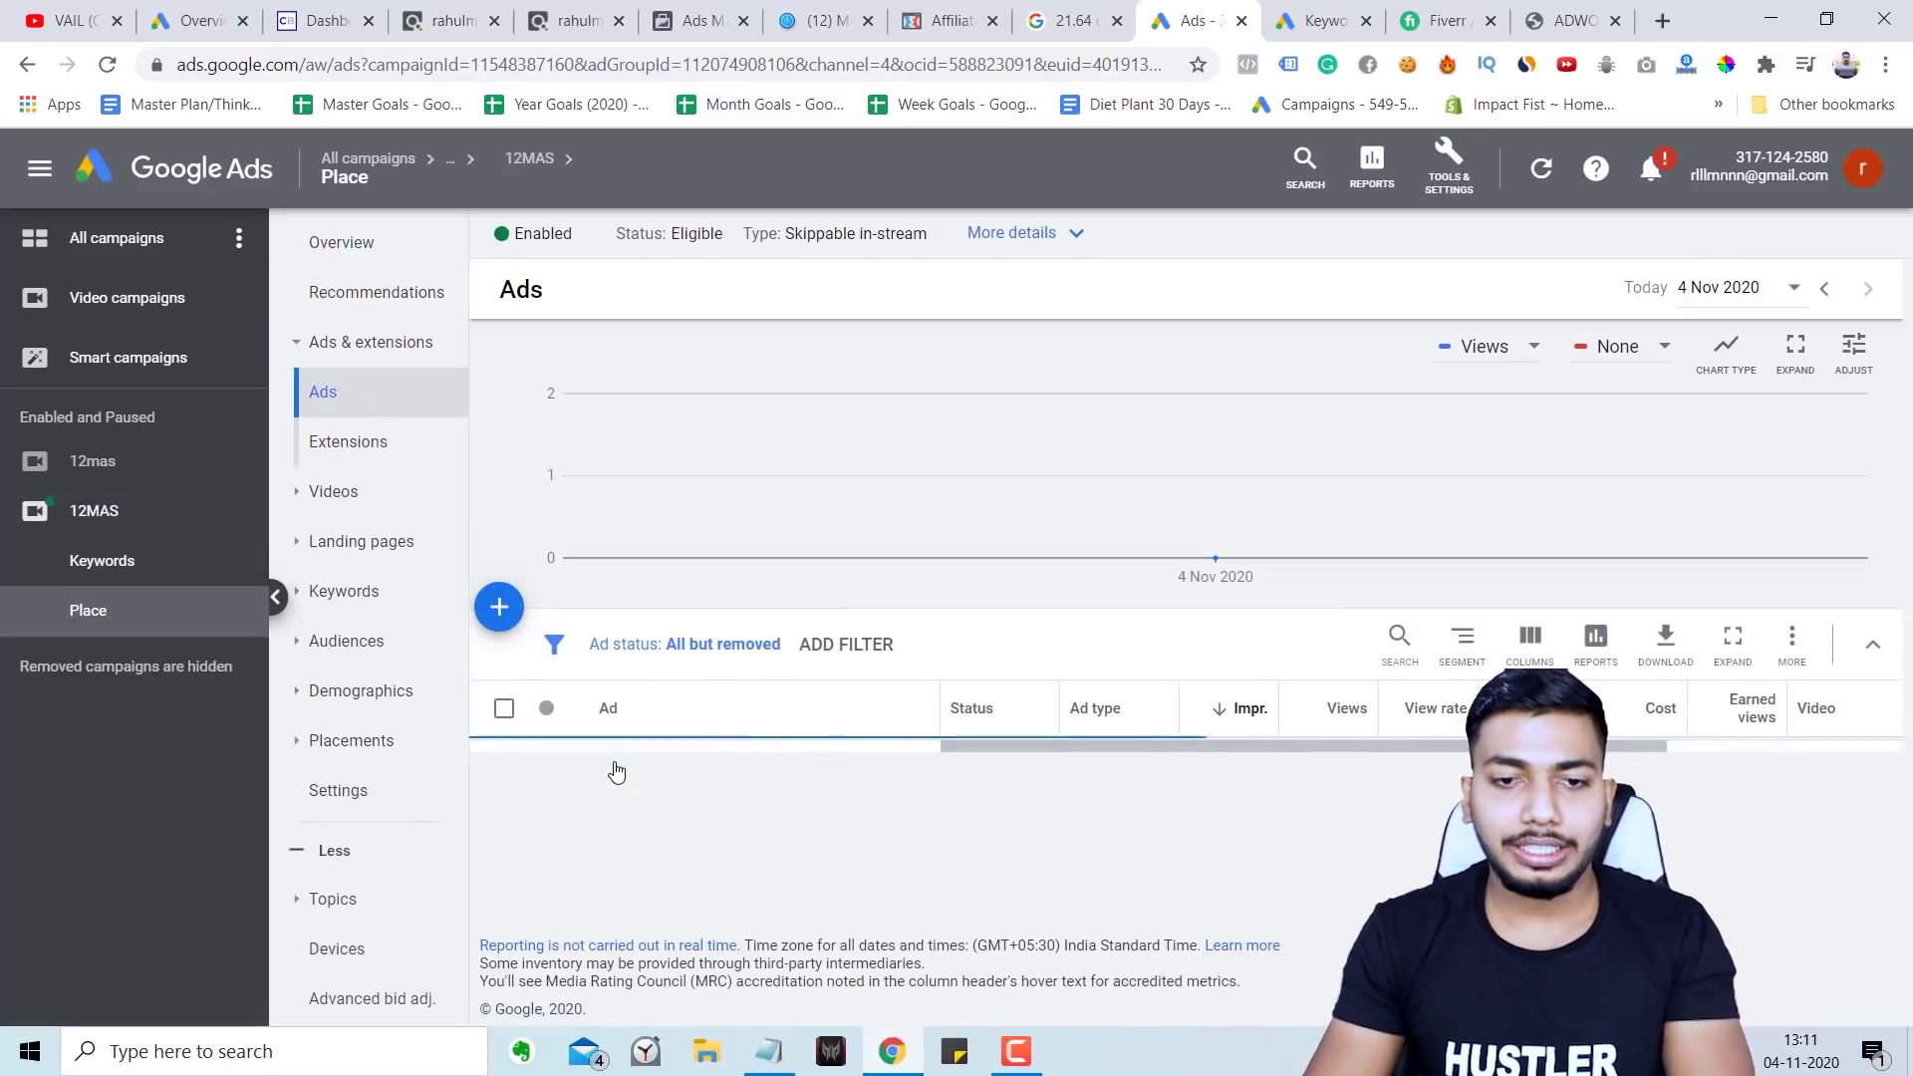
{"action": "mouse_move", "coordinate": [968, 828]}
{"action": "scroll", "coordinate": [968, 829], "scroll_direction": "down", "scroll_amount": 2}
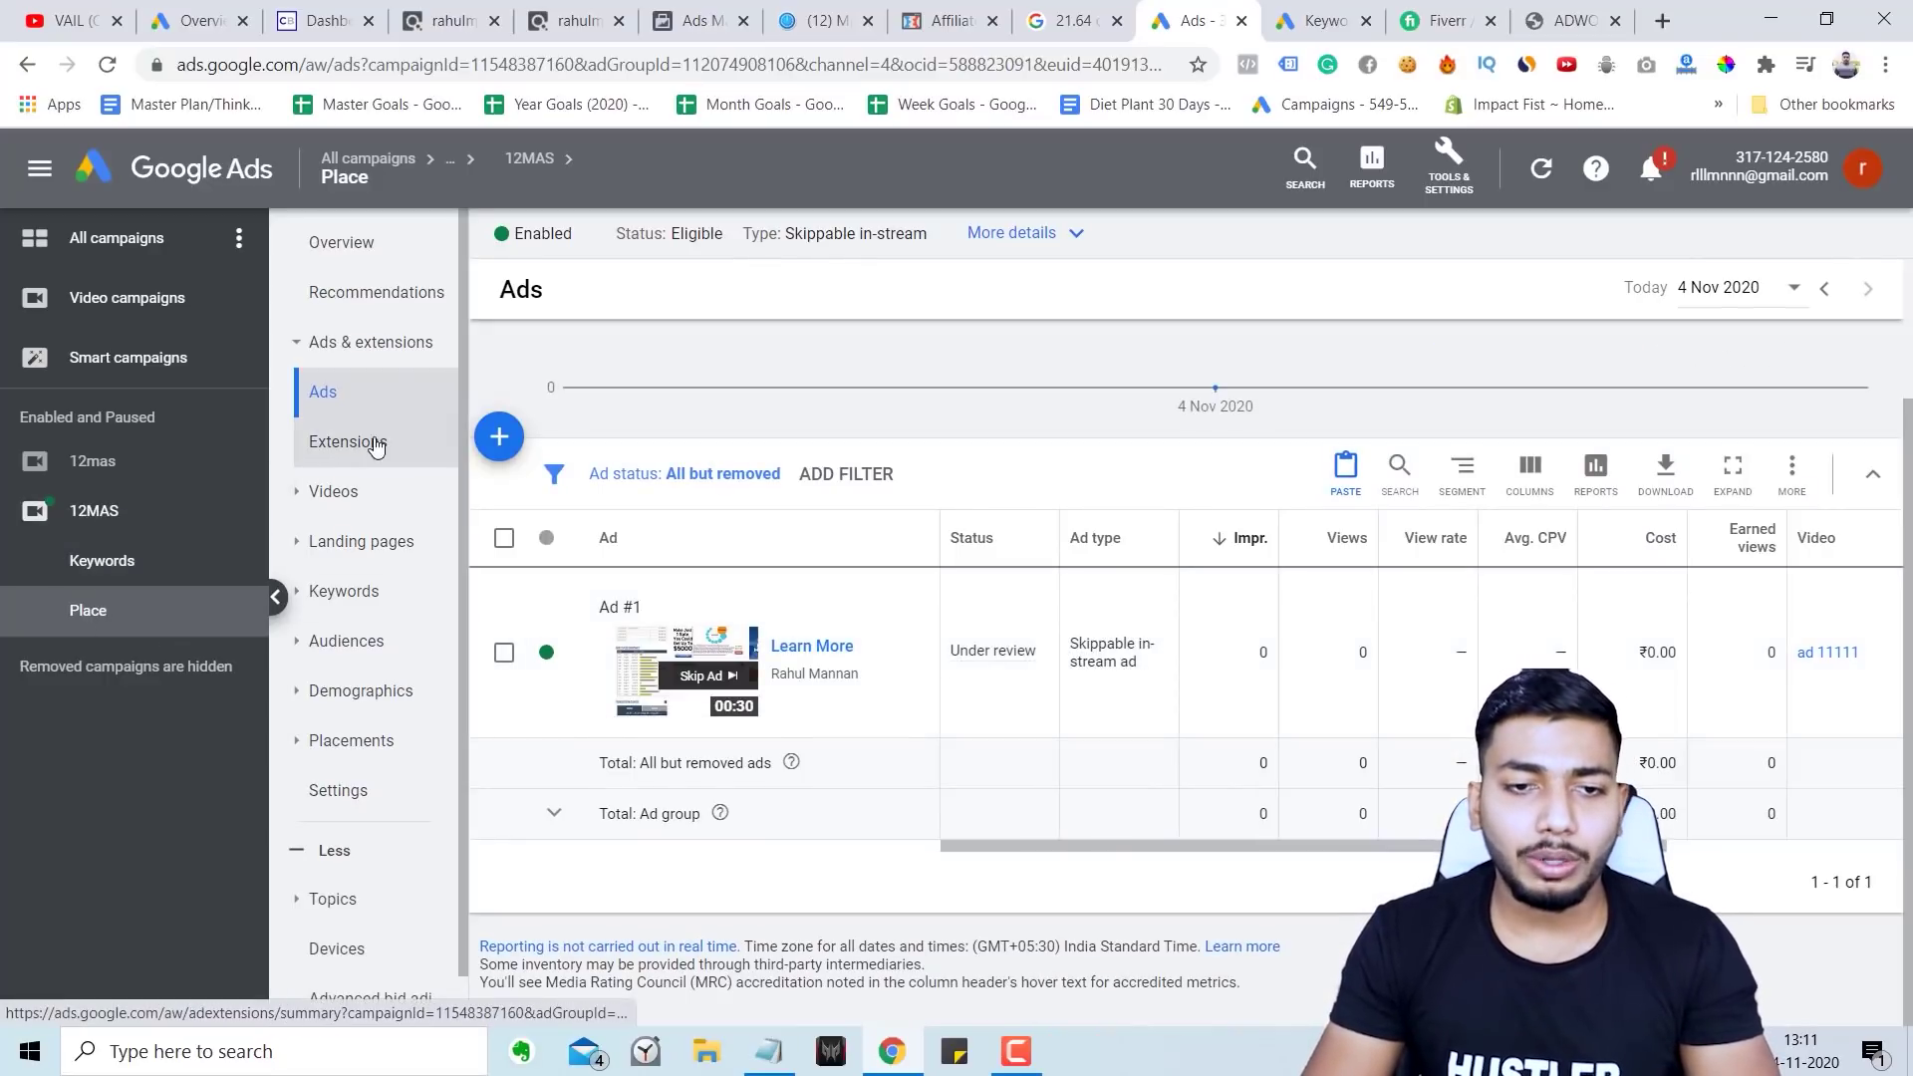
{"action": "left_click", "coordinate": [398, 603]}
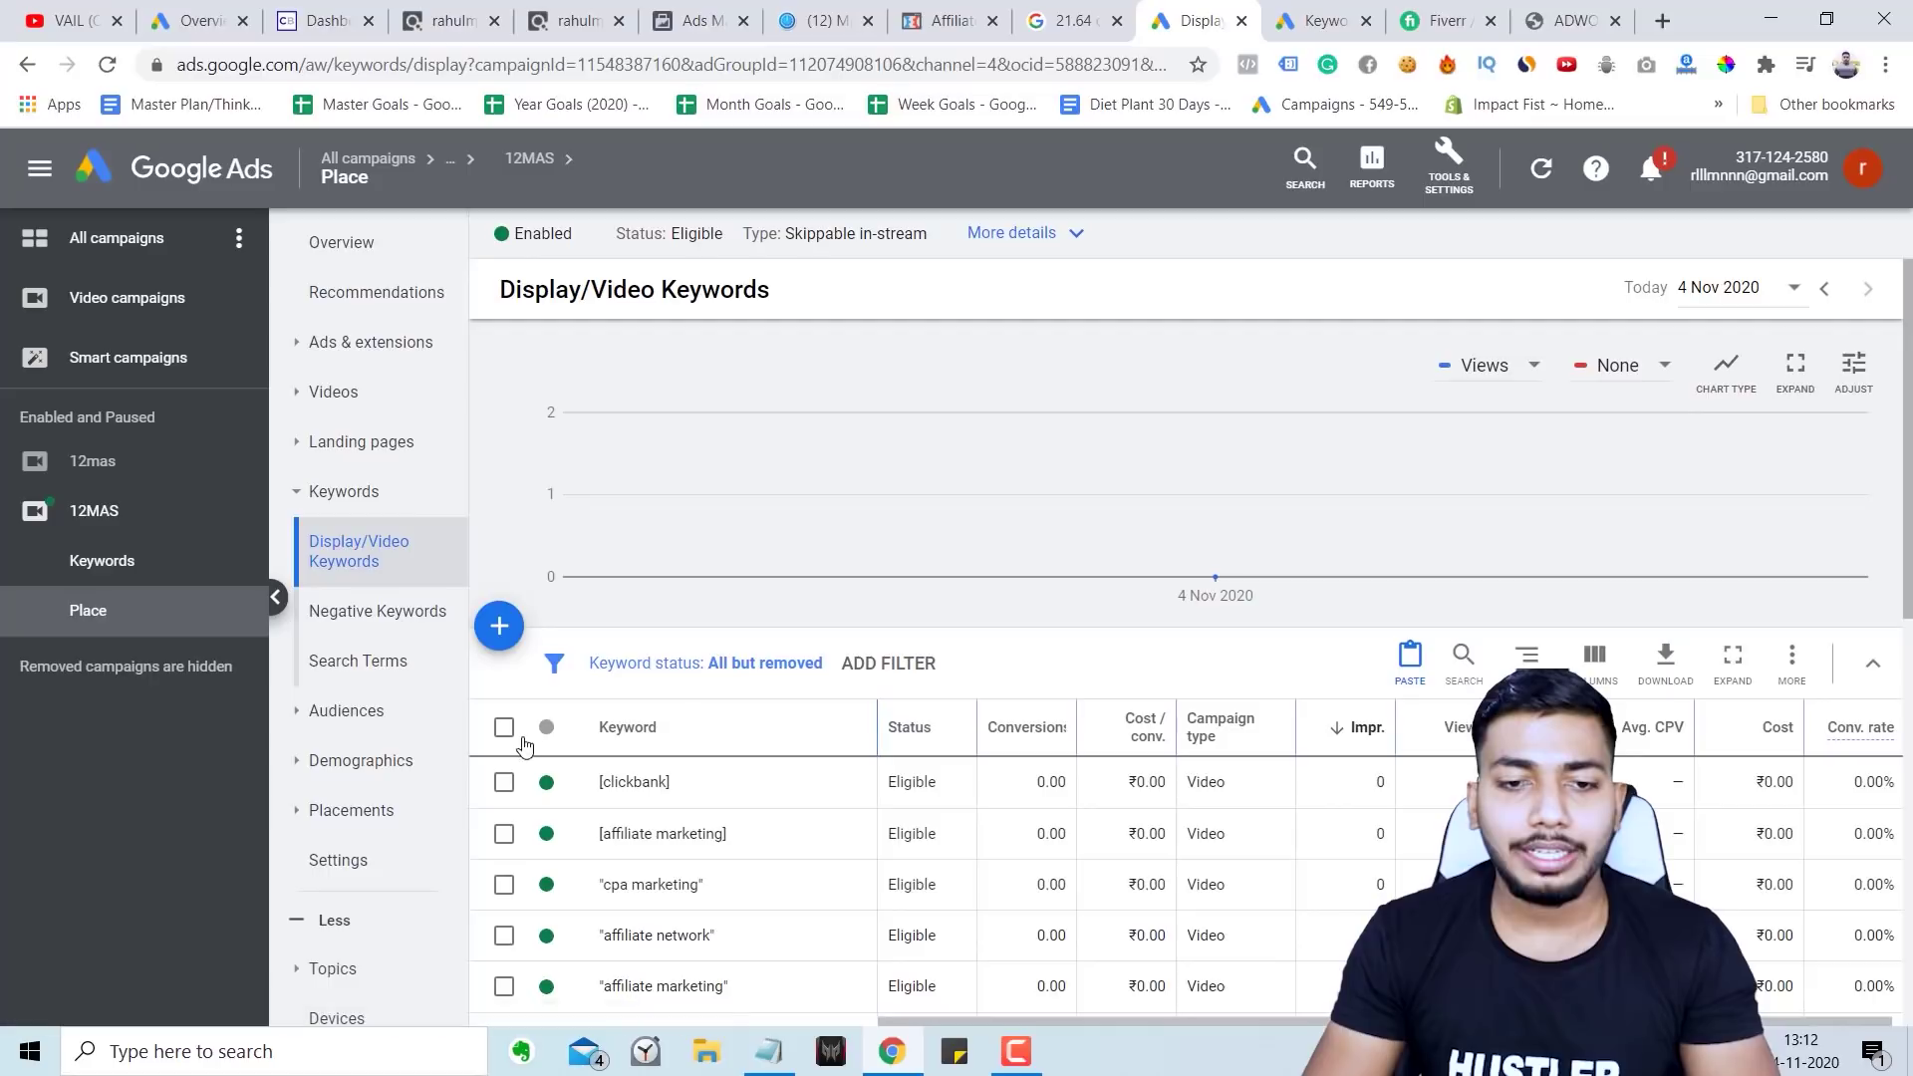
{"action": "left_click", "coordinate": [504, 727]}
{"action": "scroll", "coordinate": [589, 674], "scroll_direction": "down", "scroll_amount": 2}
{"action": "left_click", "coordinate": [677, 507]}
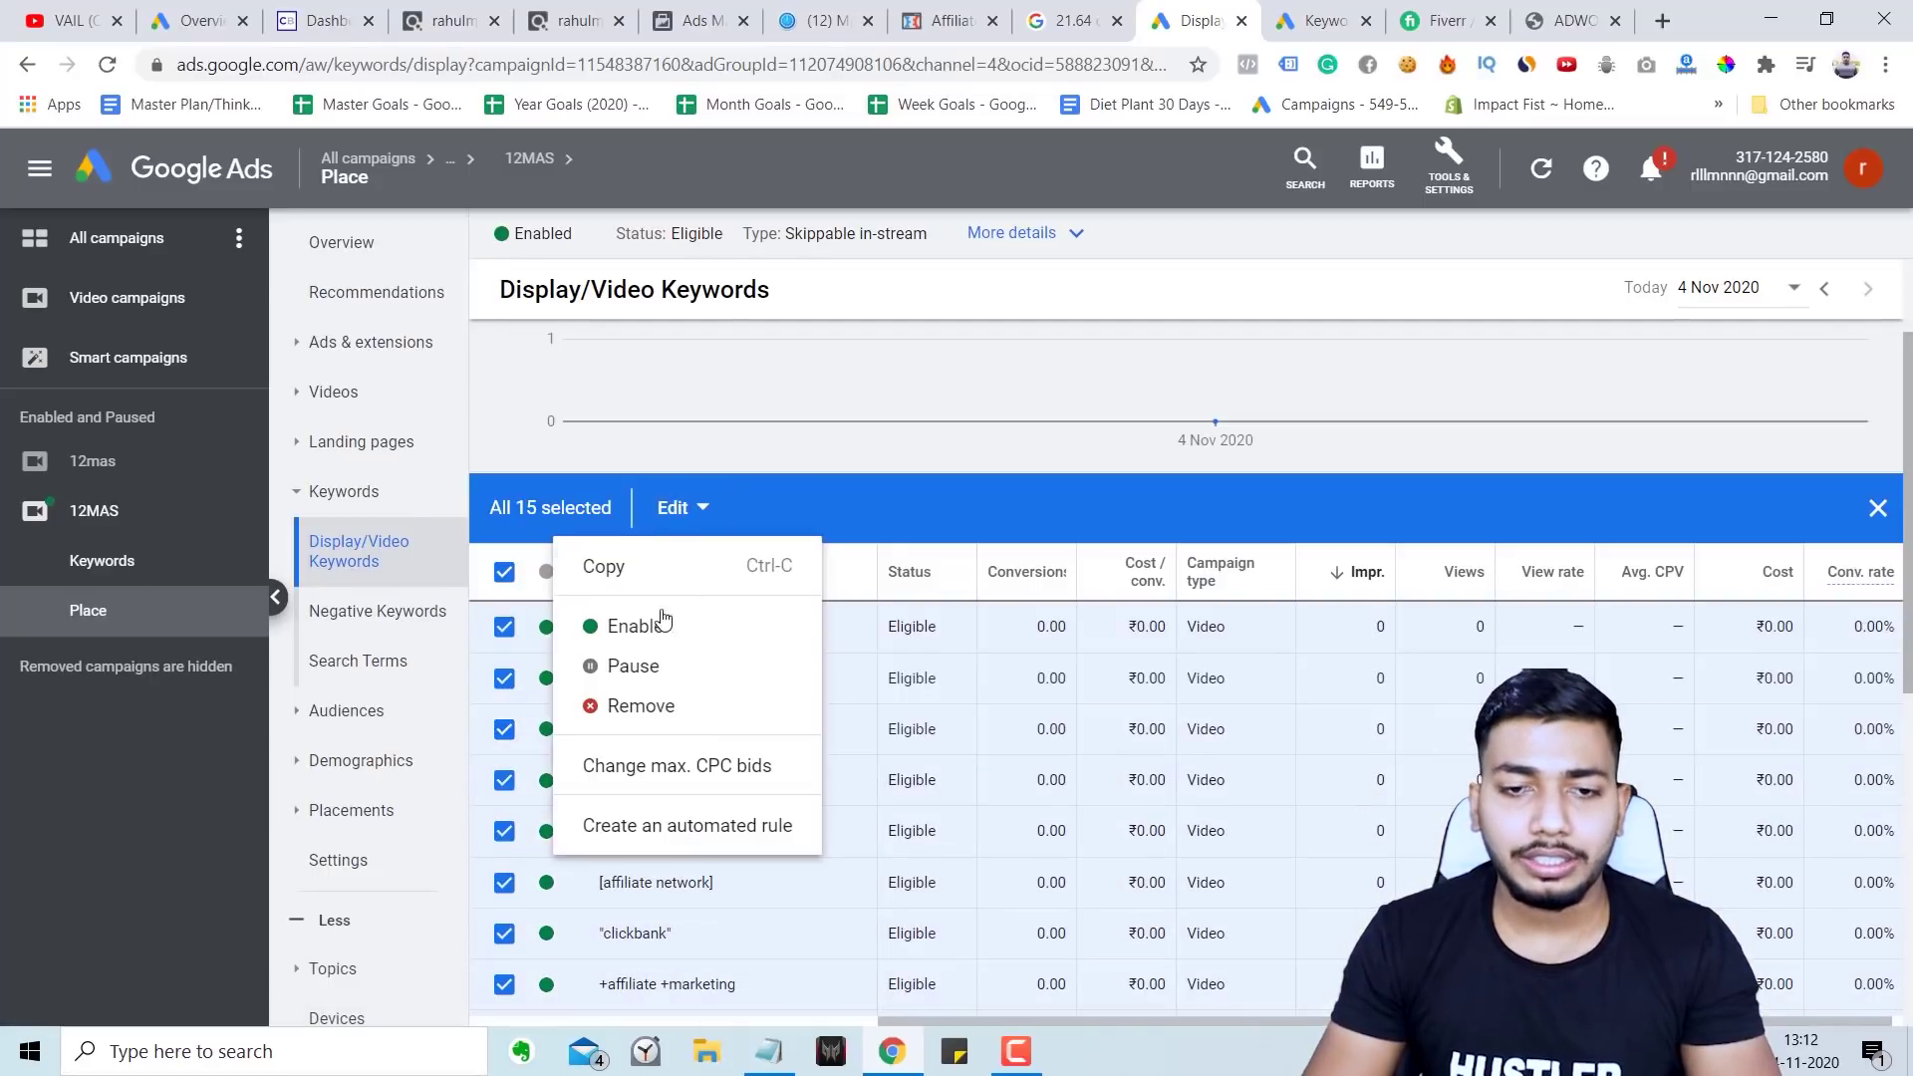
{"action": "left_click", "coordinate": [637, 704]}
{"action": "left_click", "coordinate": [1194, 647]}
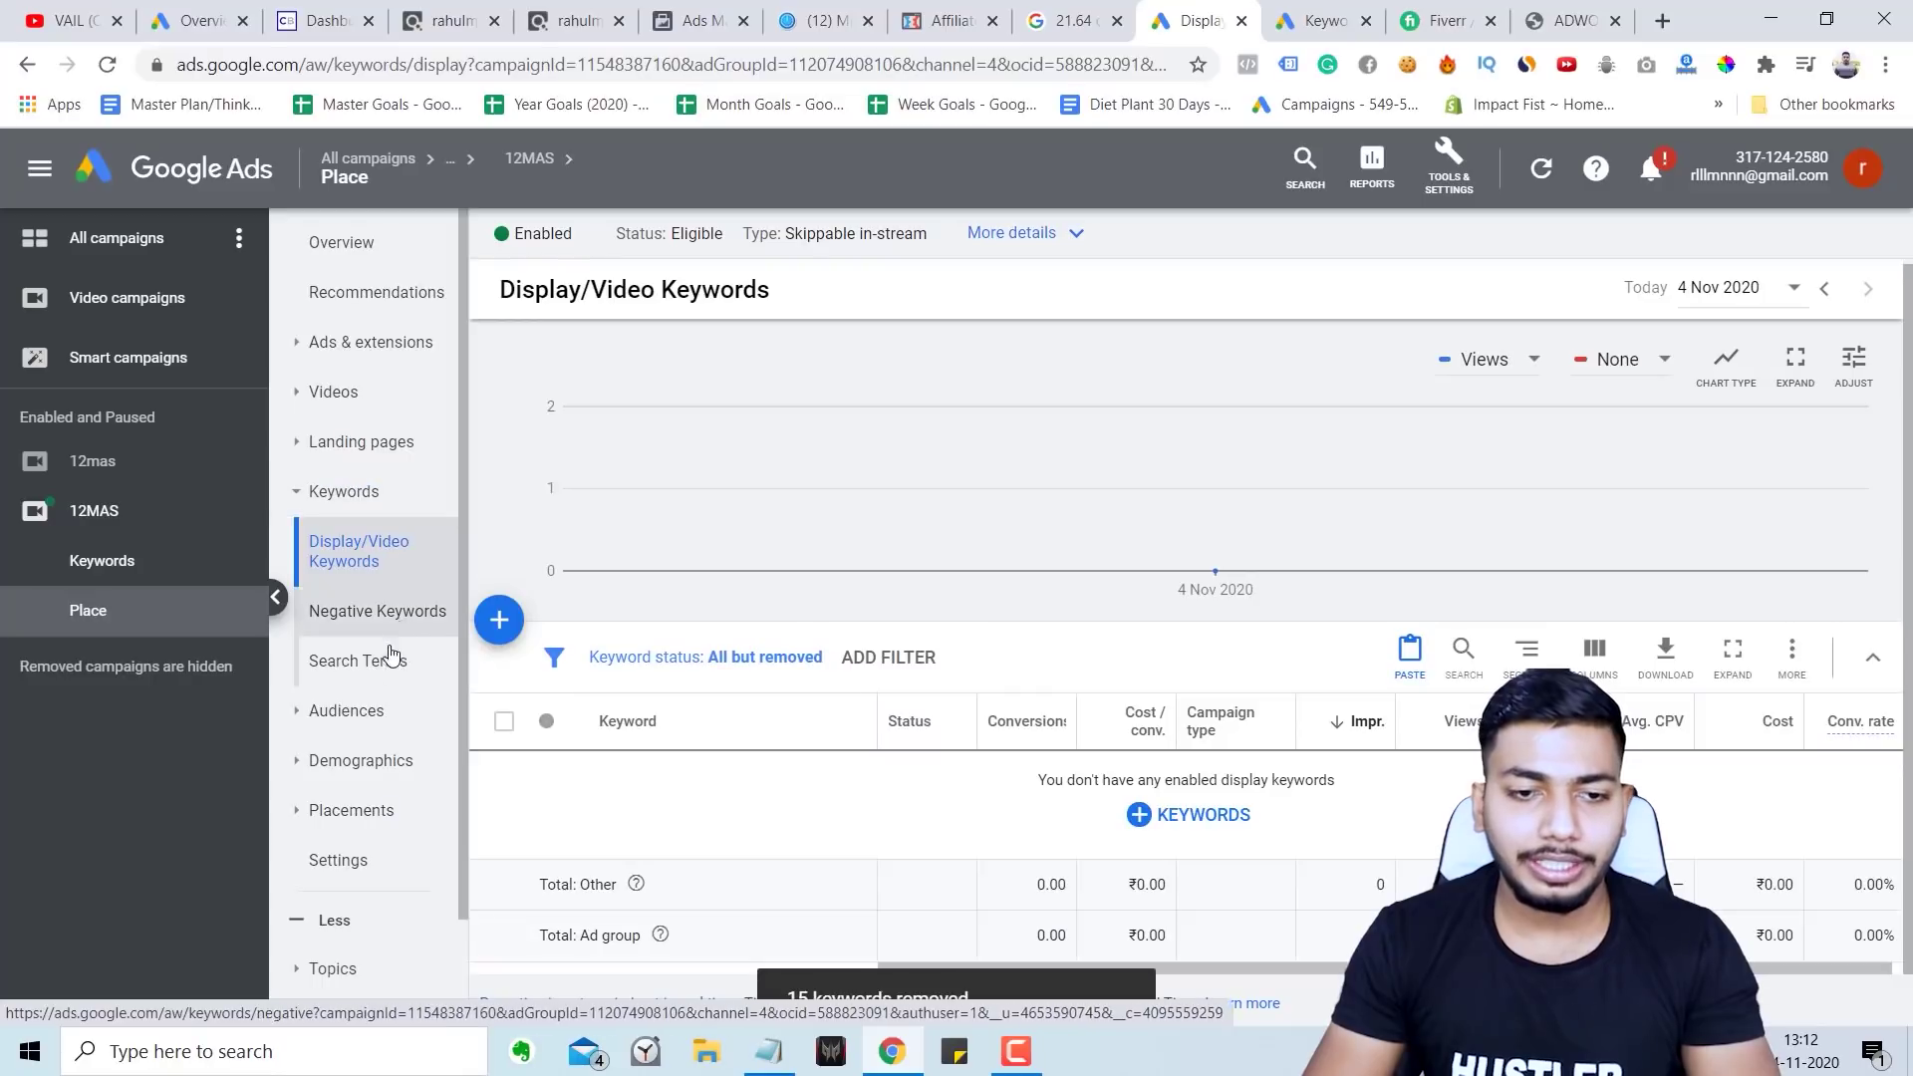
Step: Edit the Place ad group's placements and list the YouTube channels matching "affiliate marketing"
{"action": "left_click", "coordinate": [399, 809]}
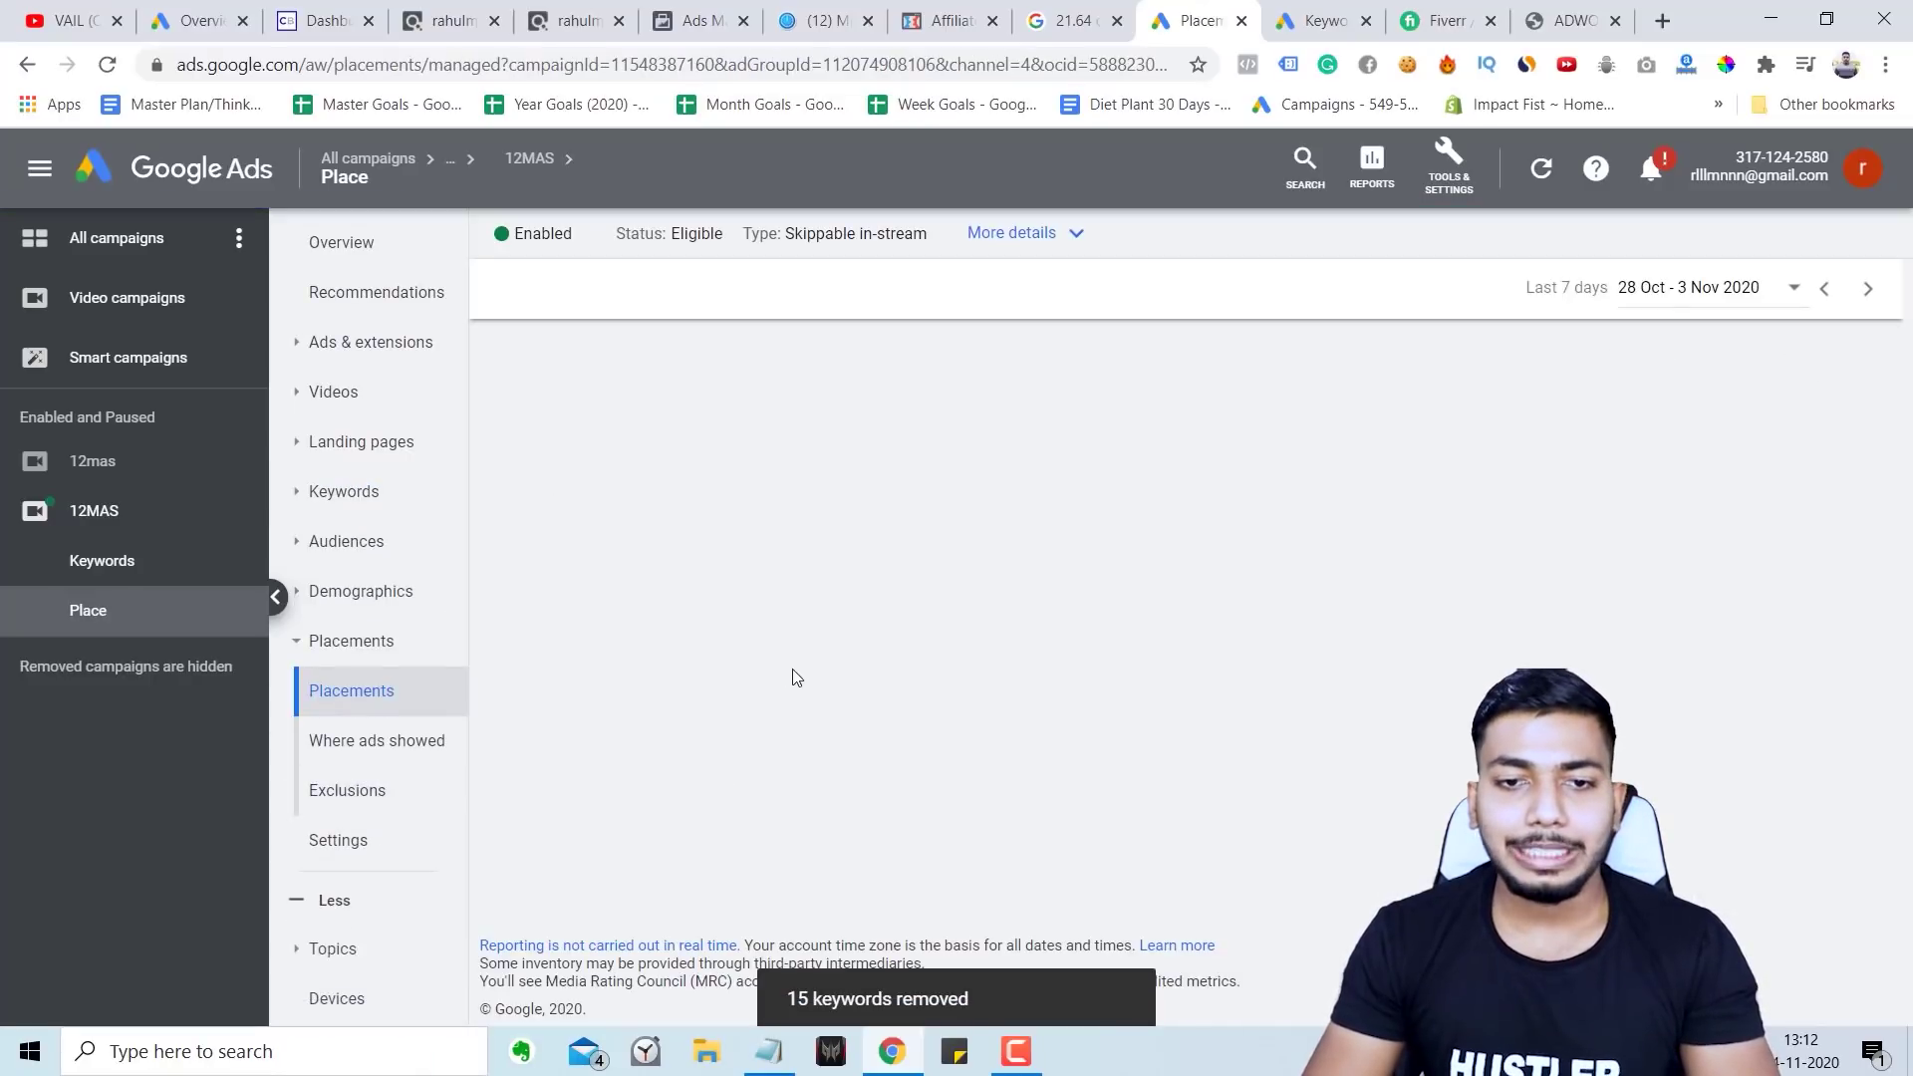
{"action": "left_click", "coordinate": [499, 610]}
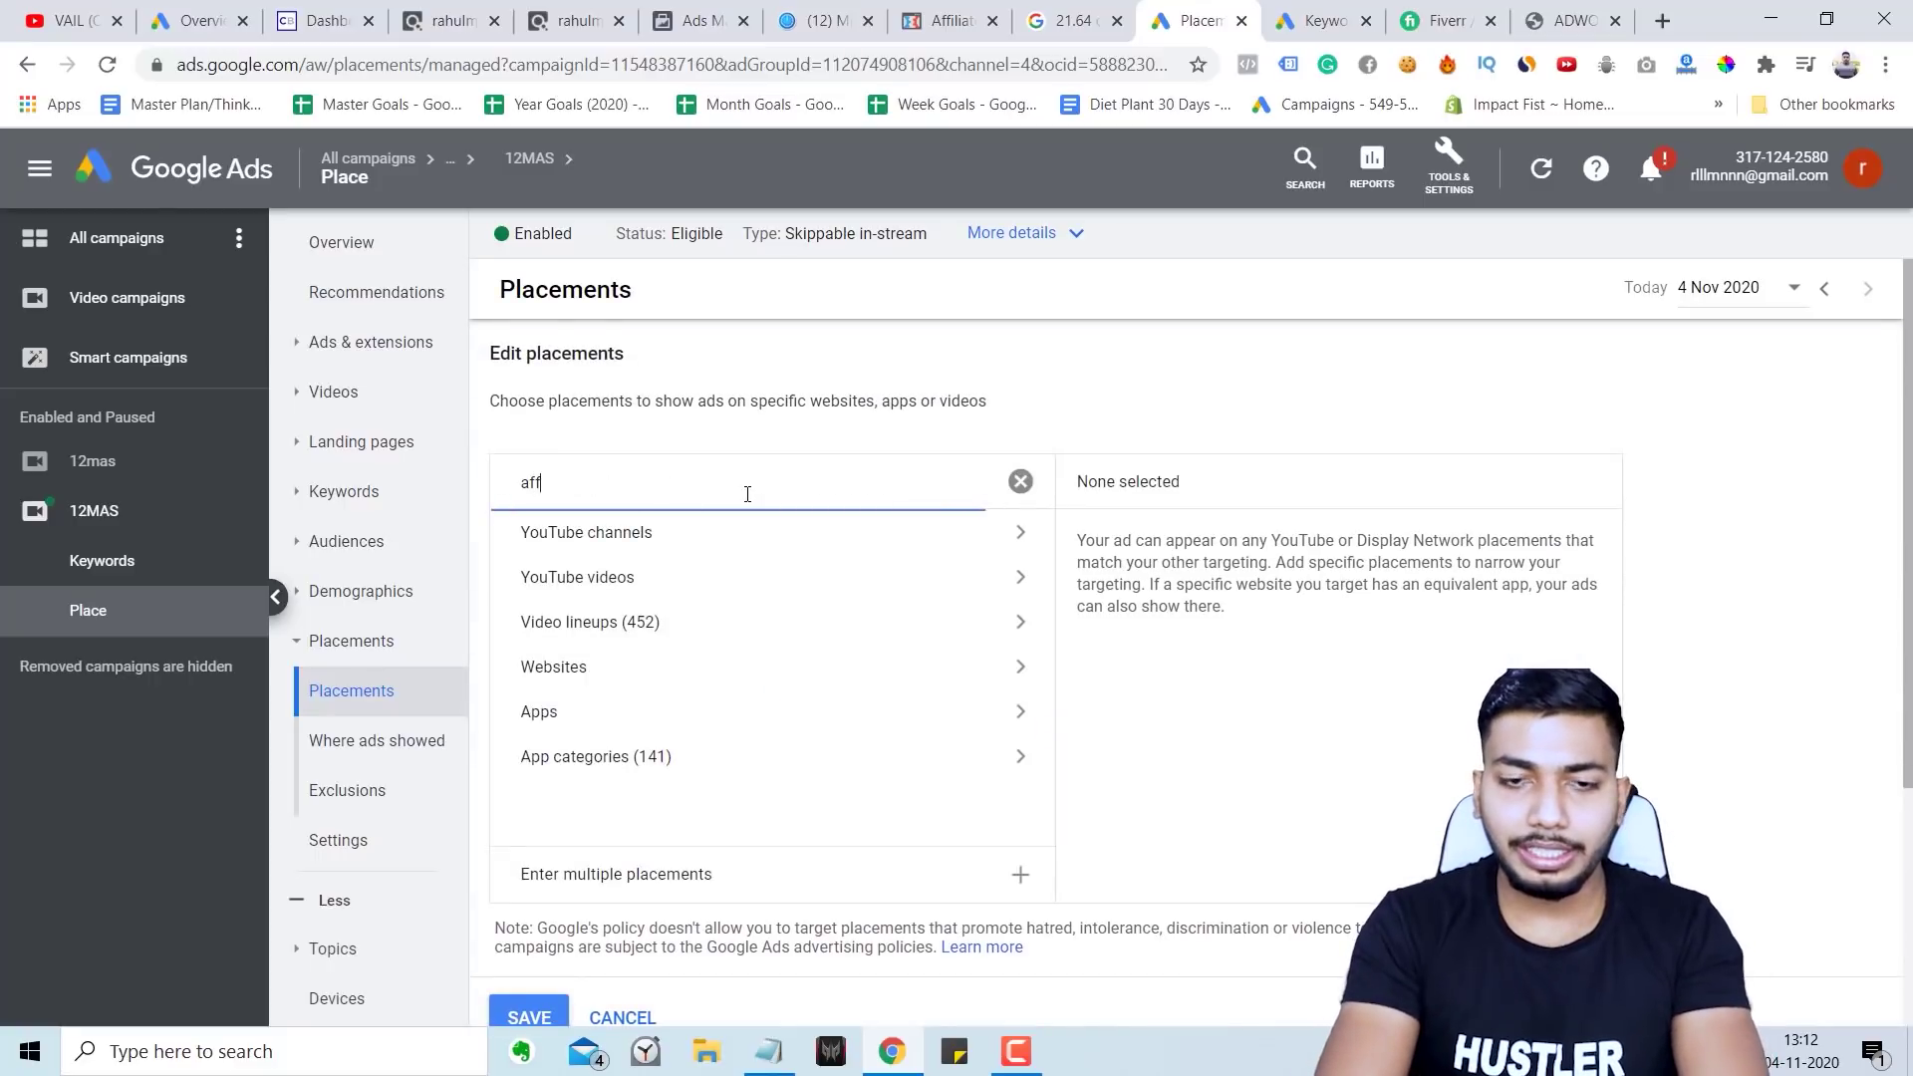
{"action": "type", "text": "affiliate marketing"}
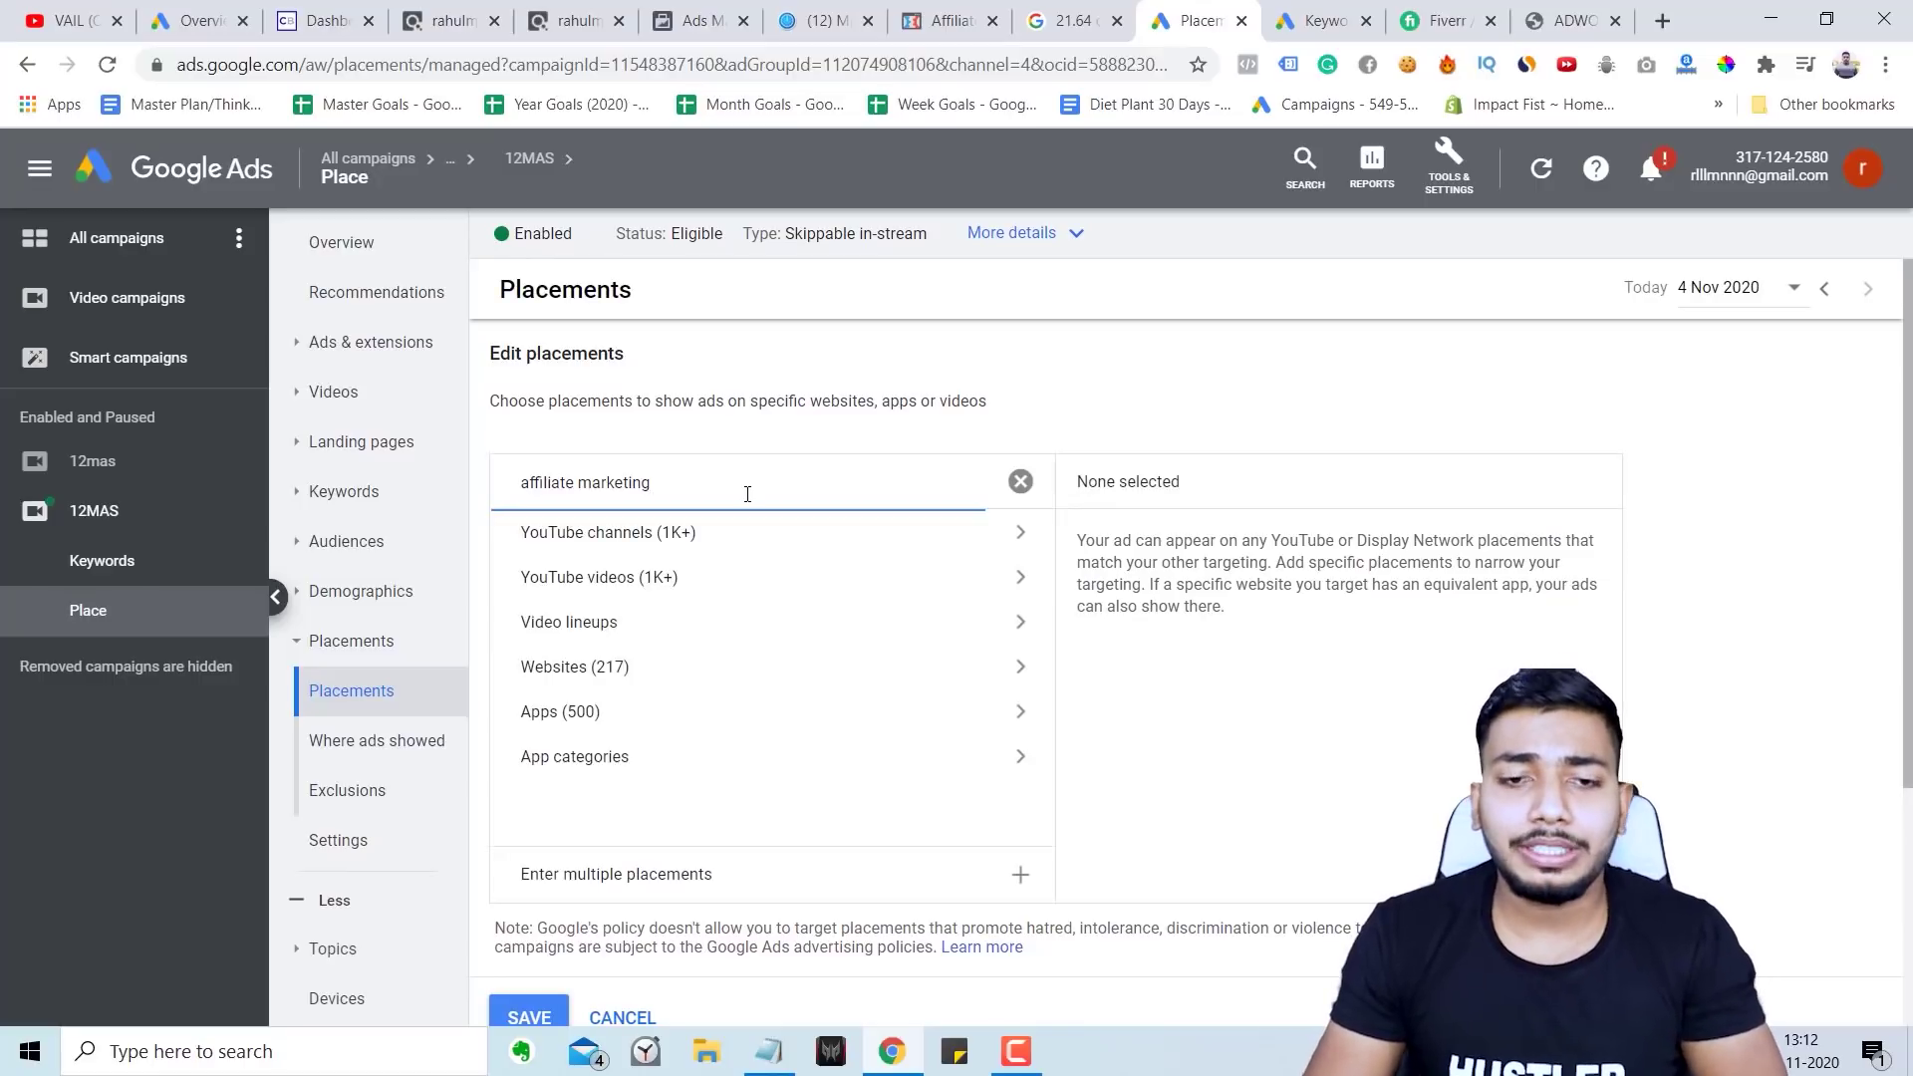
{"action": "left_click", "coordinate": [763, 539]}
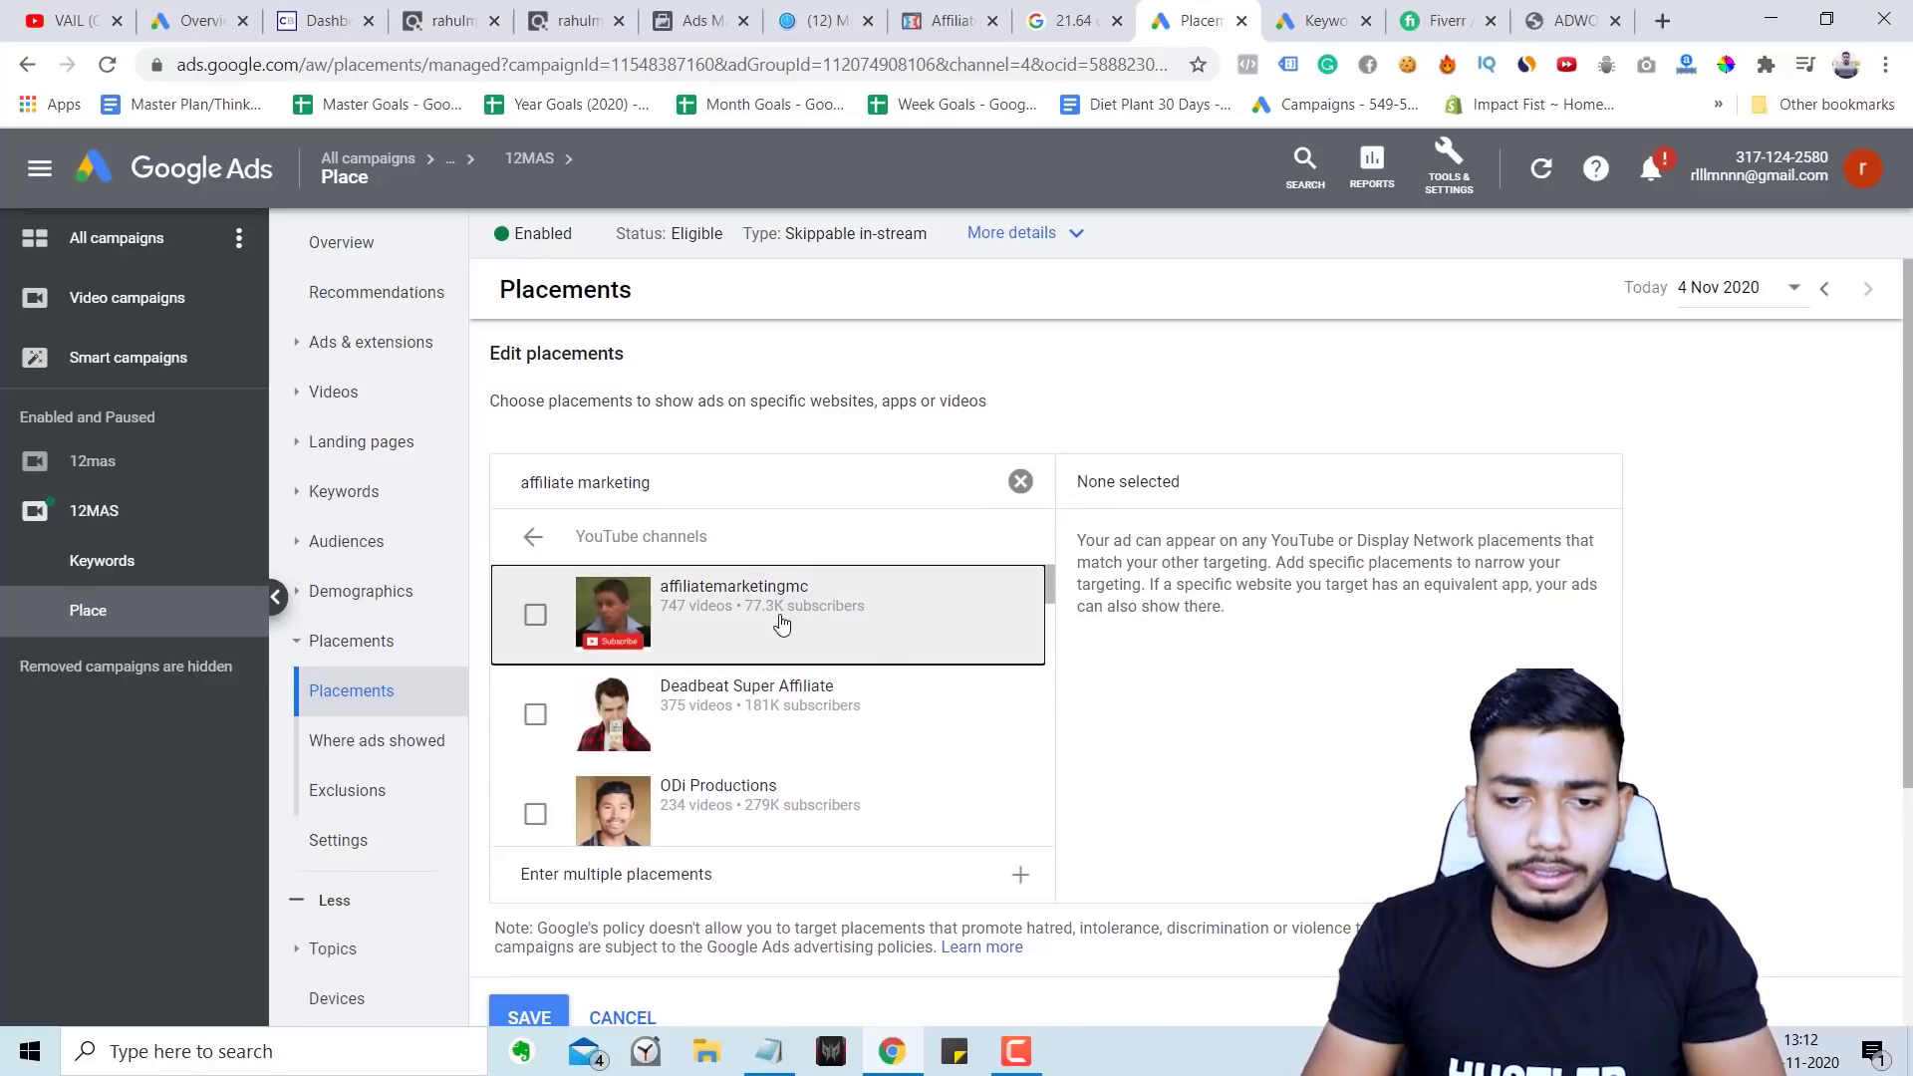
Step: Select the first nine YouTube channels in the placement results, starting with affiliatemarketingmc, Deadbeat Super Affiliate and ODi Productions
{"action": "left_click", "coordinate": [781, 623]}
{"action": "scroll", "coordinate": [803, 637], "scroll_direction": "down", "scroll_amount": 1}
{"action": "left_click", "coordinate": [803, 609]}
{"action": "left_click", "coordinate": [769, 671]}
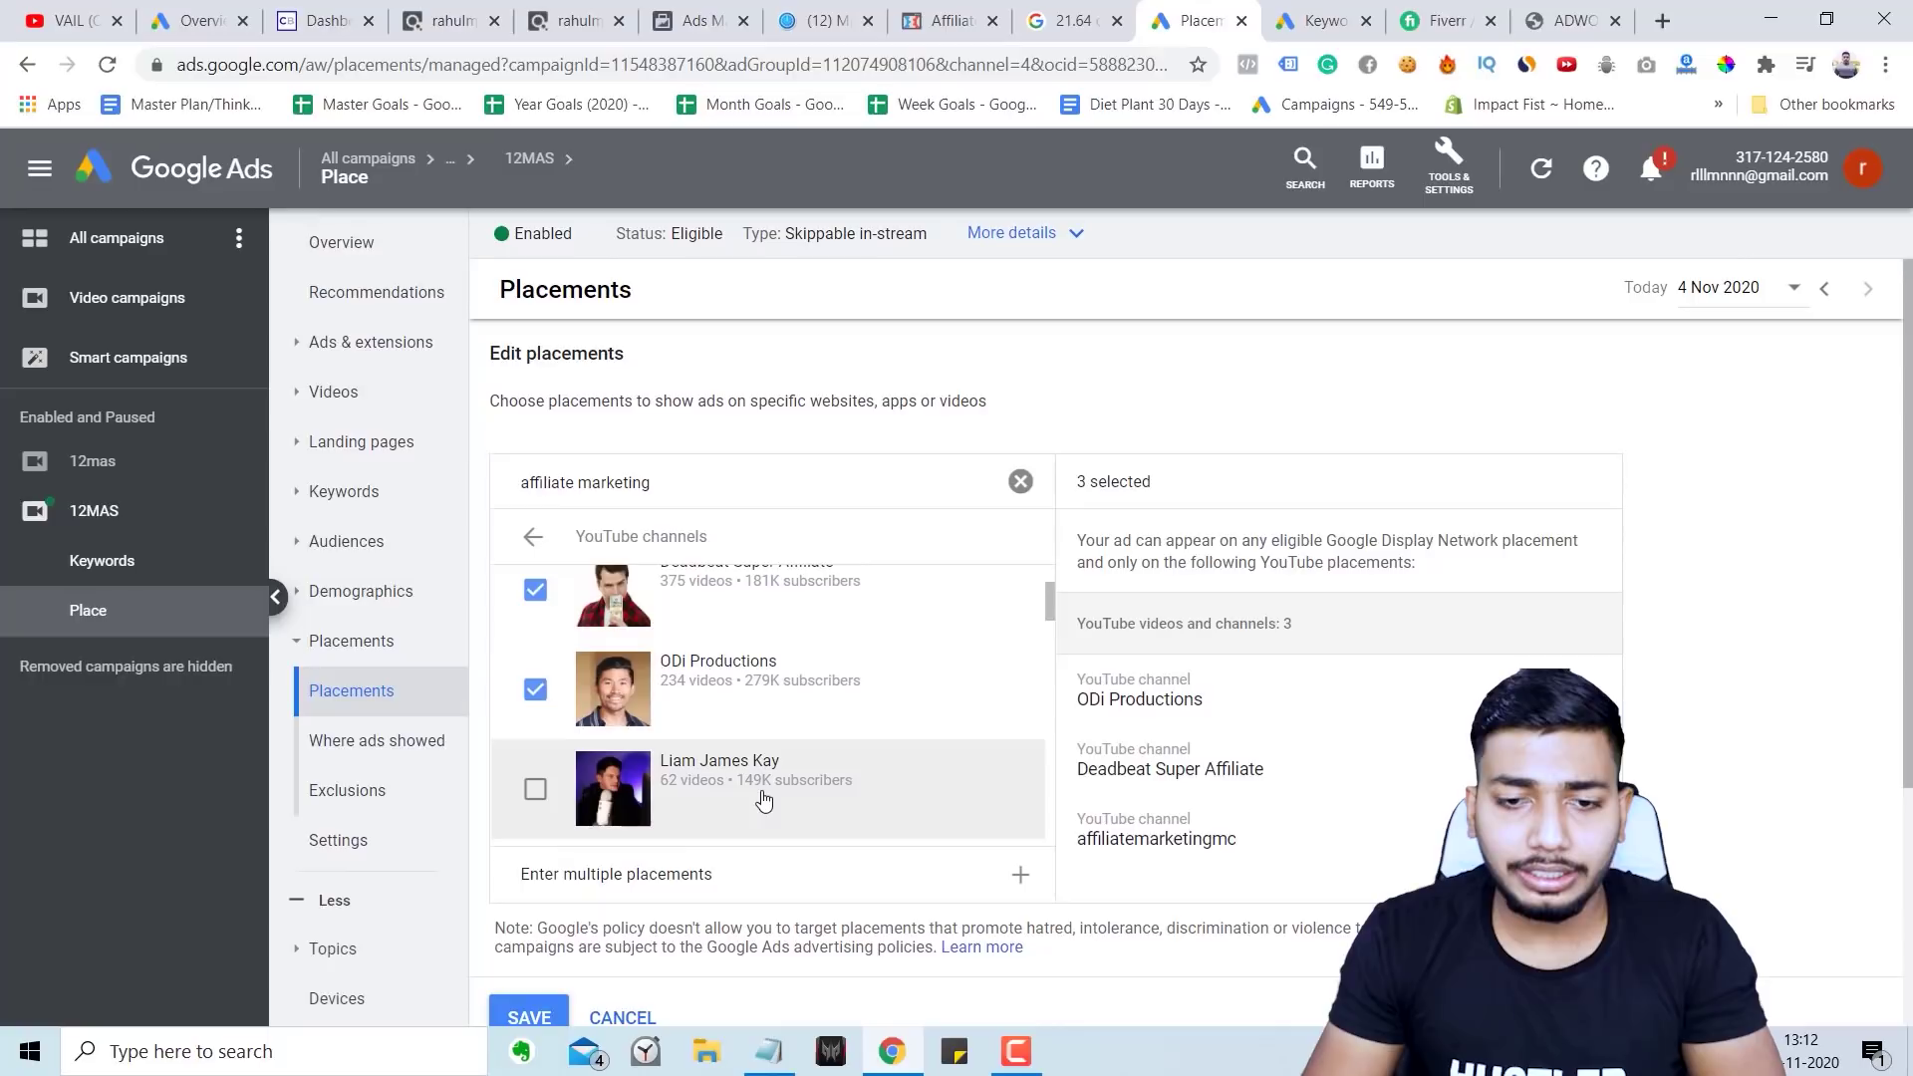
{"action": "left_click", "coordinate": [763, 800]}
{"action": "scroll", "coordinate": [787, 758], "scroll_direction": "down", "scroll_amount": 1}
{"action": "left_click", "coordinate": [802, 697]}
{"action": "scroll", "coordinate": [816, 743], "scroll_direction": "down", "scroll_amount": 2}
{"action": "left_click", "coordinate": [875, 697]}
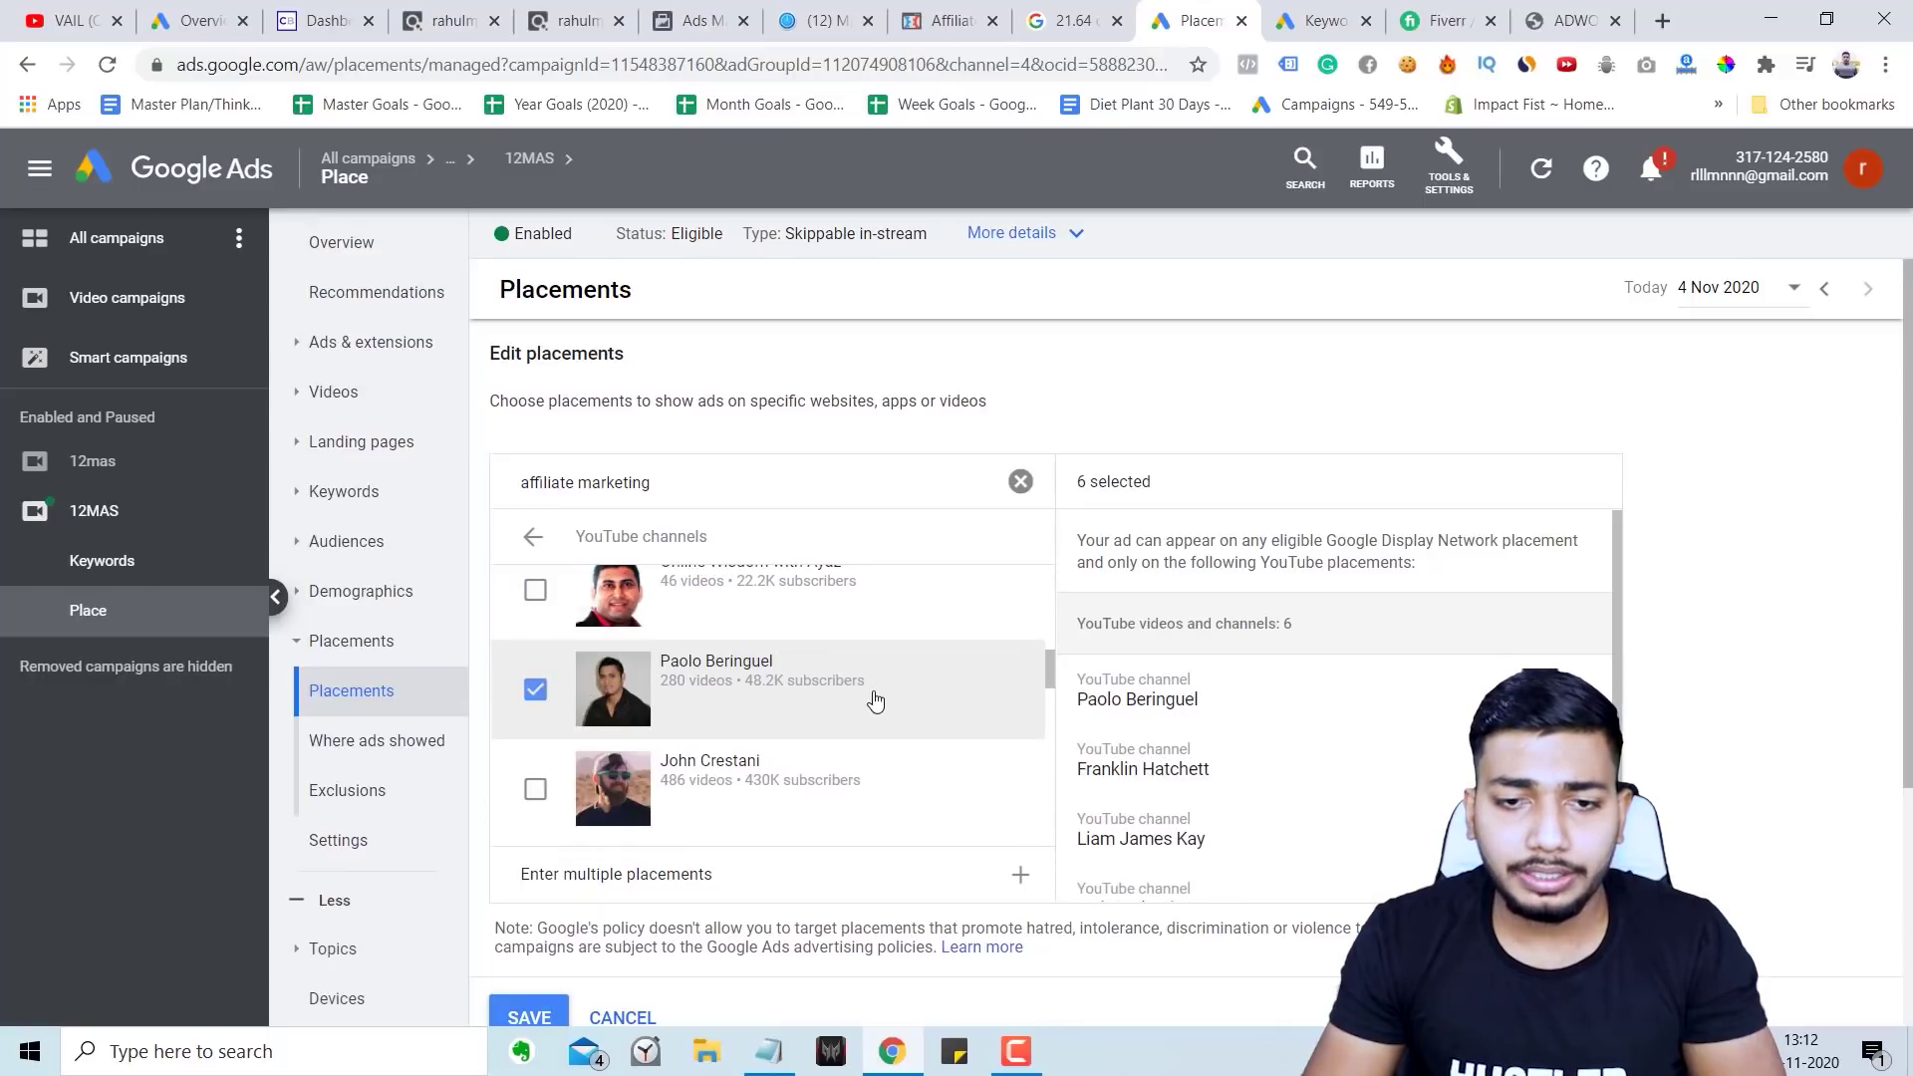
{"action": "scroll", "coordinate": [874, 706], "scroll_direction": "up", "scroll_amount": 1}
{"action": "left_click", "coordinate": [871, 717]}
{"action": "scroll", "coordinate": [864, 742], "scroll_direction": "up", "scroll_amount": 1}
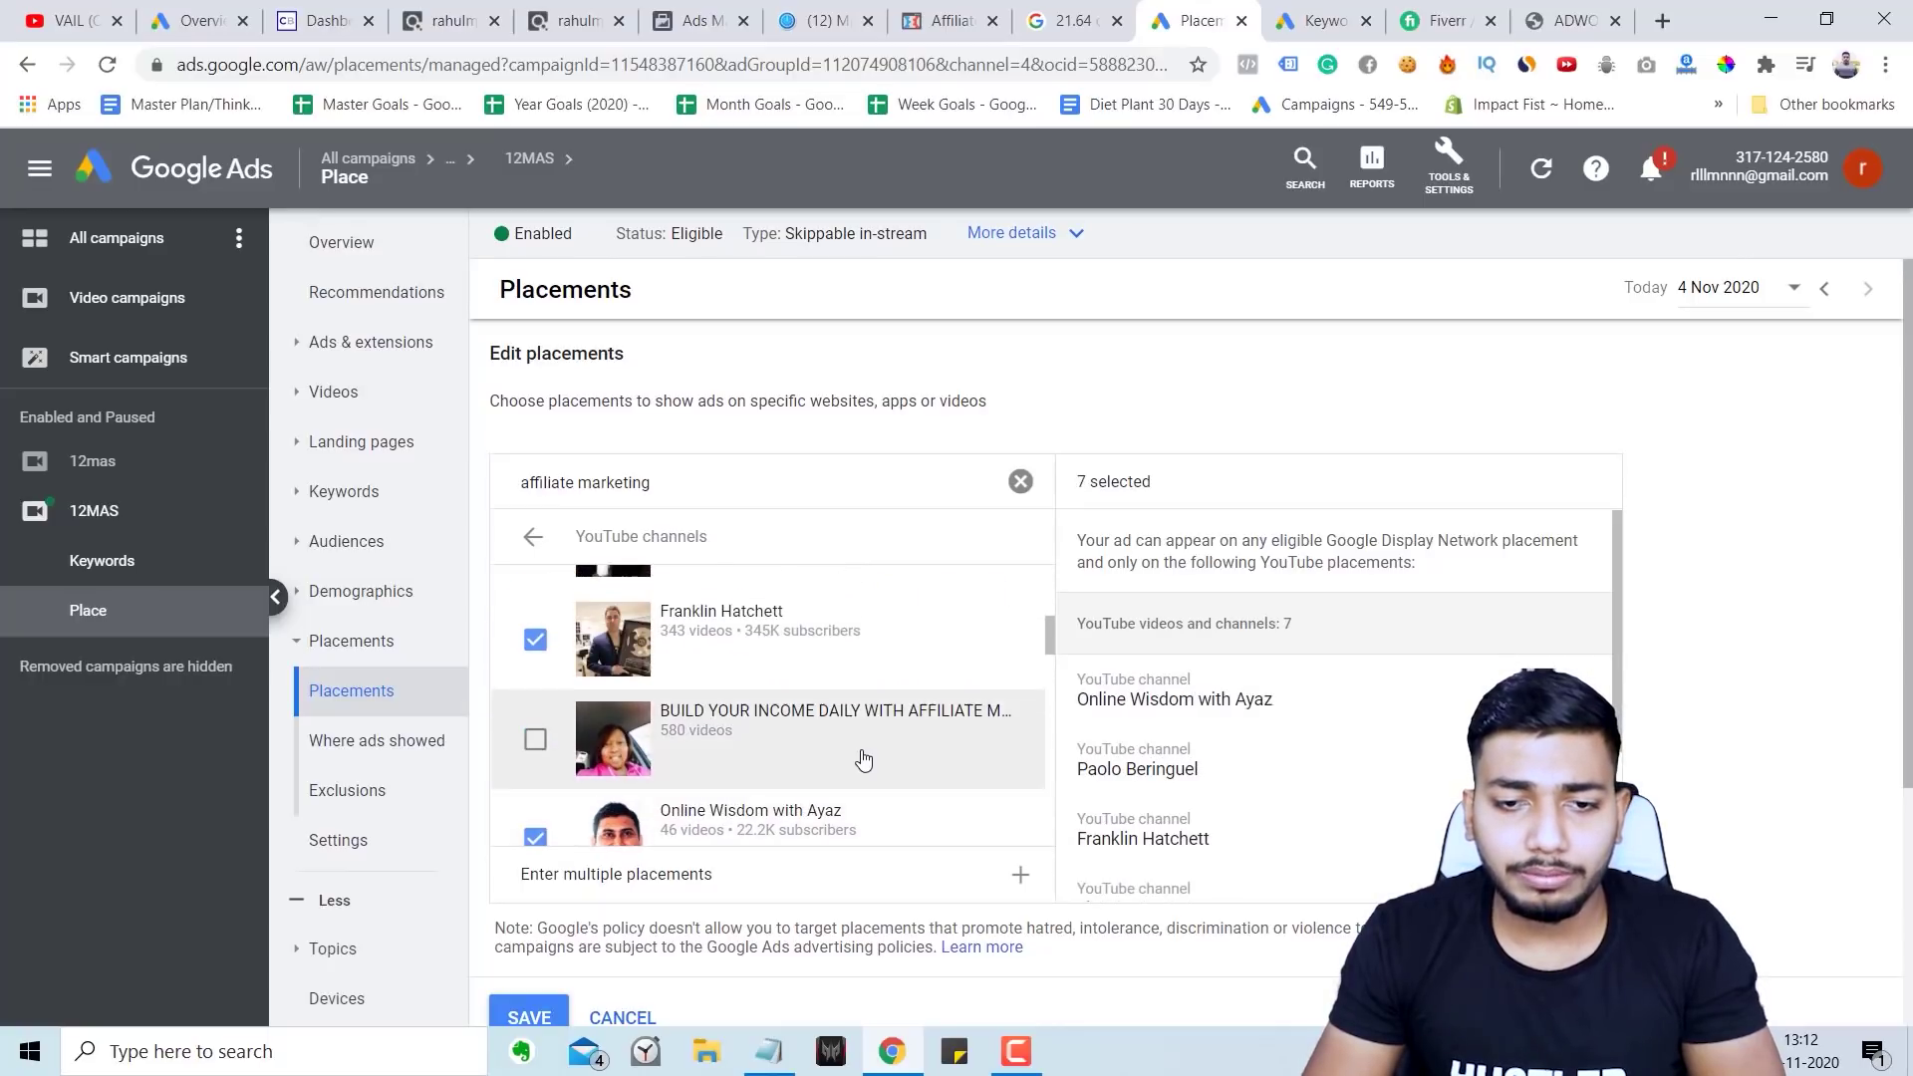
{"action": "scroll", "coordinate": [852, 712], "scroll_direction": "down", "scroll_amount": 1}
{"action": "left_click", "coordinate": [837, 625]}
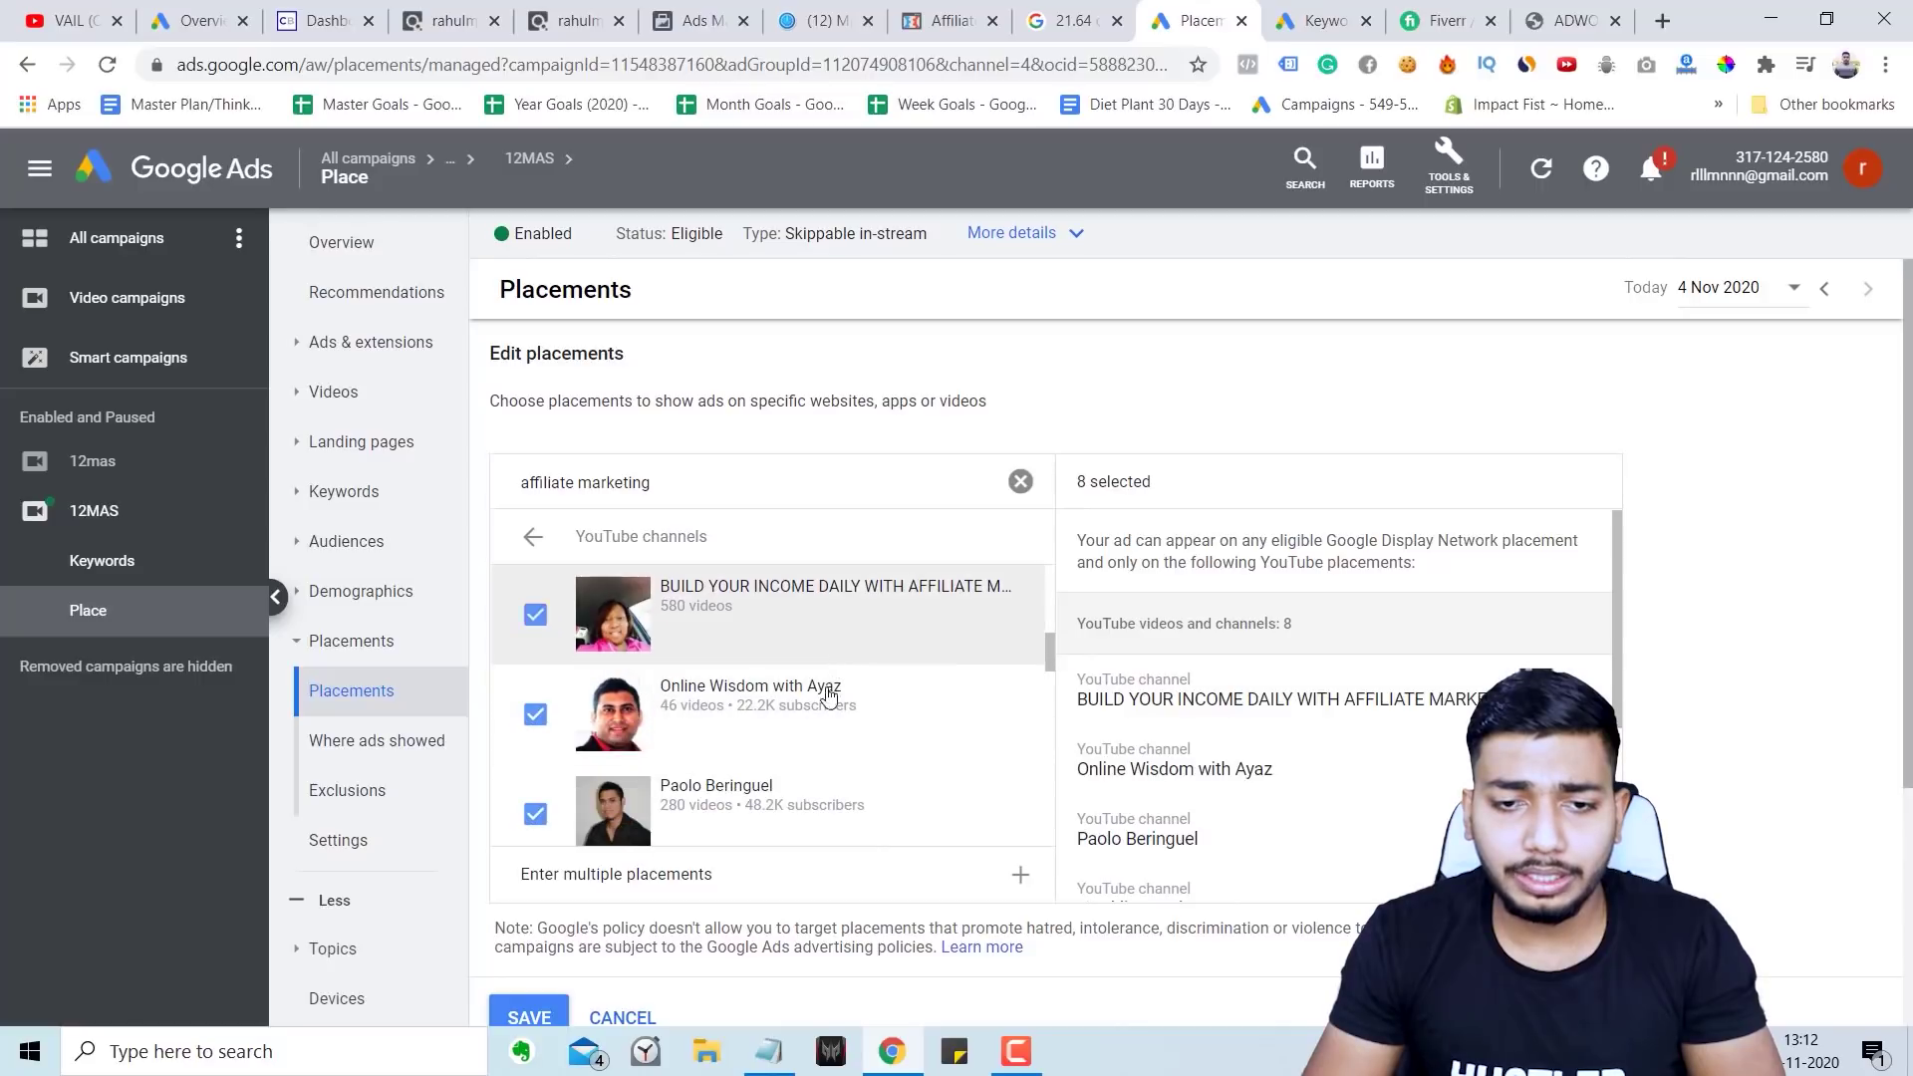
{"action": "scroll", "coordinate": [842, 713], "scroll_direction": "down", "scroll_amount": 1}
{"action": "scroll", "coordinate": [873, 764], "scroll_direction": "down", "scroll_amount": 1}
{"action": "left_click", "coordinate": [857, 657]}
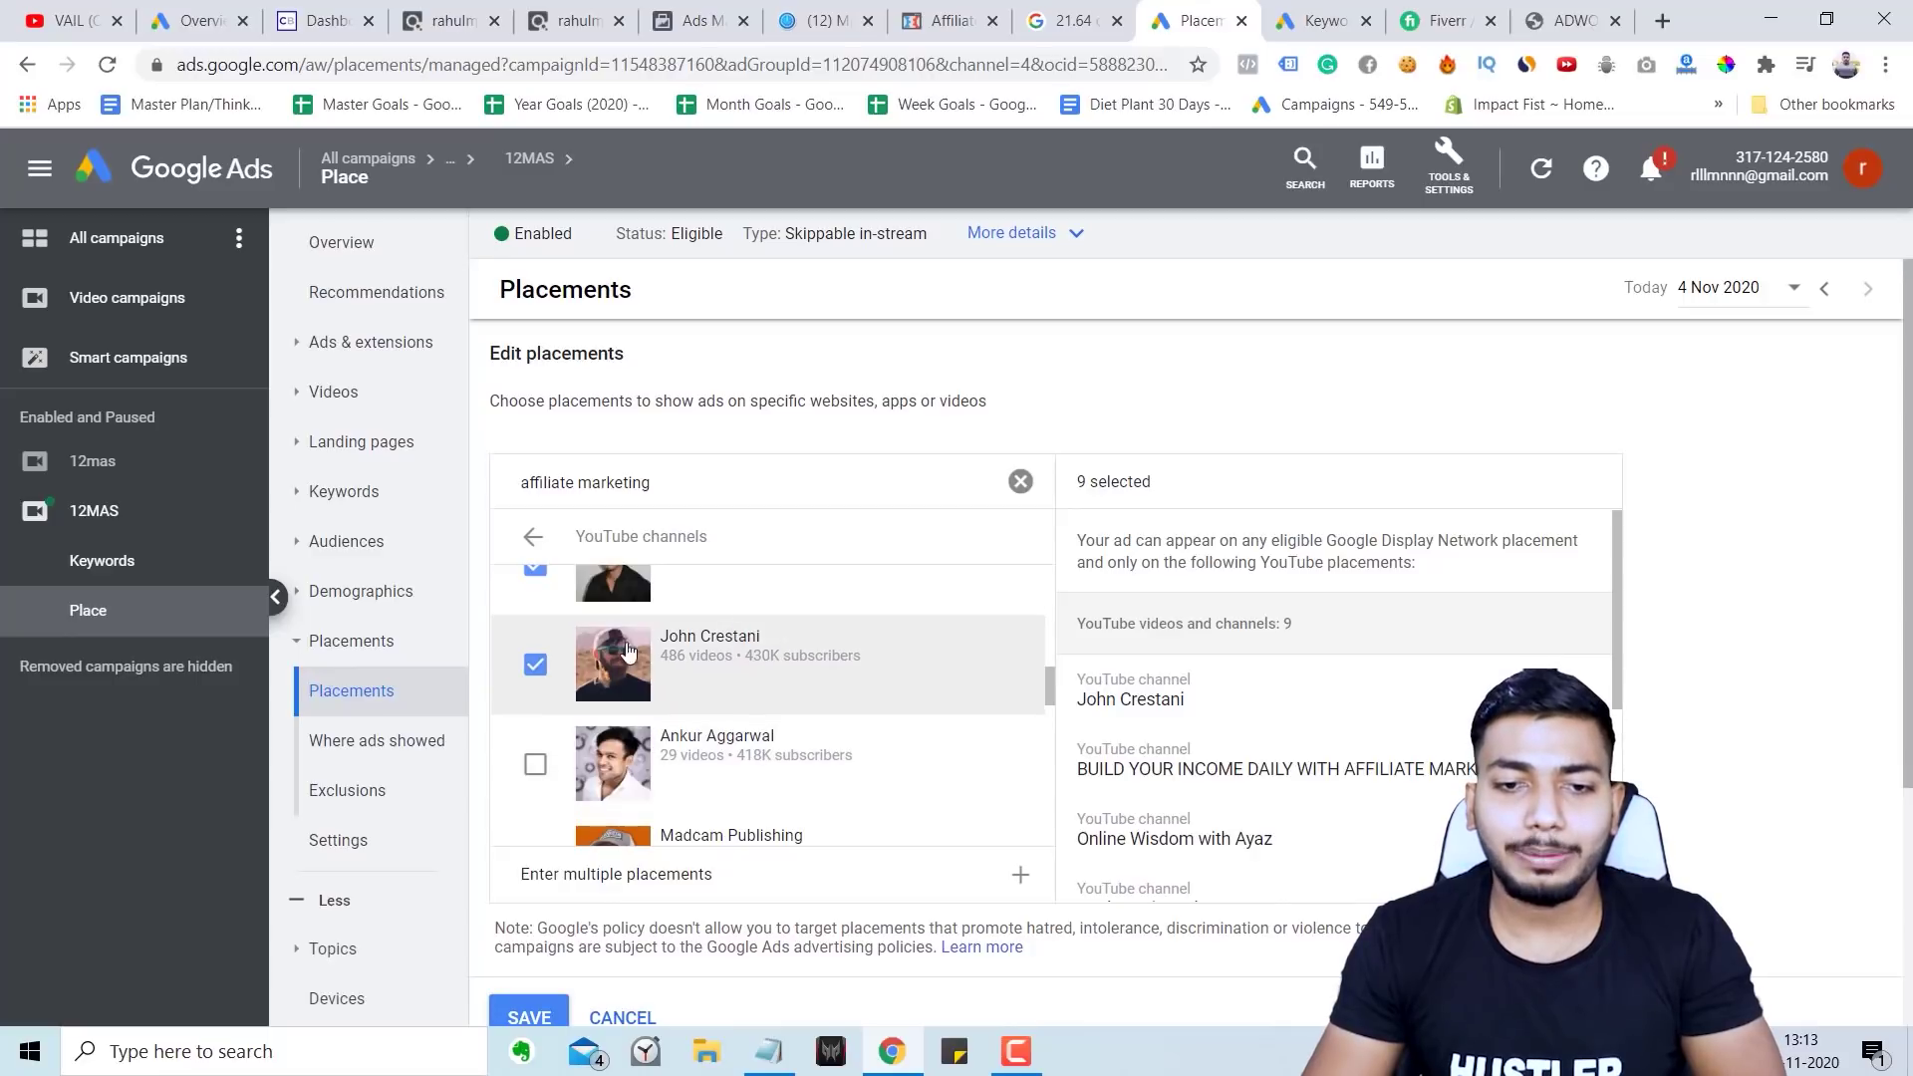
Step: Save the selected YouTube channels as placements of the Place ad group and return to the 12MAS campaign
{"action": "scroll", "coordinate": [805, 705], "scroll_direction": "down", "scroll_amount": 2}
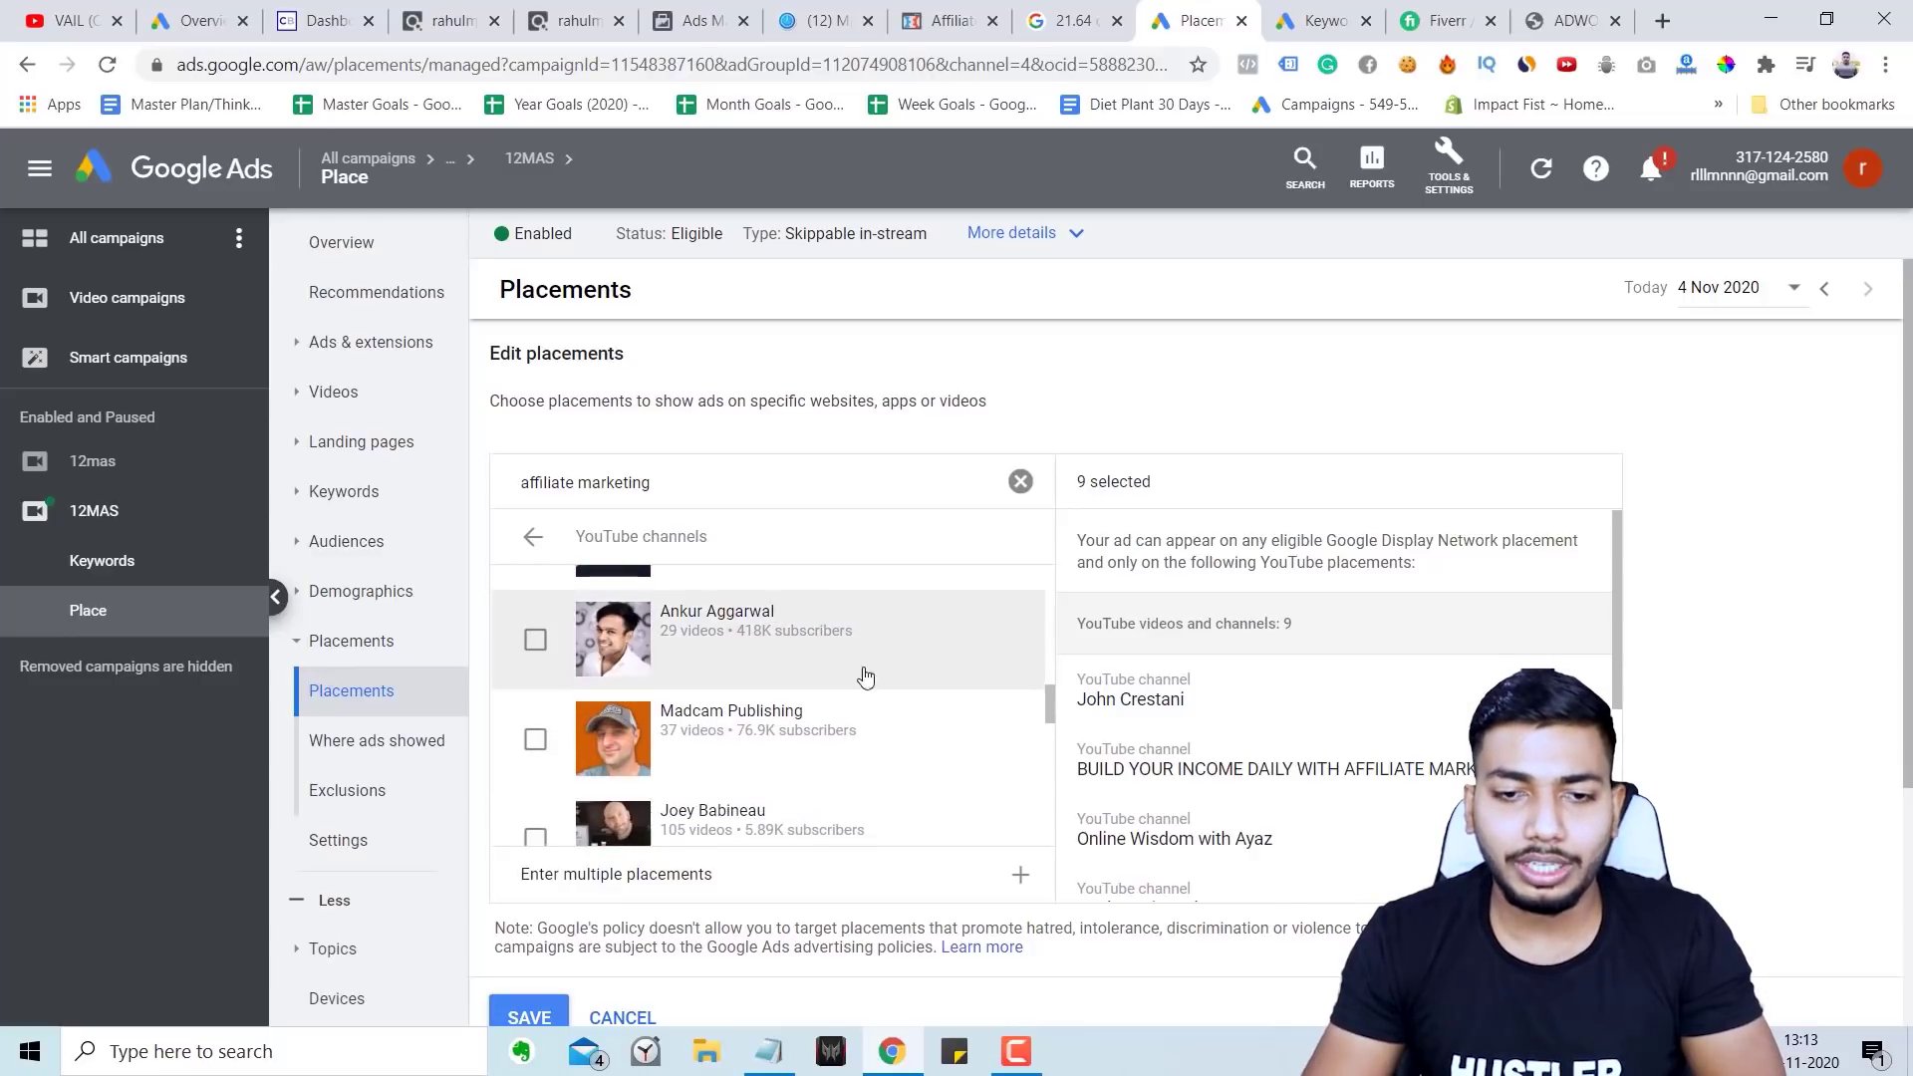
{"action": "scroll", "coordinate": [863, 677], "scroll_direction": "up", "scroll_amount": 2}
{"action": "scroll", "coordinate": [840, 692], "scroll_direction": "up", "scroll_amount": 3}
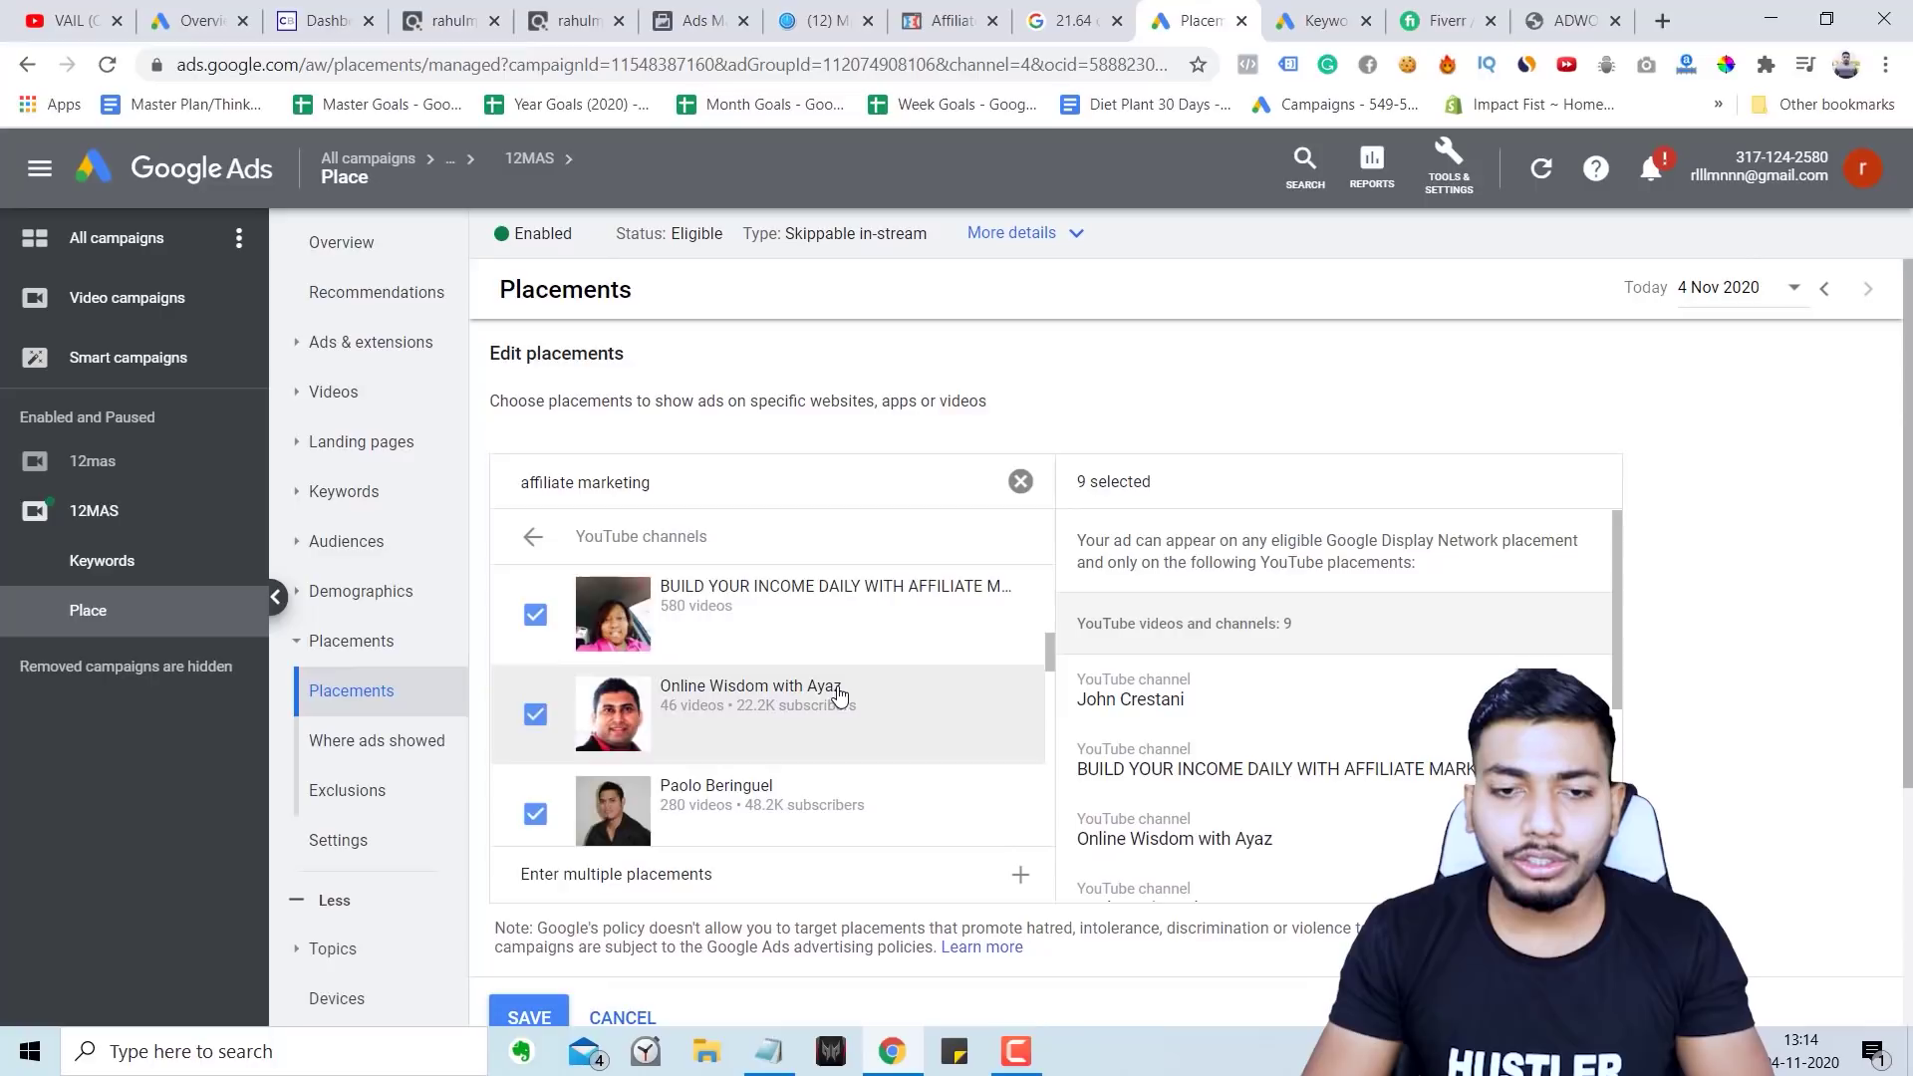
{"action": "scroll", "coordinate": [840, 696], "scroll_direction": "down", "scroll_amount": 6}
{"action": "scroll", "coordinate": [840, 696], "scroll_direction": "down", "scroll_amount": 3}
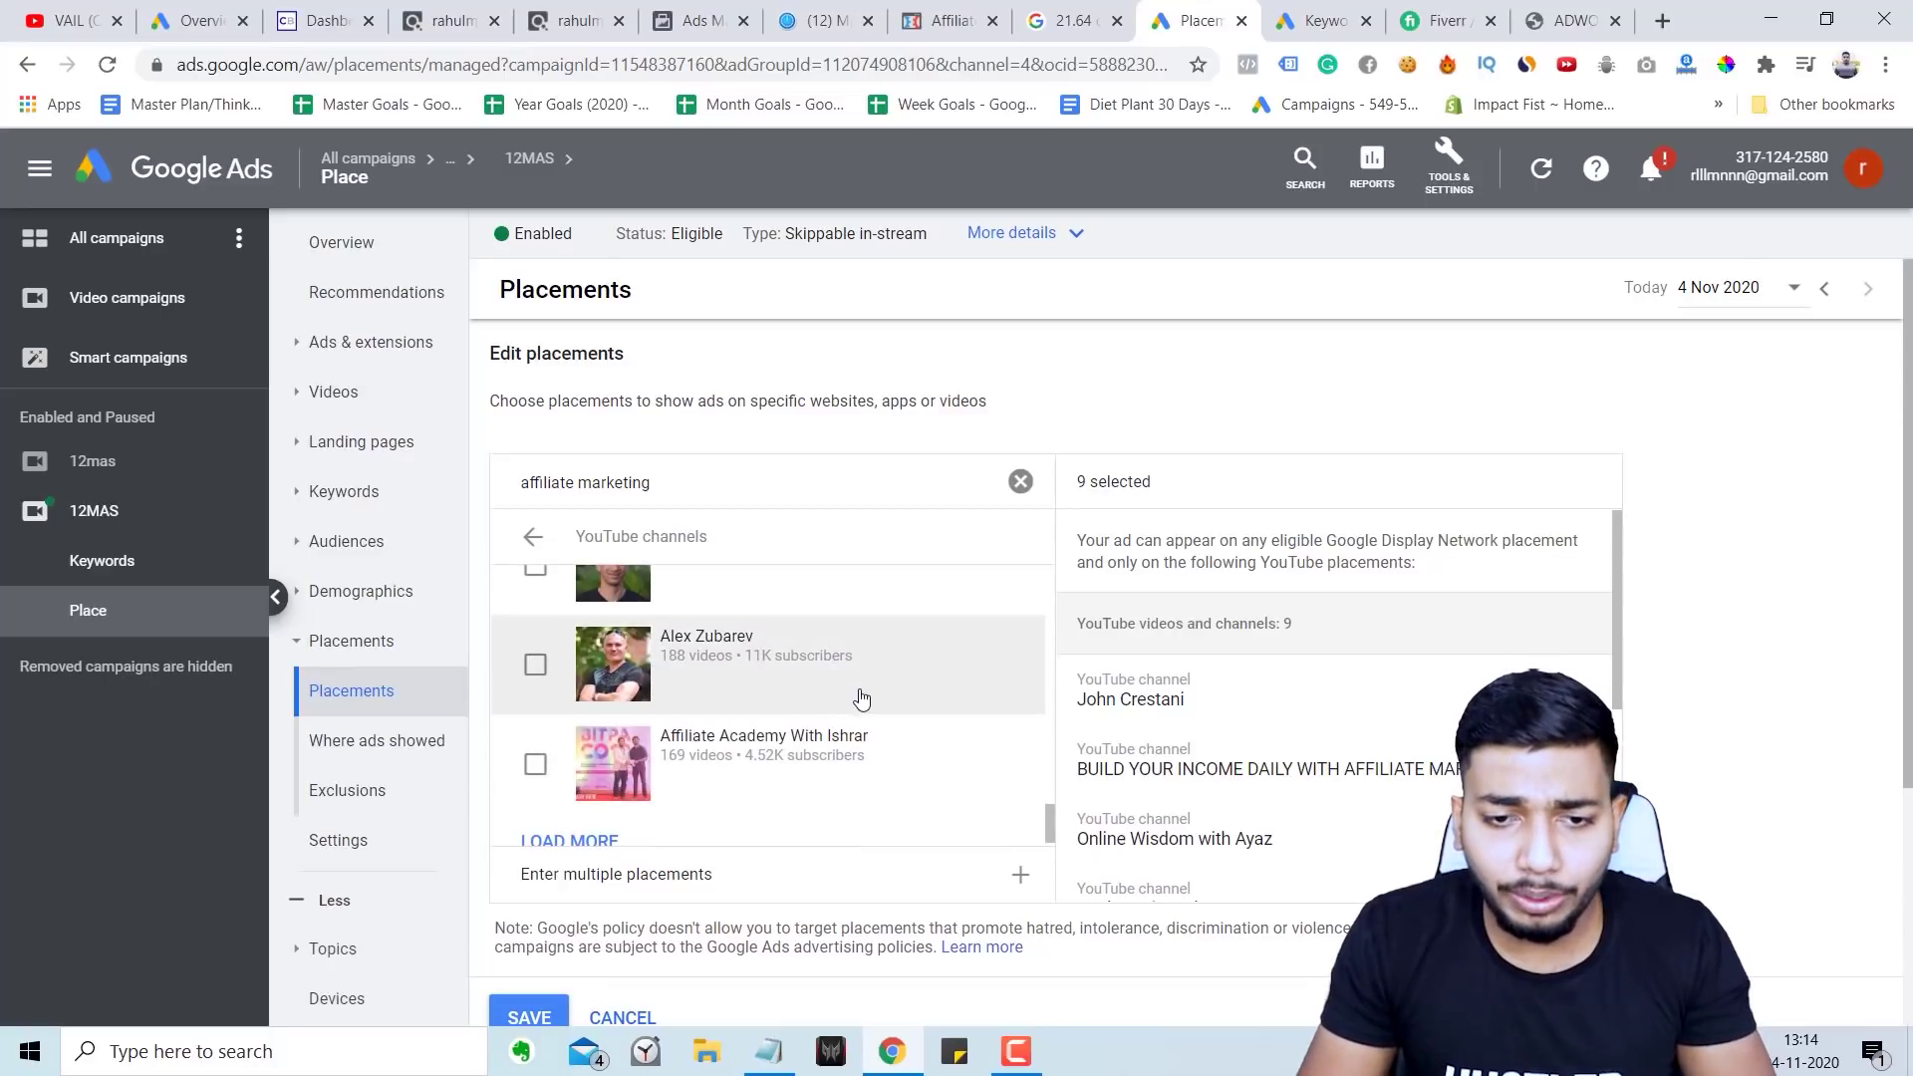
{"action": "scroll", "coordinate": [874, 702], "scroll_direction": "down", "scroll_amount": 1}
{"action": "scroll", "coordinate": [897, 713], "scroll_direction": "up", "scroll_amount": 5}
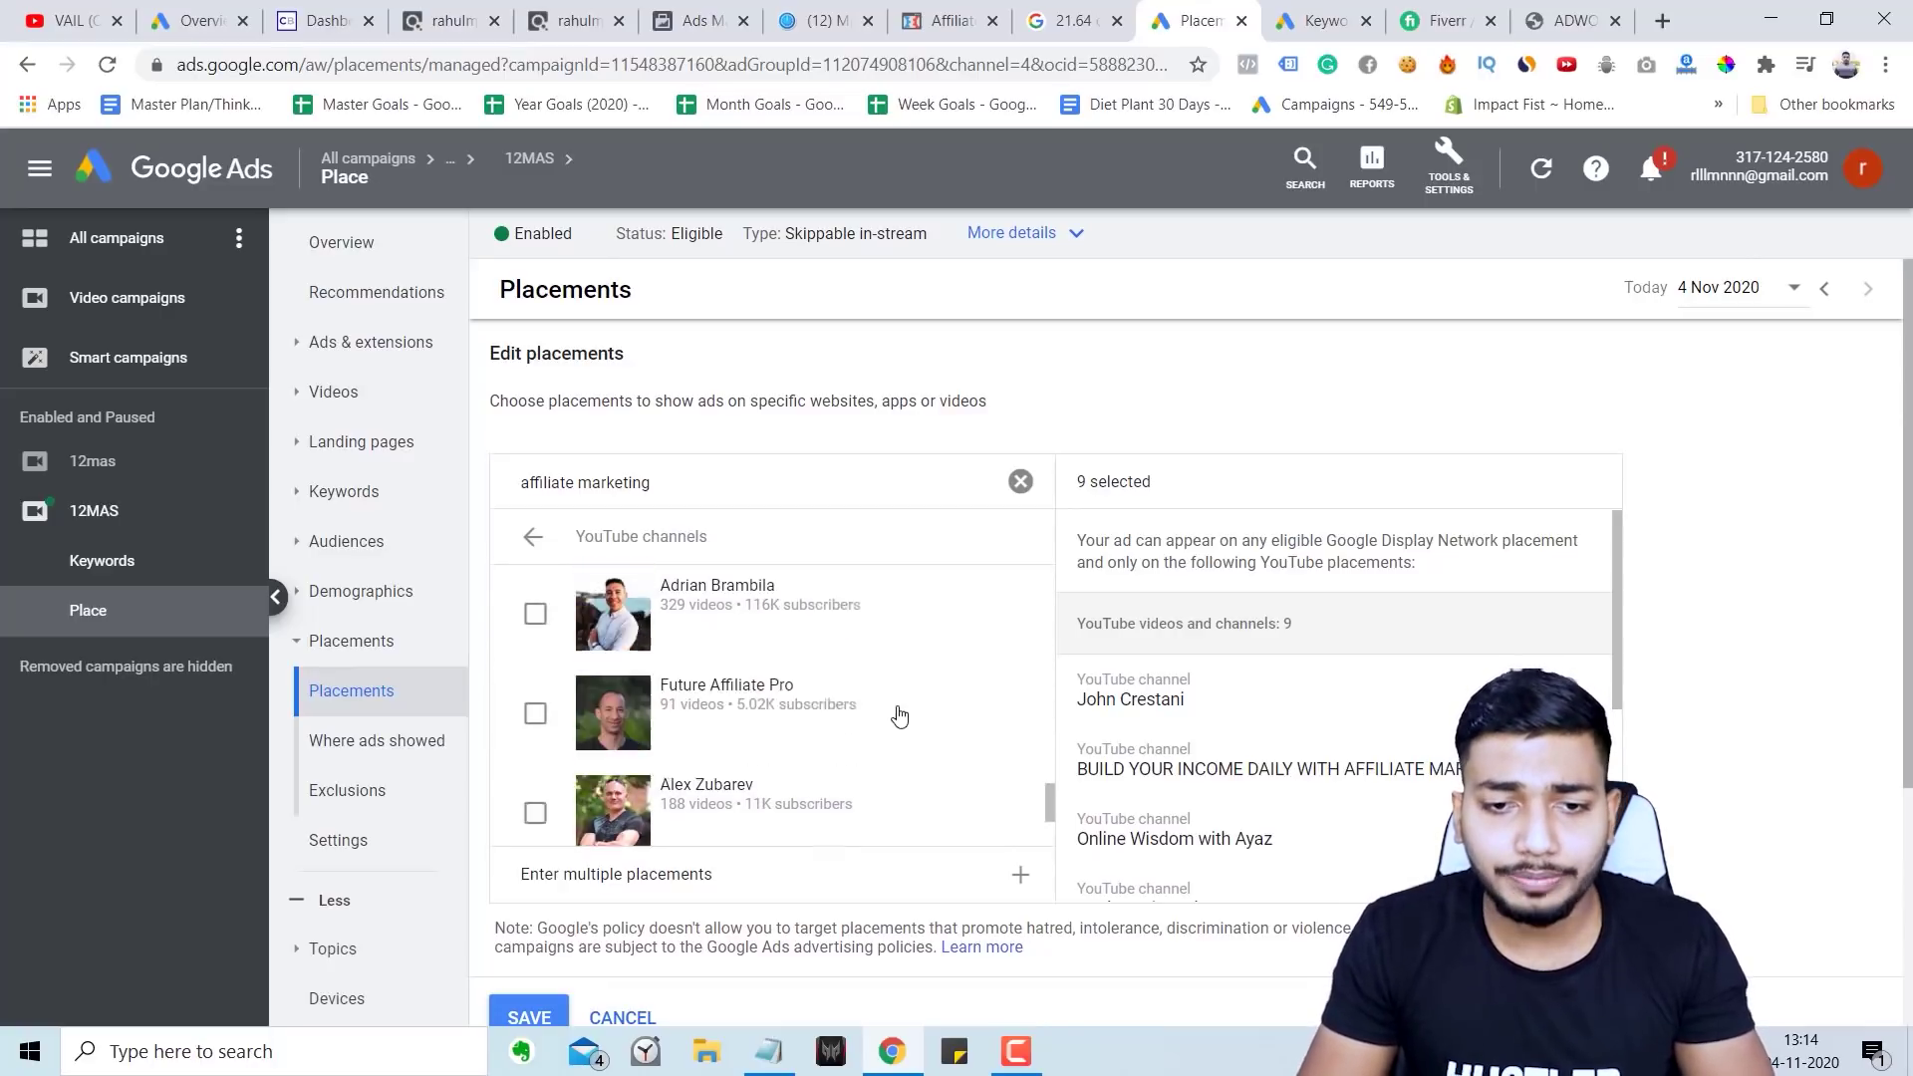
{"action": "scroll", "coordinate": [1387, 760], "scroll_direction": "down", "scroll_amount": 4}
{"action": "scroll", "coordinate": [1199, 706], "scroll_direction": "down", "scroll_amount": 3}
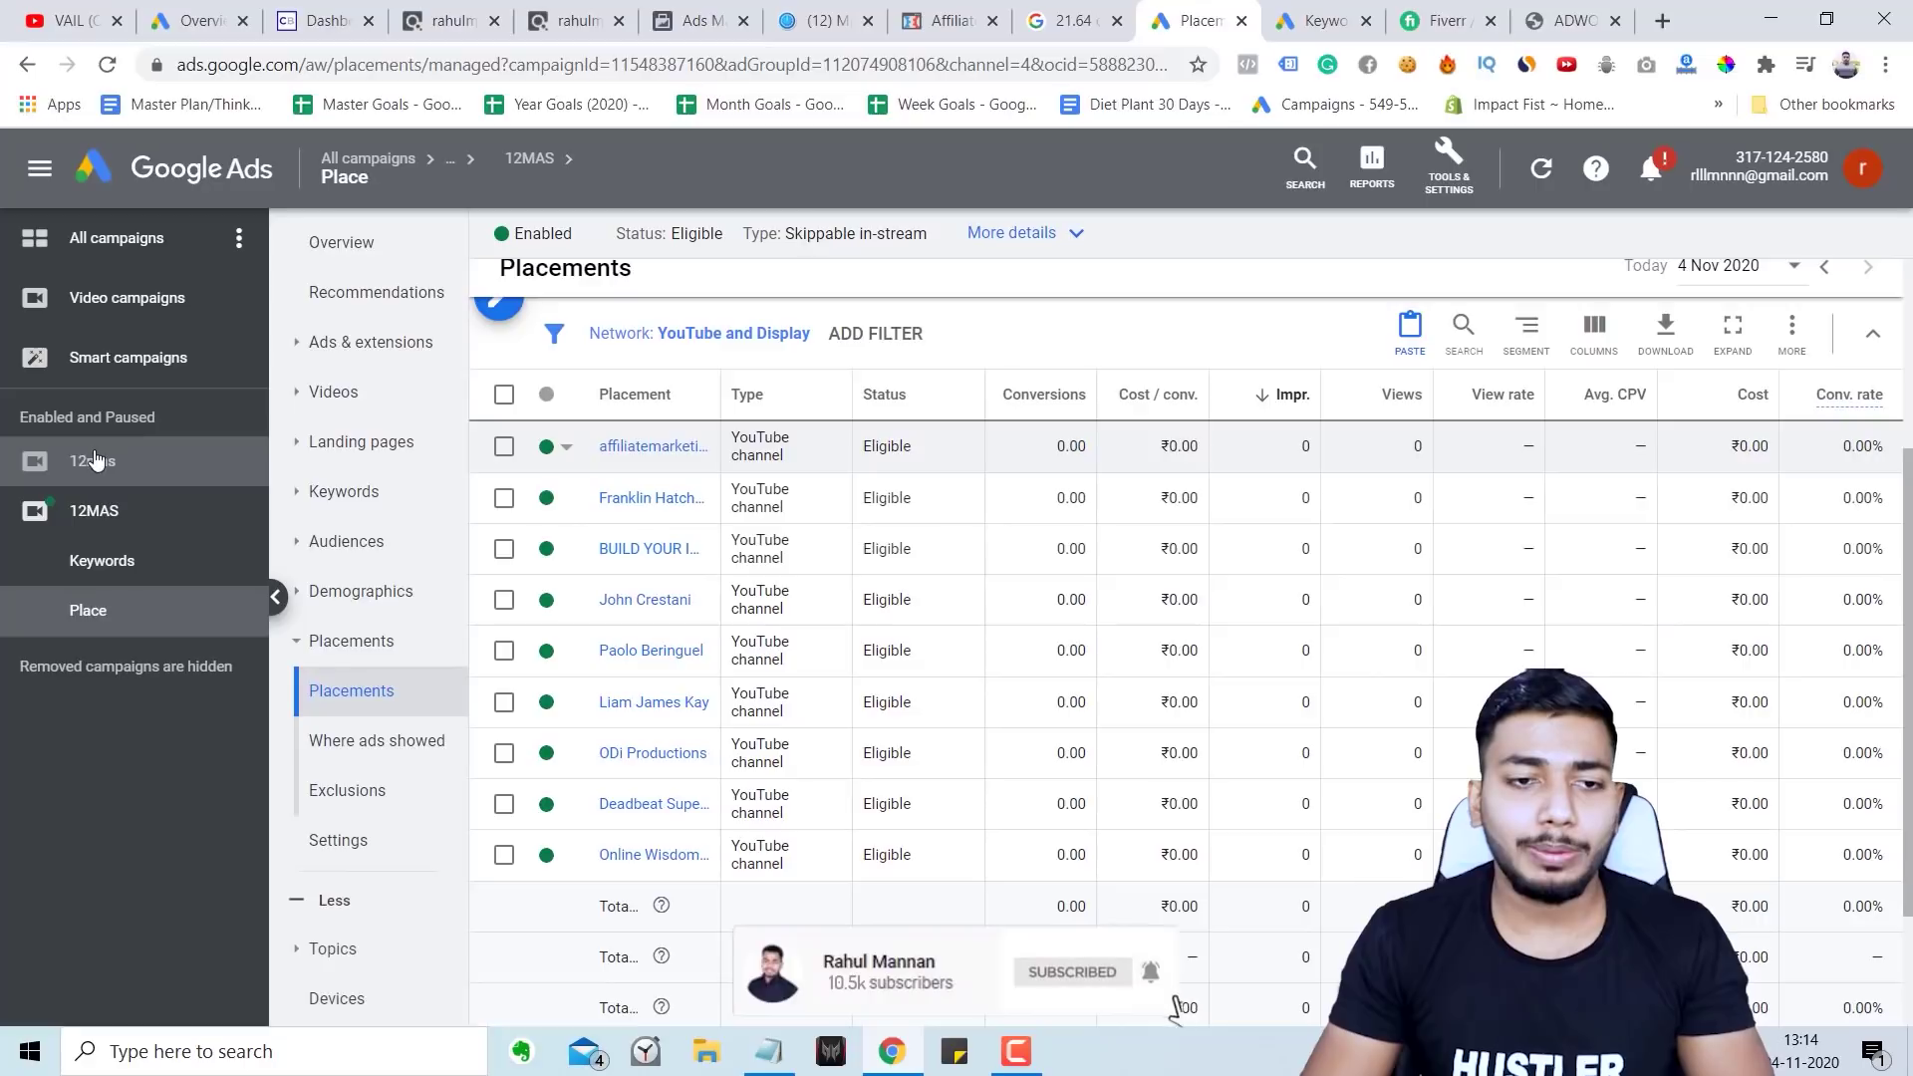
{"action": "left_click", "coordinate": [111, 531]}
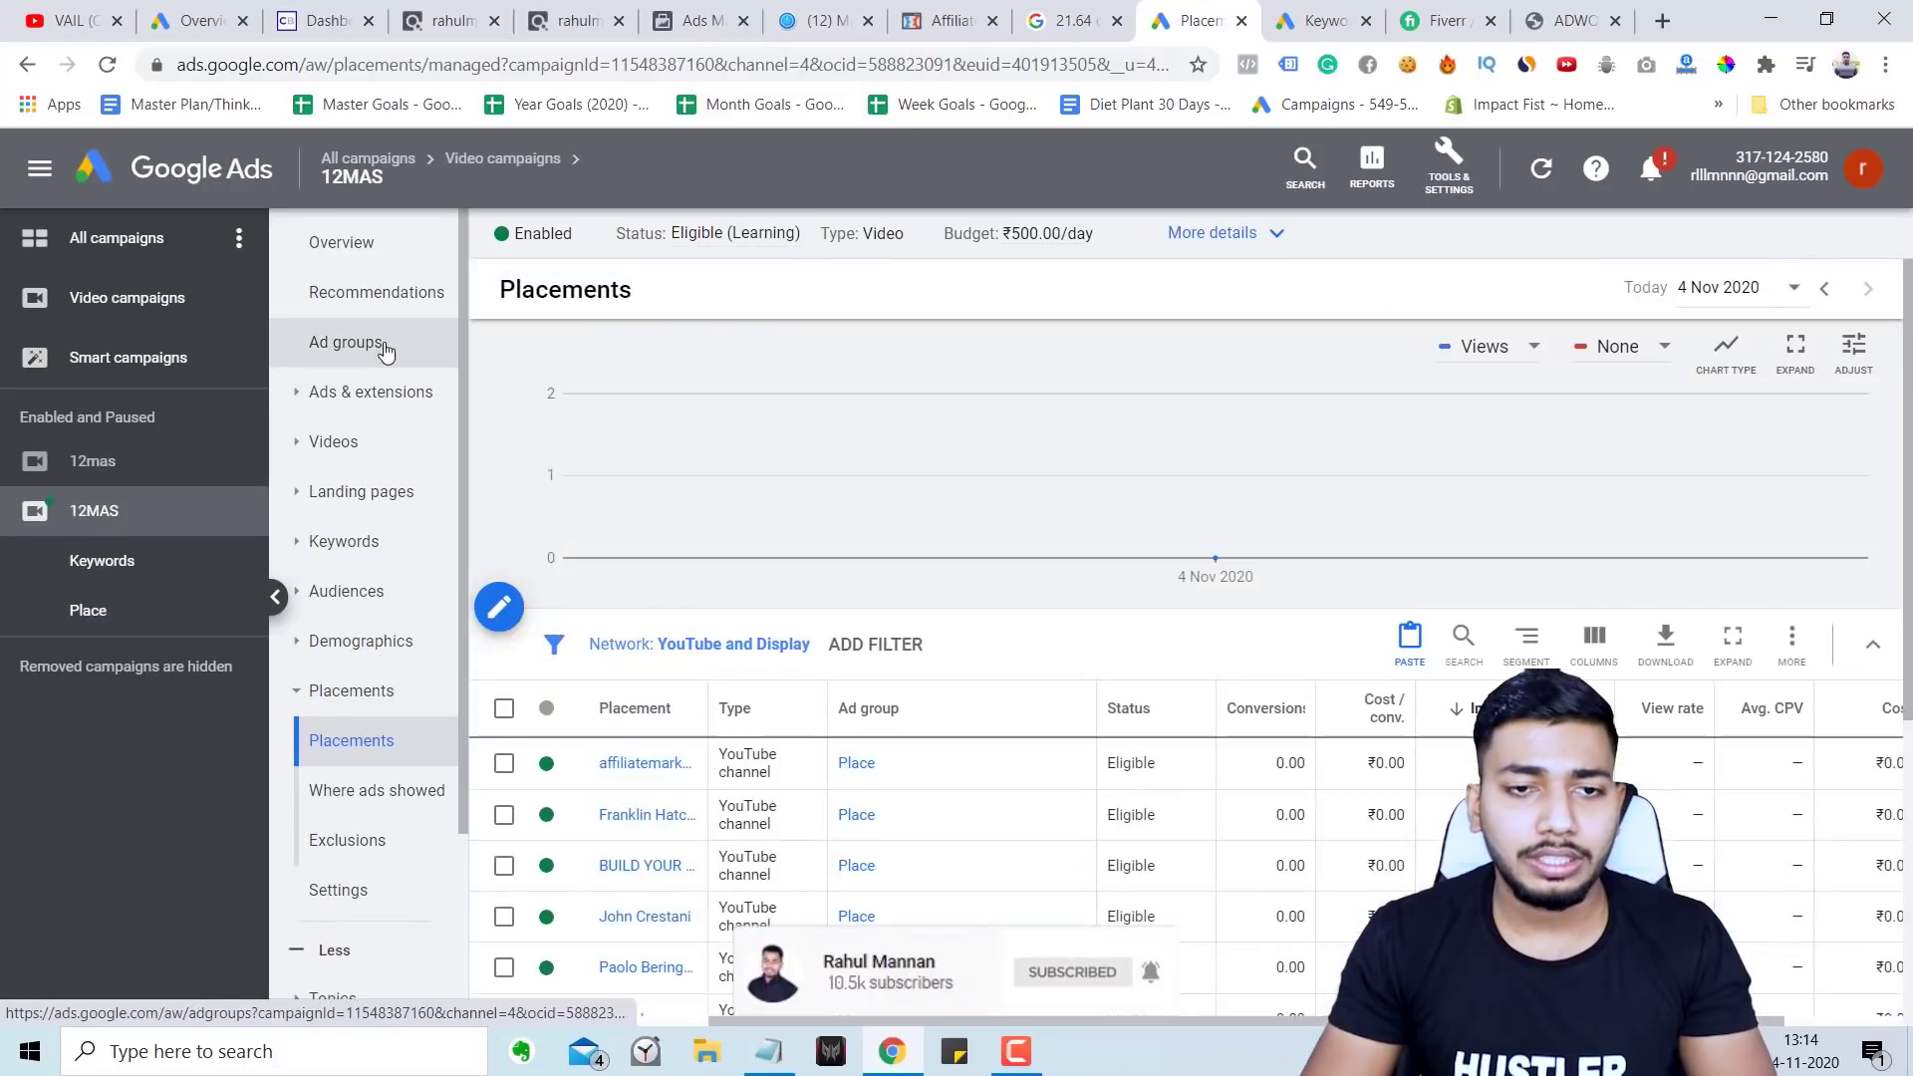
Step: Copy the Place ad group and paste the duplicate into the same 12MAS campaign
{"action": "left_click", "coordinate": [376, 342]}
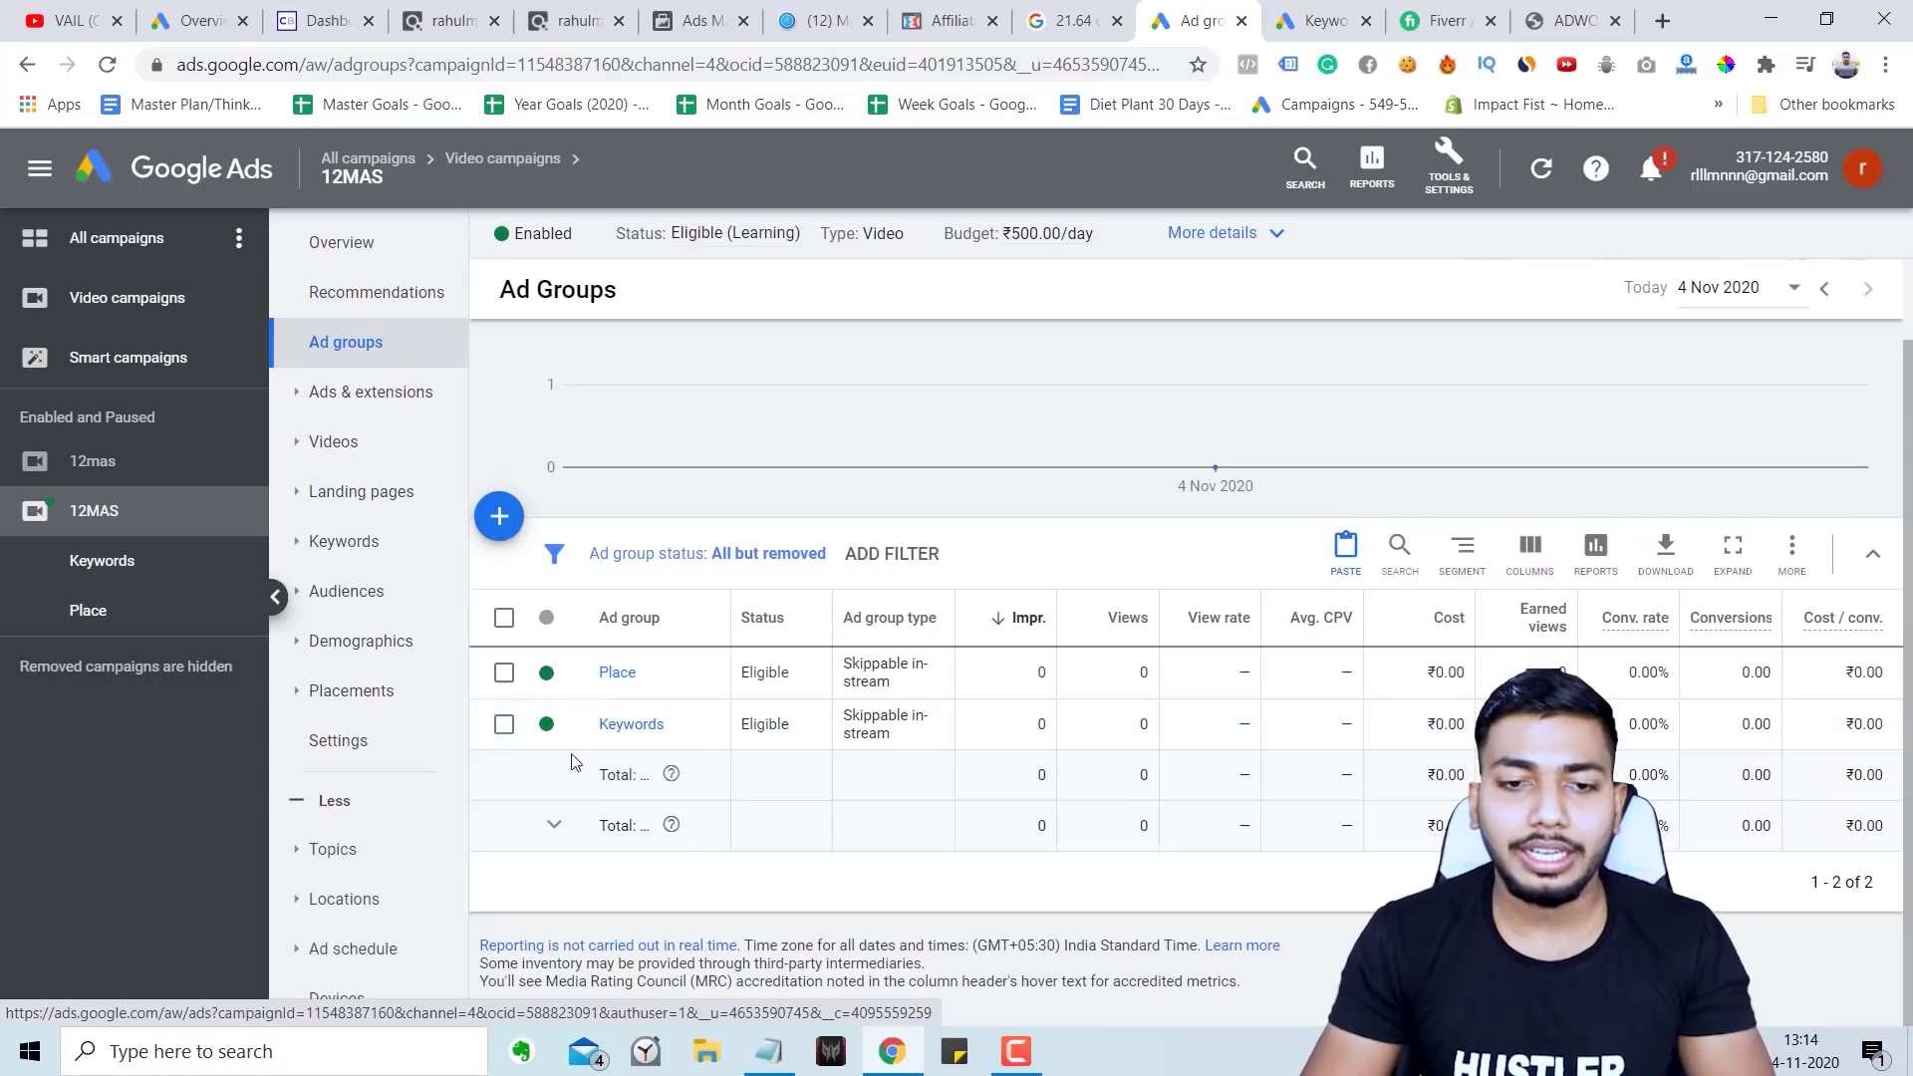
{"action": "left_click", "coordinate": [504, 674]}
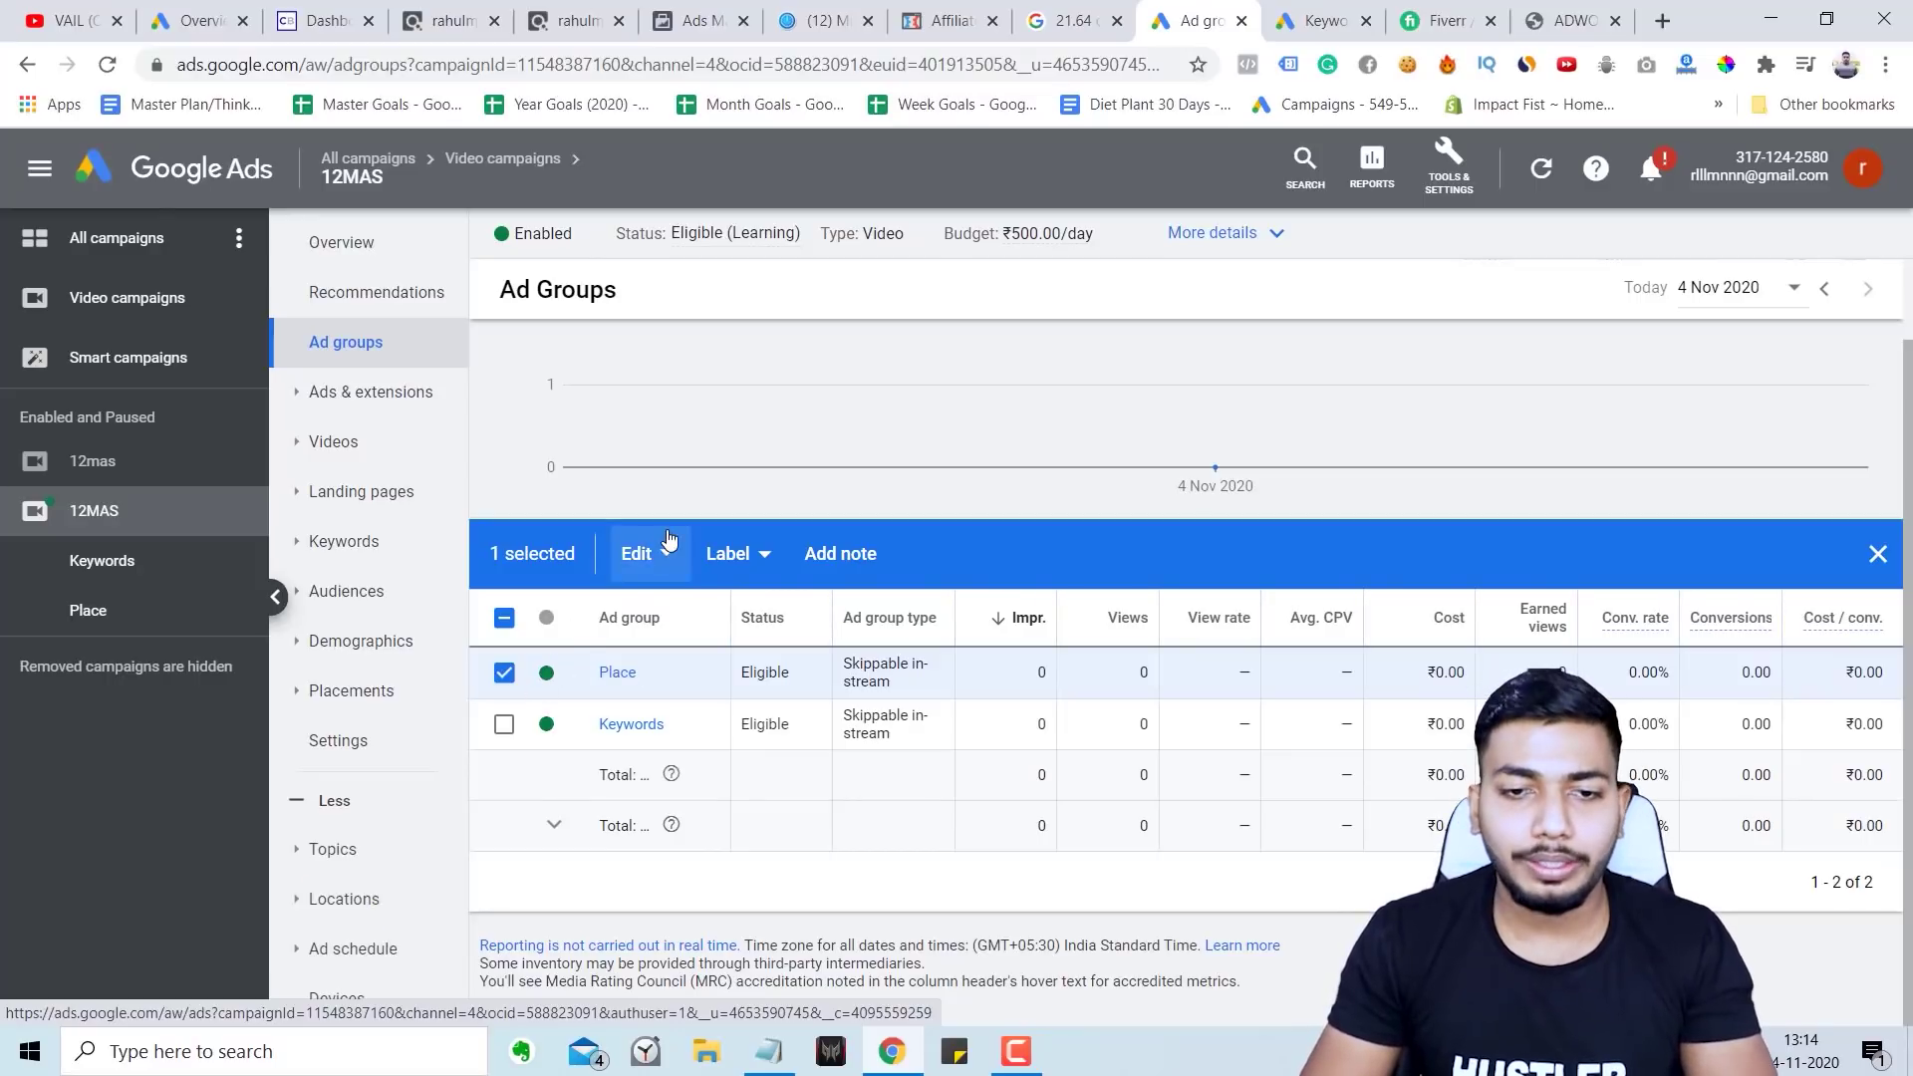
{"action": "left_click", "coordinate": [626, 576]}
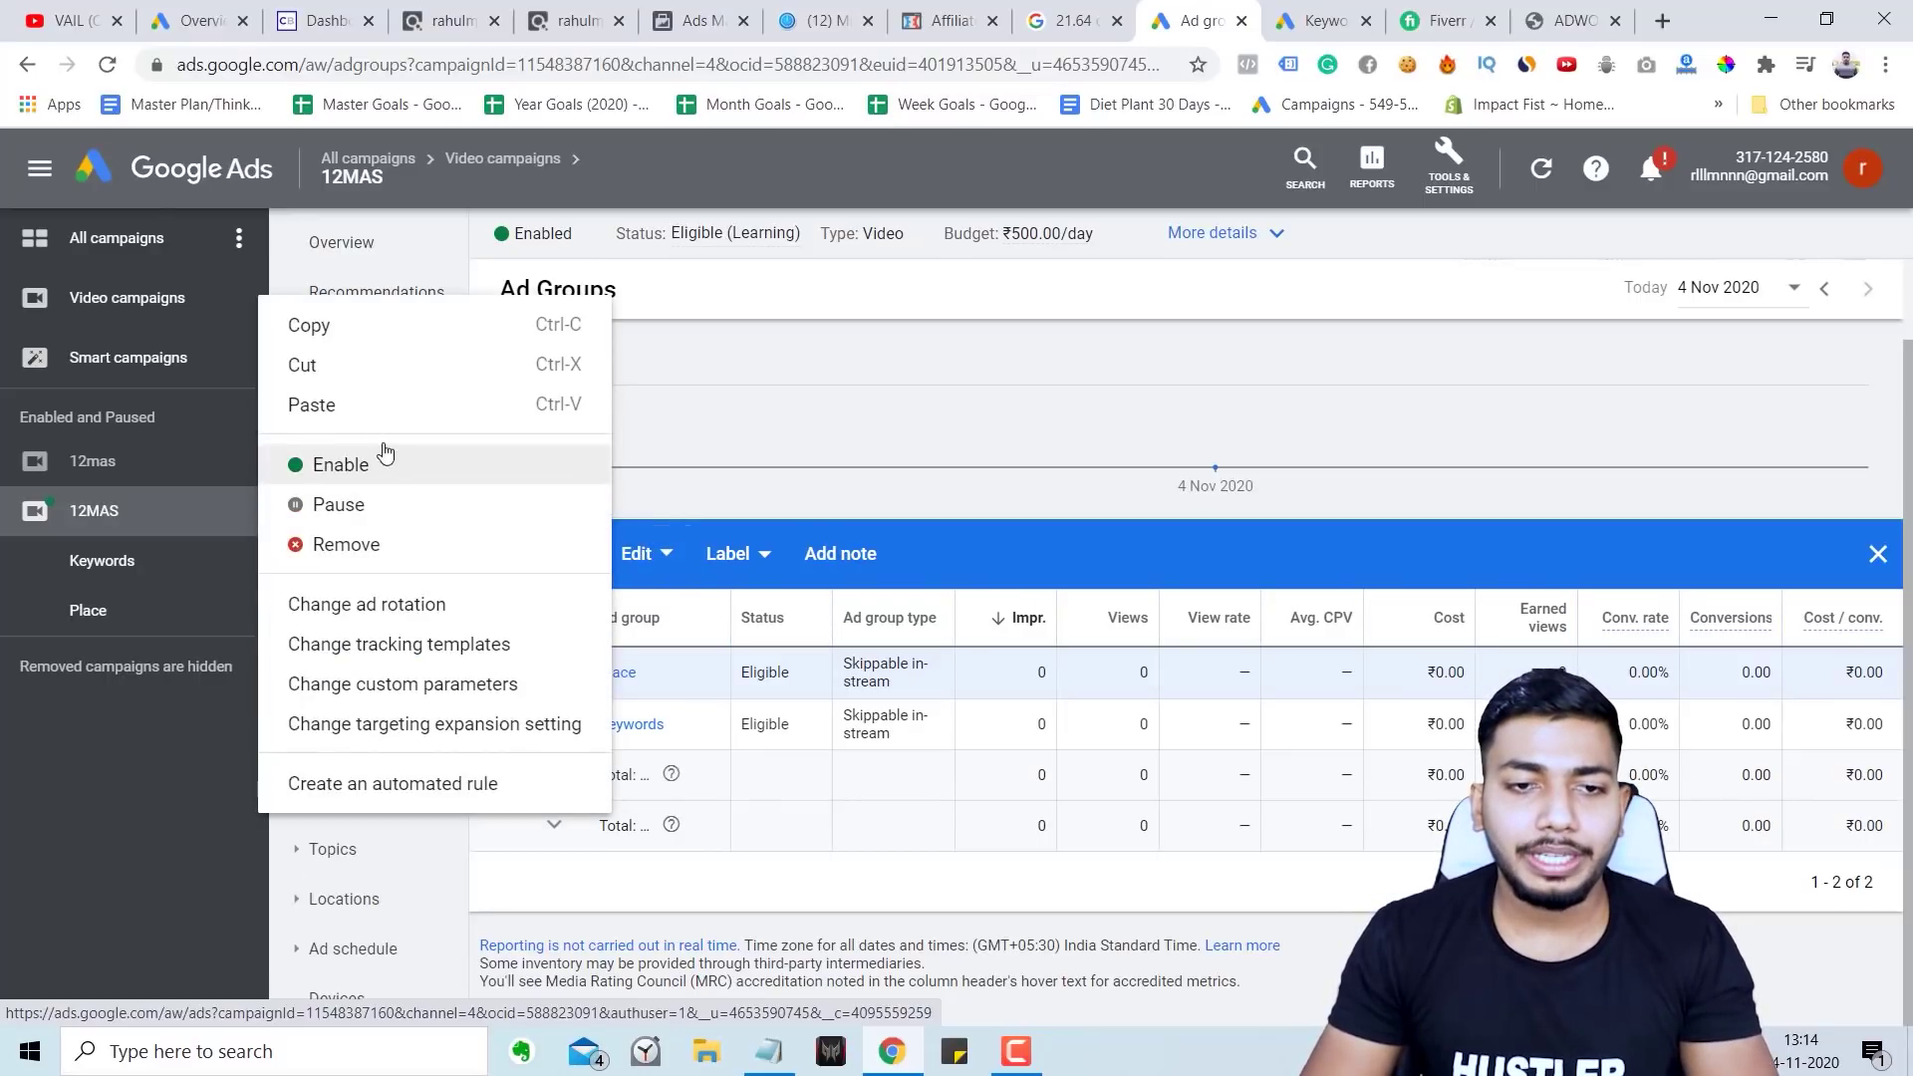
{"action": "left_click", "coordinate": [337, 343]}
{"action": "left_click", "coordinate": [642, 555]}
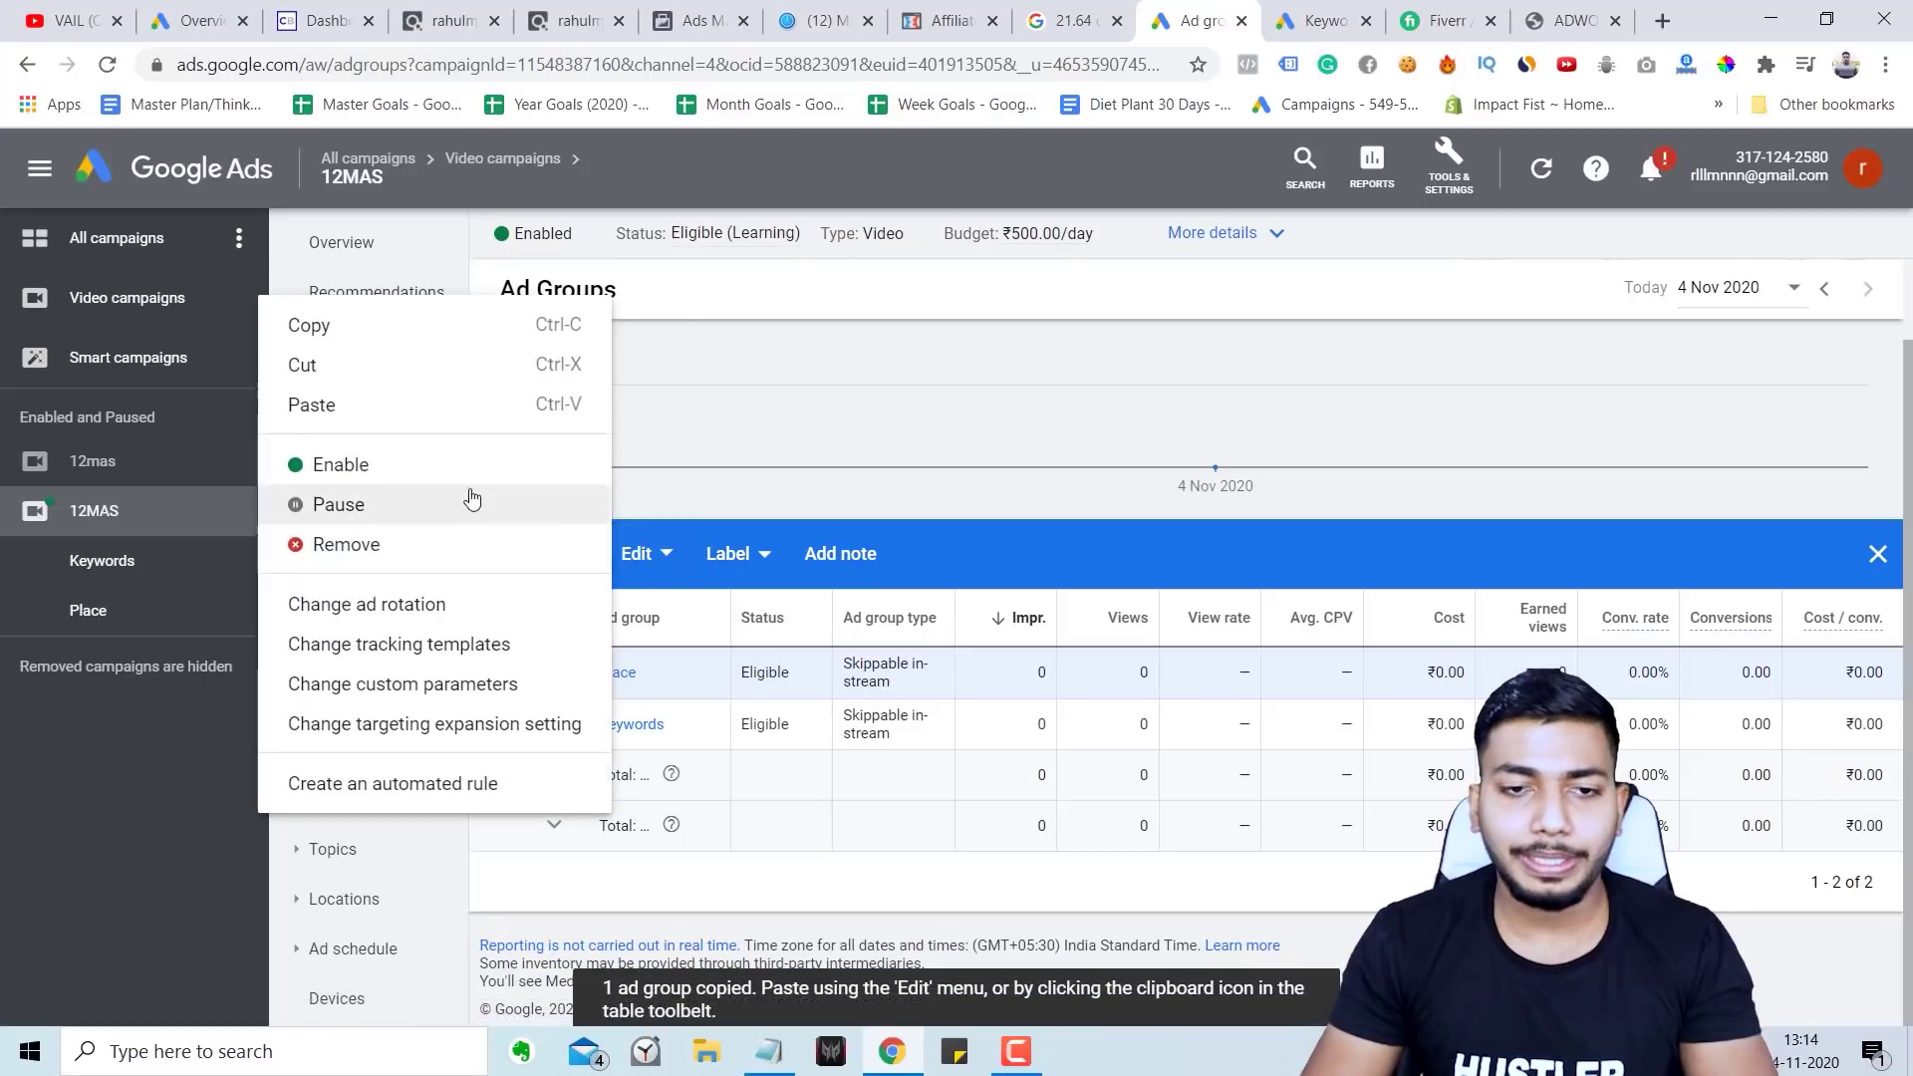
{"action": "left_click", "coordinate": [361, 412]}
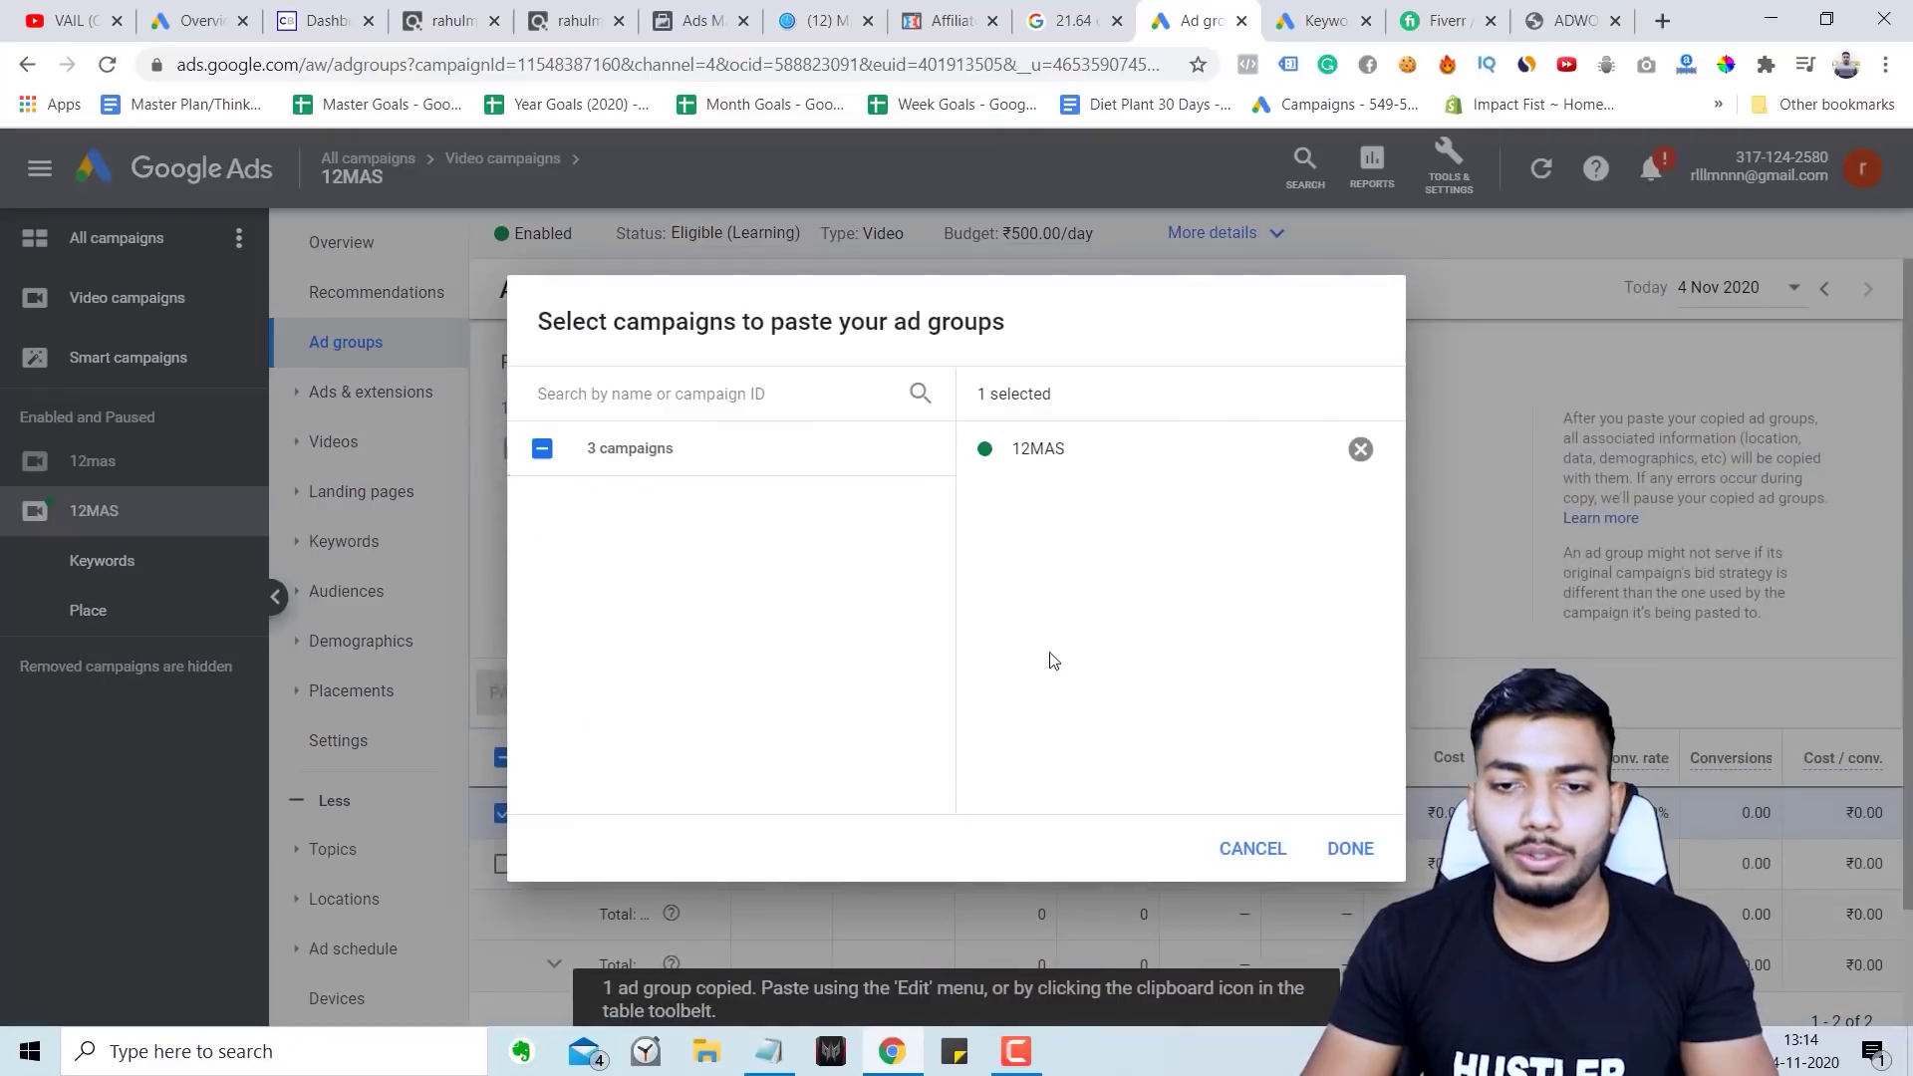
{"action": "left_click", "coordinate": [1349, 848]}
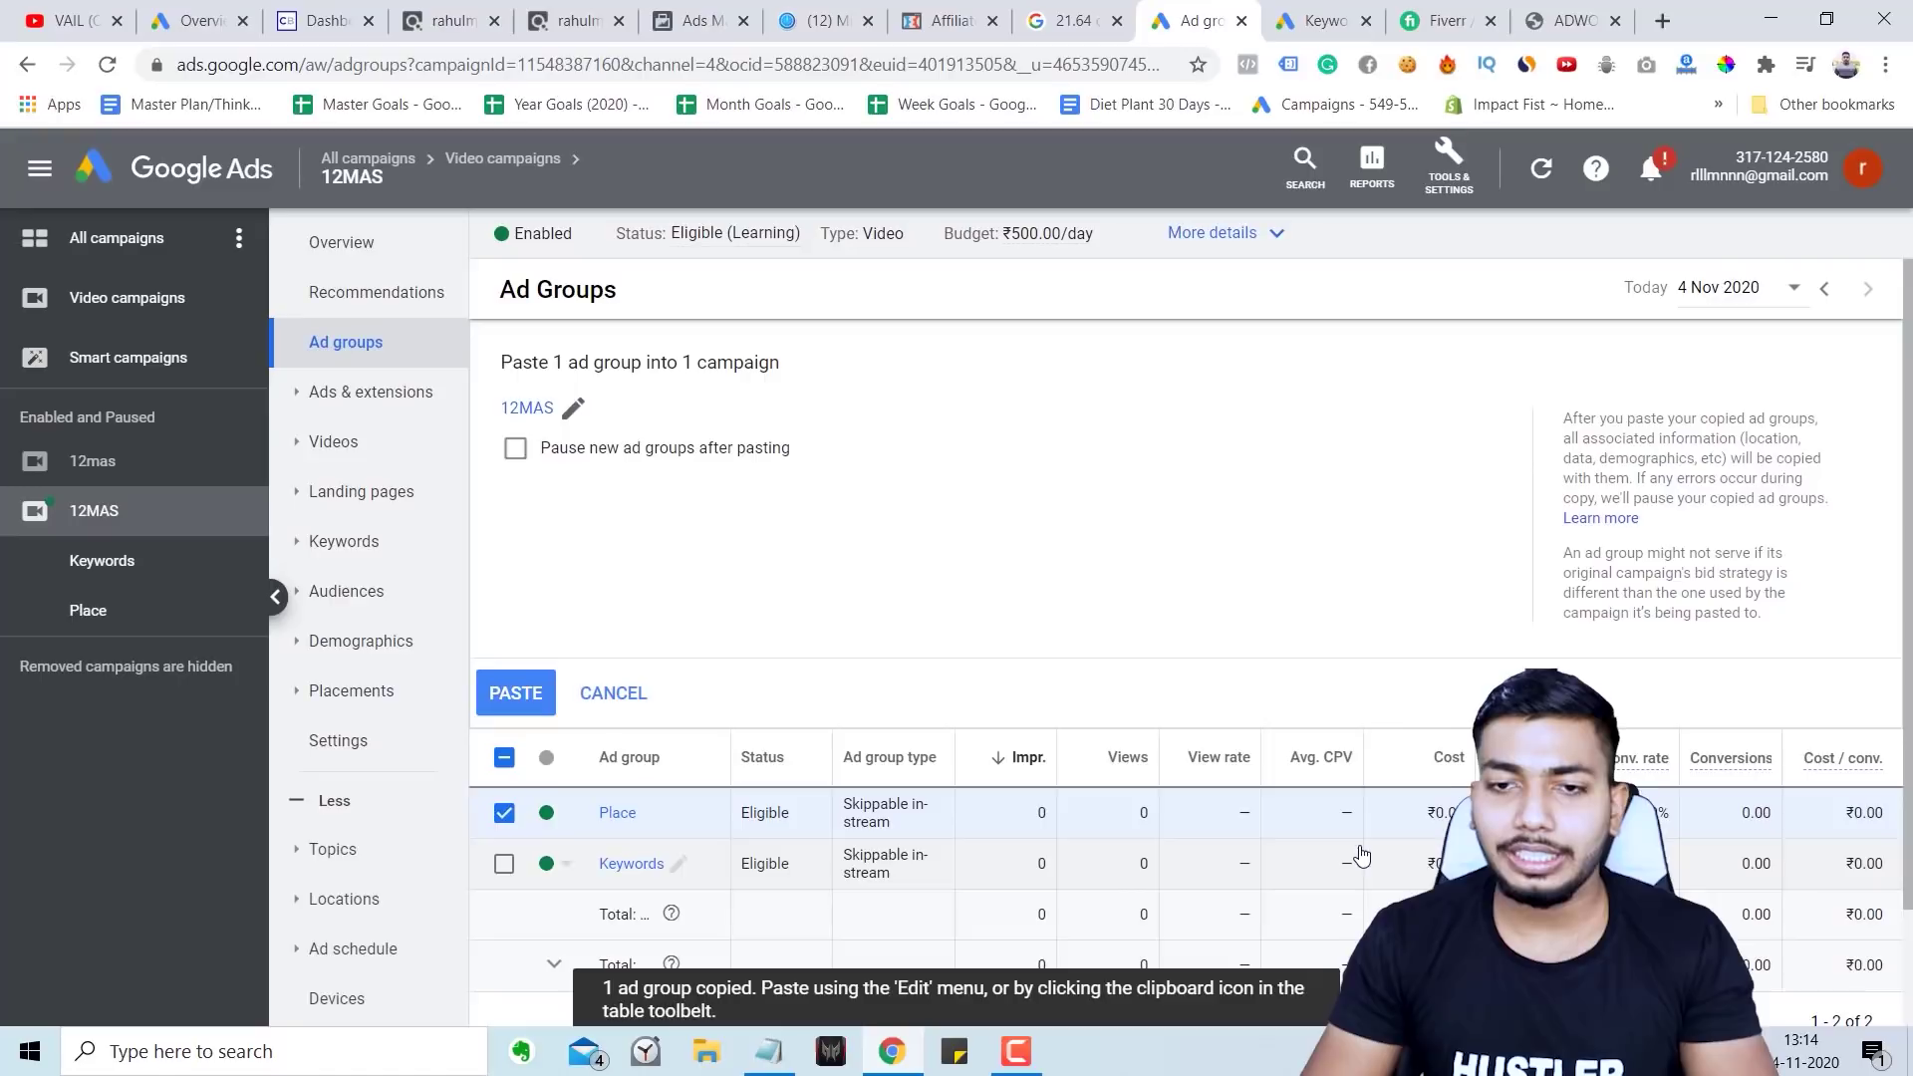
{"action": "left_click", "coordinate": [538, 693]}
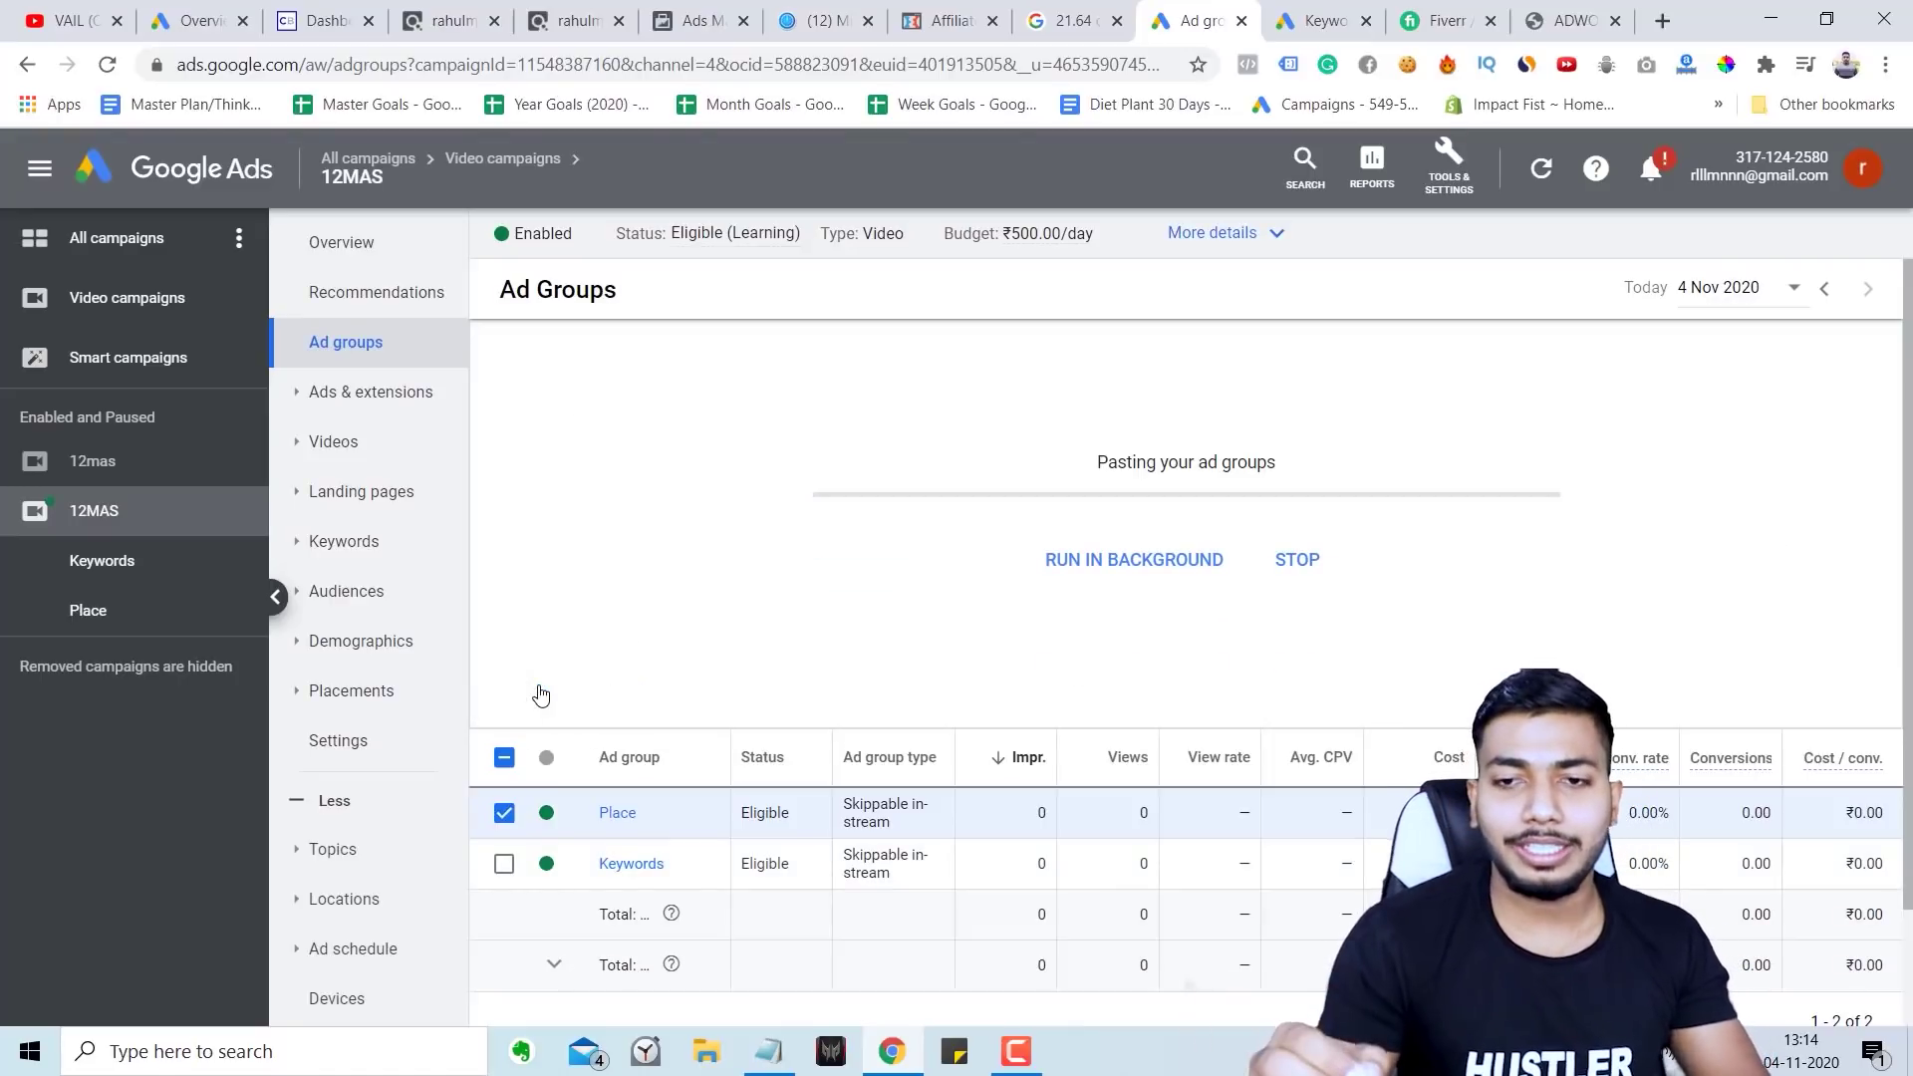
Step: Rename the duplicated Place ad group as Topics
{"action": "mouse_move", "coordinate": [876, 765]}
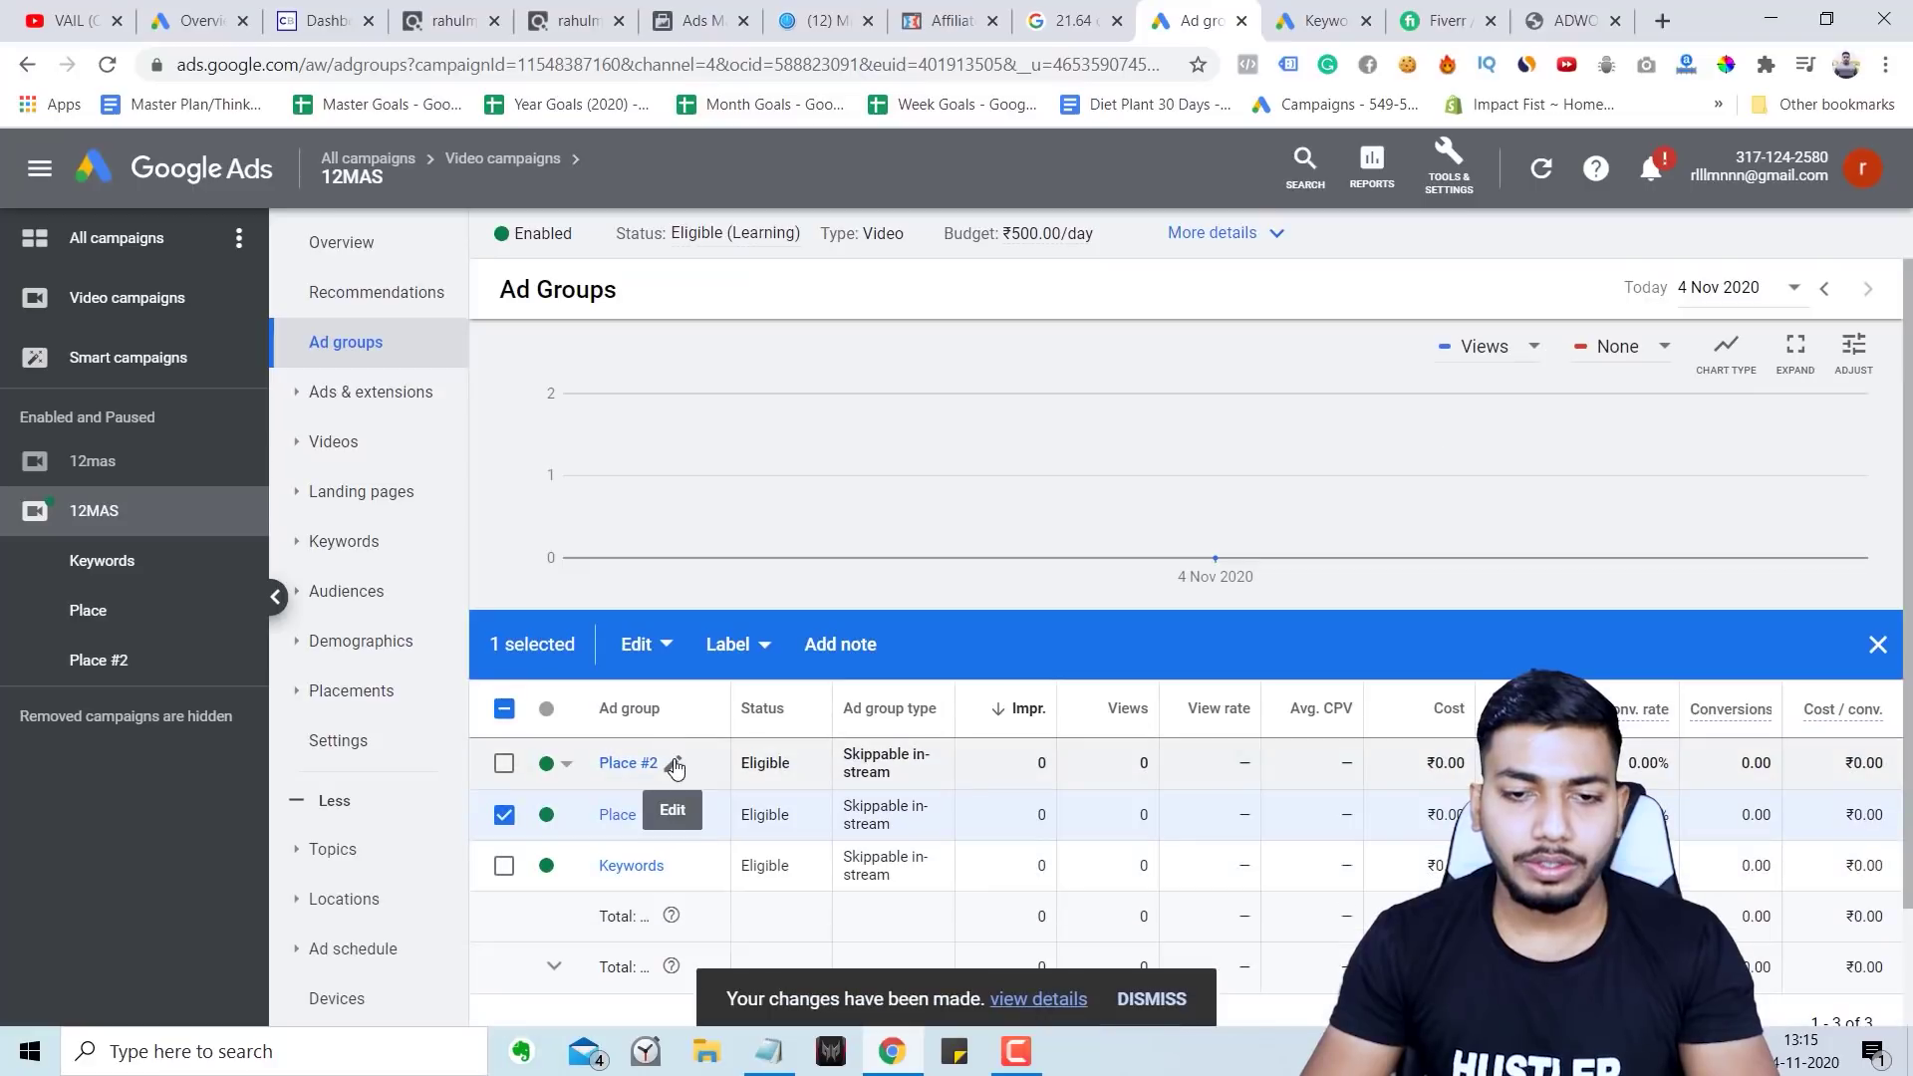
{"action": "left_click", "coordinate": [670, 762]}
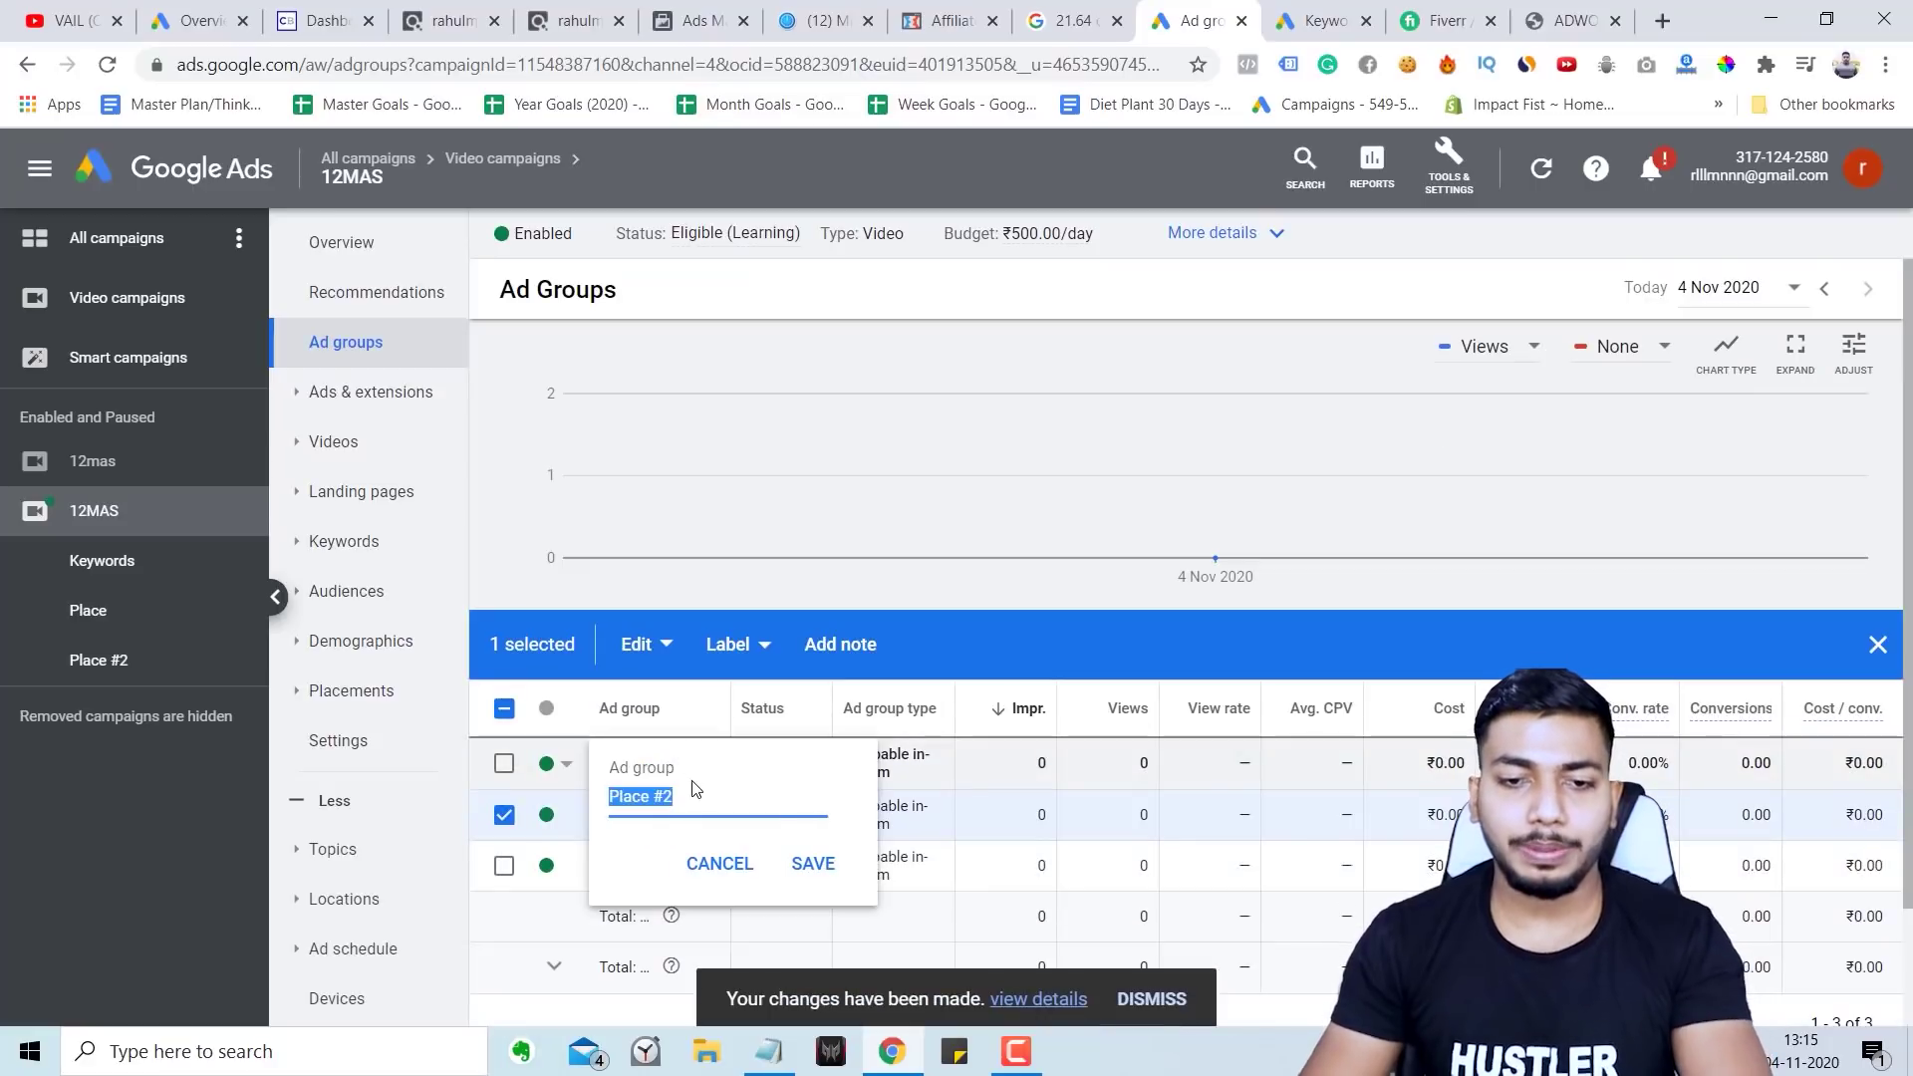
{"action": "key", "text": "Caps_Lock"}
{"action": "type", "text": "Topics"}
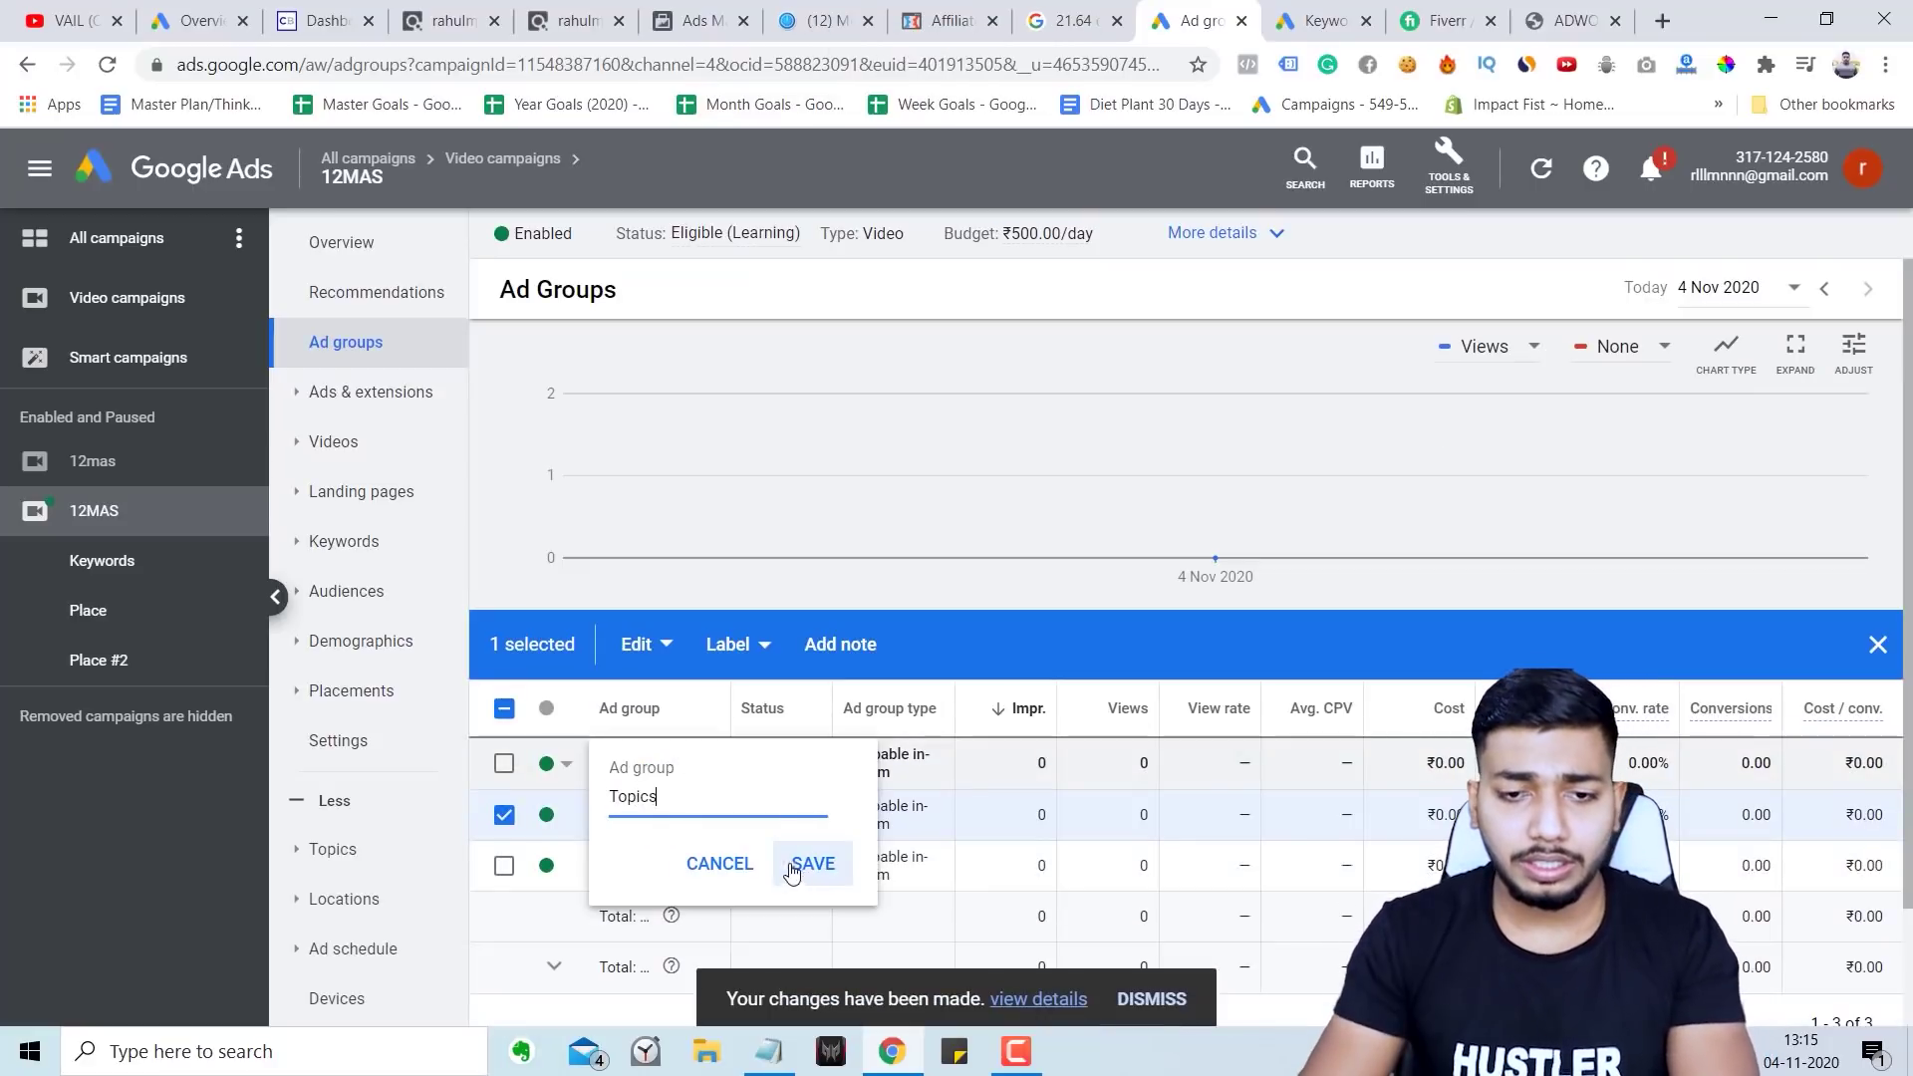
{"action": "left_click", "coordinate": [815, 865]}
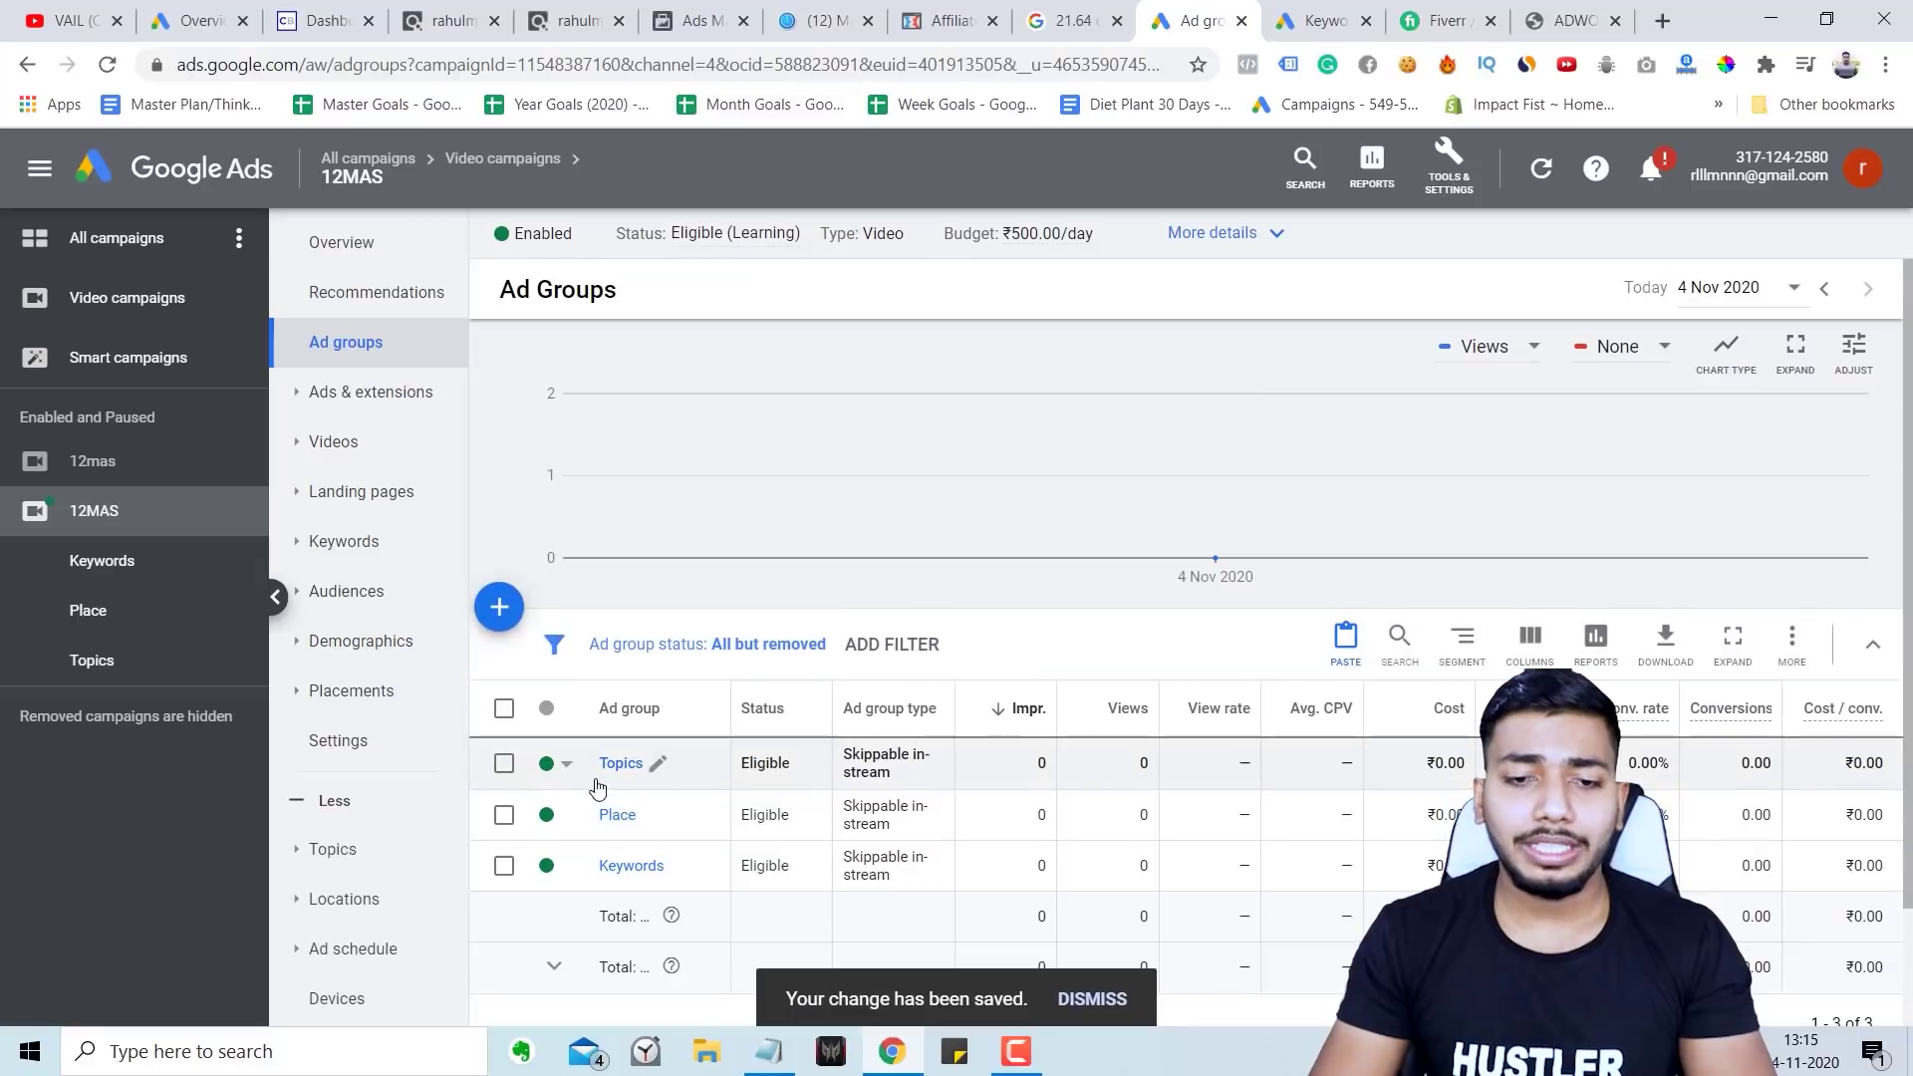
Step: Remove all YouTube channel placements from the Topics ad group
{"action": "left_click", "coordinate": [620, 765]}
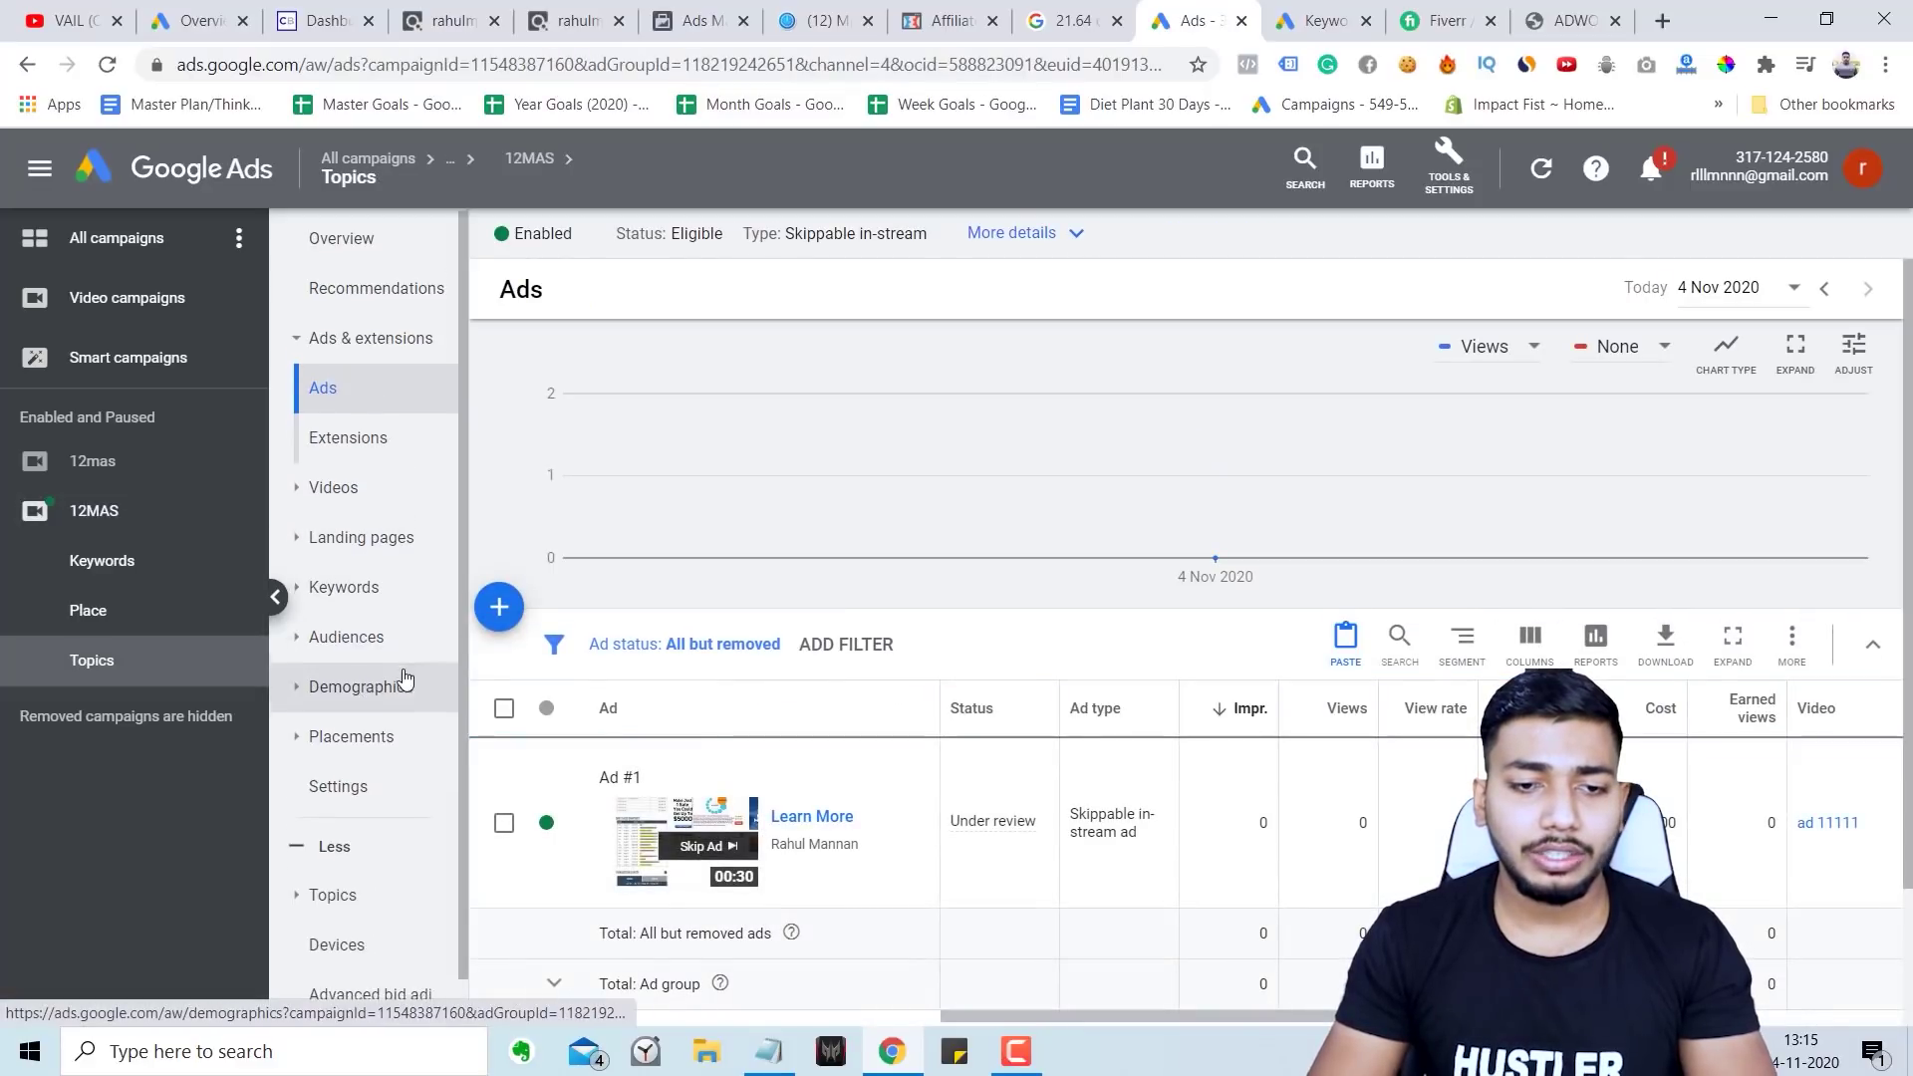
{"action": "scroll", "coordinate": [388, 684], "scroll_direction": "down", "scroll_amount": 1}
{"action": "left_click", "coordinate": [387, 685]}
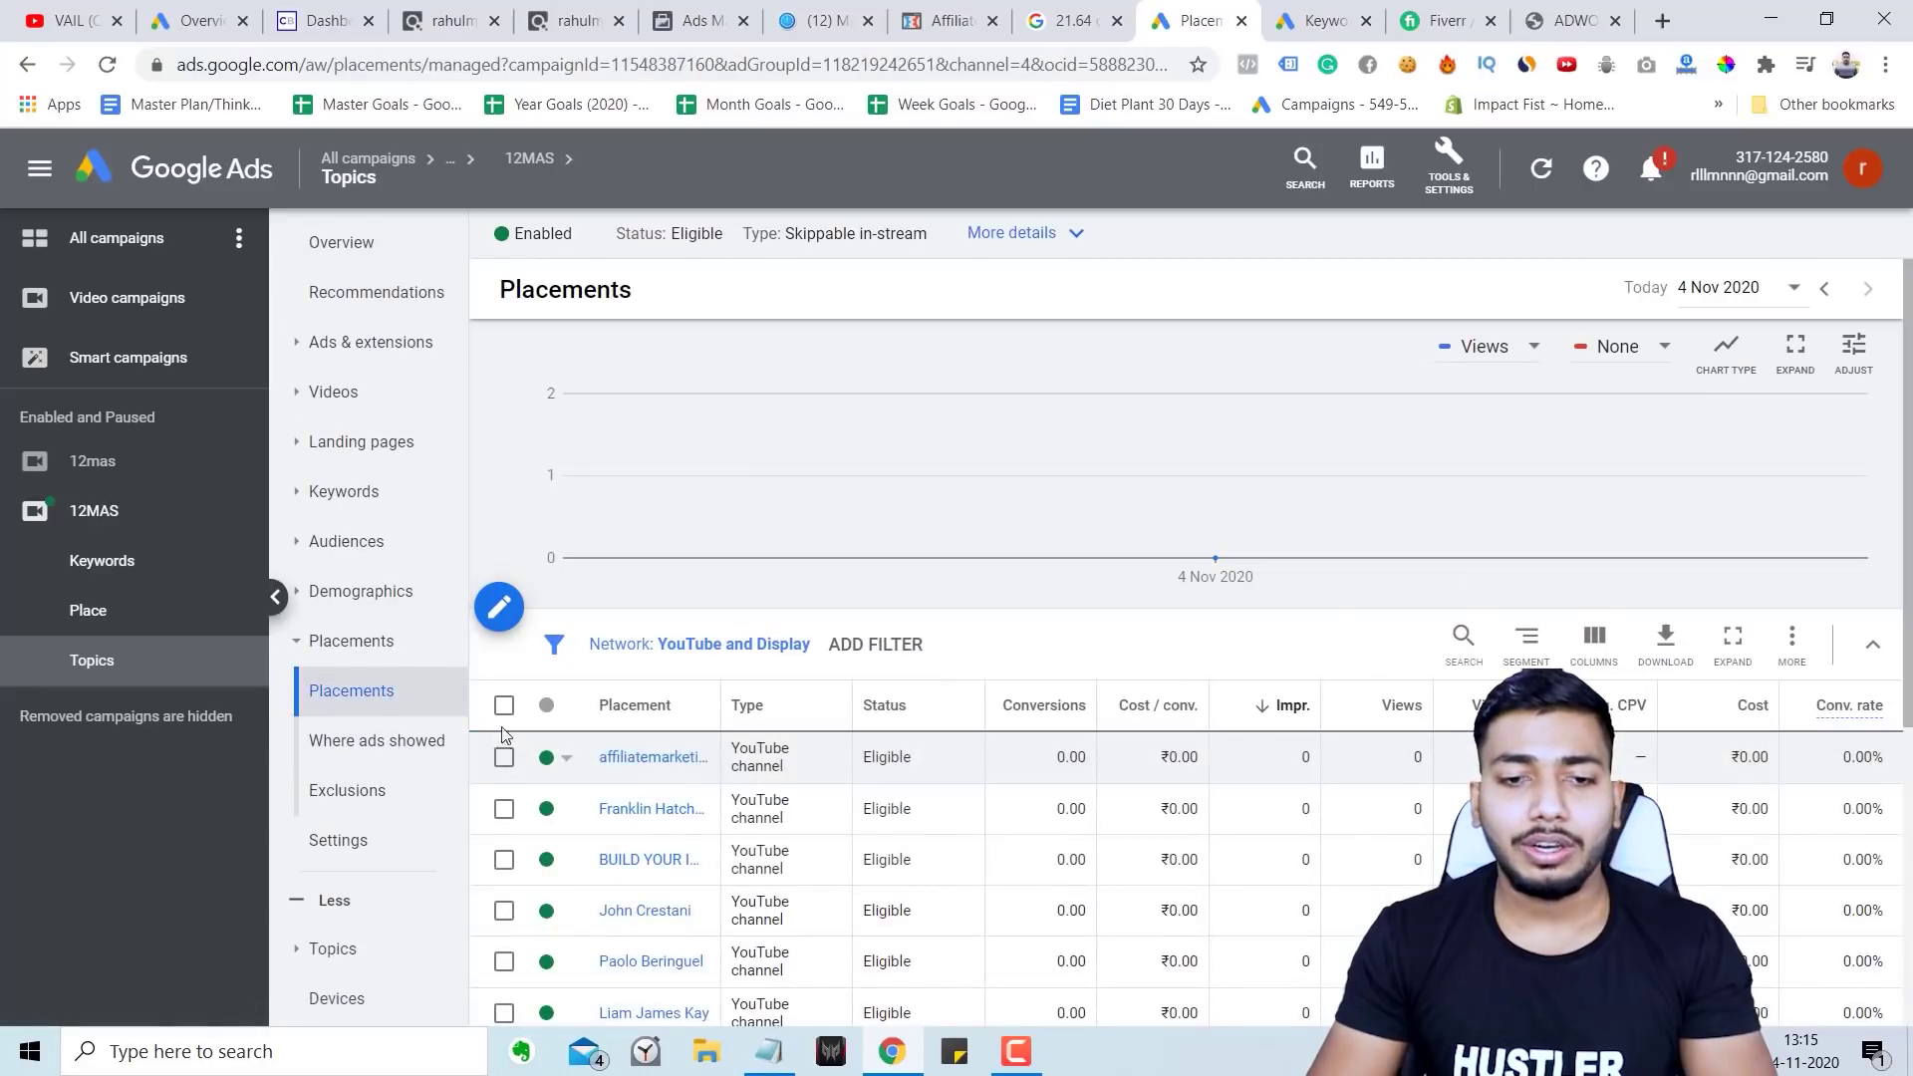
{"action": "left_click", "coordinate": [506, 707]}
{"action": "left_click", "coordinate": [663, 644]}
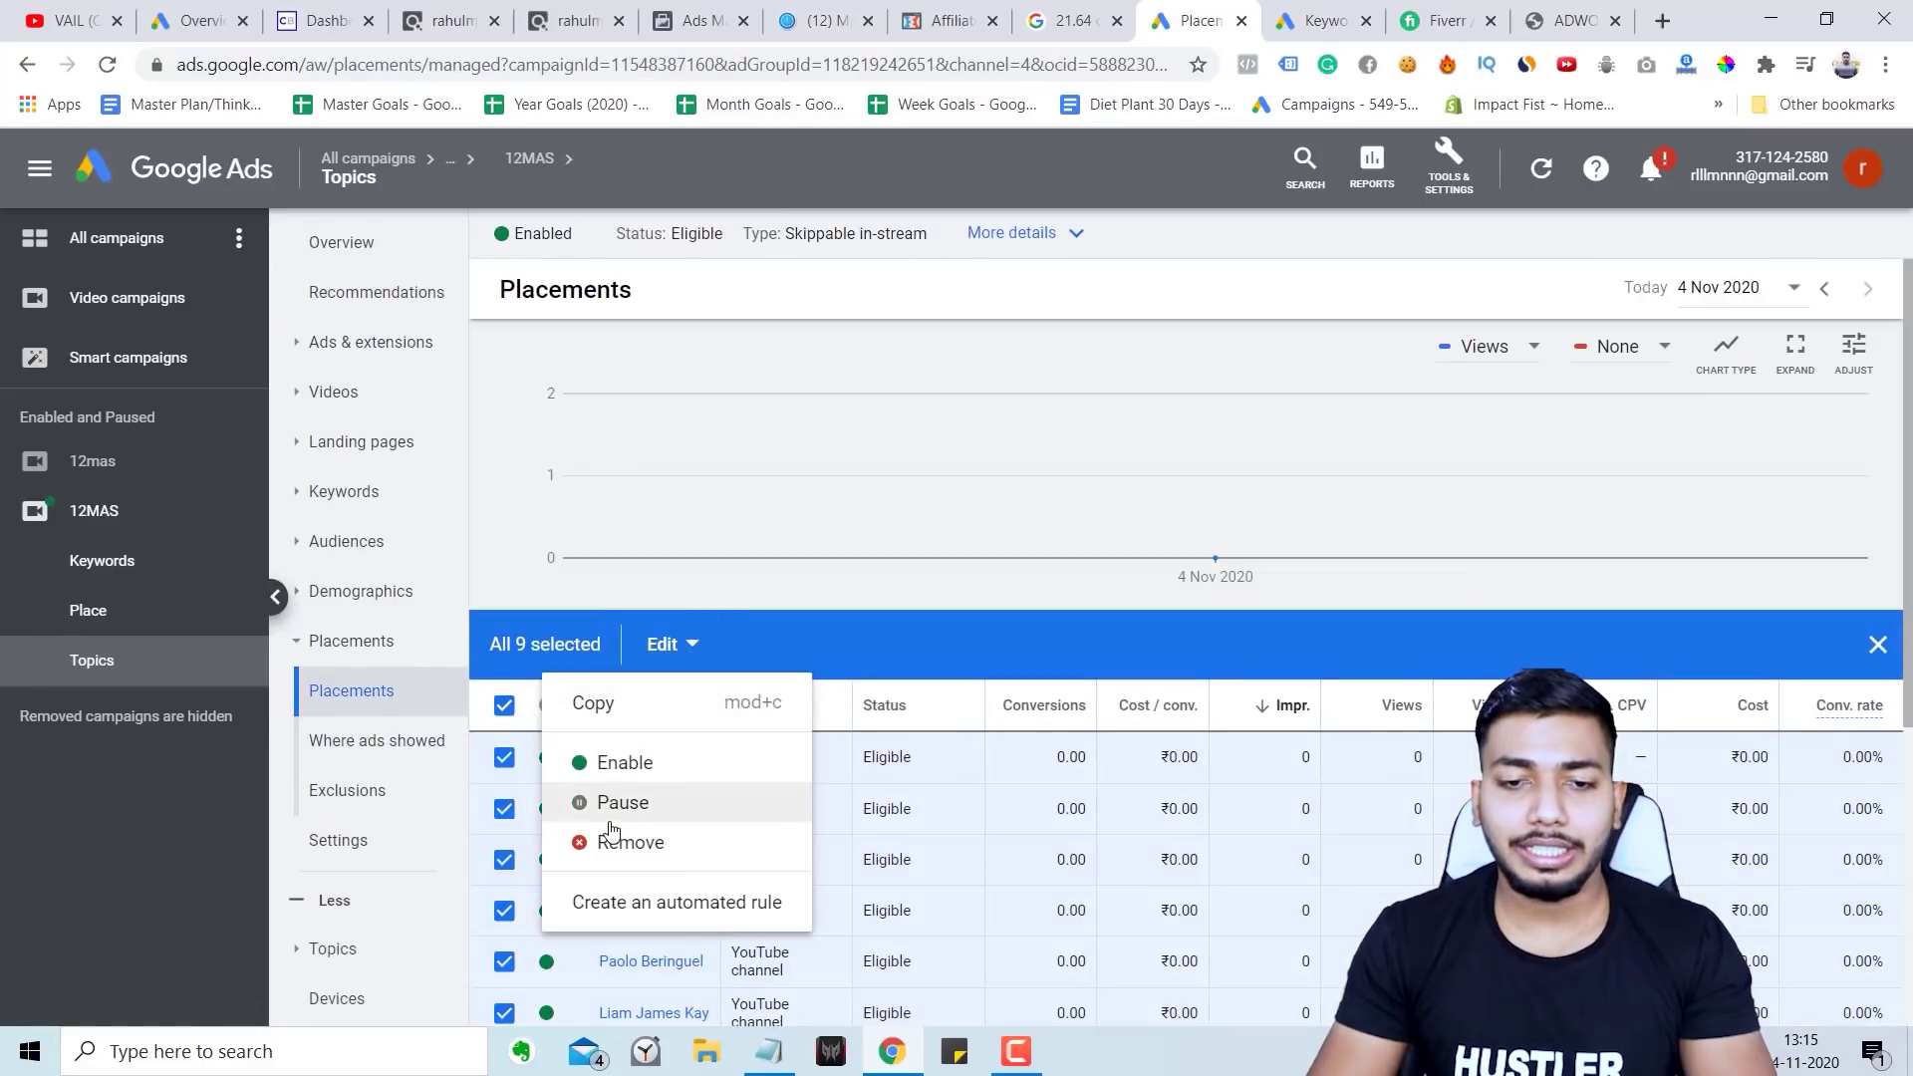
{"action": "left_click", "coordinate": [636, 813]}
{"action": "left_click", "coordinate": [1195, 648]}
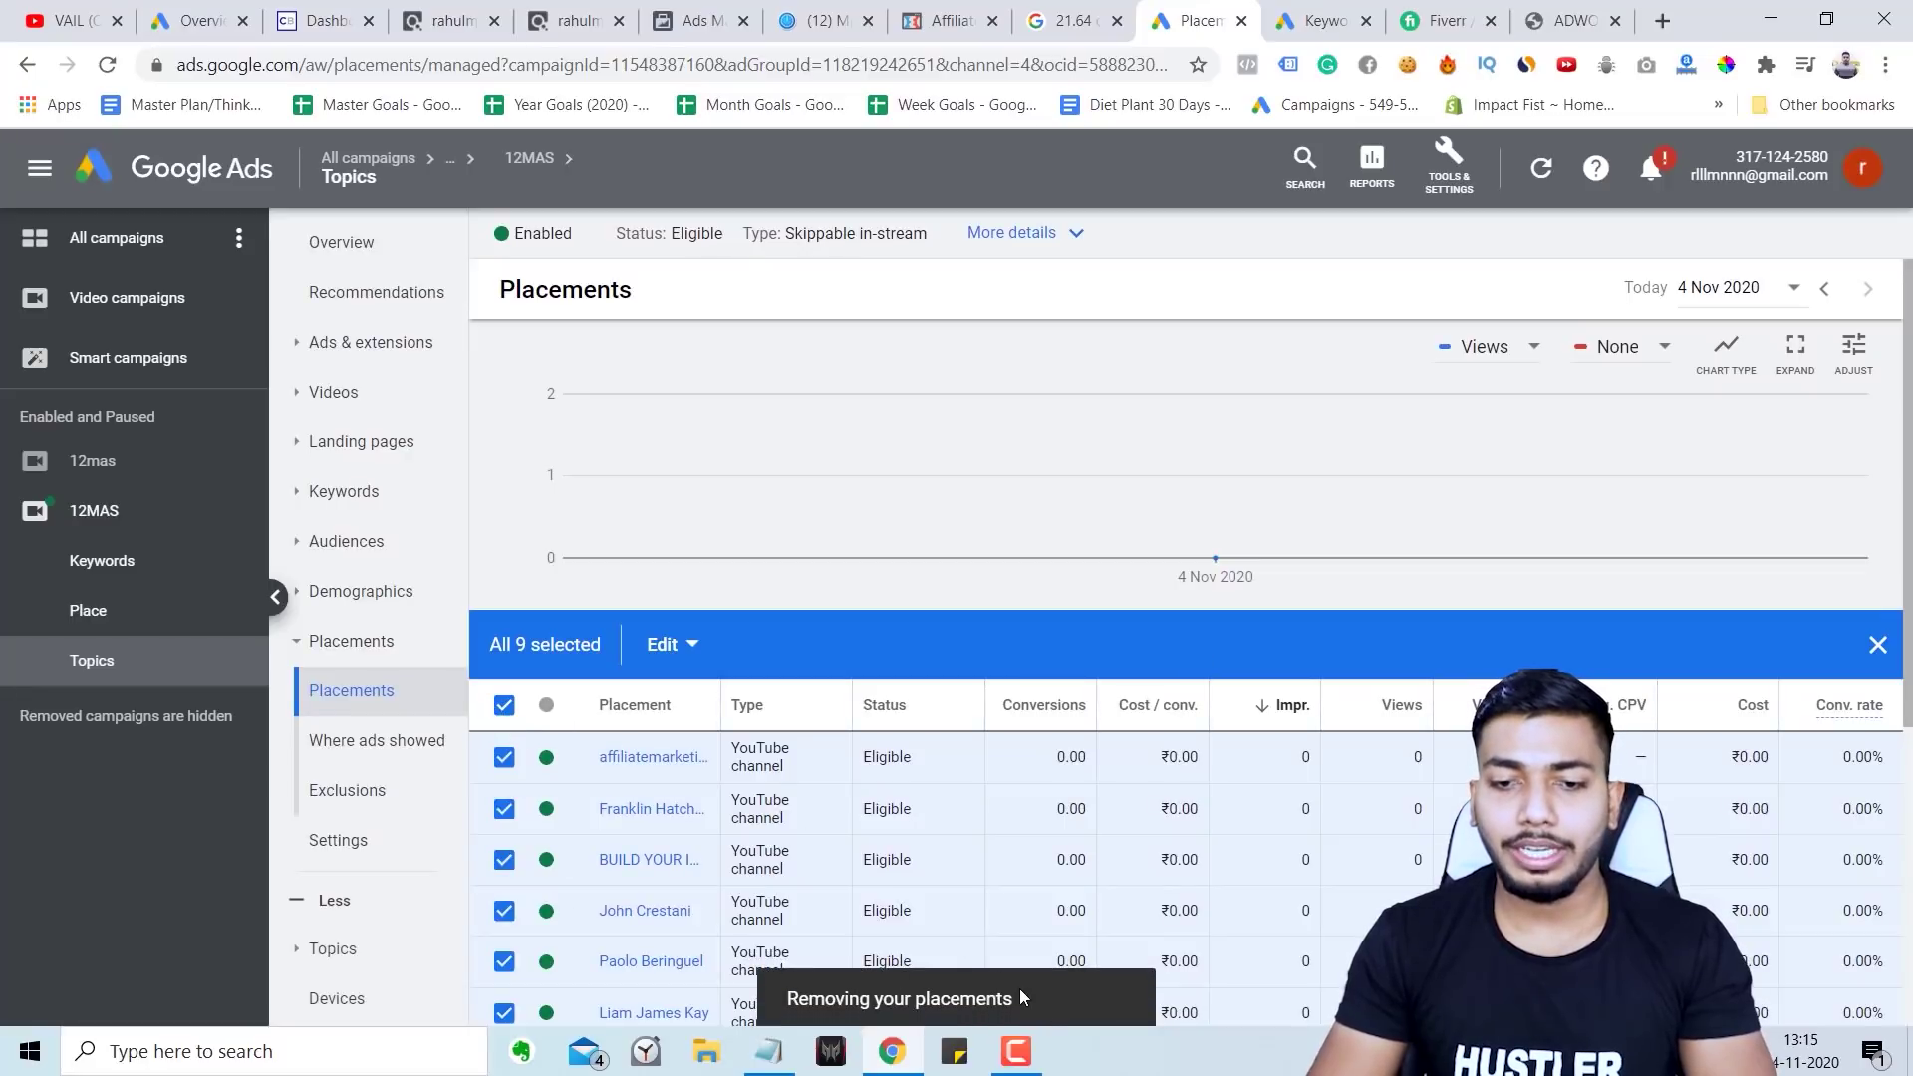
{"action": "scroll", "coordinate": [1032, 989], "scroll_direction": "down", "scroll_amount": 4}
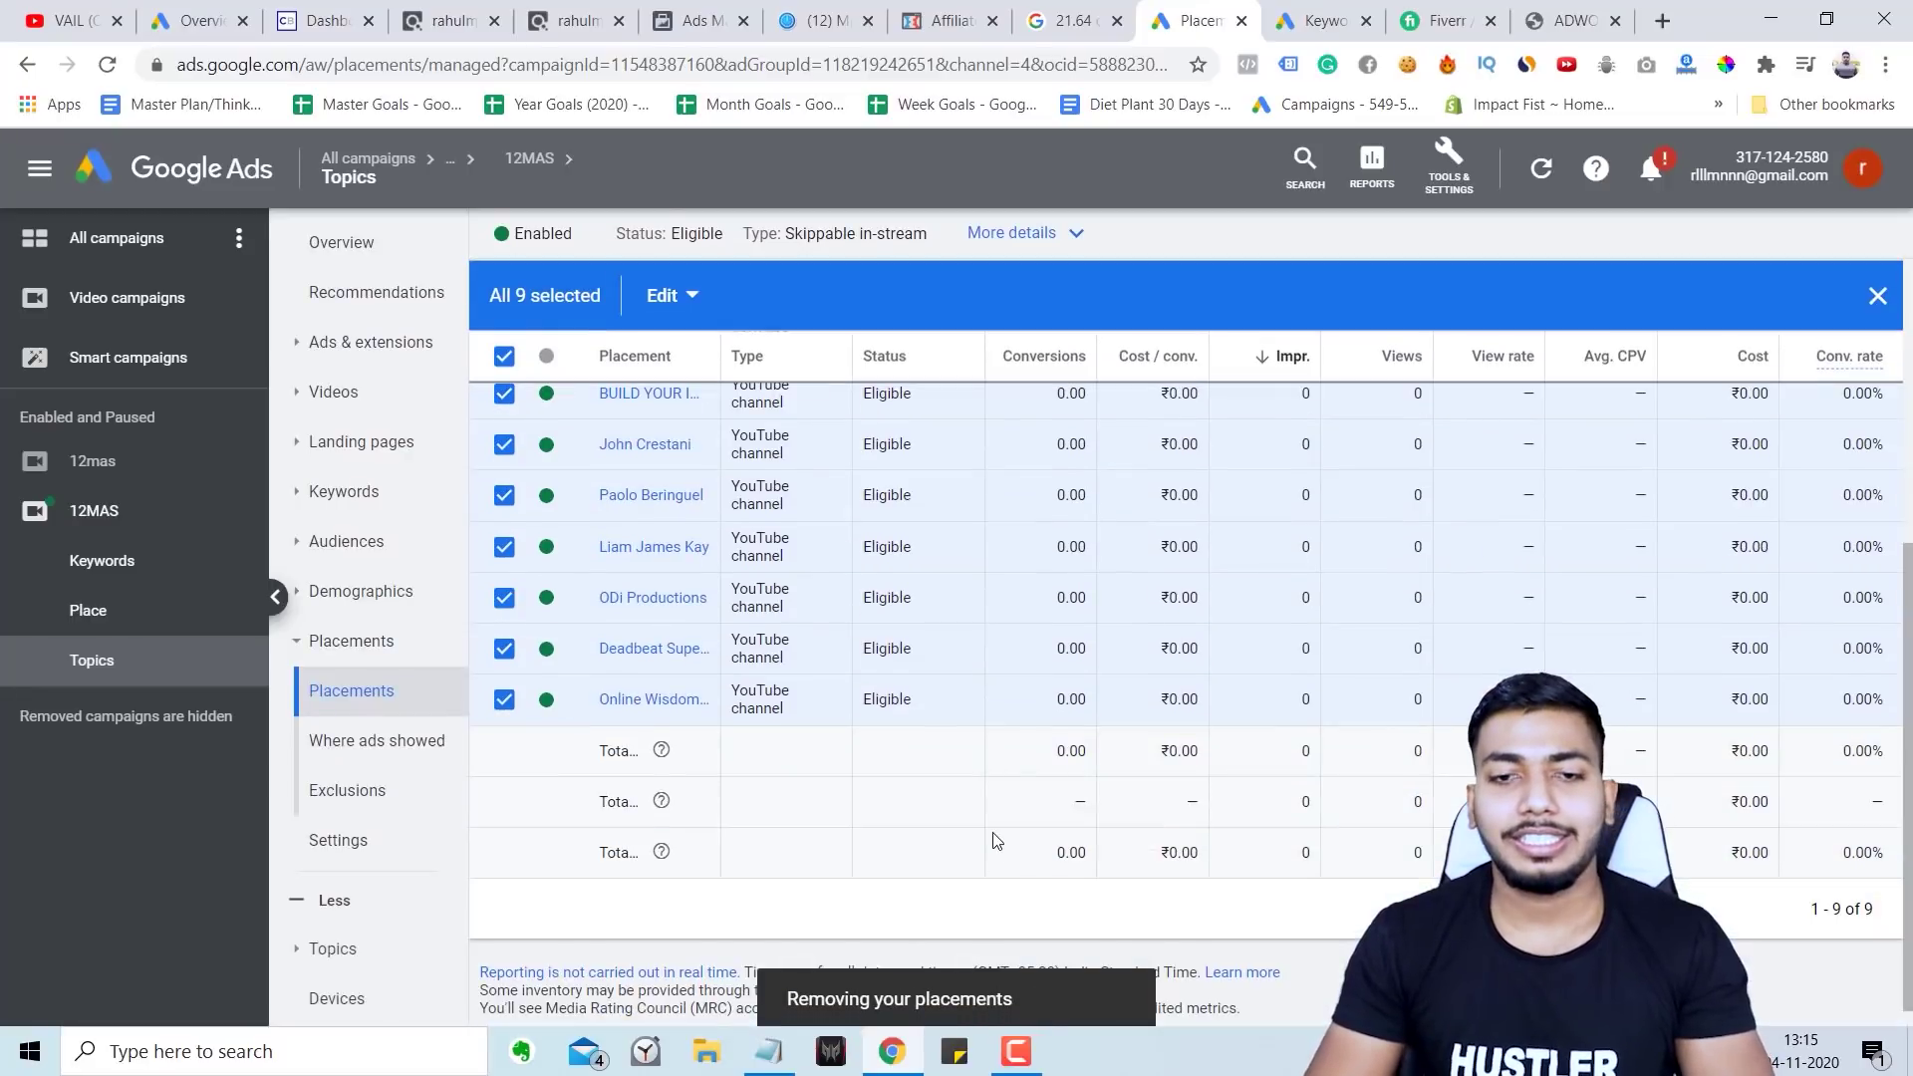
{"action": "scroll", "coordinate": [893, 591], "scroll_direction": "up", "scroll_amount": 2}
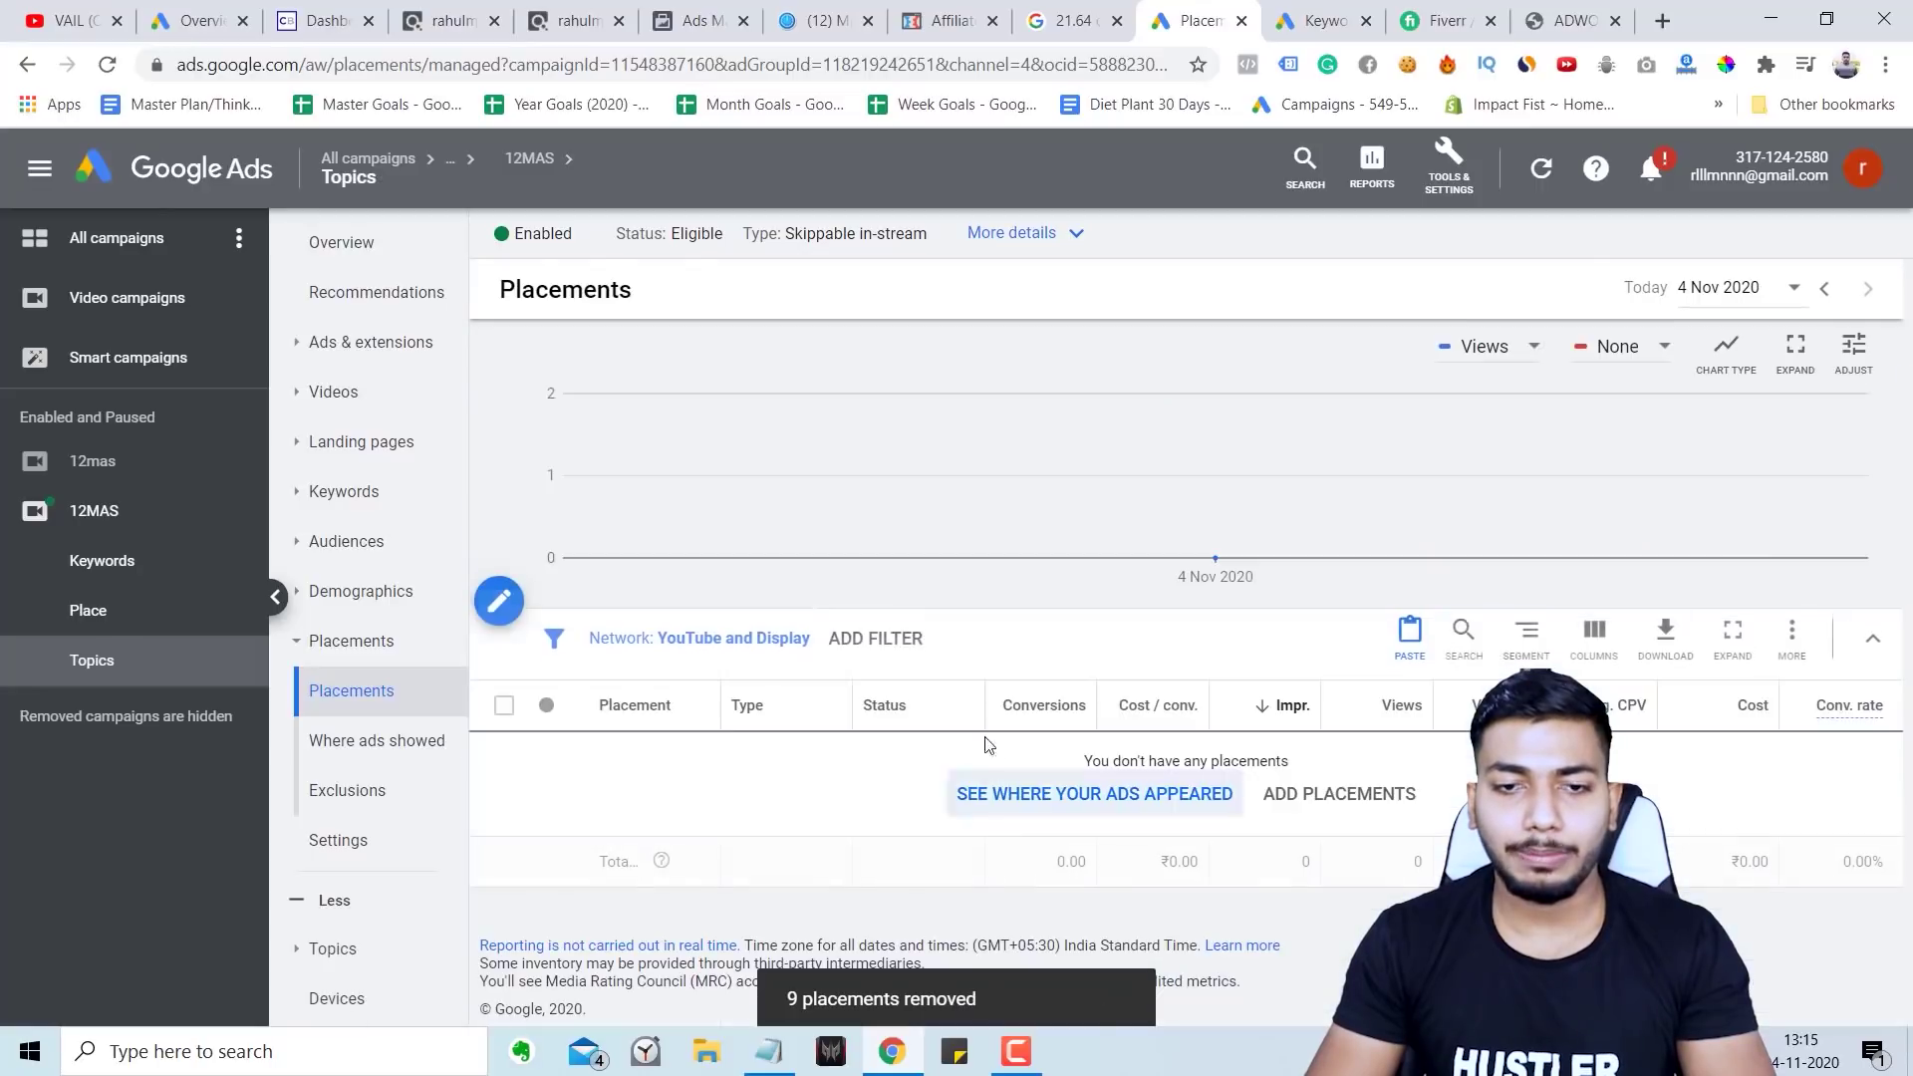
Step: Edit the Topics ad group's topic targeting and search the topics for "affiliate marketing"
{"action": "scroll", "coordinate": [379, 857], "scroll_direction": "down", "scroll_amount": 1}
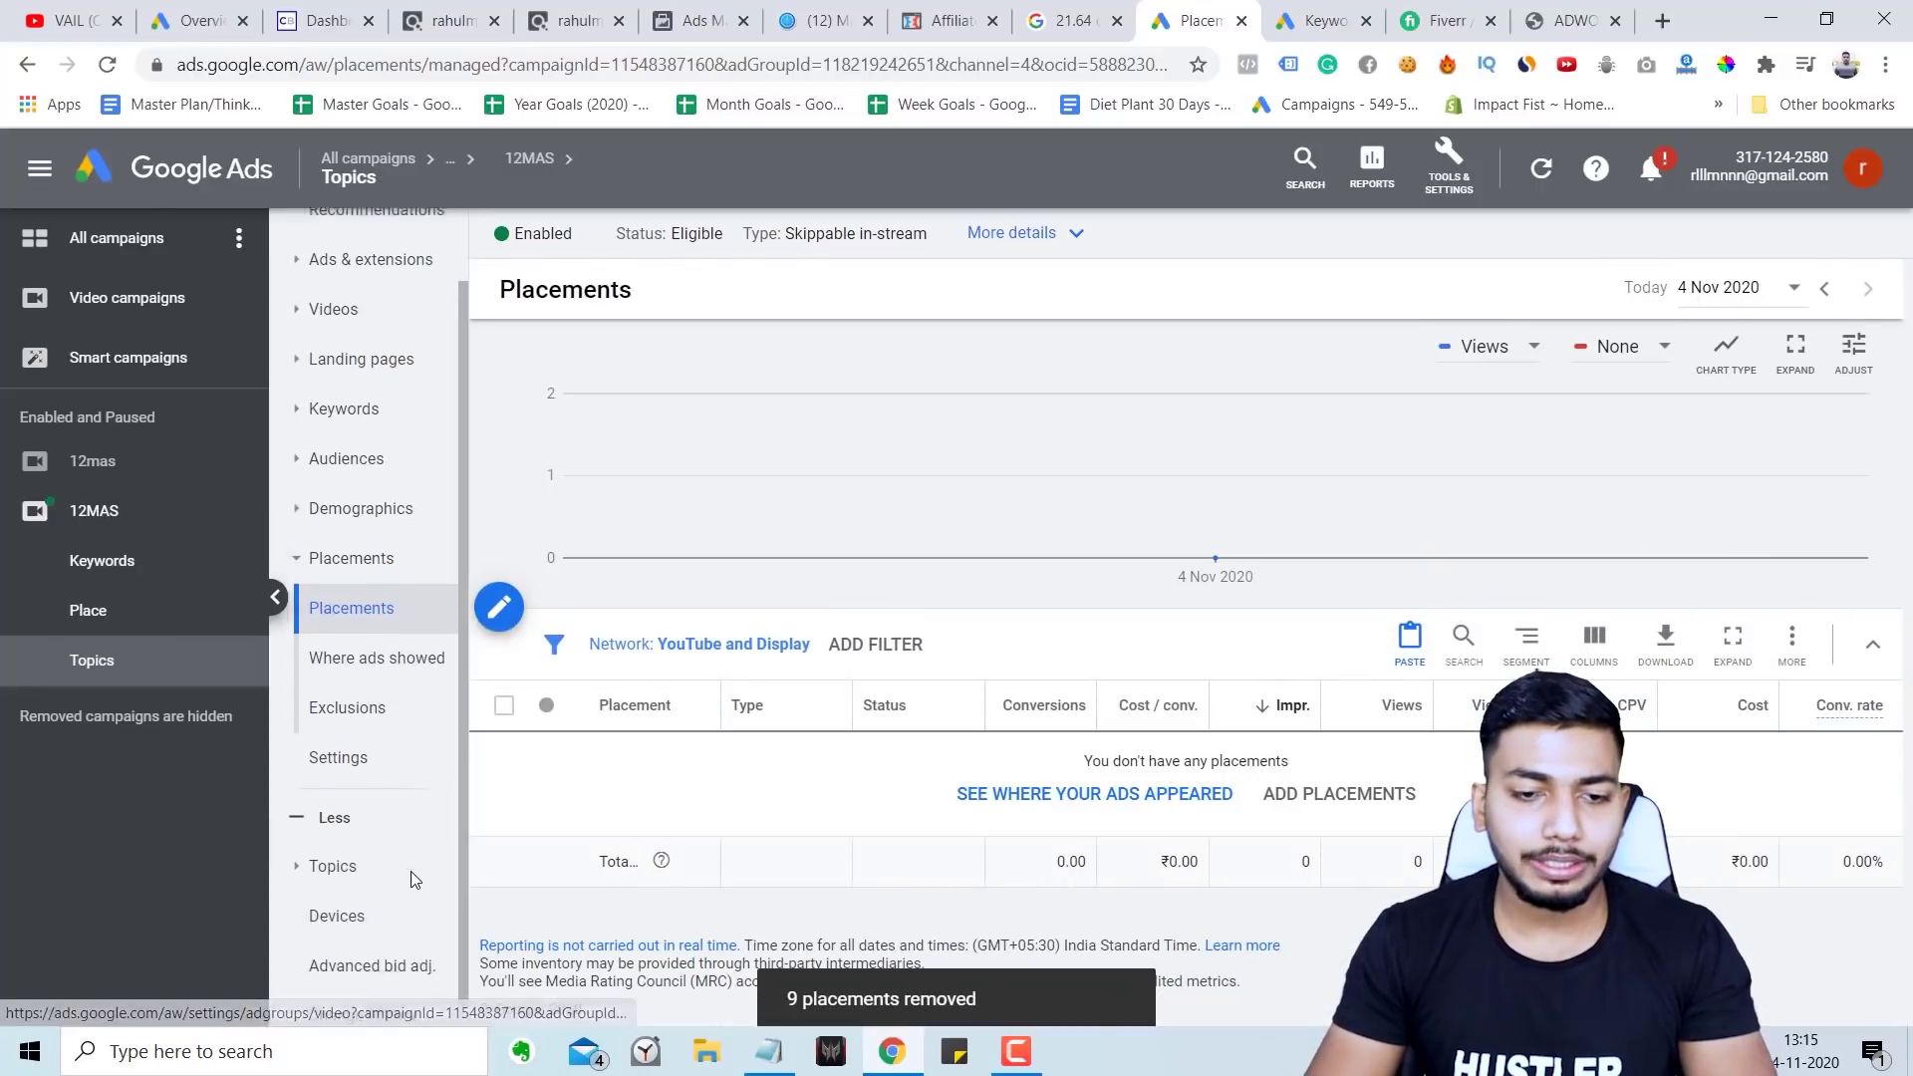
{"action": "left_click", "coordinate": [334, 857]}
{"action": "left_click", "coordinate": [506, 608]}
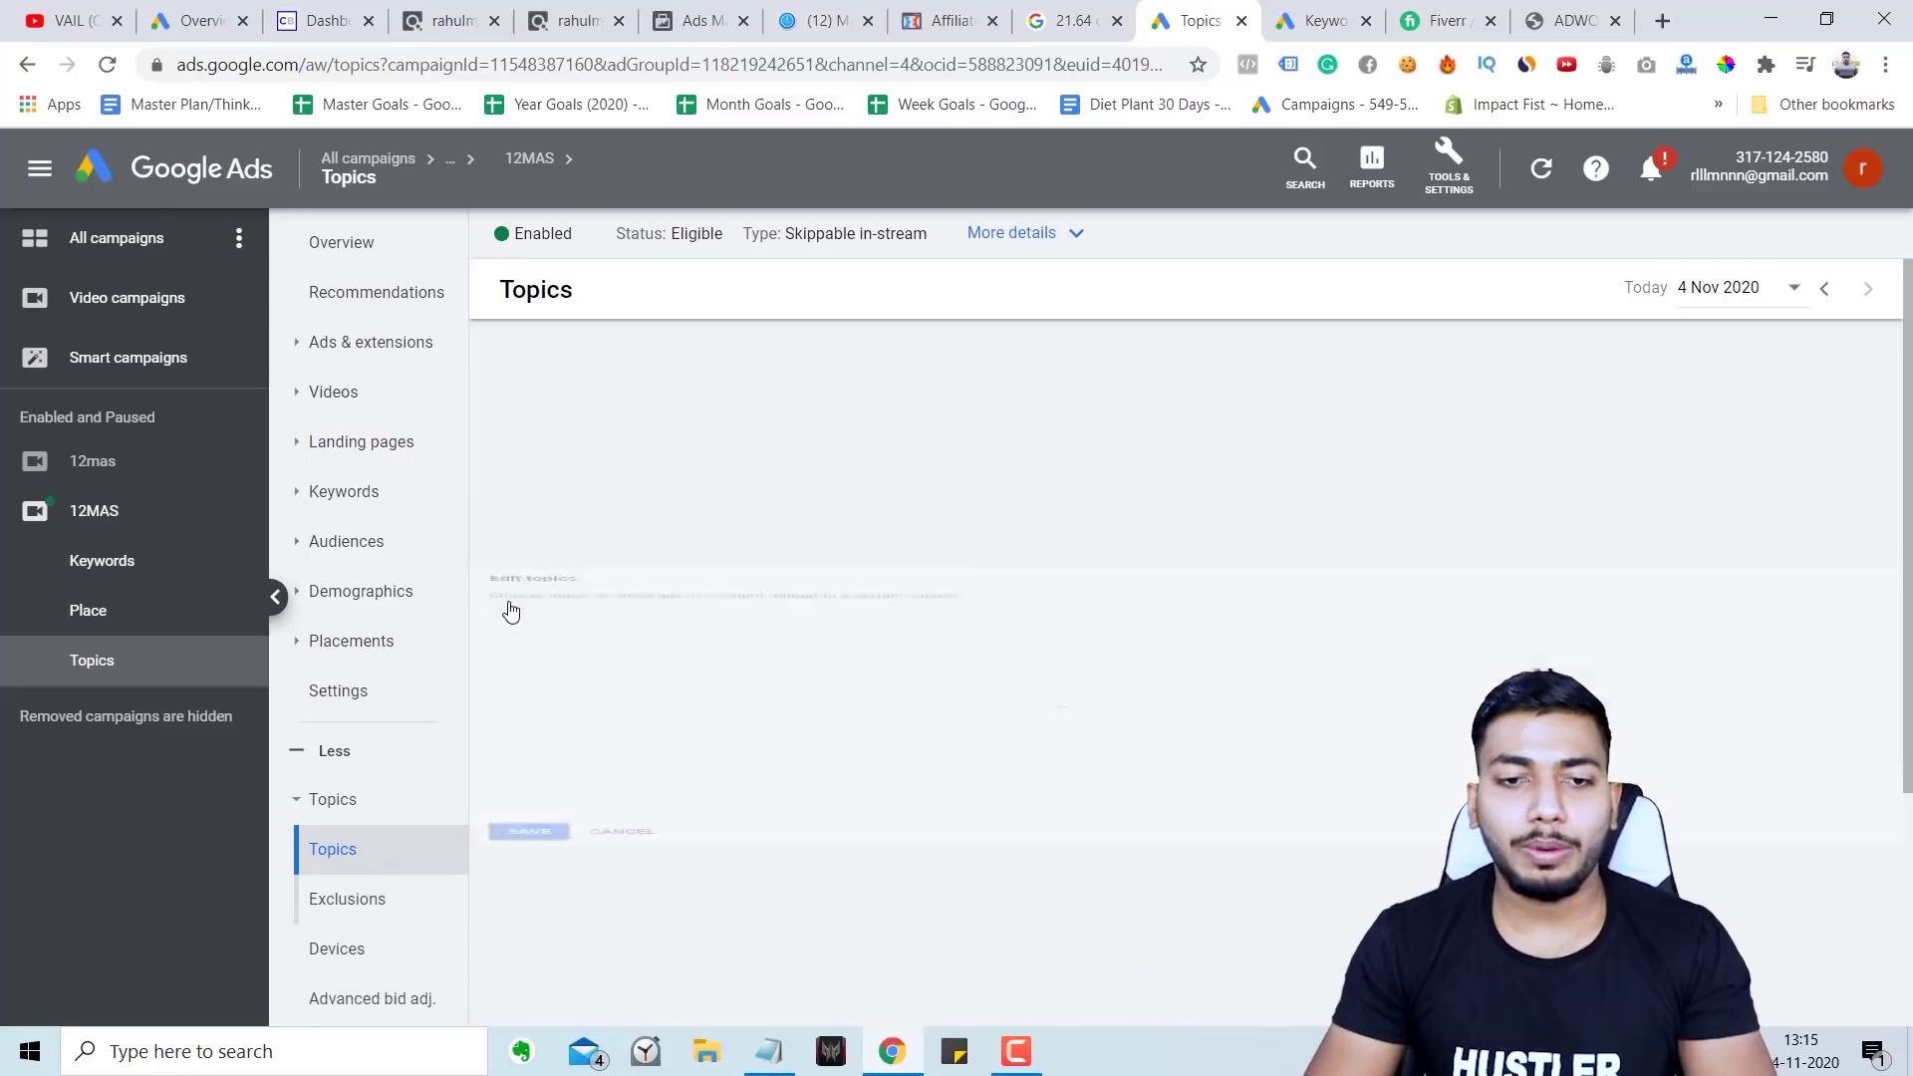
{"action": "type", "text": "a"}
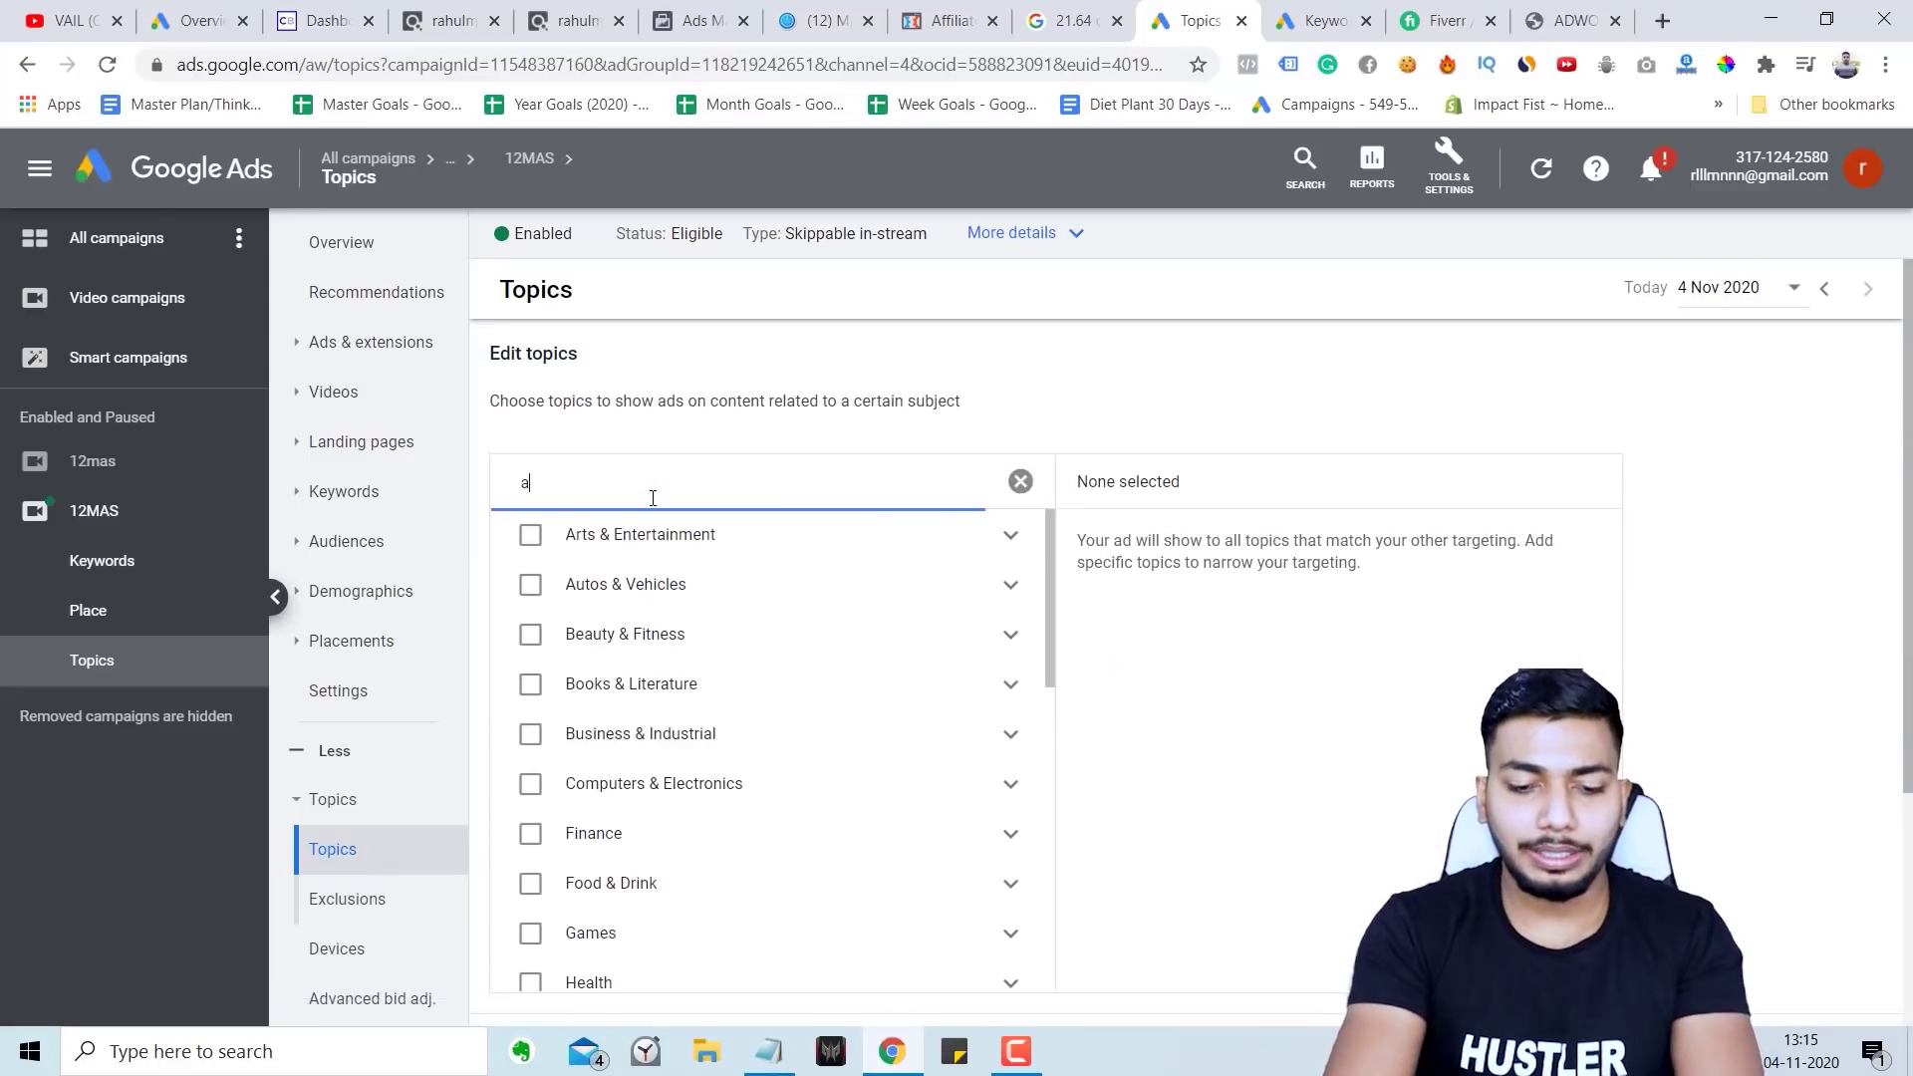
{"action": "type", "text": "ff"}
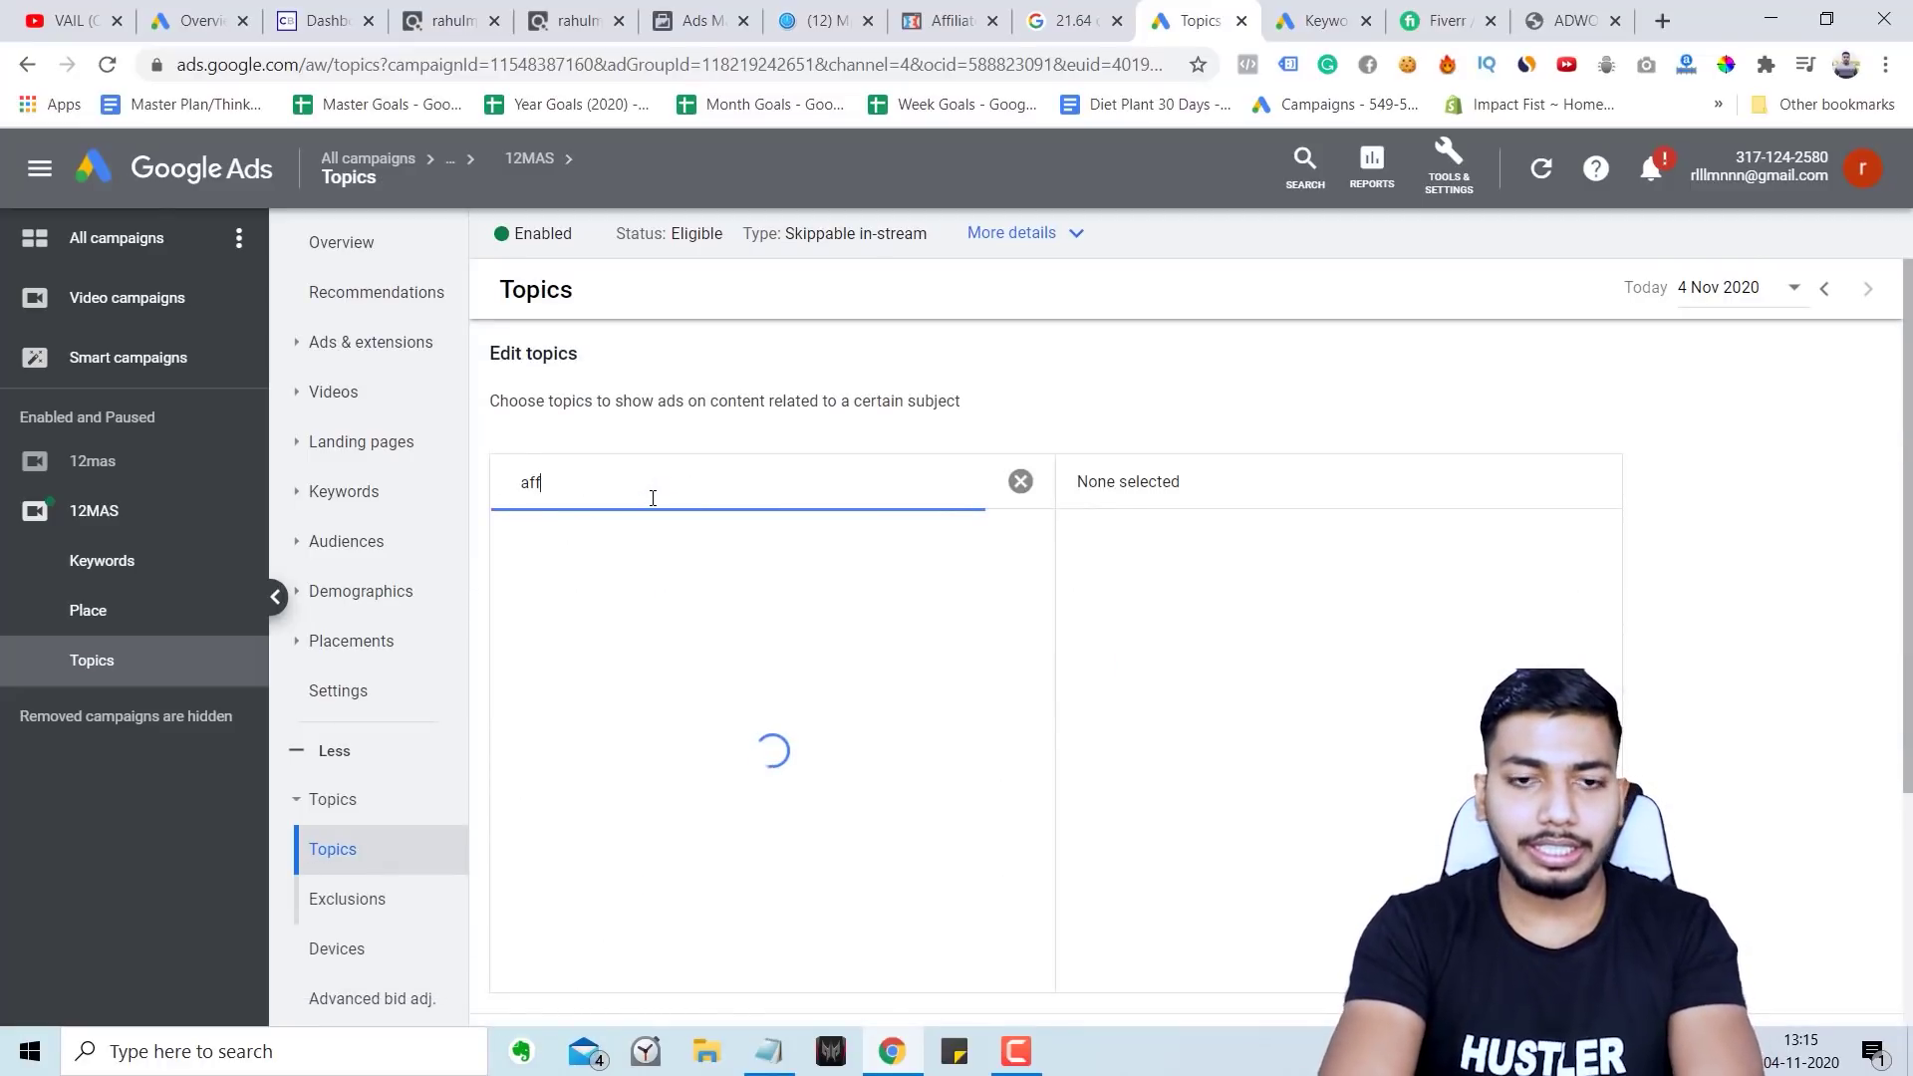
{"action": "type", "text": "iliate marketing"}
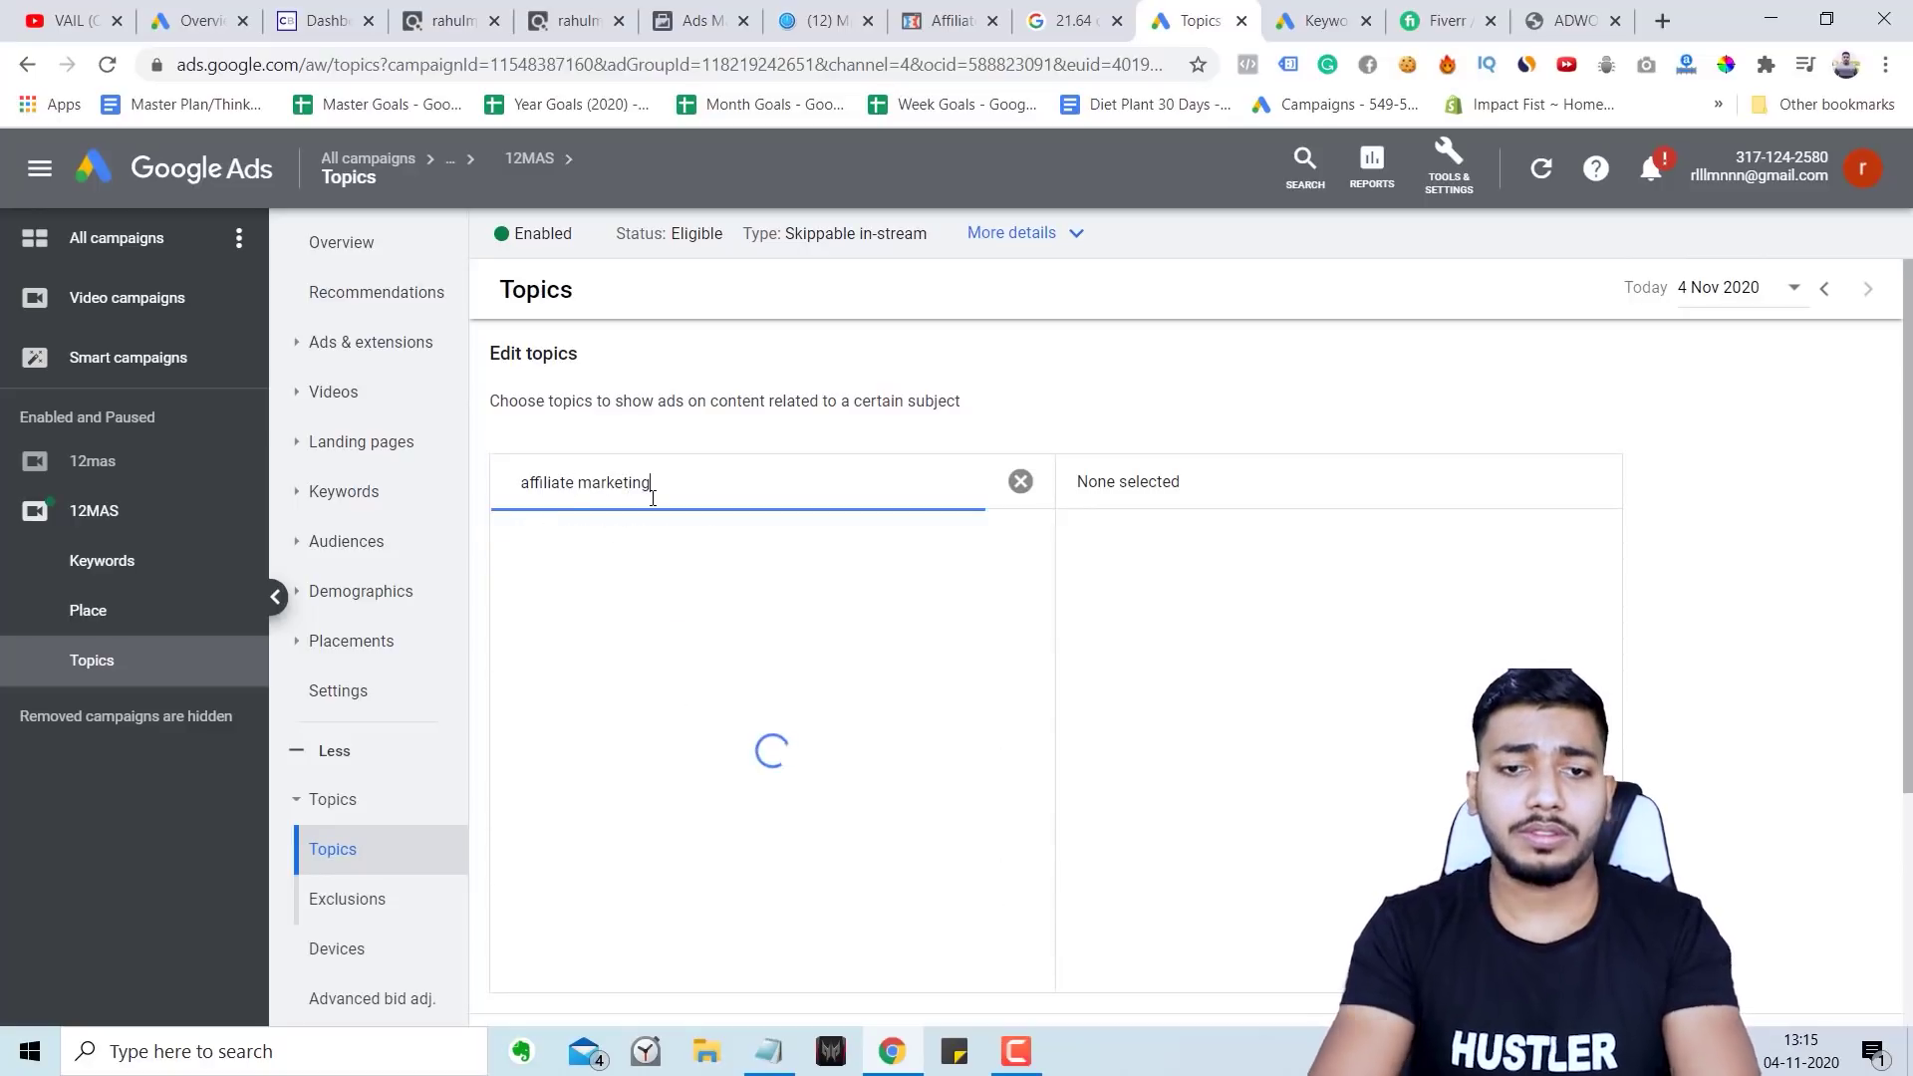
Step: Target the topics Email marketing, Affiliate Programmes and Search Engine Optimisation & Marketing, and save them to the Topics ad group
{"action": "scroll", "coordinate": [782, 619], "scroll_direction": "down", "scroll_amount": 3}
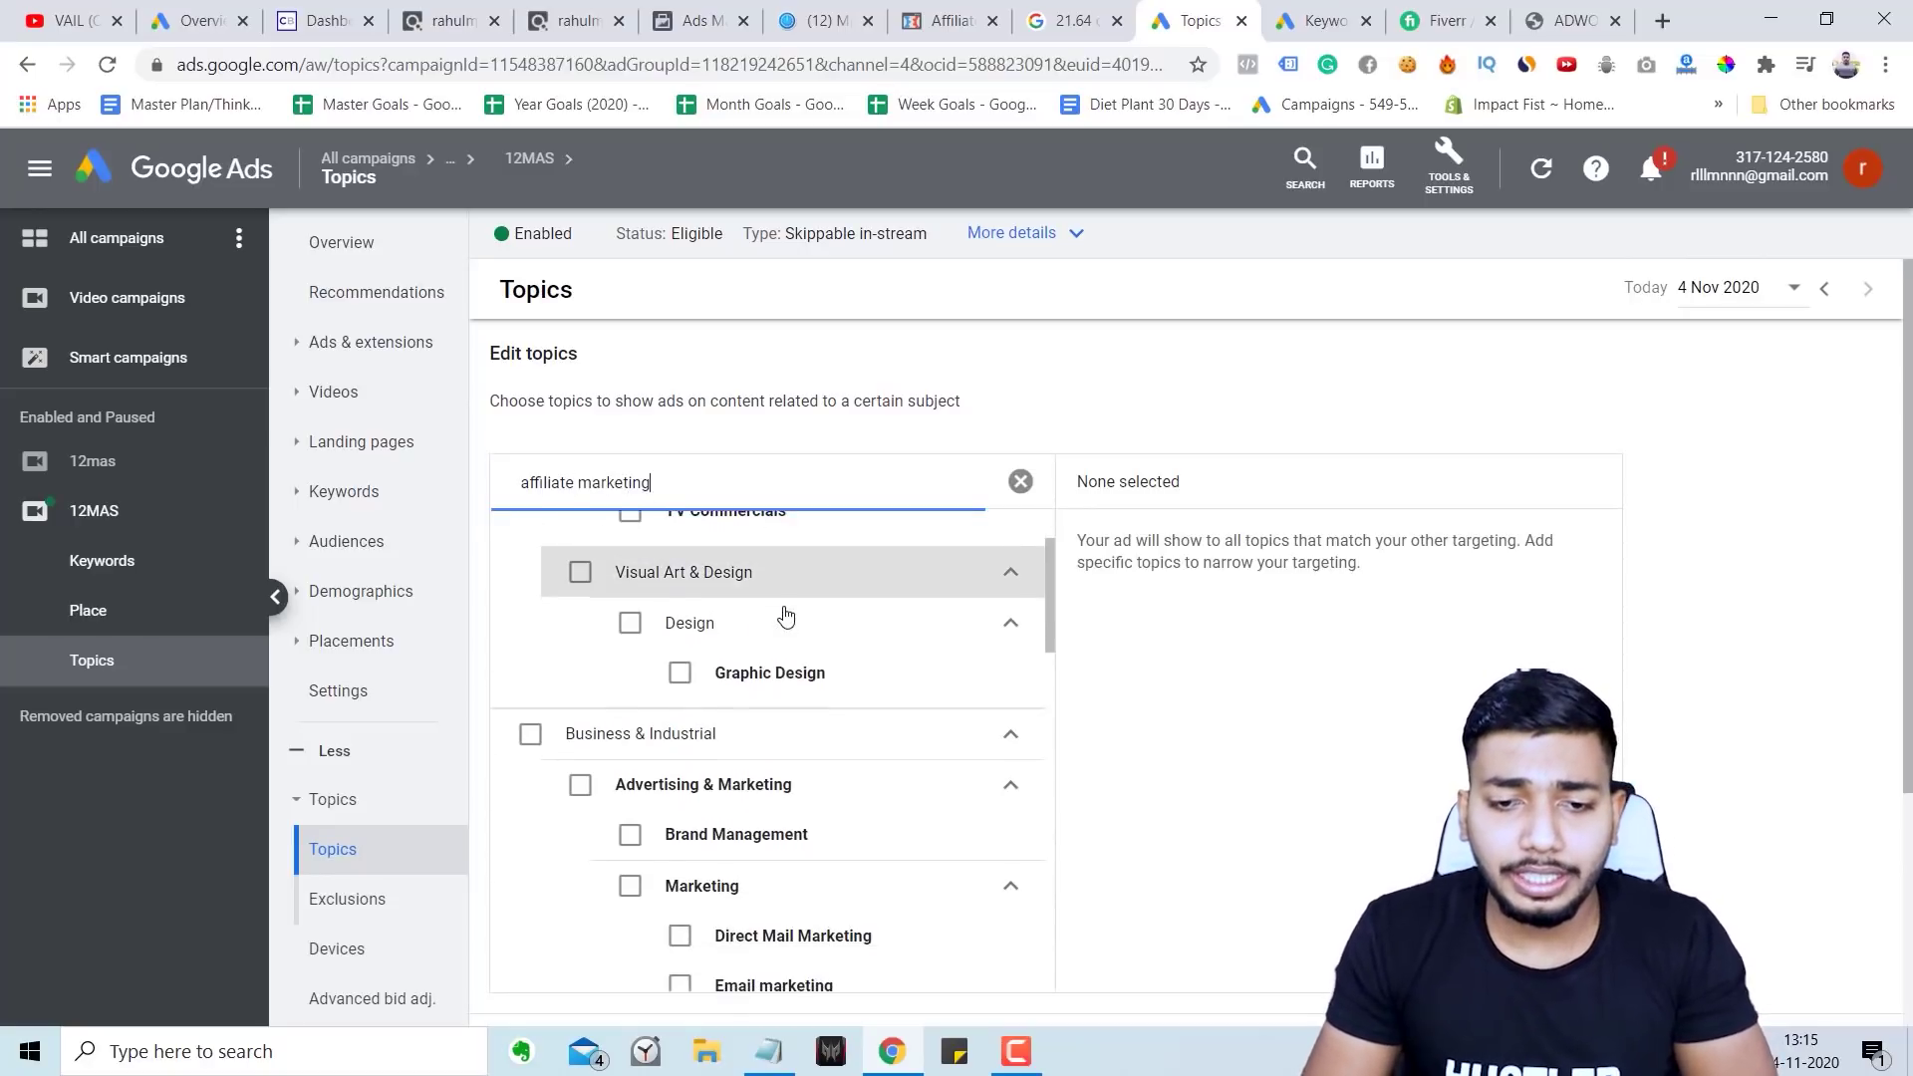
{"action": "scroll", "coordinate": [852, 708], "scroll_direction": "down", "scroll_amount": 1}
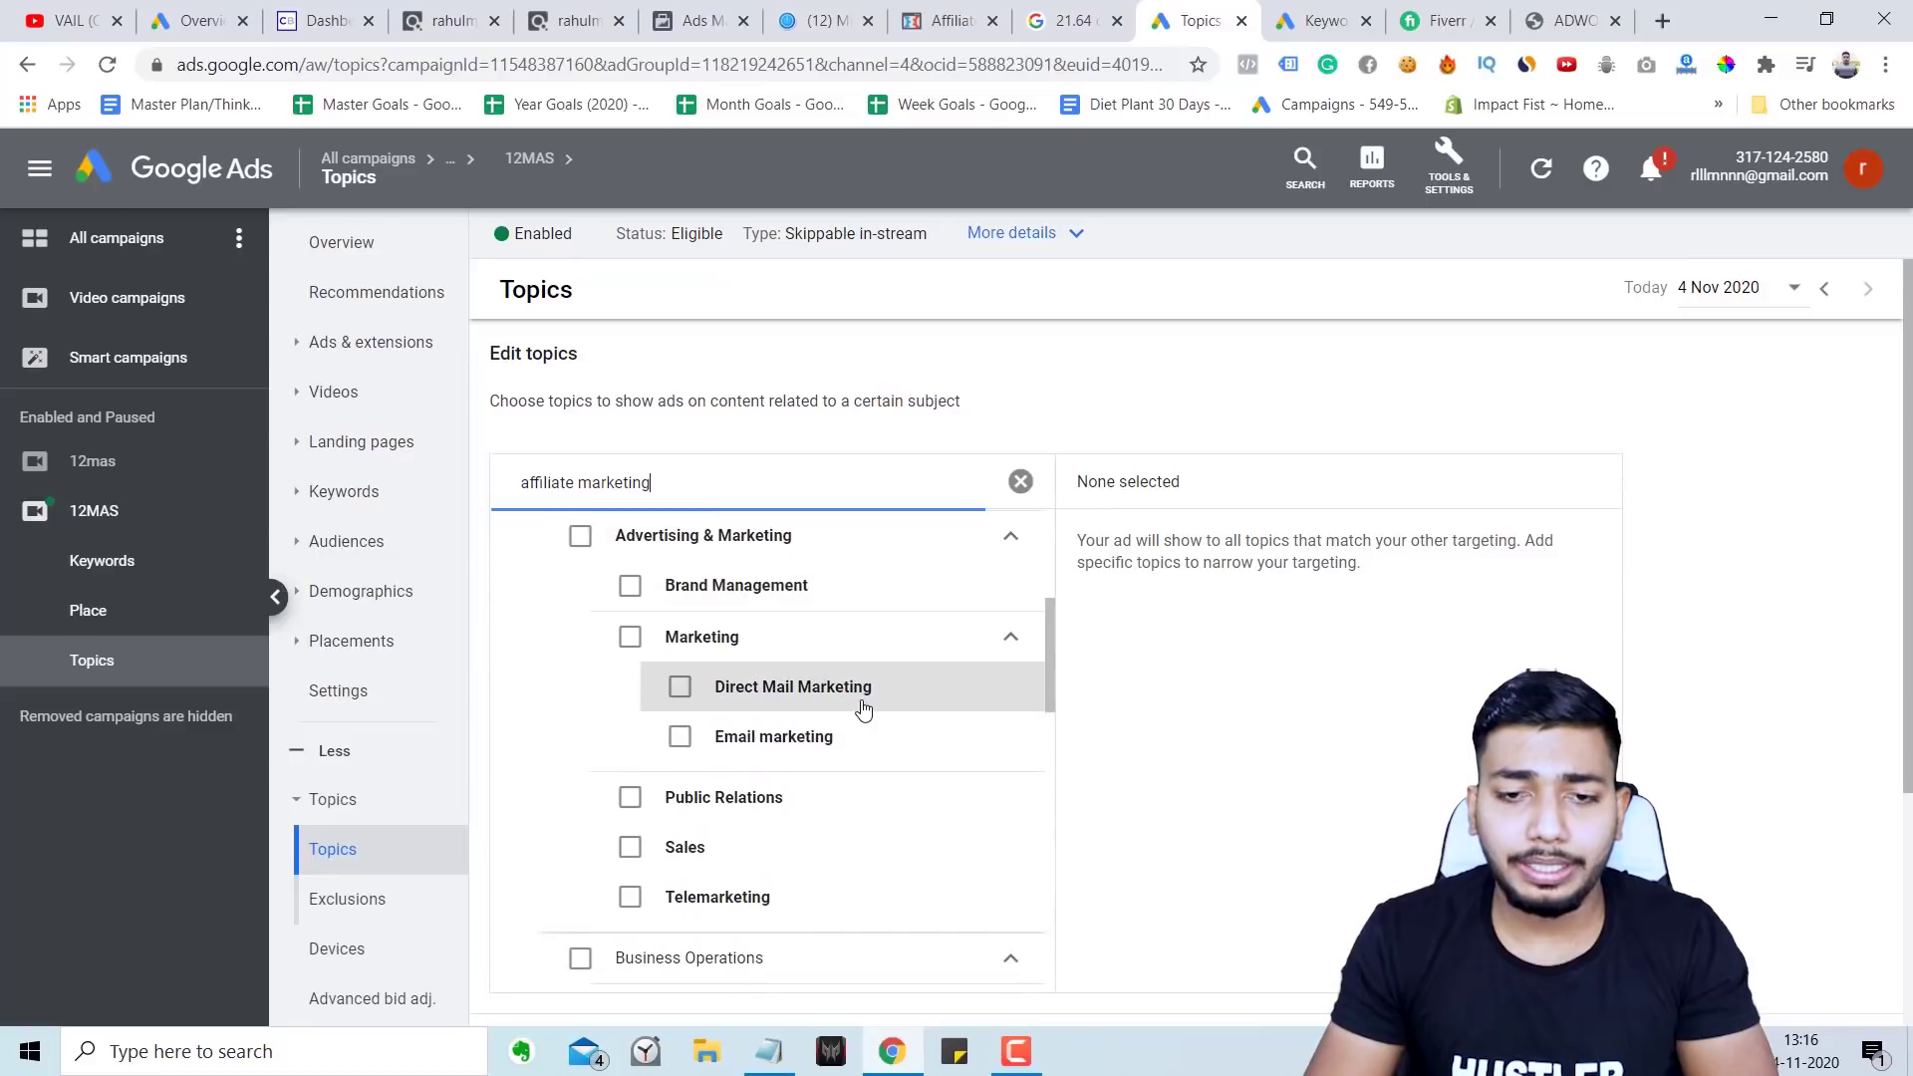
{"action": "left_click", "coordinate": [875, 733]}
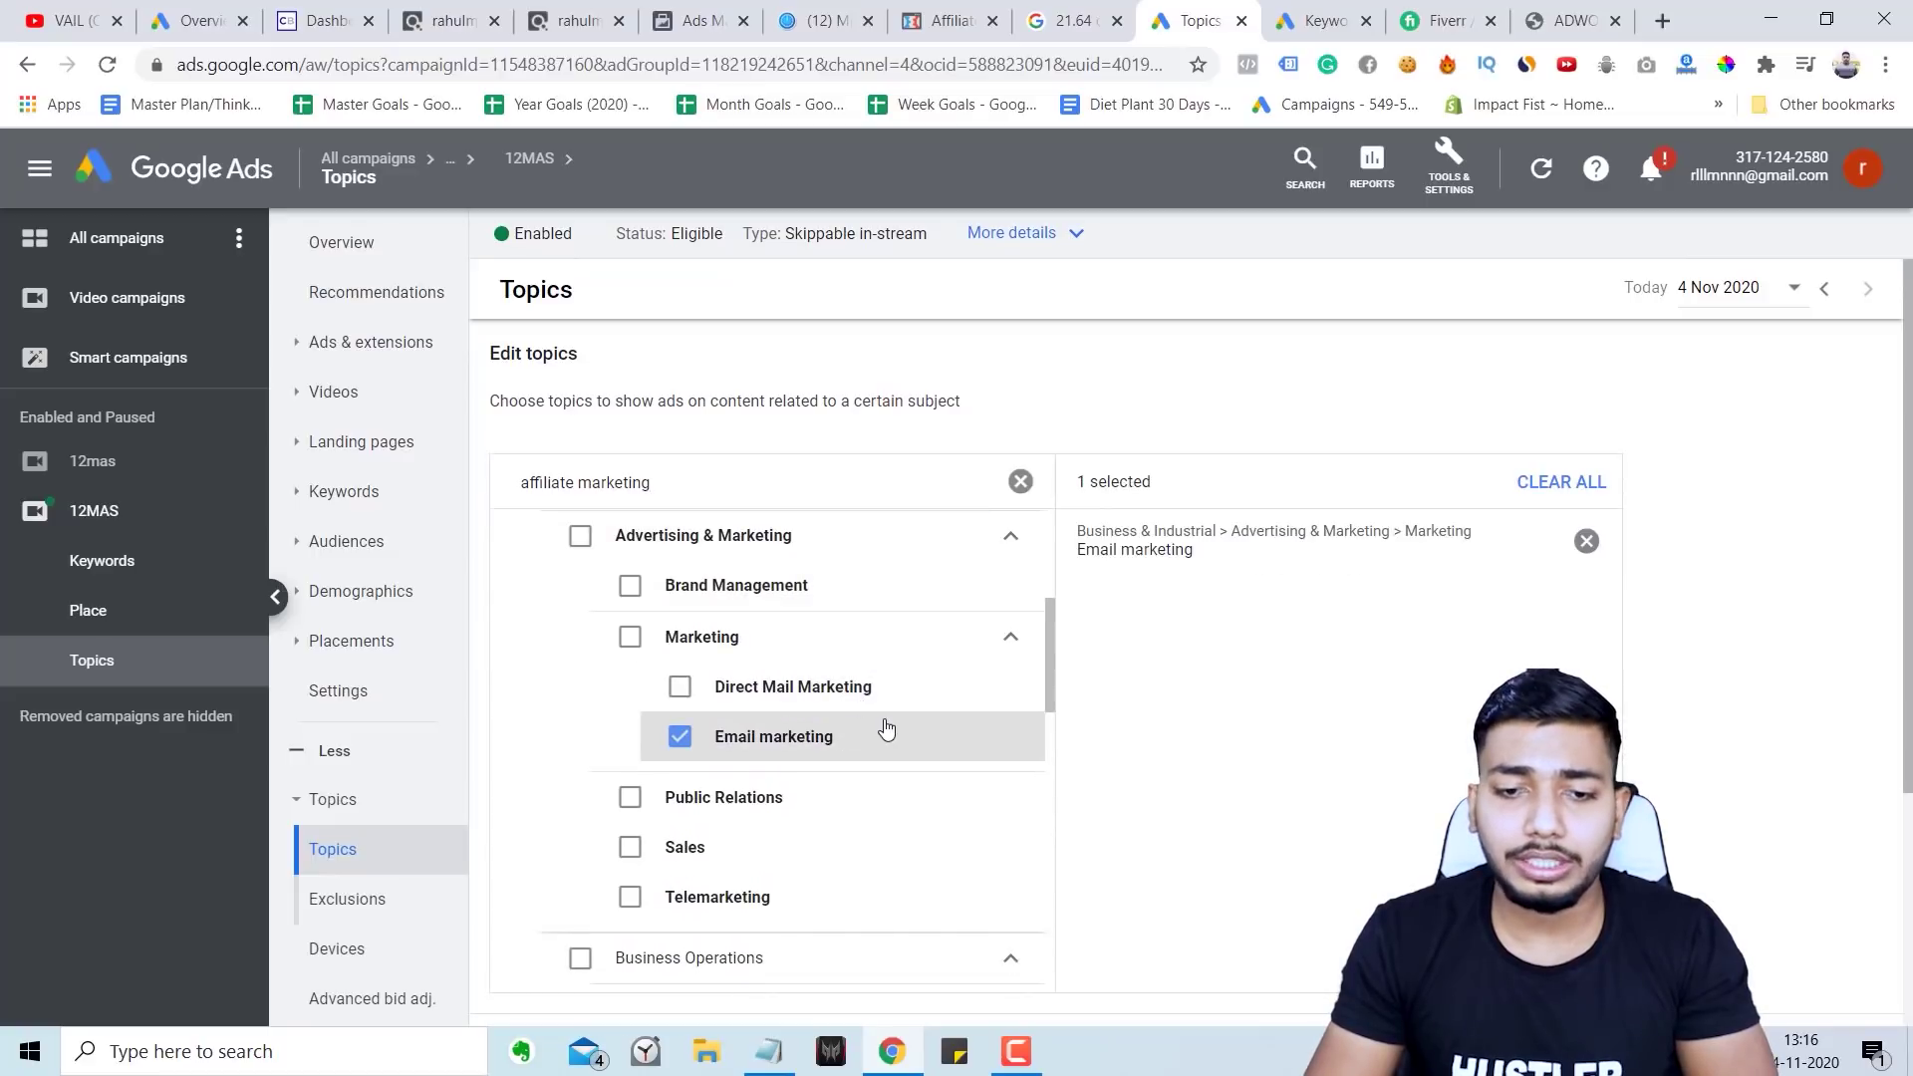
{"action": "left_click", "coordinate": [886, 691]}
{"action": "scroll", "coordinate": [888, 705], "scroll_direction": "down", "scroll_amount": 3}
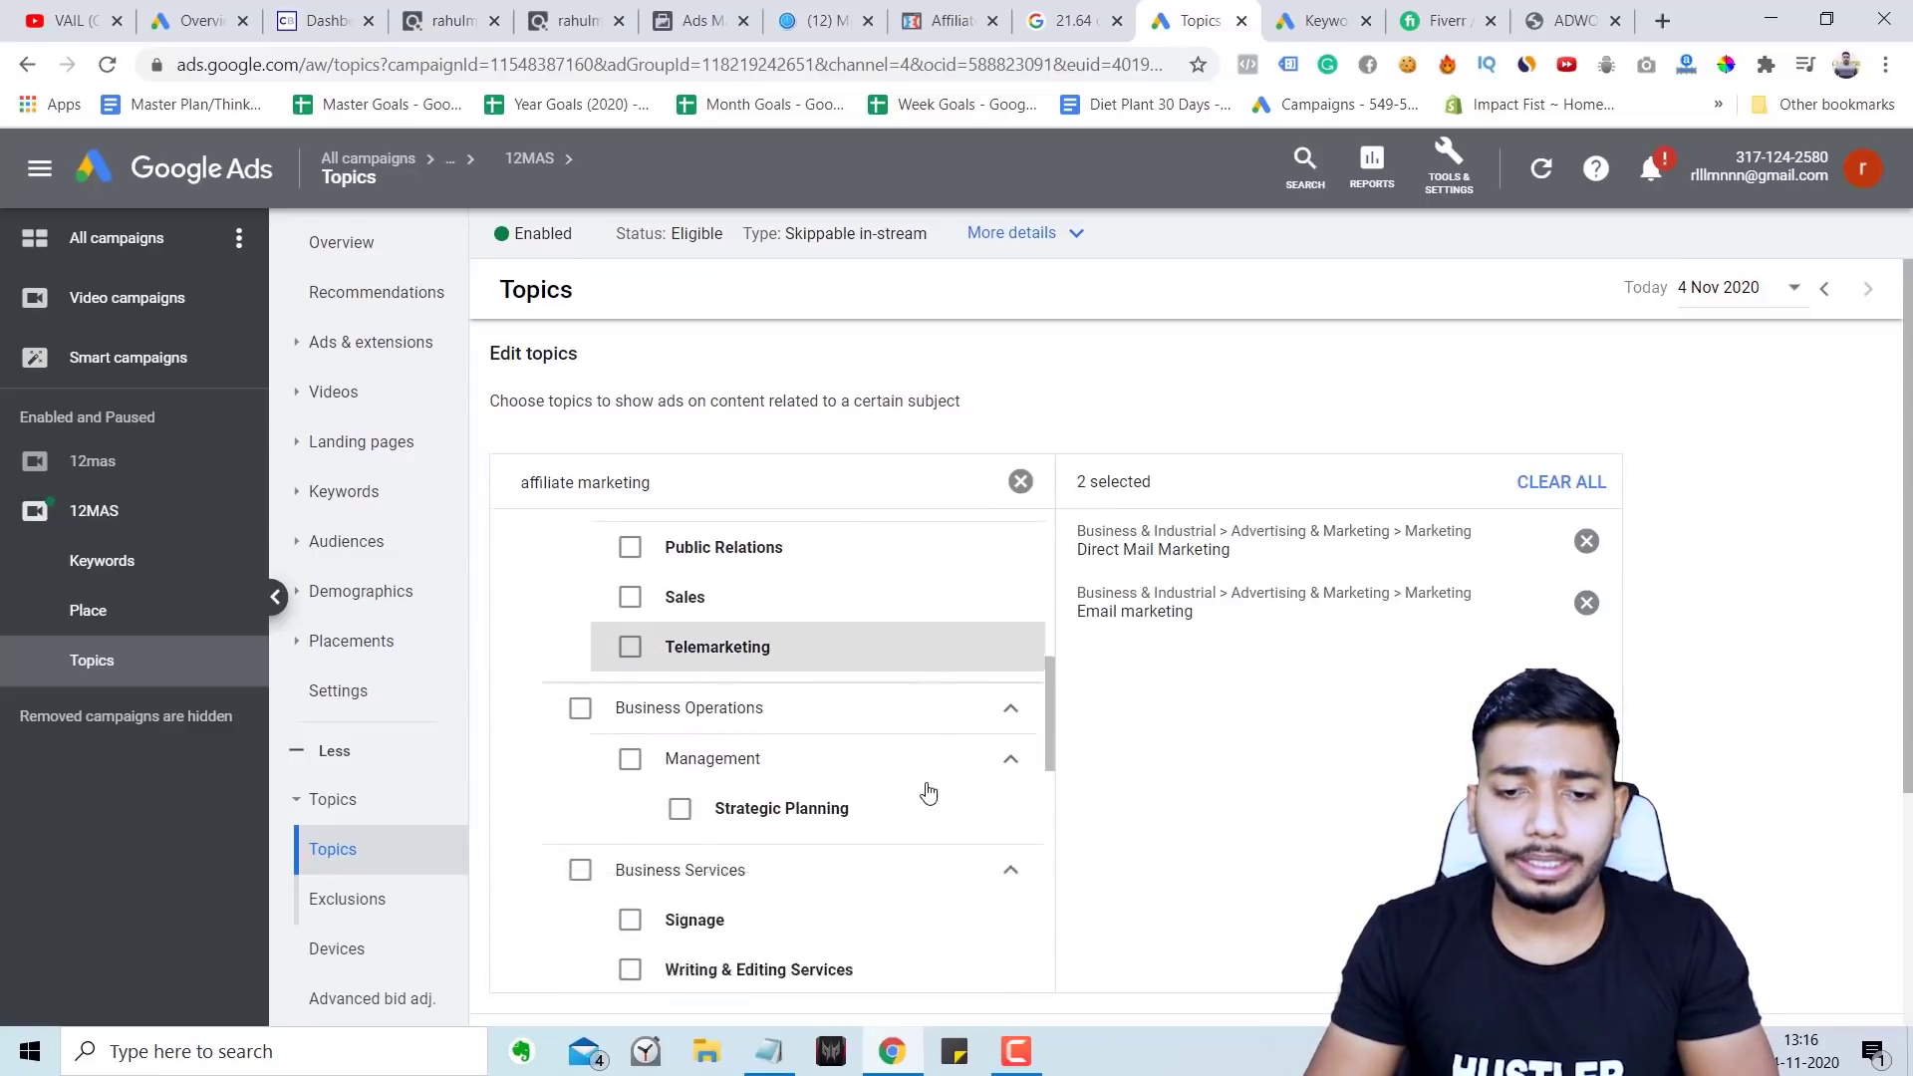
{"action": "scroll", "coordinate": [927, 791], "scroll_direction": "up", "scroll_amount": 1}
{"action": "left_click", "coordinate": [847, 559]}
{"action": "scroll", "coordinate": [893, 745], "scroll_direction": "down", "scroll_amount": 1}
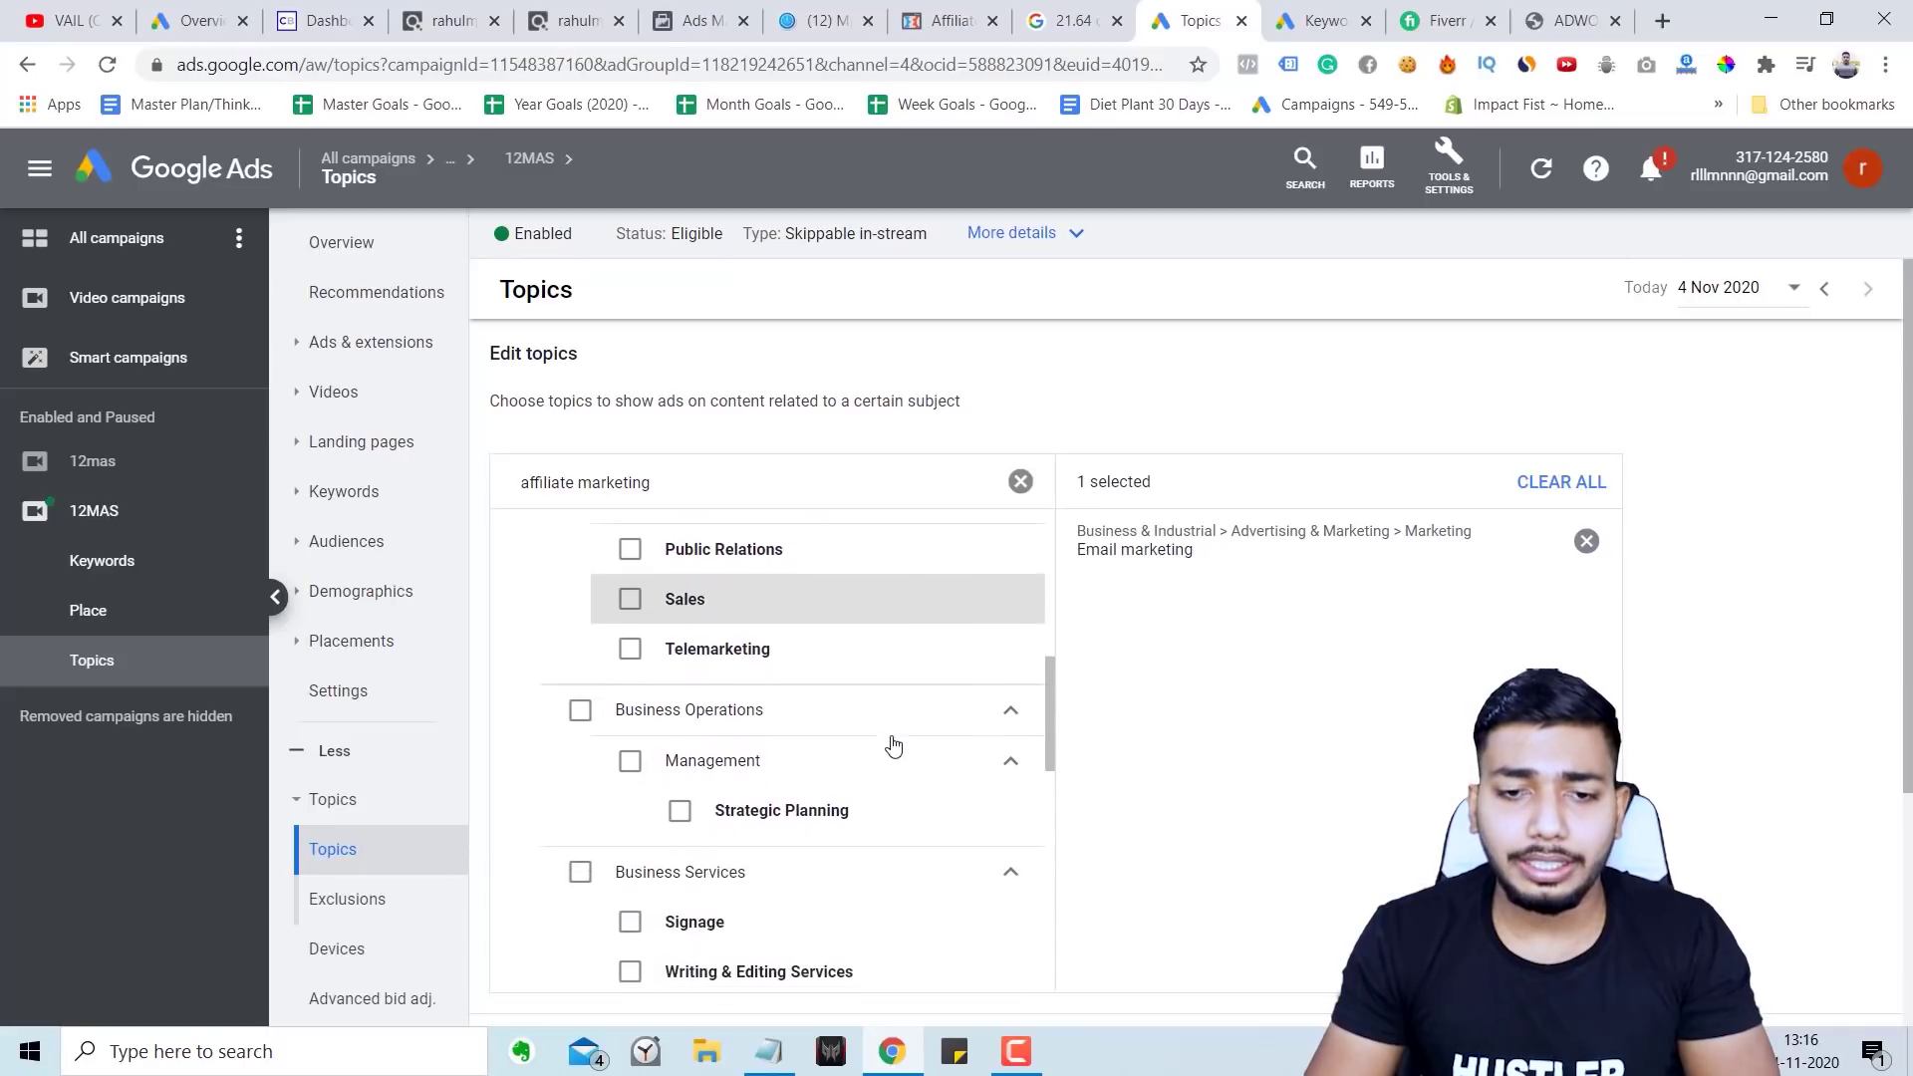
{"action": "scroll", "coordinate": [892, 747], "scroll_direction": "down", "scroll_amount": 4}
{"action": "left_click", "coordinate": [939, 797]}
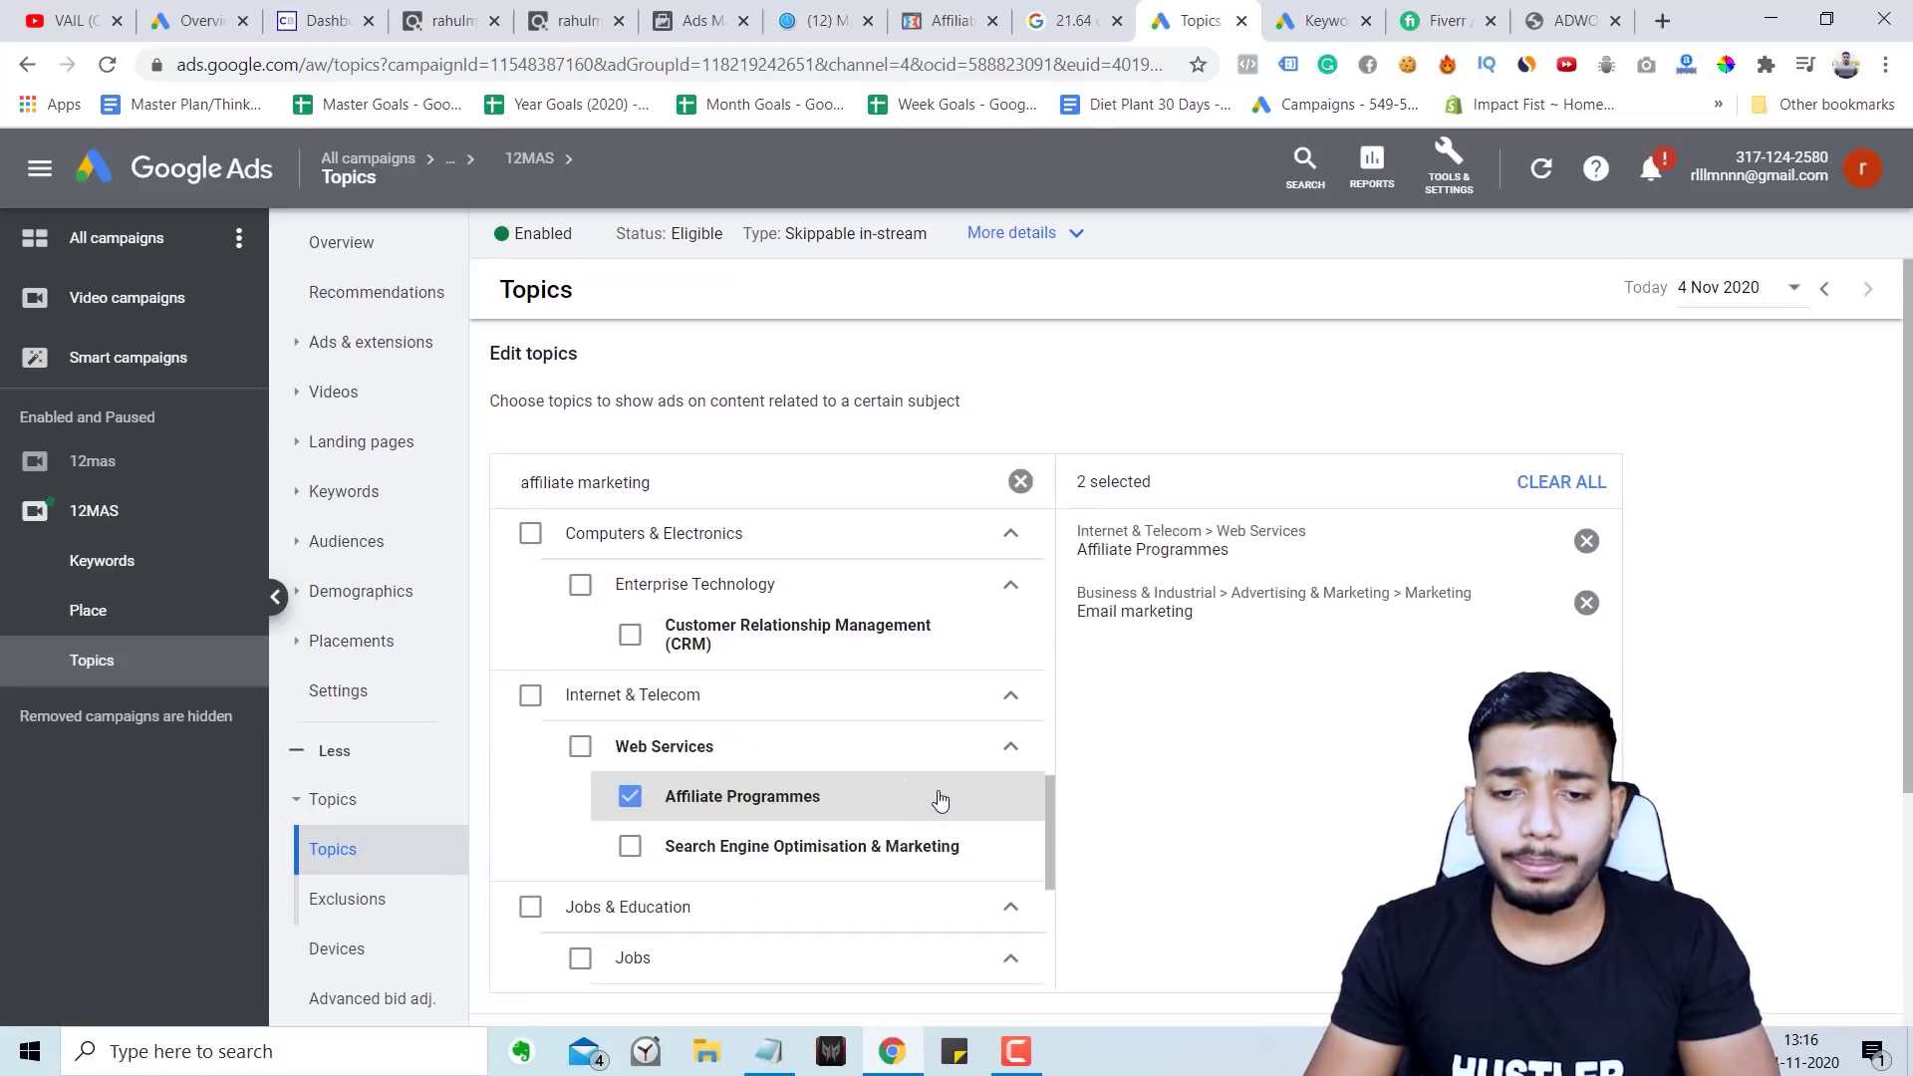
{"action": "scroll", "coordinate": [939, 797], "scroll_direction": "down", "scroll_amount": 1}
{"action": "left_click", "coordinate": [910, 749]}
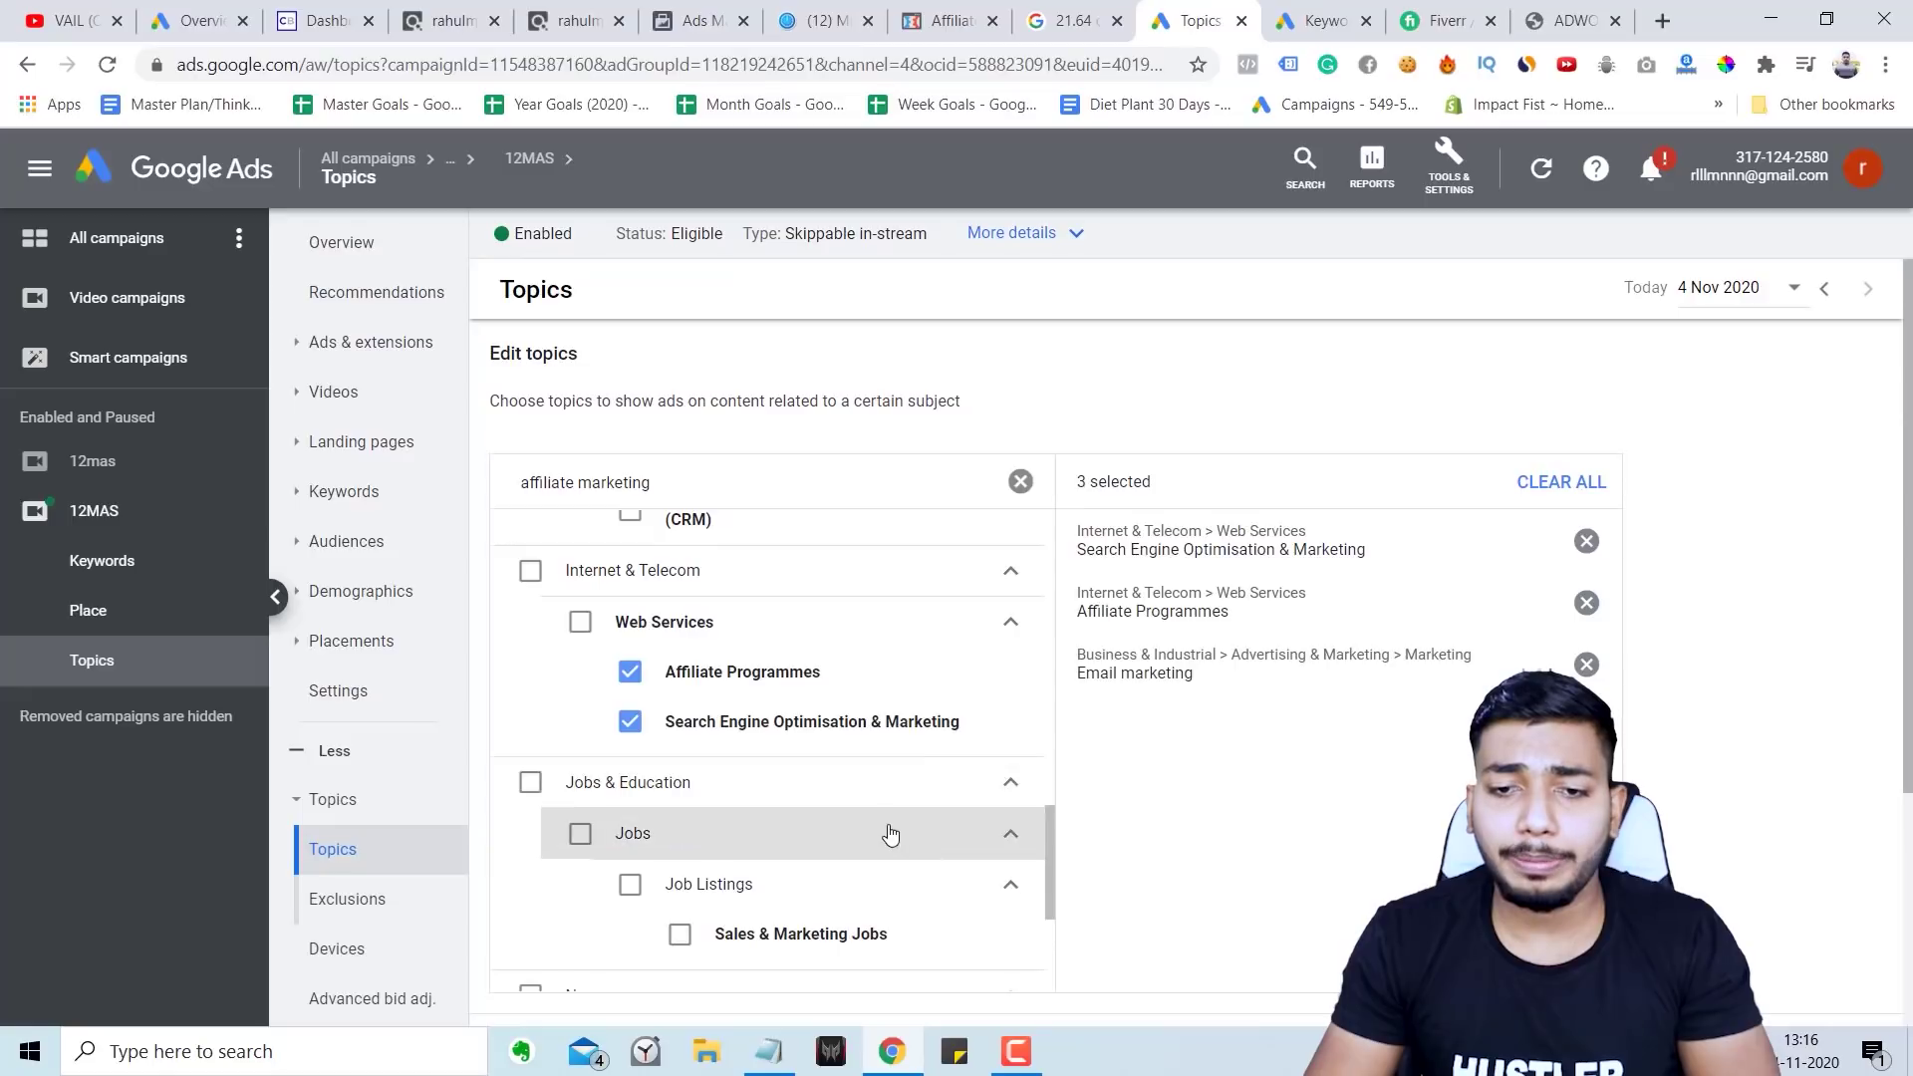
{"action": "scroll", "coordinate": [891, 829], "scroll_direction": "down", "scroll_amount": 1}
{"action": "scroll", "coordinate": [899, 818], "scroll_direction": "down", "scroll_amount": 5}
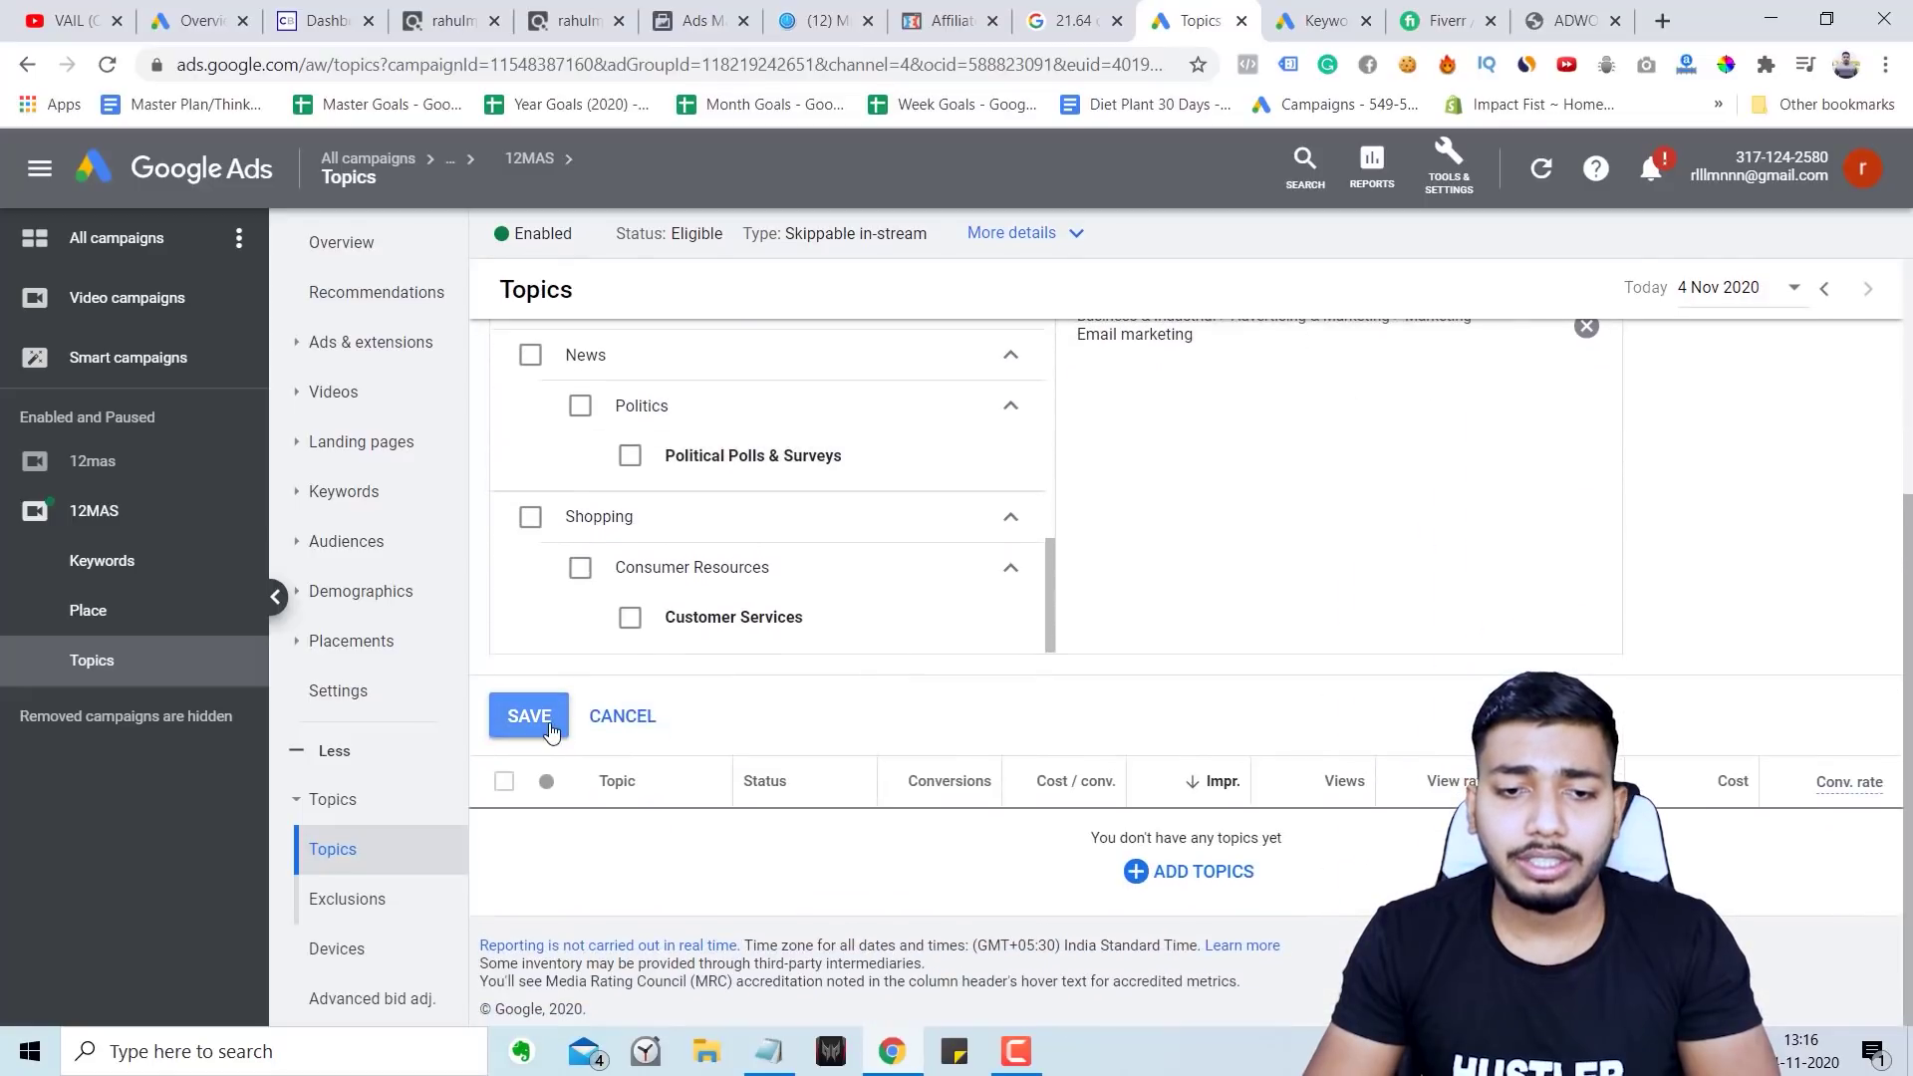
{"action": "left_click", "coordinate": [520, 714]}
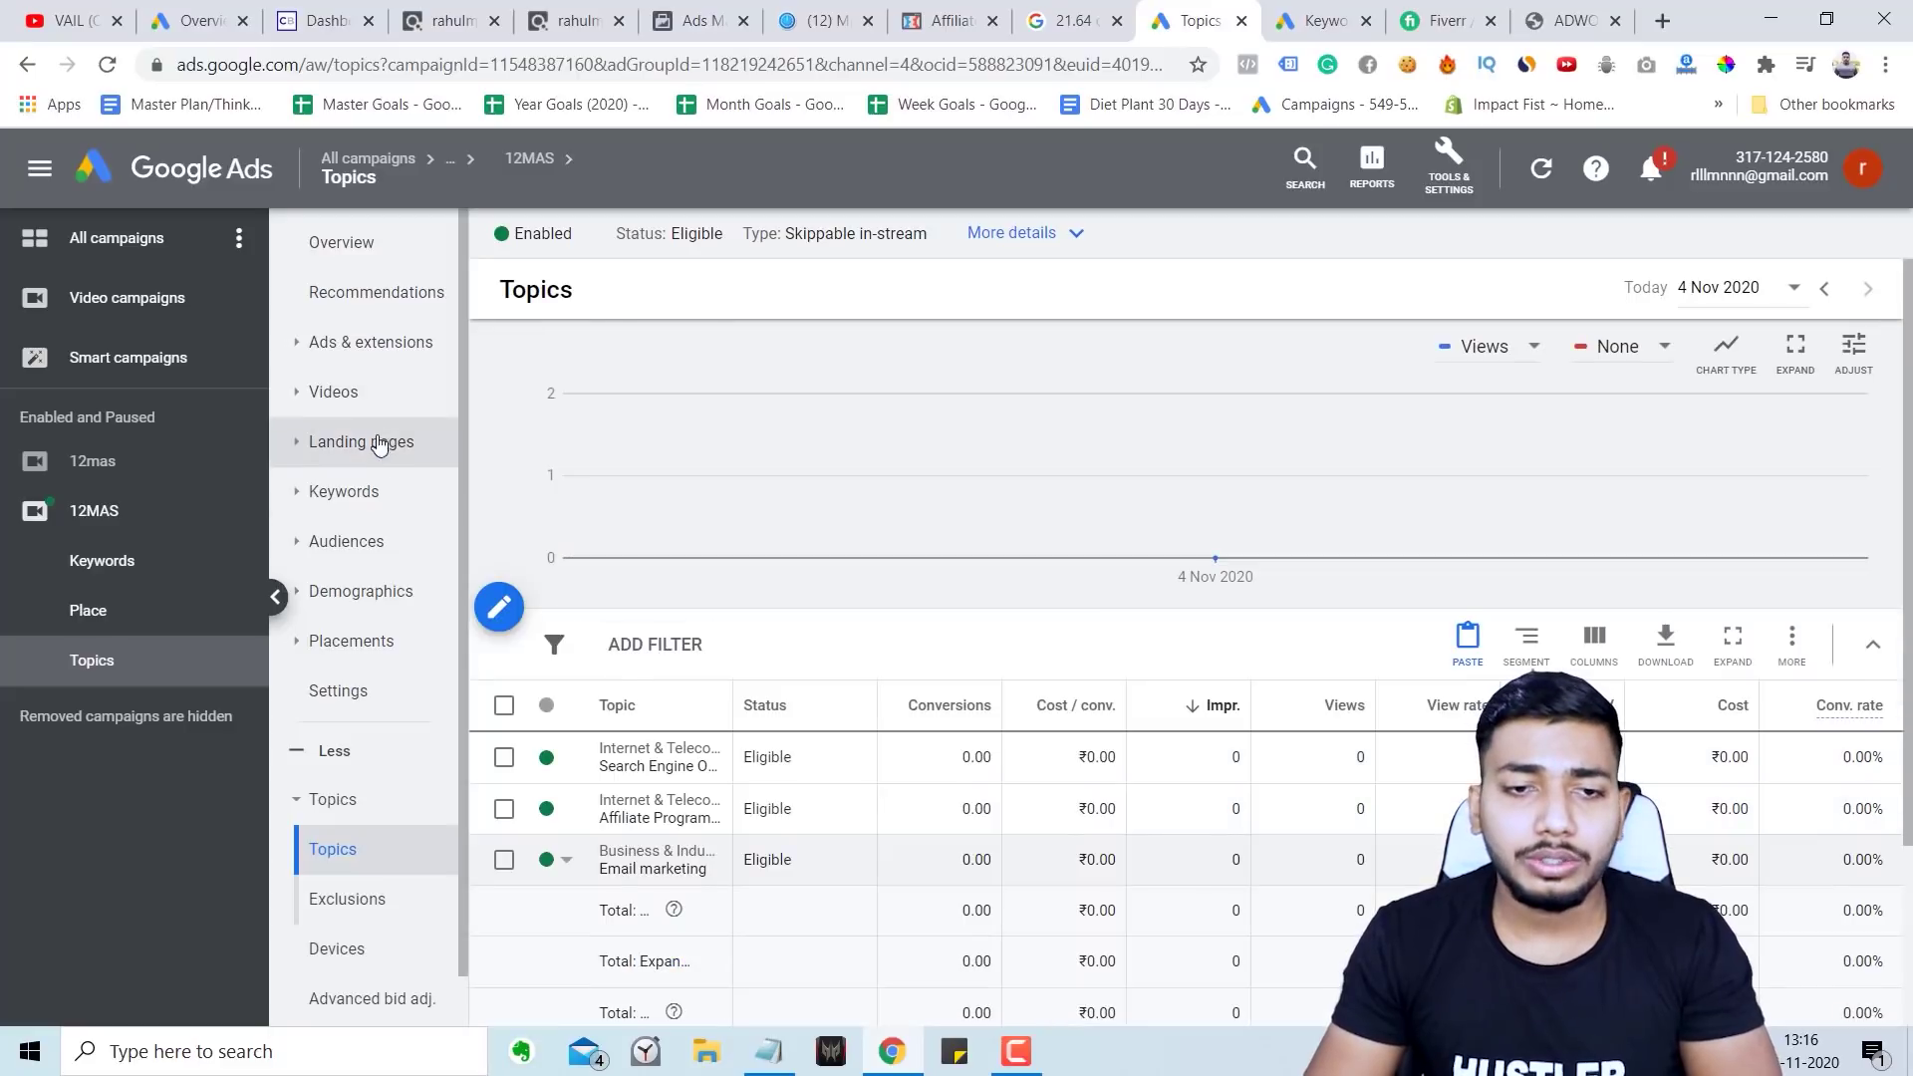
Step: Review the 12MAS campaign's ad groups and overview, and return to the list of all campaigns
{"action": "left_click", "coordinate": [150, 513]}
{"action": "left_click", "coordinate": [392, 364]}
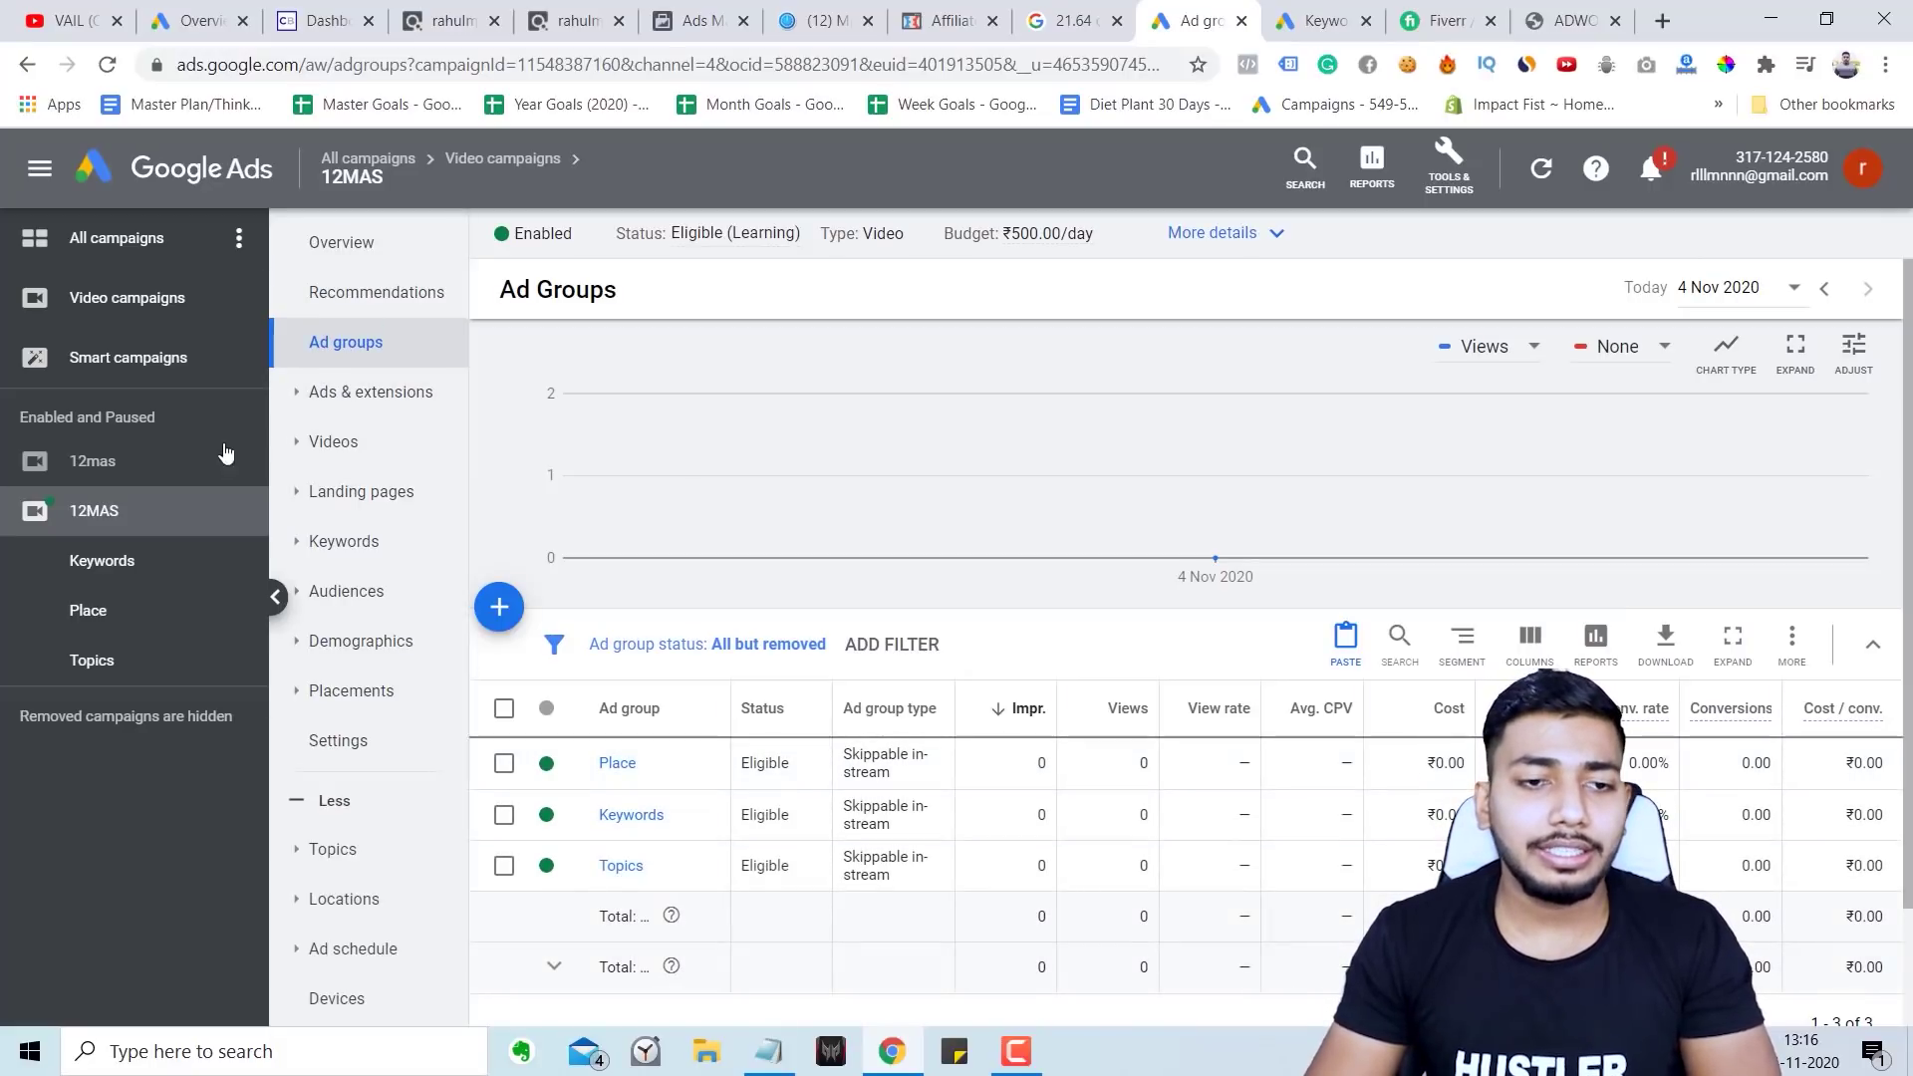
{"action": "left_click", "coordinate": [371, 241]}
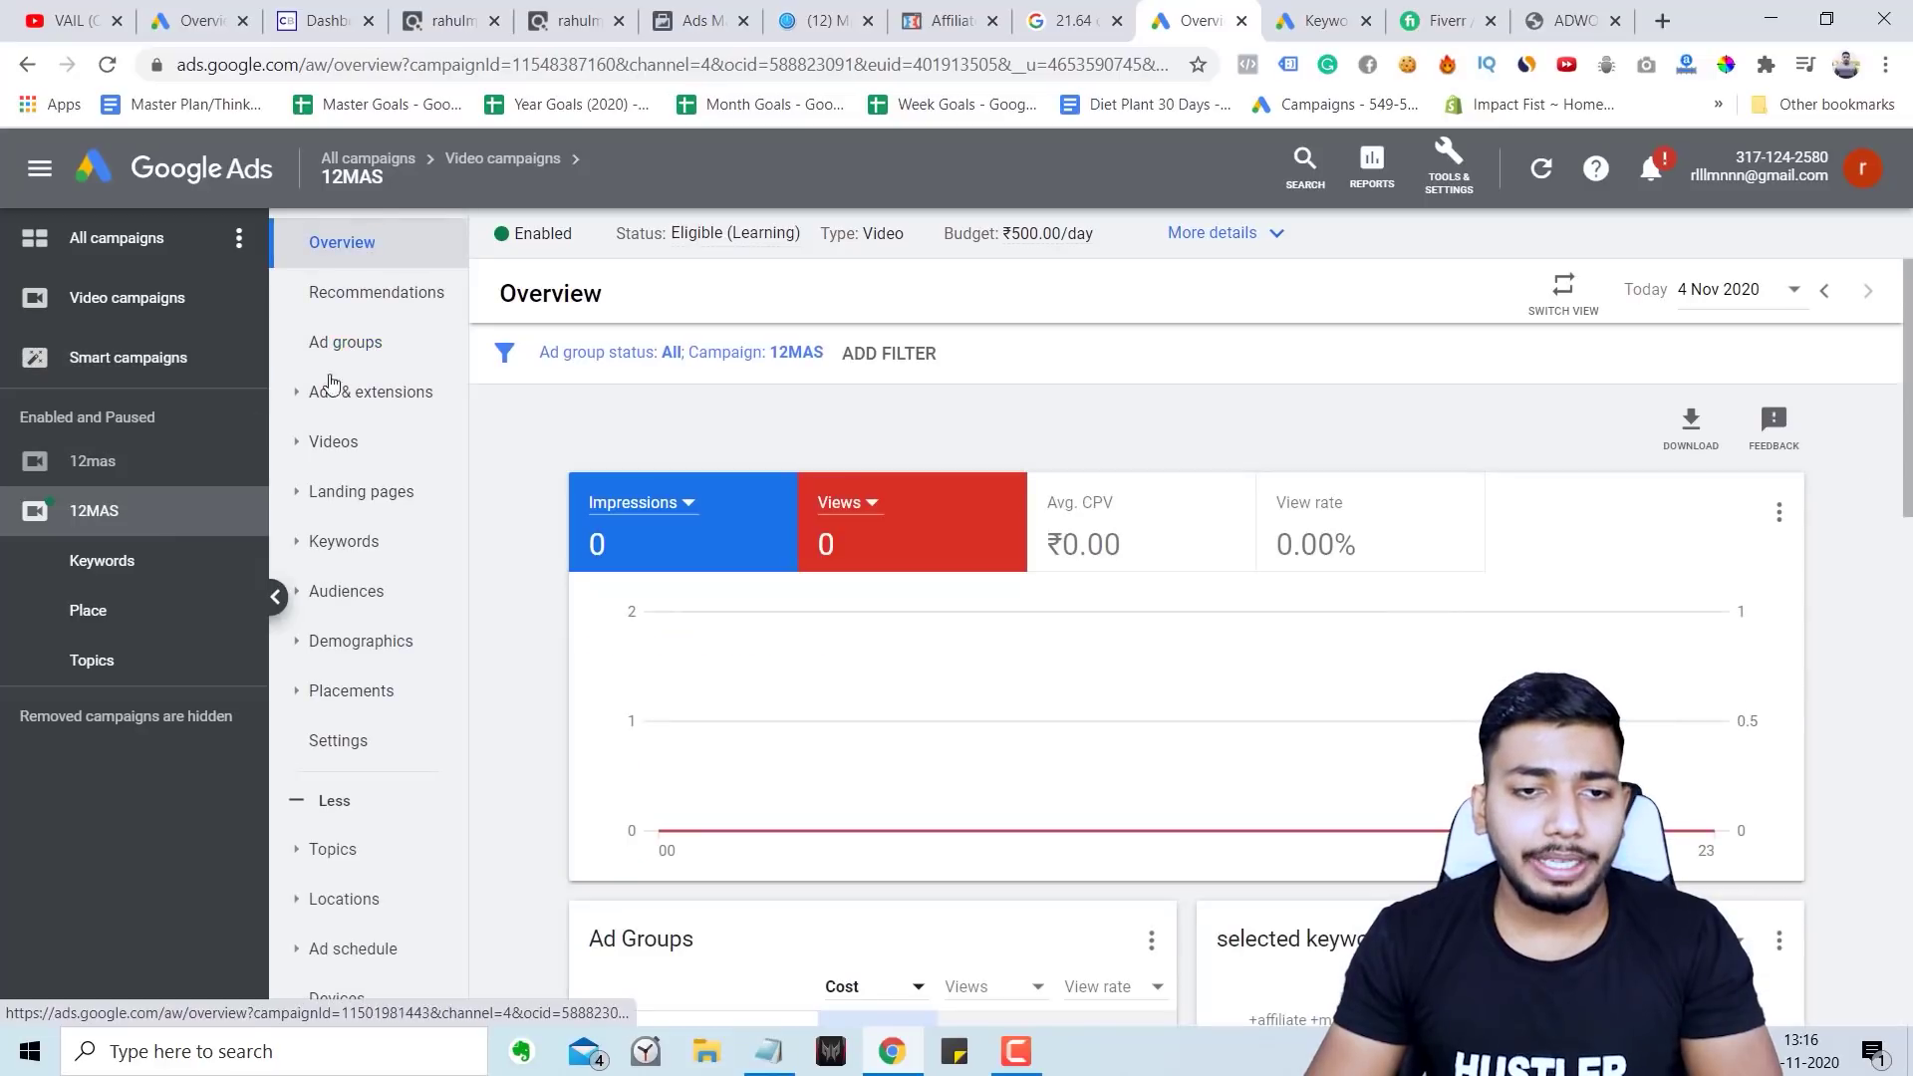
{"action": "left_click", "coordinate": [398, 361]}
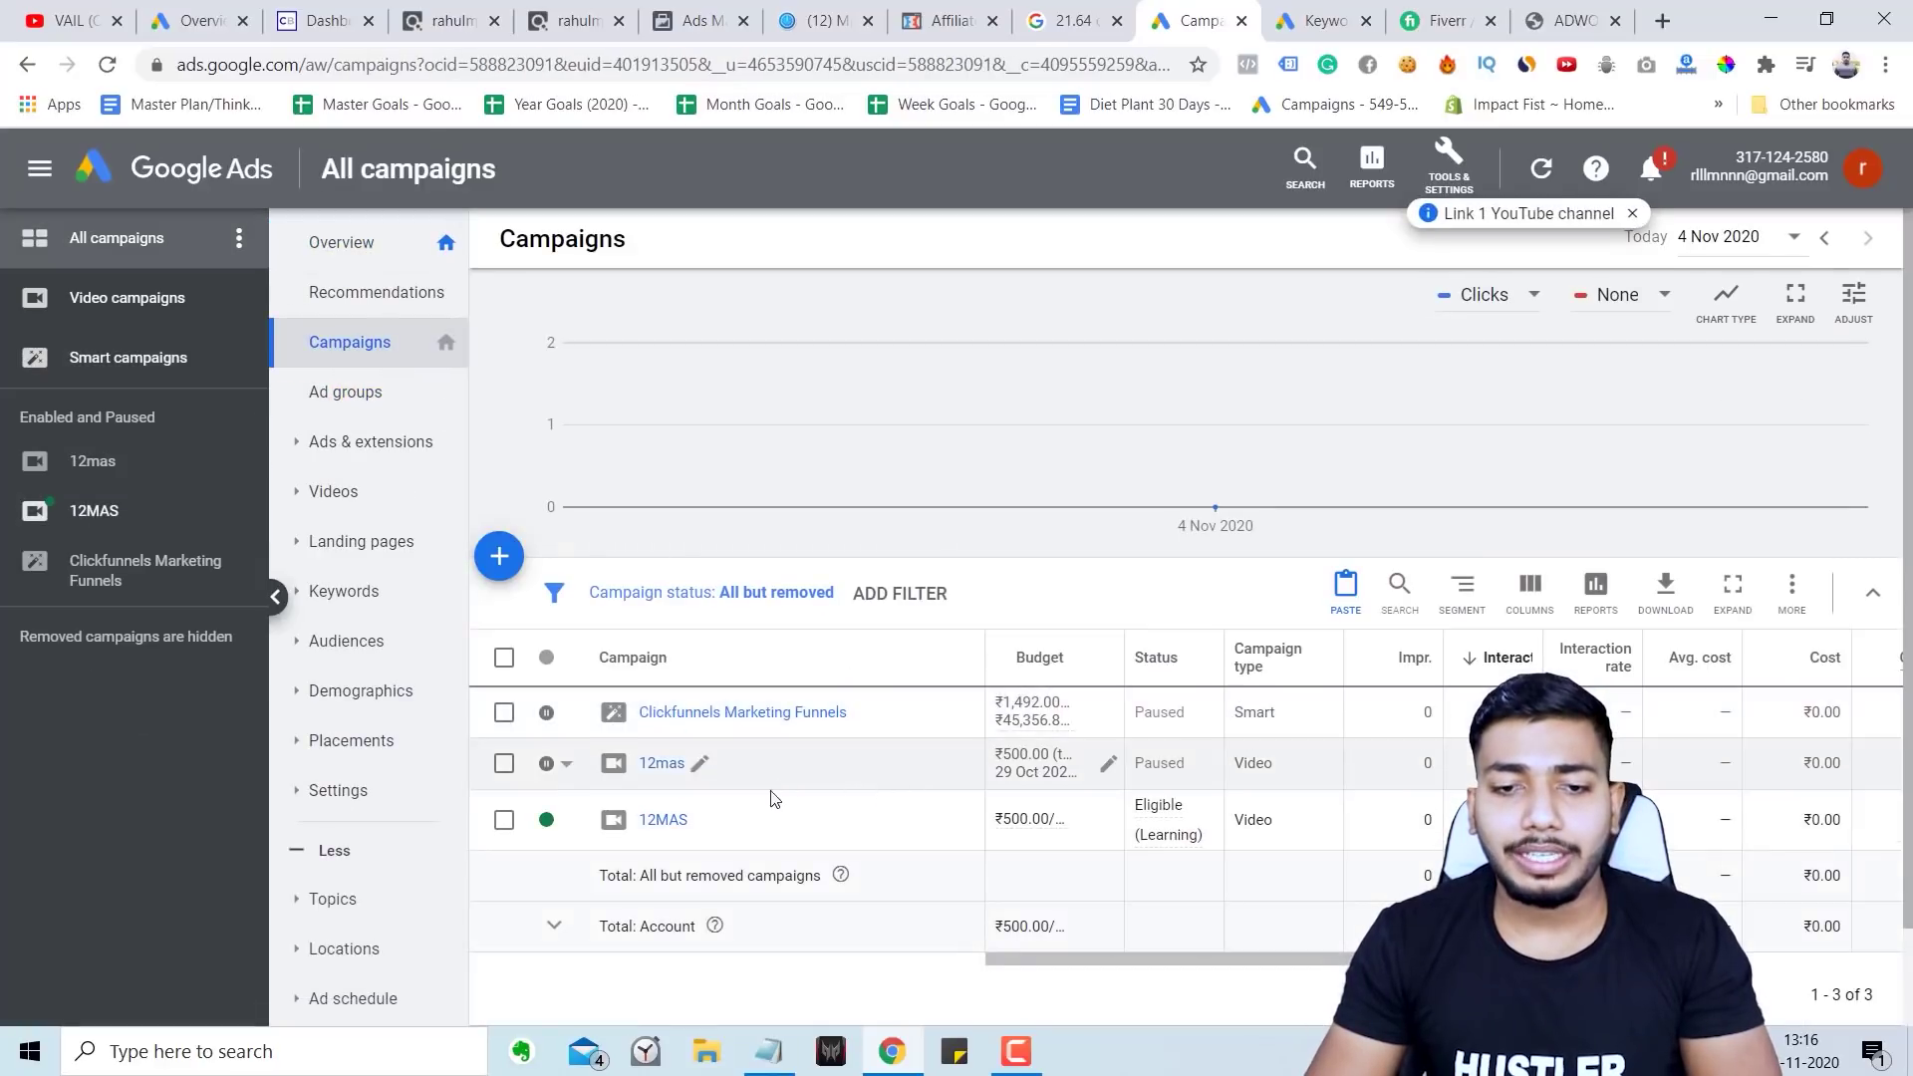